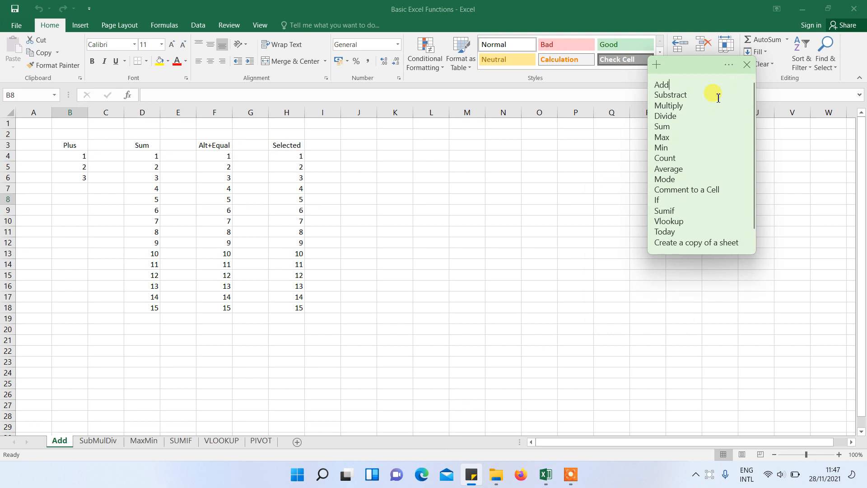
Read through the sticky note's list of Excel functions, from Add down to Link cells, and return to its start
key(Down)
key(Down)
key(Down)
key(Down)
key(Down)
key(Down)
key(Down)
key(Down)
key(Down)
key(Down)
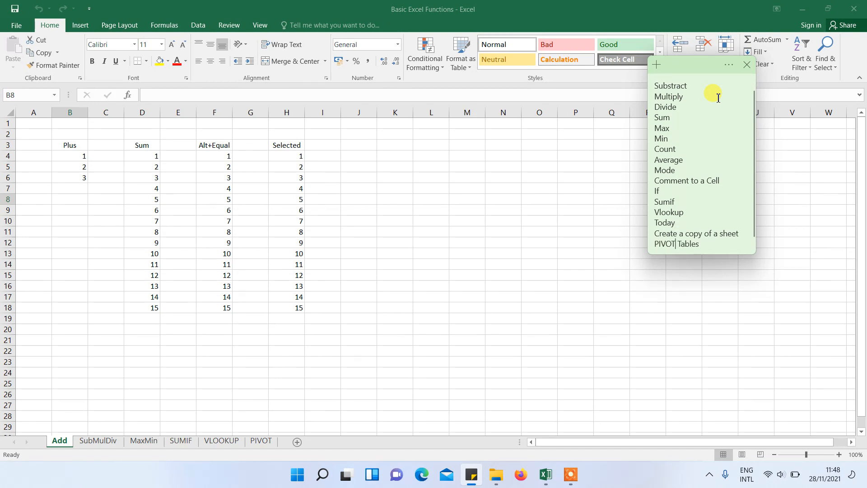
key(Down)
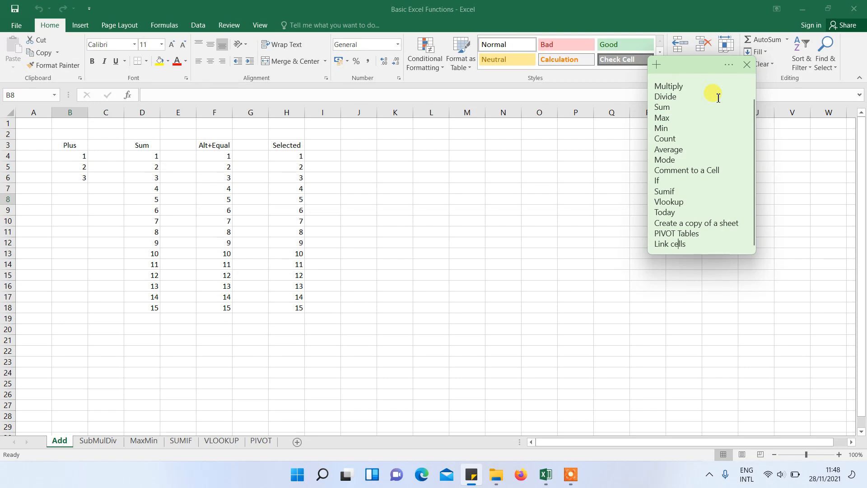
click(694, 104)
key(Up)
key(Up)
key(Up)
key(Up)
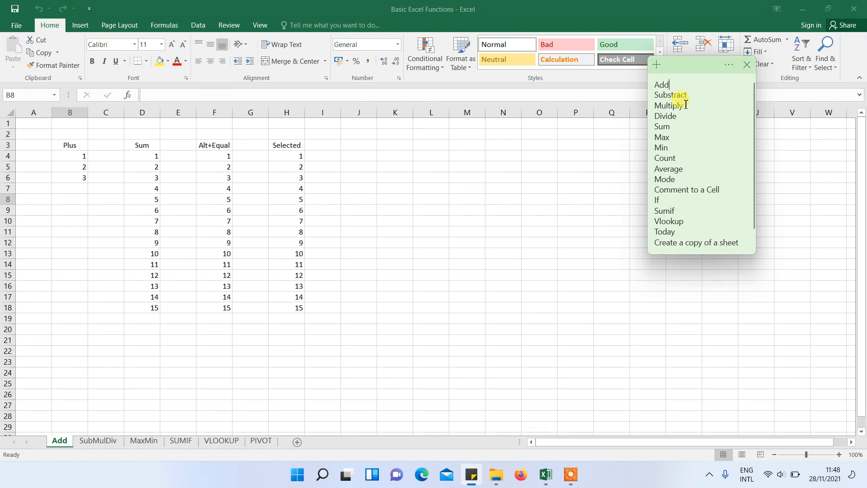
Enter the formula =B4+B5+B6 in cell B7 under the Plus column and make the cell bold
click(76, 193)
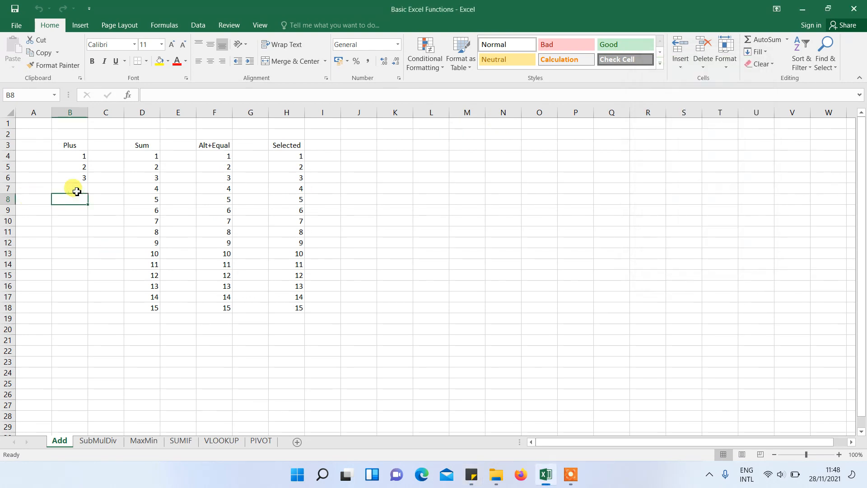
click(76, 190)
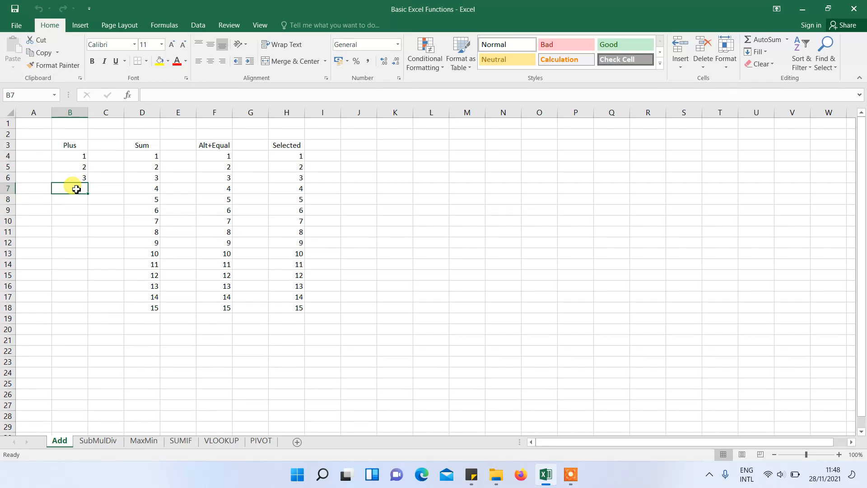
text(=)
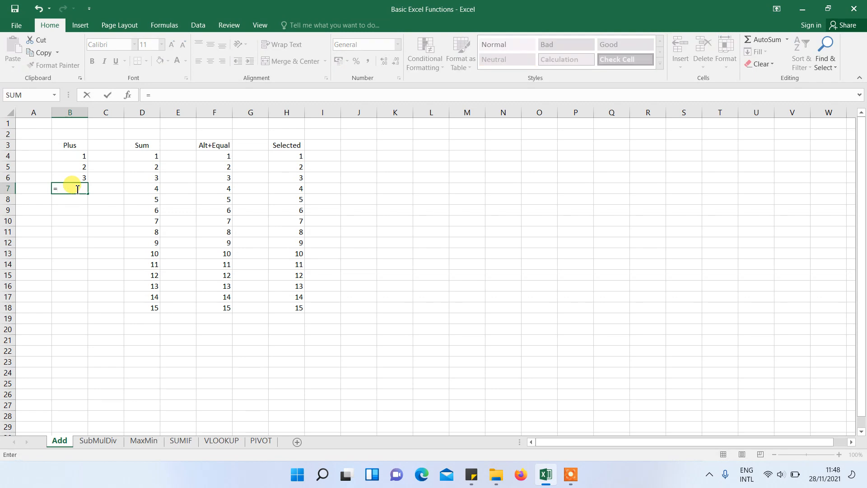
click(64, 156)
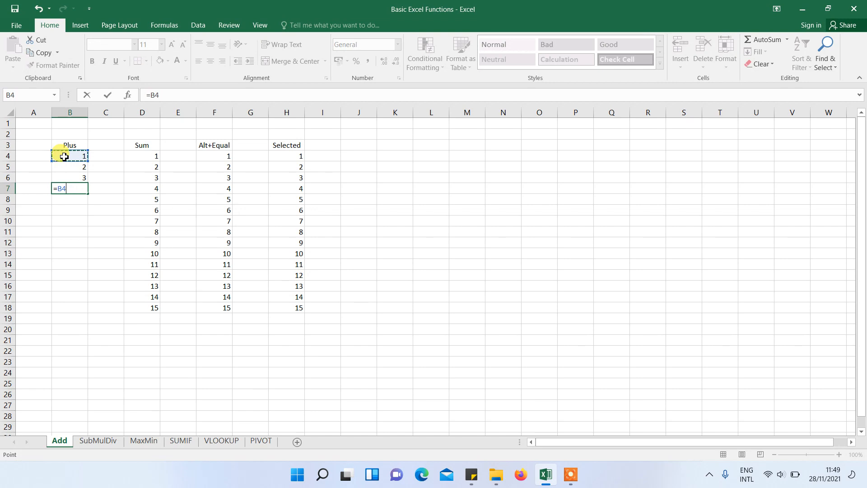
text(+)
click(71, 170)
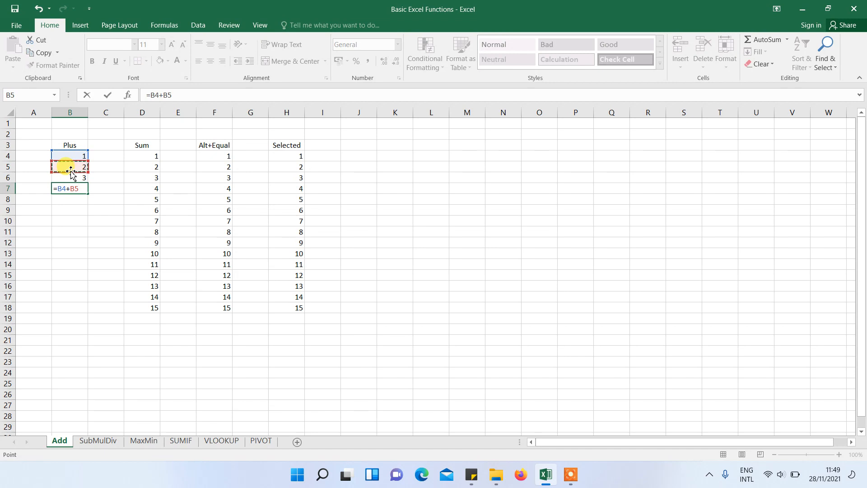
text(+)
click(77, 179)
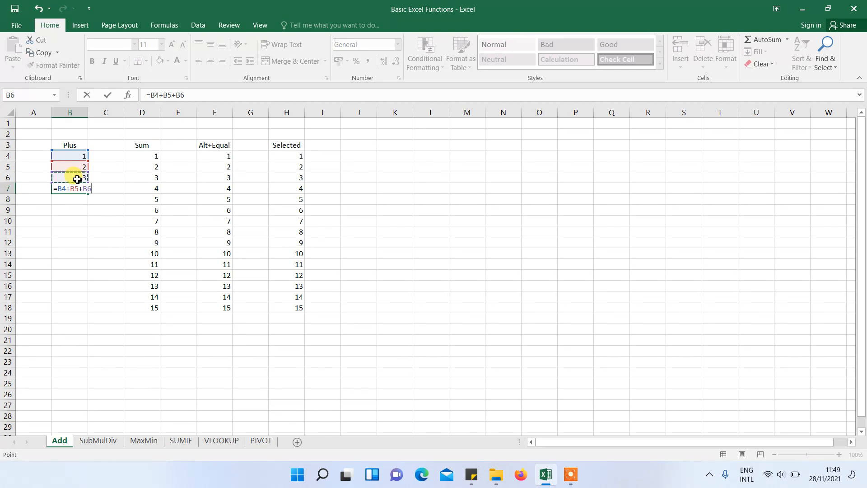
key(Return)
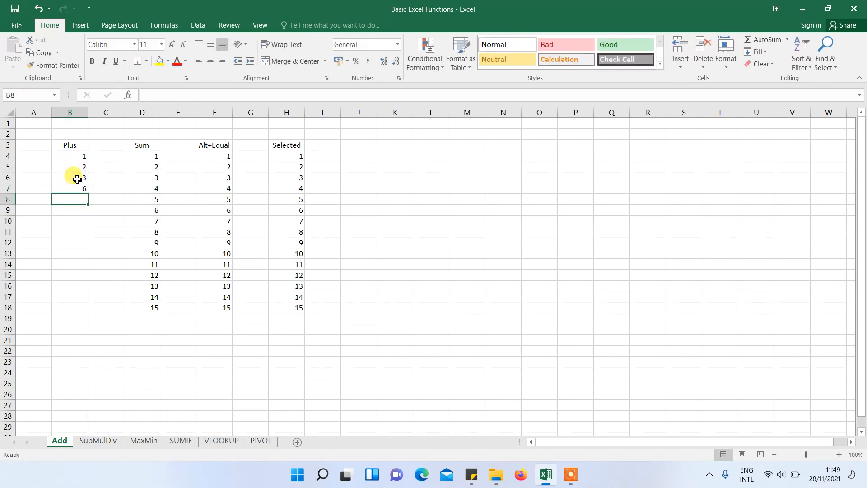
click(78, 190)
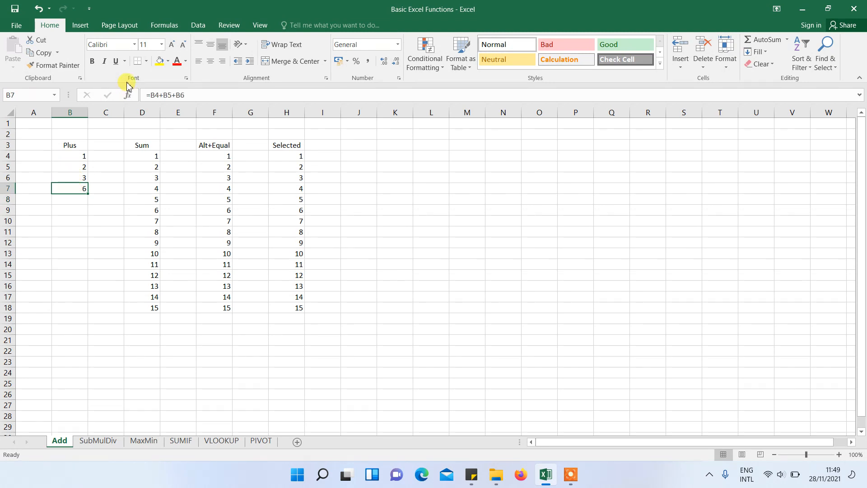
click(92, 62)
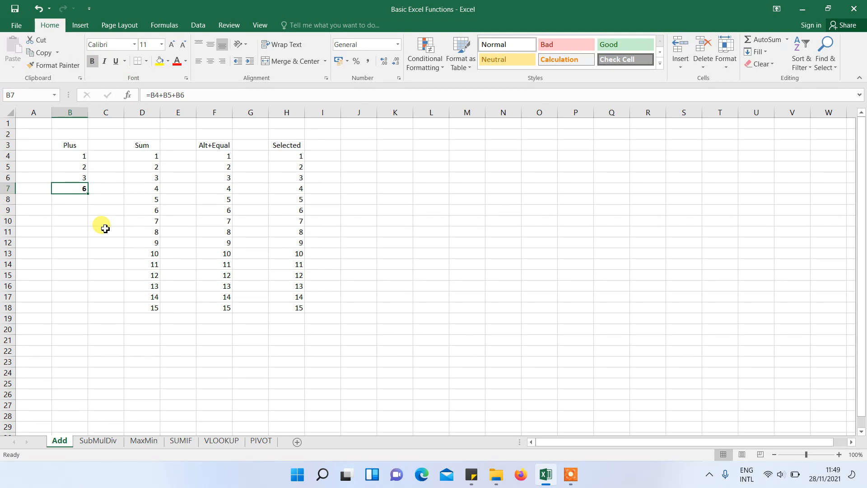
click(135, 316)
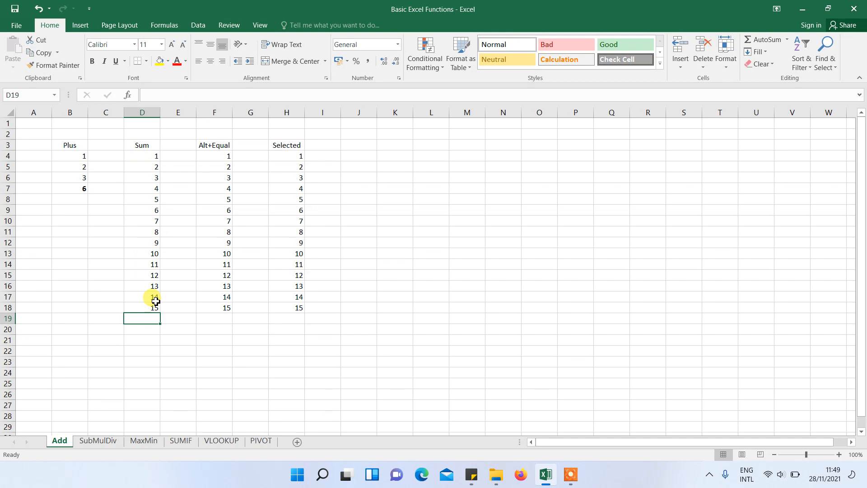
text(=)
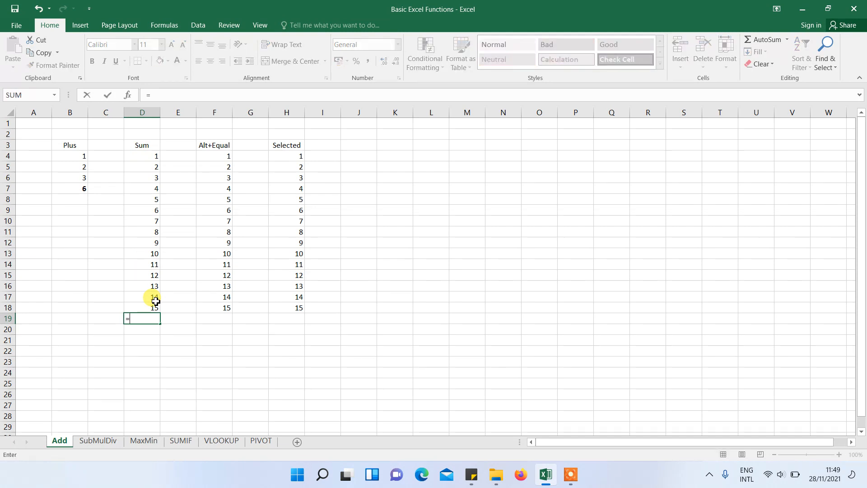
click(144, 156)
text(+)
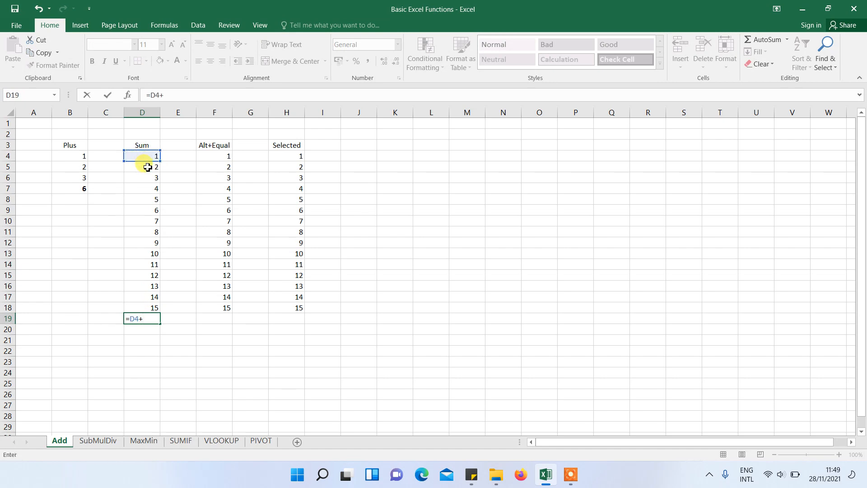
click(148, 167)
text(+)
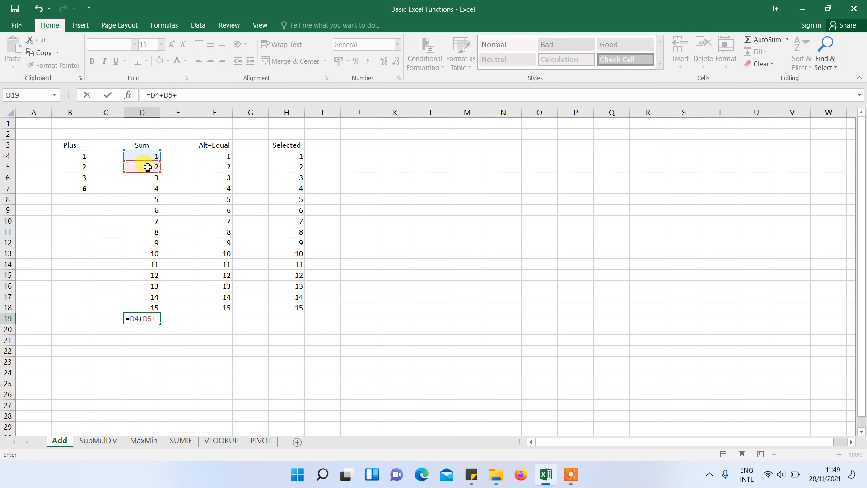
click(149, 178)
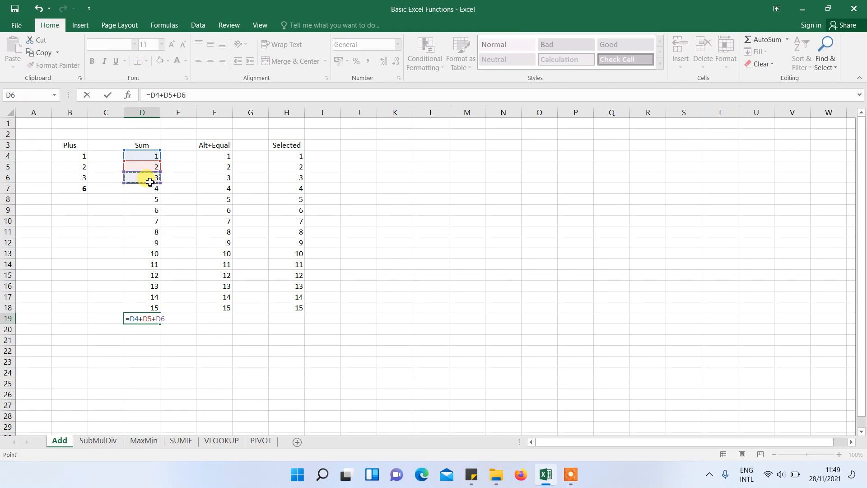
key(Escape)
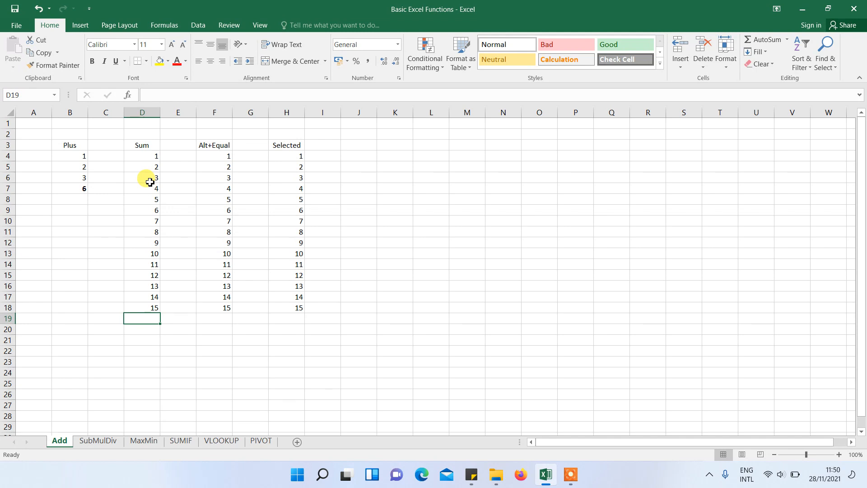
Total D4:D18 with the SUM function in cell D19 under the Sum column and make the cell bold
text(=)
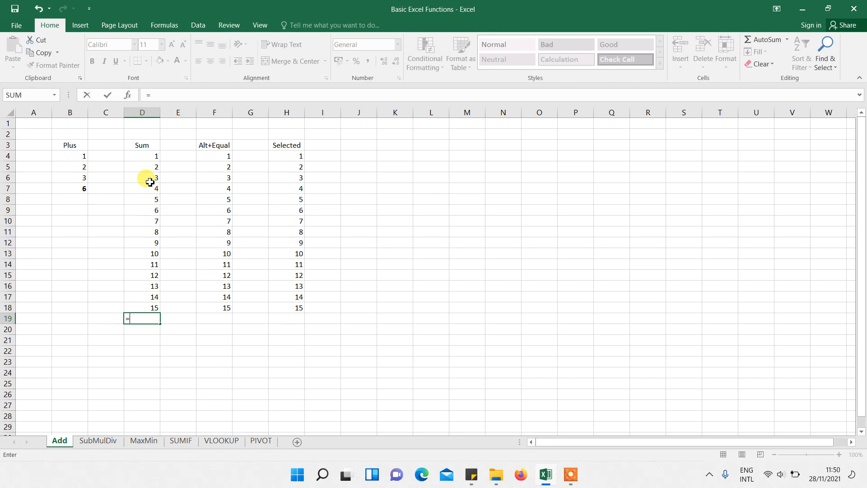
text(SUN)
key(BackSpace)
text(M)
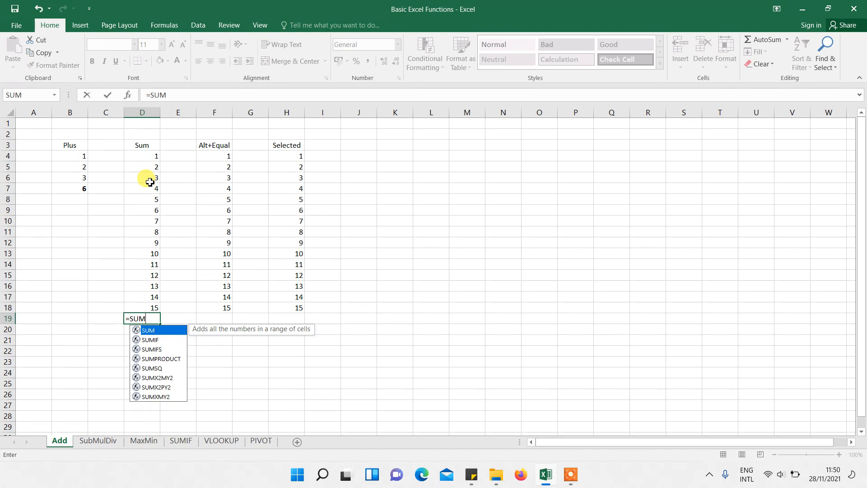
text(()
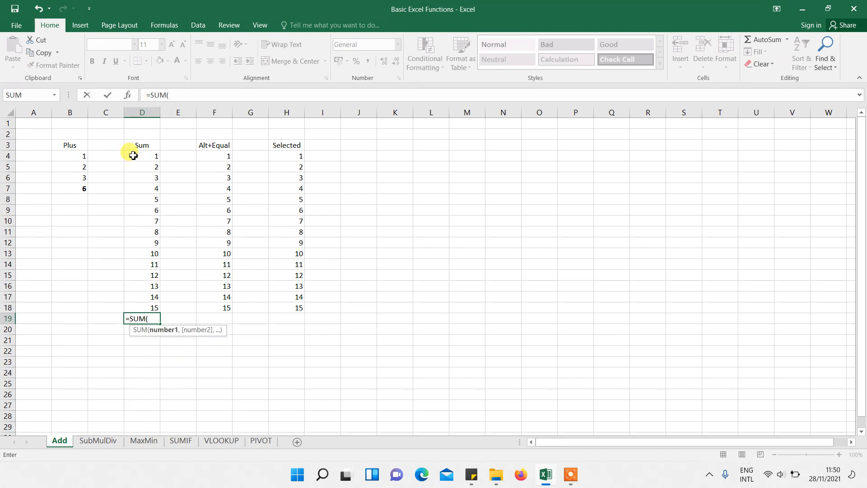
drag(133, 155, 147, 307)
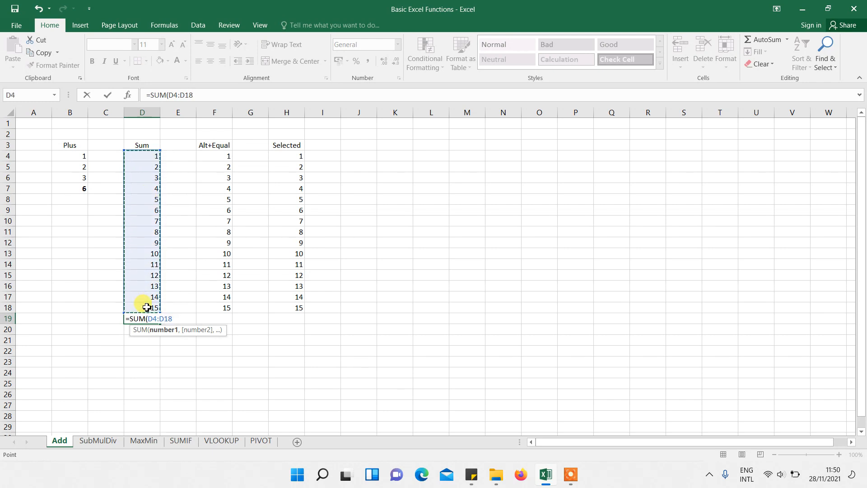
key(Return)
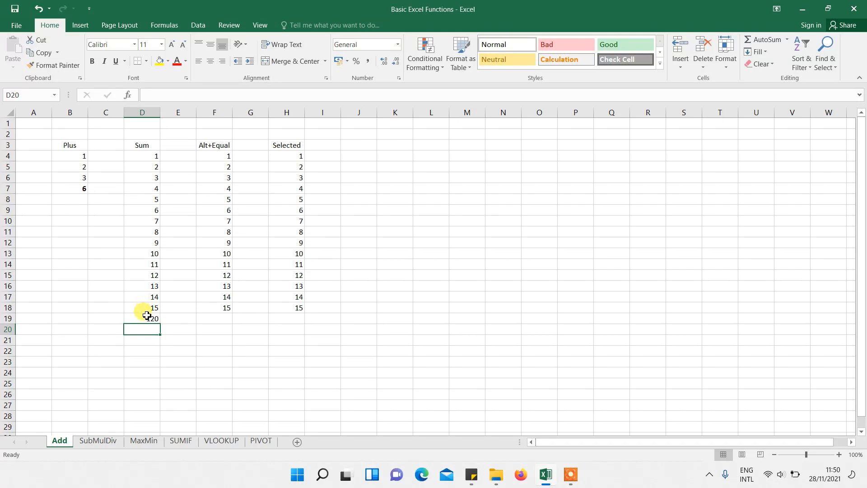
click(148, 314)
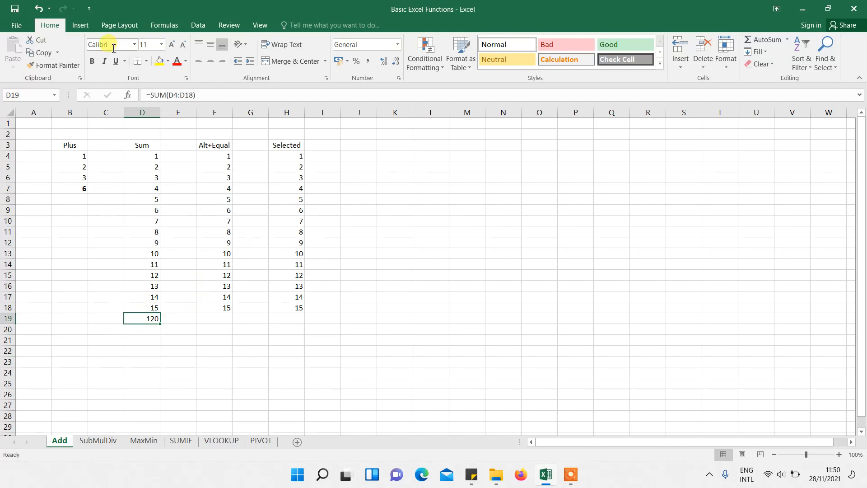
click(93, 61)
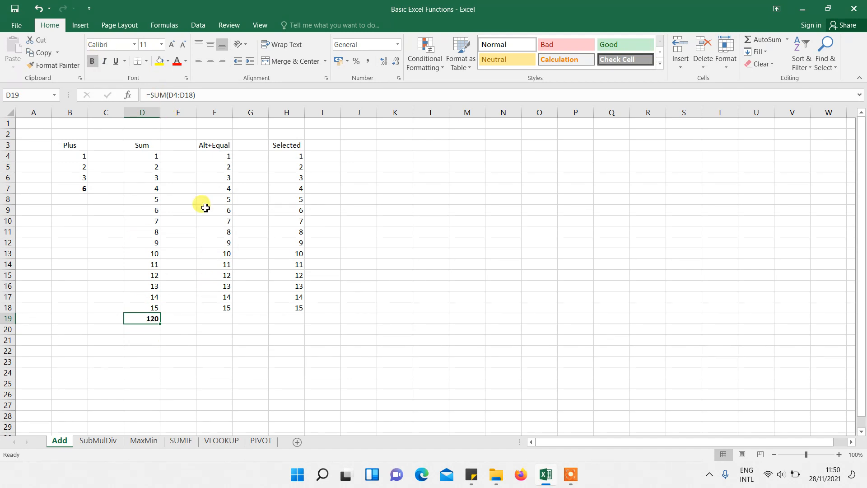
Apply bold formatting to the empty cell F19 under the Alt+Equal column
click(215, 320)
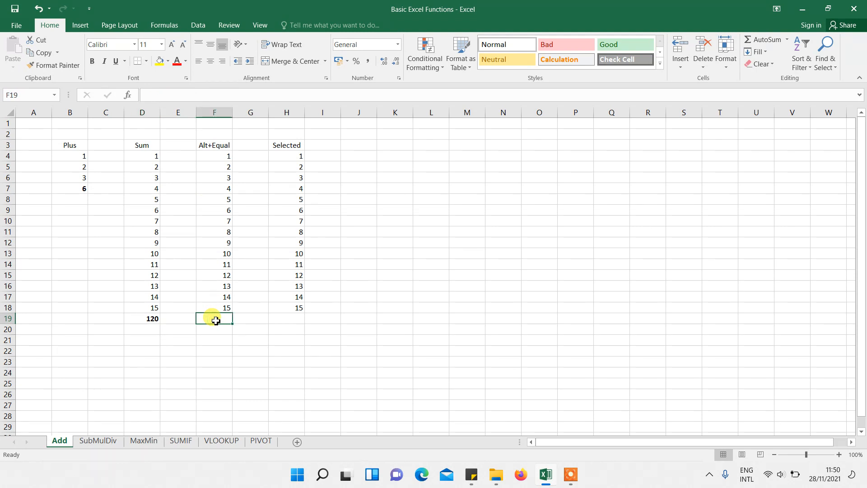
key(alt)
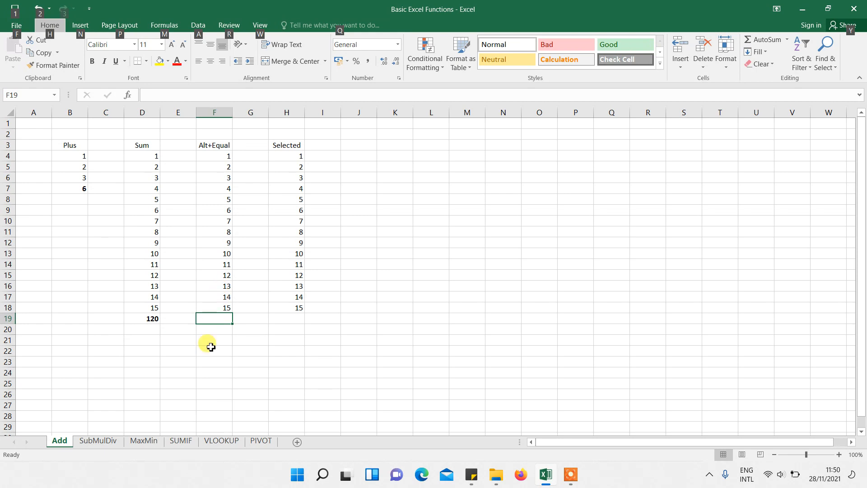
click(207, 348)
click(214, 322)
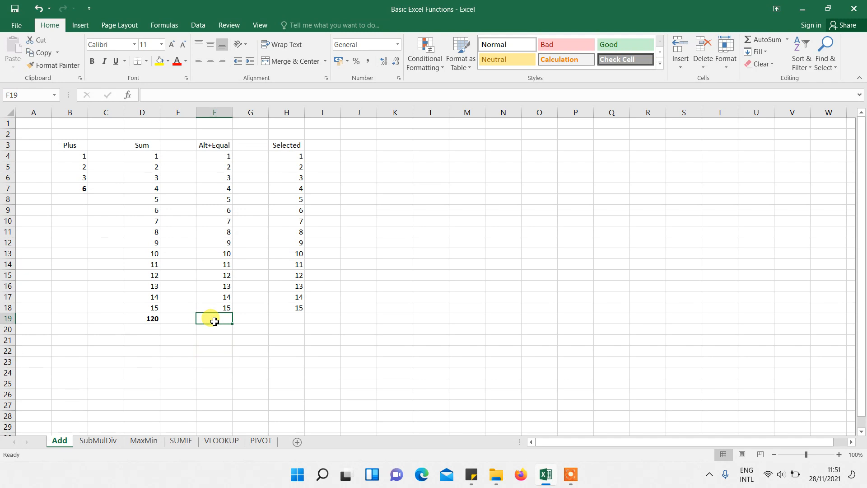
key(ctrl+b)
Try AutoSum on F4:F18 in cell F19 and clear the cell's contents
key(alt+equal)
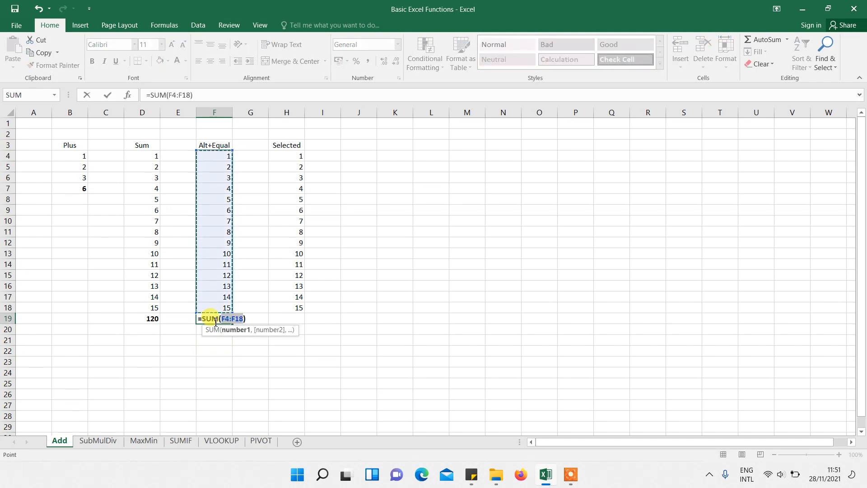
key(ctrl+Return)
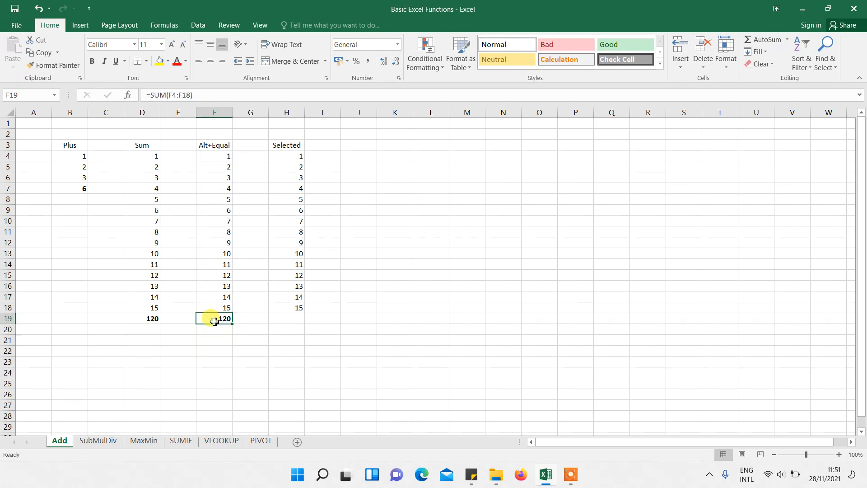
key(Delete)
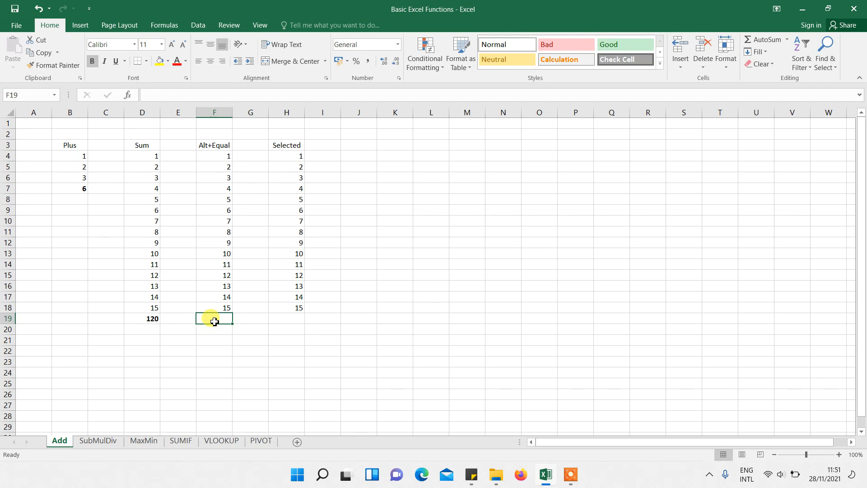
Total the Alt+Equal column in cell F19 with AutoSum, using the range F4:F18
key(alt+equal)
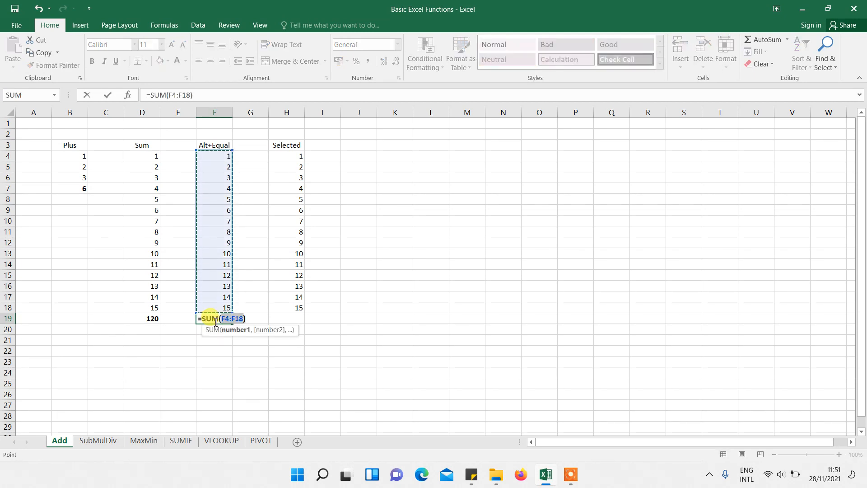
key(Return)
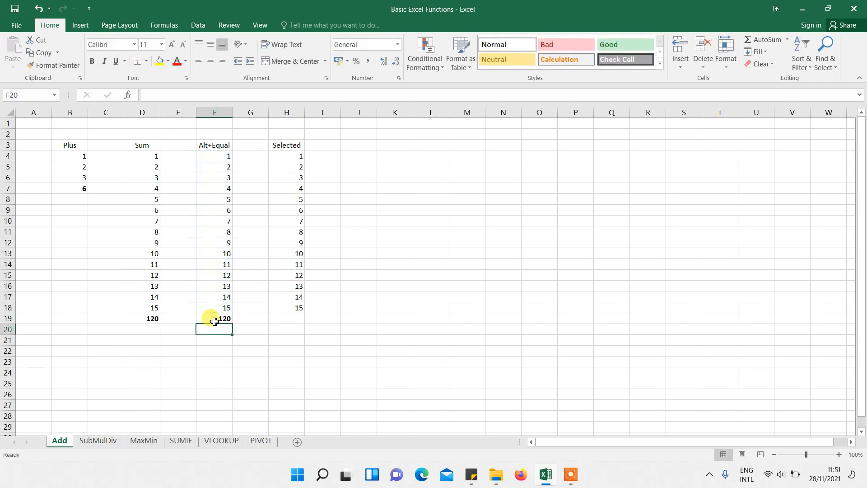
click(214, 319)
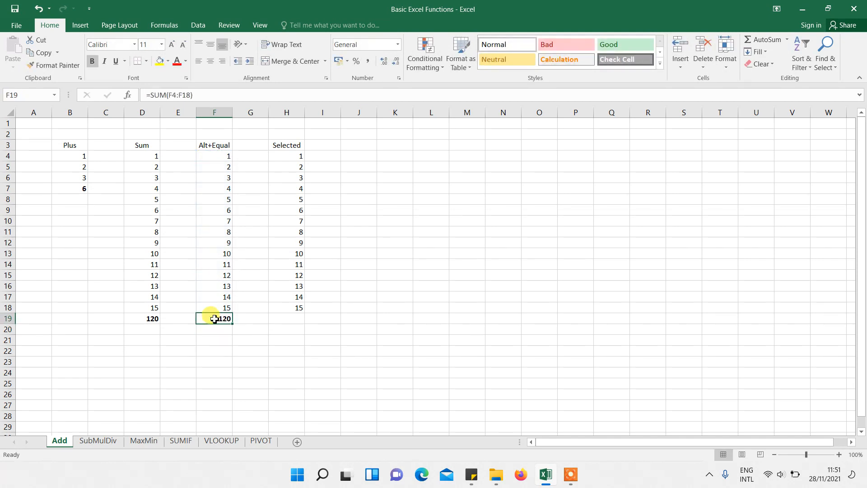
Fill cells H6, H9, H12, H15 and H17 in the Selected column with yellow
click(283, 319)
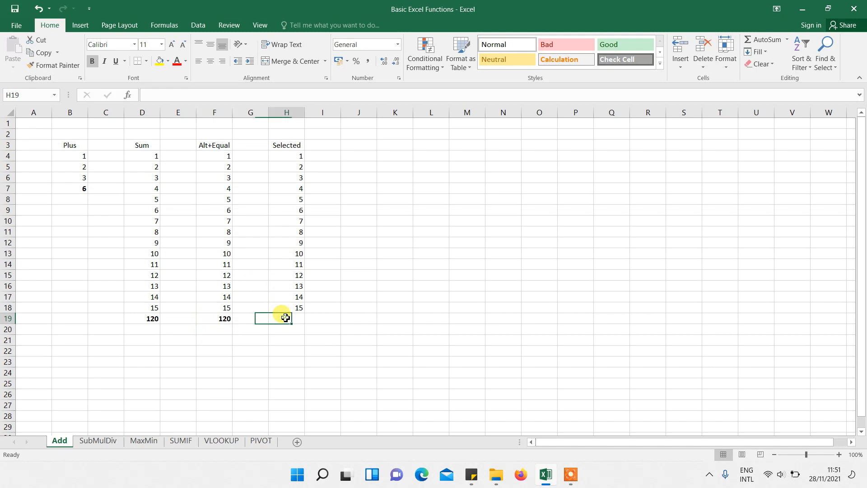
click(285, 185)
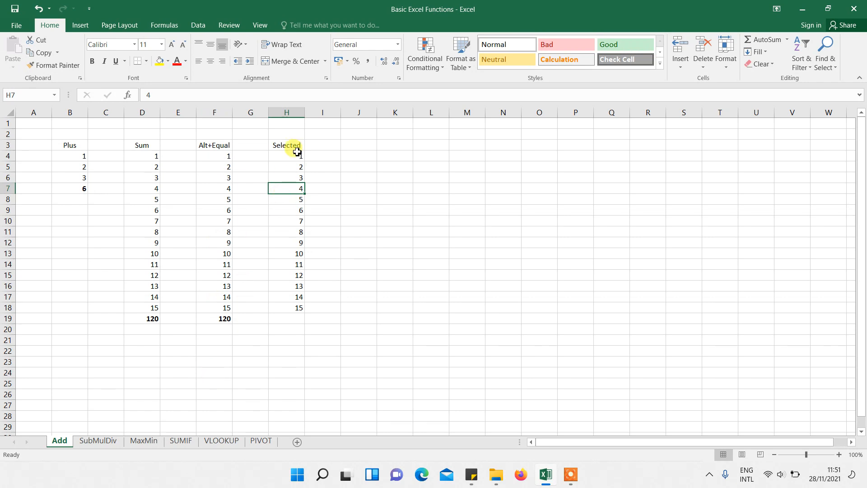
click(289, 176)
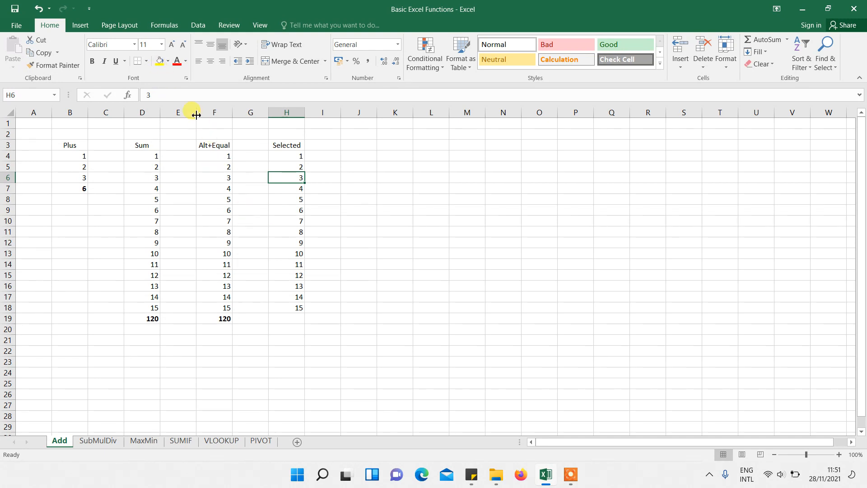
click(161, 66)
click(281, 211)
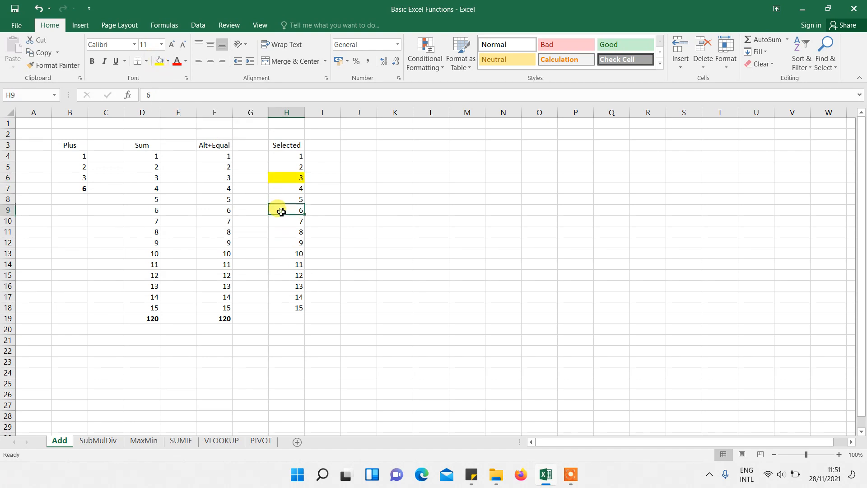
click(159, 61)
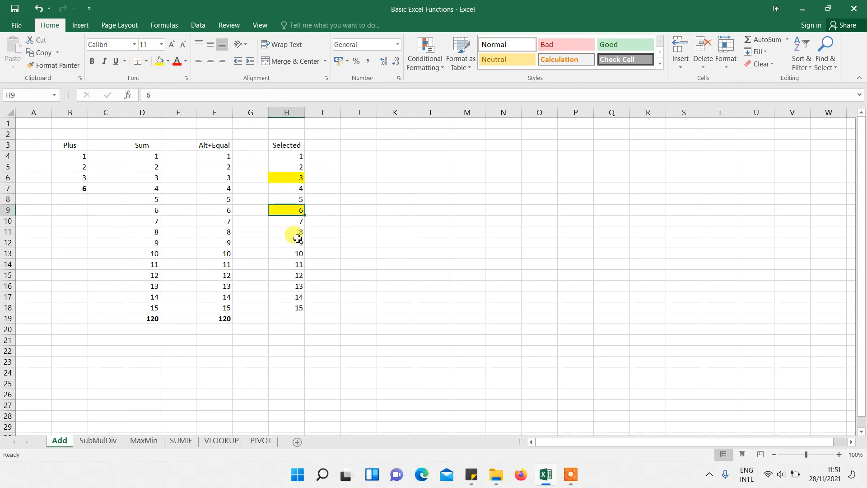
click(289, 239)
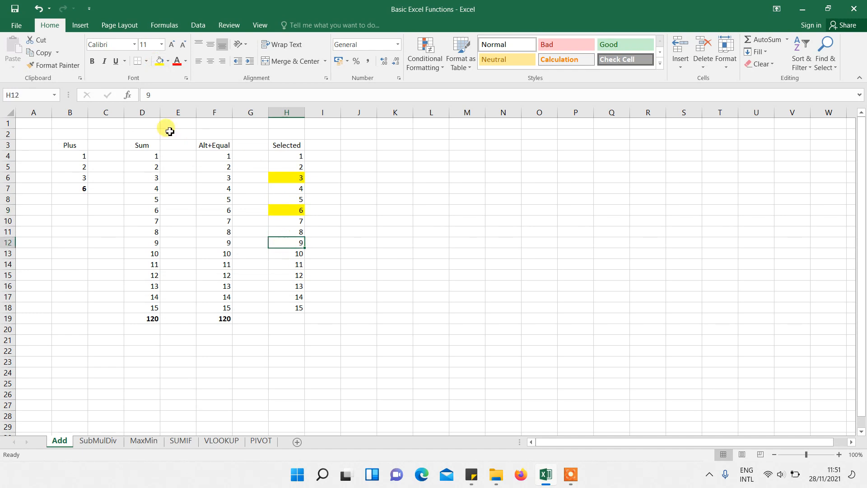
click(159, 61)
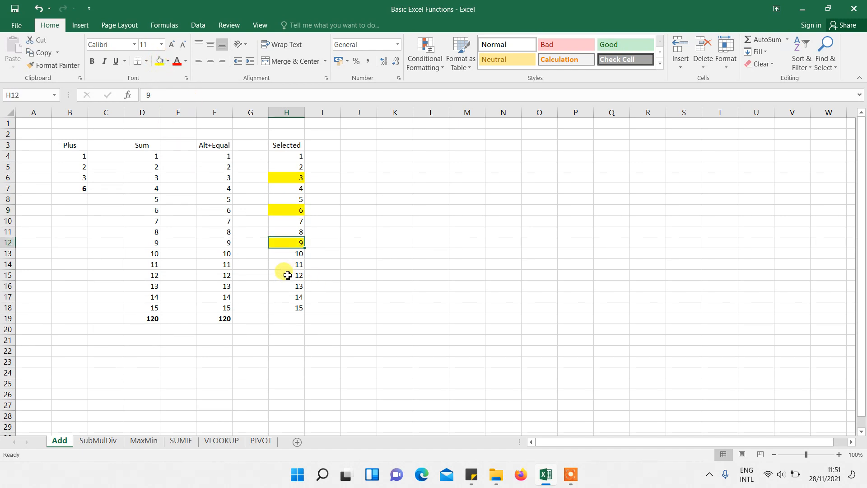
click(287, 275)
click(159, 62)
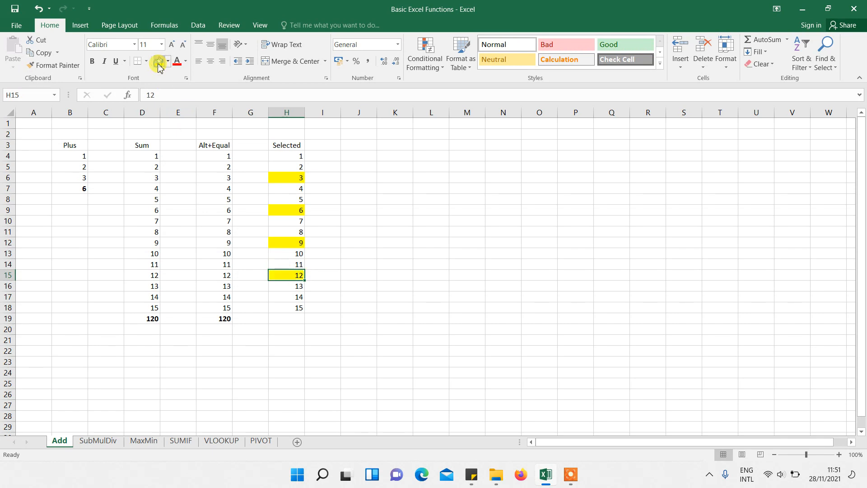
click(284, 322)
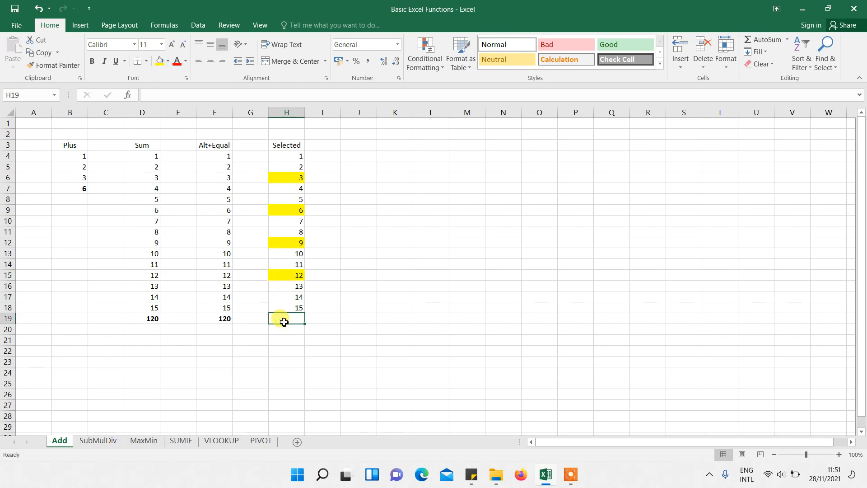
click(286, 297)
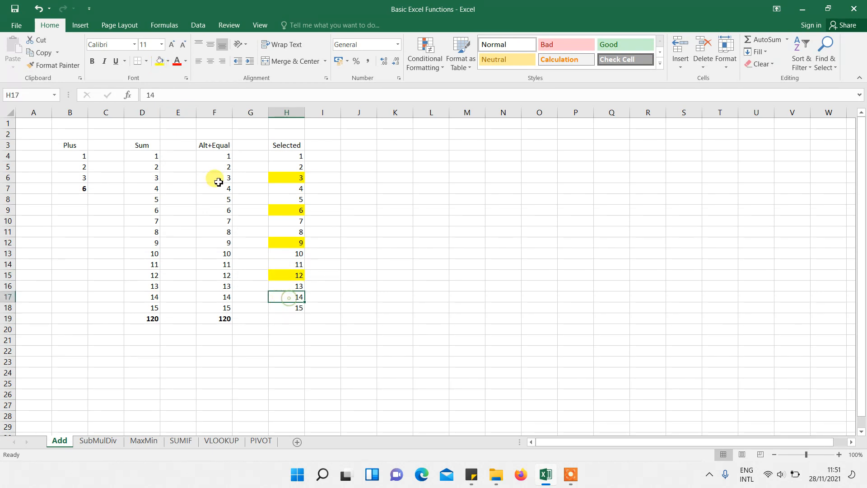
click(159, 61)
click(357, 294)
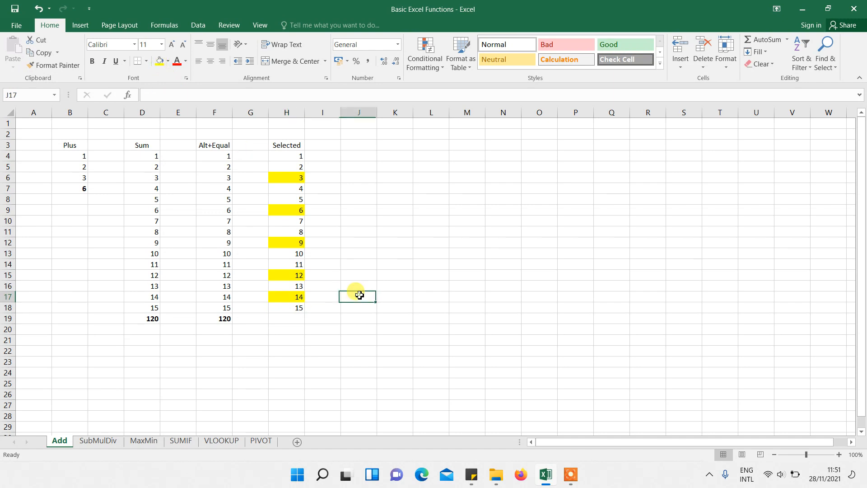
Try AutoSum on the whole Selected column in cell H19 and clear the cell's contents
click(285, 319)
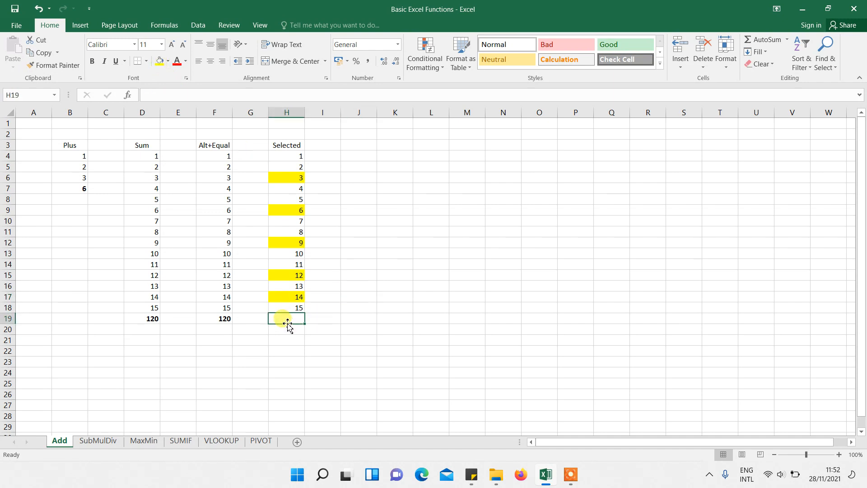
key(alt+equal)
key(Return)
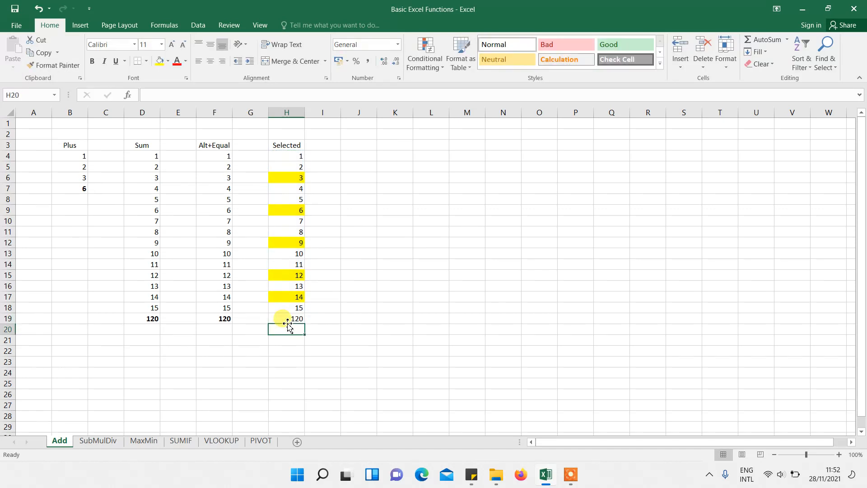
click(287, 320)
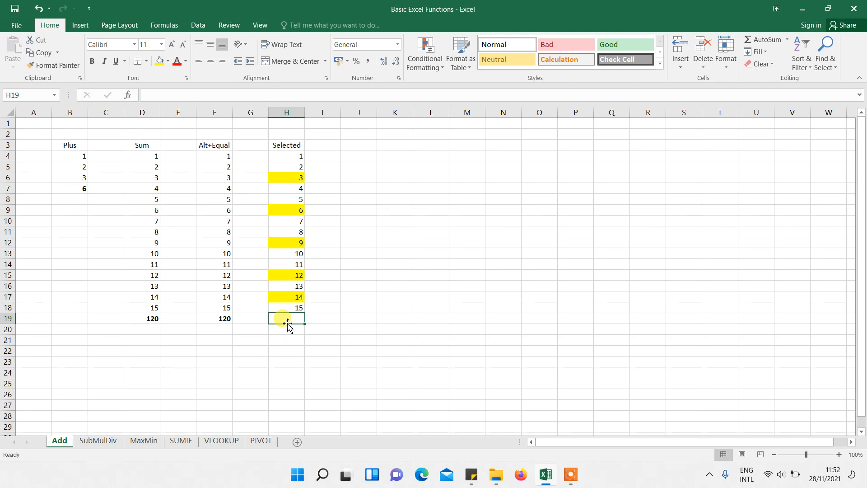
key(alt+equal)
key(Return)
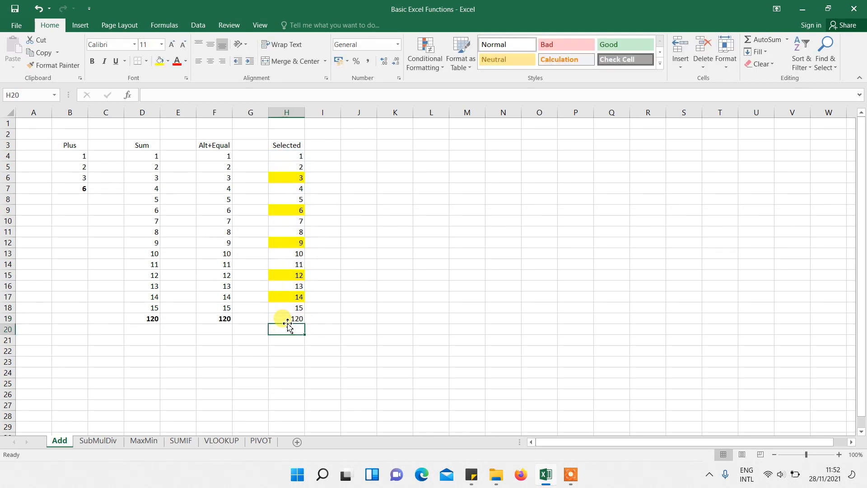
click(288, 321)
text(=)
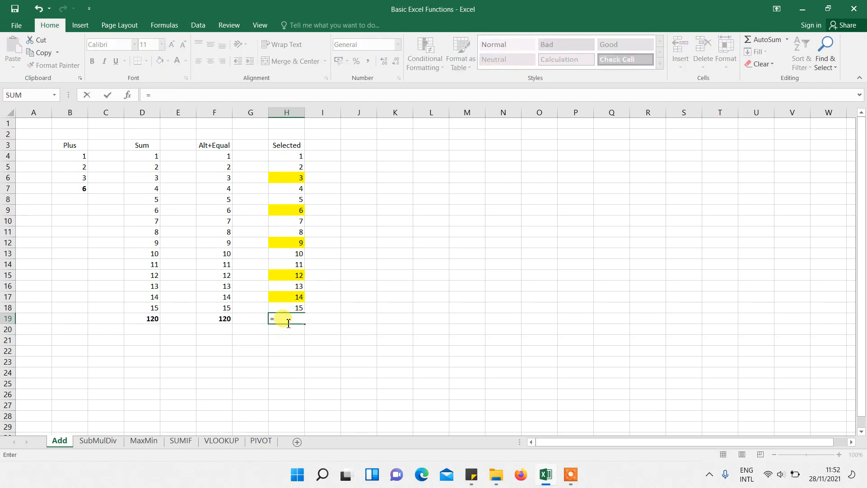
text(SUM()
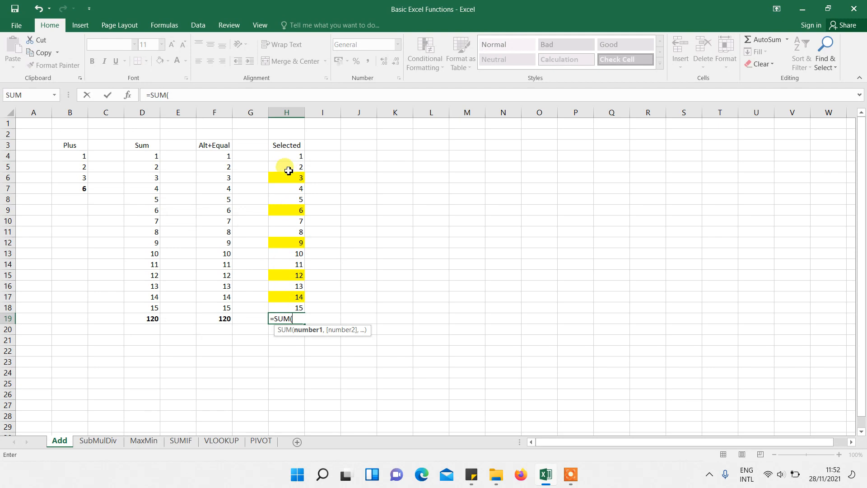
key(Escape)
key(Delete)
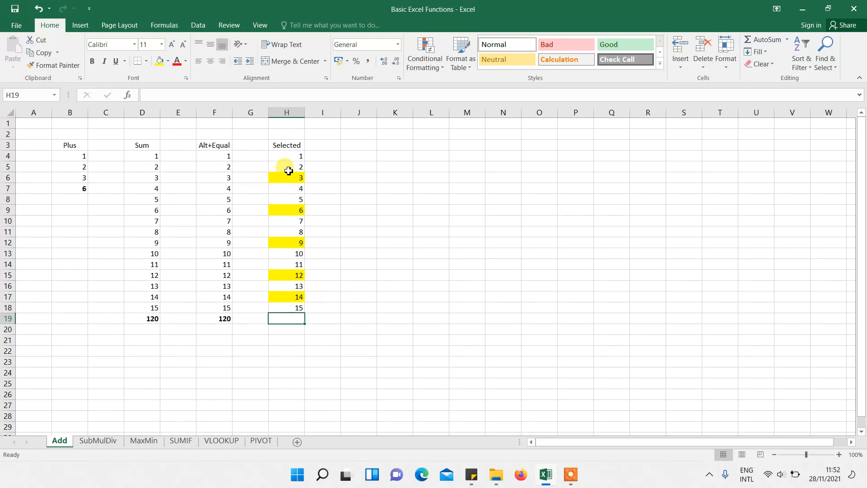
Total only the yellow cells in H19 with =SUM(H6,H9,H12,H15,H17) and make the cell bold
text(=SI)
key(BackSpace)
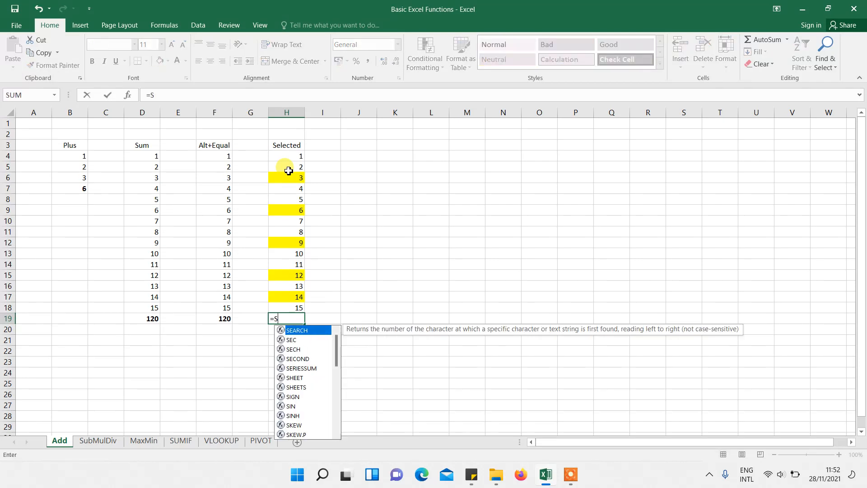
text(UM()
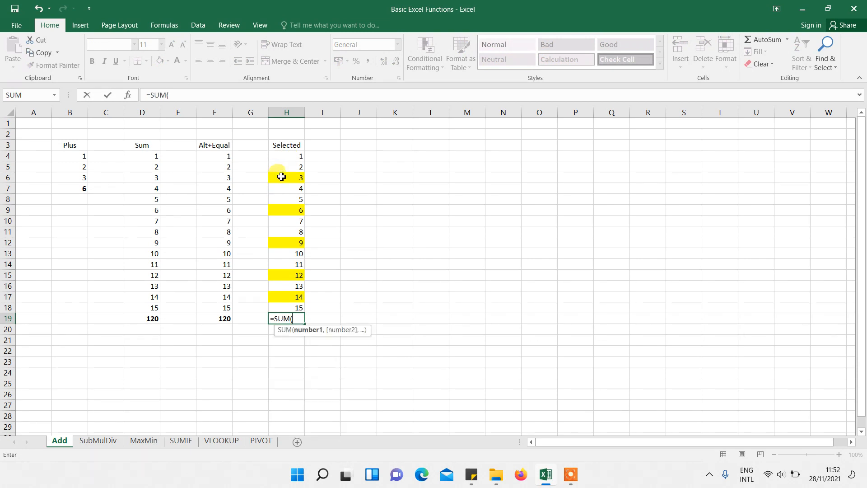
click(282, 177)
text(,)
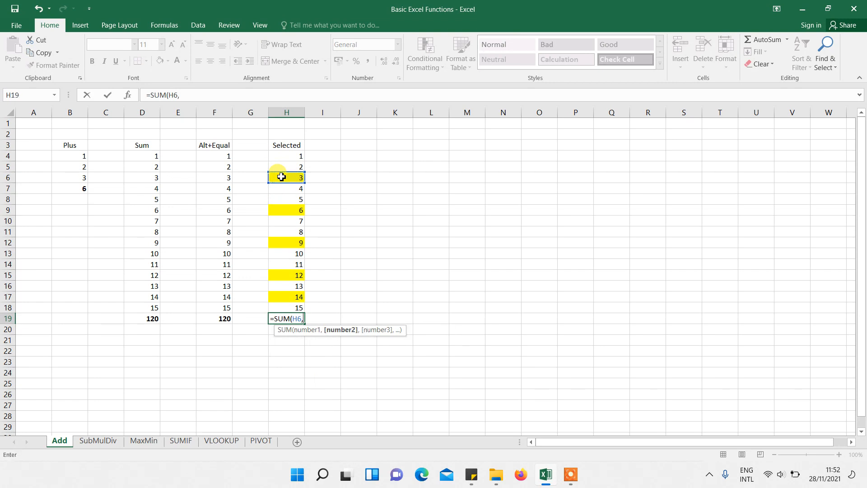
click(283, 211)
text(,)
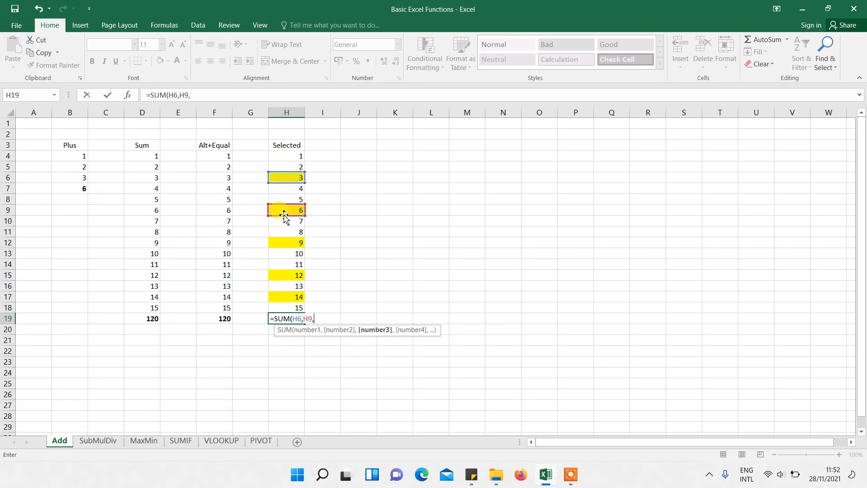
click(277, 244)
text(,)
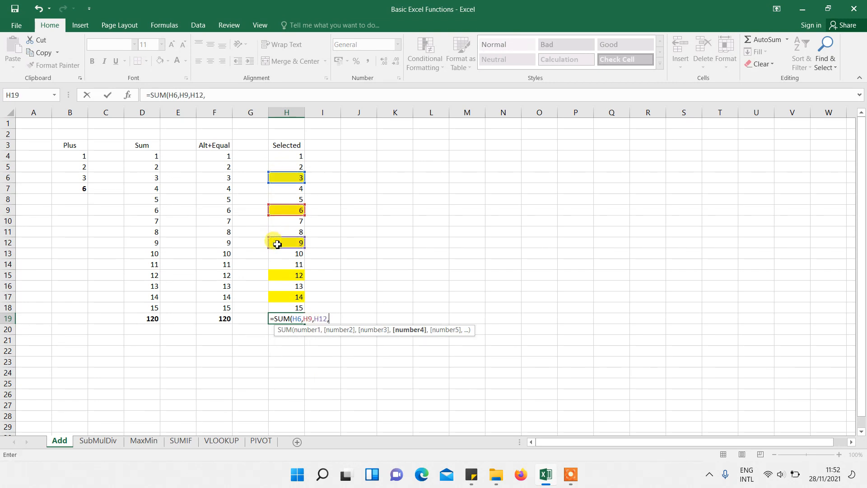
click(280, 276)
text(,)
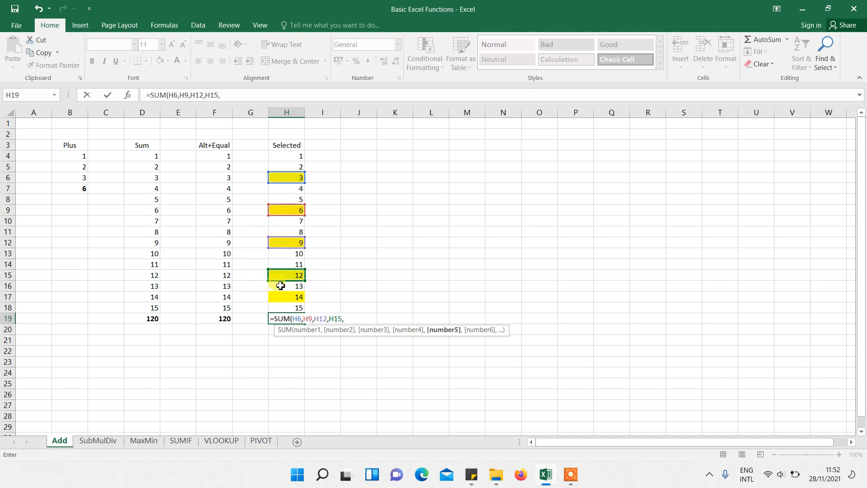
click(280, 297)
key(Return)
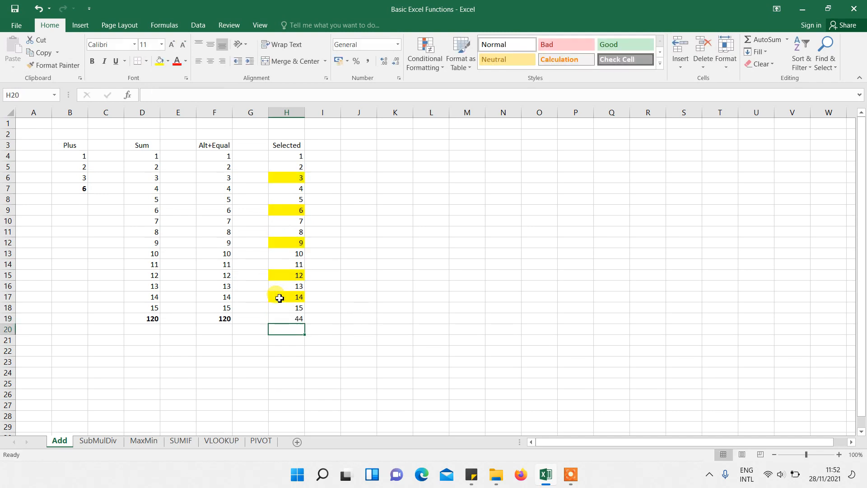
key(Up)
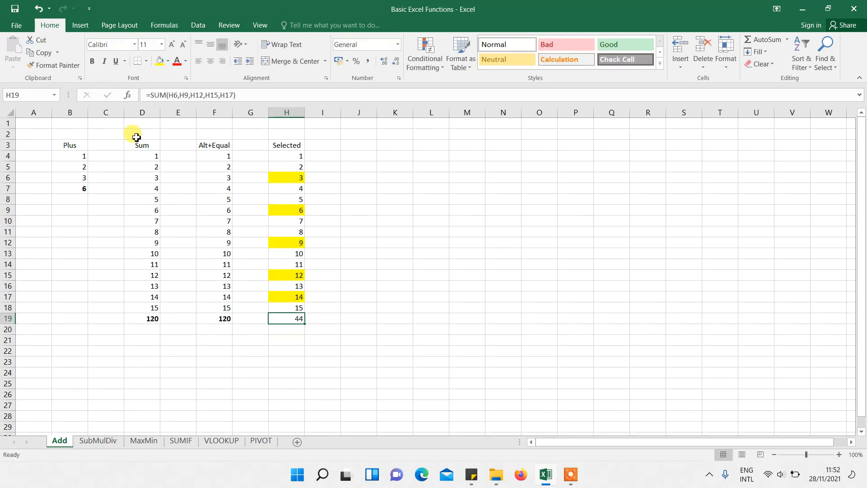
click(92, 63)
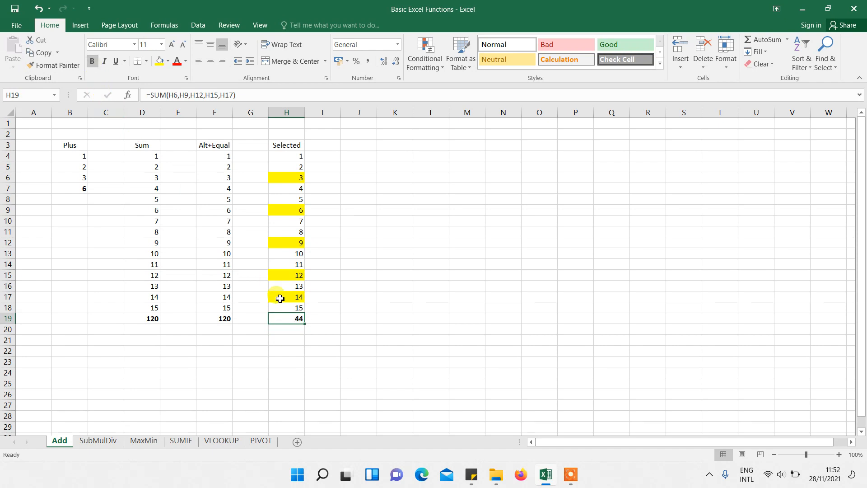
Add the same yellow cells in H21 using plus signs, with the formula =H6+H9+H12+H15+H17
click(290, 343)
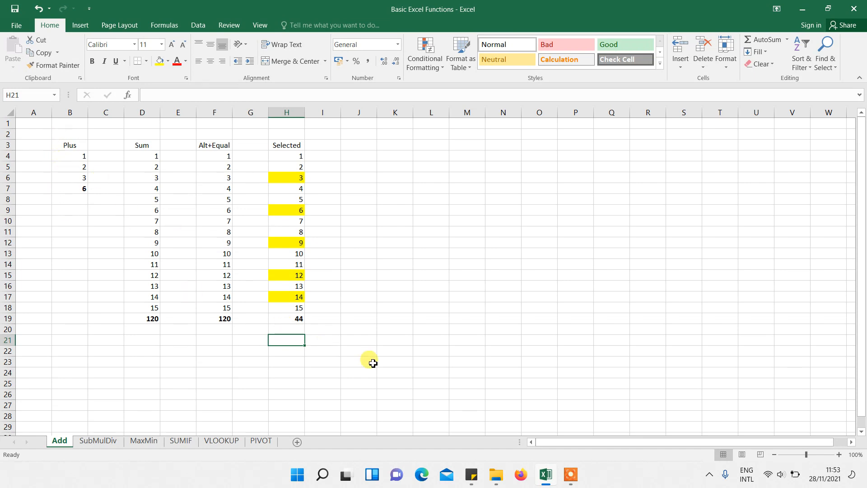
text(=)
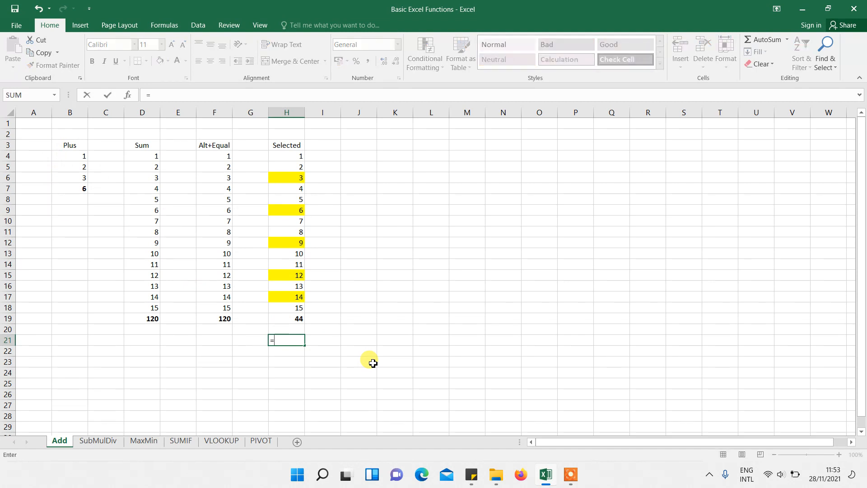
click(296, 179)
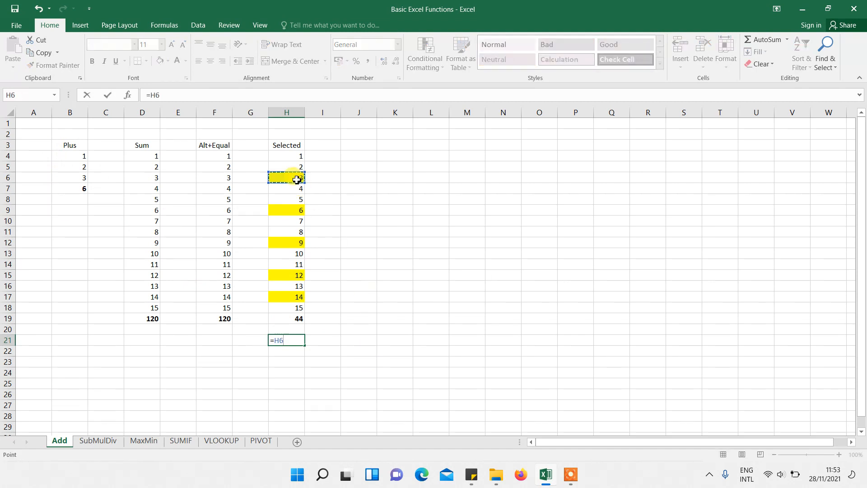
text(+)
click(288, 212)
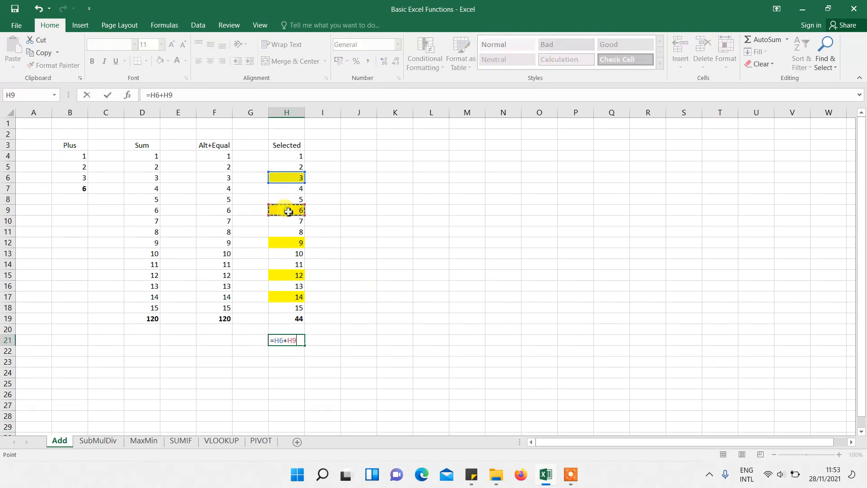
text(+)
click(292, 244)
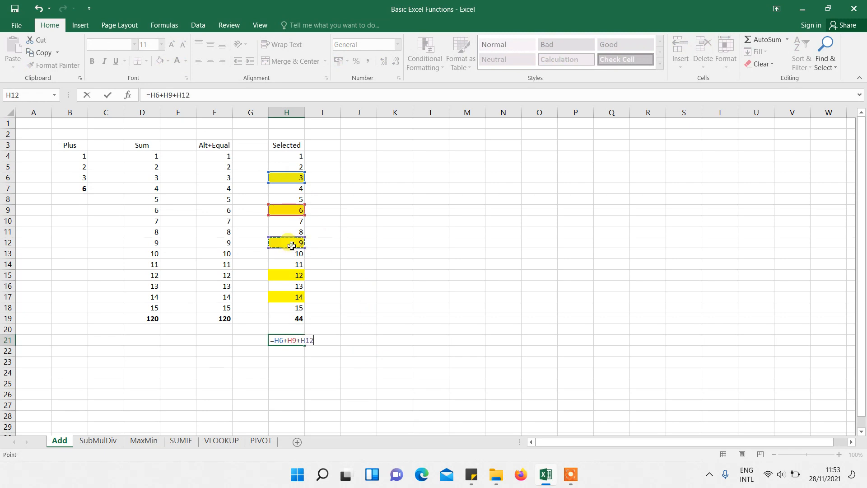
text(+)
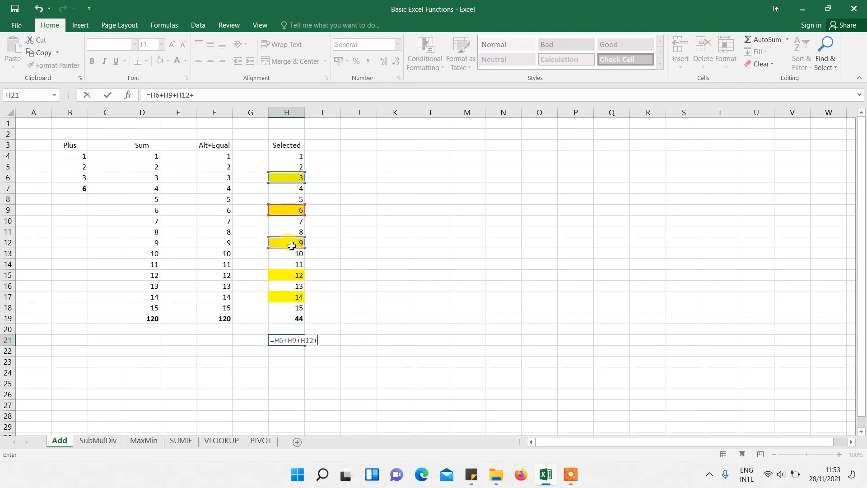
click(292, 274)
text(+)
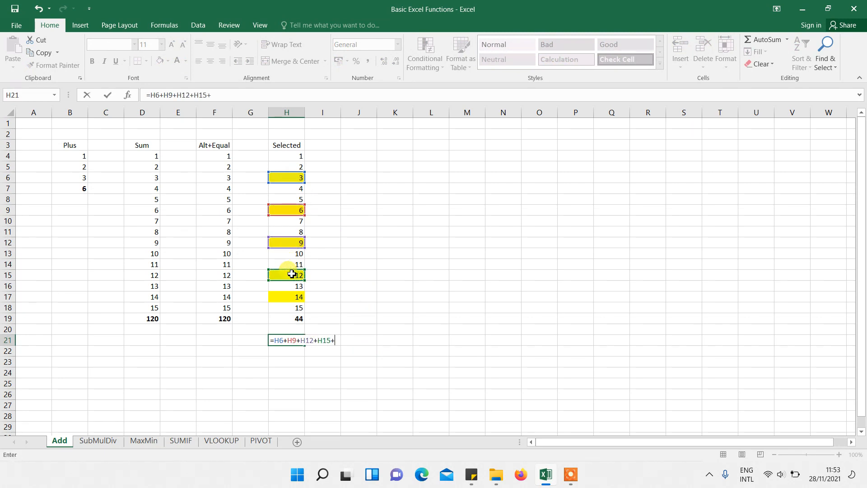
click(290, 297)
key(Return)
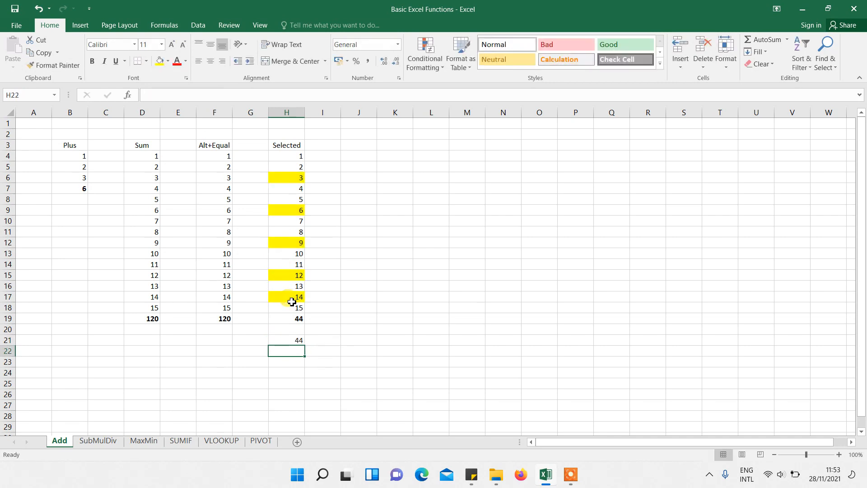
Make the plus-sign total in cell H21 bold
click(292, 342)
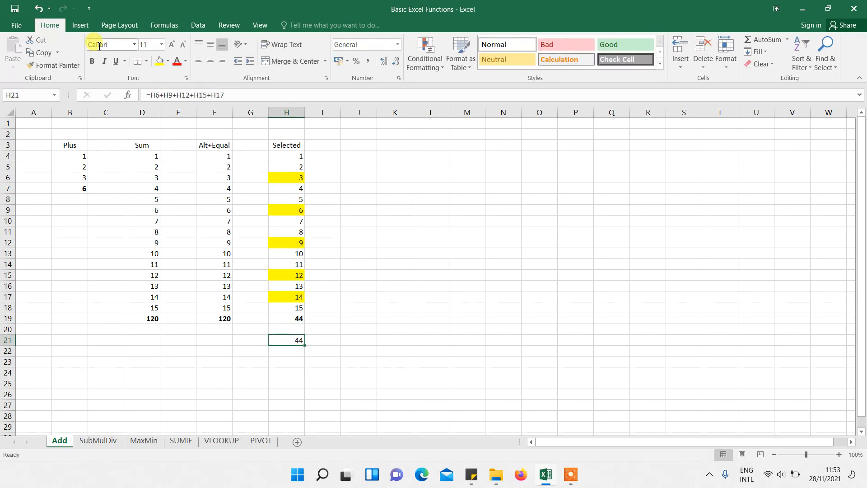
click(92, 62)
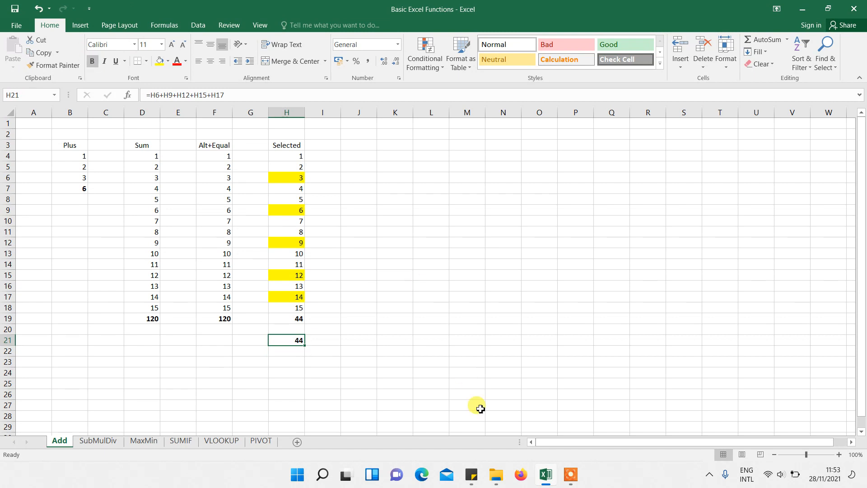
Switch to Sticky Notes to check which function follows Add in the topic list, and return to Excel
click(471, 475)
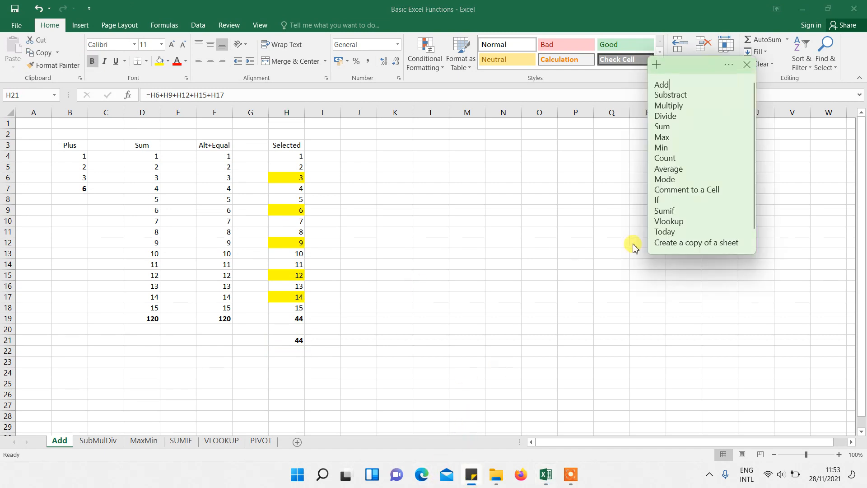
click(693, 95)
click(442, 312)
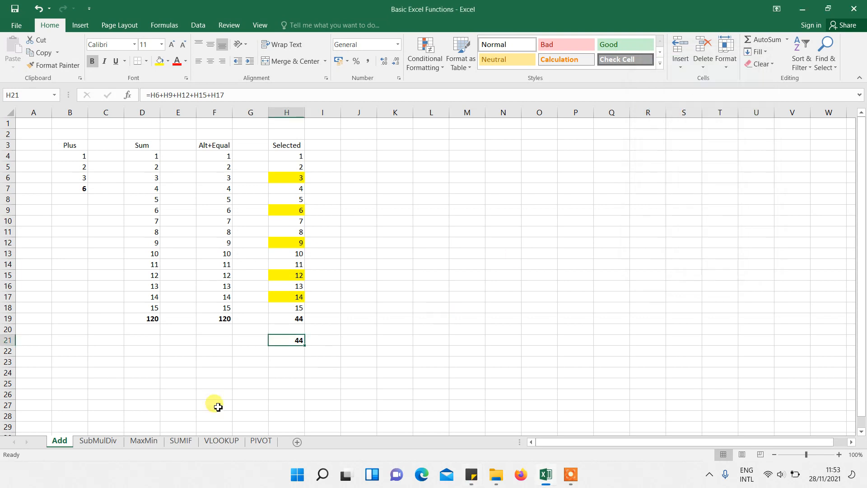
On the SubMulDiv sheet, fill column B with light blue, column C with light orange and column D with light gold
click(87, 441)
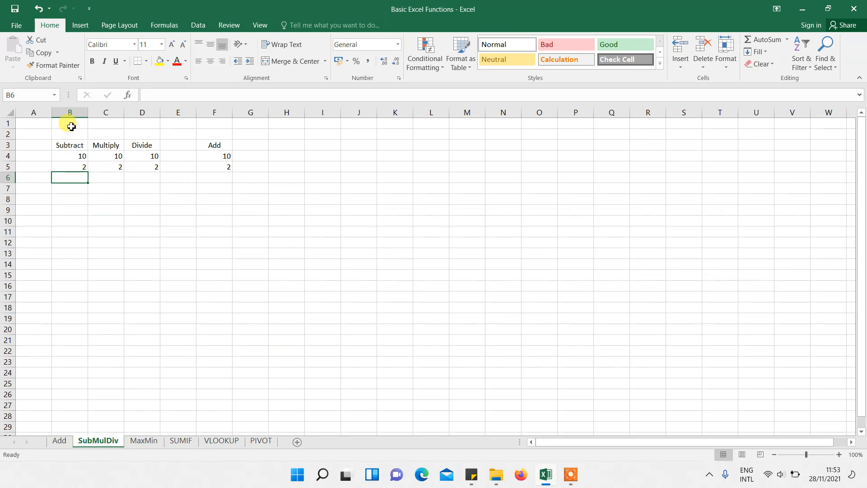
click(70, 112)
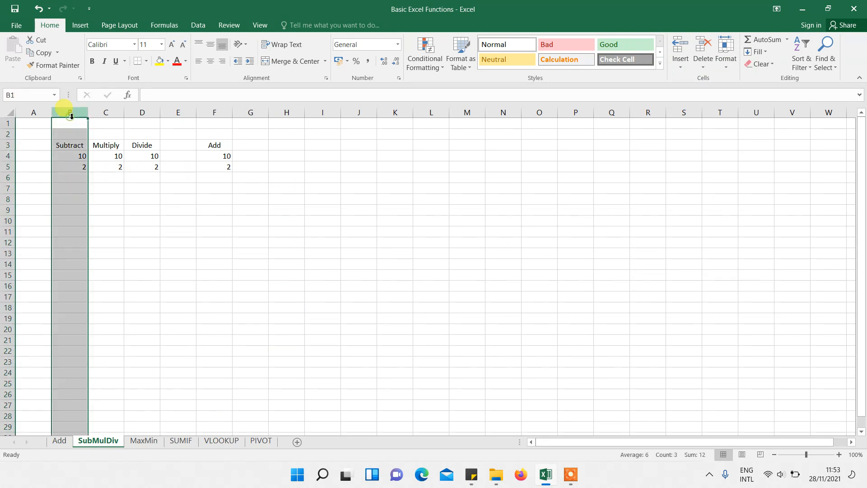
click(169, 63)
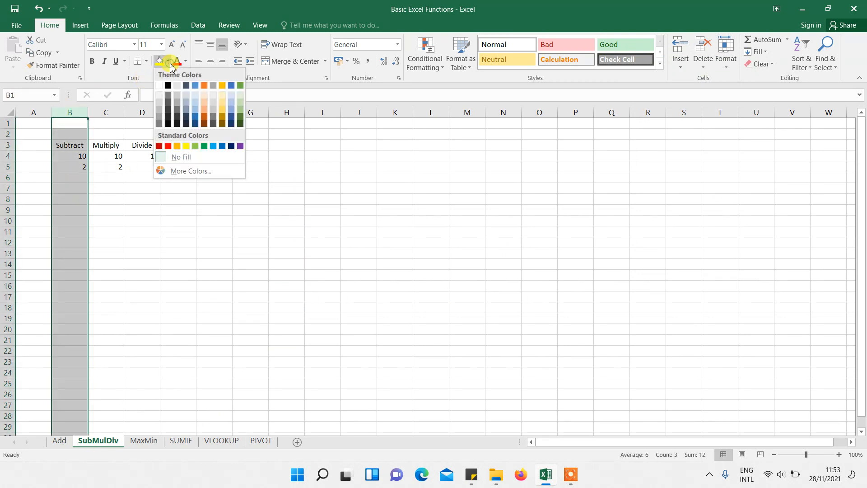
click(190, 95)
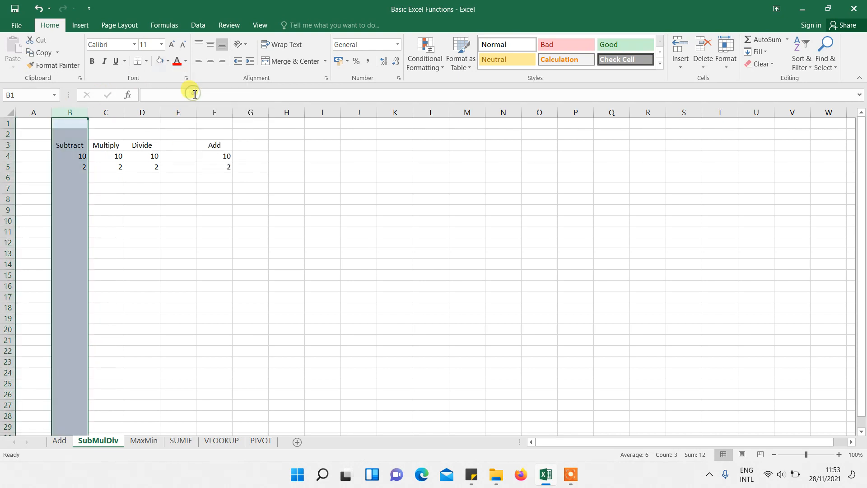
click(107, 113)
click(157, 61)
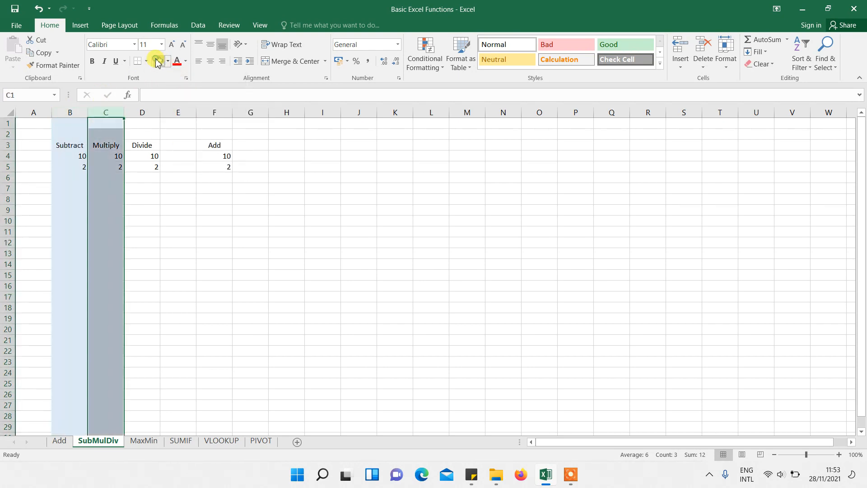
click(167, 61)
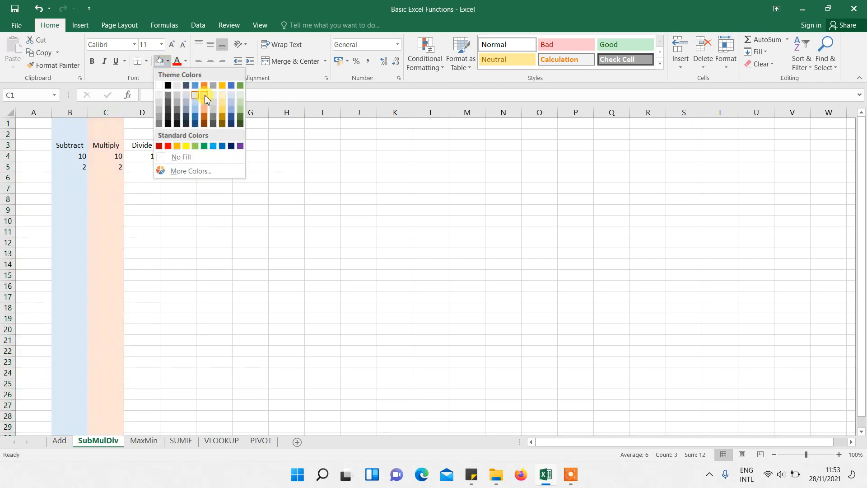
click(204, 96)
click(143, 112)
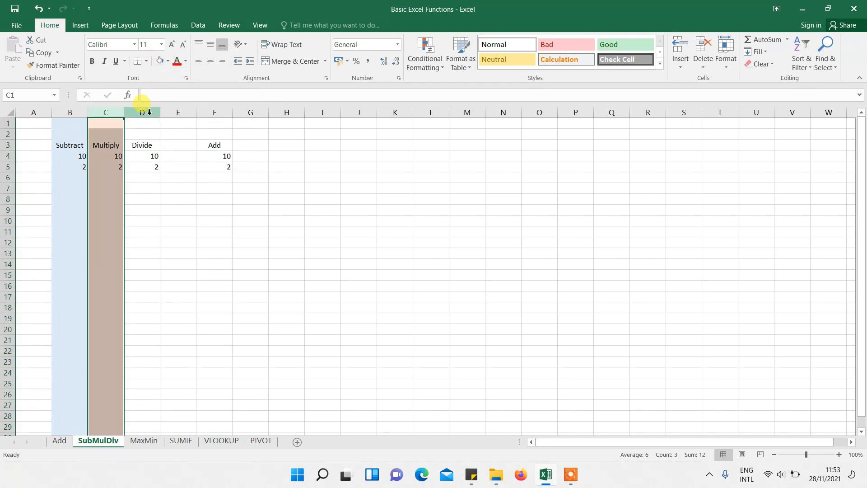
click(168, 61)
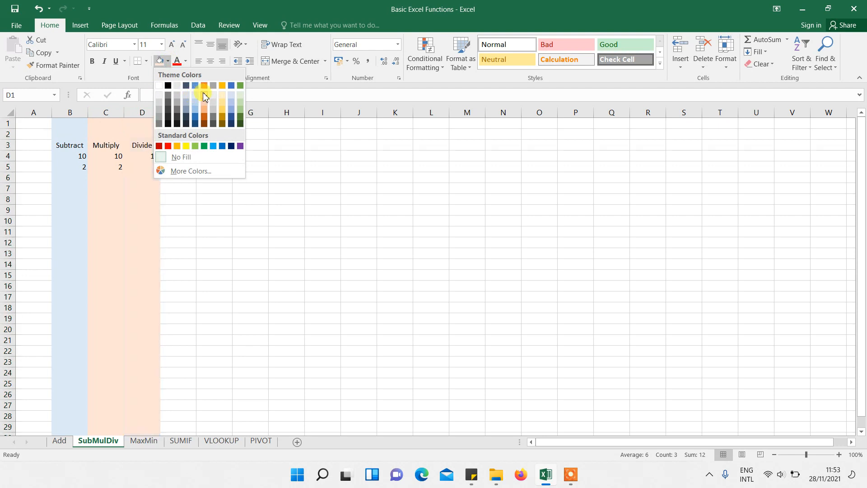
click(223, 99)
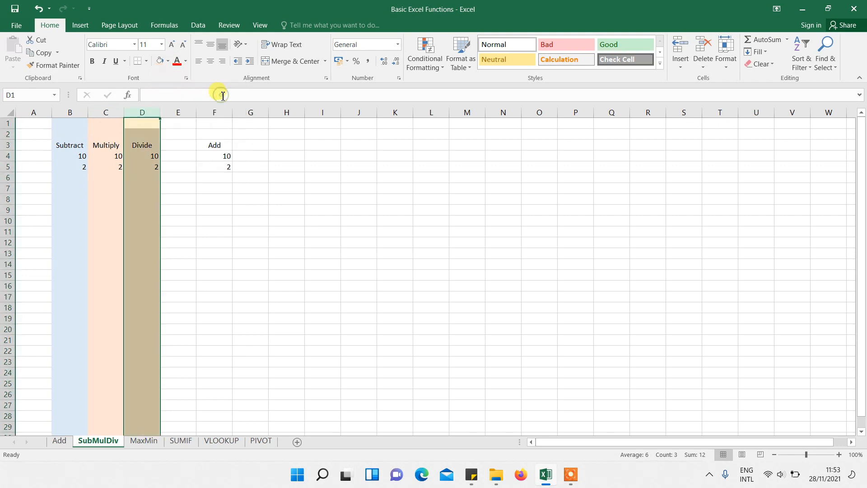
click(118, 240)
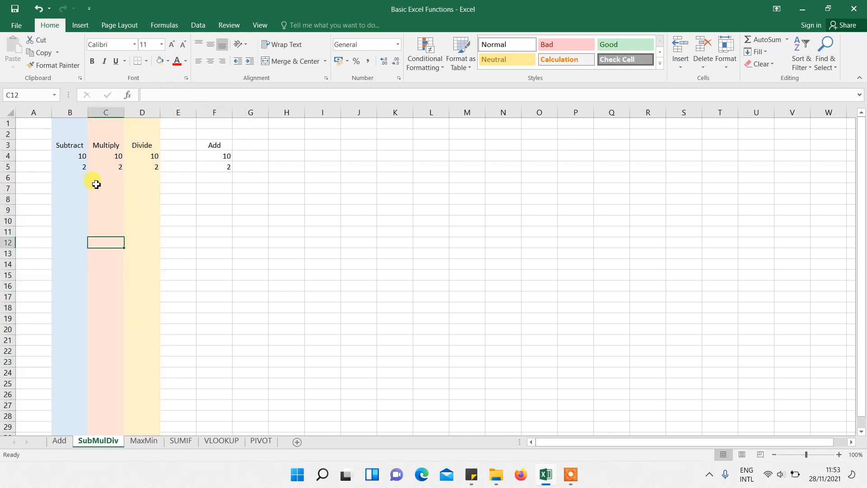
Subtract the two Subtract column values in cell B6 with the formula =B4-B5
click(77, 179)
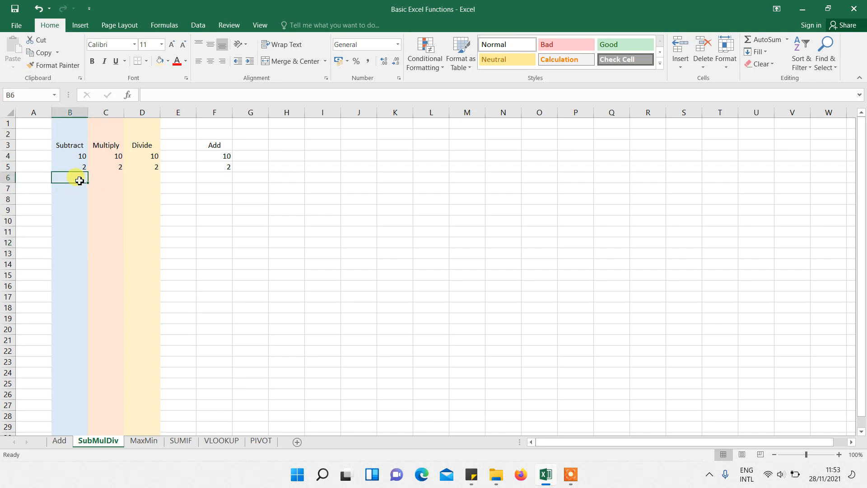
text(=)
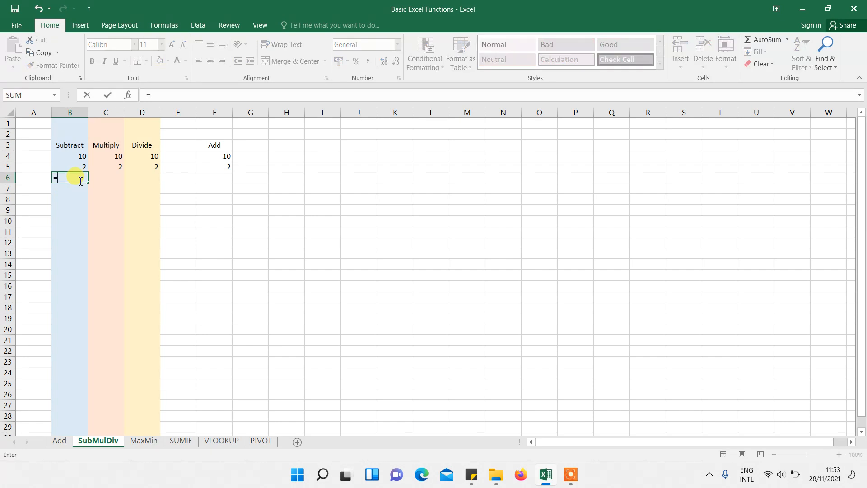
click(63, 158)
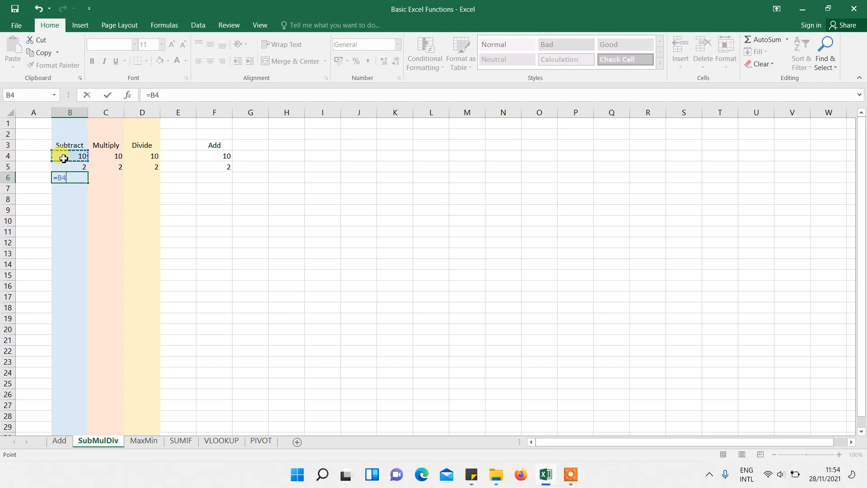
text(-)
click(77, 165)
key(Return)
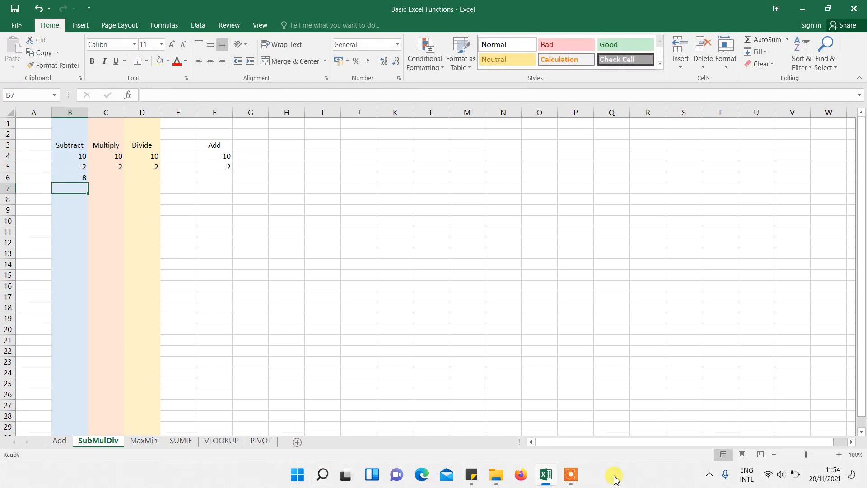
Open the On-Screen Keyboard and place it below the worksheet data
click(570, 474)
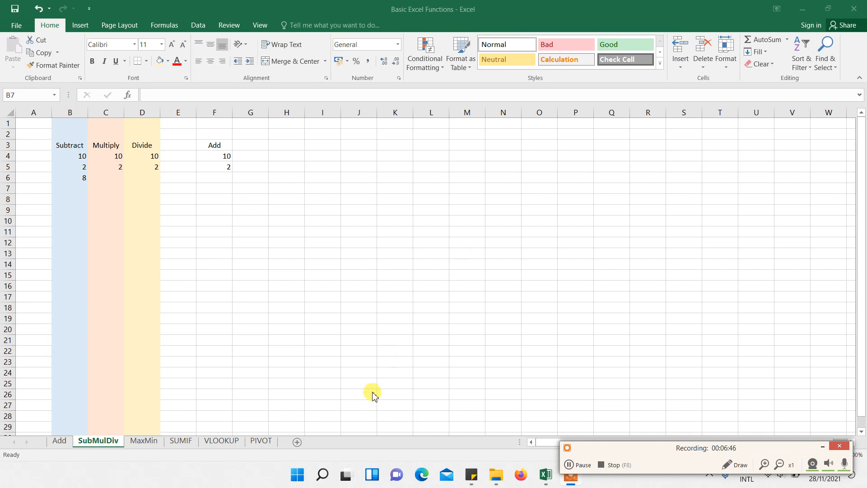
mouse_move(322, 481)
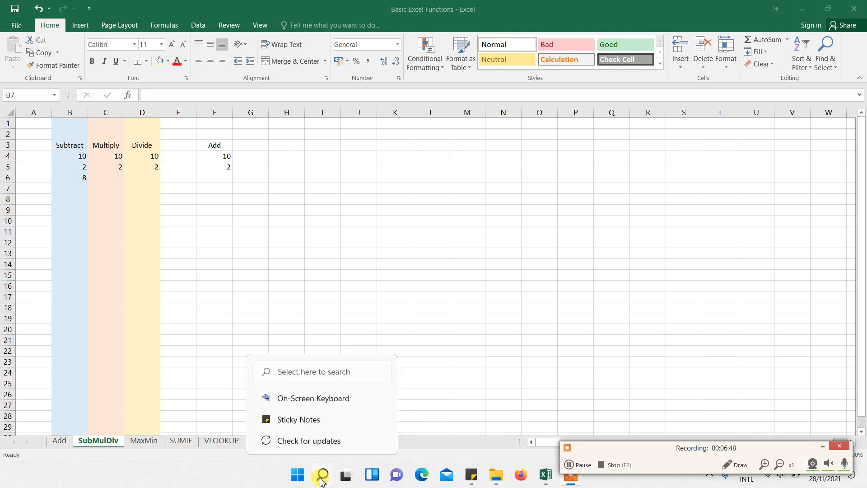
click(329, 401)
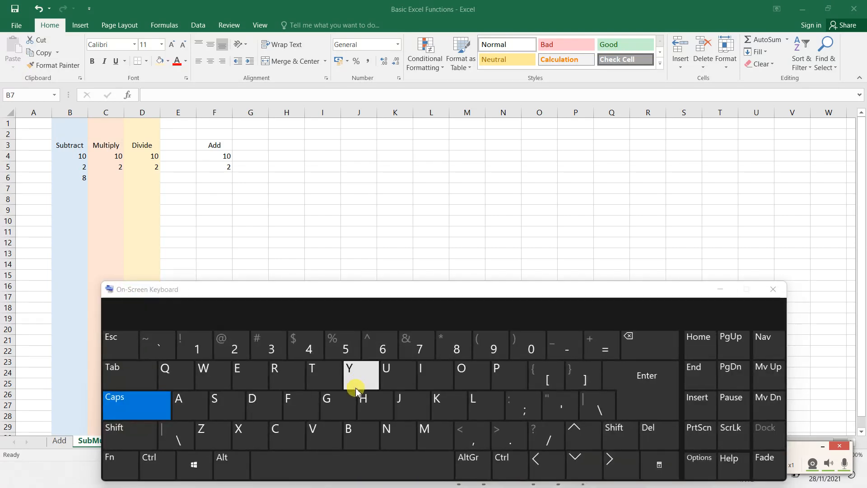
drag(372, 295, 355, 274)
Clear cell B6 and try starting a formula there with =B4 from the On-Screen Keyboard
click(61, 187)
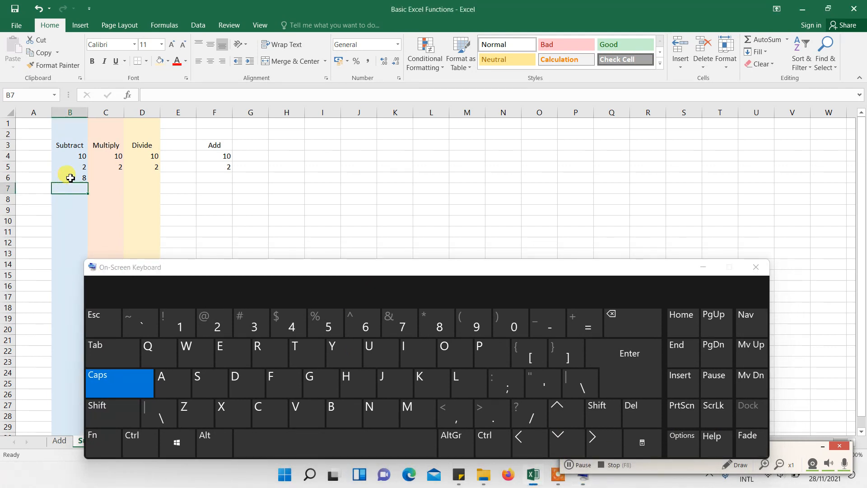
click(70, 177)
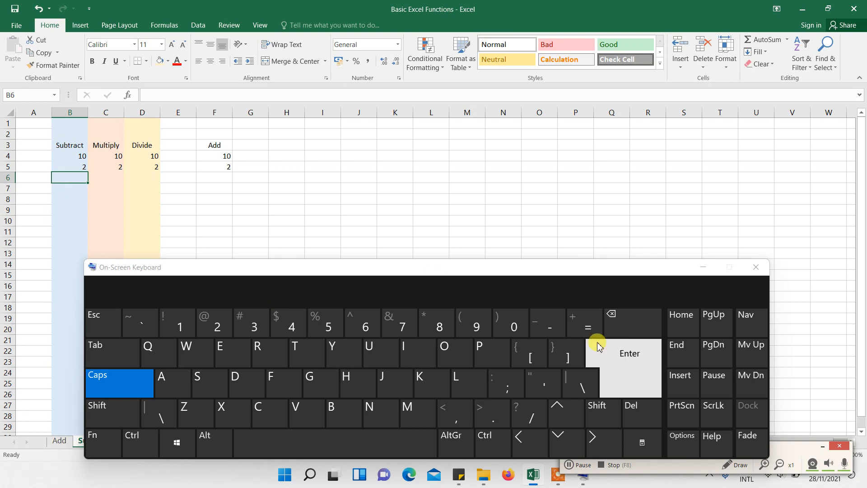
click(588, 327)
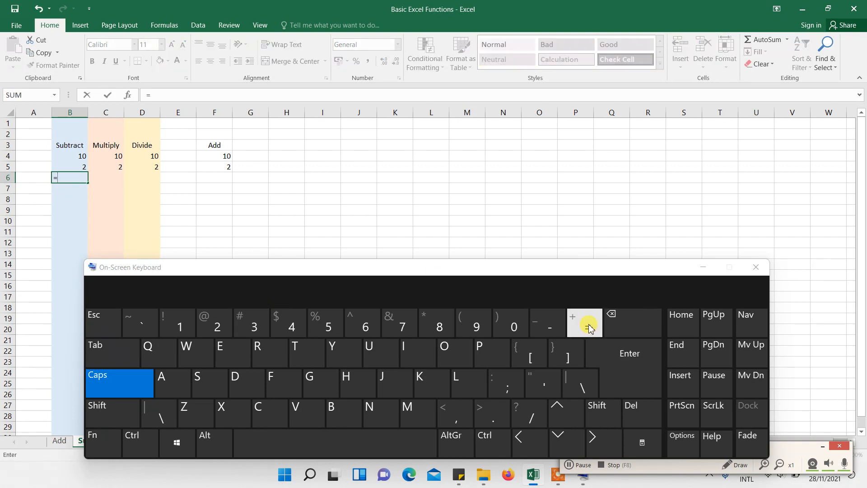
click(74, 157)
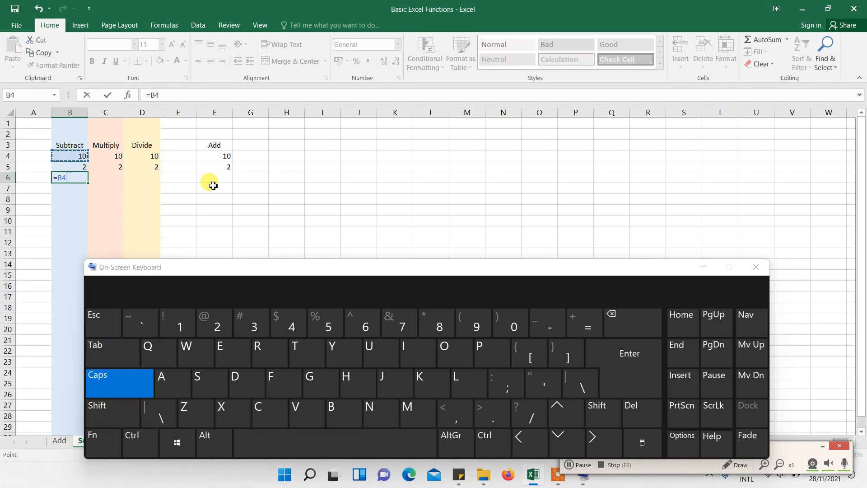
key(Escape)
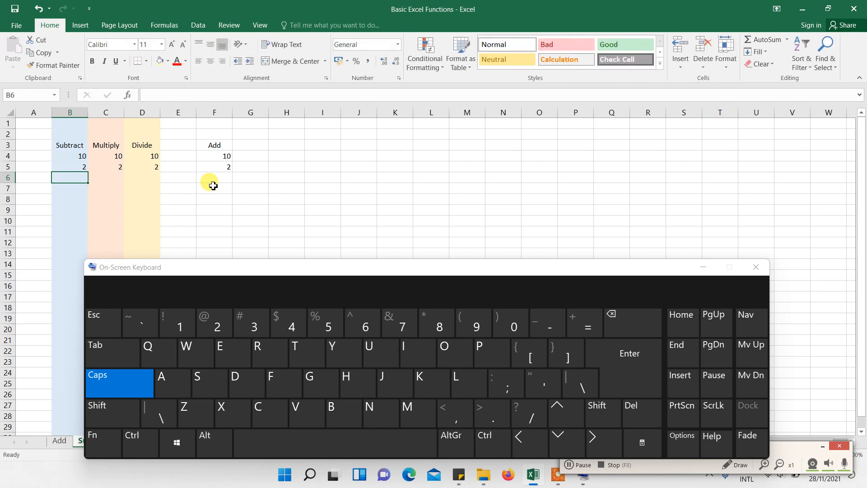
Enter =B4-B5 in cell B6 using the On-Screen Keyboard and make the result bold
click(595, 333)
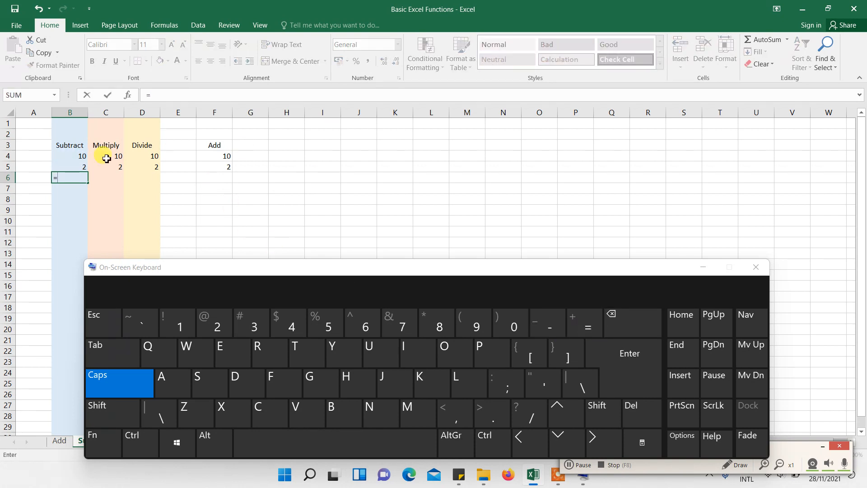
click(75, 157)
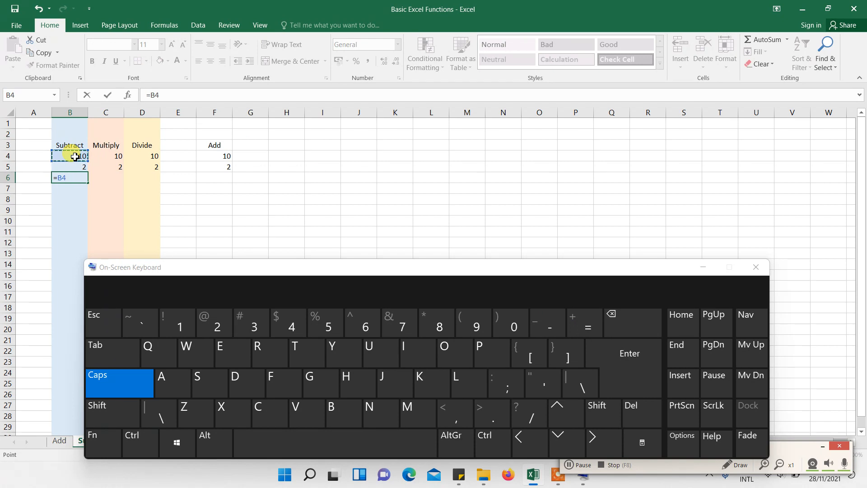
click(546, 326)
click(77, 167)
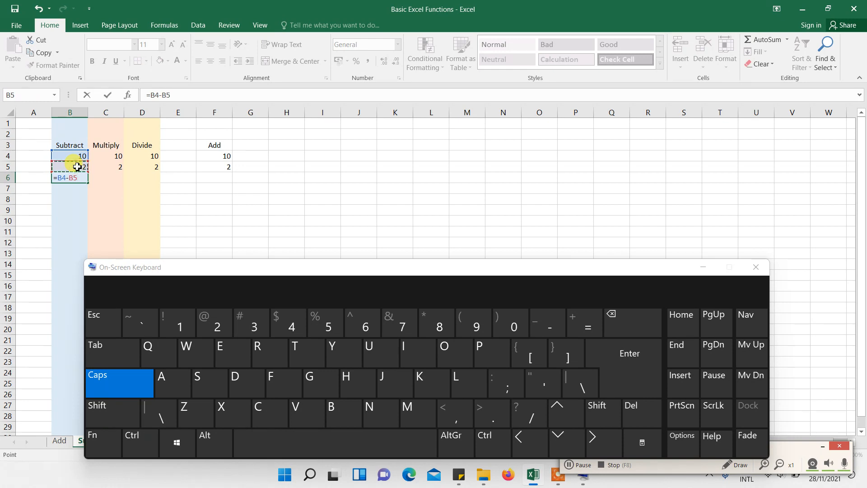
click(623, 361)
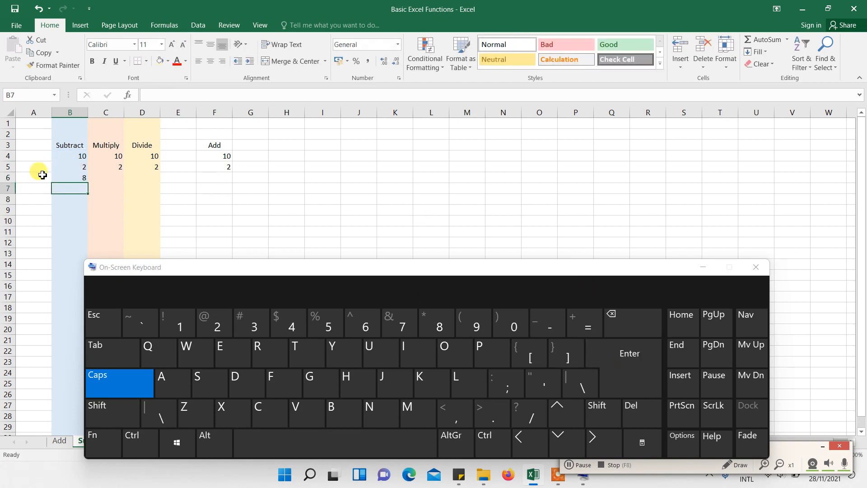
click(72, 177)
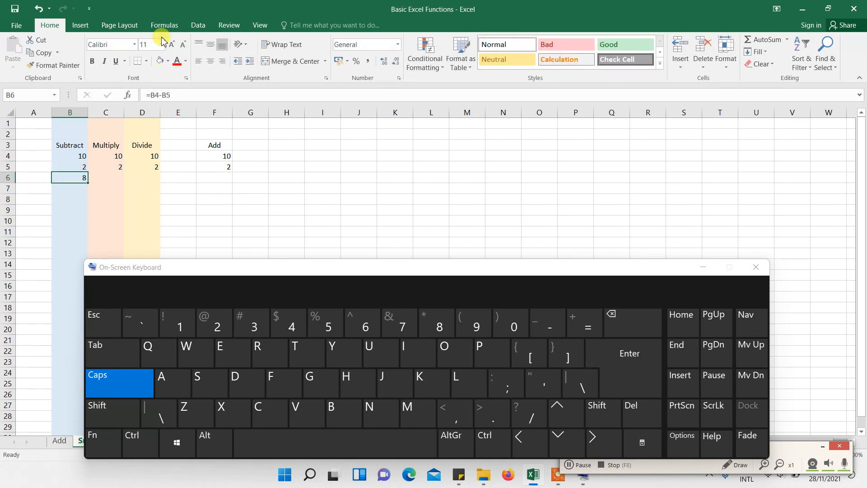
click(93, 62)
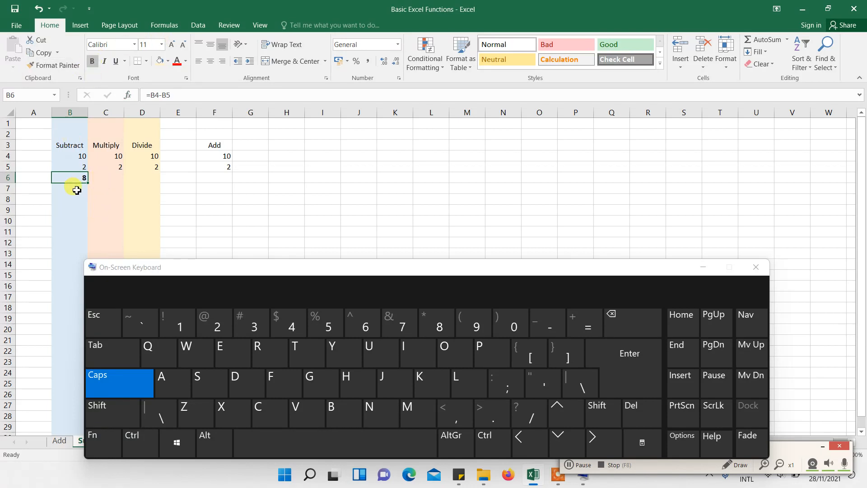
Multiply the two Multiply column values in cell C6 with the formula =C4*C5 and make the result bold
click(108, 177)
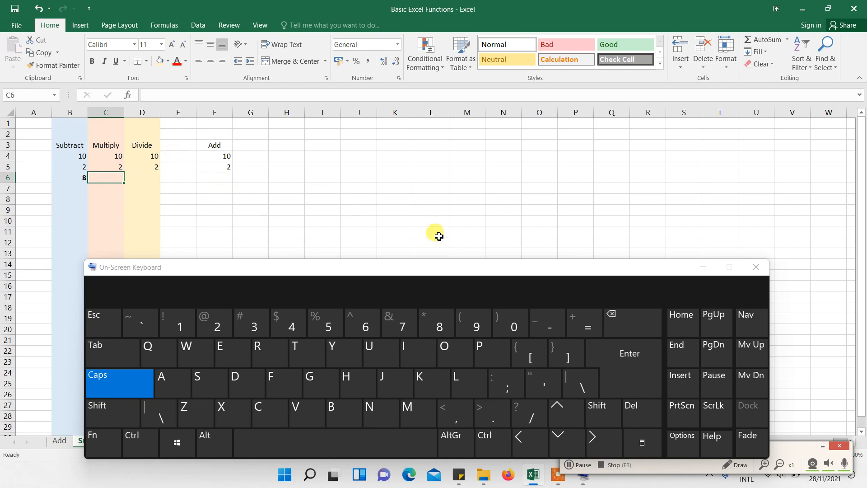
click(587, 330)
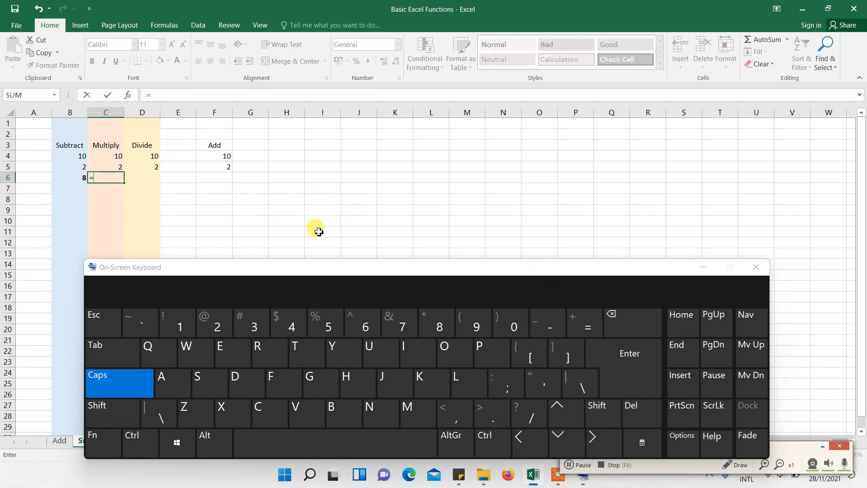
click(111, 157)
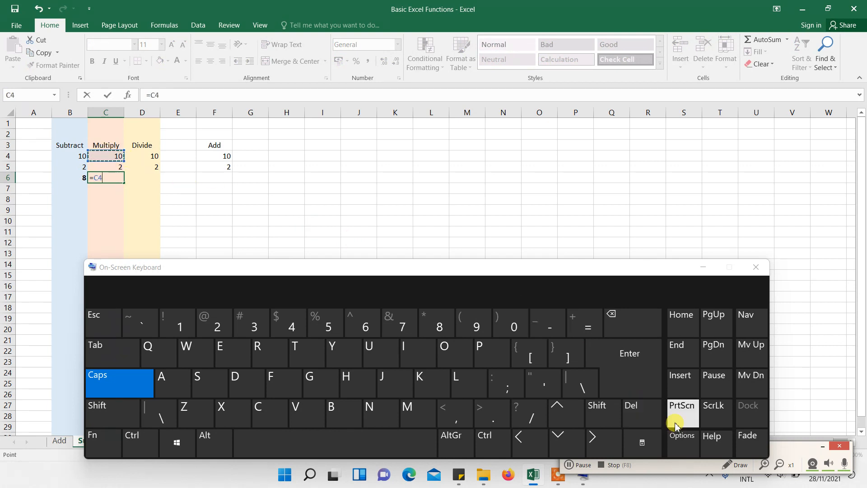
click(583, 471)
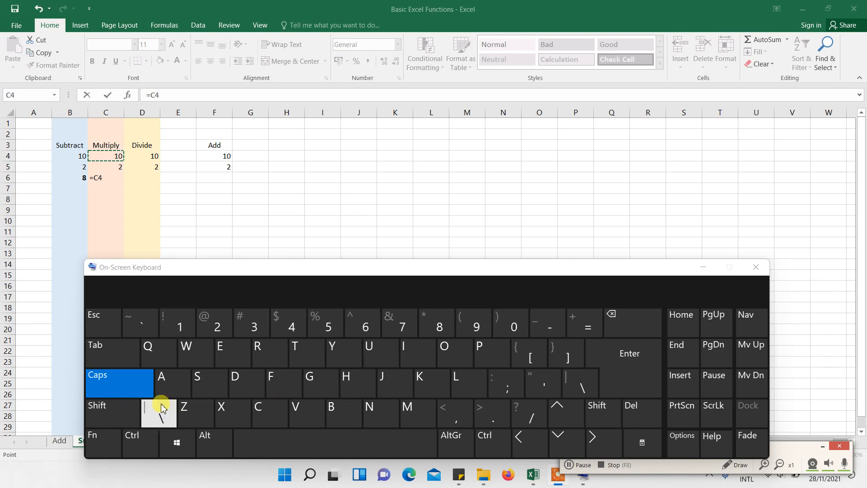
click(112, 415)
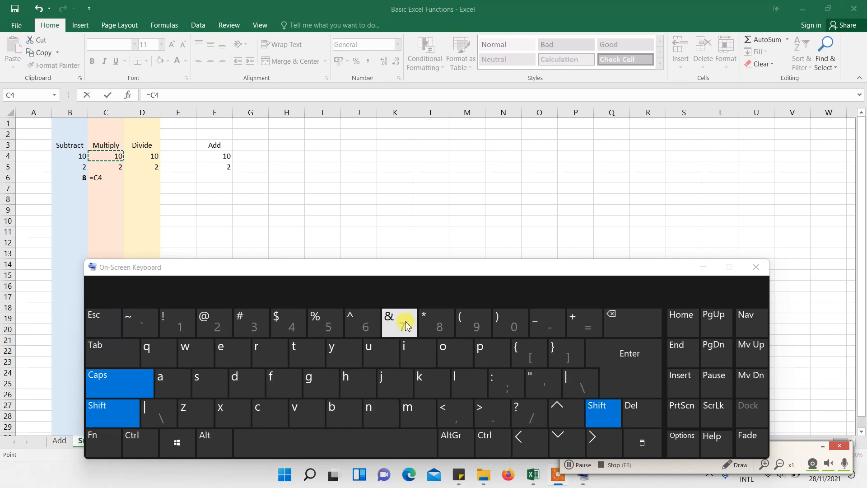
click(436, 325)
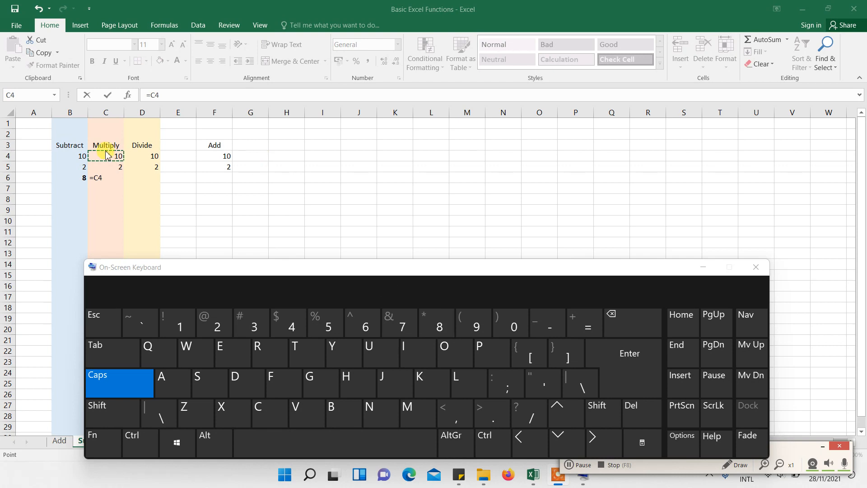
click(178, 96)
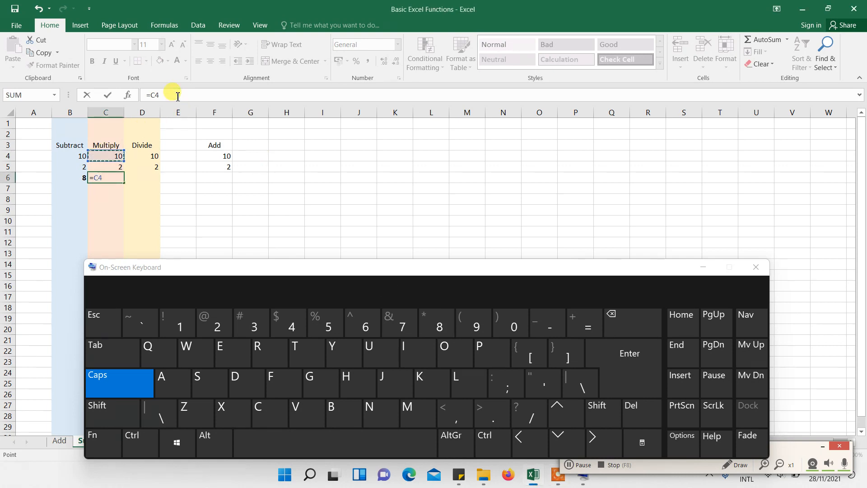
text(*)
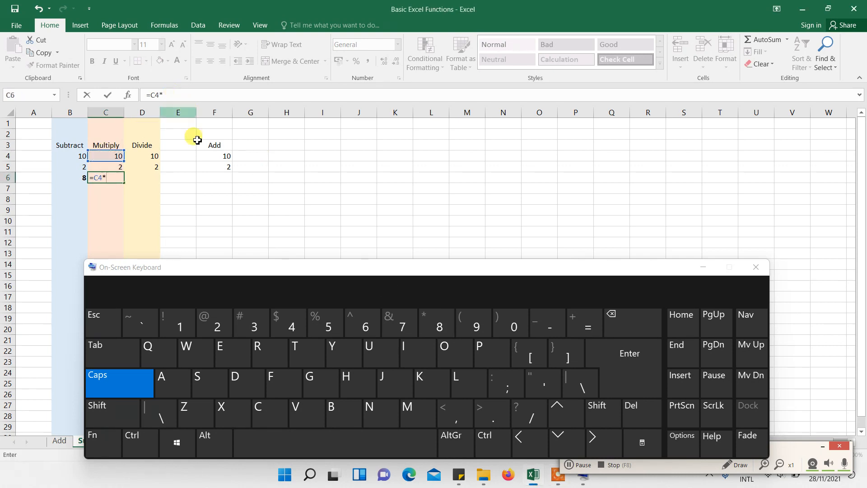
click(106, 168)
key(Return)
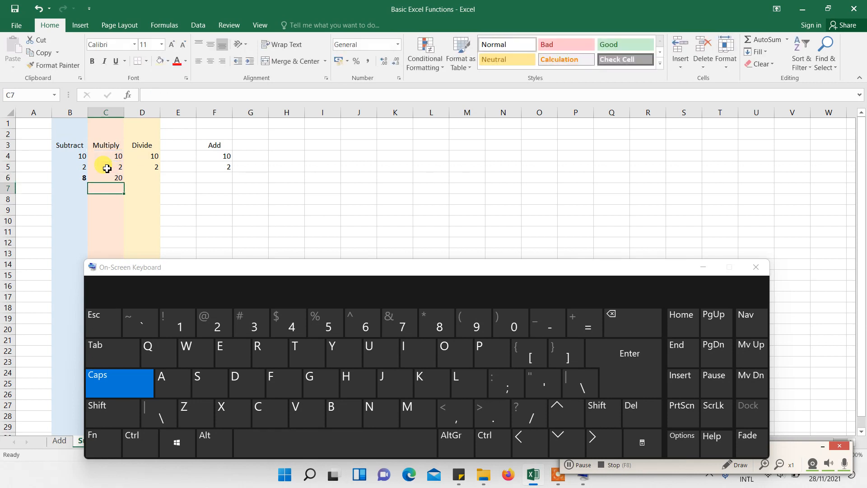
click(114, 176)
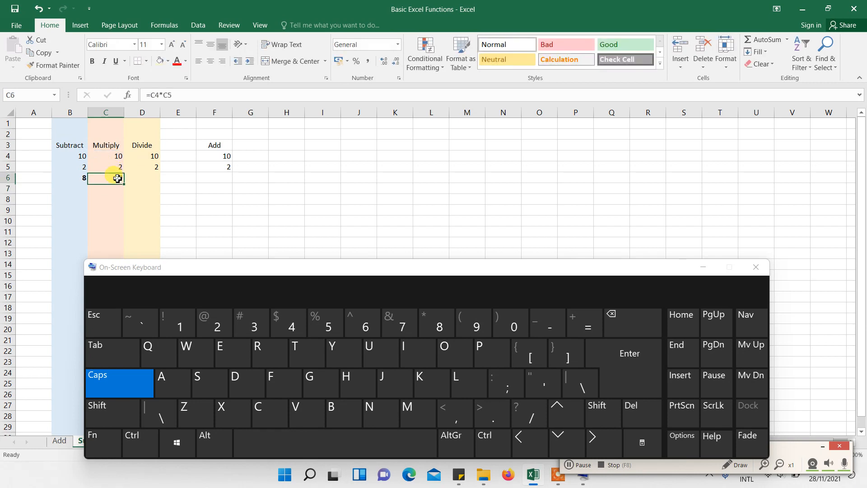
click(93, 64)
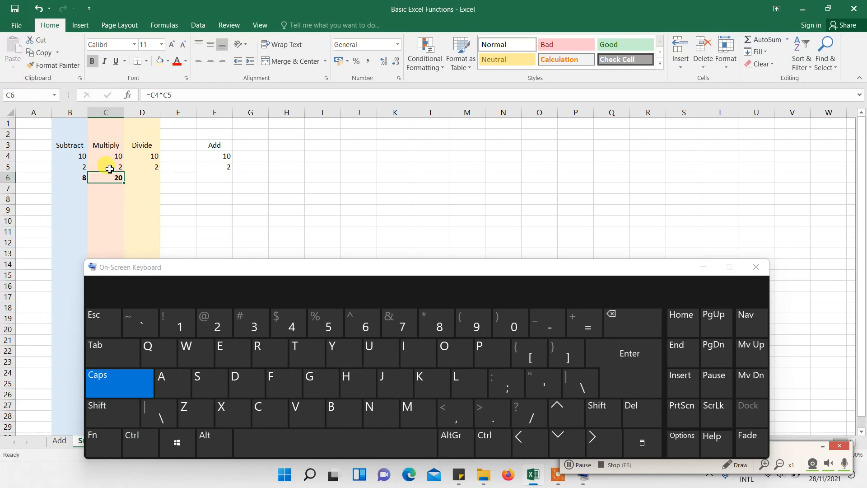
Divide the two Divide column values in cell D6 with the formula =D4/D5 and make the result bold
click(144, 178)
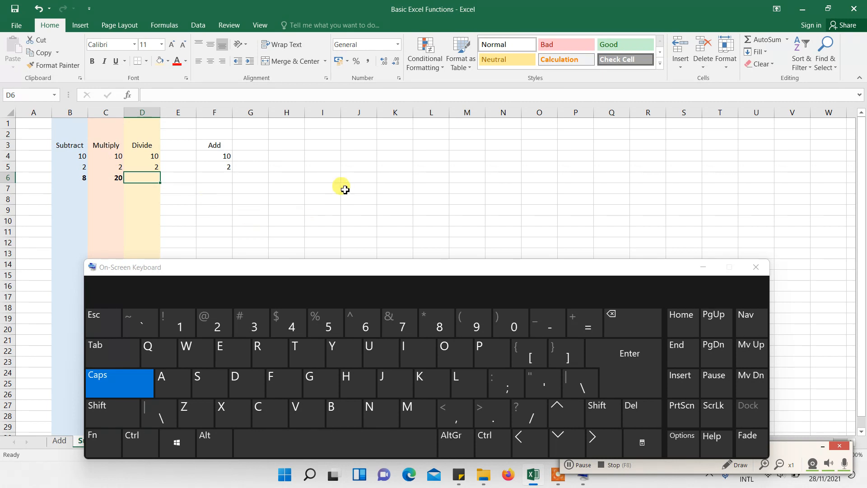
click(586, 325)
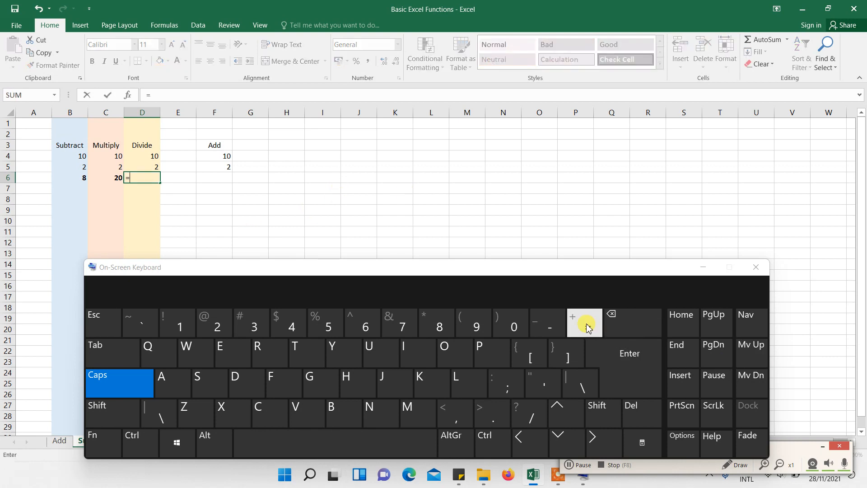
click(149, 156)
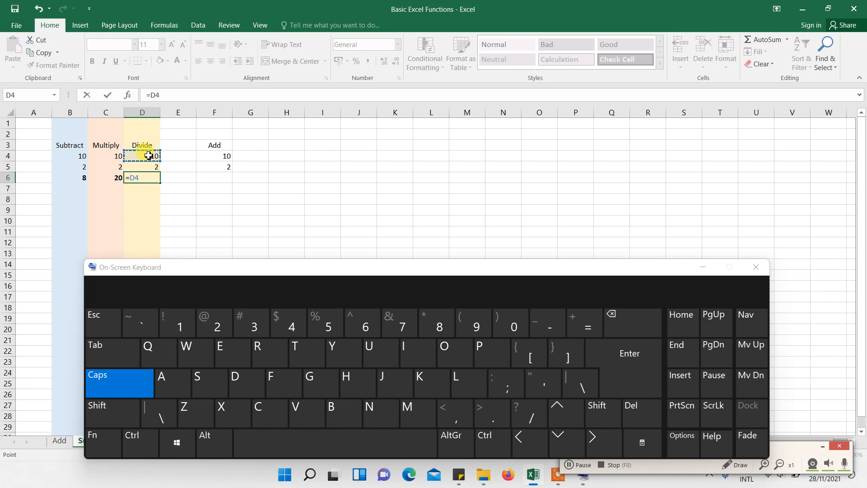
text(/)
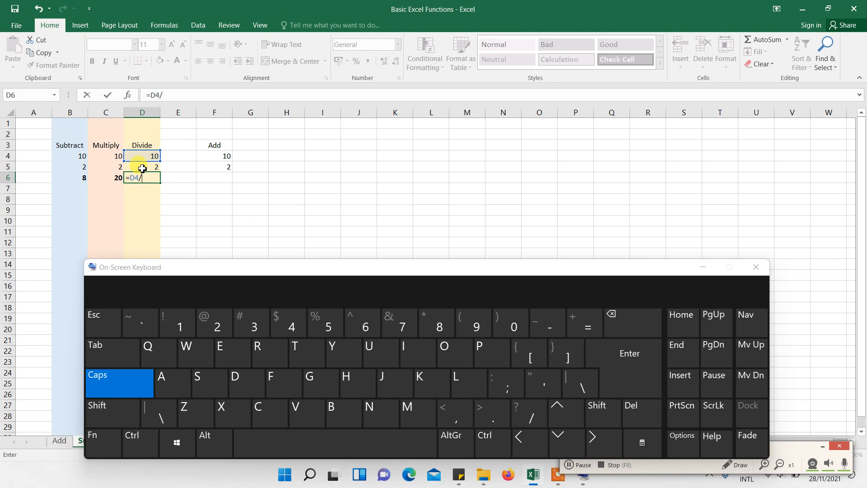
click(143, 169)
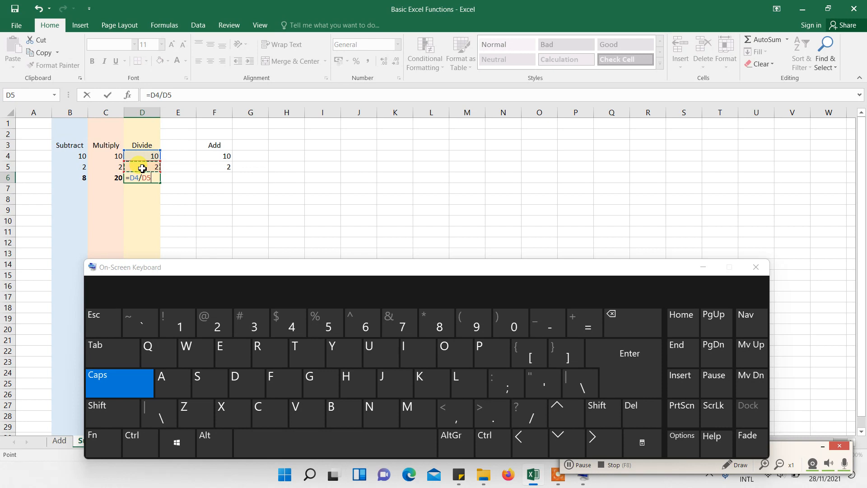
key(Return)
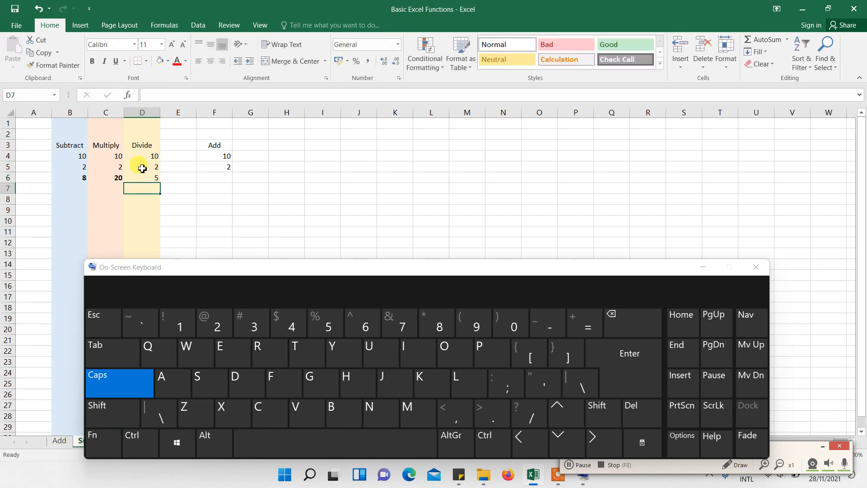
click(152, 177)
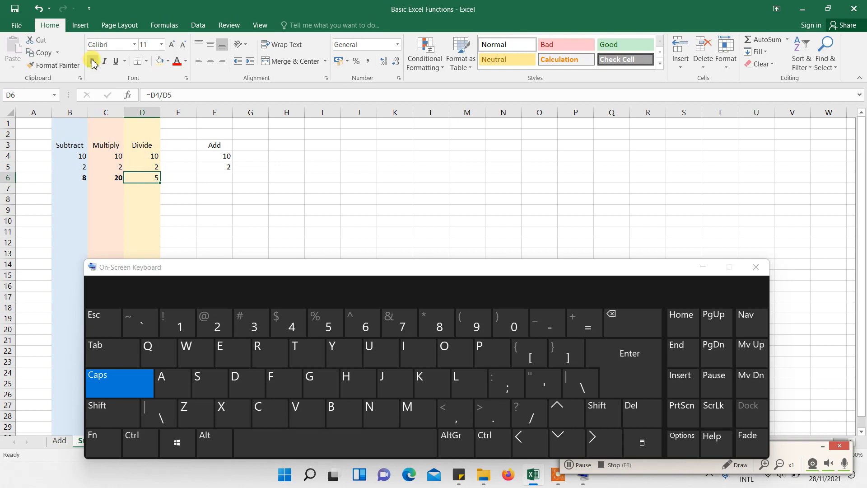
click(93, 62)
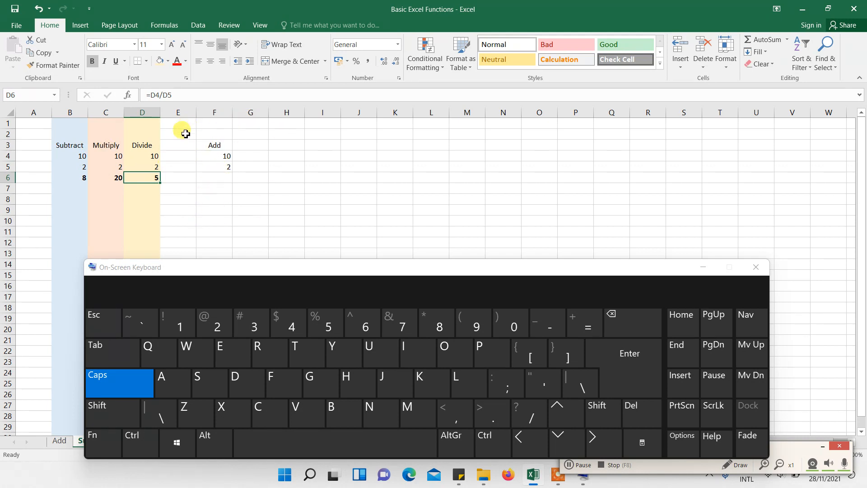
Add the two Add column values in cell F6 with the formula =F4+F5 and make the result bold
click(231, 178)
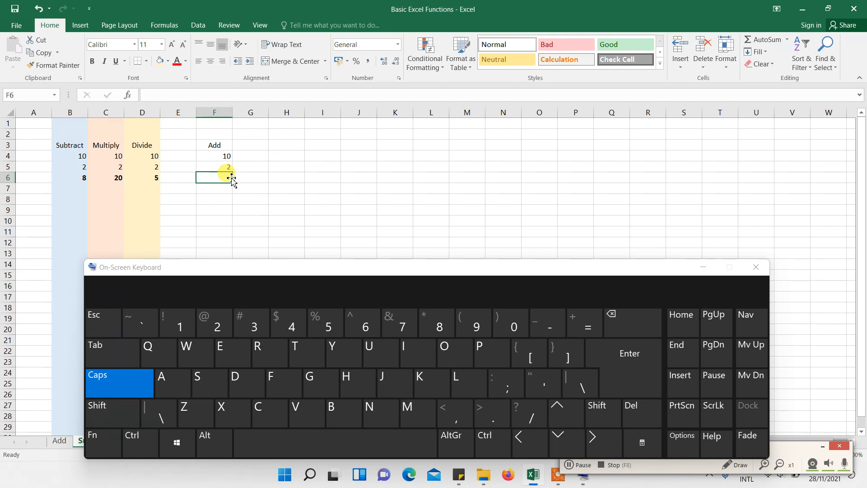
text(=)
click(217, 157)
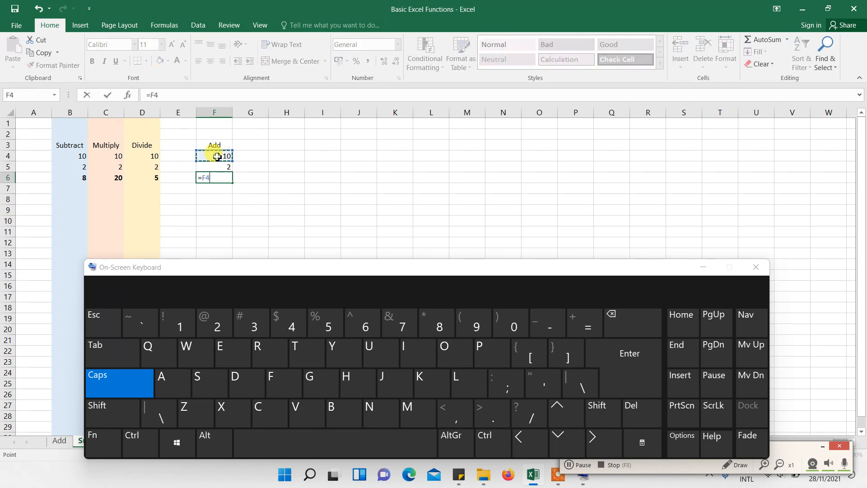
text(+)
click(220, 166)
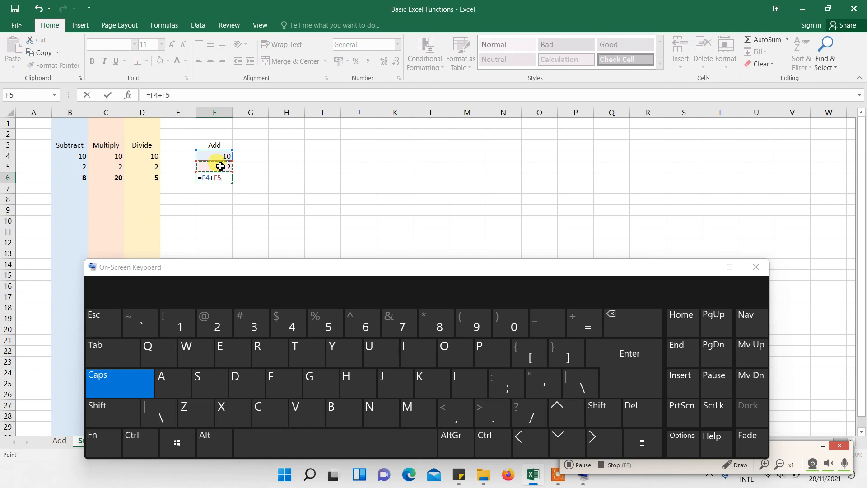
key(Return)
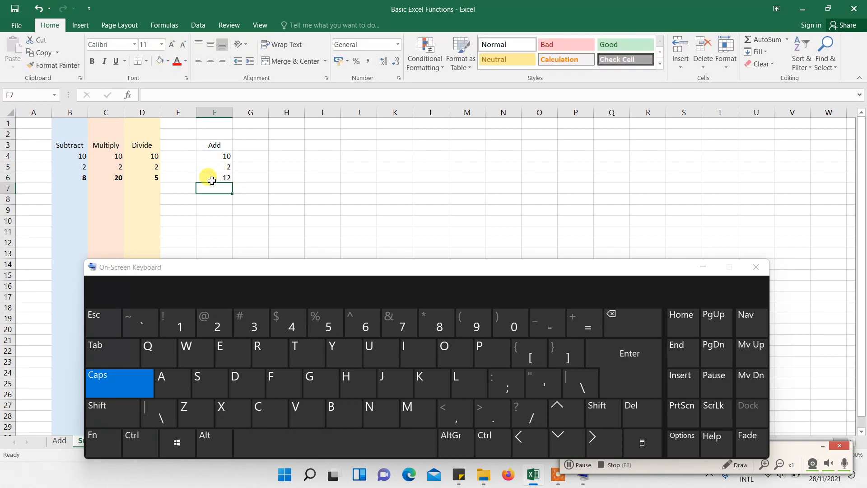
click(211, 176)
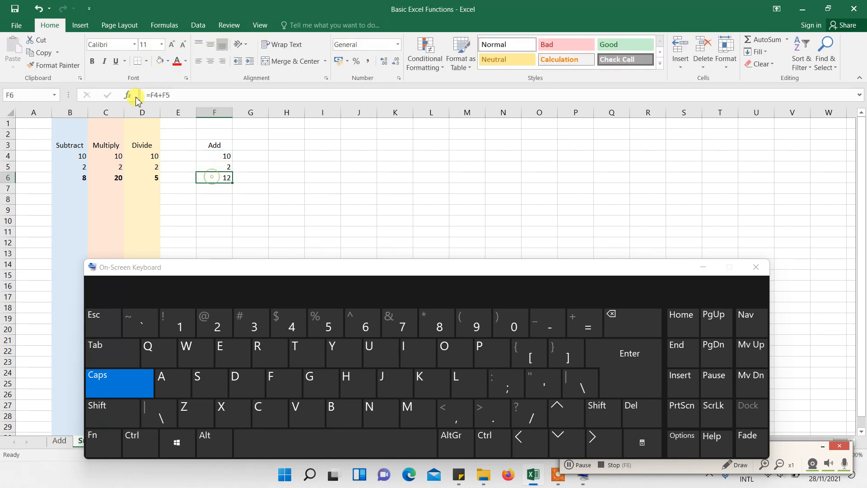
click(92, 61)
click(286, 184)
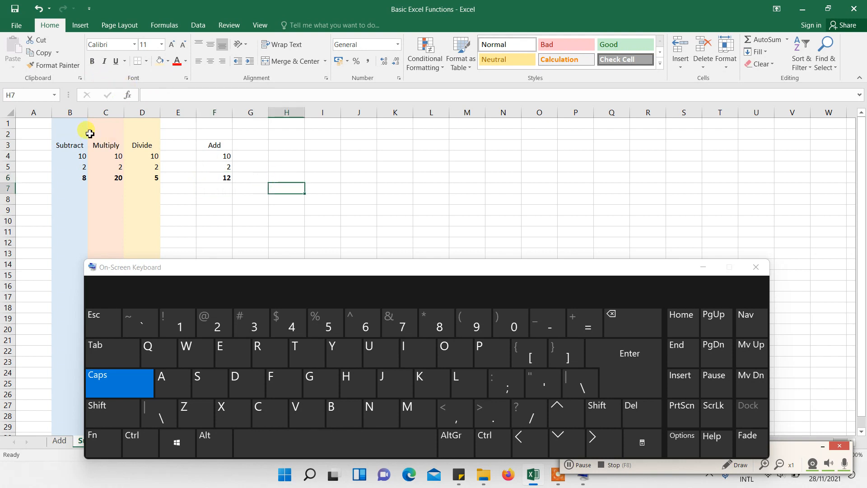
click(75, 156)
click(99, 156)
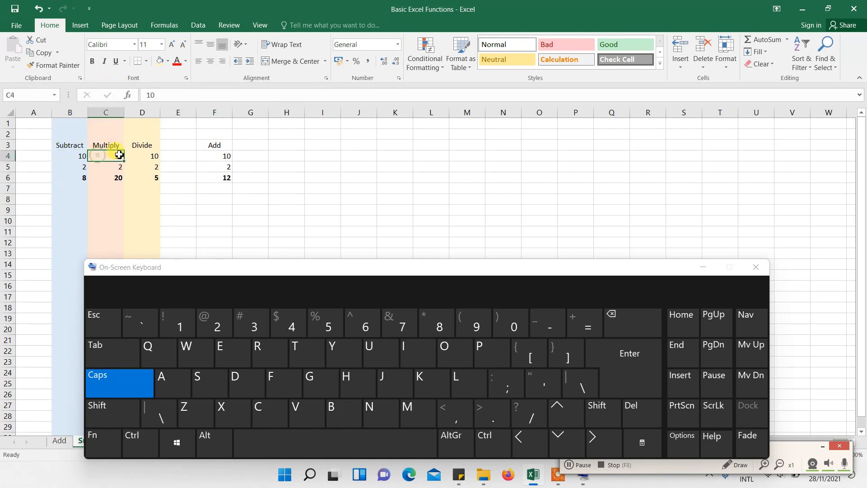
click(138, 155)
click(227, 156)
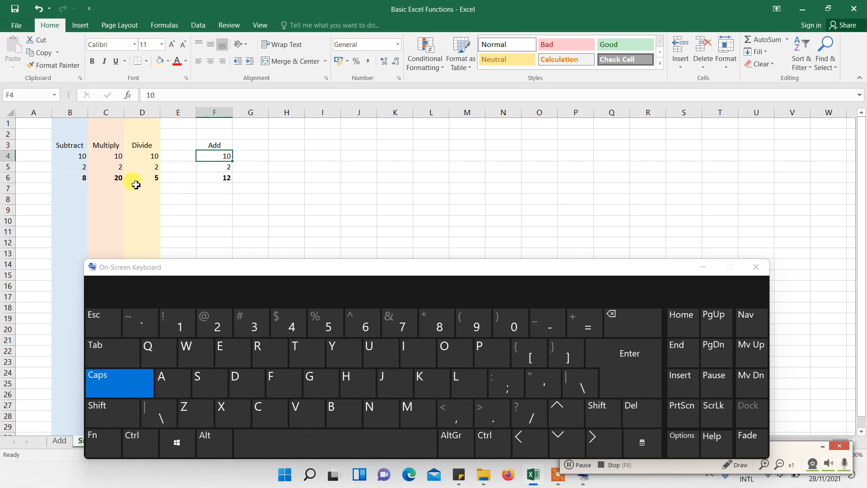
click(184, 187)
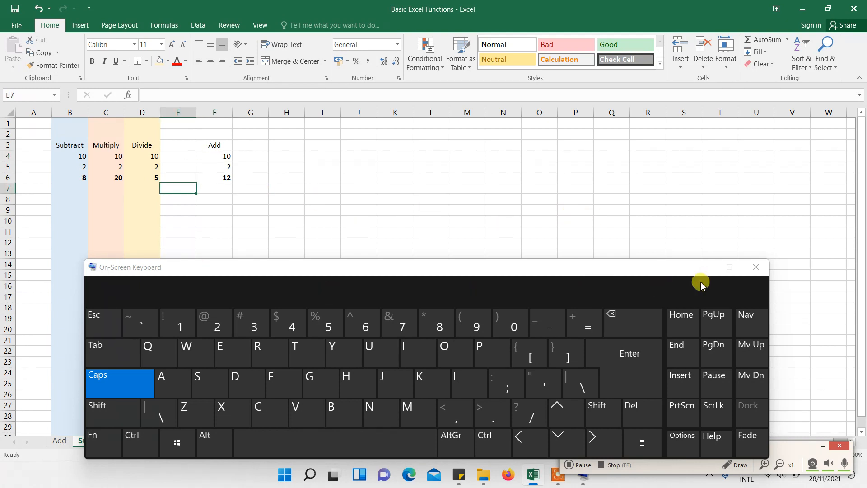
Close the On-Screen Keyboard and switch to the MaxMin sheet
click(758, 267)
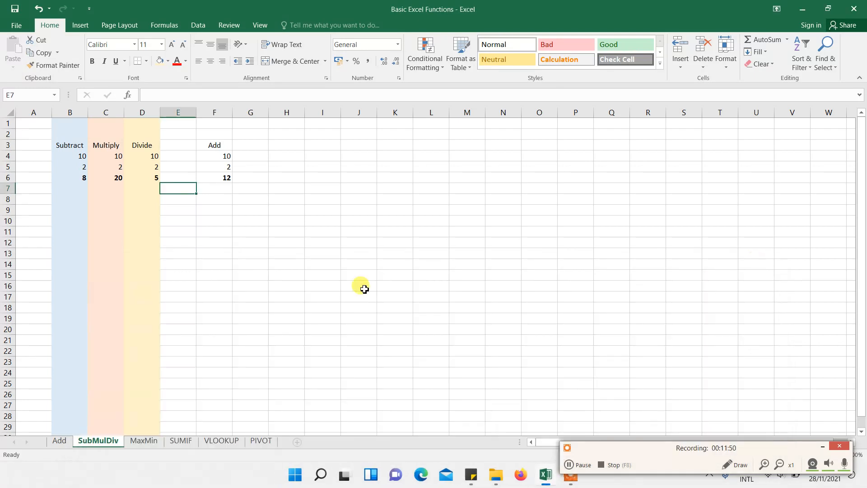
click(143, 440)
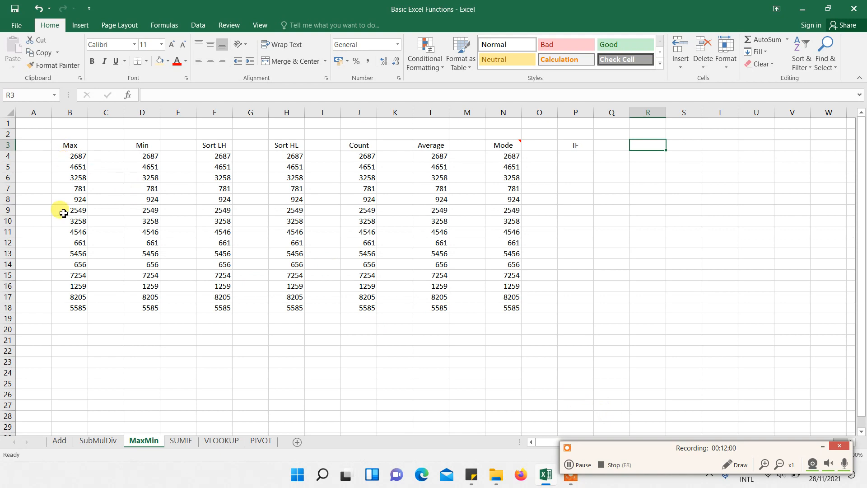
Examine the values in the Max column by moving cell by cell down and back up the list
click(68, 157)
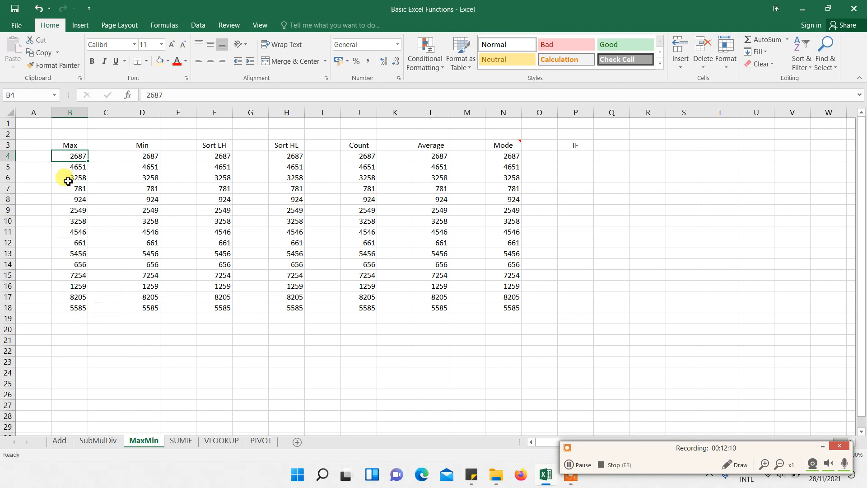
key(Down)
key(Down)
key(Up)
key(Up)
key(Up)
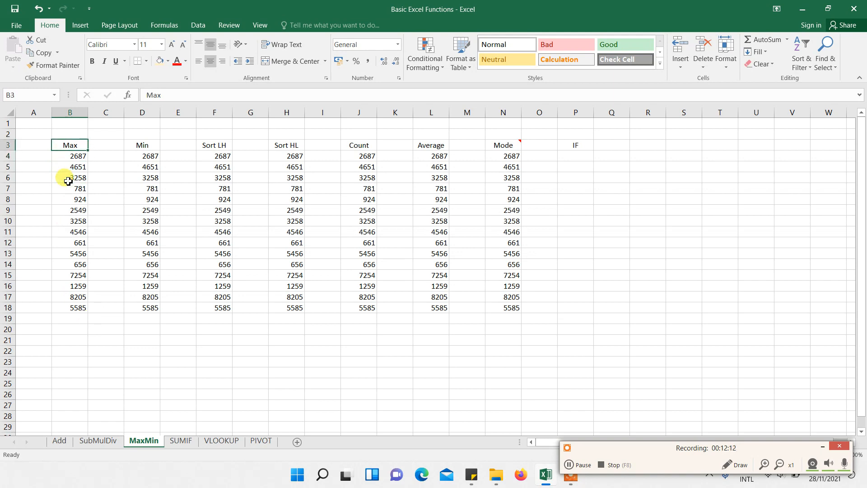
key(Down)
key(Down)
key(Down)
key(Down)
key(Down)
key(Down)
key(Down)
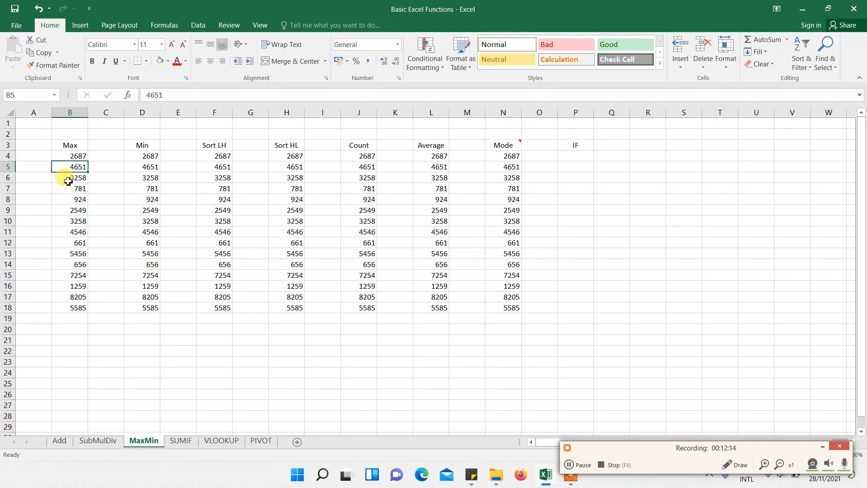
key(Down)
key(Down)
key(Down)
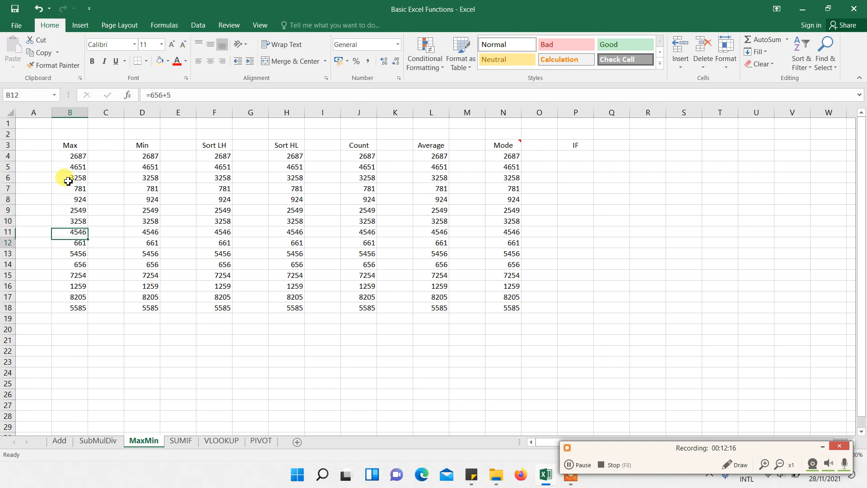
key(Up)
key(Up)
key(Up)
key(Up)
key(Up)
key(Up)
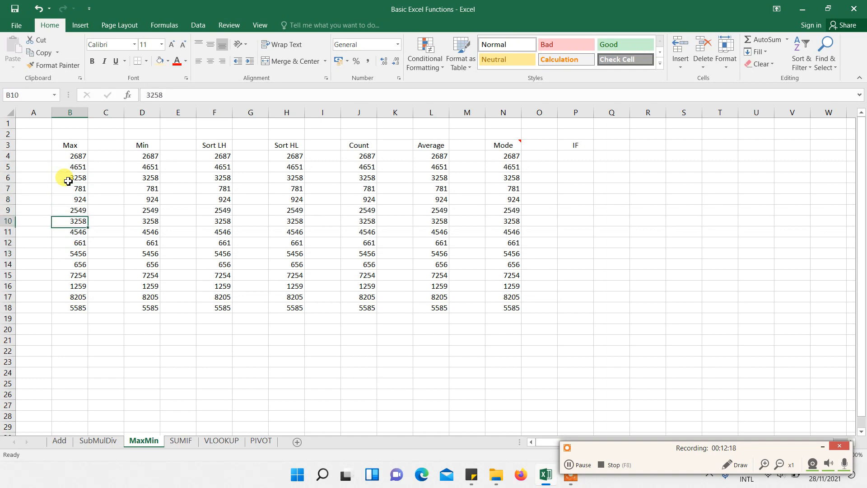
Read through the remaining Max column values one by one, ending on the empty cell B19 below the list
key(Down)
key(Down)
key(Down)
key(Down)
key(Down)
key(Down)
key(Down)
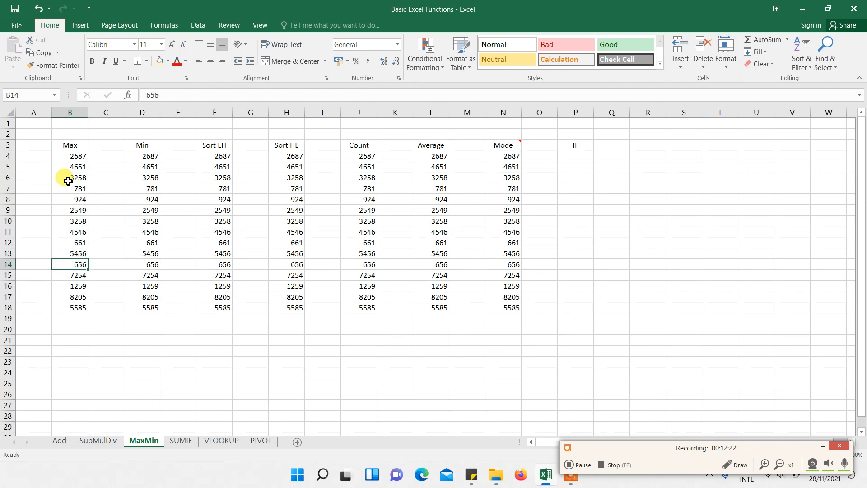
key(Down)
key(Down)
key(Down)
key(Down)
key(Down)
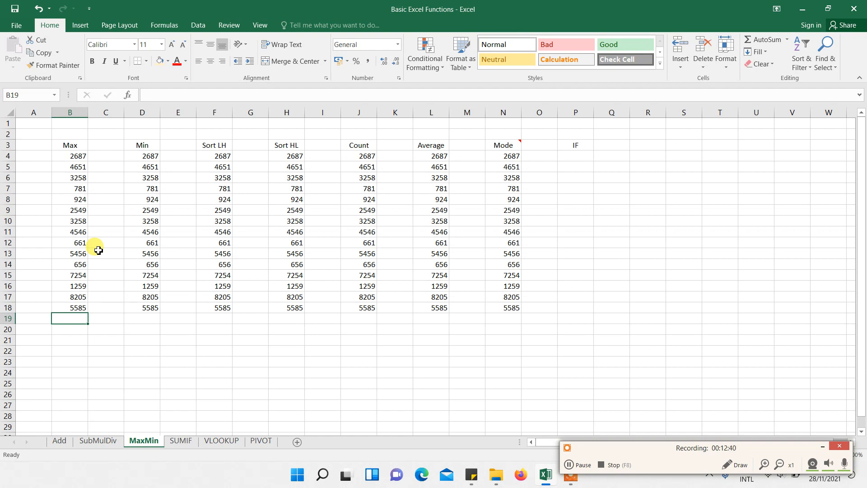
Find the largest value of the Max column in cell B19 with the formula =MAX(B4:B18)
text(=)
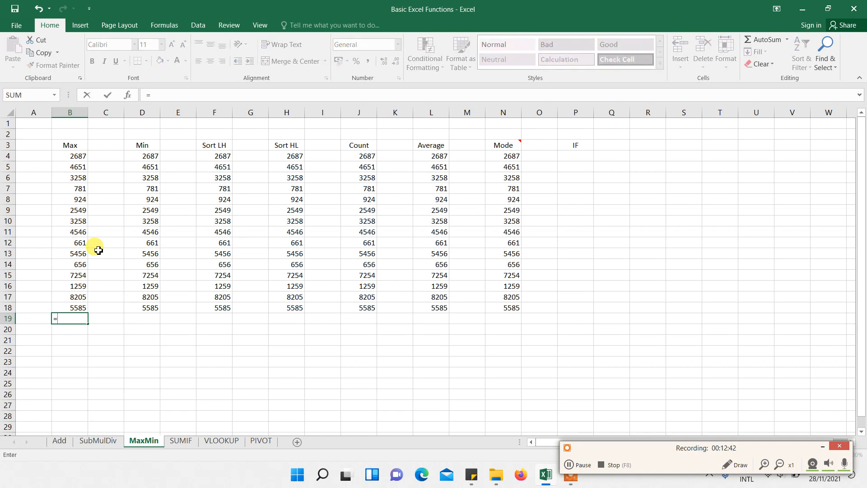
text(MAX)
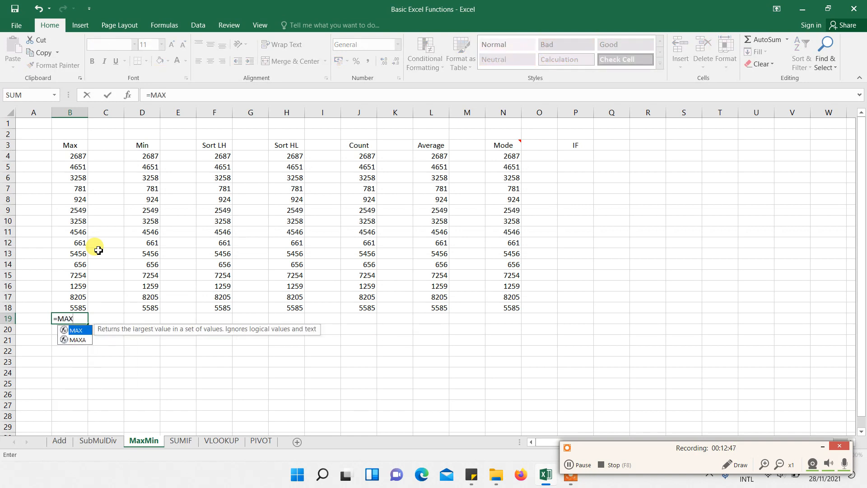
text(()
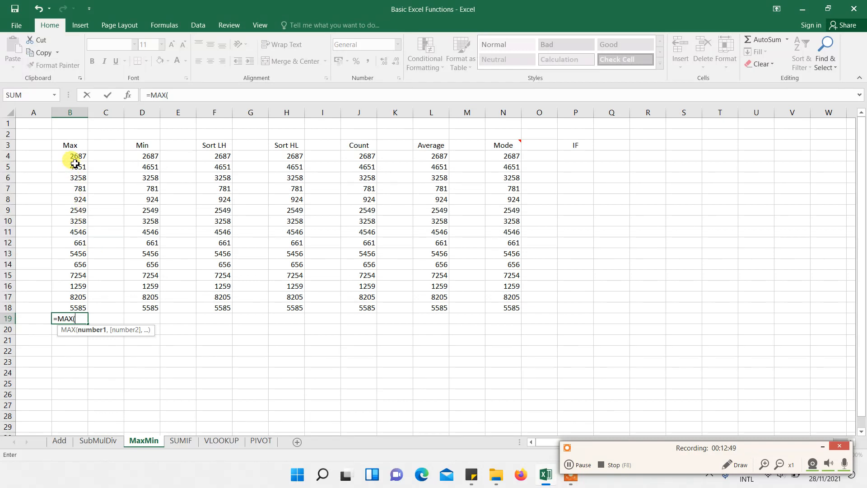
drag(74, 156, 71, 306)
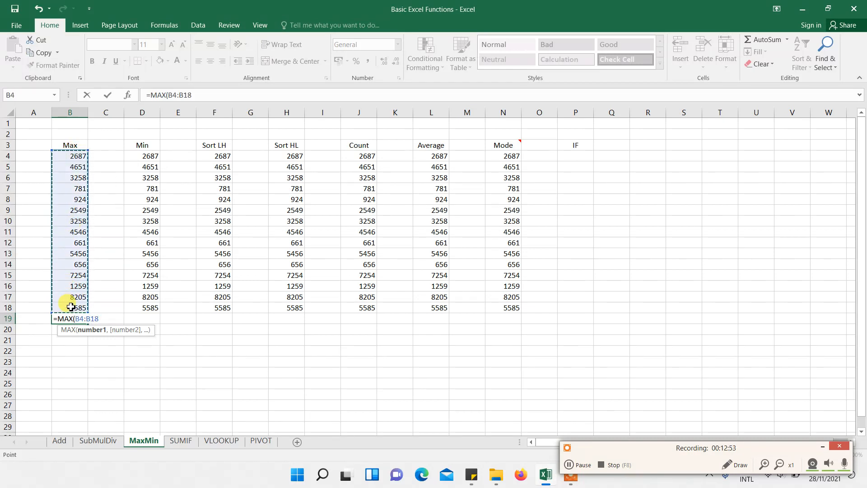
key(Return)
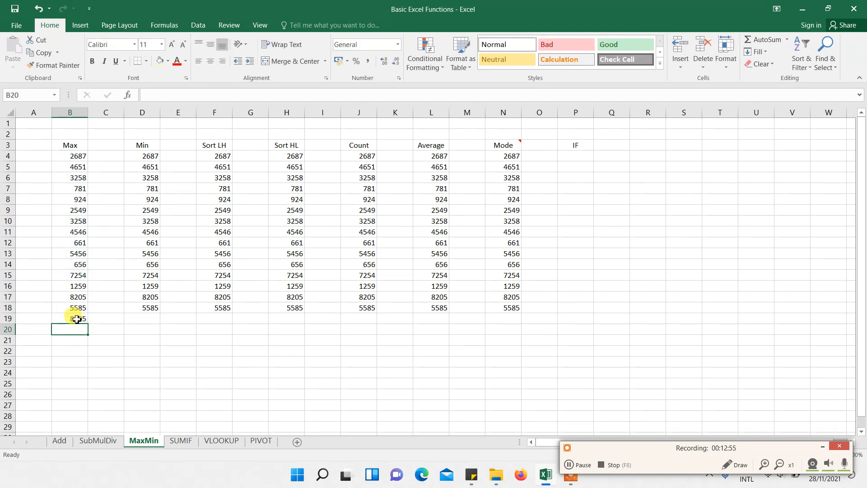
click(77, 319)
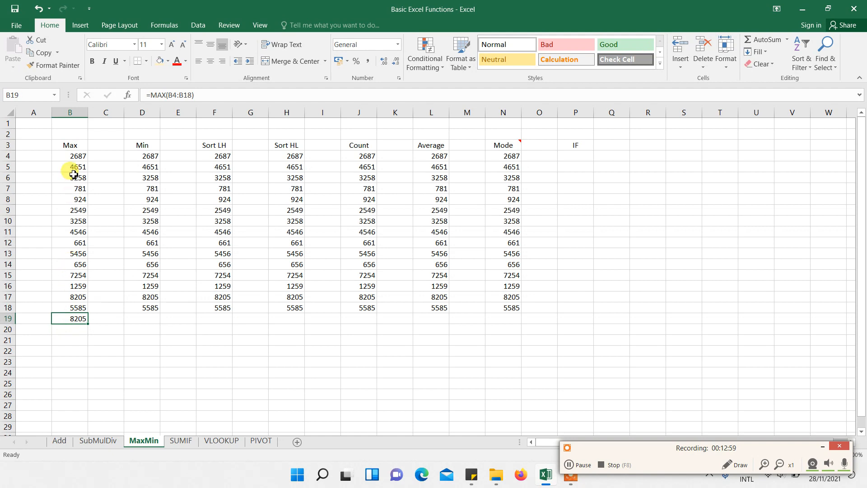
Highlight the largest Max column value in cell B17 with the light orange fill and make it bold
click(71, 297)
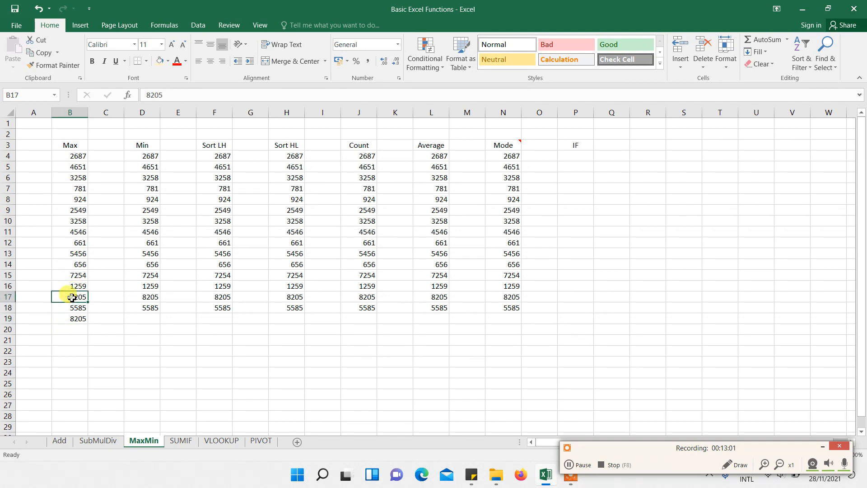
click(158, 61)
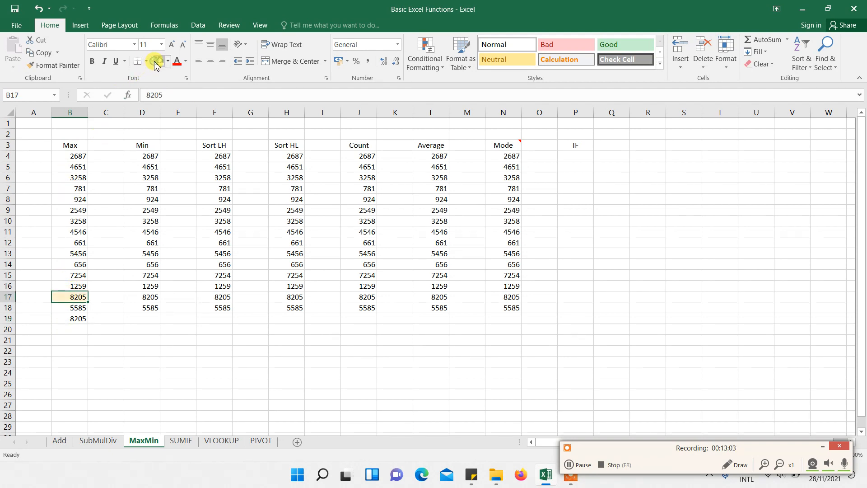
click(74, 264)
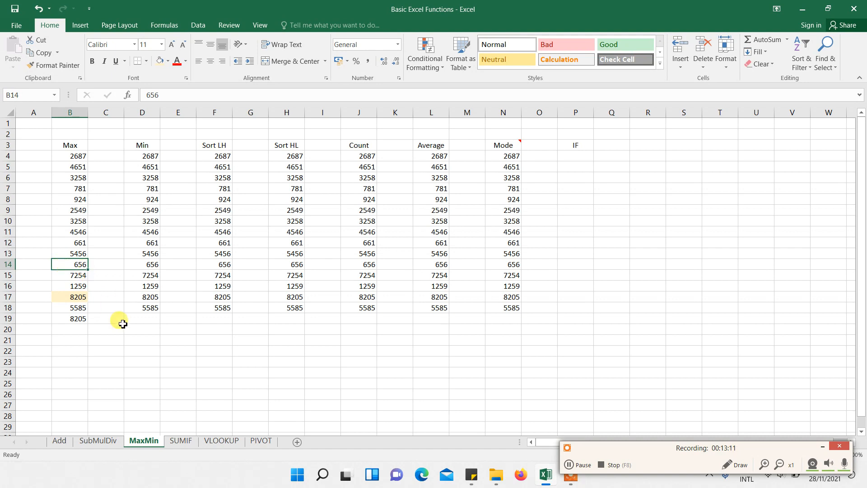
click(141, 318)
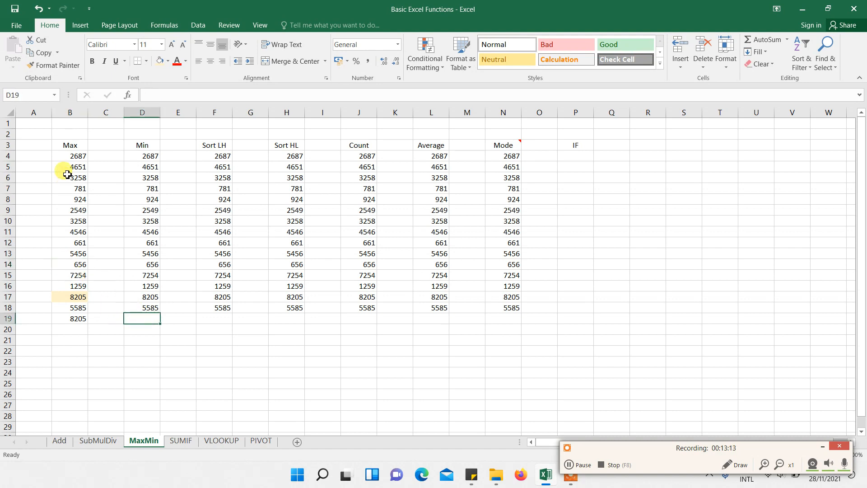
click(74, 300)
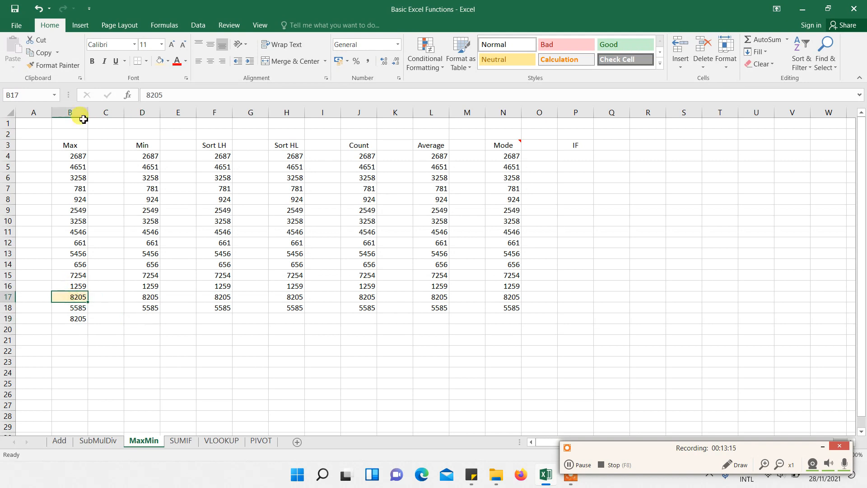
click(93, 61)
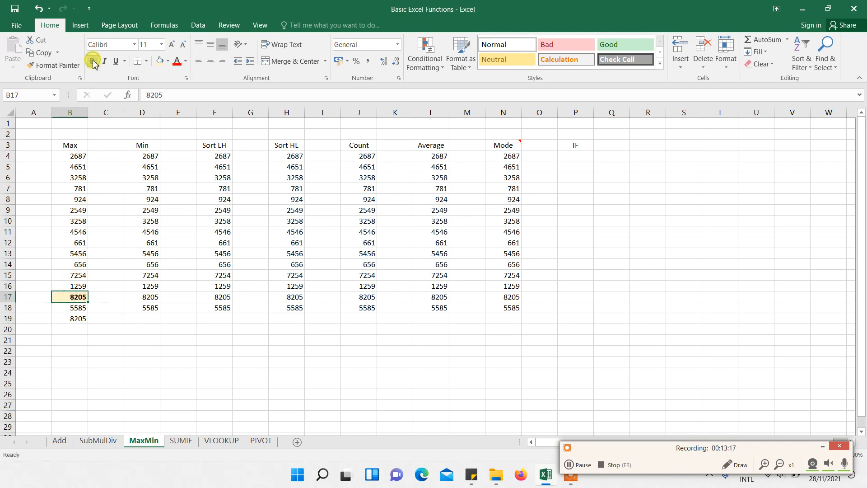
Make the MAX result in cell B19 and the Max heading in B3 bold
click(75, 319)
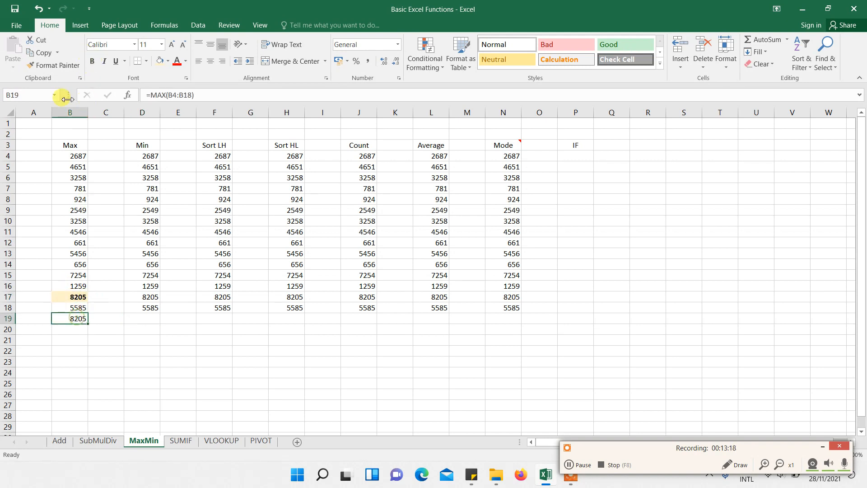
click(93, 61)
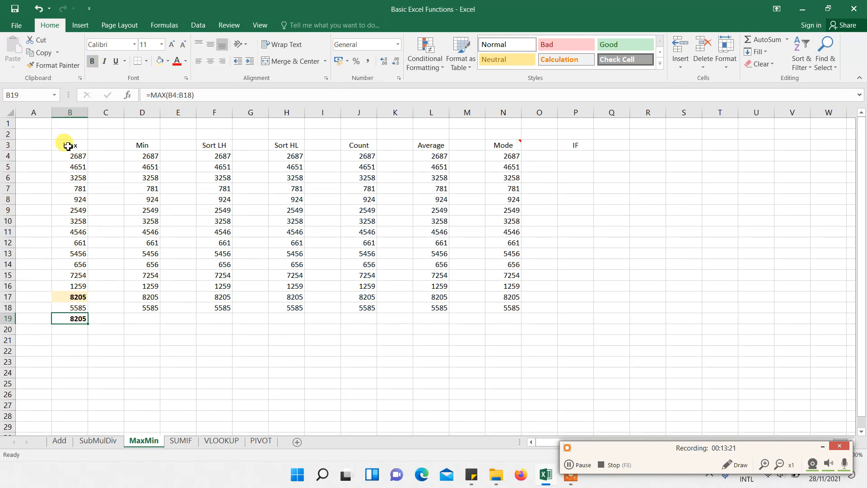
click(68, 144)
click(92, 61)
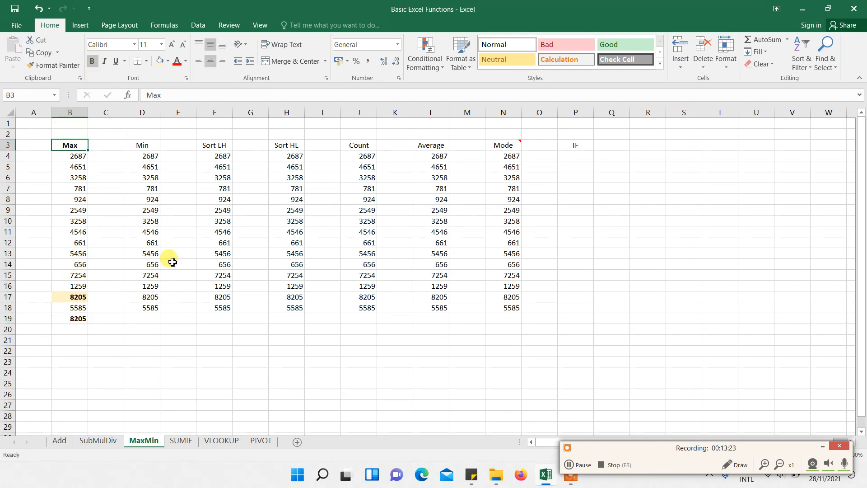
Find the smallest value of the Min column in cell D19 with the formula =MIN(D4:D18)
click(147, 318)
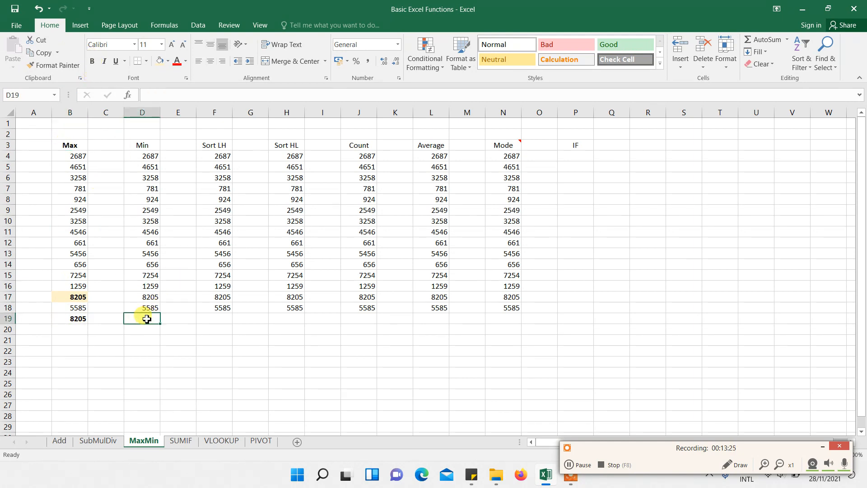
text(=)
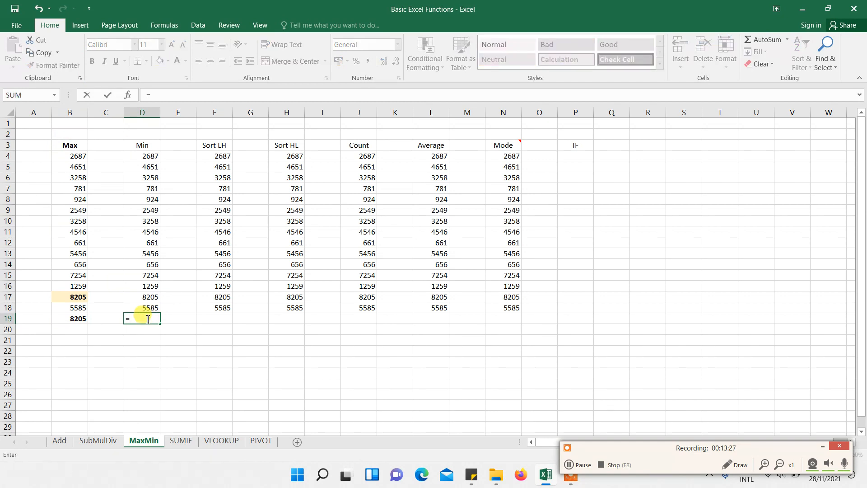
text(MIN)
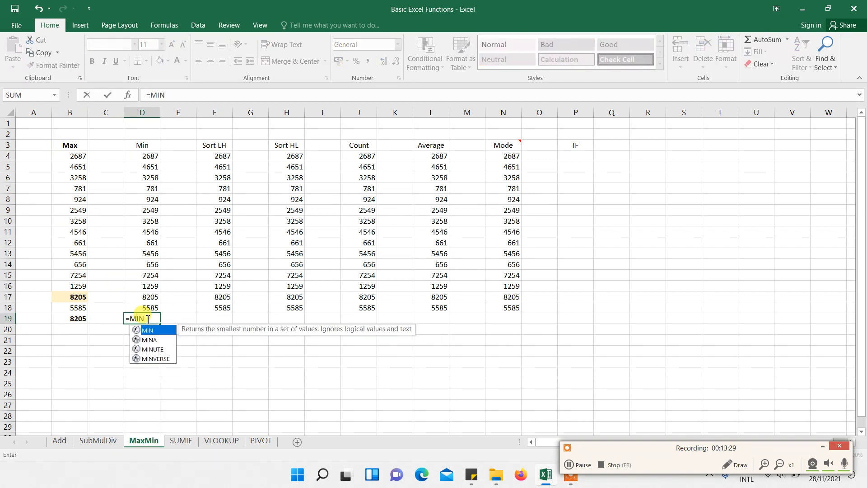
text(()
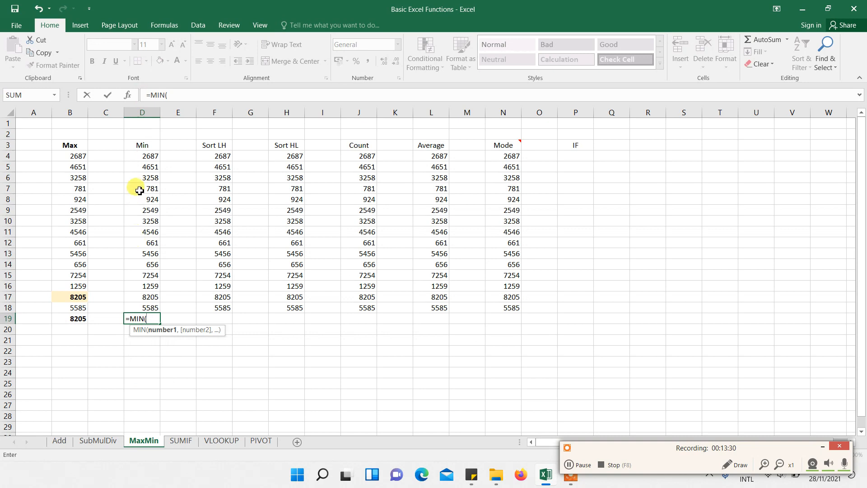
drag(142, 155, 147, 305)
key(Return)
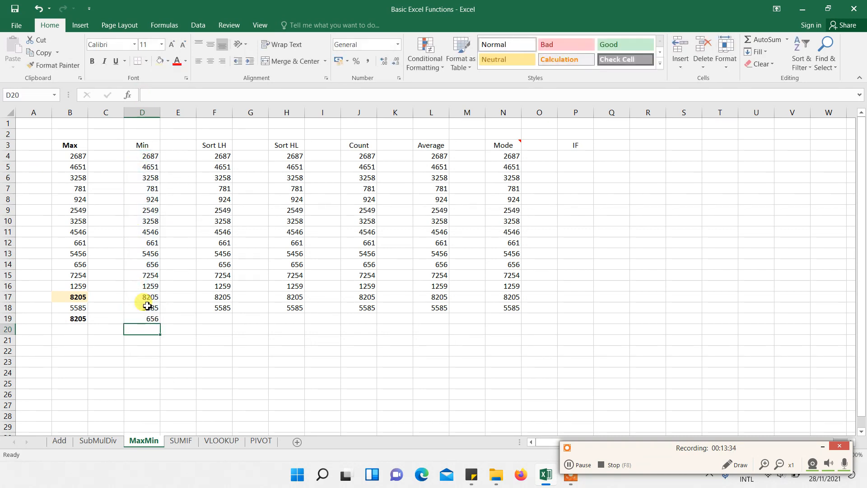
Make the MIN result in D19 bold, and give the matching value in D14 bold text and the light orange fill
click(151, 317)
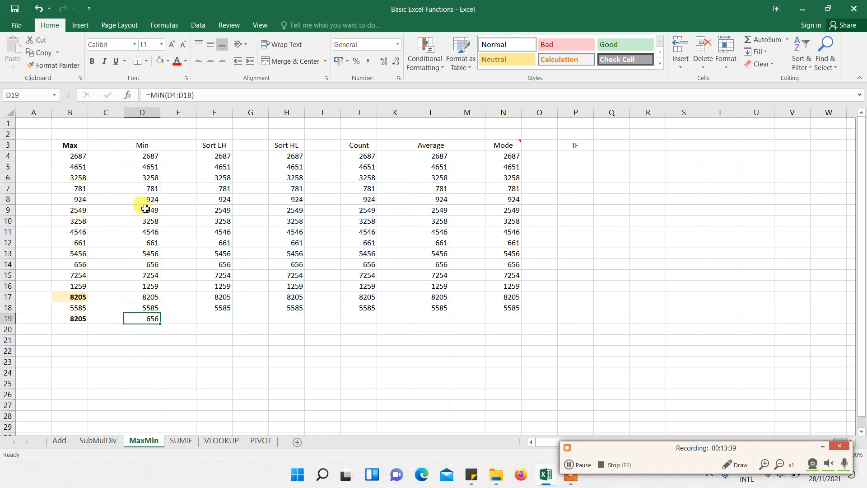
click(92, 61)
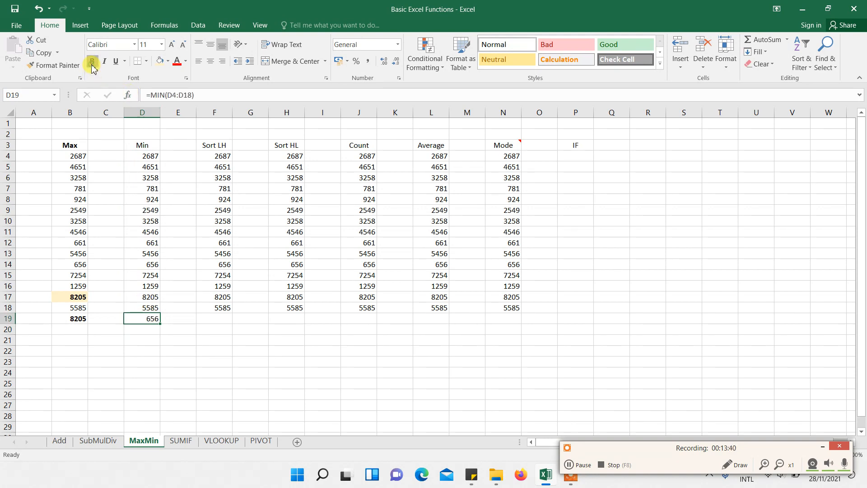
click(146, 264)
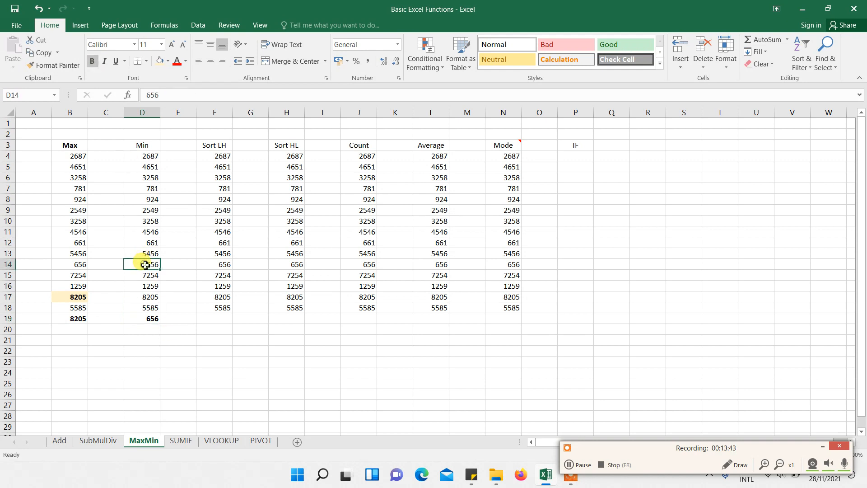
click(93, 62)
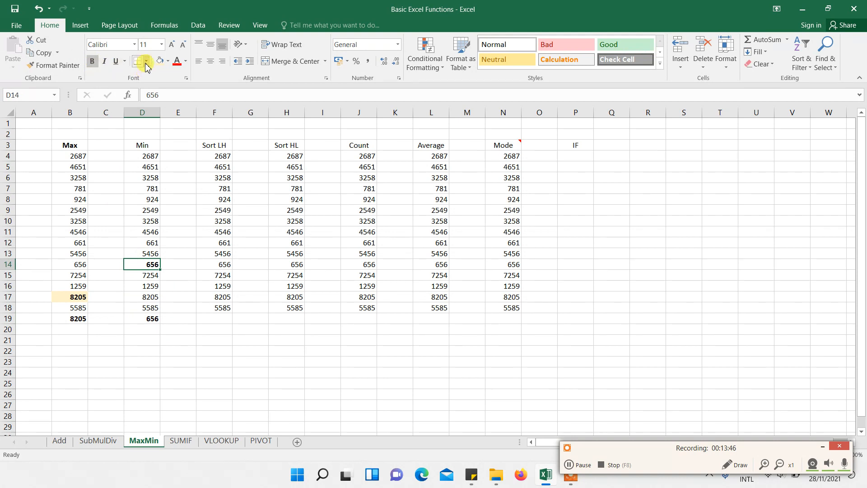
click(159, 61)
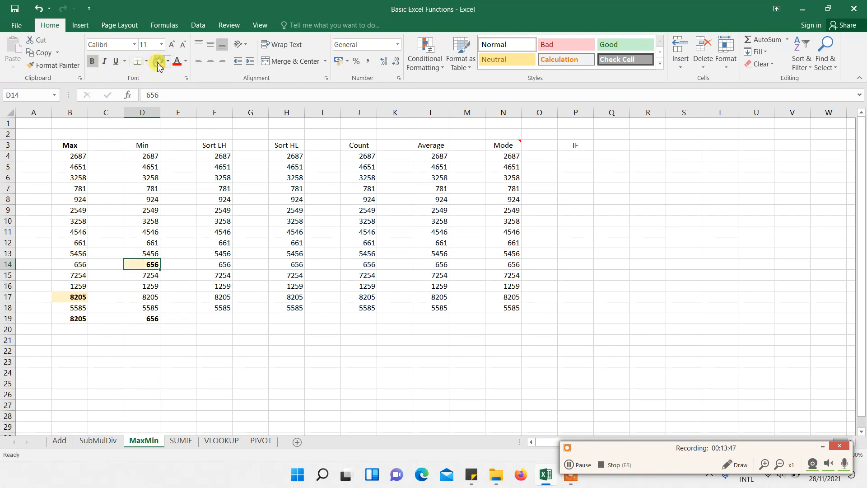
Review the MAX and MIN formulas in B19 and D19, and make the Min heading in D3 bold
click(210, 318)
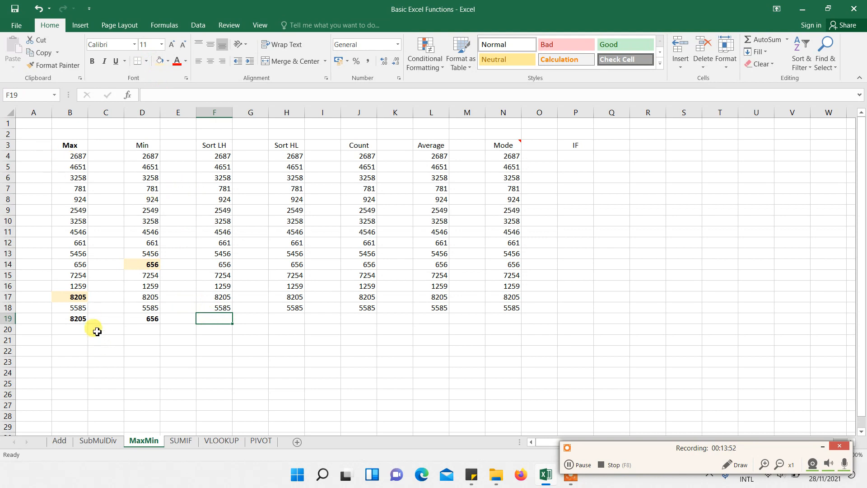
click(75, 319)
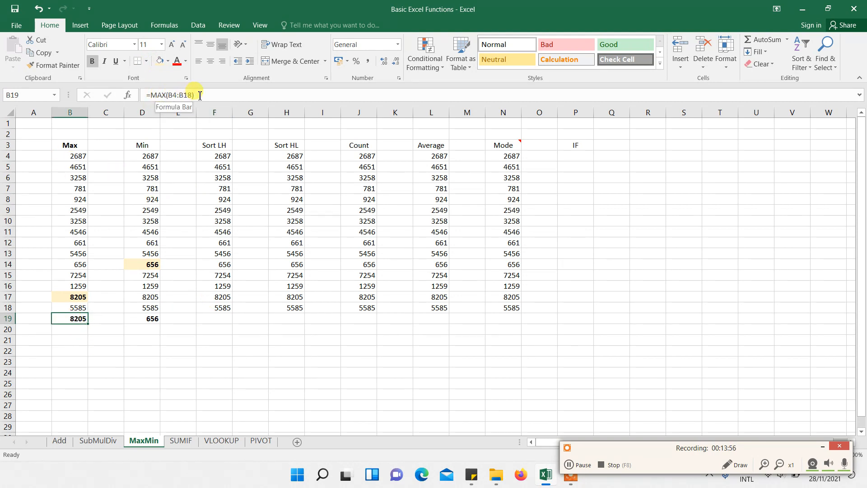
click(152, 318)
click(146, 148)
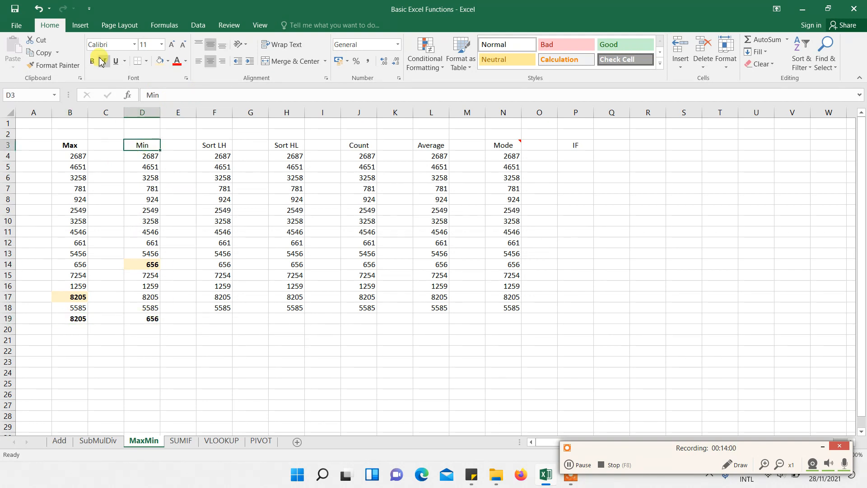
click(92, 61)
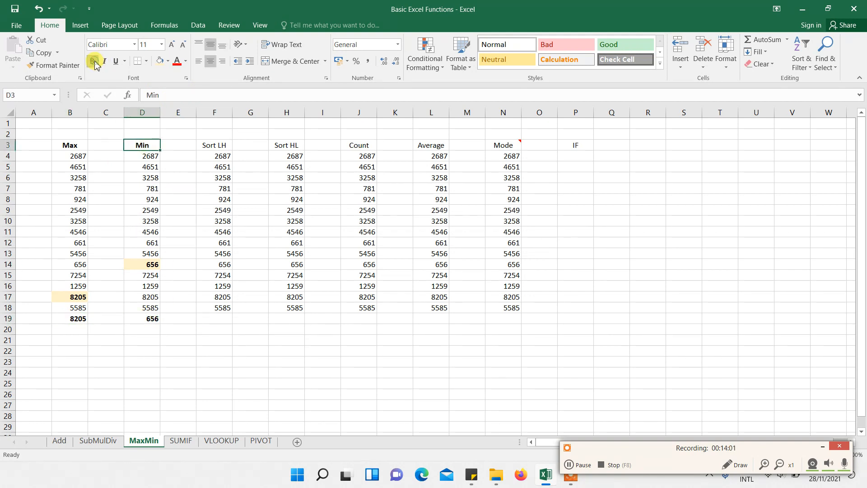
click(149, 318)
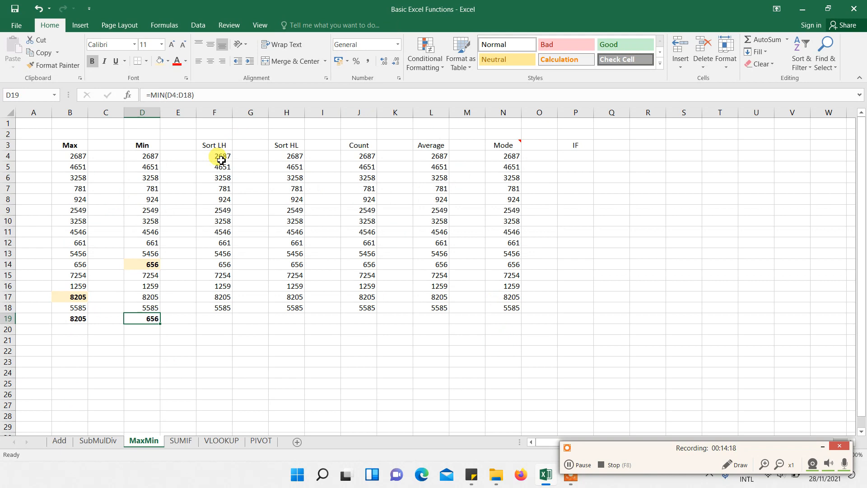
Make the Sort LH heading in F3 bold and select the values below it in F4:F18
click(207, 145)
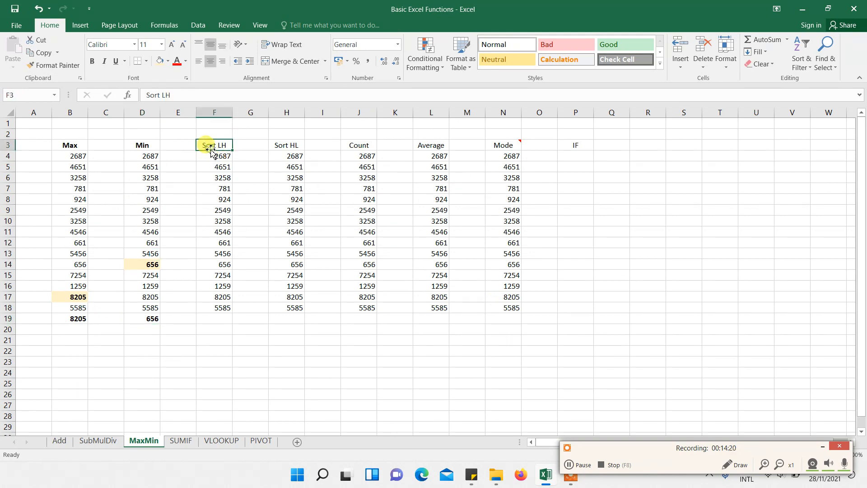
click(92, 61)
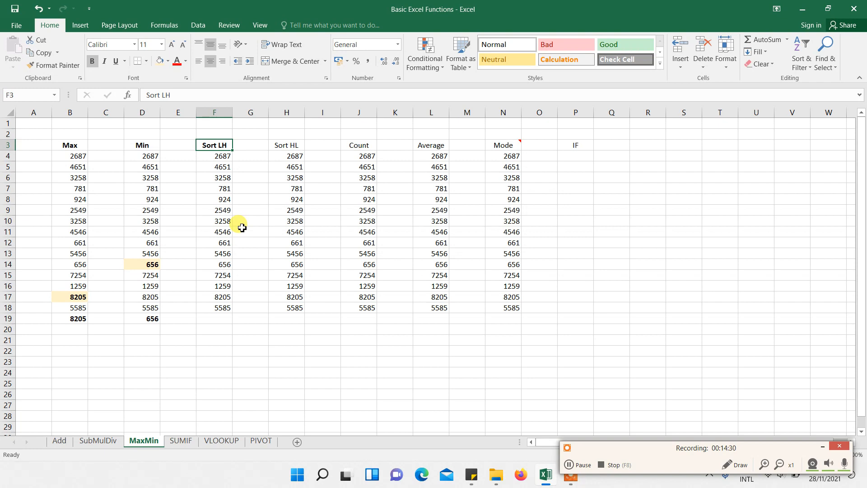
click(215, 157)
drag(215, 157, 225, 307)
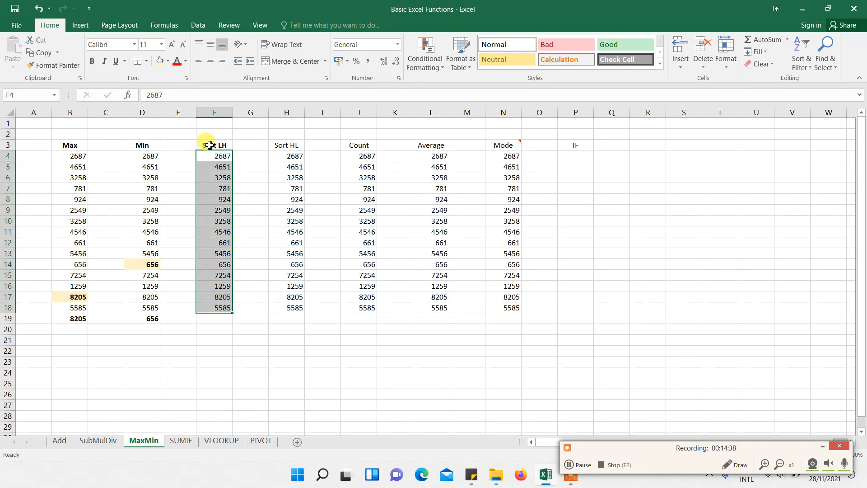
Sort the selected values of the Sort LH column, F4:F18, from smallest to largest
click(198, 26)
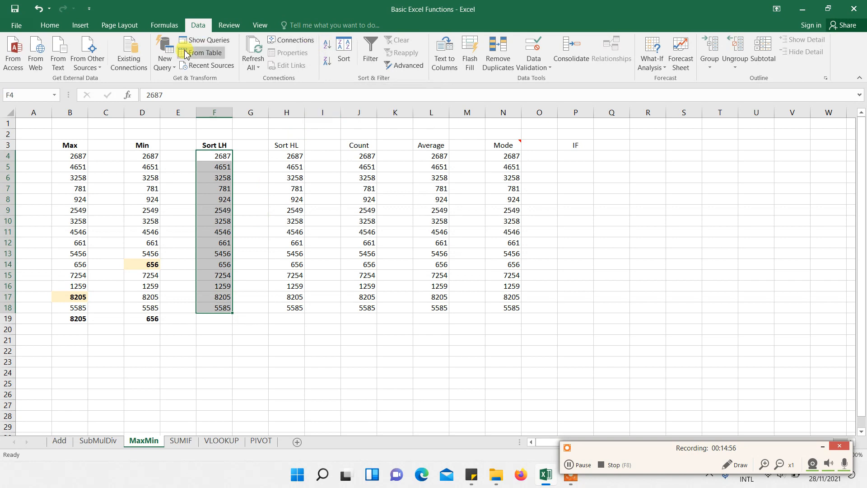
click(327, 45)
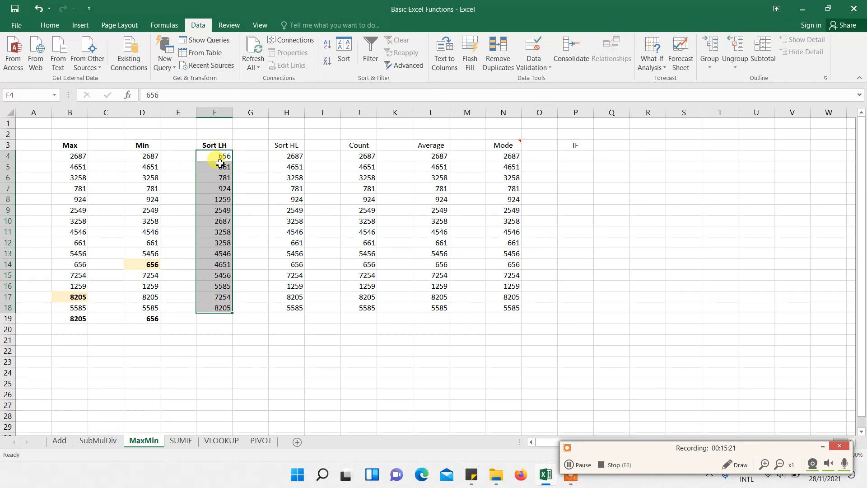
click(284, 146)
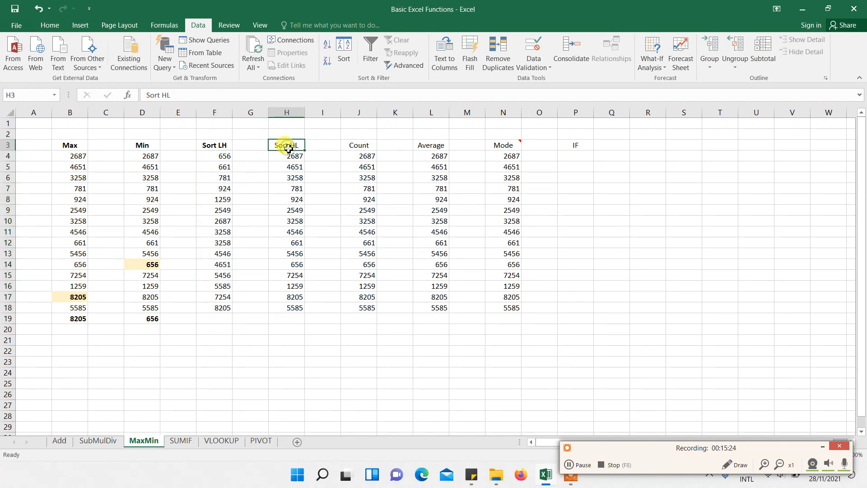
click(217, 145)
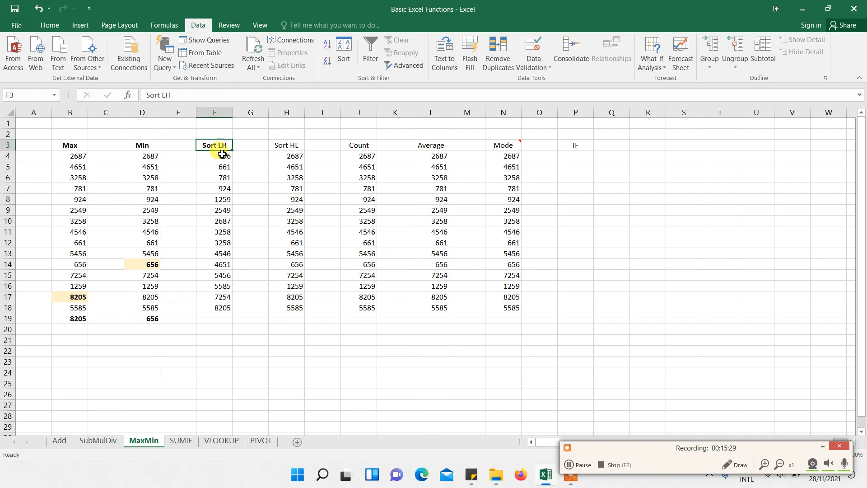
Make the Sort HL heading in H3 bold
click(288, 148)
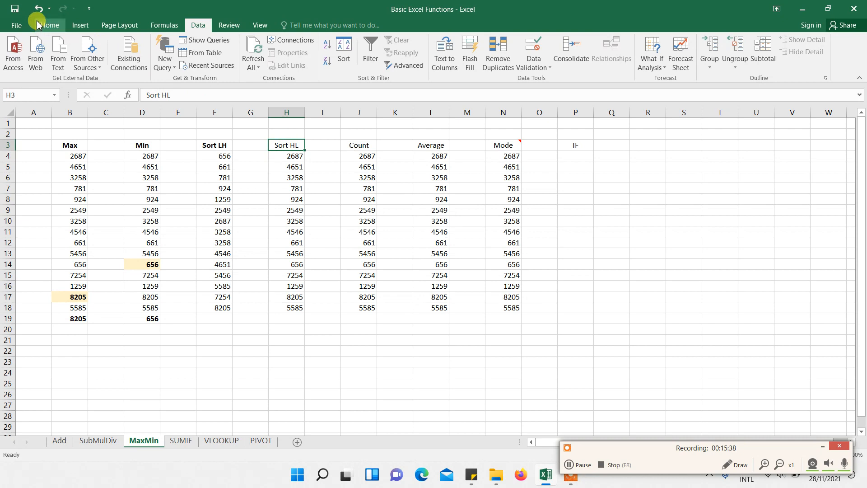
click(39, 25)
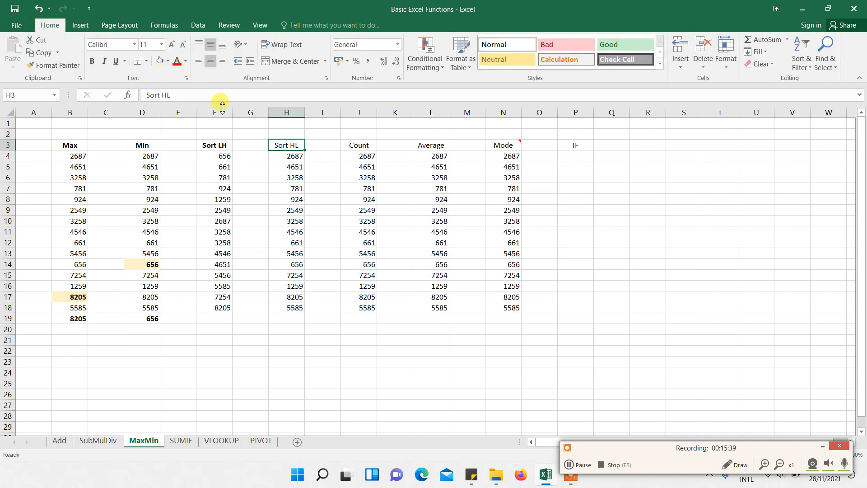
click(92, 62)
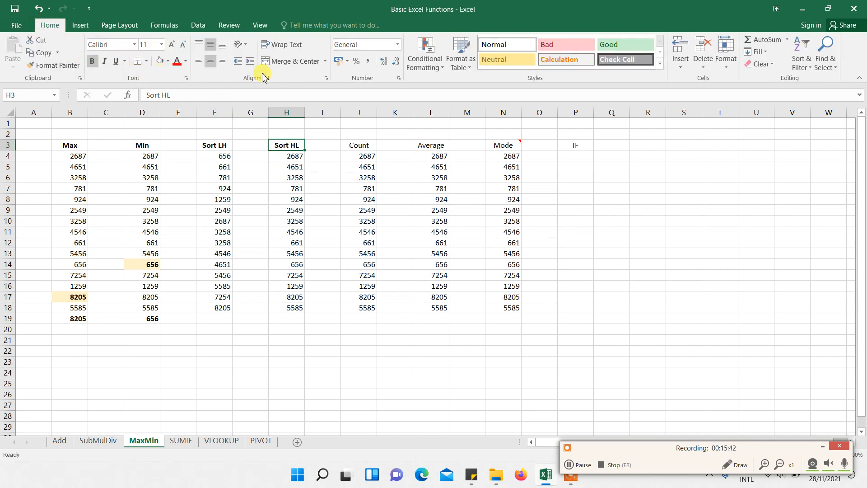
Sort the Sort HL values in H4:H18 from largest to smallest, and check the first and last values of both sorted columns
click(198, 25)
click(288, 157)
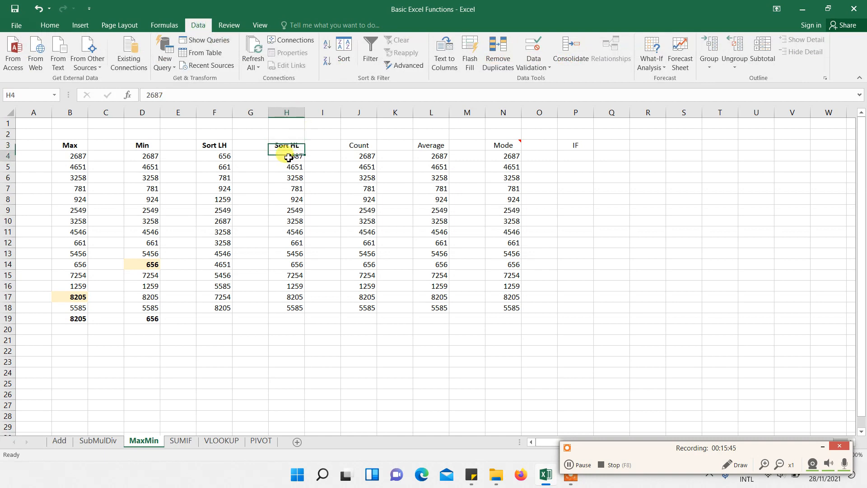
drag(288, 157, 291, 308)
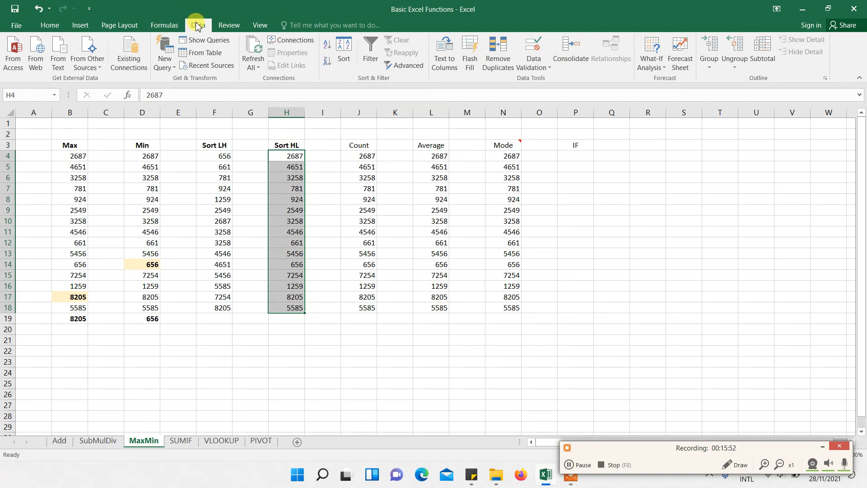
click(328, 65)
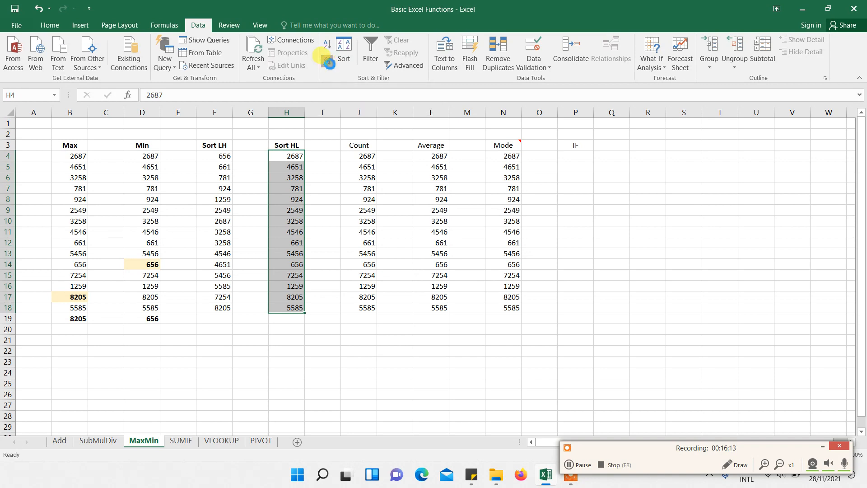
click(298, 156)
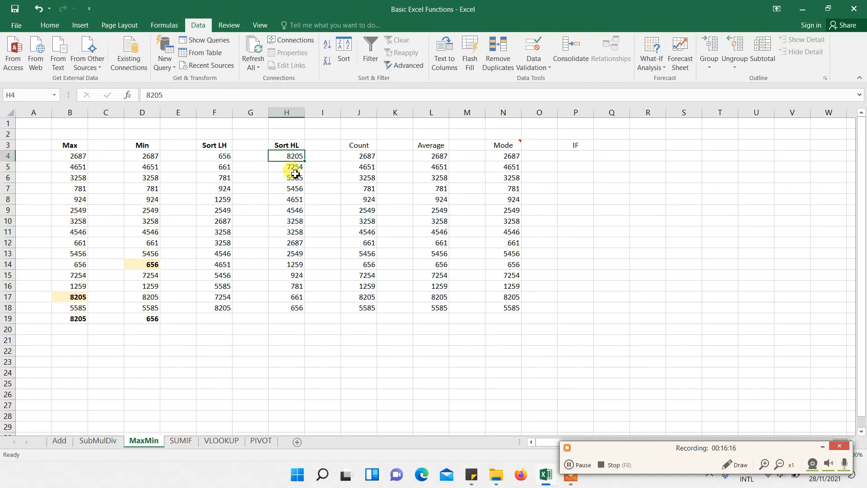
click(298, 308)
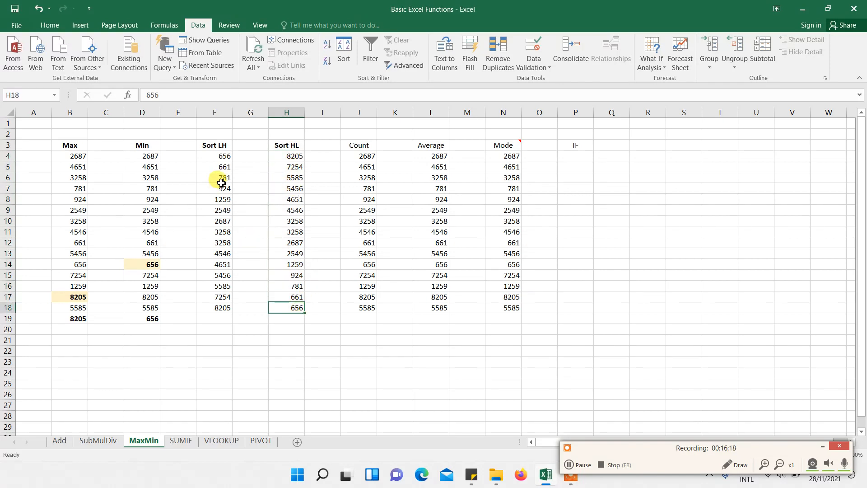
click(218, 158)
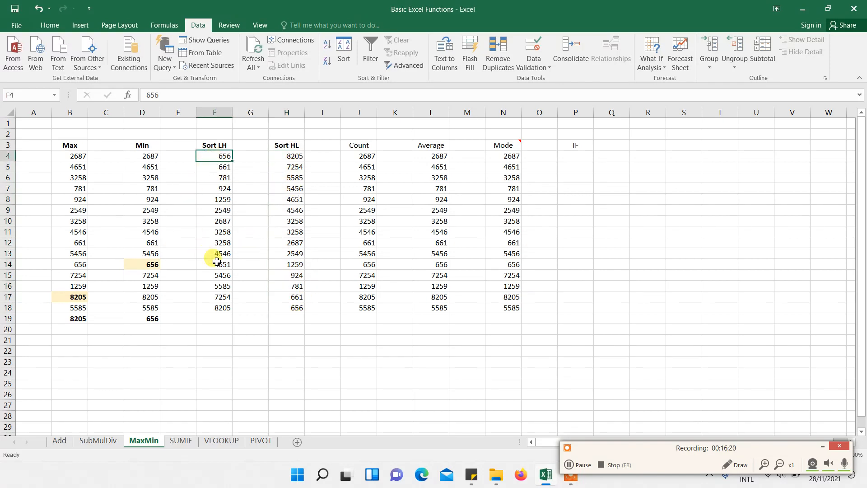
click(215, 308)
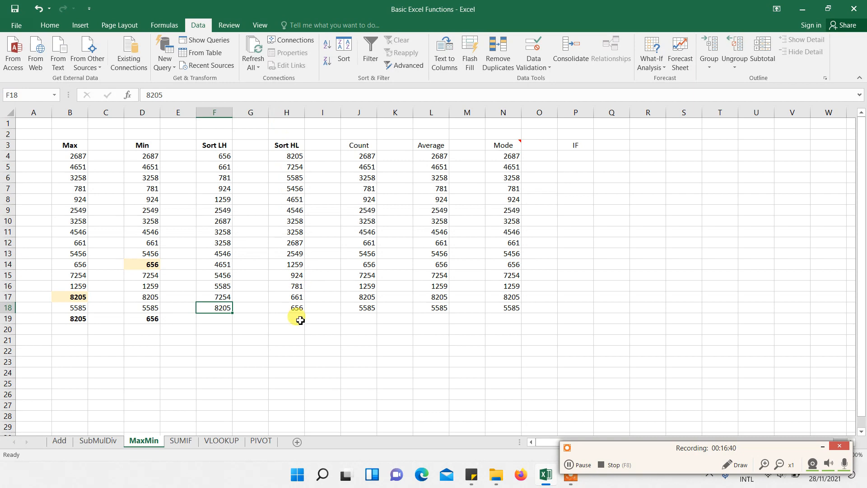
Make the Count heading in J3 bold and select cell J19 below the column's values
click(356, 148)
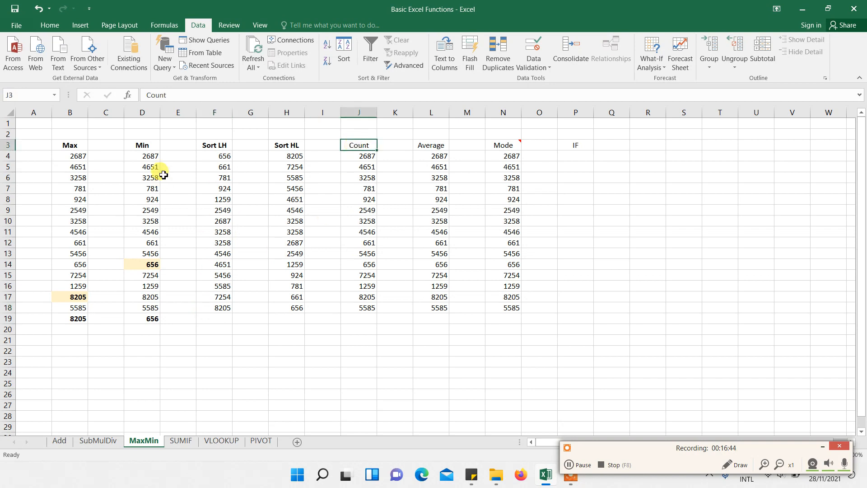
click(44, 23)
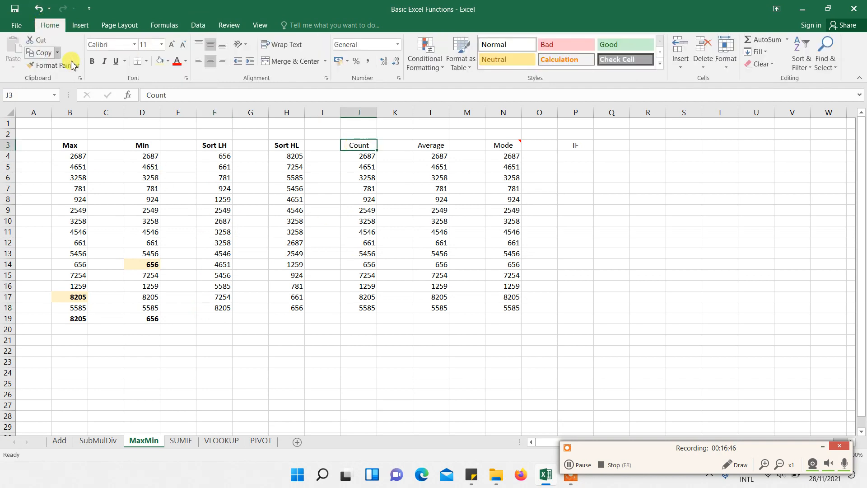
click(92, 62)
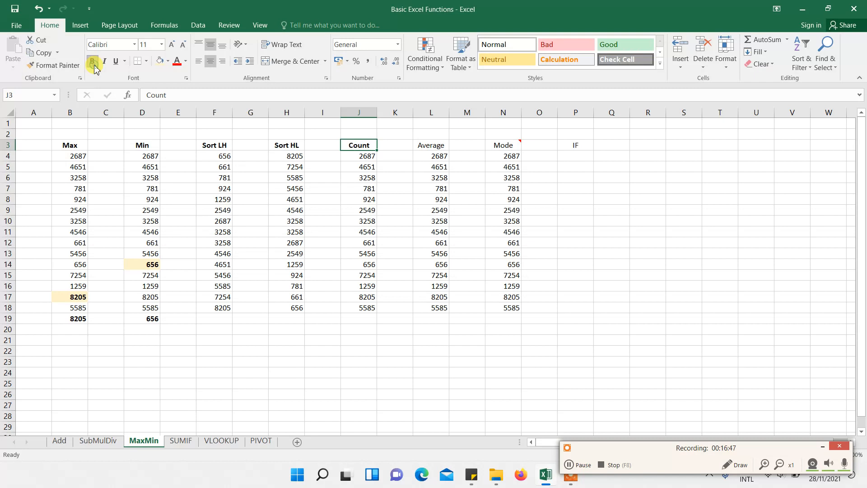
click(357, 317)
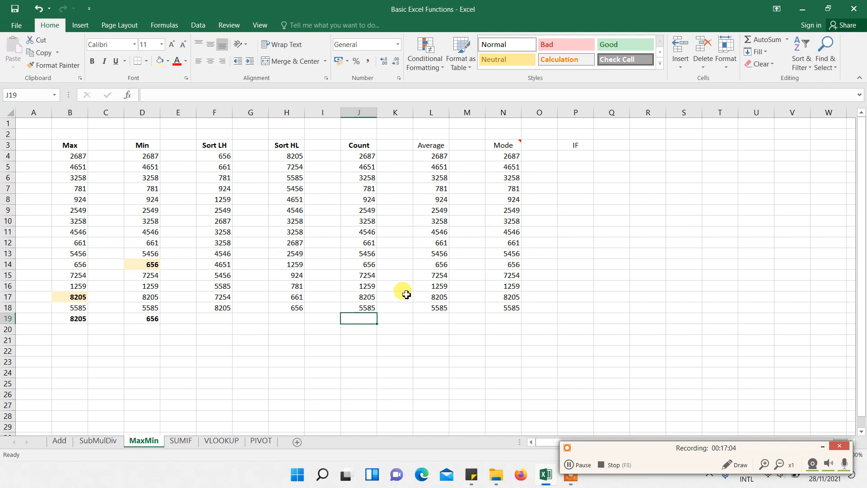
text(=COU)
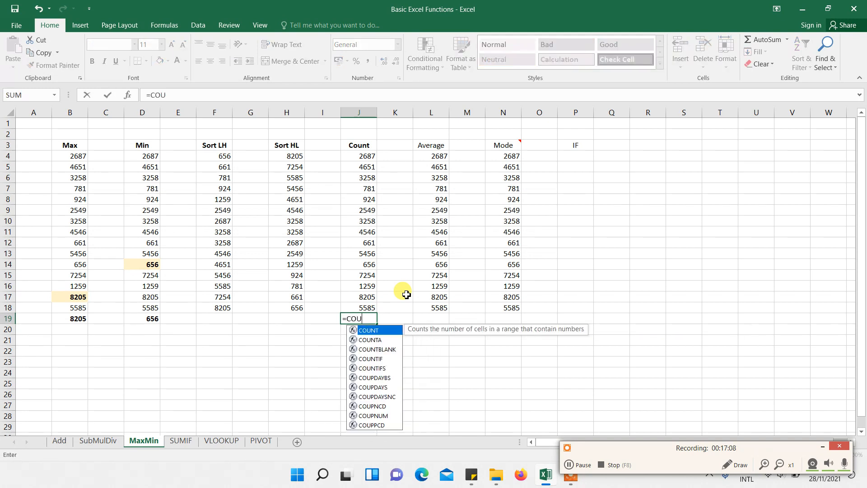
text(NT)
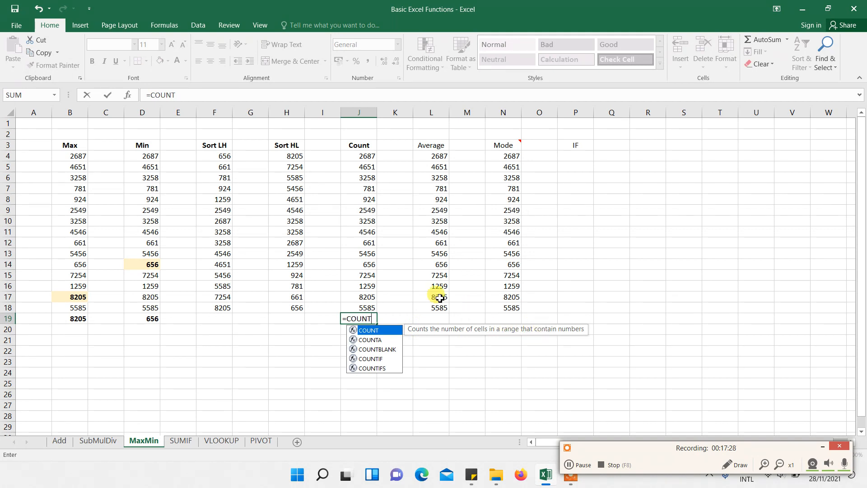
key(Escape)
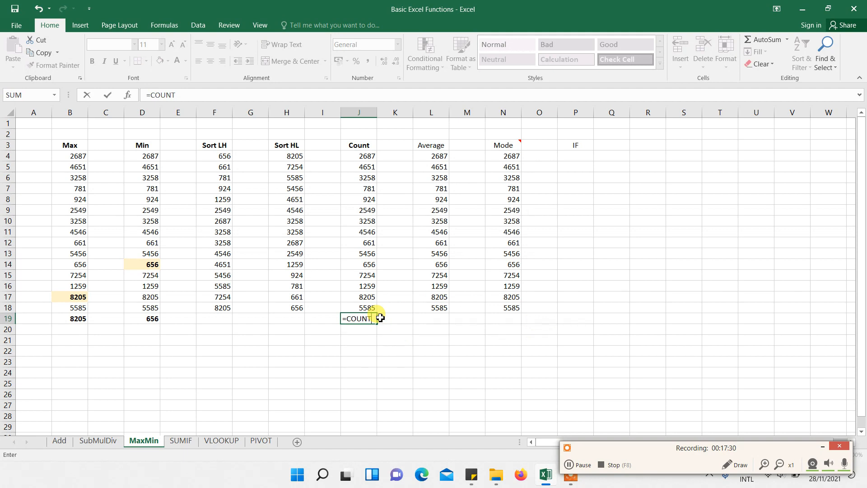
key(Escape)
Count the numbers of the Count column in J19 with the formula =COUNT(J4:J18), and review the range it references
text(=COUN)
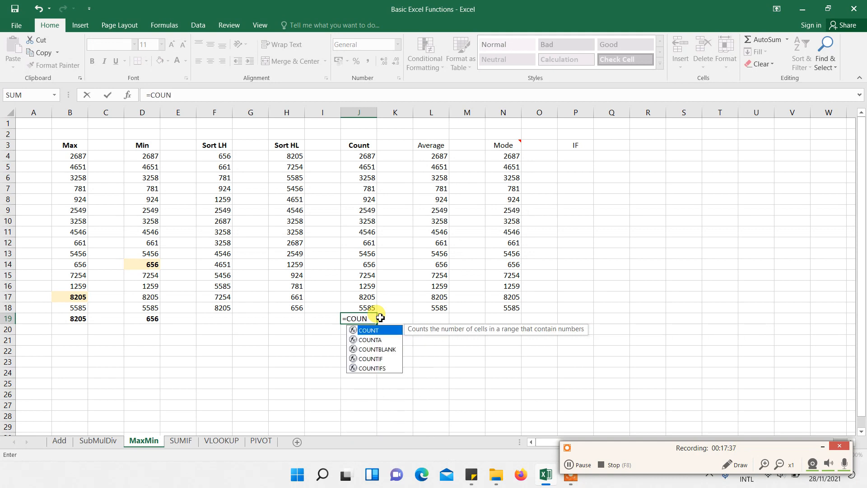
key(Tab)
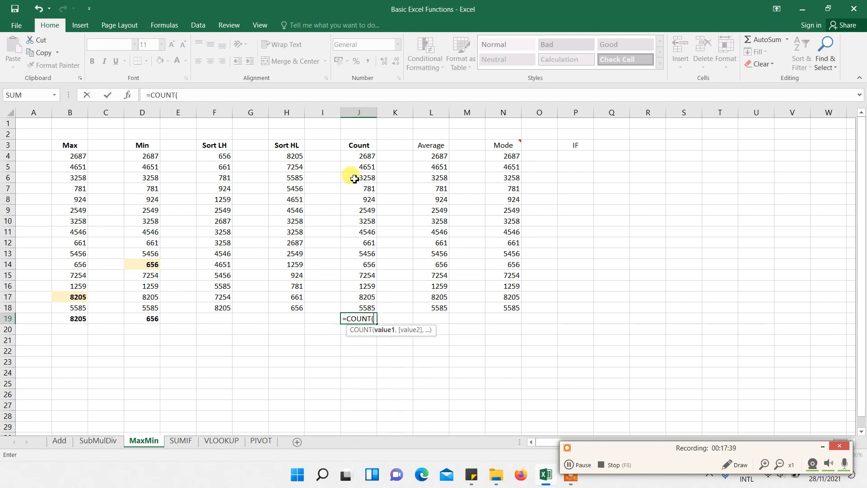
drag(354, 156, 359, 311)
key(Return)
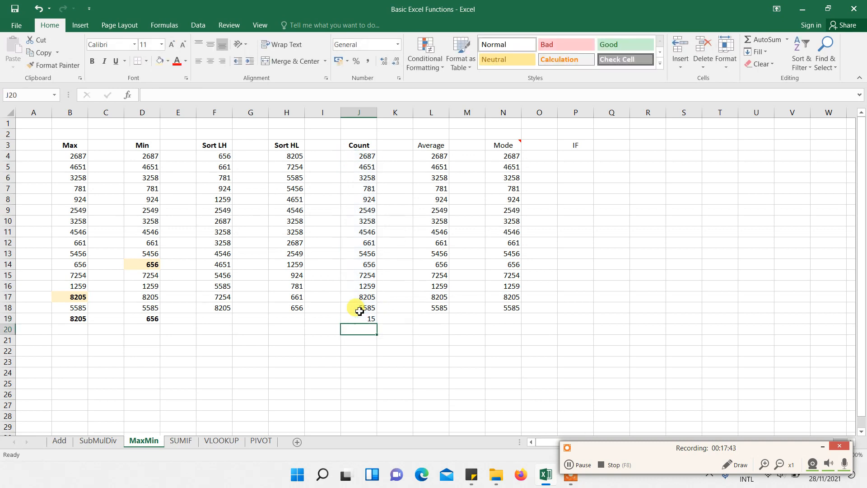
click(359, 318)
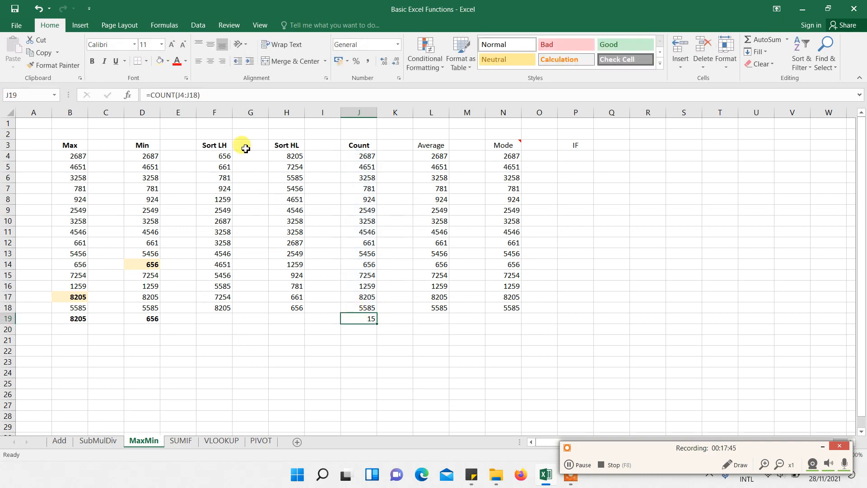
click(209, 95)
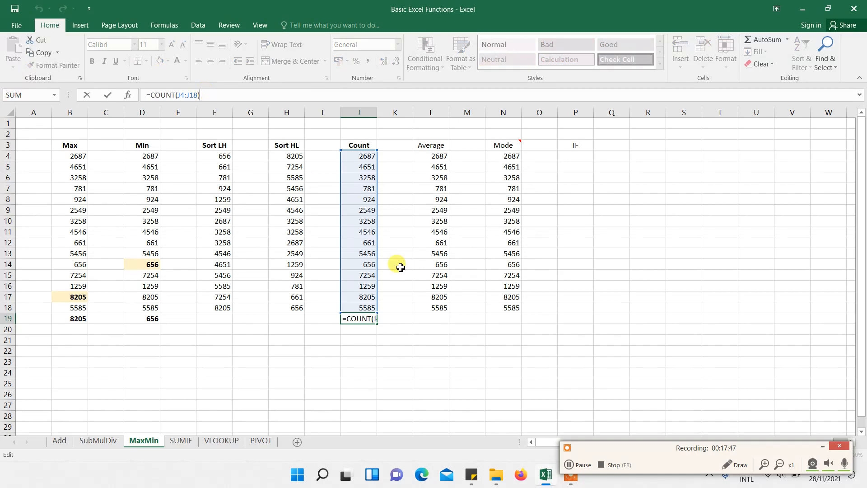
key(Escape)
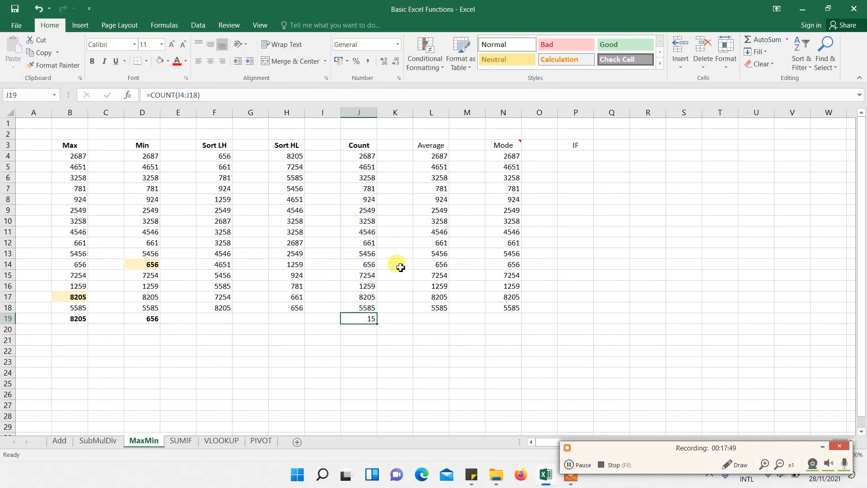
Make the COUNT result in J19 bold
drag(365, 156, 364, 307)
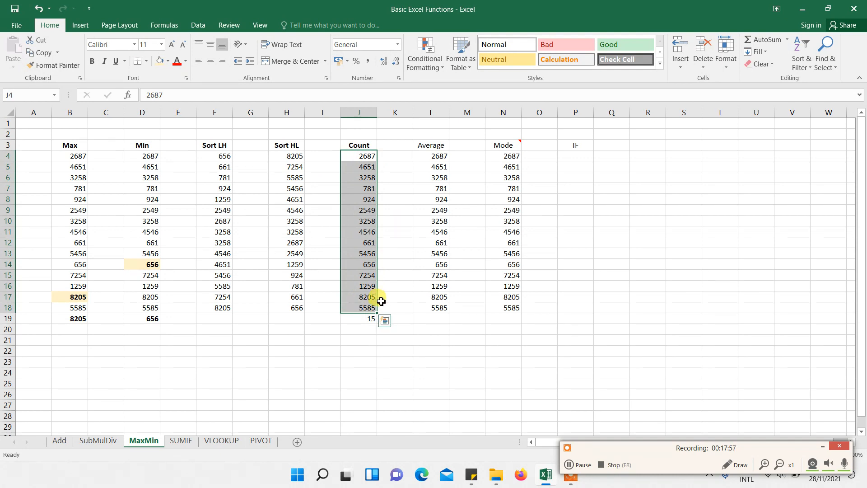
click(361, 318)
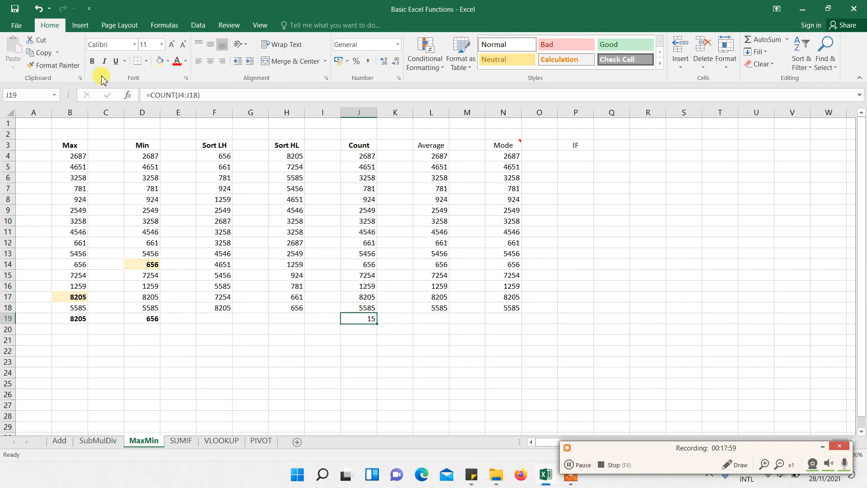
click(92, 61)
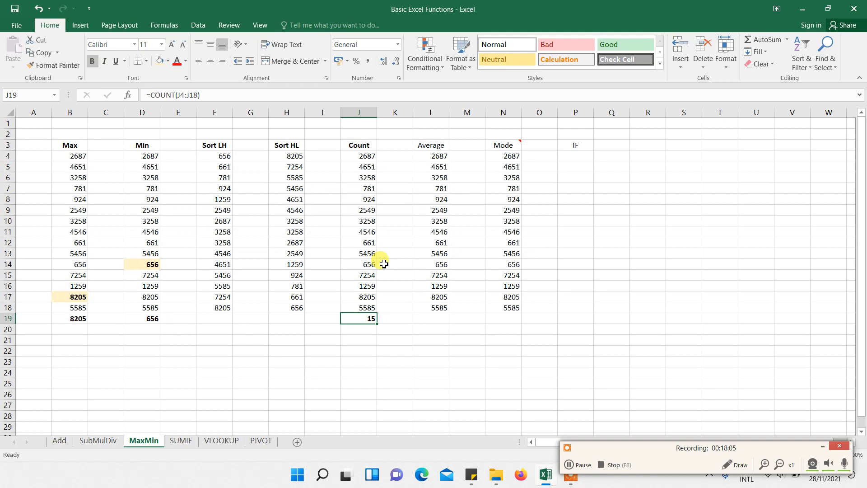
Compare the status bar's average, count and sum for J4:J18 with the COUNT result in J19
drag(664, 447, 668, 341)
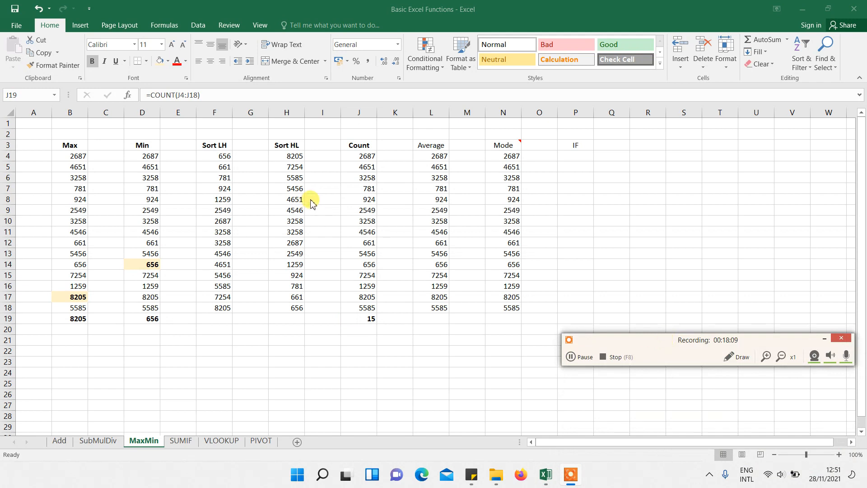
drag(356, 154, 365, 307)
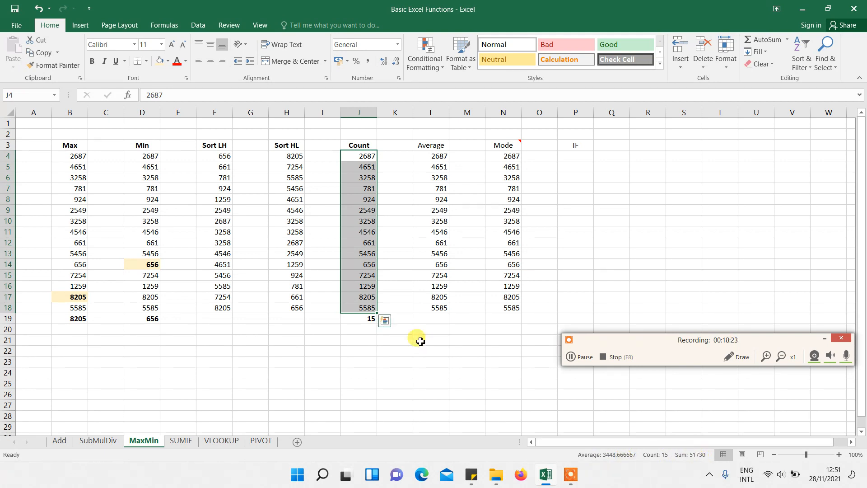
click(359, 319)
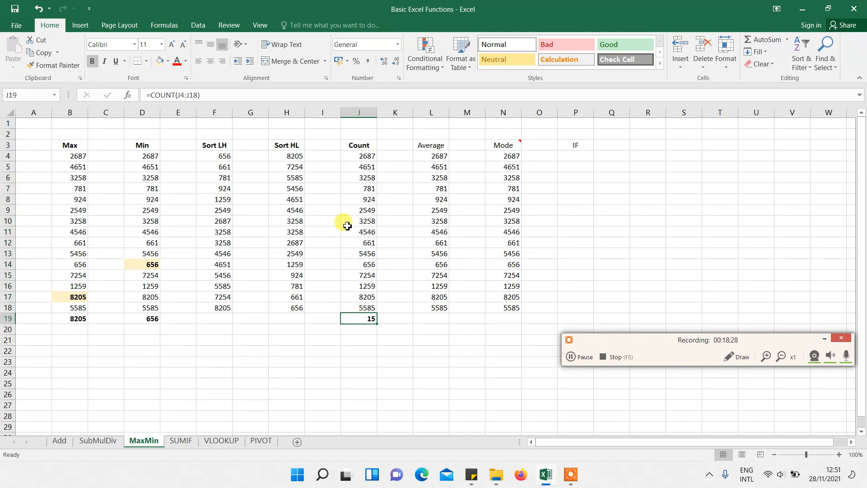
drag(364, 154, 354, 308)
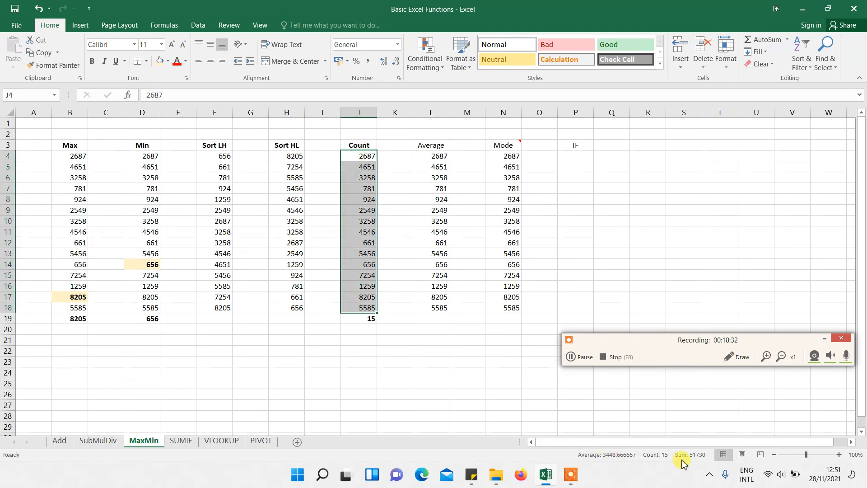
click(357, 319)
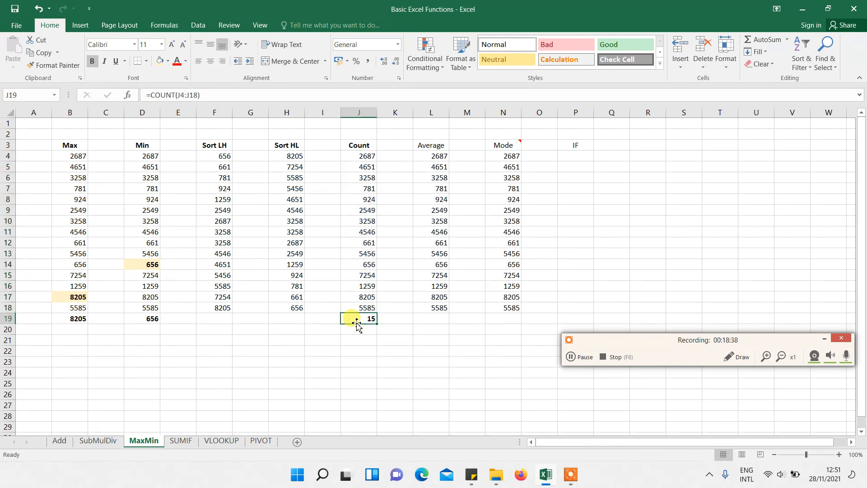
Replace the formula in J19 with =SUM(J4:J18) and compare the result with the status bar's sum for the Count column
text(=SUM)
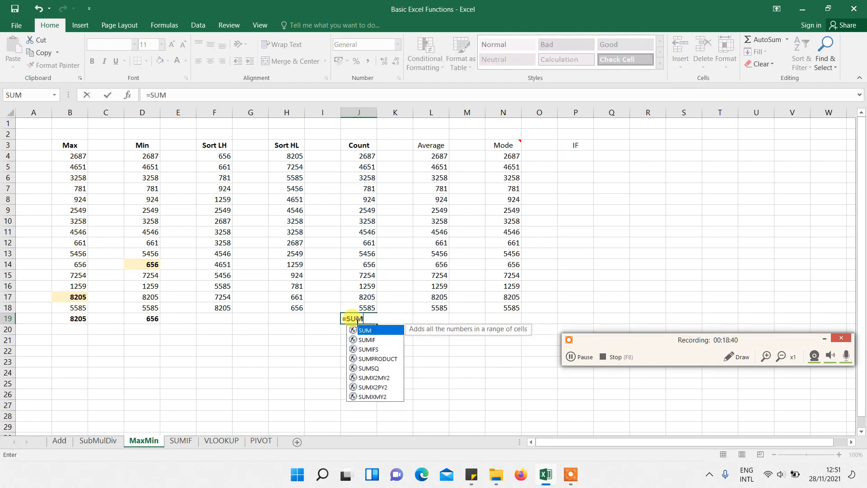
text(()
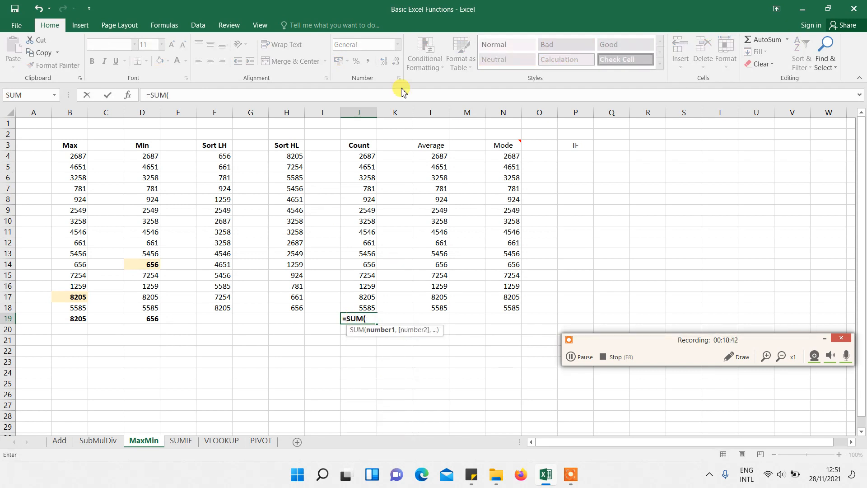
drag(367, 161, 366, 309)
key(Return)
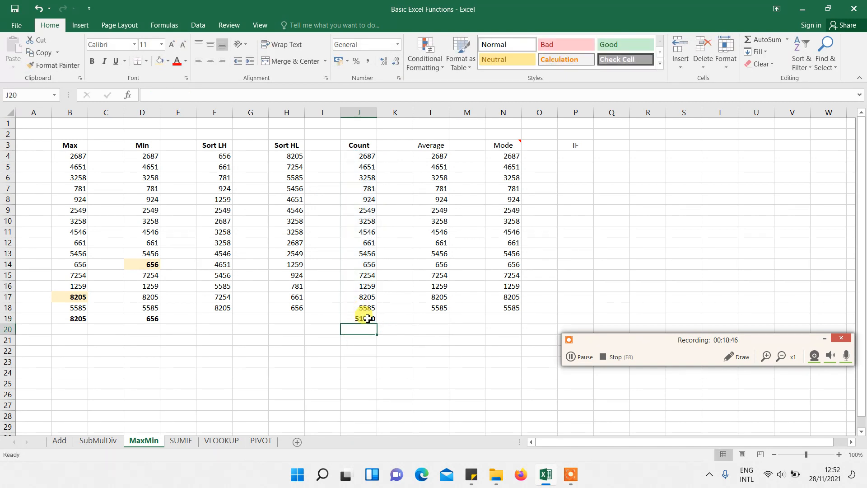
click(367, 319)
key(ctrl+b)
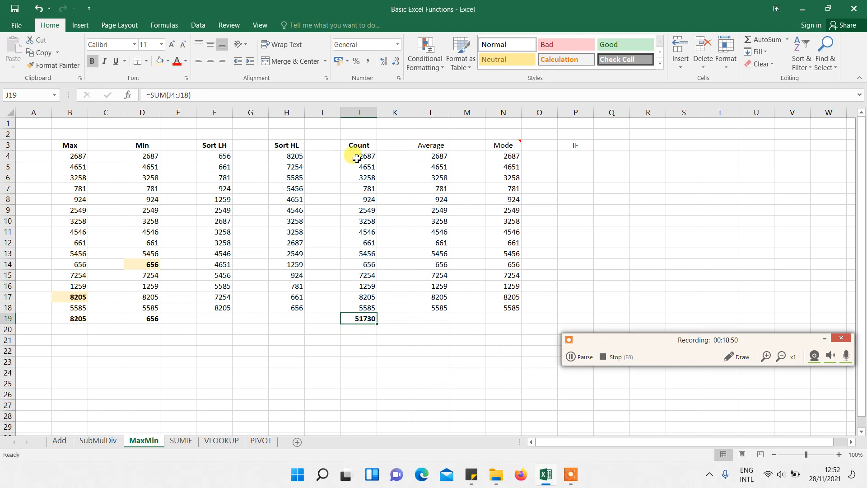
drag(351, 157, 362, 313)
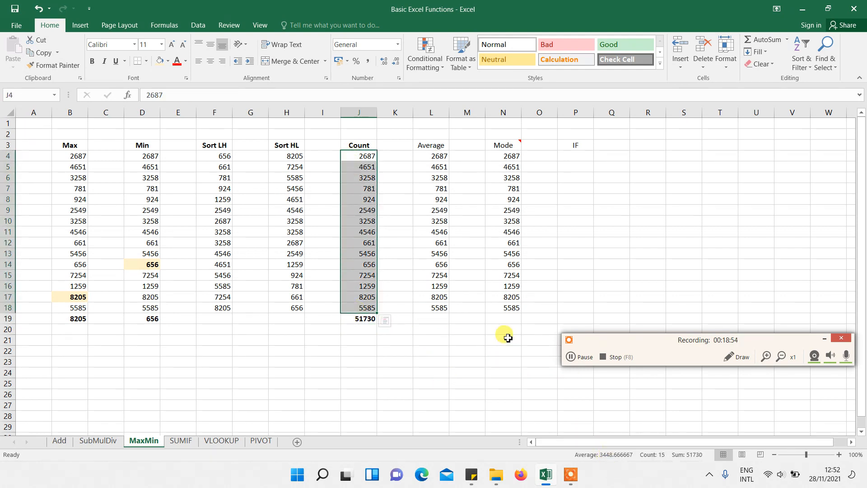
Count the numbers of the Count column in J19 again with the formula =COUNT(J4:J18)
click(356, 321)
text(=)
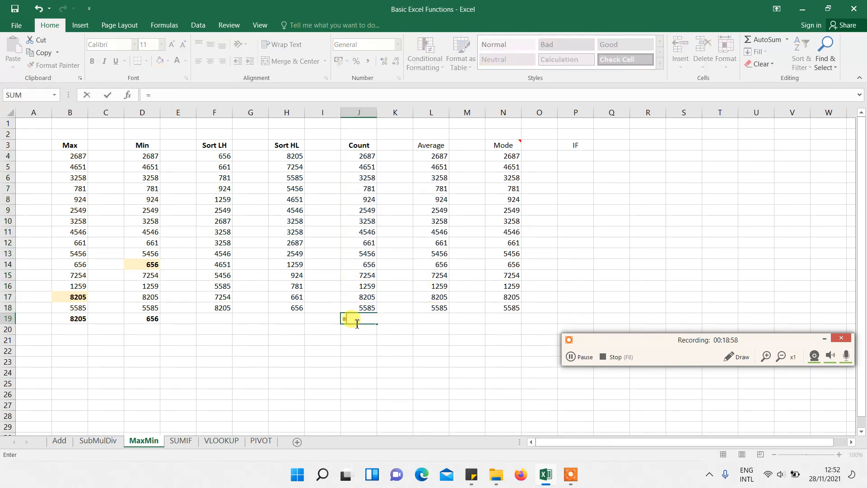
text(COUNT()
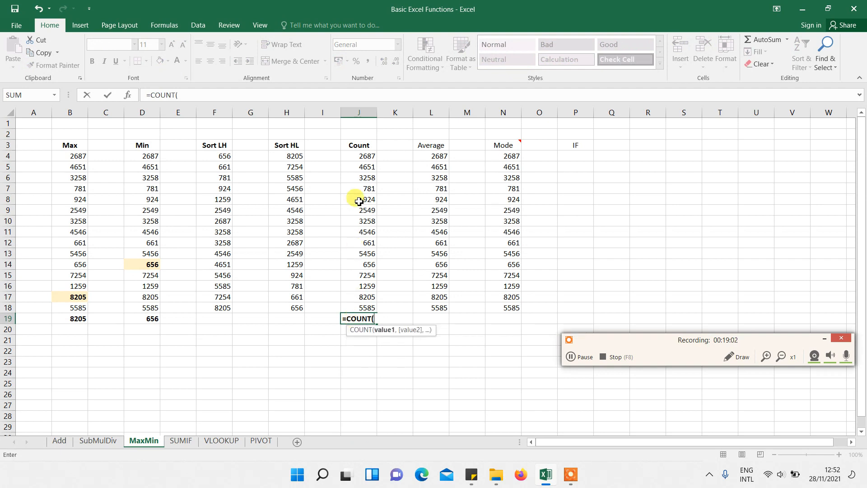
drag(359, 154, 358, 305)
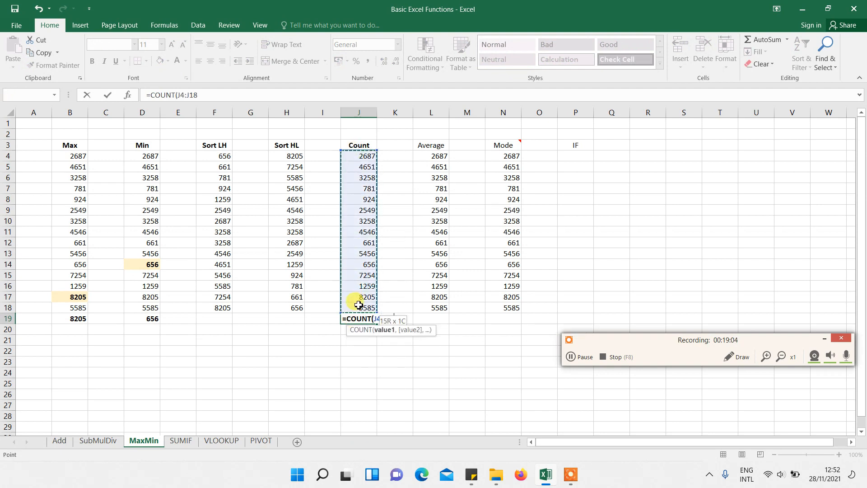
key(Return)
click(365, 317)
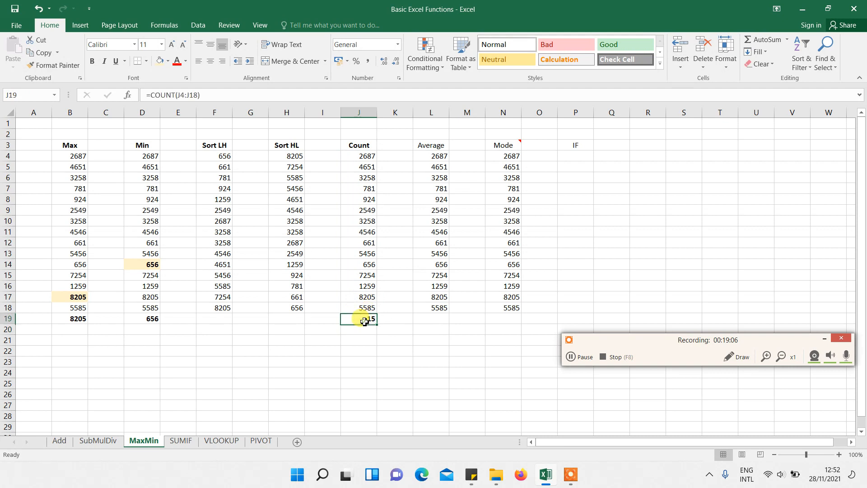
Make the Average heading in L3 bold and average the column's values in L19 with the formula =AVERAGE(L4:L18)
click(423, 146)
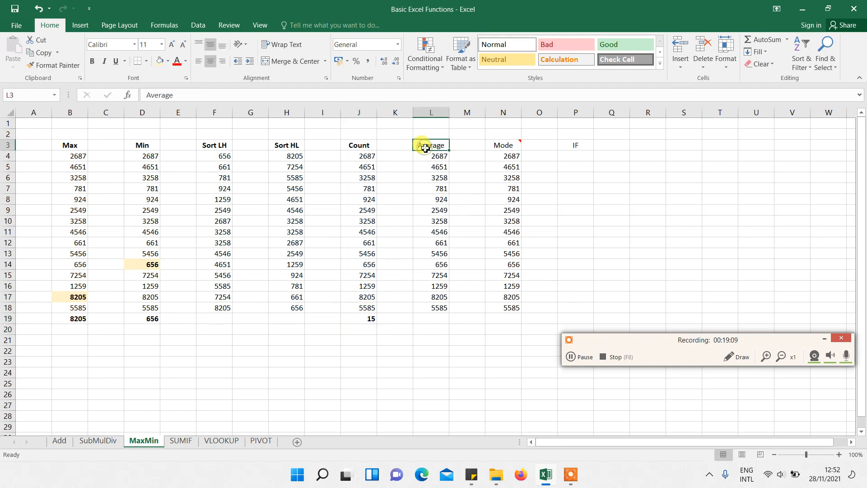
click(92, 60)
click(435, 319)
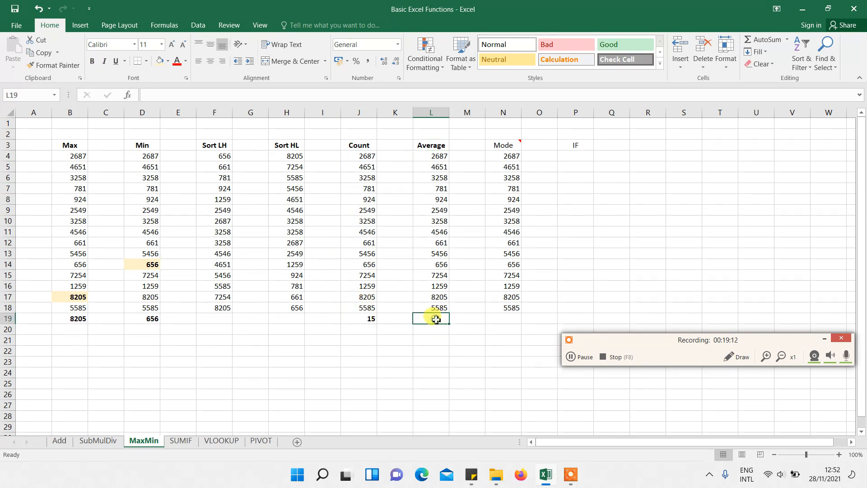
text(=)
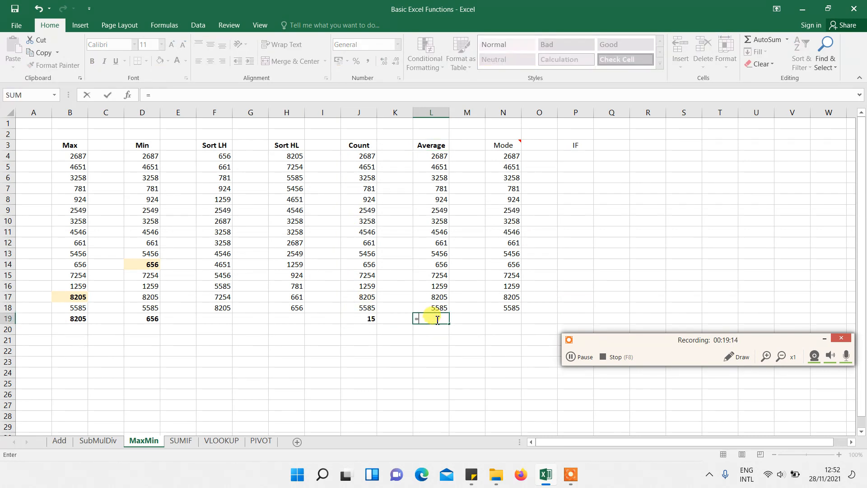
text(AVER)
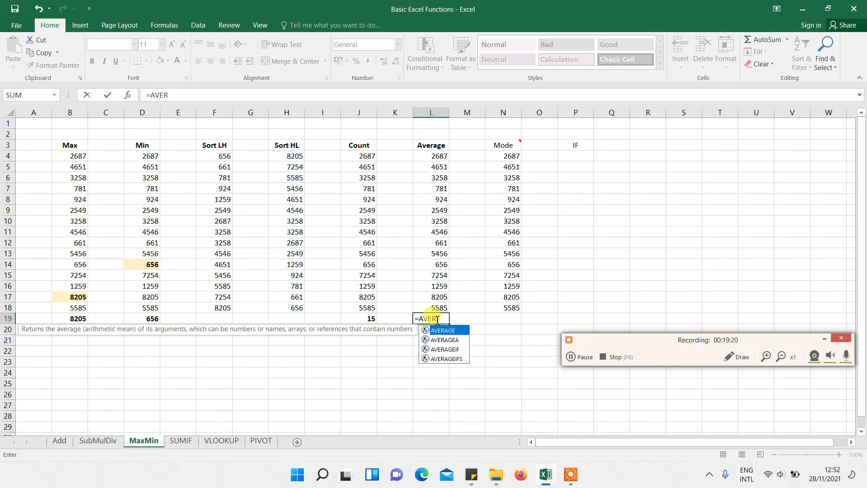
key(Tab)
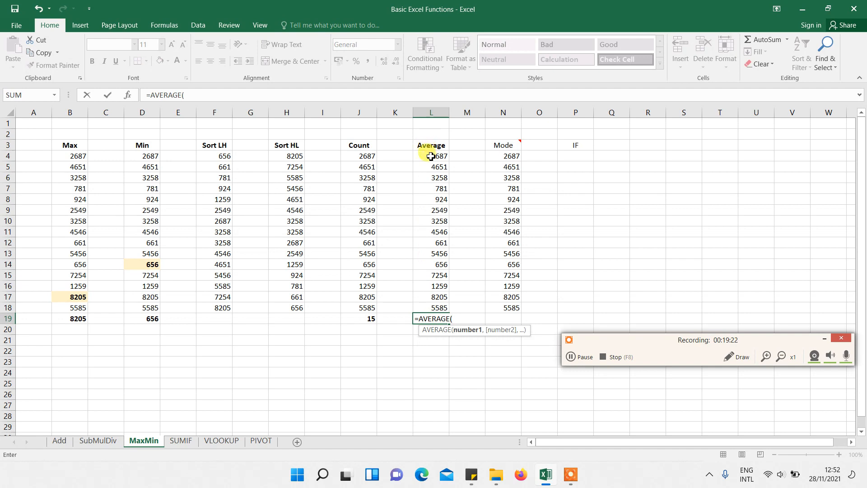
drag(430, 156, 434, 305)
key(Return)
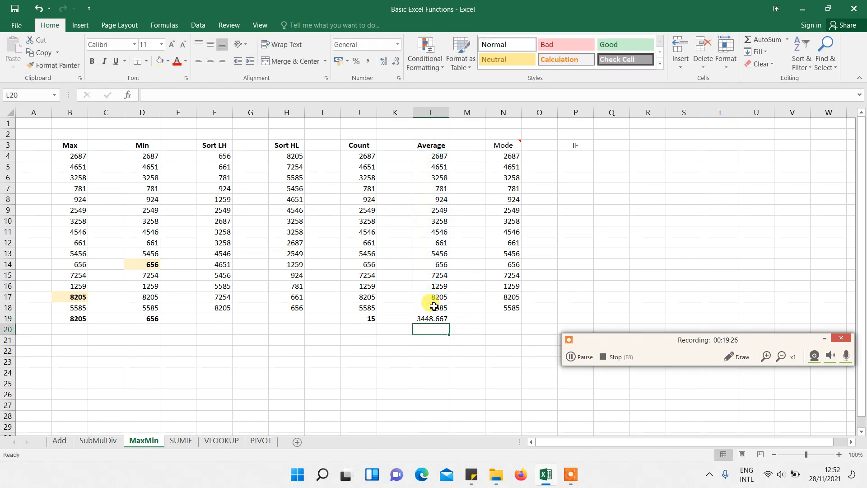
Review the AVERAGE formula in L19 and compare its result with the status bar's average for L4:L18
click(430, 318)
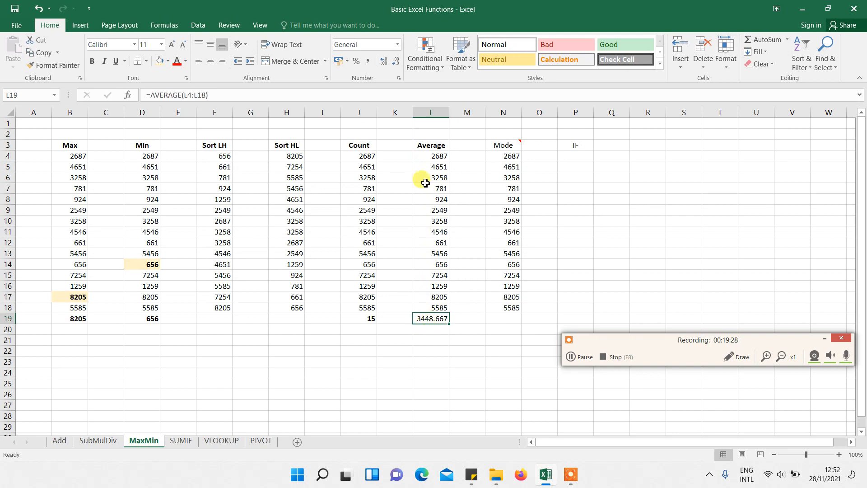
click(428, 157)
drag(435, 226, 440, 307)
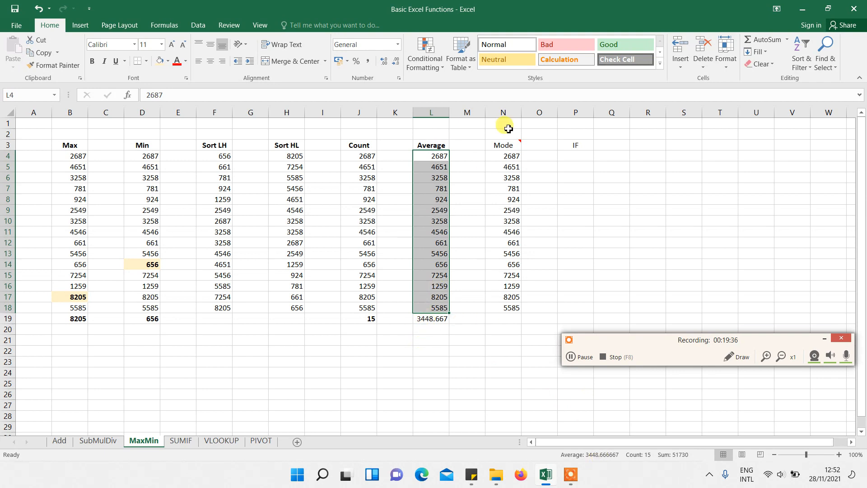
Read the comment attached to the Mode heading in N3
click(507, 242)
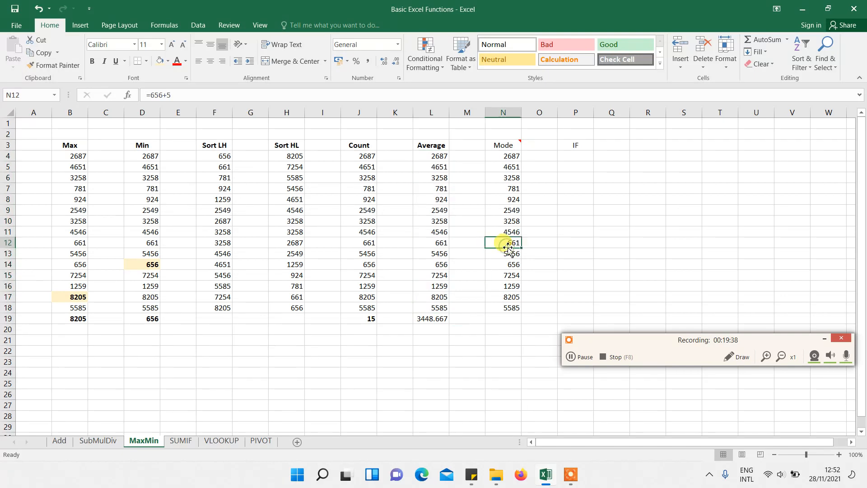
drag(619, 339, 603, 349)
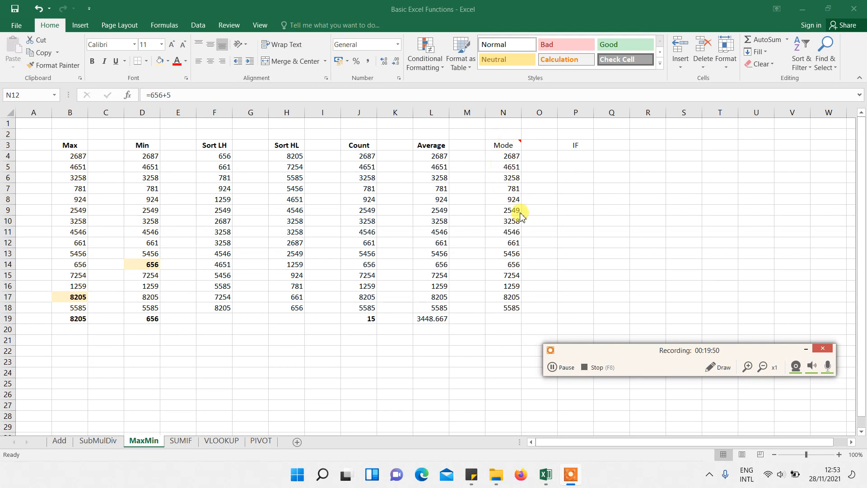
mouse_move(515, 144)
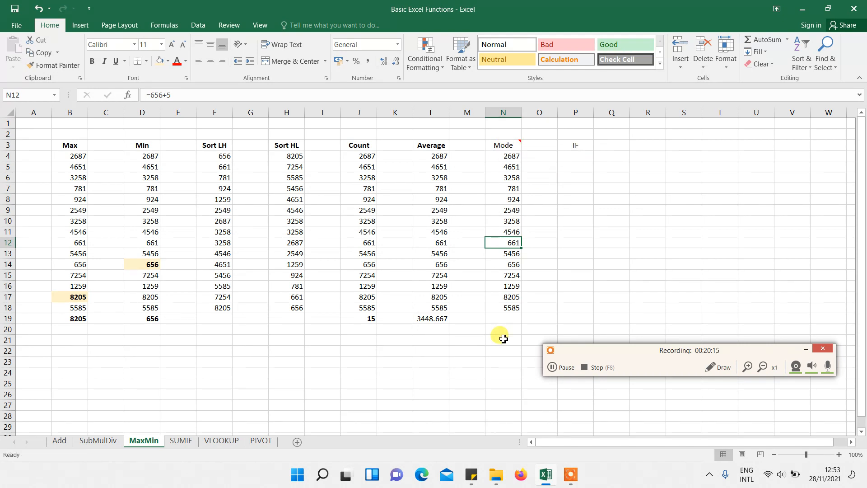
Find the most frequent value of the Mode column in N19 with the formula =MODE(N4:N18)
click(502, 317)
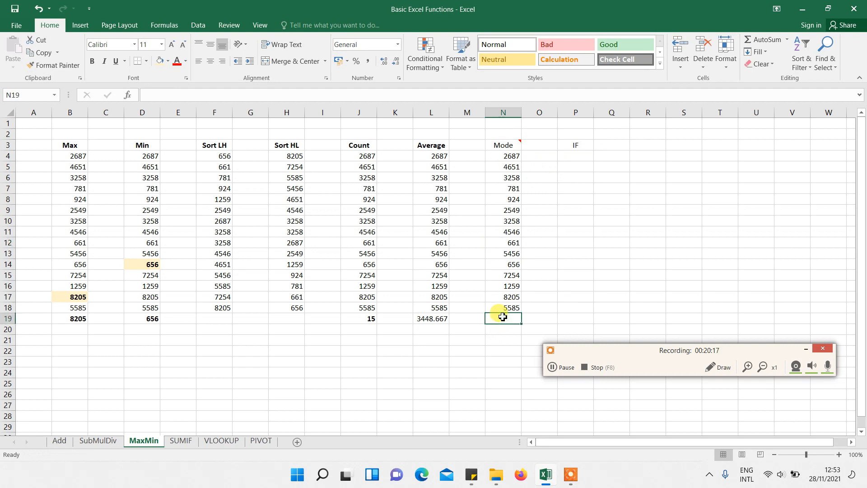
mouse_move(512, 145)
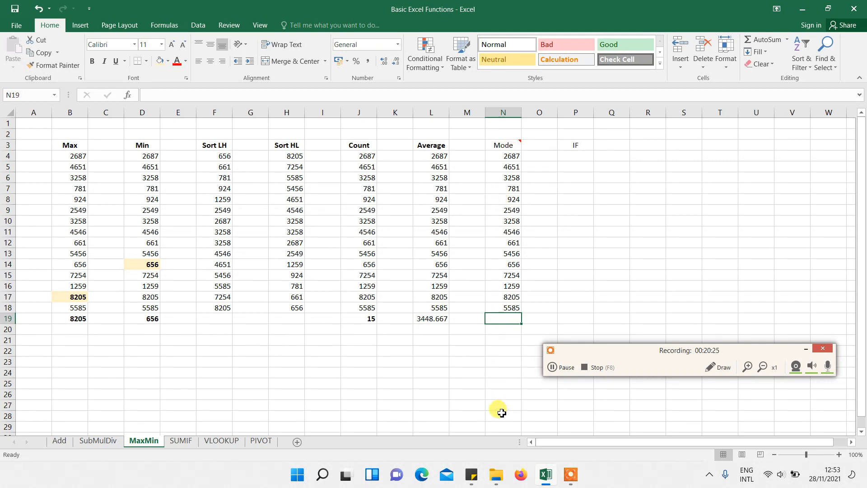
text(=MO)
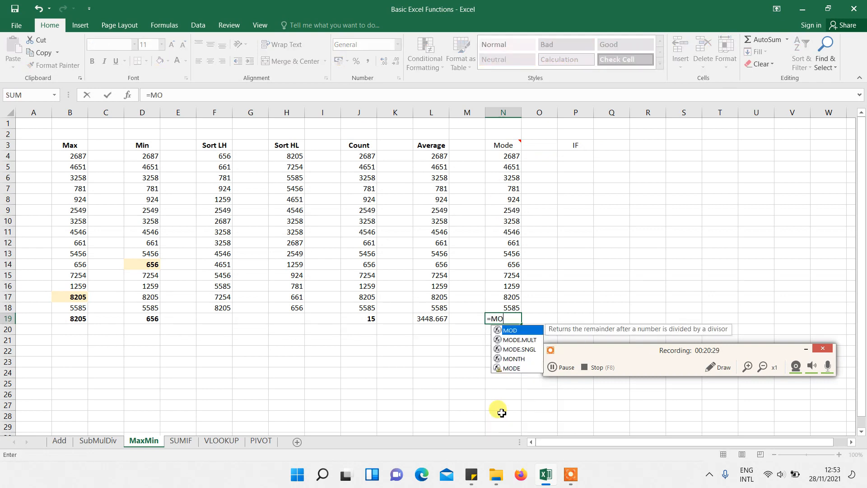
text(DE)
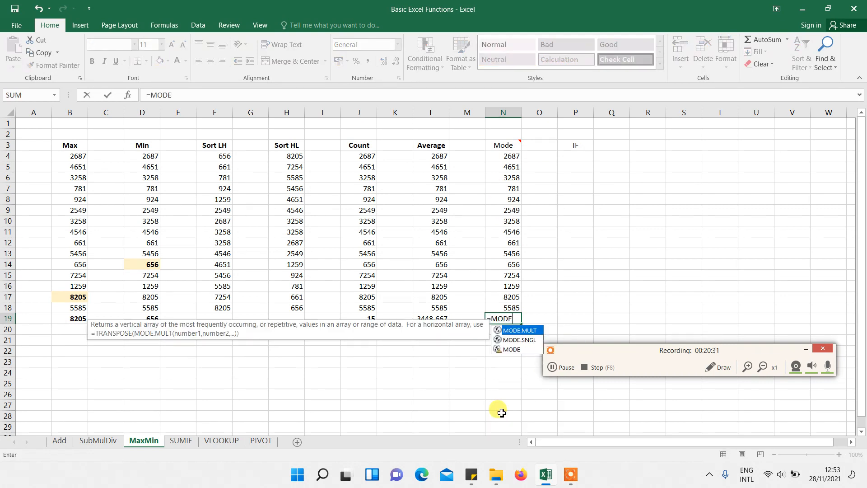
double_click(501, 349)
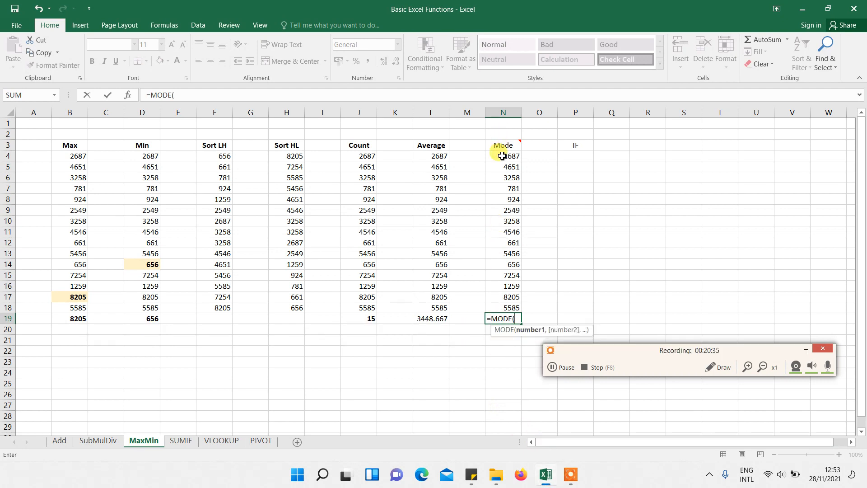
drag(502, 156, 500, 307)
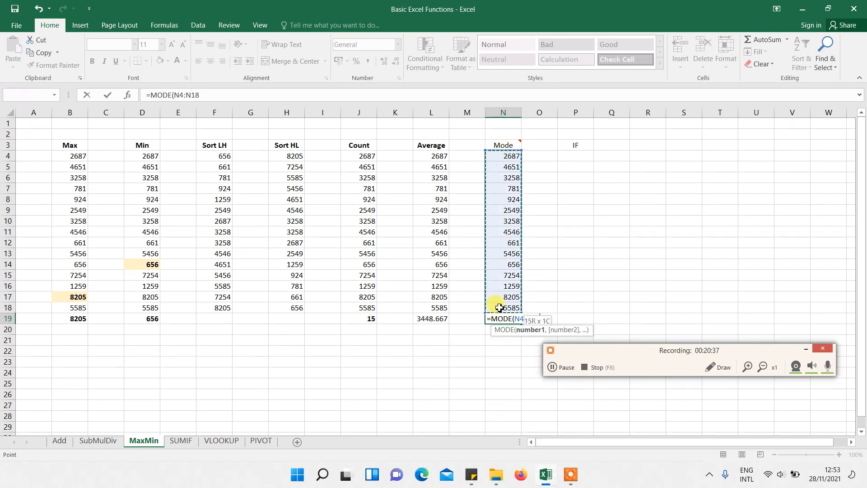
key(Return)
click(505, 318)
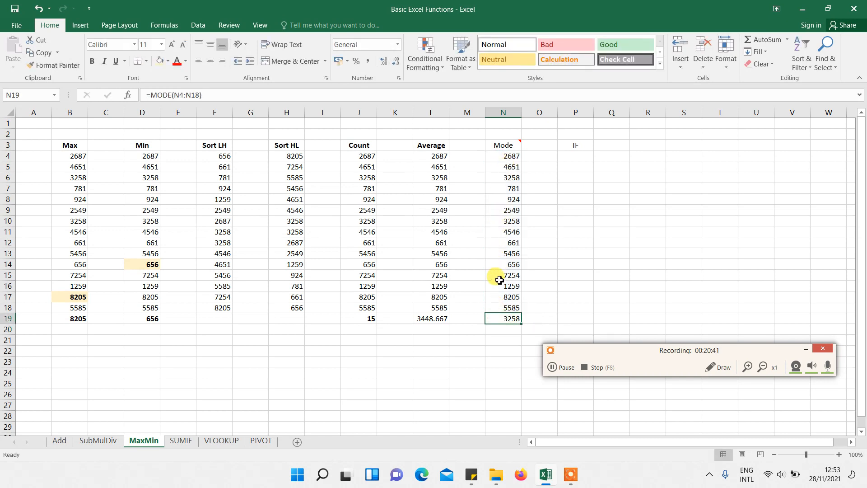
Make the two matching 3258 values in N6 and N10 and the MODE result in N19 bold
click(507, 176)
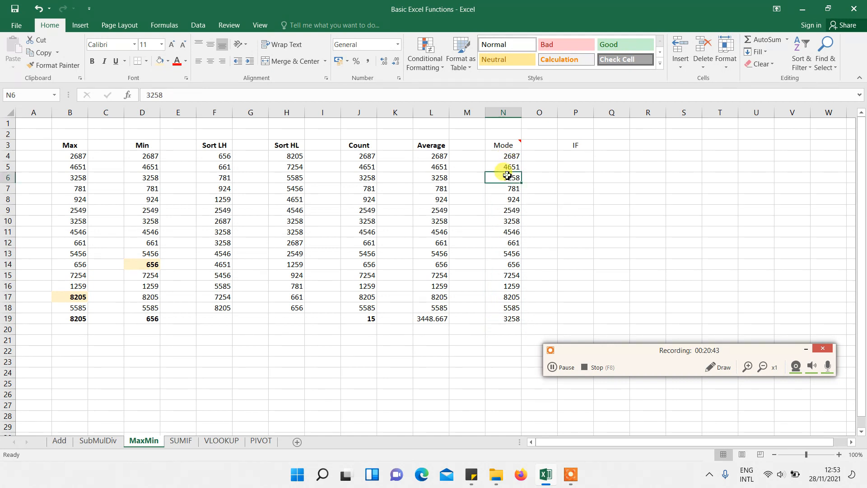
ctrl+click(500, 218)
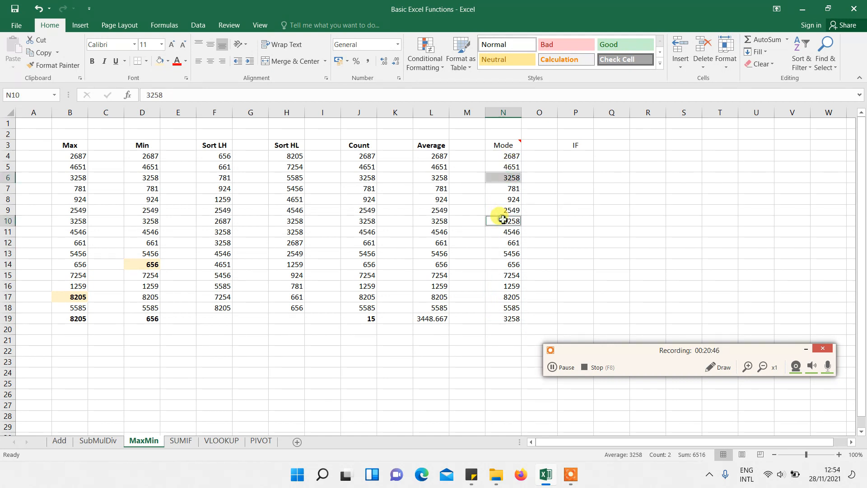
click(92, 61)
click(506, 319)
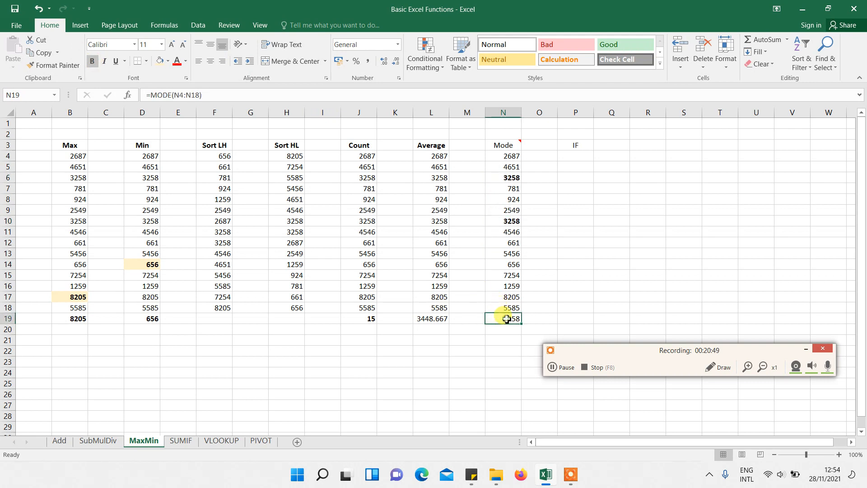
click(92, 61)
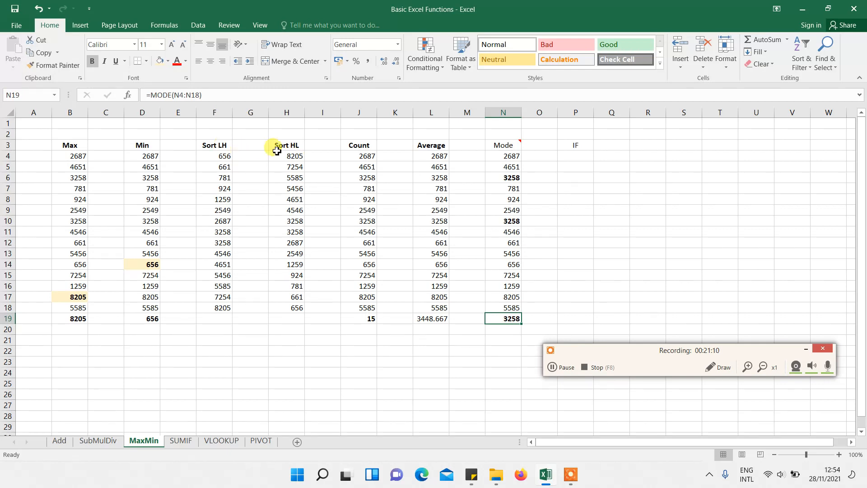
Insert a comment reading "Lowest to Highest" on the Sort LH heading in F3
right_click(226, 145)
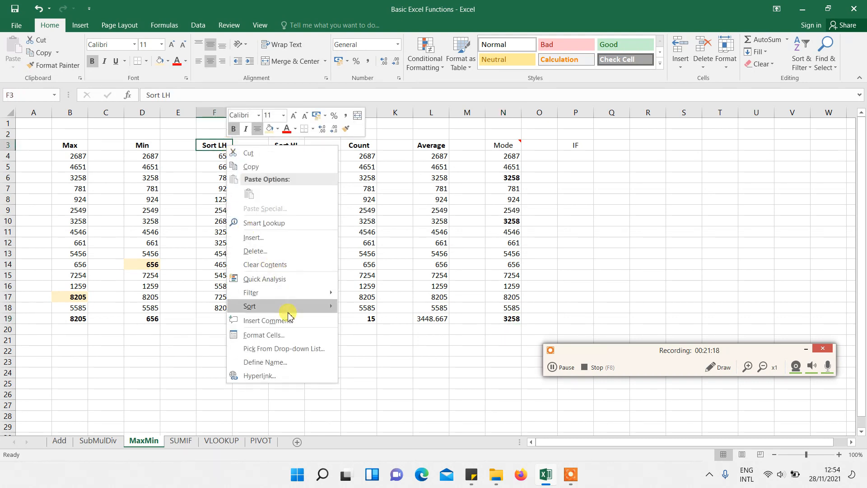
click(205, 171)
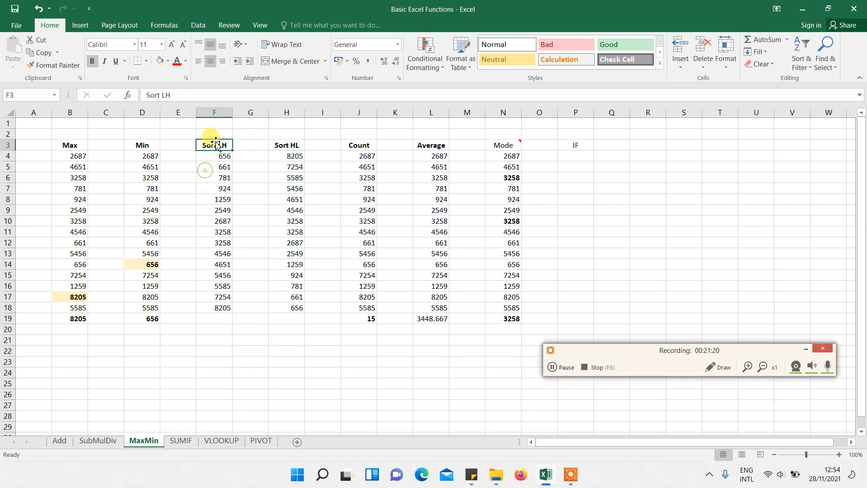
right_click(217, 145)
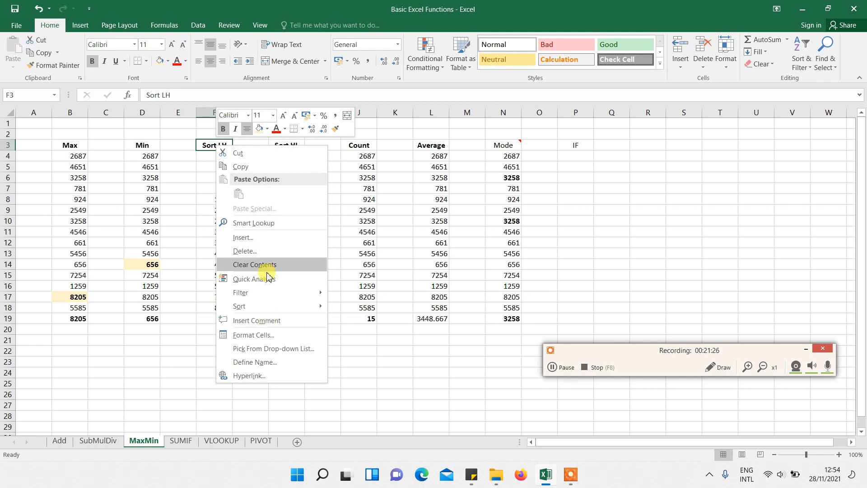
click(269, 320)
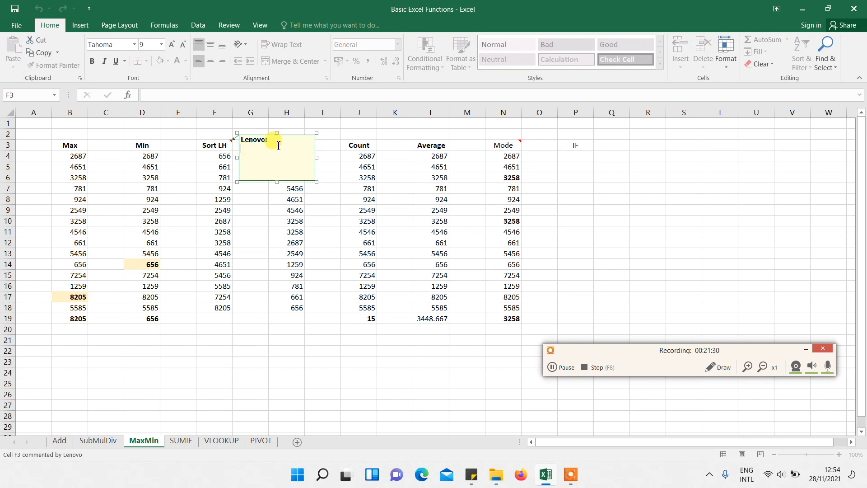
drag(256, 150, 219, 136)
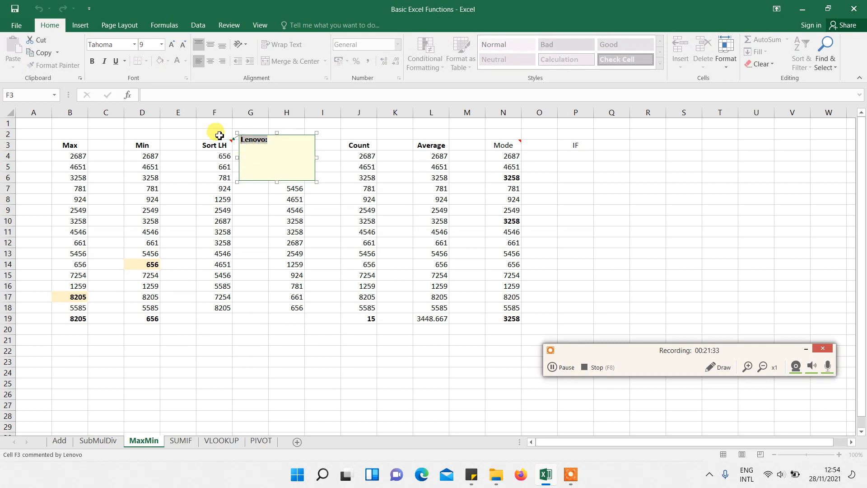
click(247, 150)
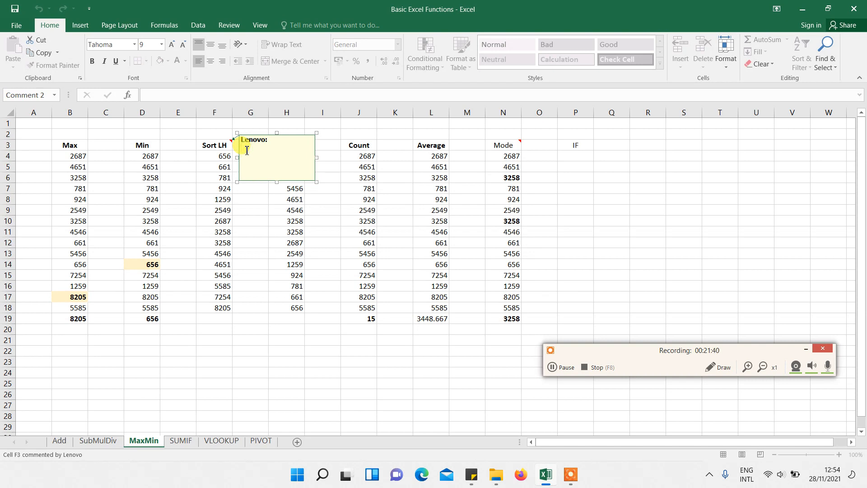
text(LOWES)
text(T to Highest)
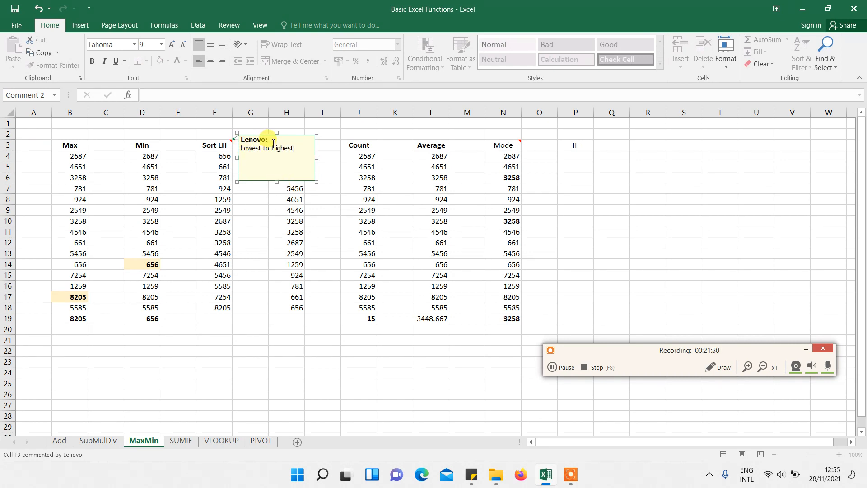
Remove the author line from the F3 comment and shrink its box to fit the two-line text
drag(271, 139, 224, 138)
key(Delete)
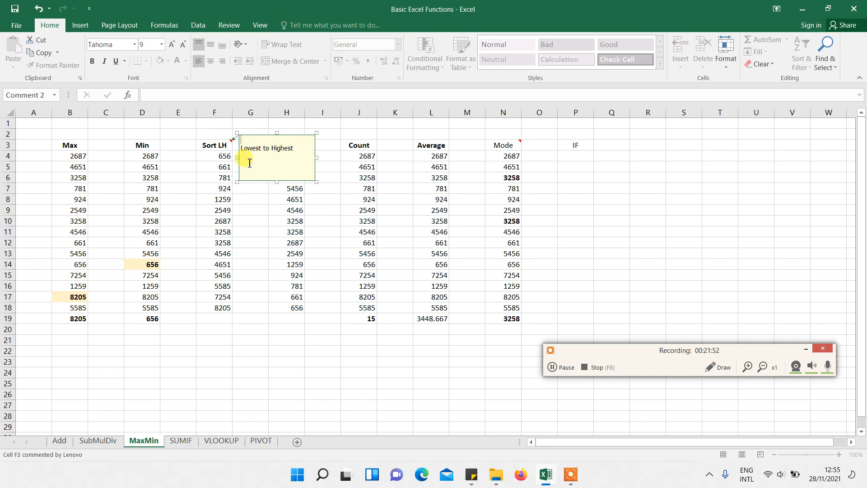
drag(279, 184, 289, 150)
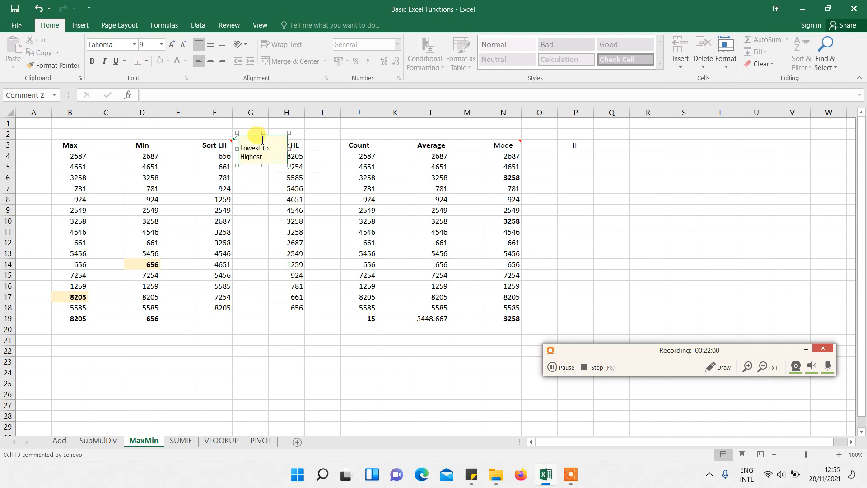
drag(263, 165, 285, 146)
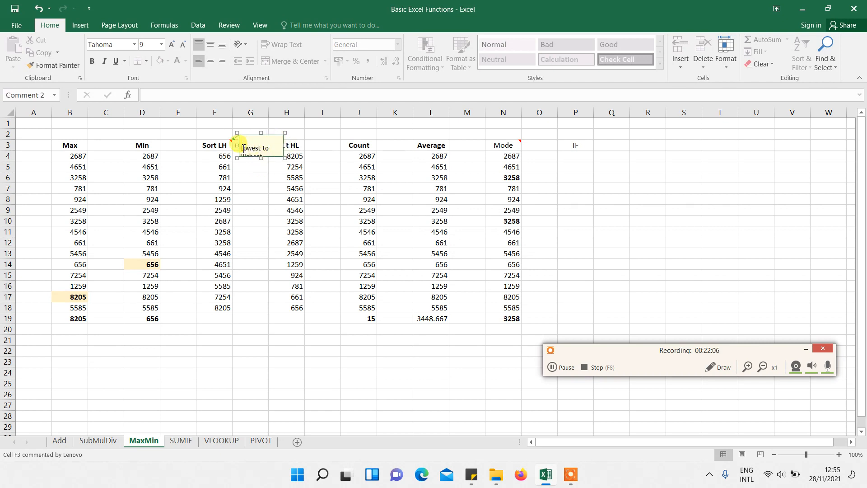
click(244, 148)
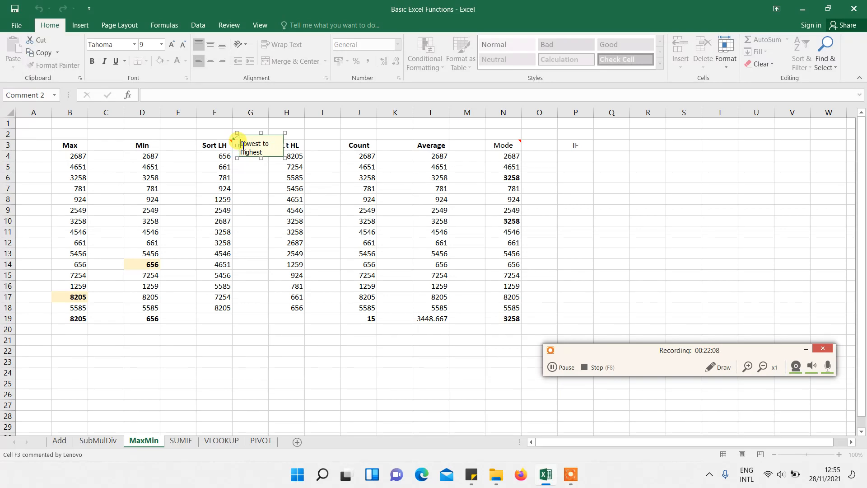
click(248, 211)
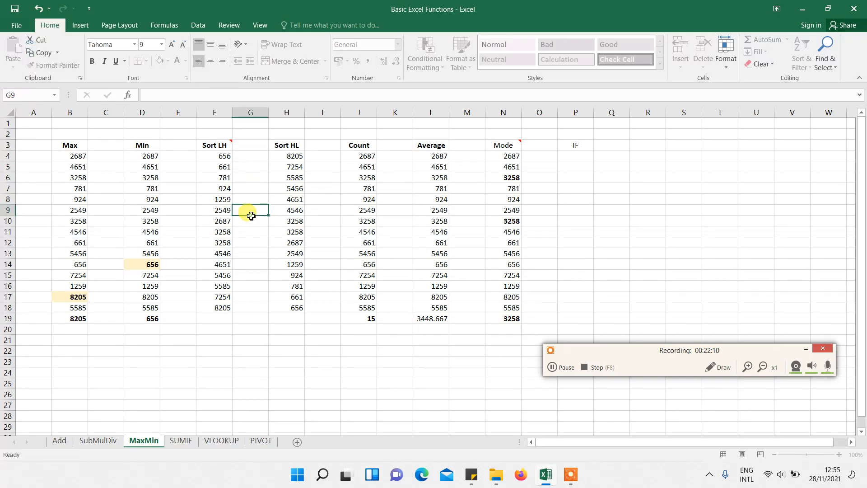
mouse_move(218, 144)
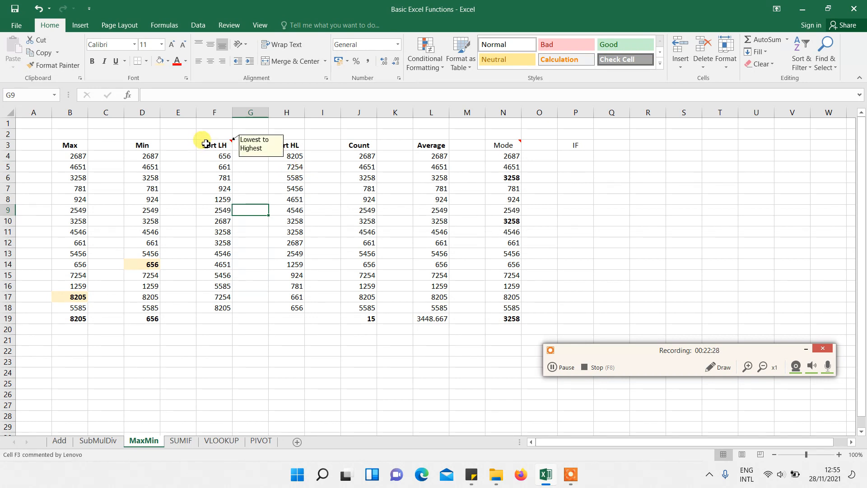
click(289, 198)
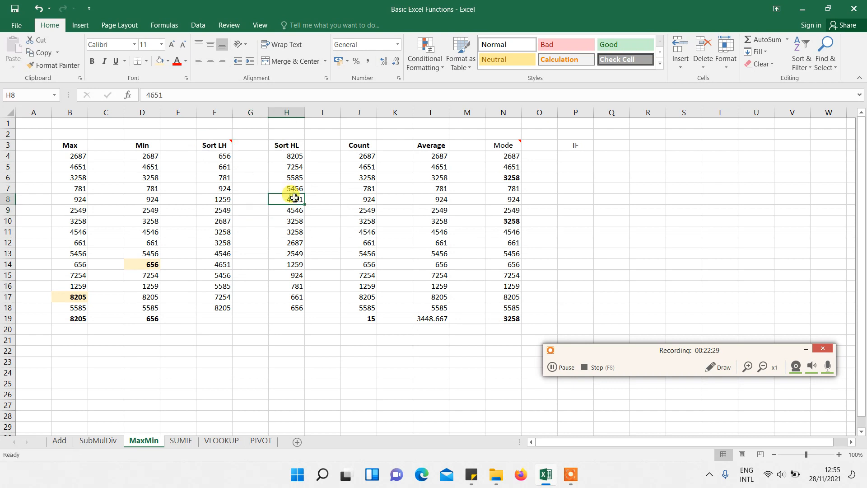
Keep the Sort LH heading's comment permanently displayed and move its box just below row 3, beside F4:F6
right_click(219, 146)
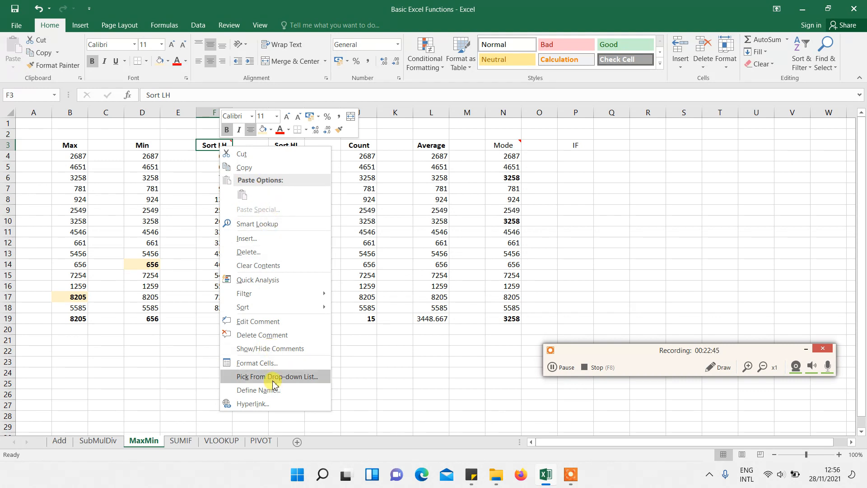
click(274, 349)
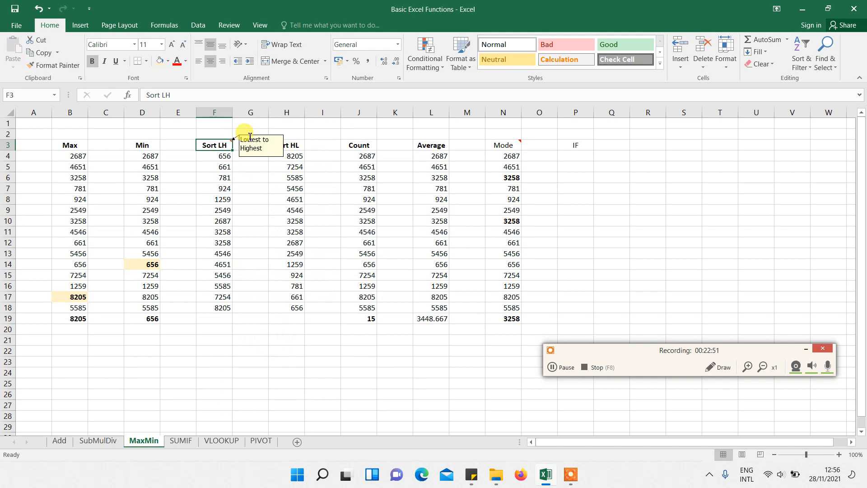
click(250, 135)
drag(251, 136, 245, 166)
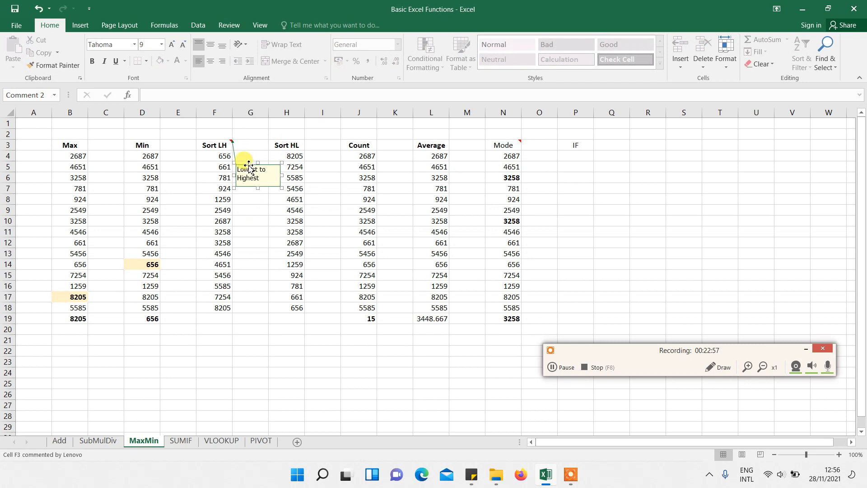
drag(247, 162, 245, 140)
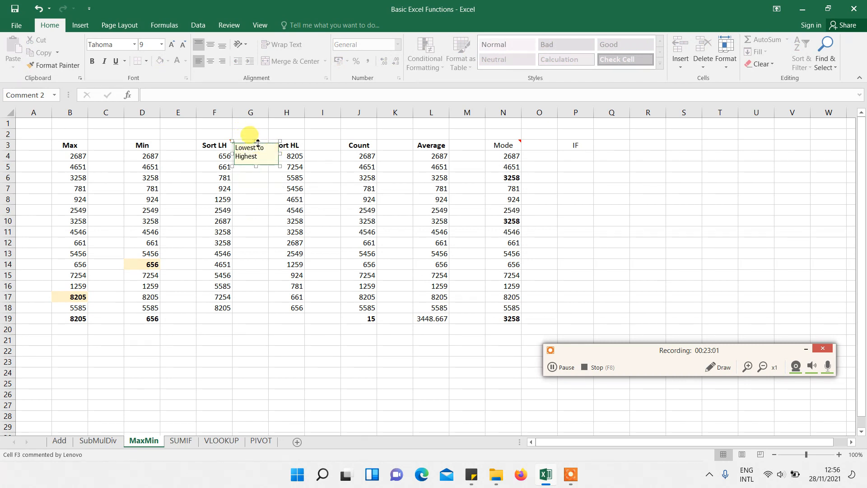
drag(251, 142, 251, 159)
click(260, 223)
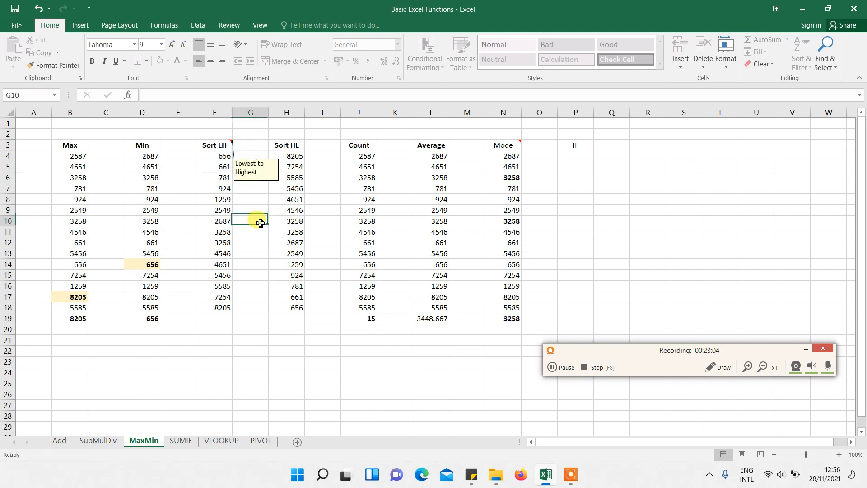
Hide the comment on the Sort LH heading in F3 and display it again
right_click(252, 174)
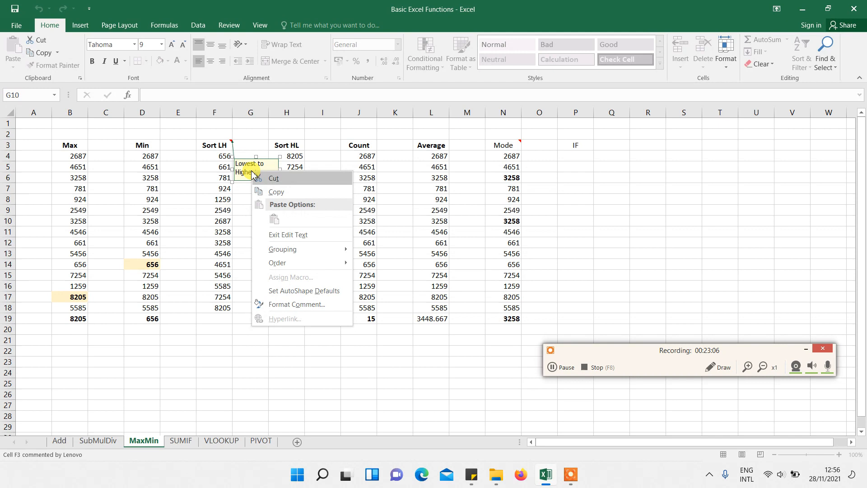
click(222, 144)
right_click(221, 144)
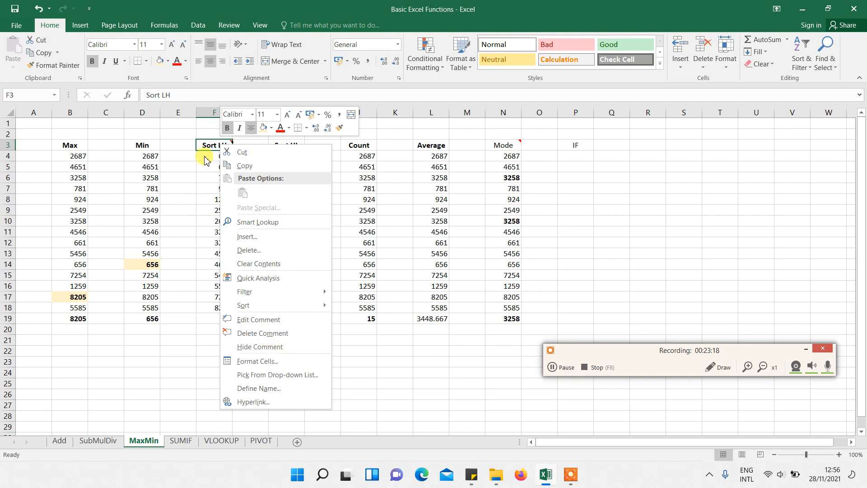
click(262, 346)
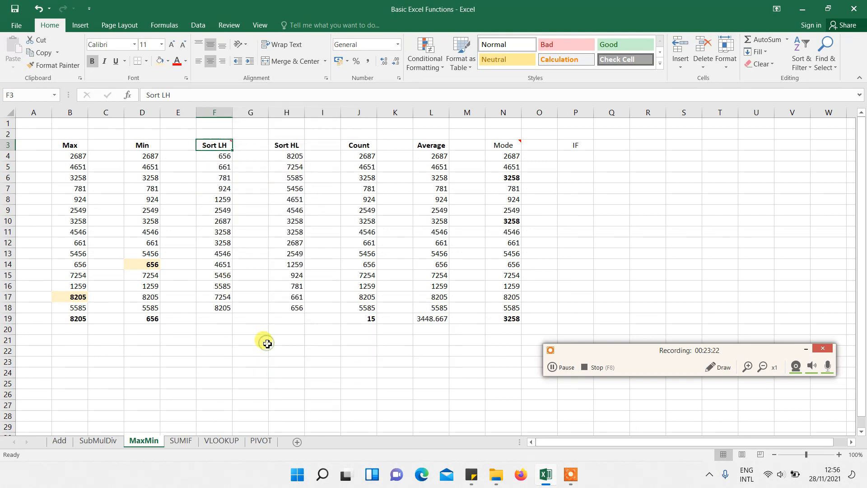
right_click(218, 144)
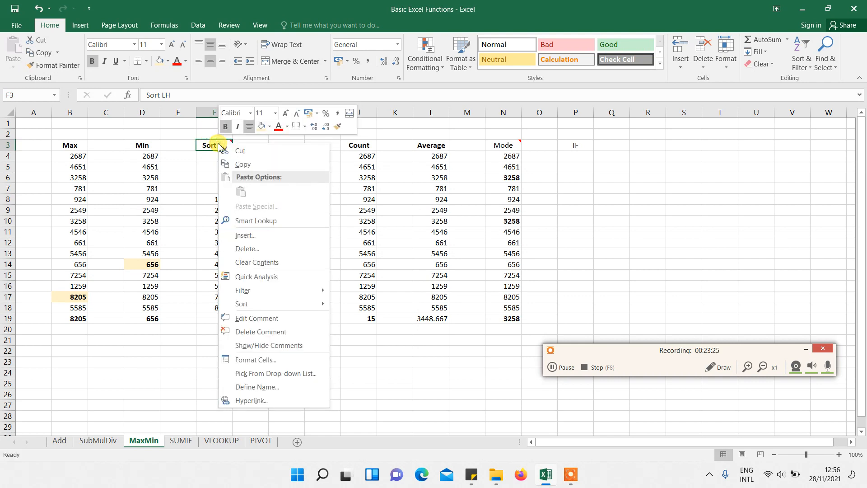
click(277, 345)
click(334, 156)
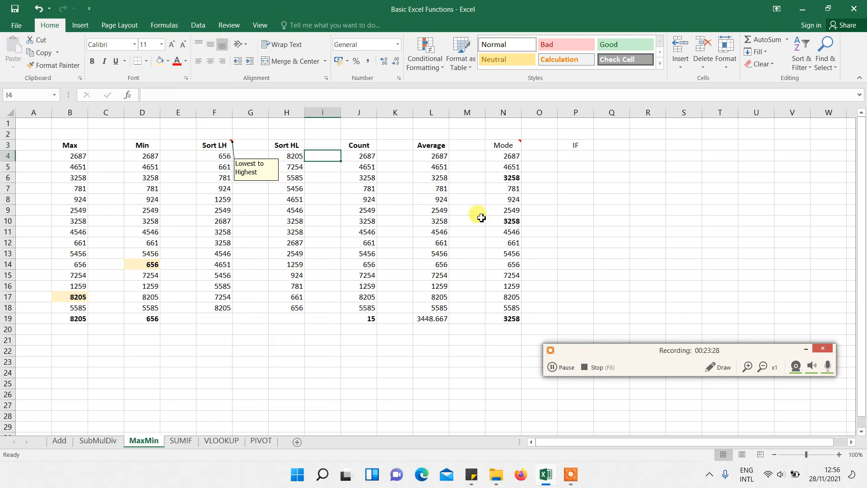
Shade the Count values in J4:J18 with a pale blue fill
click(563, 143)
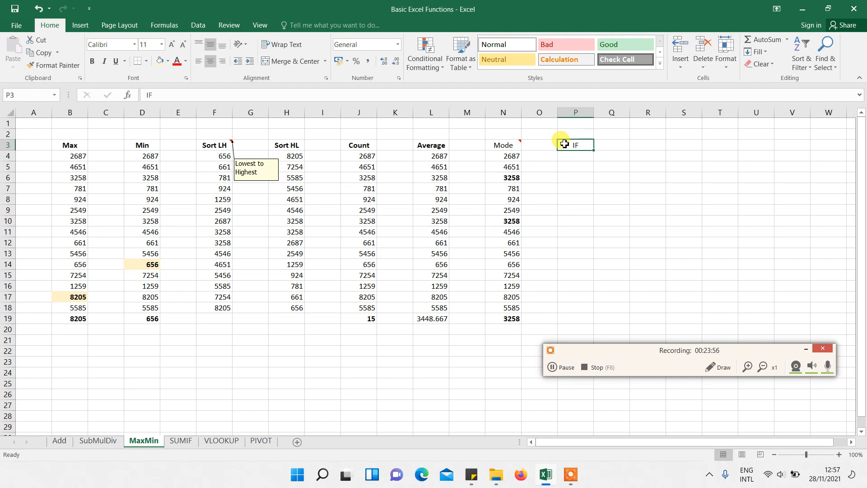
key(Return)
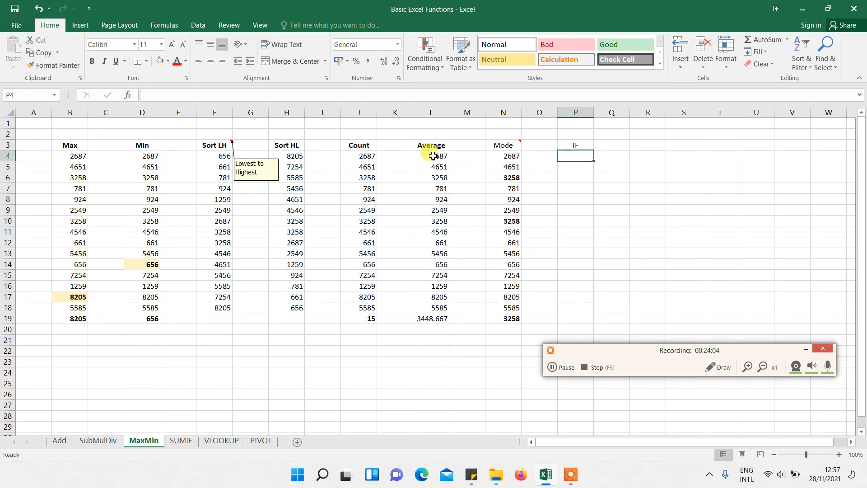
drag(436, 156, 422, 284)
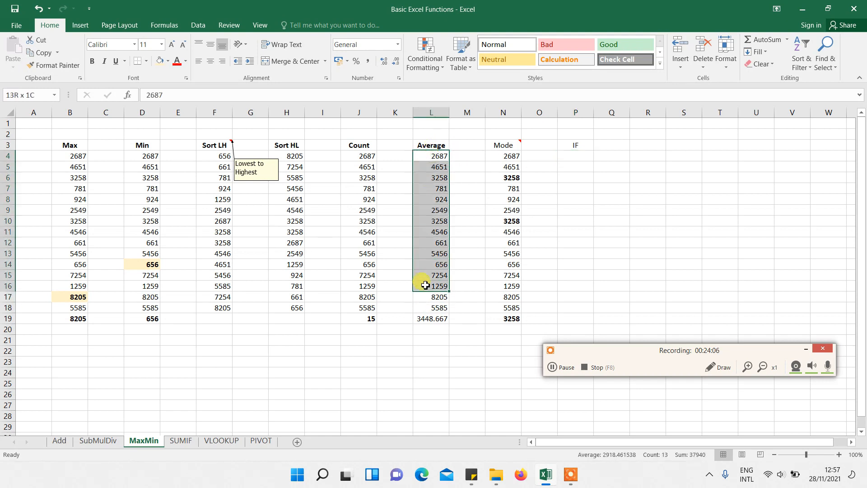
drag(355, 158, 363, 309)
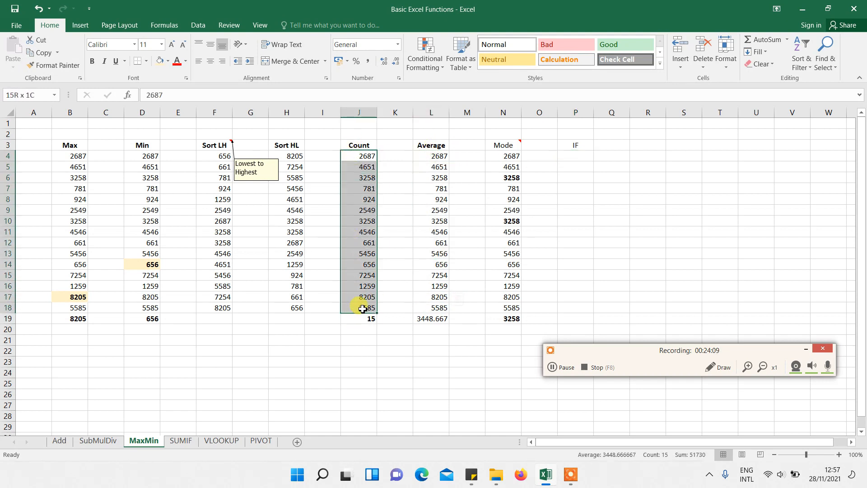
click(167, 62)
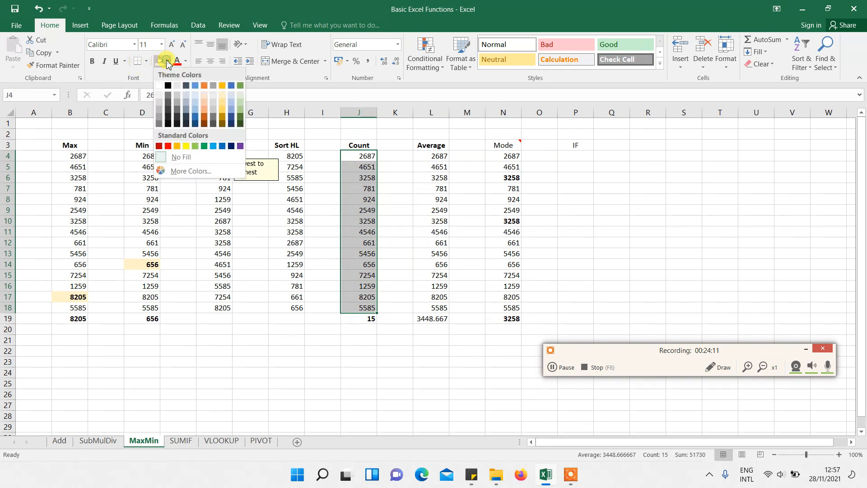
click(195, 105)
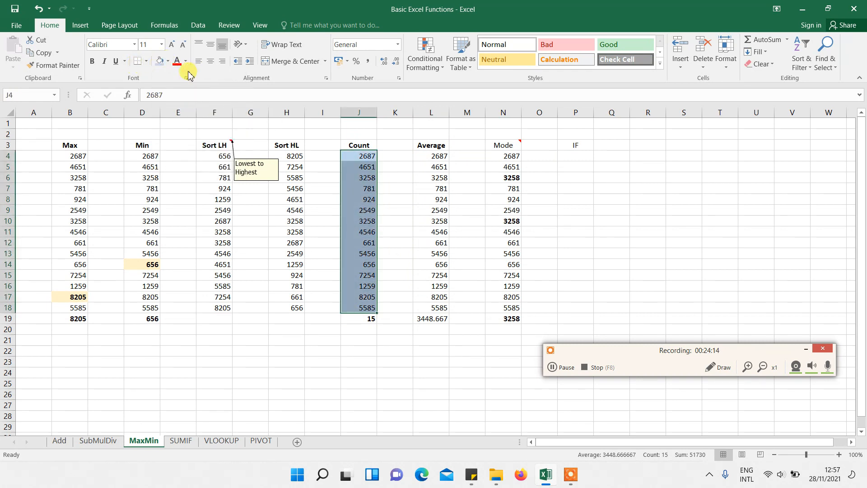
click(167, 62)
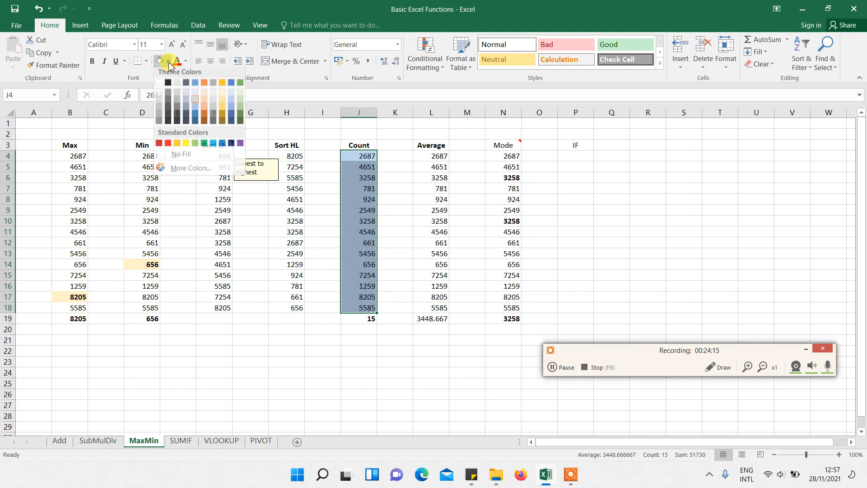
click(231, 99)
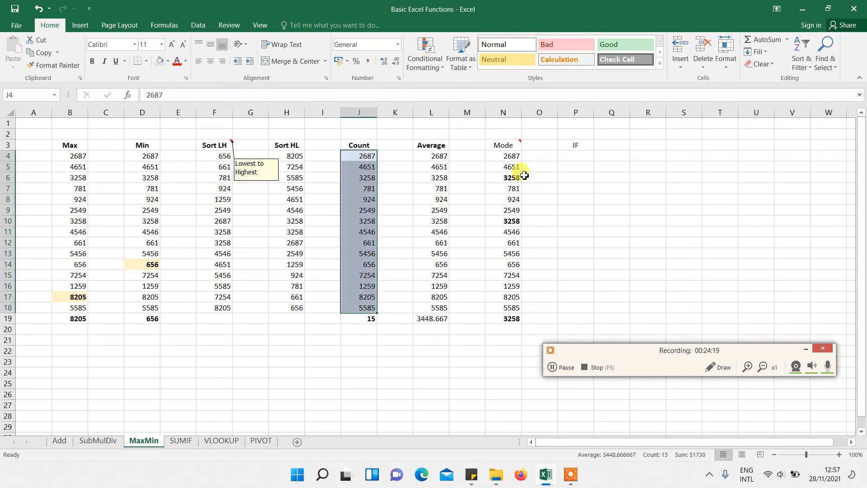
click(573, 158)
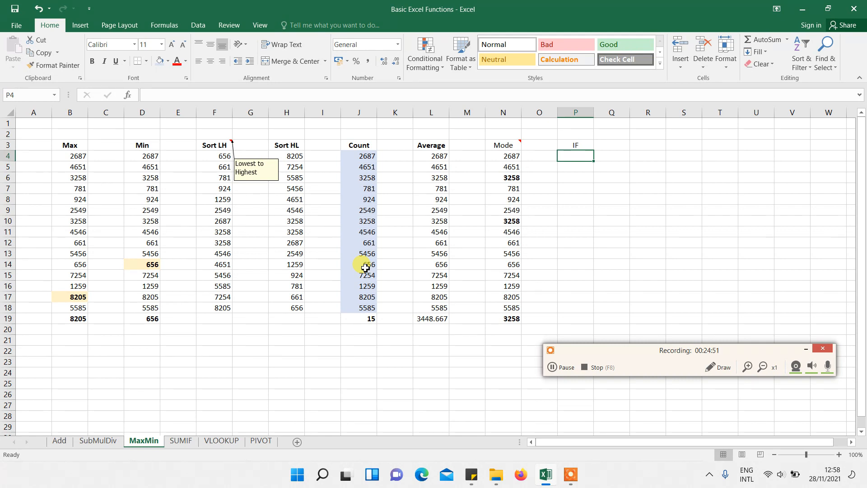
text(=)
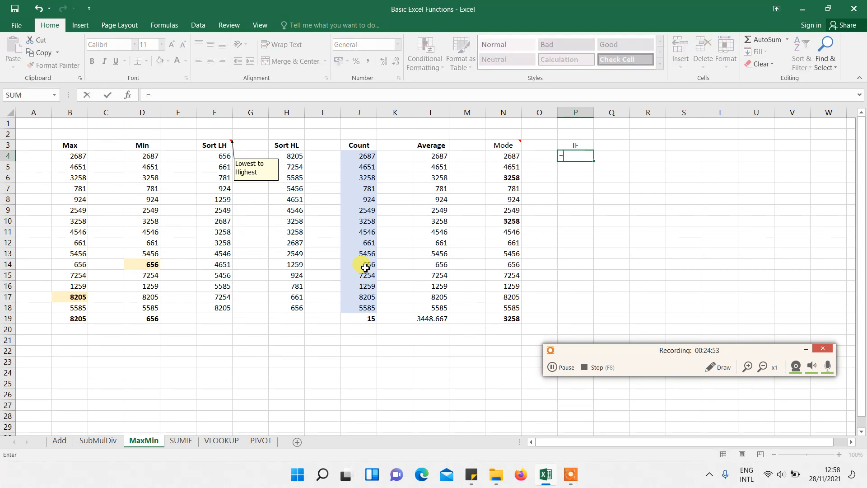
text(if)
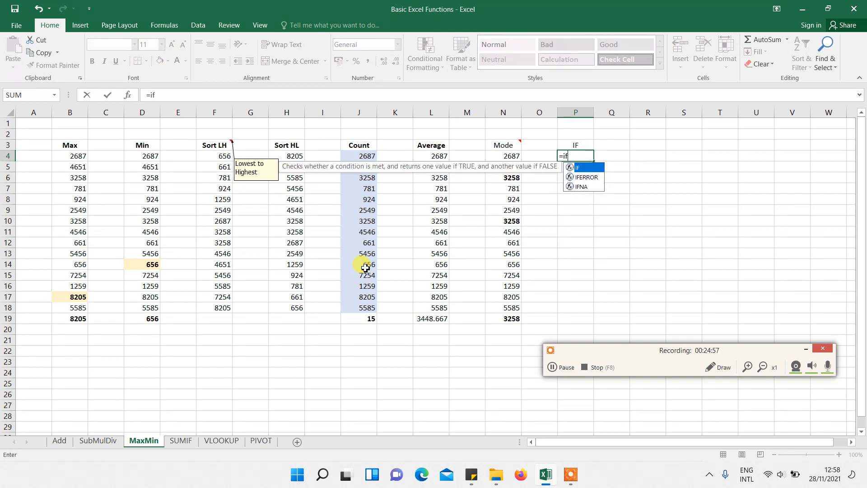
key(Tab)
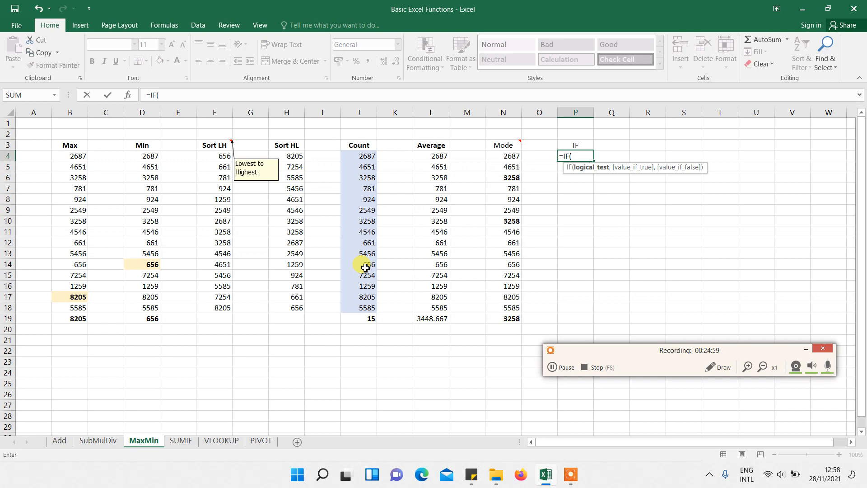
click(349, 155)
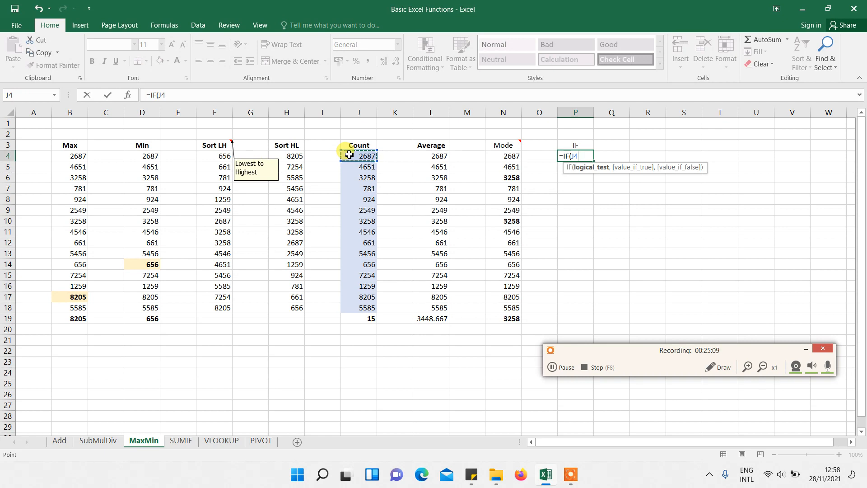
text(>)
key(Escape)
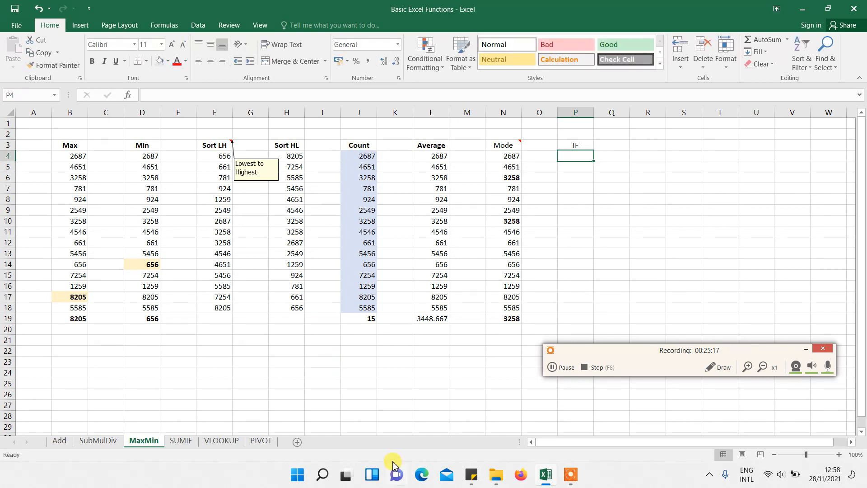
Open the Windows On-Screen Keyboard over the worksheet
click(322, 475)
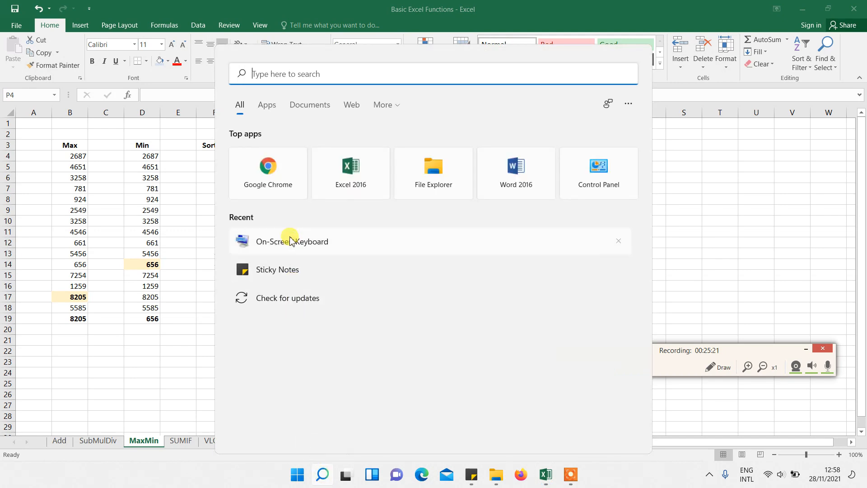
click(289, 242)
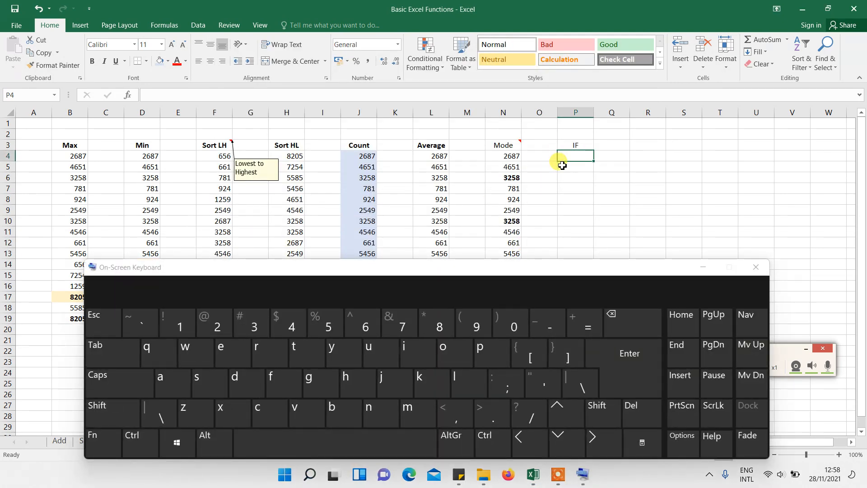
click(580, 320)
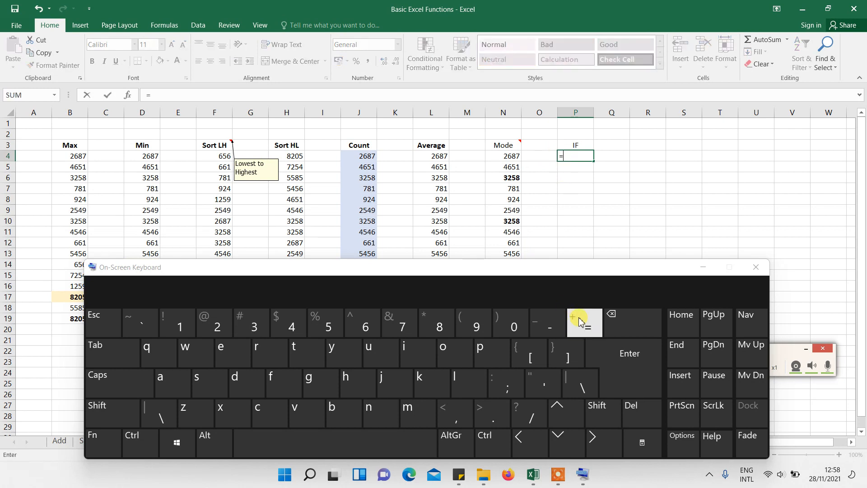
click(360, 156)
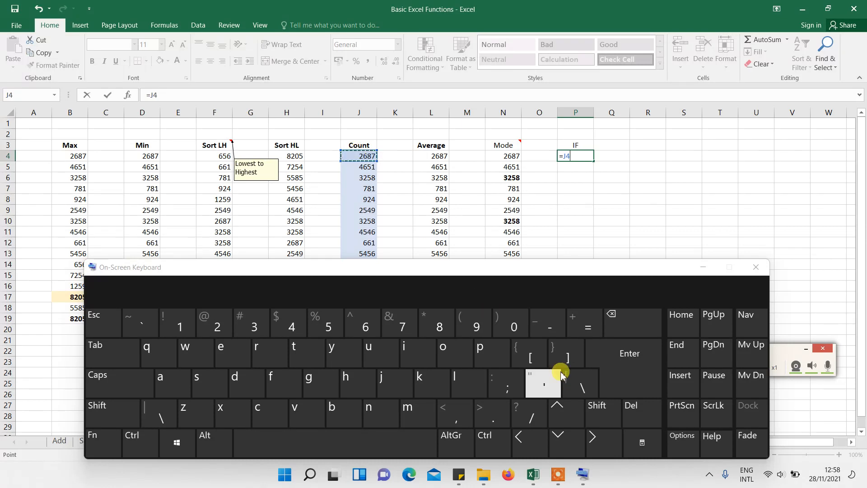
click(598, 445)
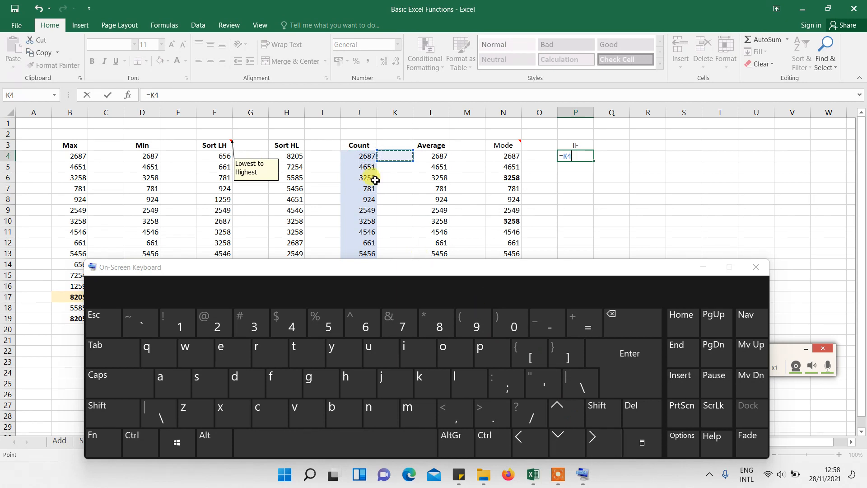
click(359, 156)
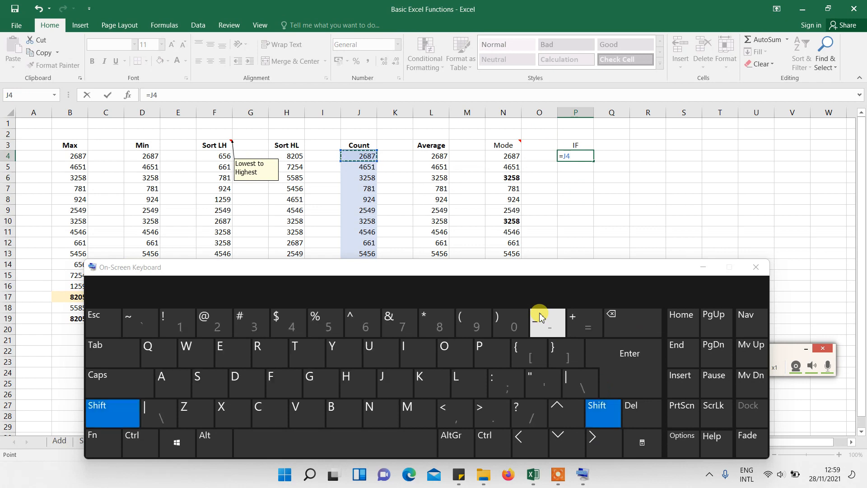
text(>)
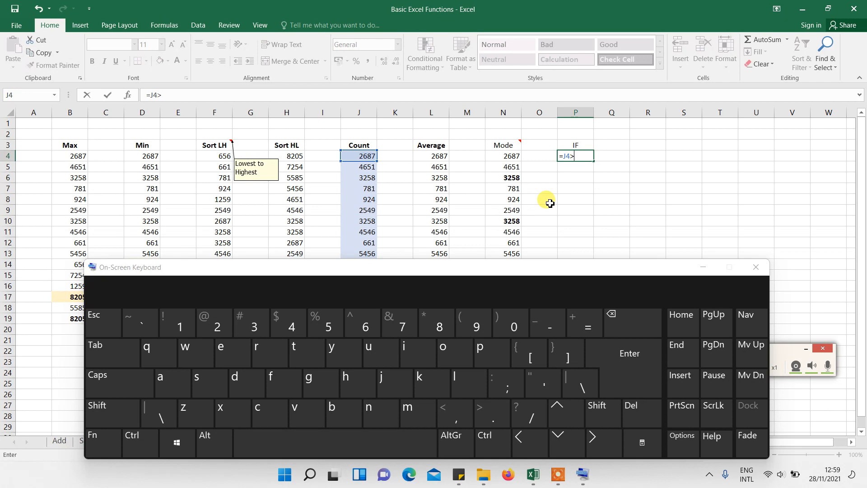
key(Escape)
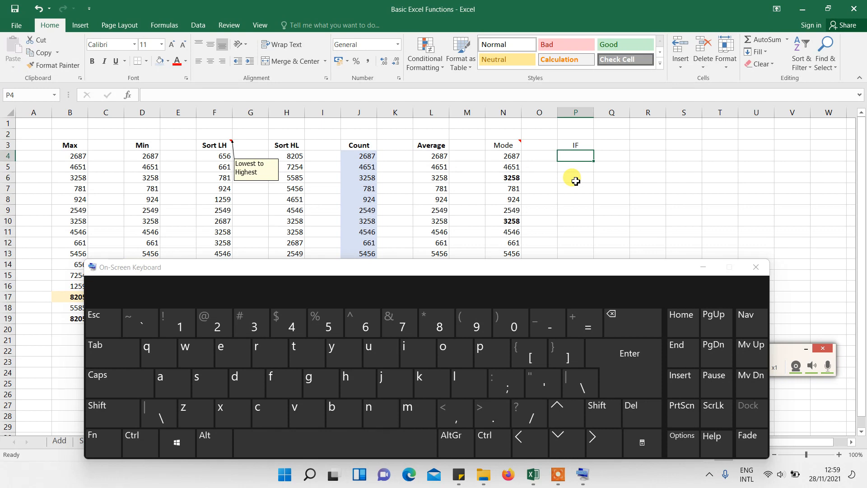
Start an IF formula in P4 with the logical test J4>1000, and close the On-Screen Keyboard
text(=if)
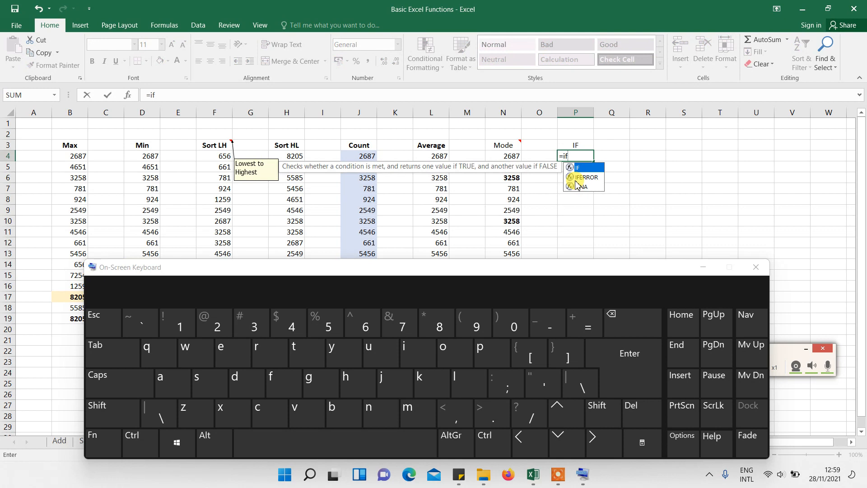
key(Tab)
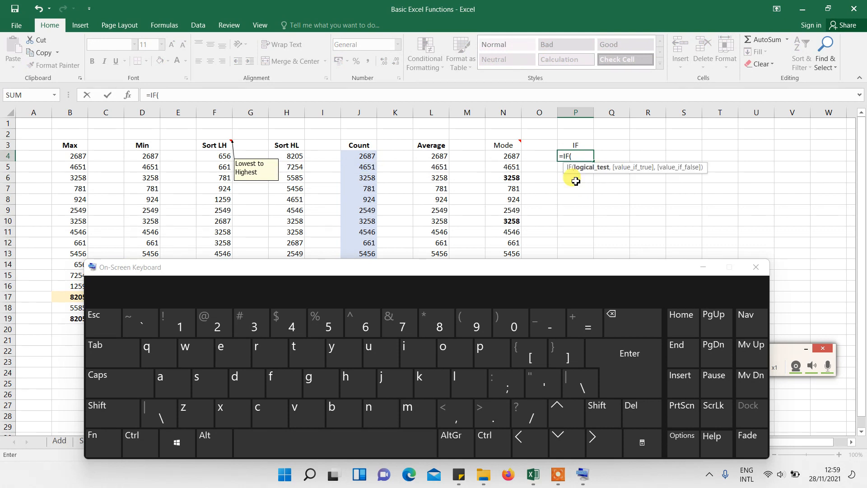
click(352, 156)
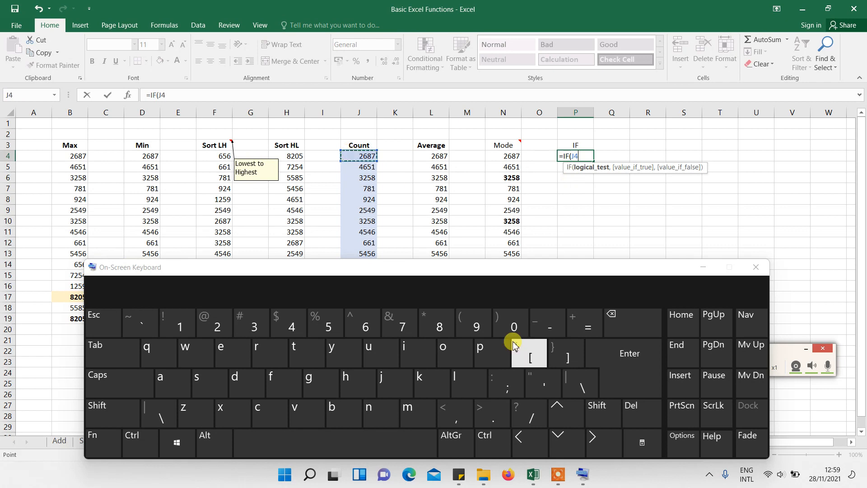
click(601, 443)
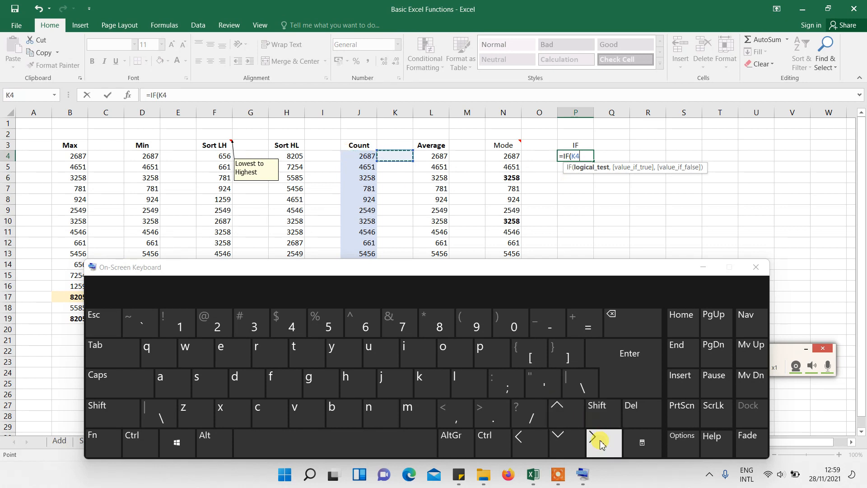
click(358, 156)
text(>)
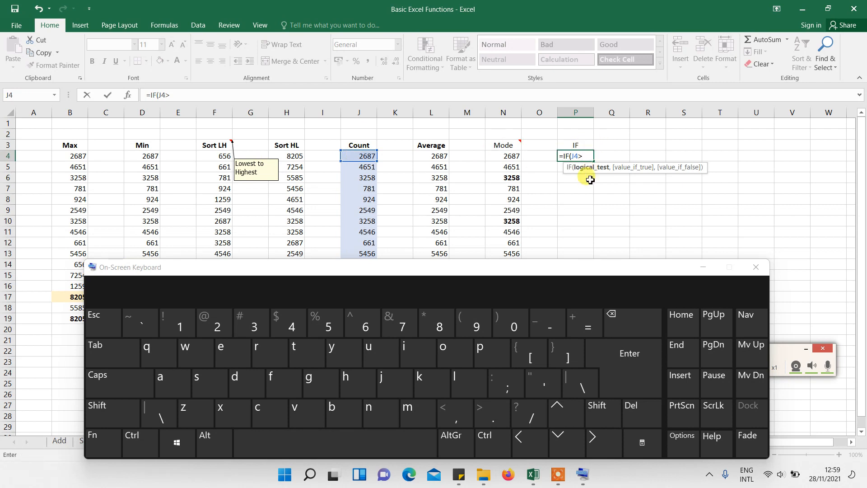
text(1000,)
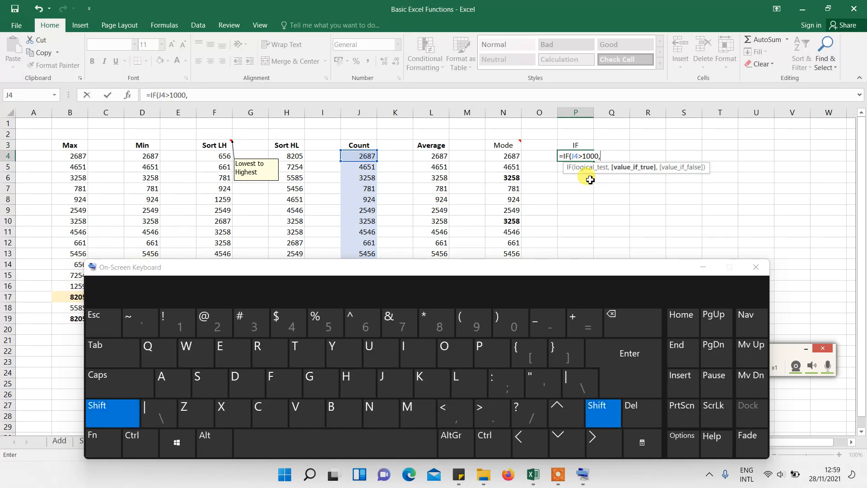
text(")
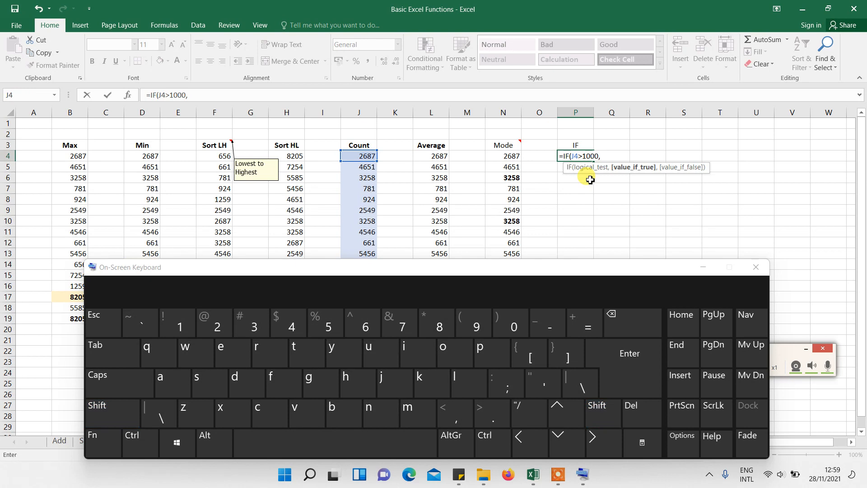
click(757, 270)
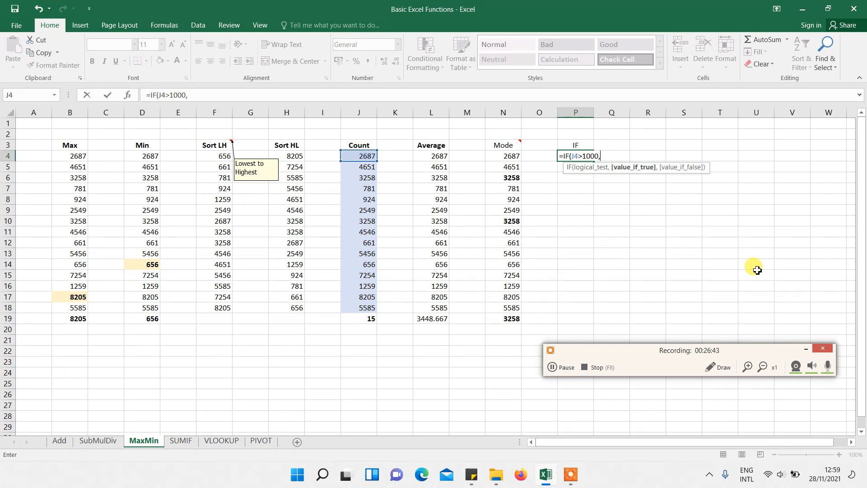
Complete the P4 formula to return "Yes" if true and "No" if false, giving =IF(J4>1000,"Yes","No")
text(Yes)
click(604, 156)
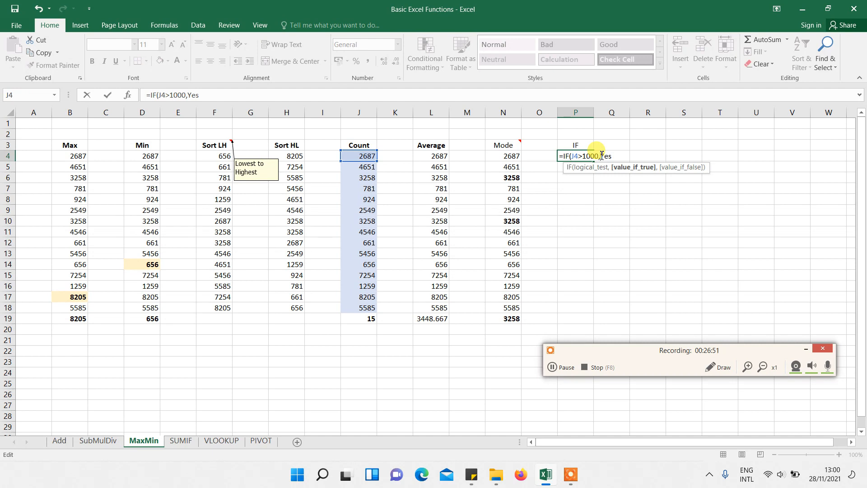
text("")
key(BackSpace)
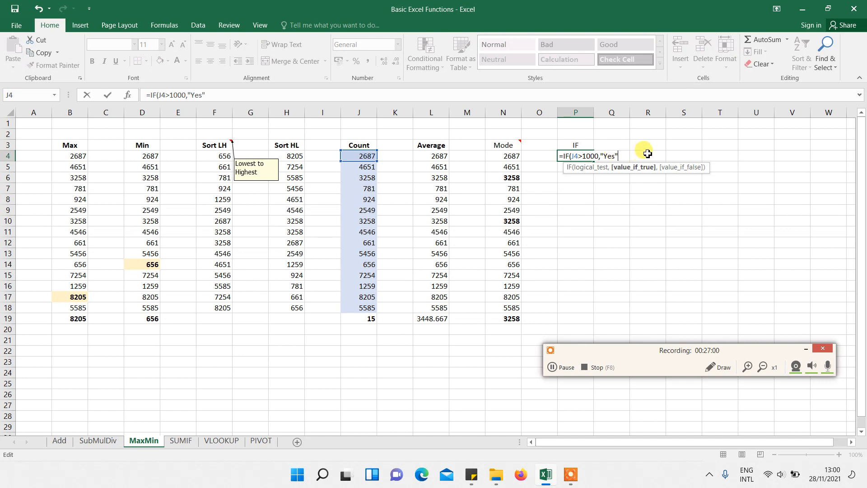
text(,)
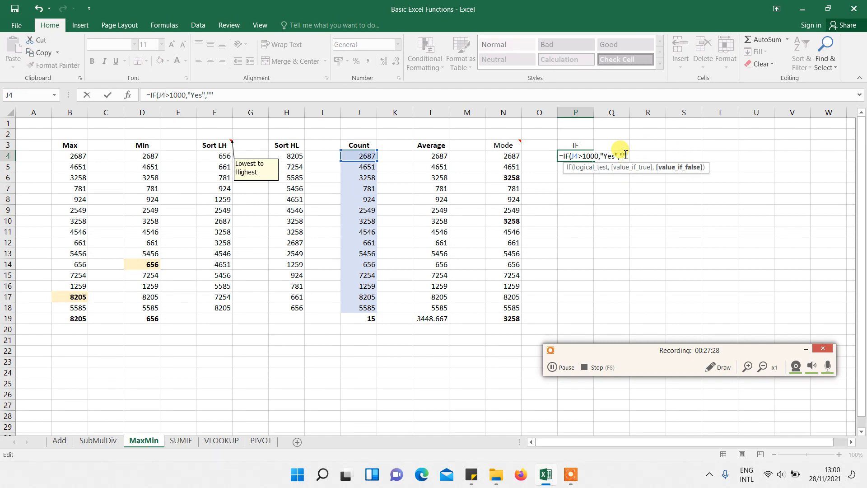
text(No)
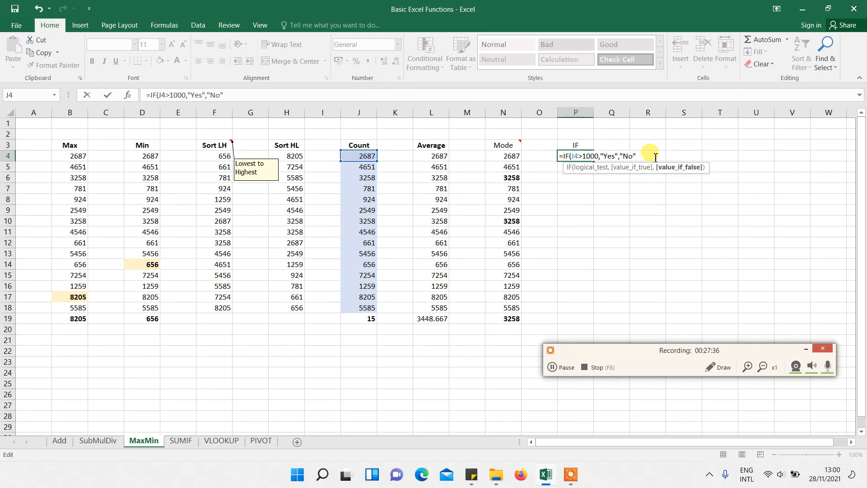
text())
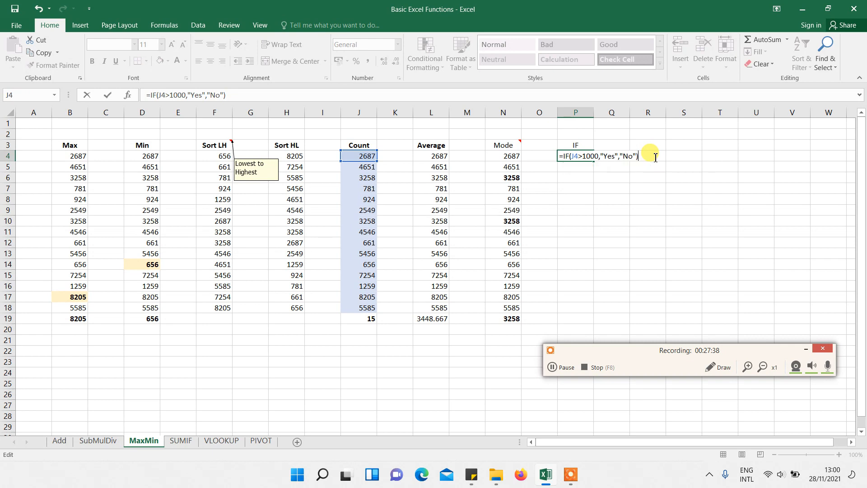
key(Return)
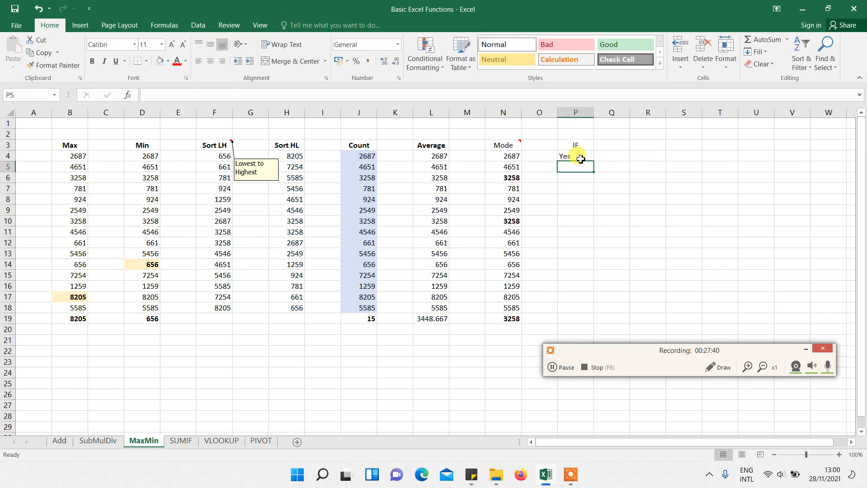
Center the IF result in P4 horizontally and align it to the middle vertically
click(579, 159)
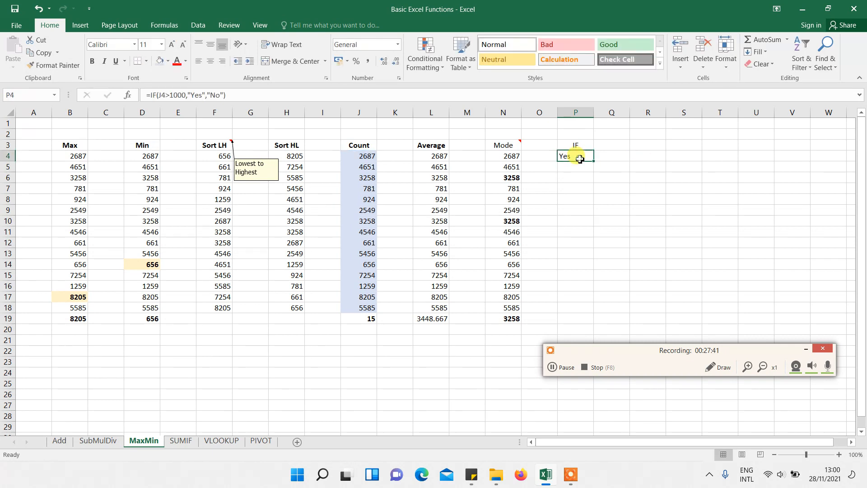
click(365, 158)
click(570, 157)
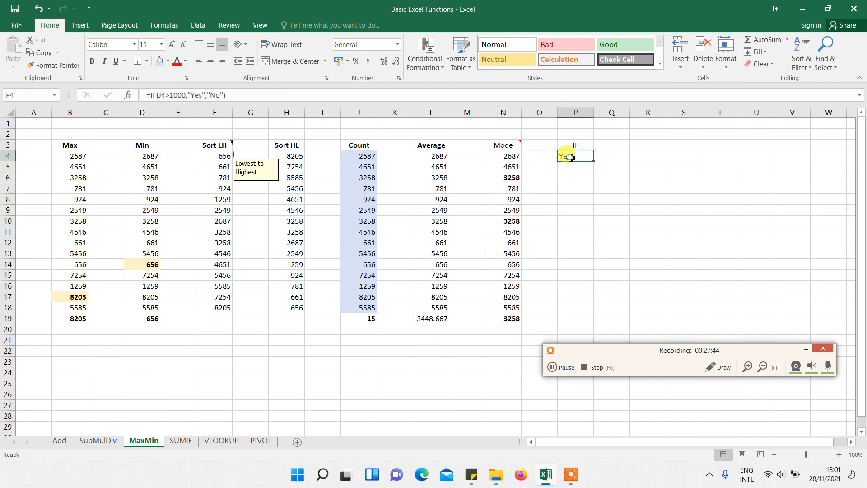
click(210, 44)
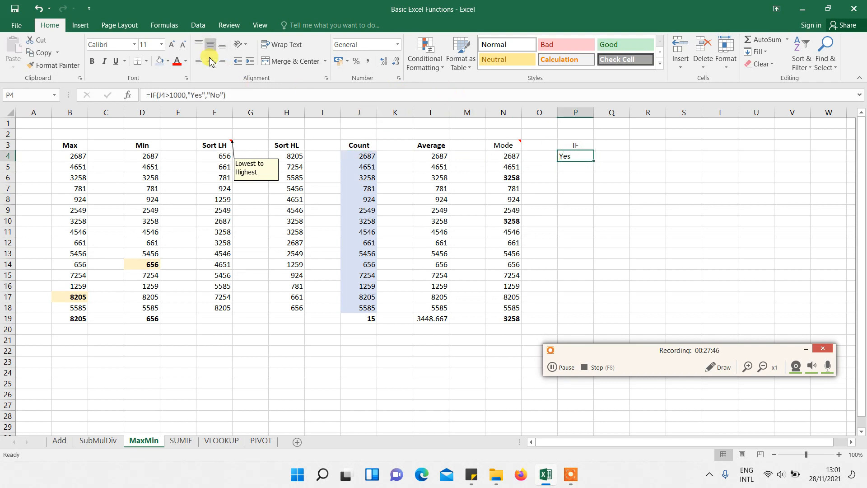
click(210, 62)
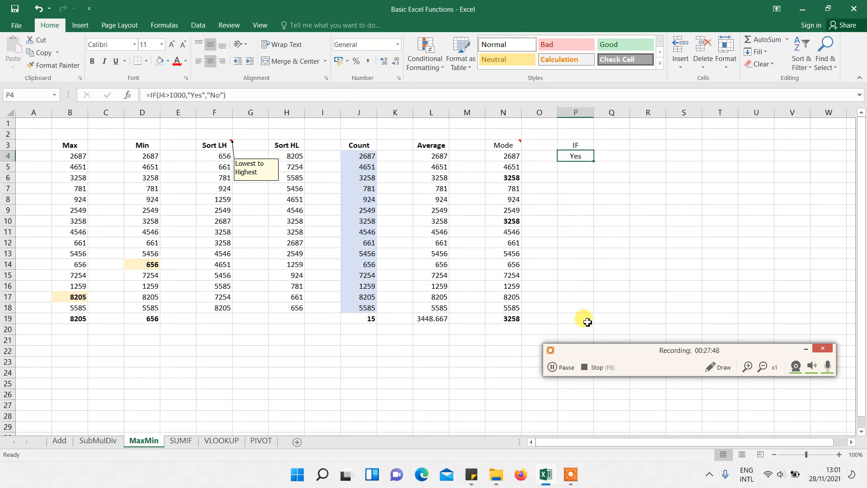
Fill the IF formula from P4 down through P18
click(585, 307)
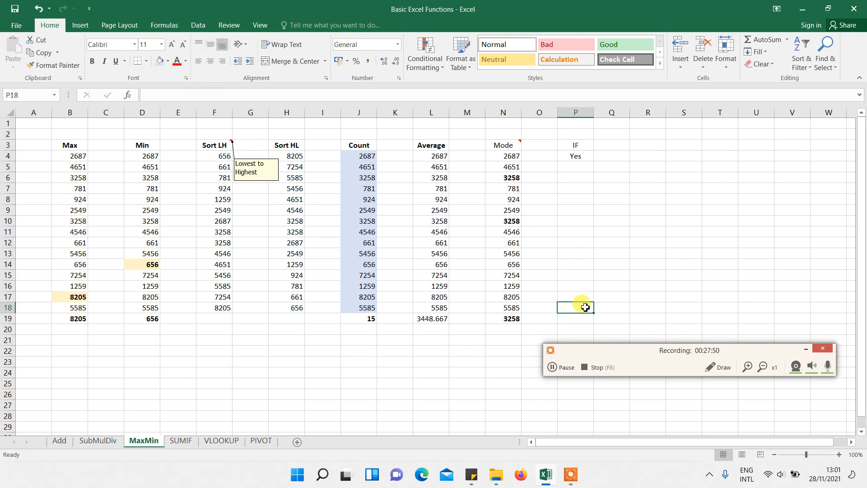
click(577, 158)
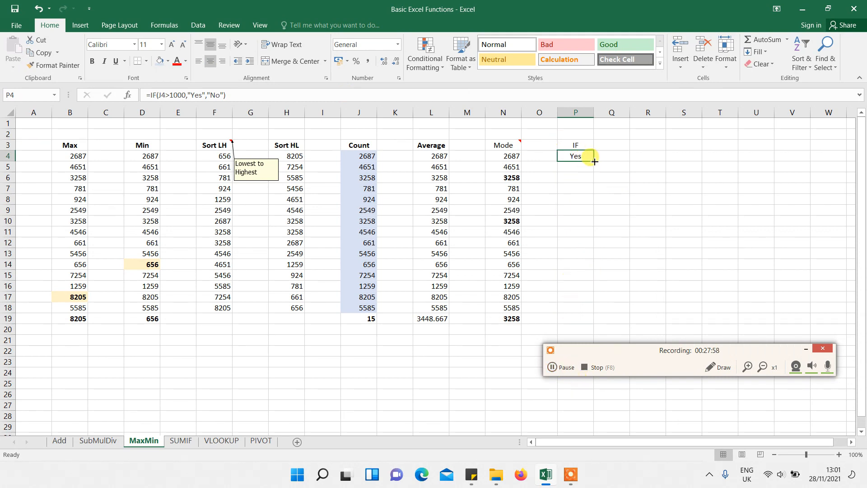
drag(594, 161, 590, 312)
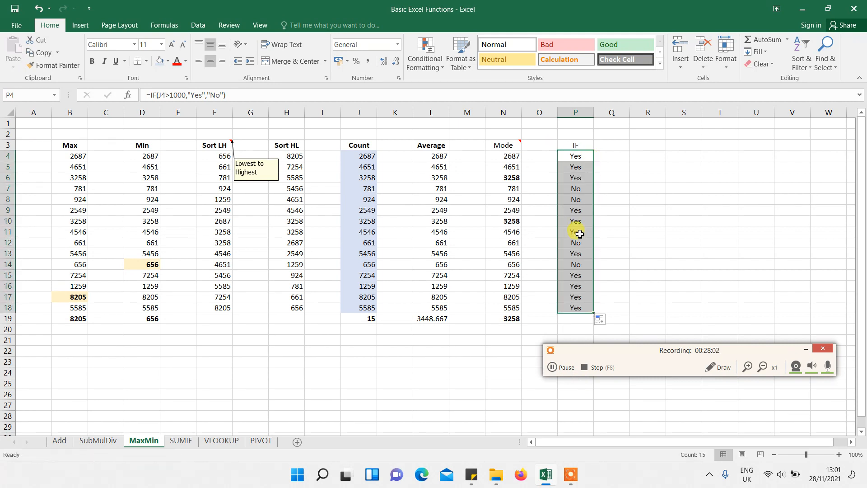
Check the IF results in P4, P6, P7 and P8 against the Count values in column J
click(575, 177)
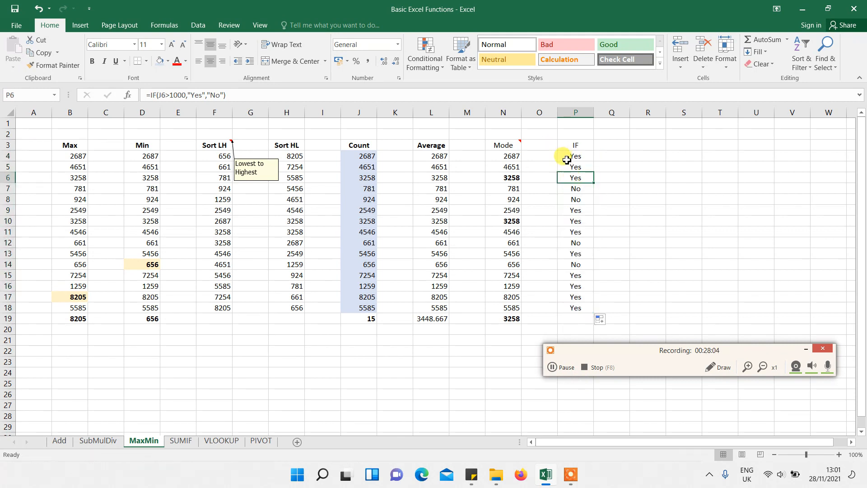
click(363, 180)
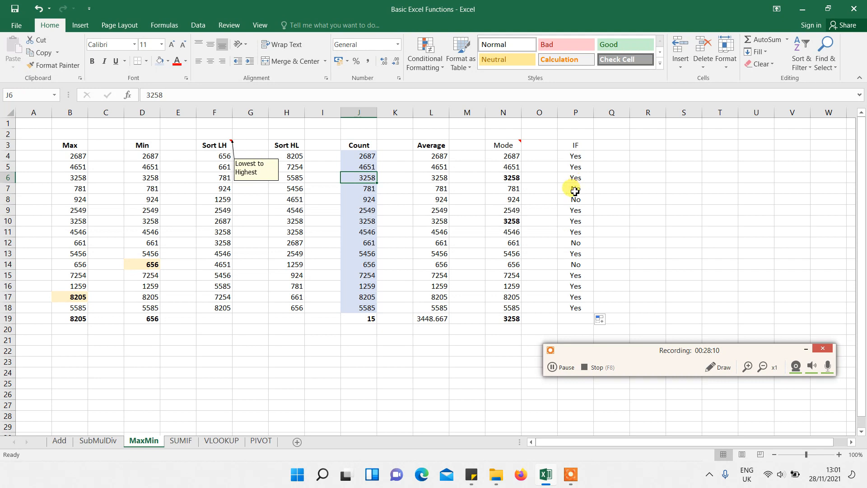
click(579, 188)
click(572, 199)
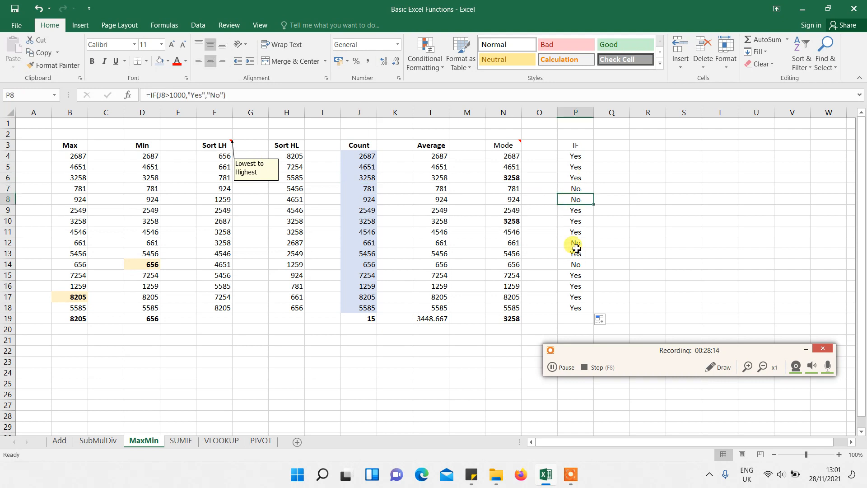
click(576, 158)
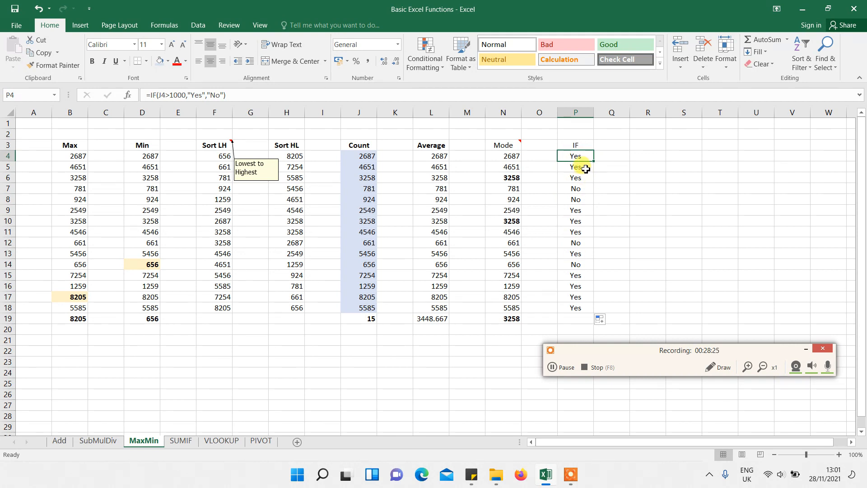
Clear the IF results in P5:P18 and refill the formula from P4 down through P18
drag(586, 169, 587, 309)
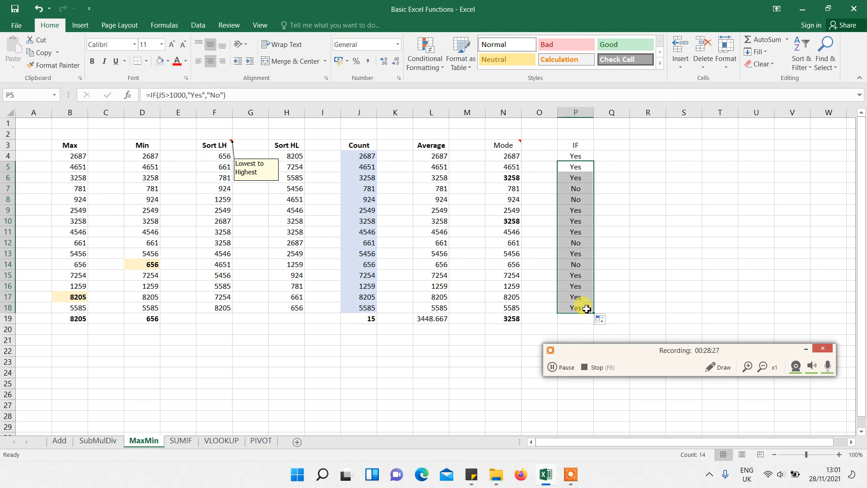
key(Delete)
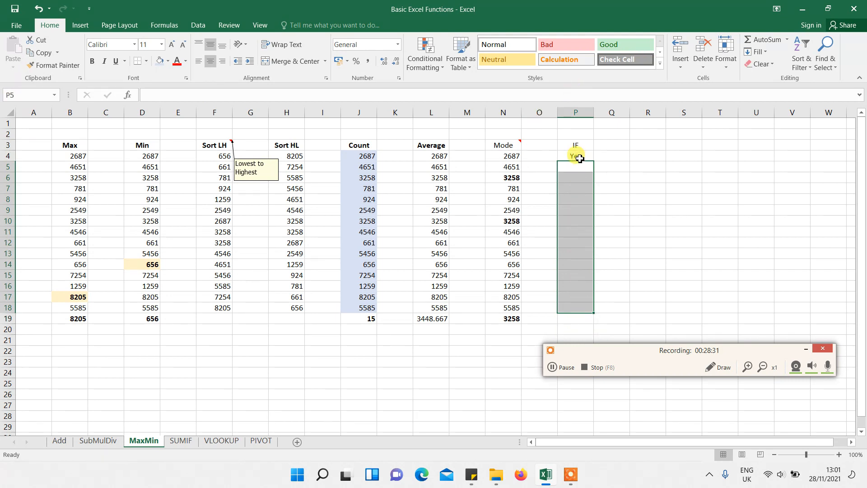
click(581, 158)
drag(596, 163, 586, 315)
click(606, 211)
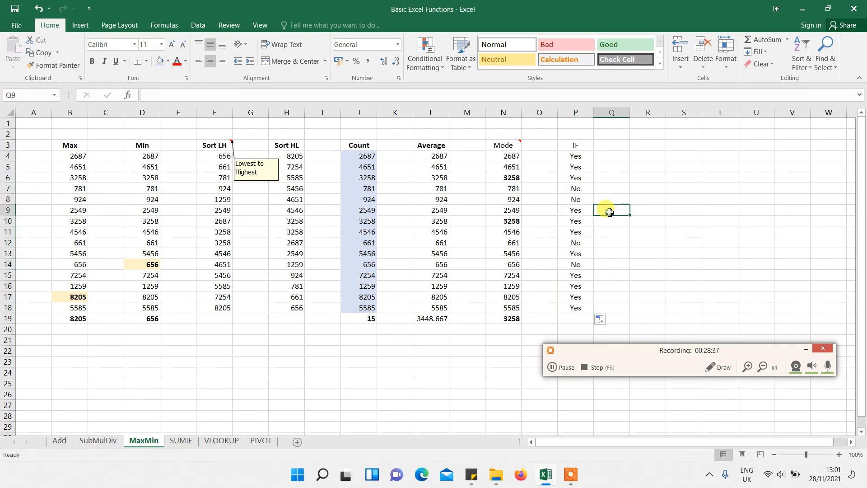
Clear P5:P18, select the range from P18 up to P4, and copy the IF formula through it with Fill Down
drag(574, 166, 577, 310)
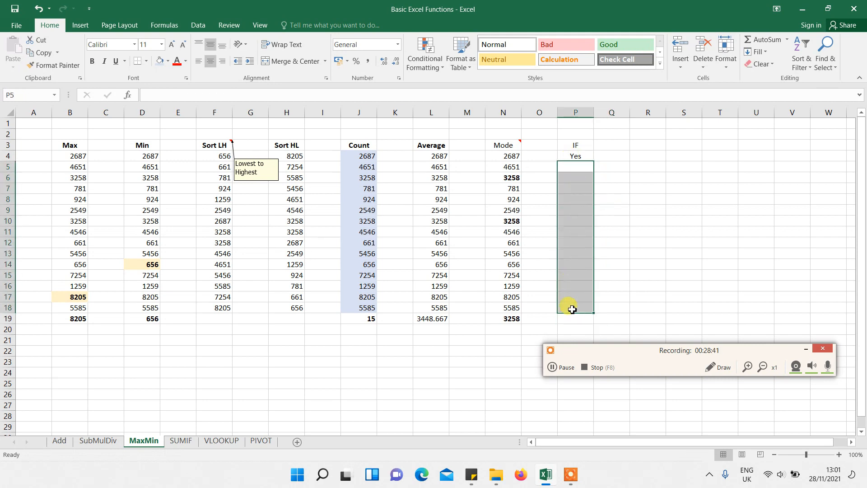
key(Delete)
click(568, 307)
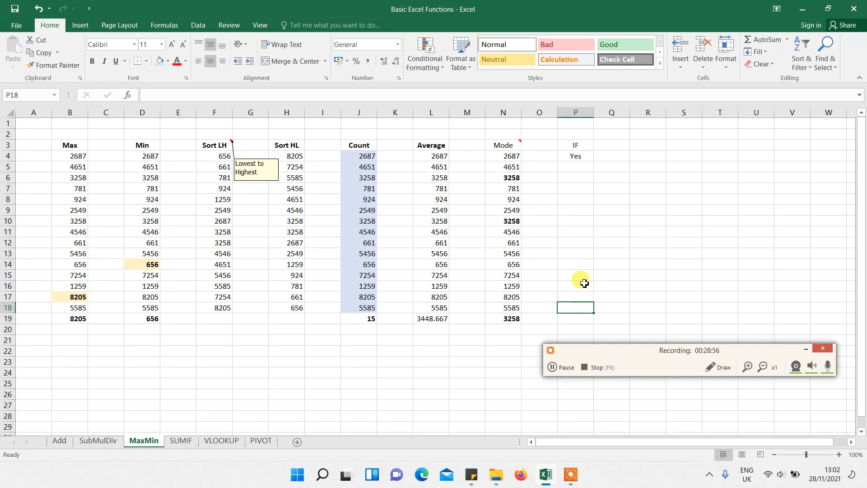
key(ctrl+shift+Up)
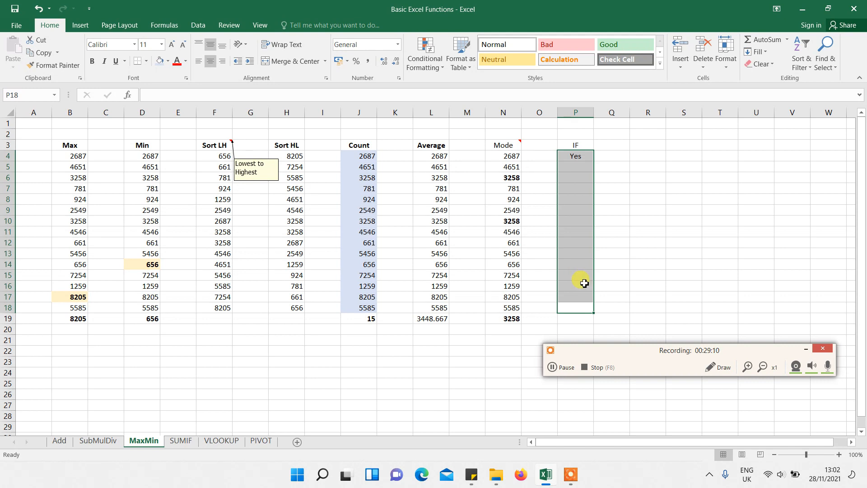
key(ctrl+d)
click(572, 222)
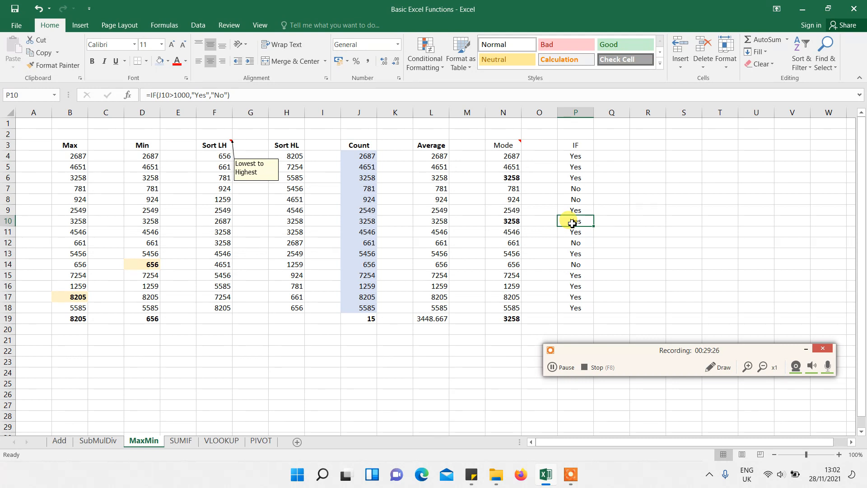
Make the Mode header in N3 bold and select the IF header in P3
click(510, 144)
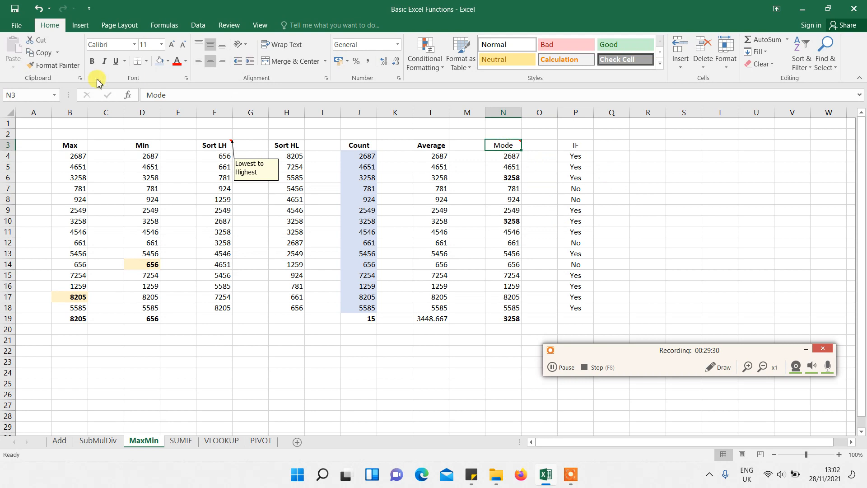
click(92, 63)
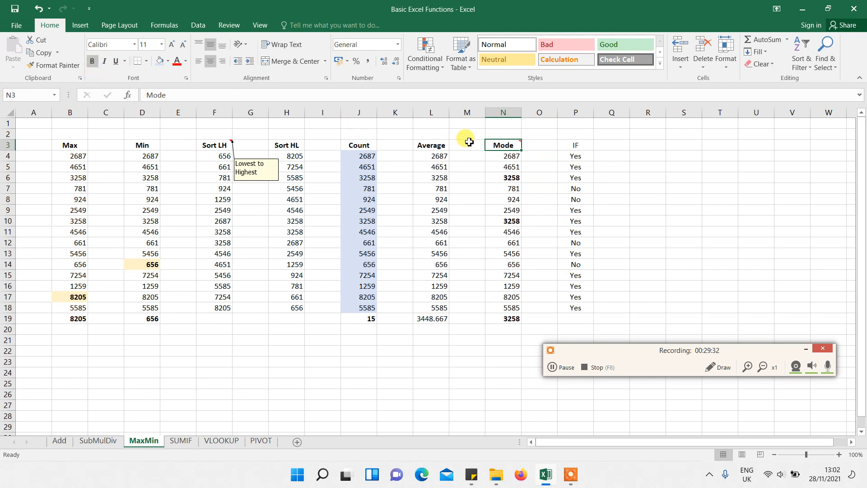
click(574, 147)
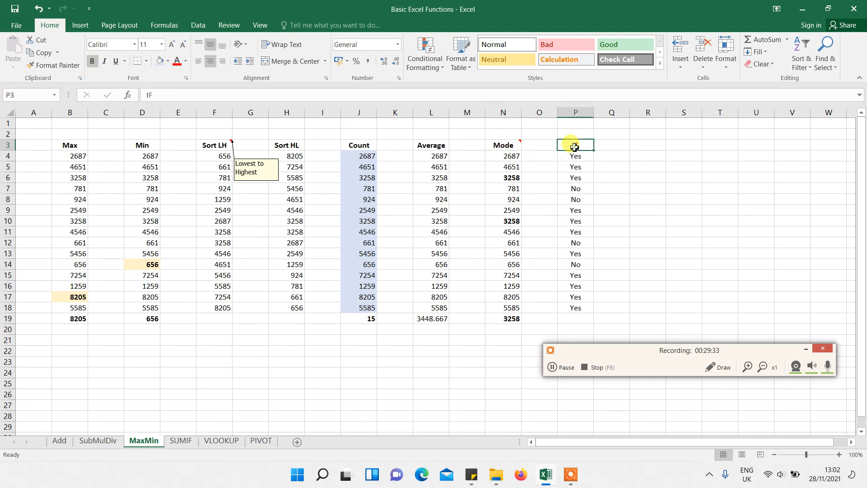
Open the SUMIF worksheet and select a product in the Product Name column
click(93, 61)
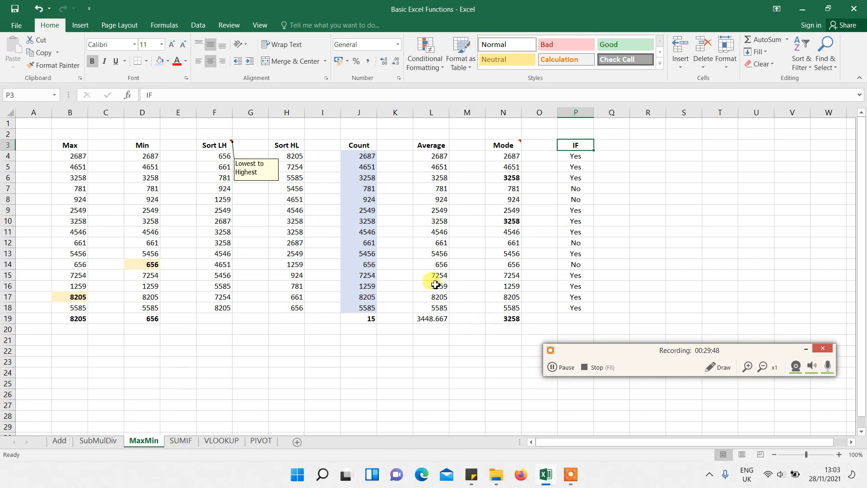
click(178, 442)
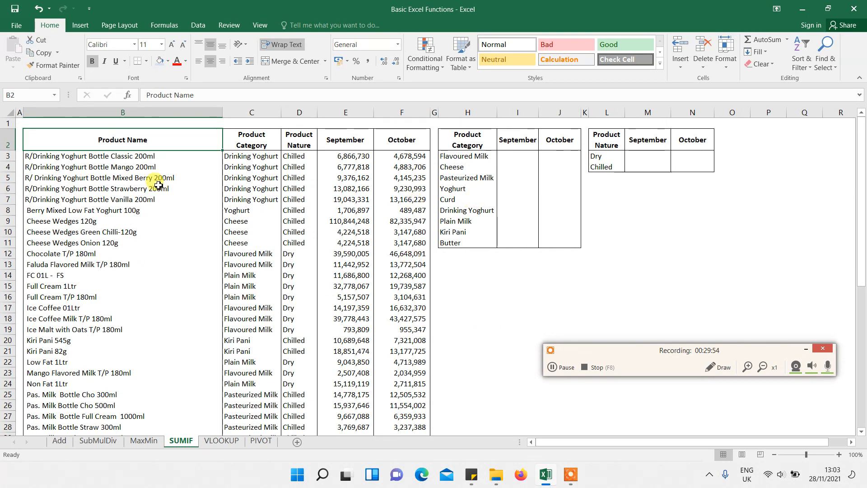
click(98, 185)
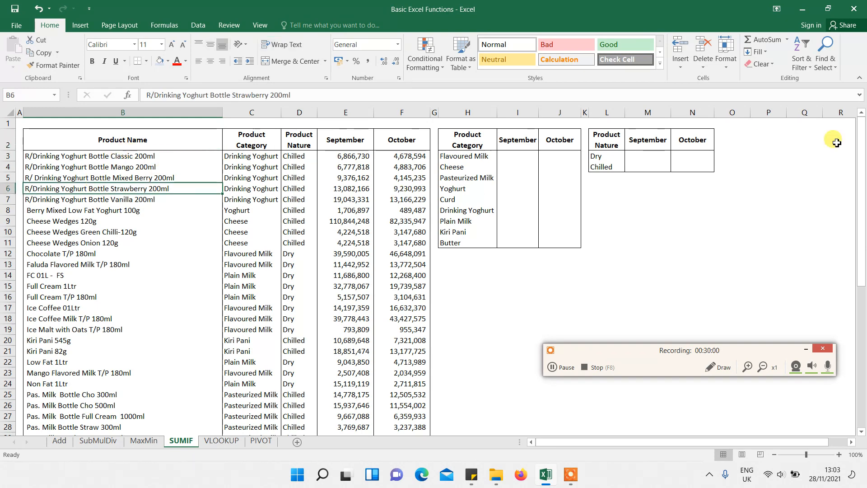
Examine the September and October figures for the products in the main table
mouse_move(860, 138)
mouse_down()
mouse_move(847, 363)
mouse_move(863, 319)
mouse_move(861, 129)
mouse_up()
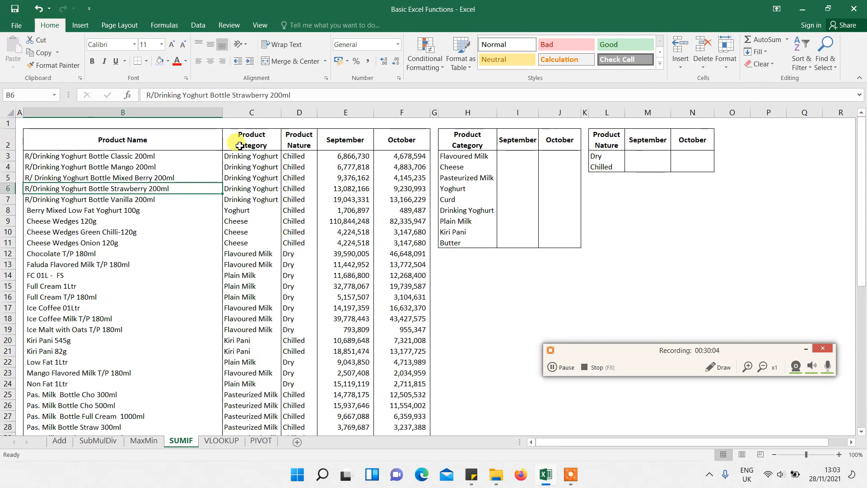
click(352, 190)
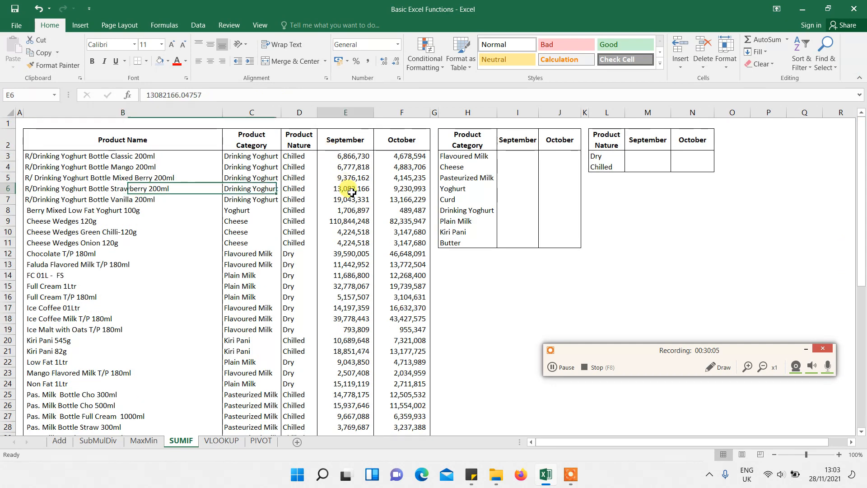
click(343, 268)
click(382, 243)
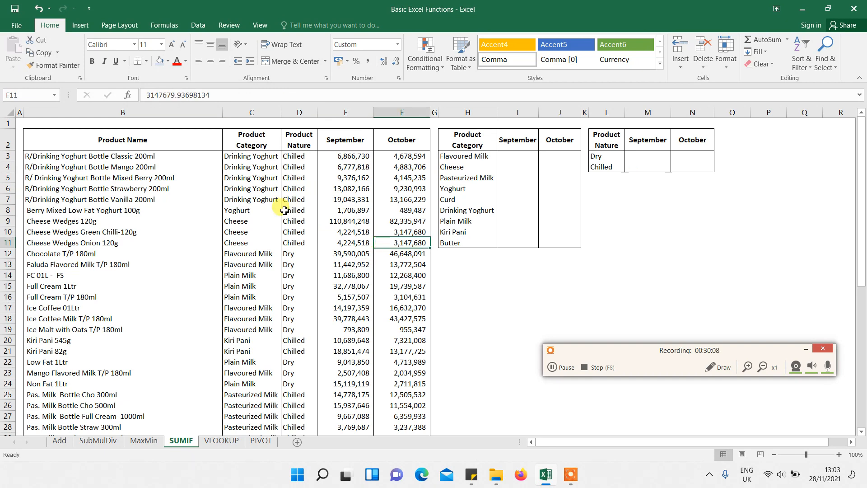
click(341, 180)
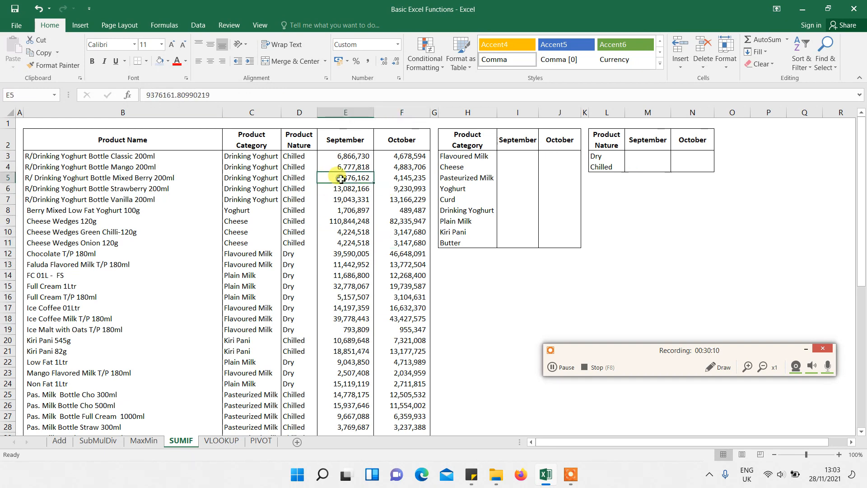
click(391, 179)
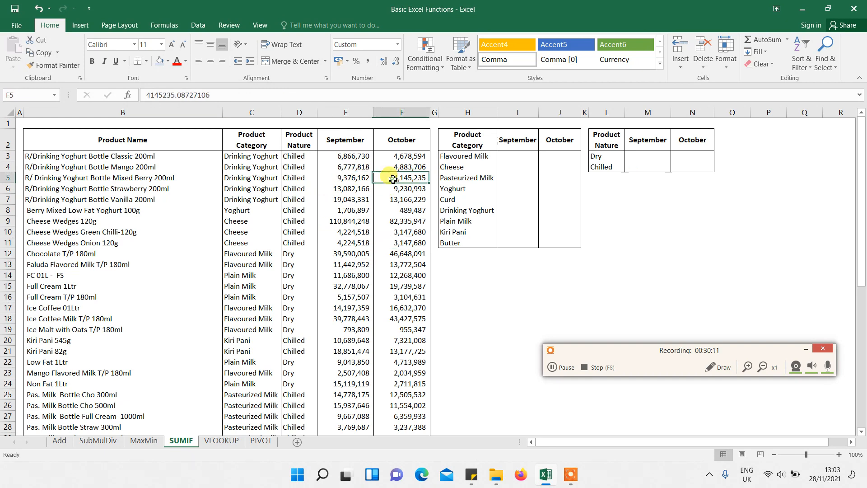
click(345, 252)
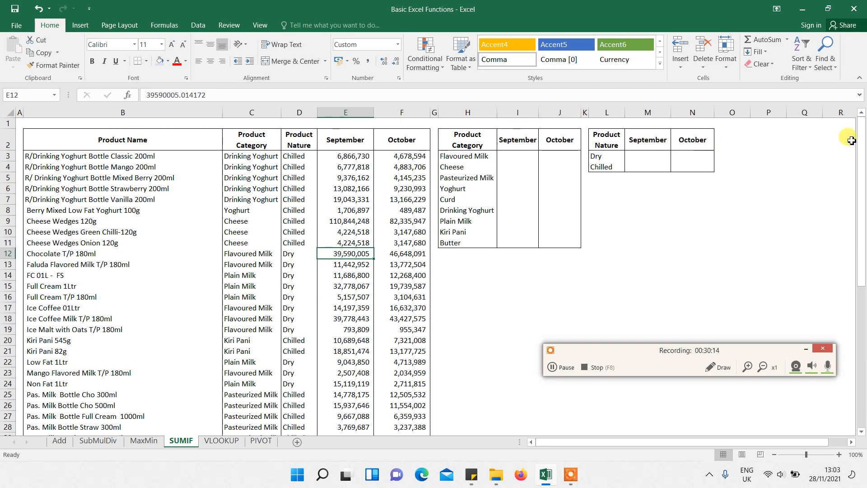
drag(863, 149, 864, 88)
drag(862, 44, 862, 22)
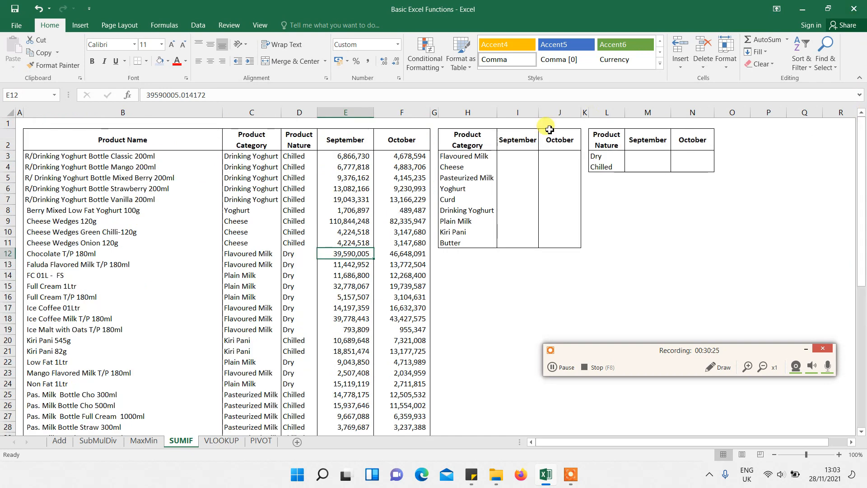
click(130, 219)
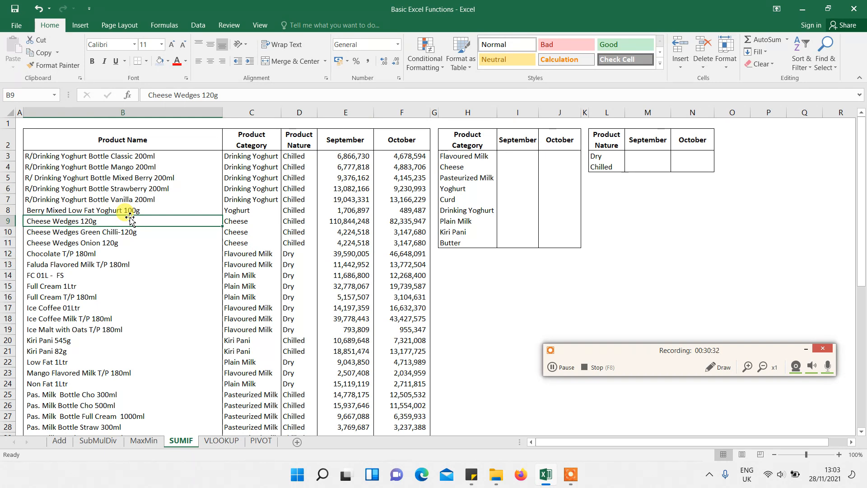
click(327, 232)
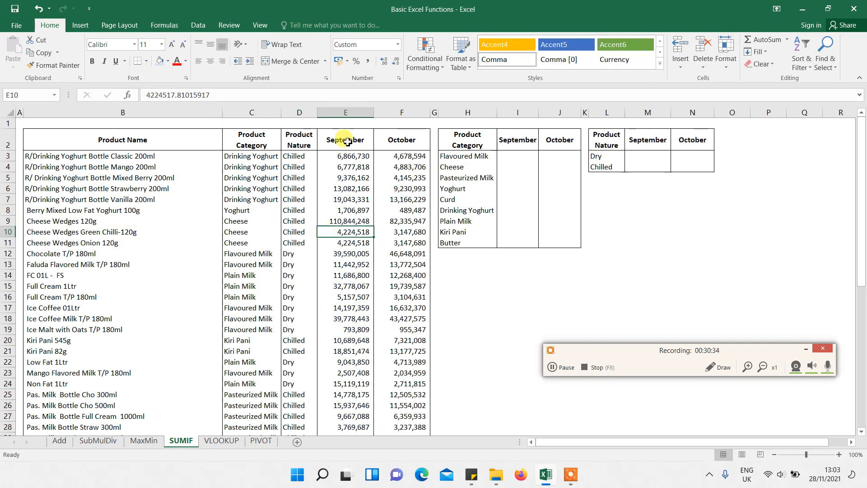
click(397, 309)
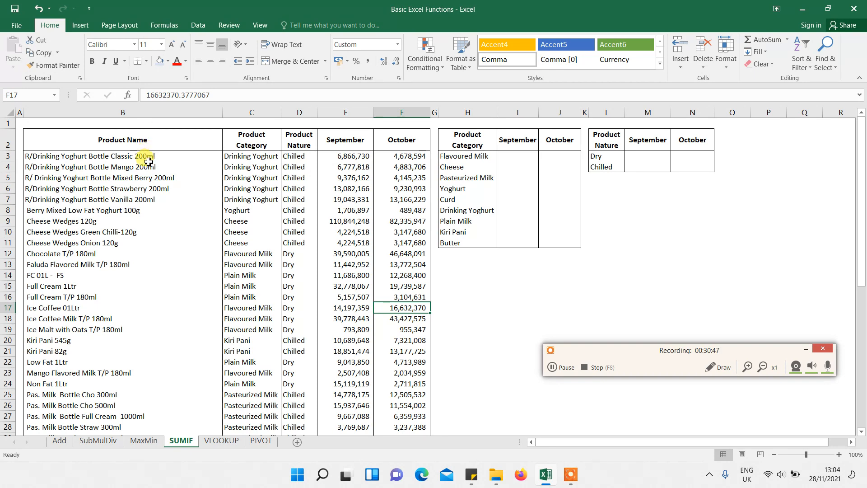
key(Down)
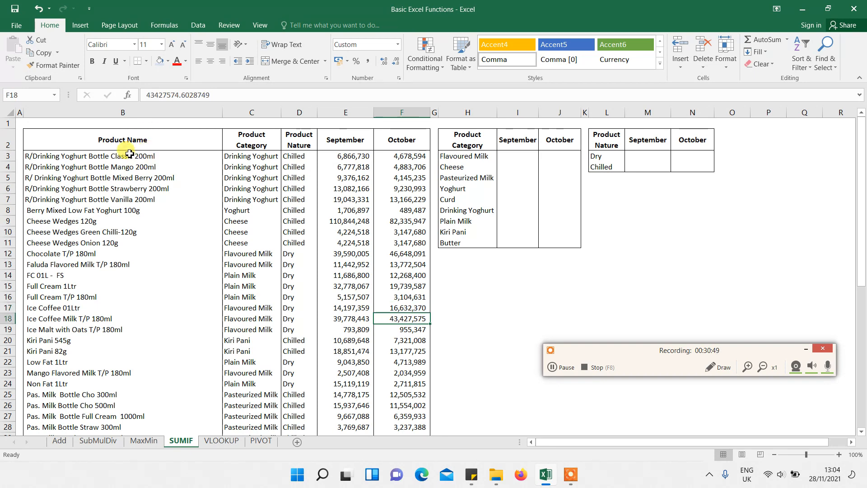
Look through the Product Name column from the first product towards the end of the list and back up
click(130, 155)
key(Down)
key(Down)
key(Down)
key(Down)
key(Down)
key(Down)
key(Down)
key(Down)
key(Down)
key(Down)
key(Down)
key(Down)
key(Down)
key(Down)
key(Down)
key(Down)
key(Down)
key(Down)
key(Down)
key(Down)
key(Down)
key(Down)
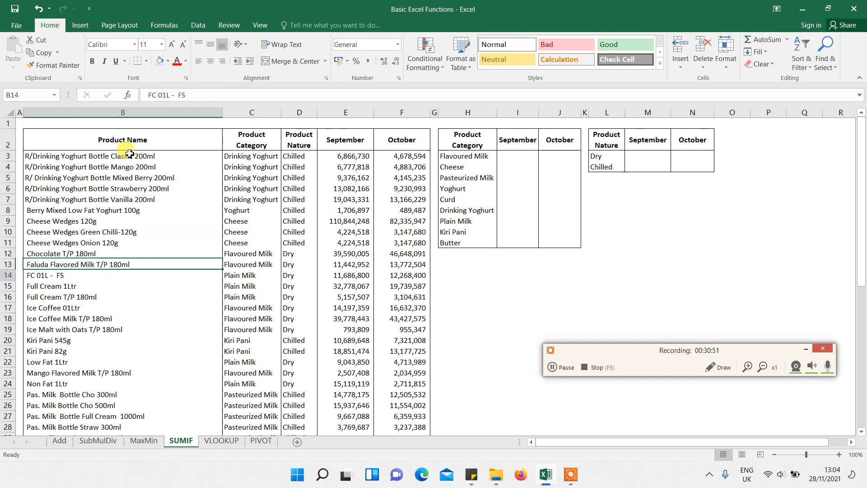
key(Up)
key(Up)
key(Up)
key(Up)
key(Up)
key(Up)
key(Up)
key(Up)
key(Up)
key(Up)
key(Up)
key(Up)
key(Up)
key(Up)
key(Up)
key(Up)
key(Up)
key(Up)
key(Up)
key(Up)
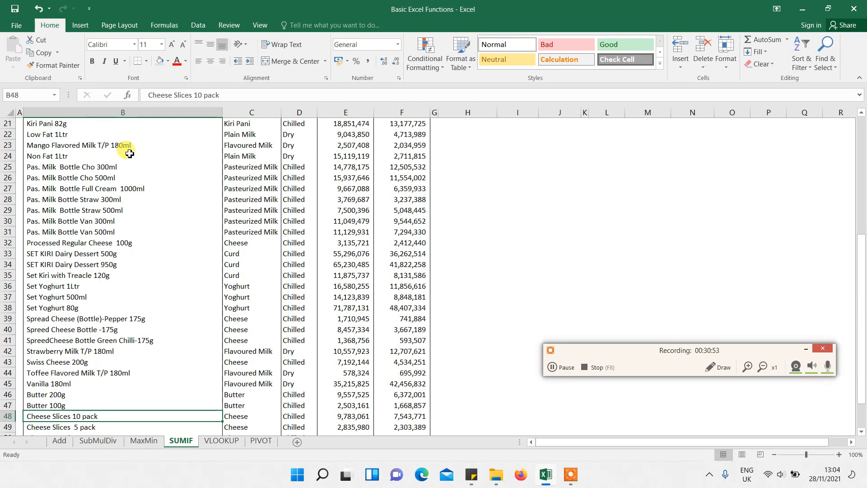
key(Up)
key(Up)
key(Up)
key(Up)
key(Up)
key(Up)
key(Up)
key(Up)
key(Up)
key(Up)
key(Up)
key(Up)
key(Up)
key(Up)
key(Up)
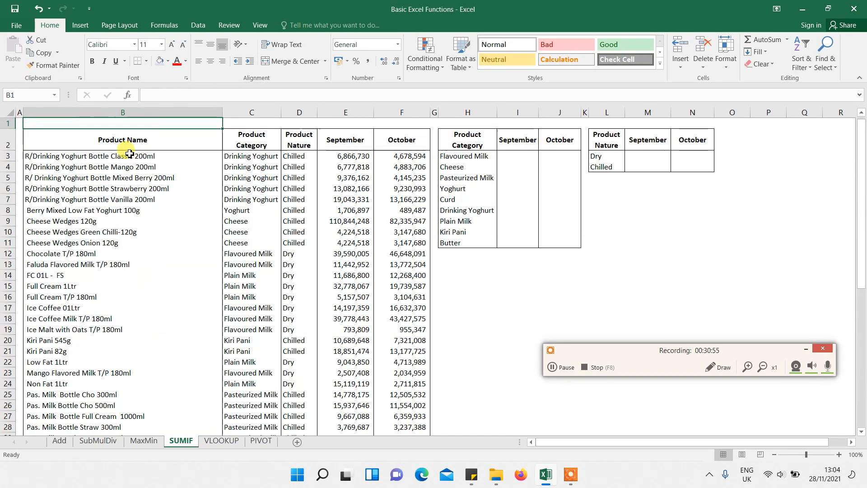
Look through the Product Category column to see which category each product is assigned to
key(Down)
key(Down)
key(Right)
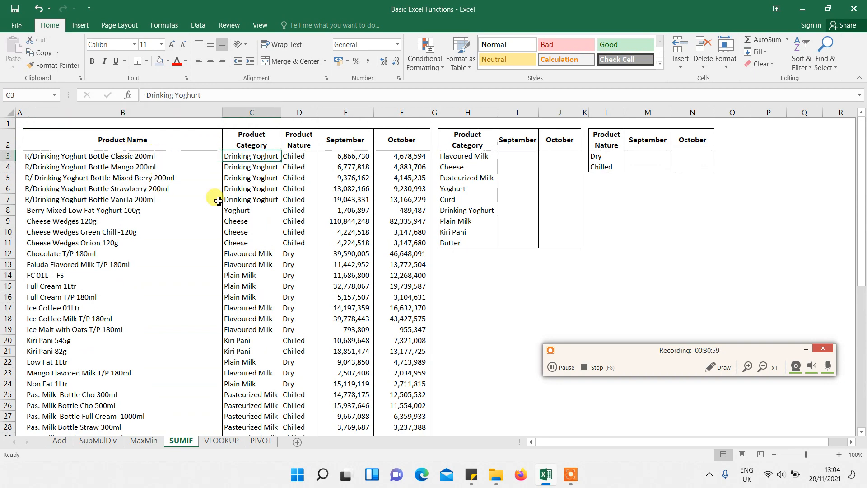
click(140, 187)
click(233, 176)
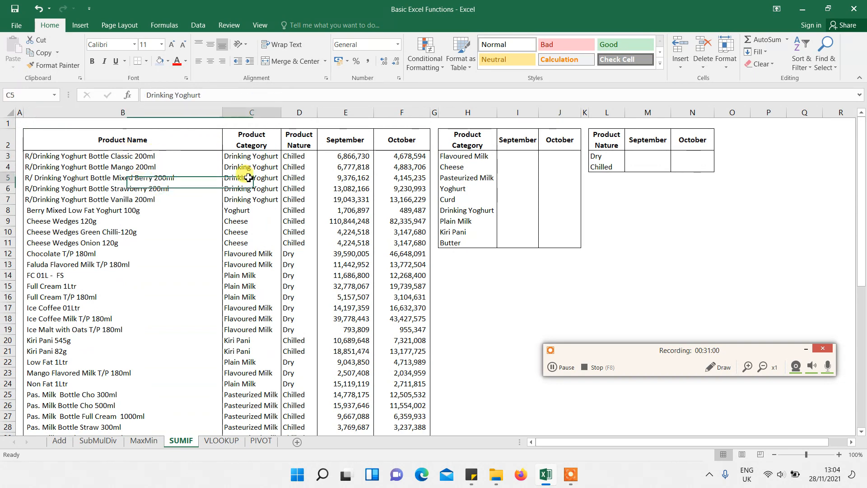
key(Down)
key(Down)
key(Down)
key(Down)
key(Down)
key(Down)
key(Down)
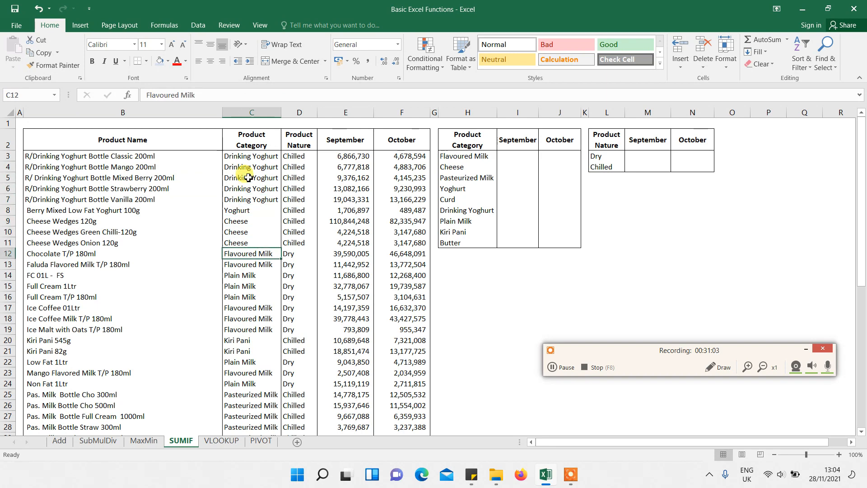
key(Up)
key(Up)
key(Up)
key(Up)
key(Up)
key(Up)
key(Up)
key(Down)
key(Down)
key(Down)
key(Down)
key(Down)
key(Down)
key(Down)
key(Down)
key(Down)
key(Down)
key(Down)
key(Down)
key(Down)
key(Down)
key(Down)
key(Down)
key(Down)
key(Down)
key(Down)
key(Down)
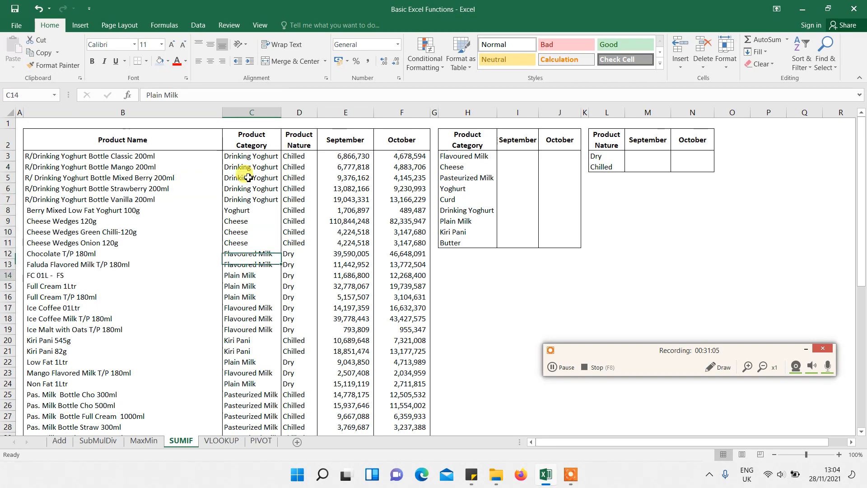
key(Up)
key(Up)
key(Up)
key(Up)
key(Up)
key(Up)
key(Up)
key(Up)
key(Up)
key(Up)
key(Up)
key(Up)
key(Up)
key(Up)
key(Up)
key(Down)
key(Down)
key(Down)
key(Down)
key(Down)
key(Down)
key(Down)
key(Down)
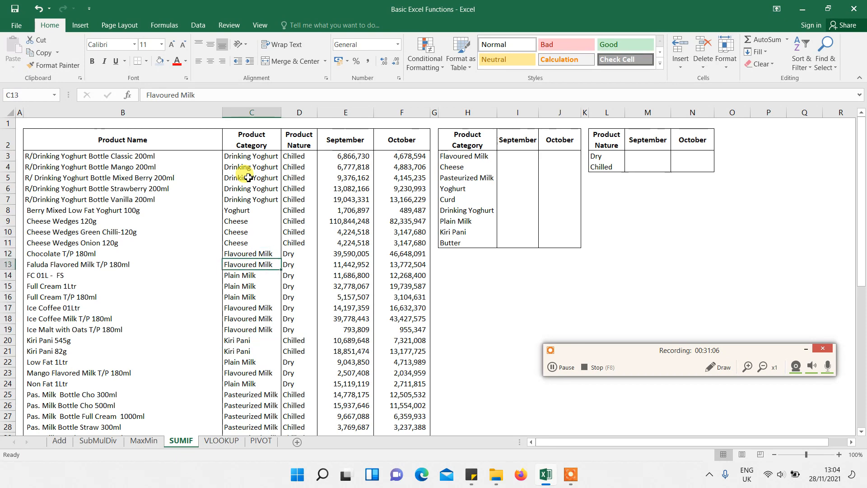
key(Down)
key(Down)
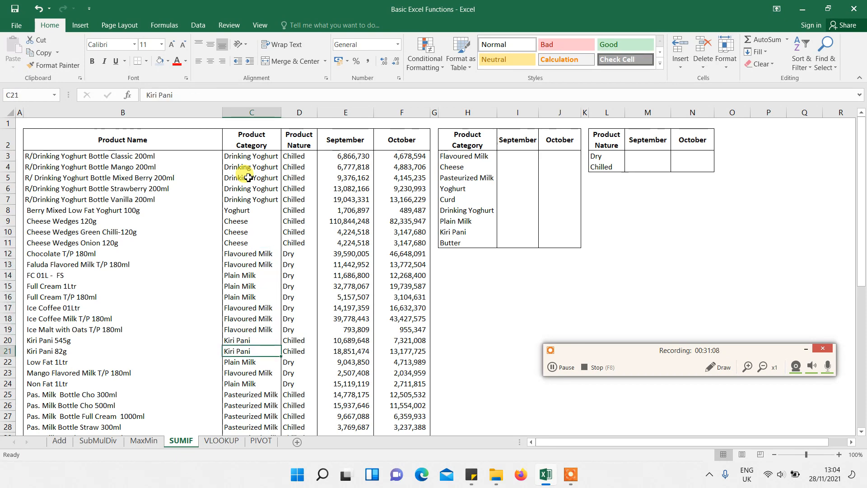
key(Down)
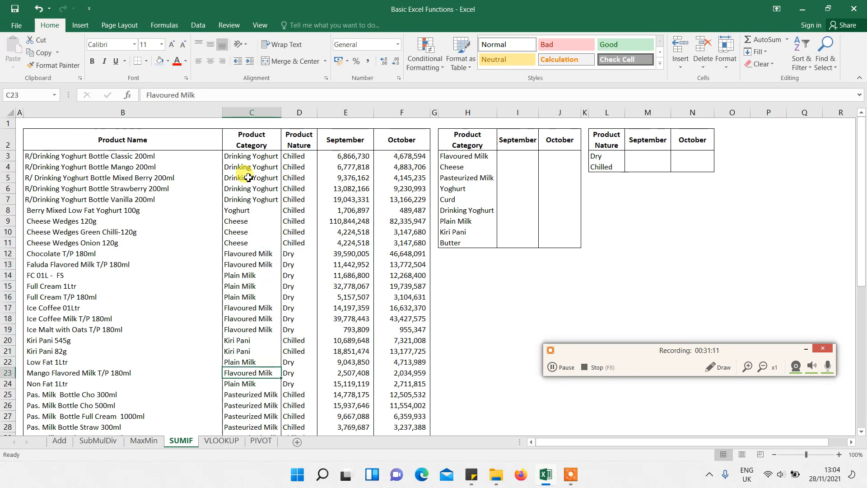
key(Up)
key(Up)
key(Up)
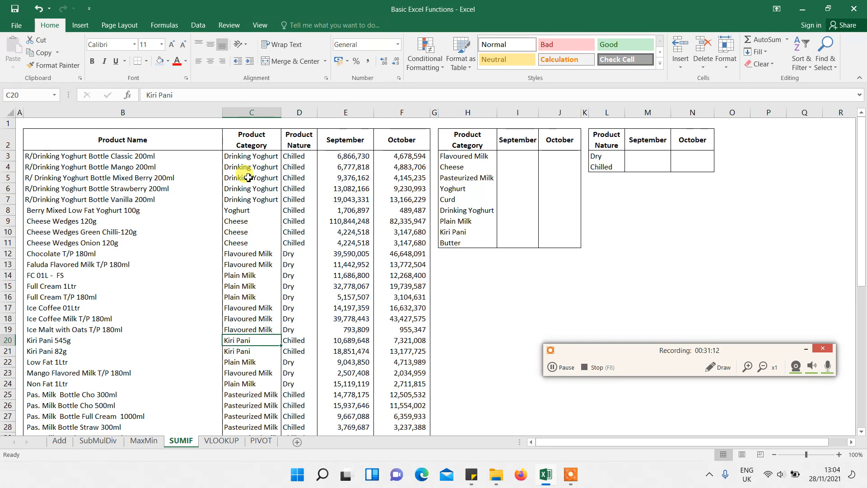
key(Down)
key(Down)
key(Down)
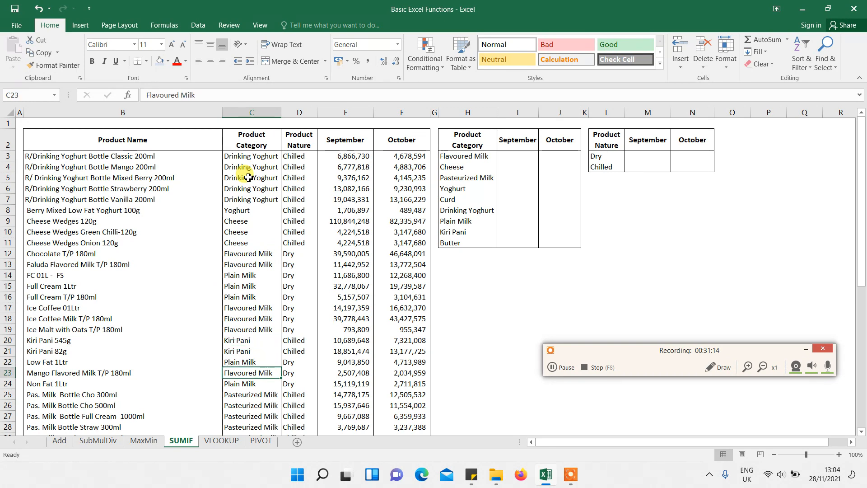
Look through the rest of the Product Category column down to the last products and back up to the header
key(Down)
key(Down)
key(Down)
key(Down)
key(Down)
key(Down)
key(Down)
key(Down)
key(Down)
key(Down)
key(Down)
key(Down)
key(Down)
key(Down)
key(Down)
key(Down)
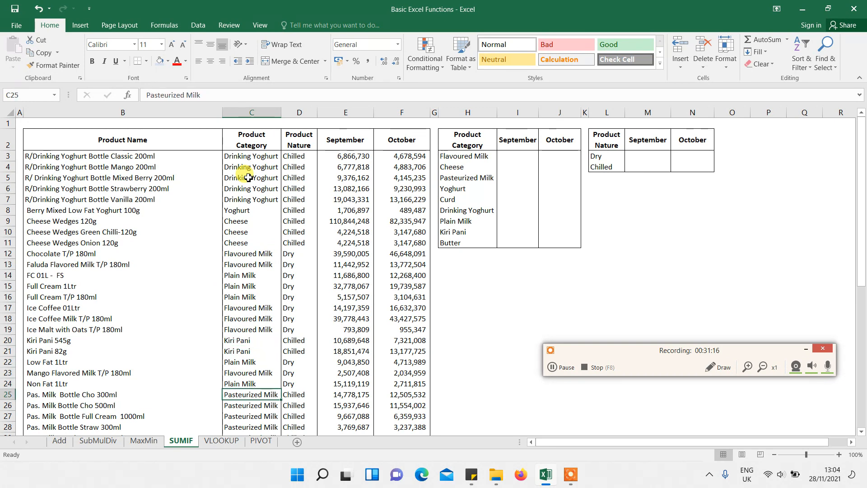
key(Down)
key(Down)
key(Down)
key(Down)
key(Down)
key(Down)
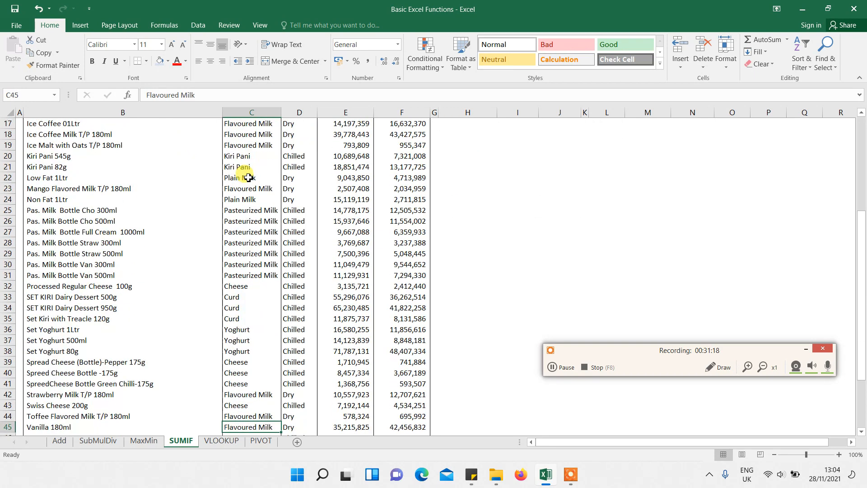
key(Up)
key(Up)
key(Up)
key(Up)
key(Up)
key(Up)
key(Up)
key(Up)
key(Down)
key(Down)
key(Down)
key(Down)
key(Down)
key(Down)
key(Down)
key(Down)
key(Down)
key(Down)
key(Down)
key(Down)
key(Down)
key(Down)
key(Down)
key(Down)
key(Down)
key(Down)
key(Down)
key(Down)
key(Down)
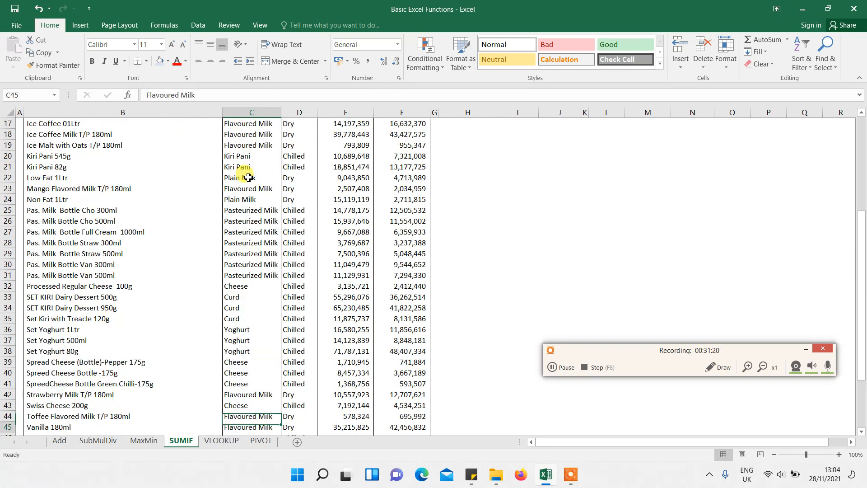
key(Up)
key(Up)
key(Up)
key(Up)
key(Up)
key(Up)
key(Up)
key(Up)
key(Up)
key(Up)
key(Up)
key(Up)
key(Up)
key(Up)
key(Up)
key(Up)
key(Up)
key(Up)
key(Up)
key(Up)
key(Up)
key(Up)
key(Up)
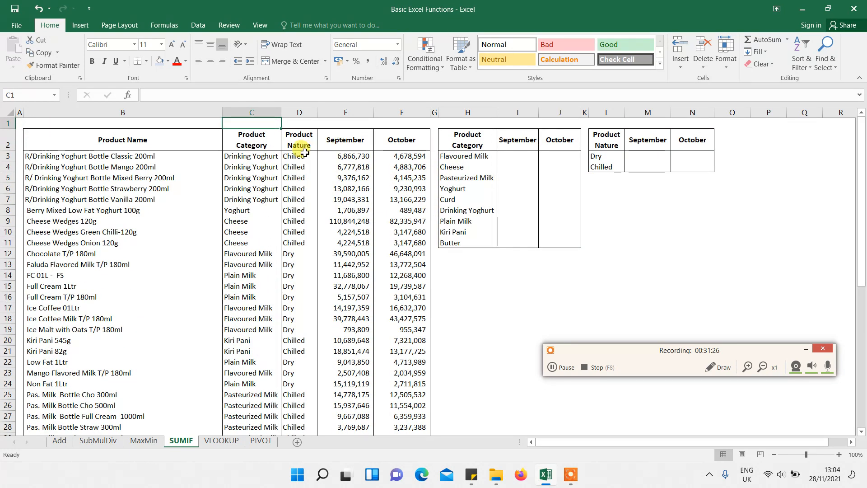
Look through the Product Nature column to see which products are chilled or dry, down the list and back up
click(299, 154)
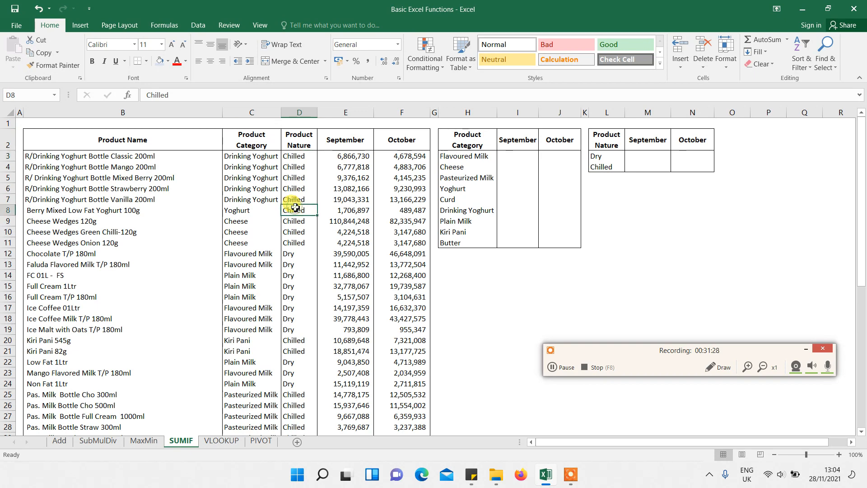
click(299, 273)
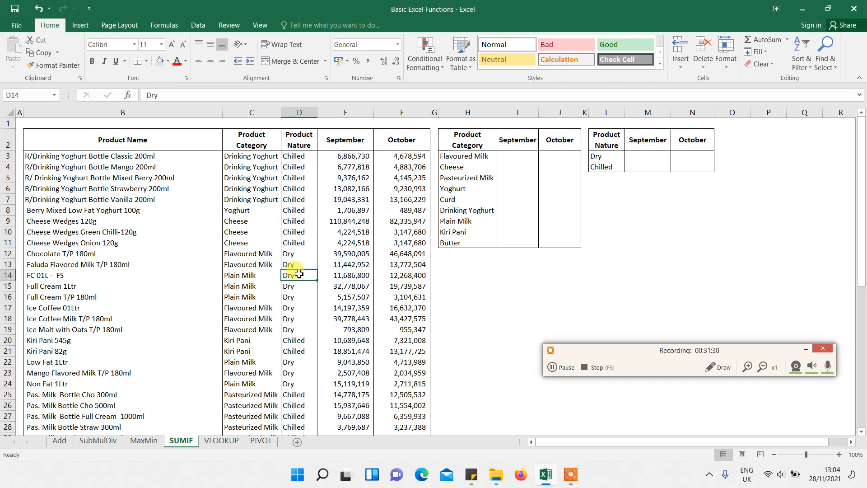
key(Down)
key(Down)
key(Down)
key(Down)
key(Down)
key(Down)
key(Down)
key(Down)
key(Down)
key(Down)
key(Down)
key(Down)
key(Down)
key(Down)
key(Down)
key(Down)
key(Down)
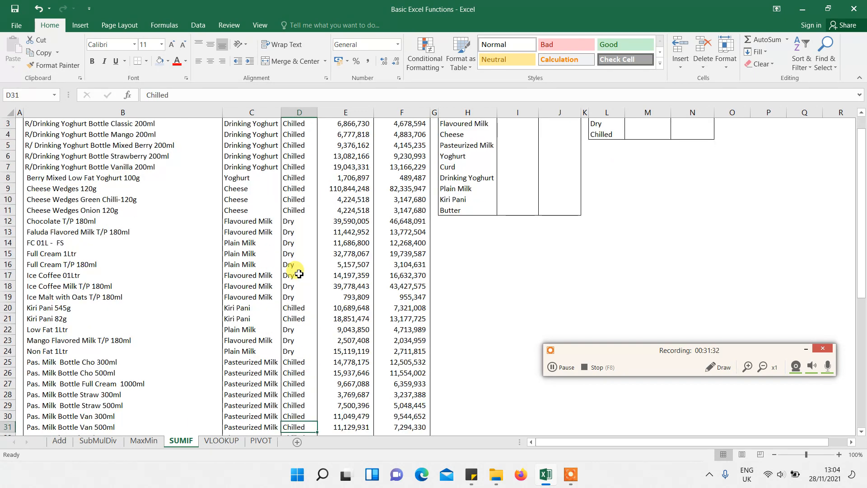
key(Down)
key(Down)
key(Down)
key(Down)
key(Down)
key(Down)
key(Down)
key(Down)
key(Down)
key(Down)
key(Down)
key(Down)
key(Down)
key(Down)
key(Up)
key(Up)
key(Up)
key(Up)
key(Up)
key(Up)
key(Up)
key(Up)
key(Up)
key(Up)
key(Up)
key(Up)
key(Up)
key(Up)
key(Up)
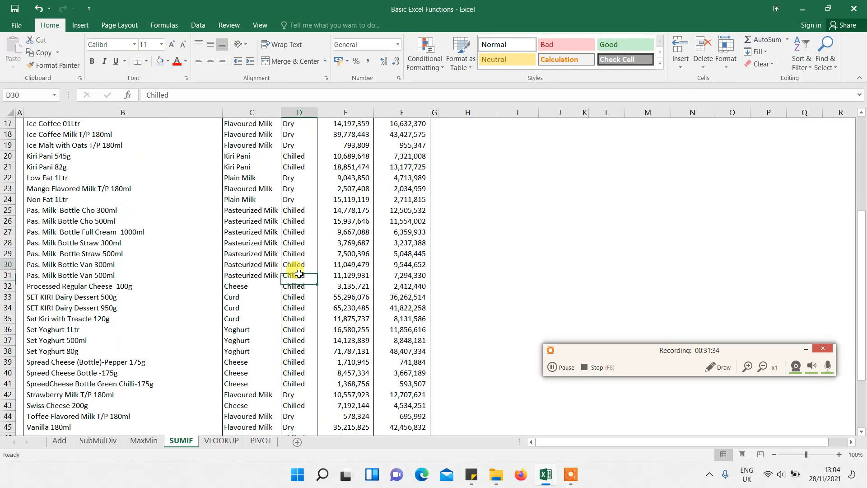
key(Up)
key(Up)
key(Up)
key(Up)
key(Up)
key(Up)
key(Up)
key(Up)
key(Up)
key(Up)
key(Up)
key(Up)
key(Up)
key(Up)
key(Up)
key(Up)
key(Up)
key(Up)
key(Up)
key(Up)
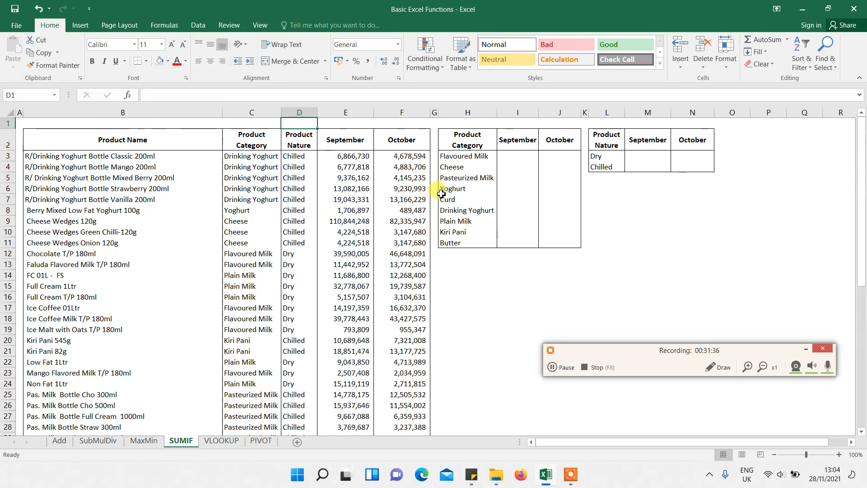
Start a SUMIF formula in I3, the September cell for Flavoured Milk, with the Product Category entries C3:C52 as the range
click(506, 158)
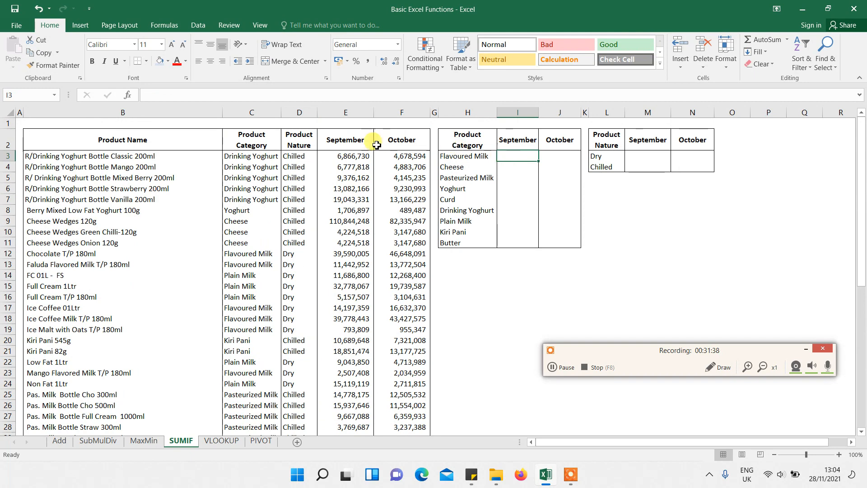
click(352, 210)
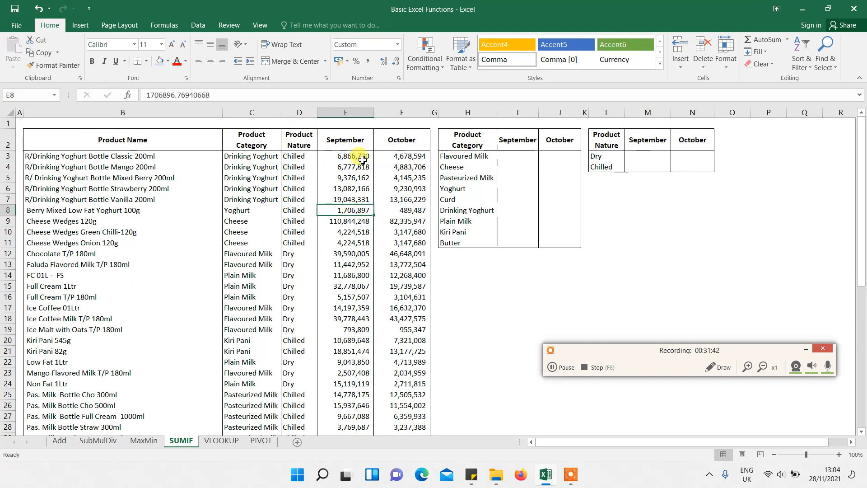
click(245, 166)
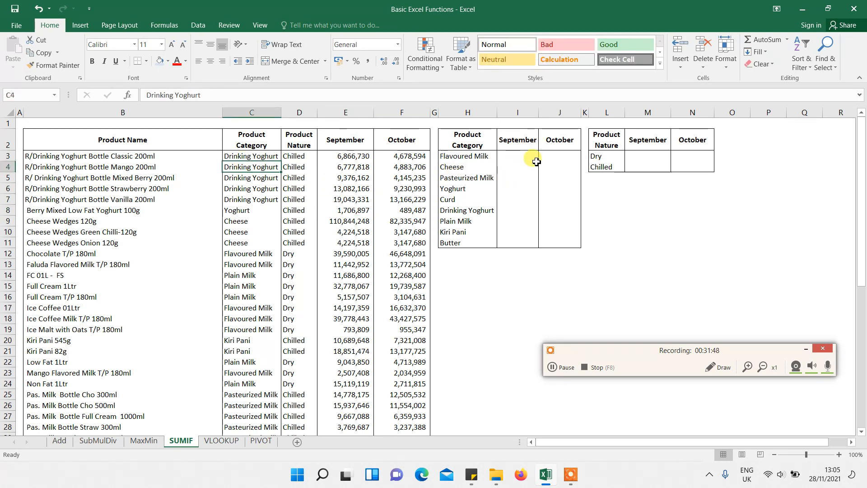
click(521, 157)
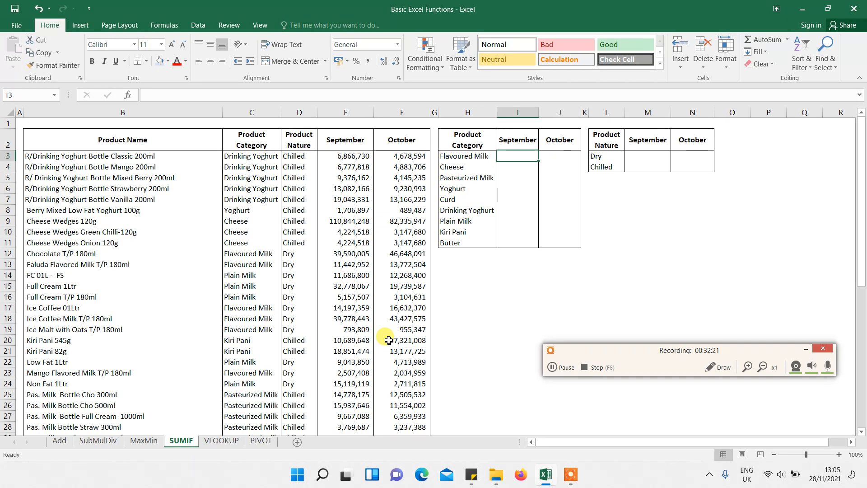
text(=)
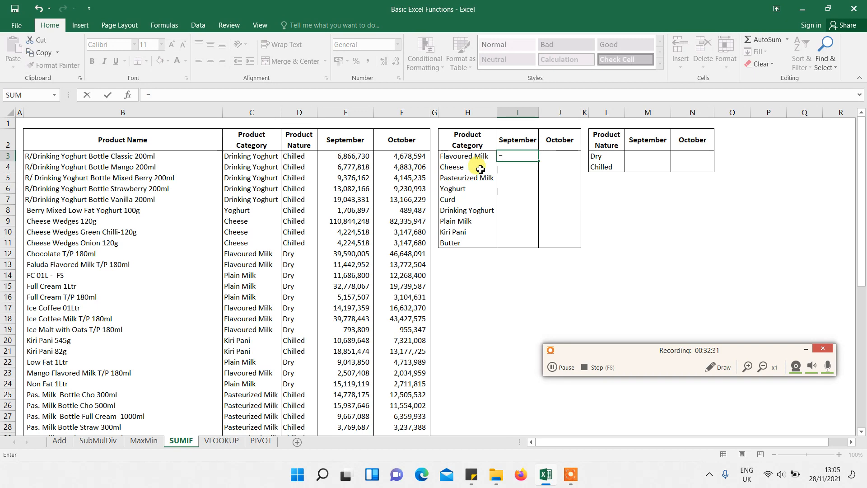
text(sum)
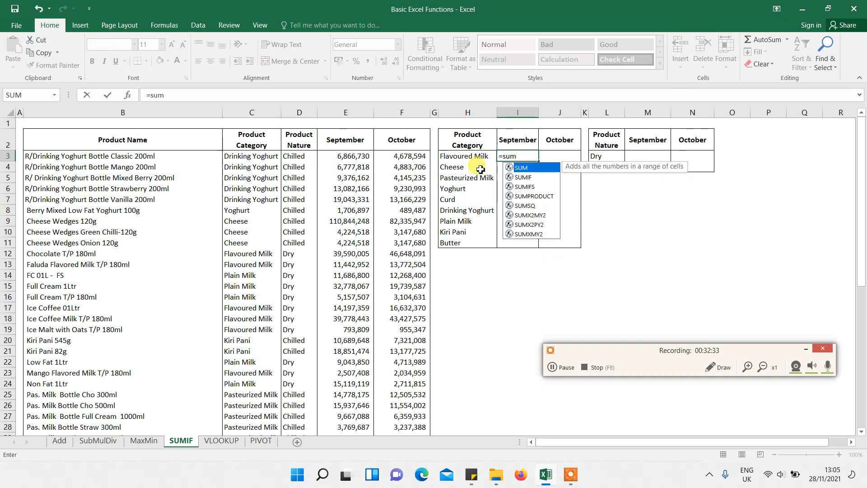
text(i)
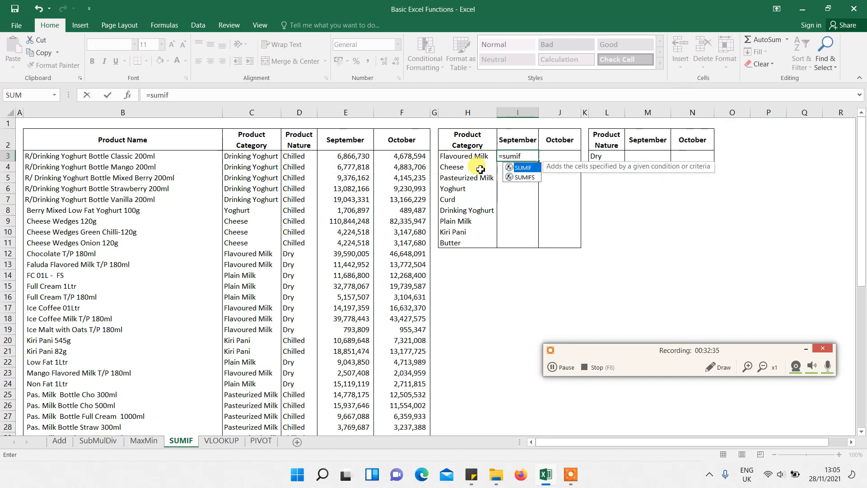
text(f)
key(Tab)
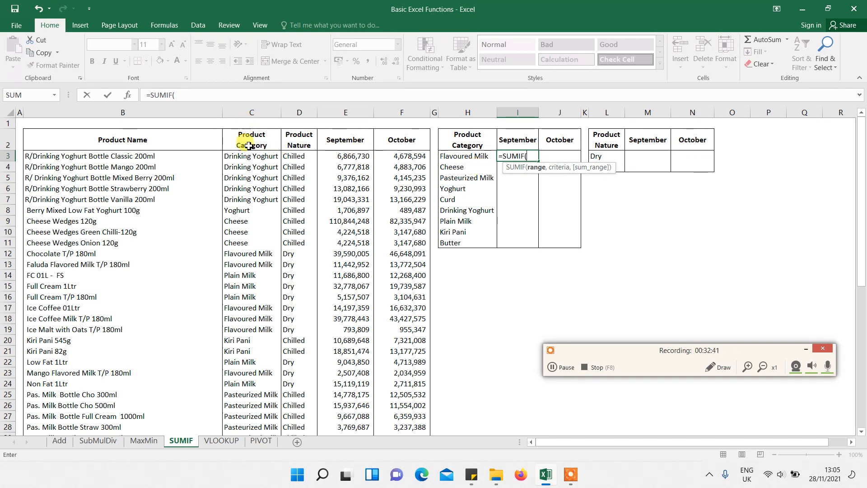
drag(246, 158, 250, 416)
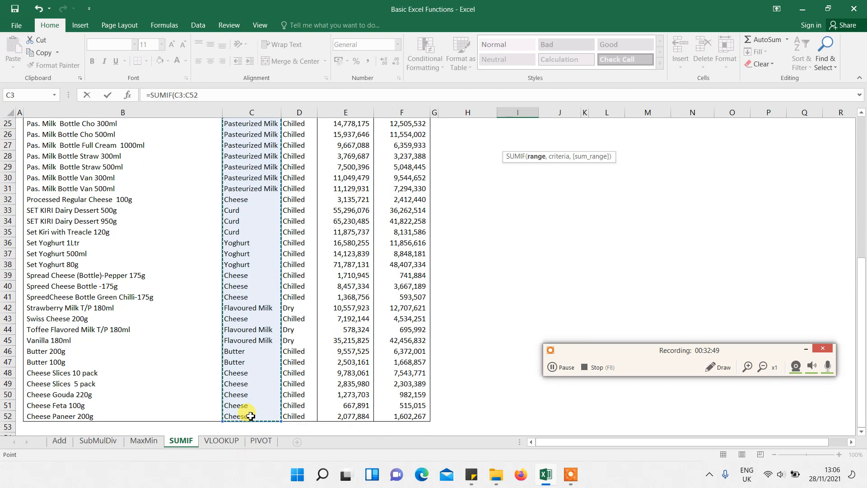
text(,)
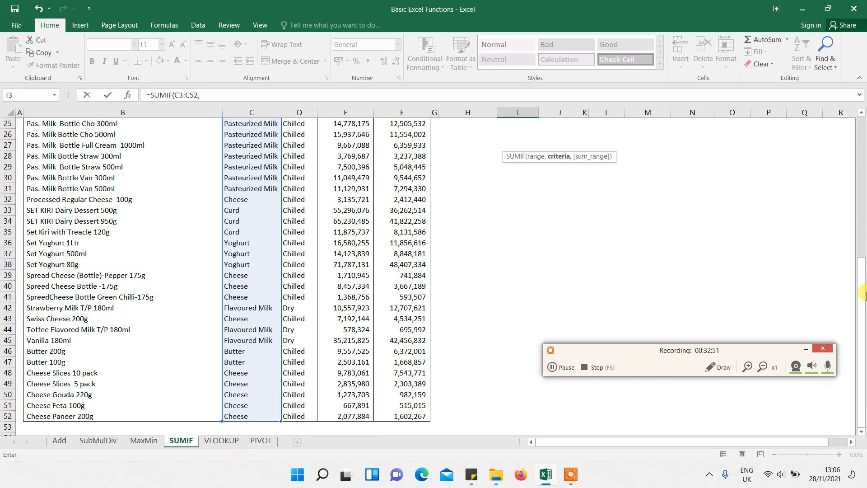
Complete the SUMIF formula with H3 (Flavoured Milk) as the criteria and the September figures from E3 down as the sum range
drag(863, 307, 864, 74)
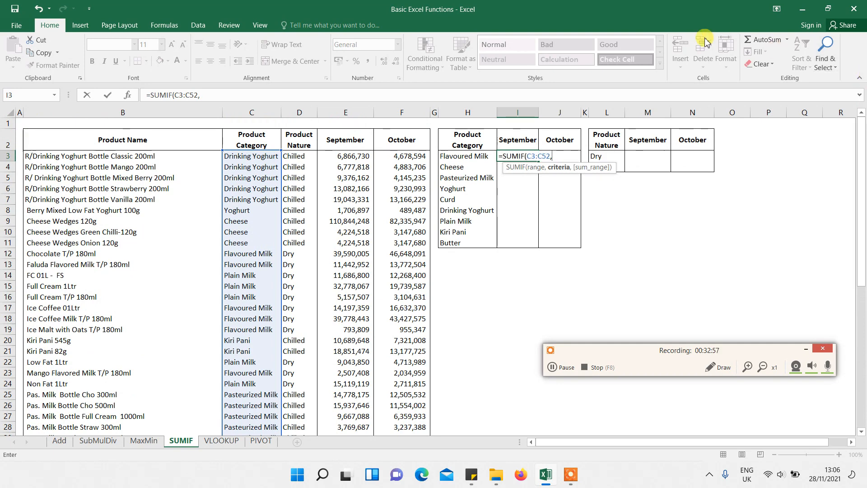
click(461, 156)
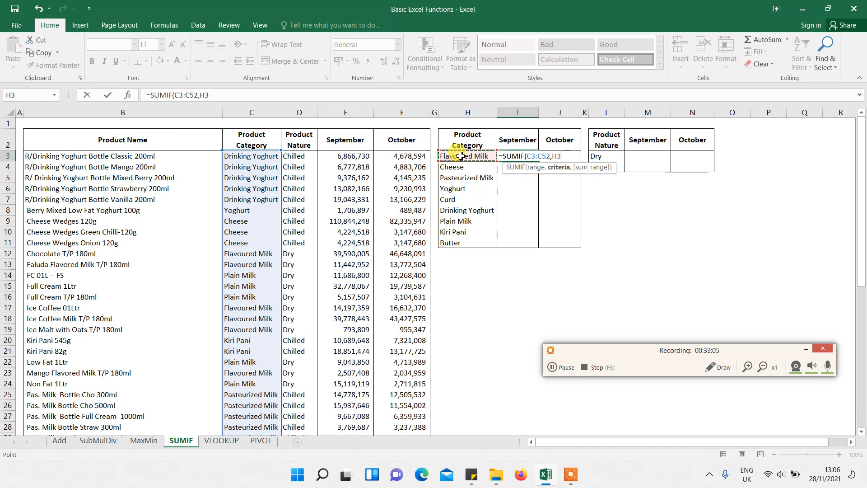
text(,)
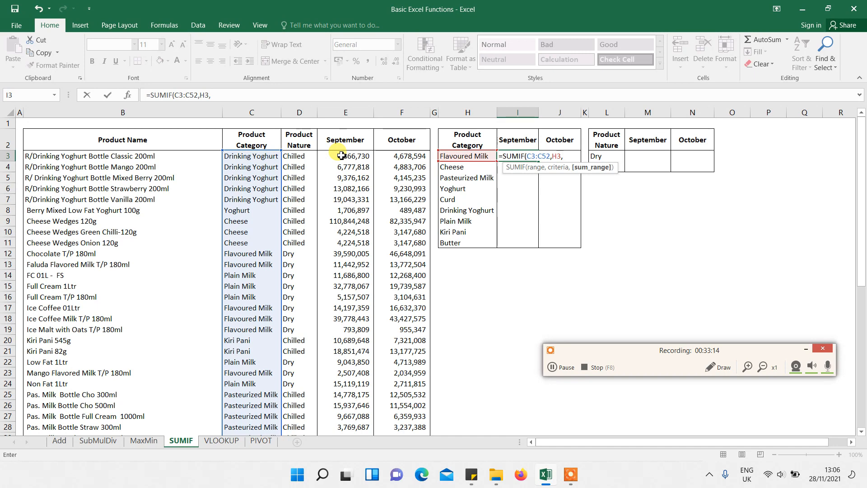
drag(341, 156, 352, 401)
key(Return)
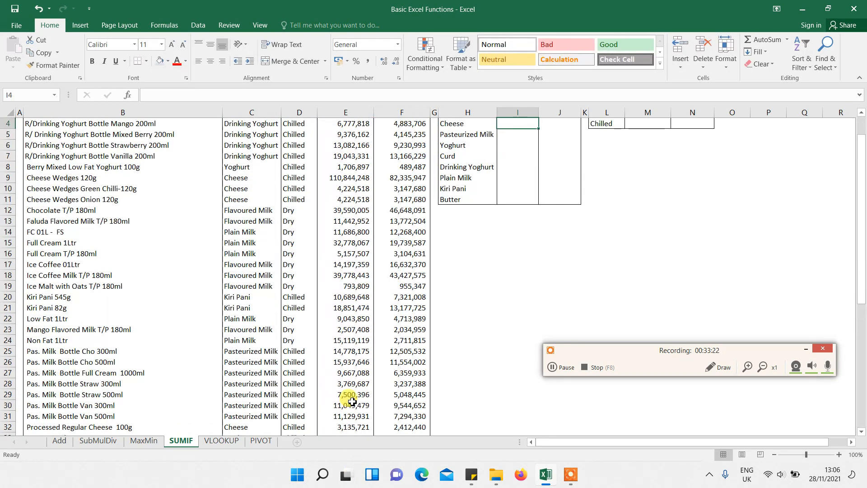
Format the September total in I3 with comma separators and no decimals, and autofit column I to show it in full
key(Up)
key(Up)
key(Up)
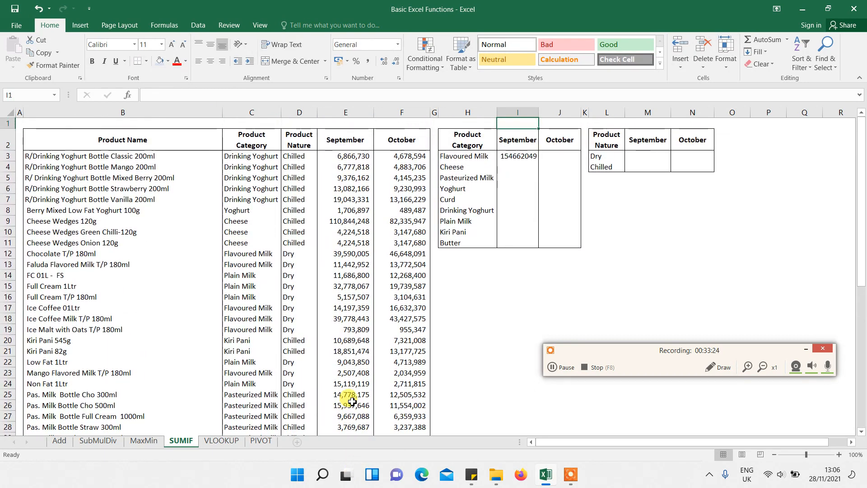
key(Down)
key(Down)
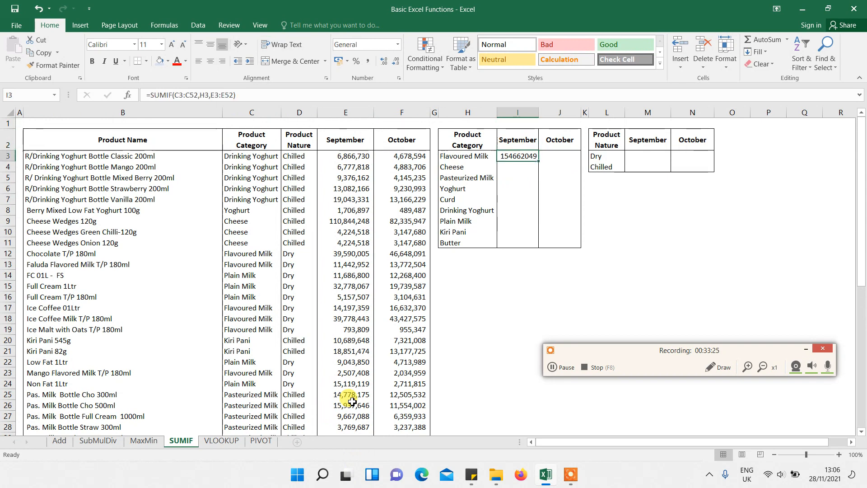
click(367, 61)
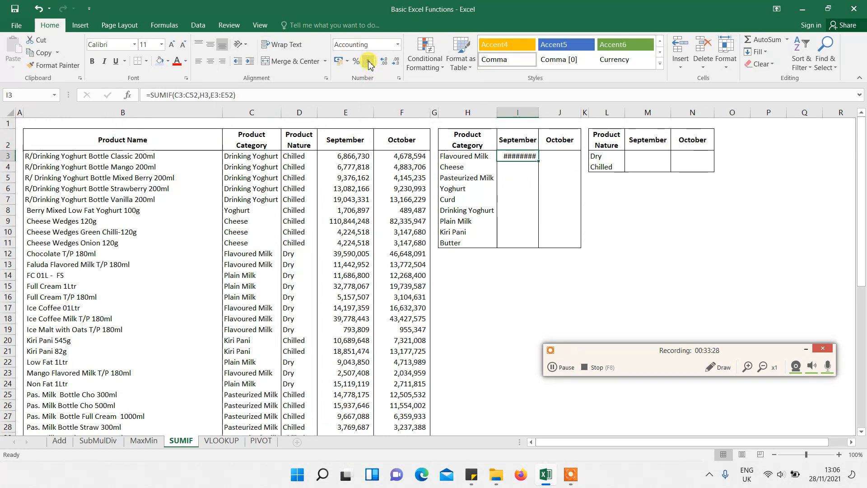
click(395, 63)
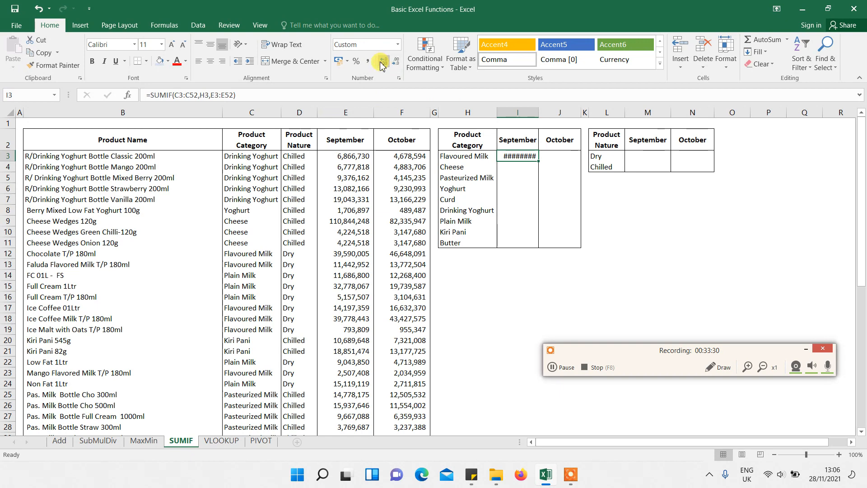
double_click(540, 110)
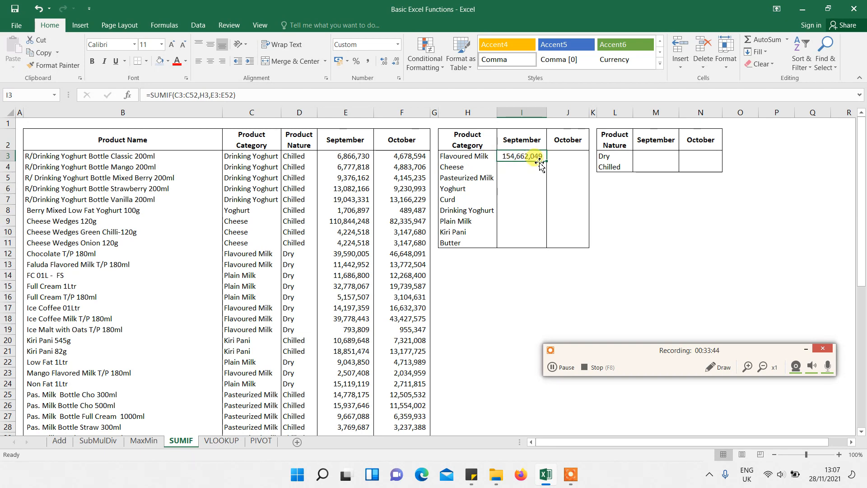
Try to fill the relative-reference SUMIF formula from I3 down to I11, undo the fill and check the ranges in I3
drag(547, 162, 541, 248)
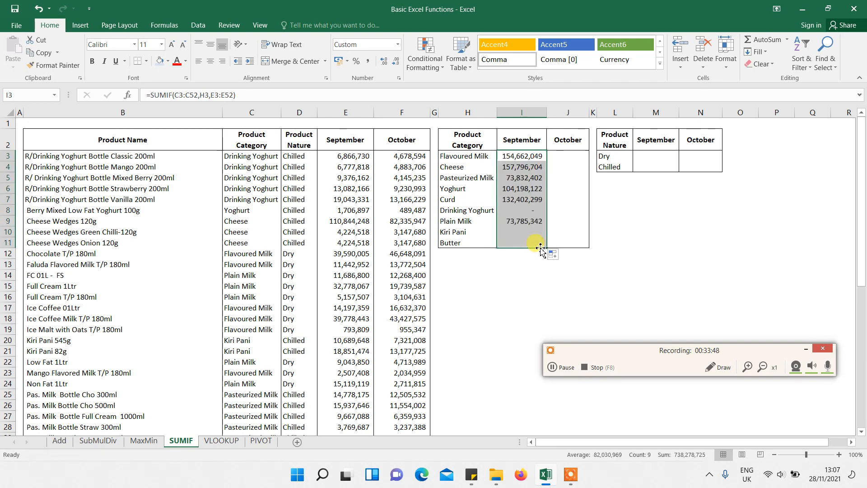
click(519, 159)
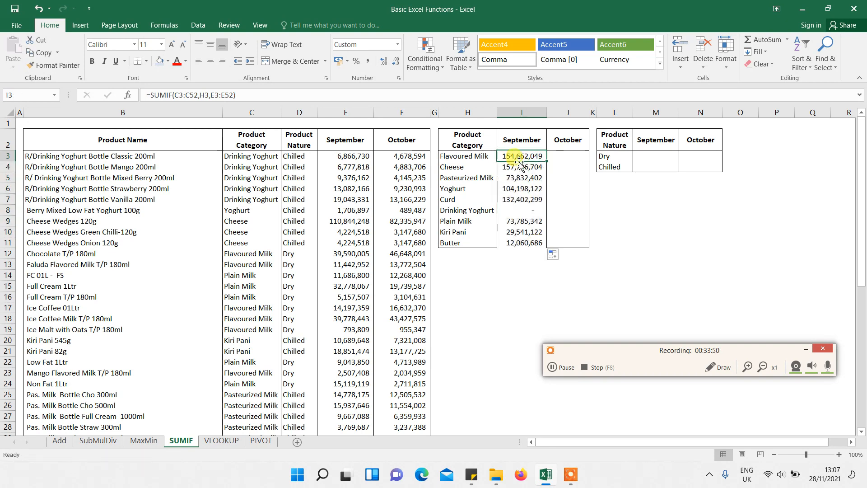
key(ctrl+z)
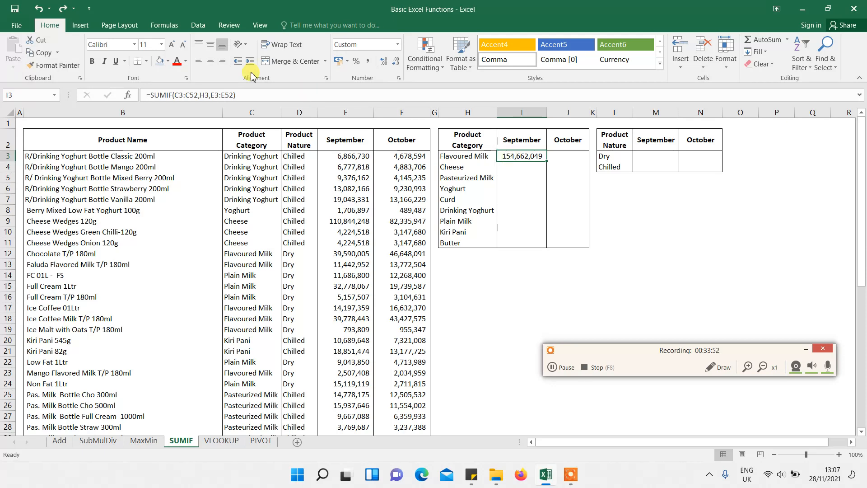
click(244, 96)
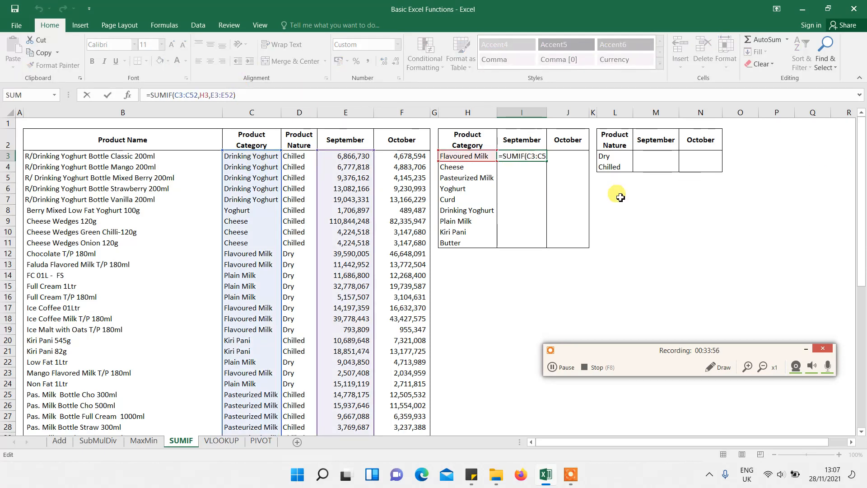
key(Escape)
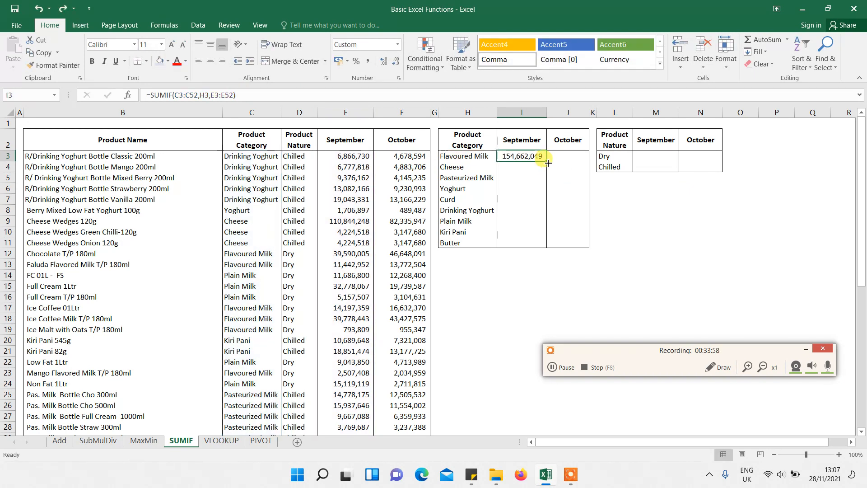
Fill the I3 formula into I4 for Cheese, inspect the ranges it refers to, and undo the fill
drag(547, 162, 547, 173)
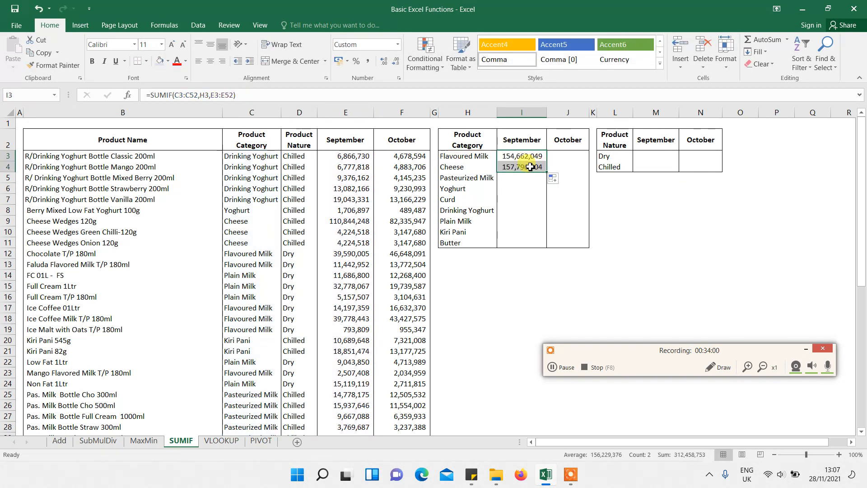
click(530, 167)
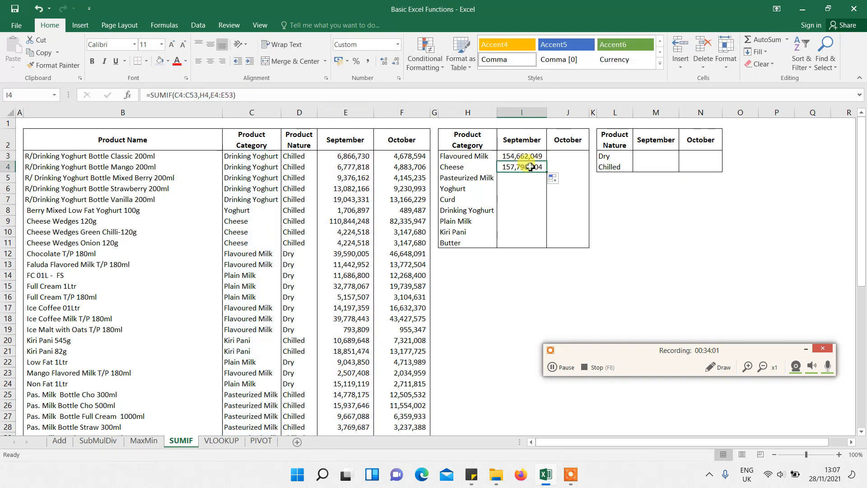
click(478, 95)
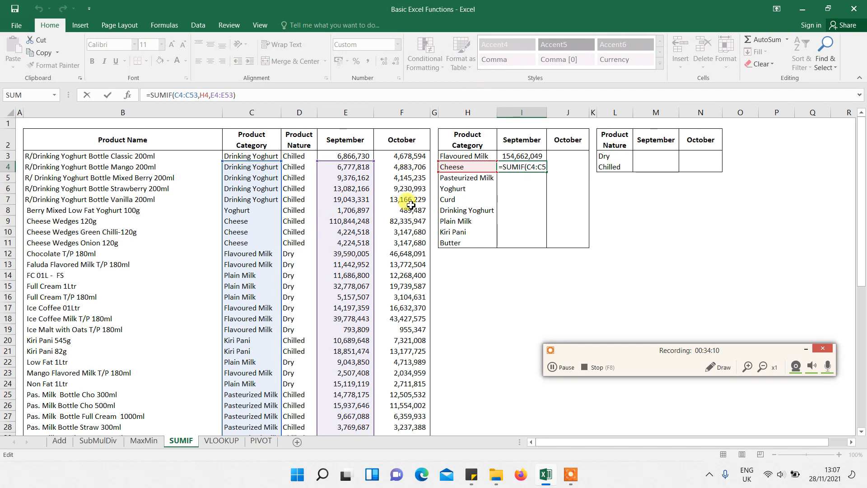
key(ctrl+Return)
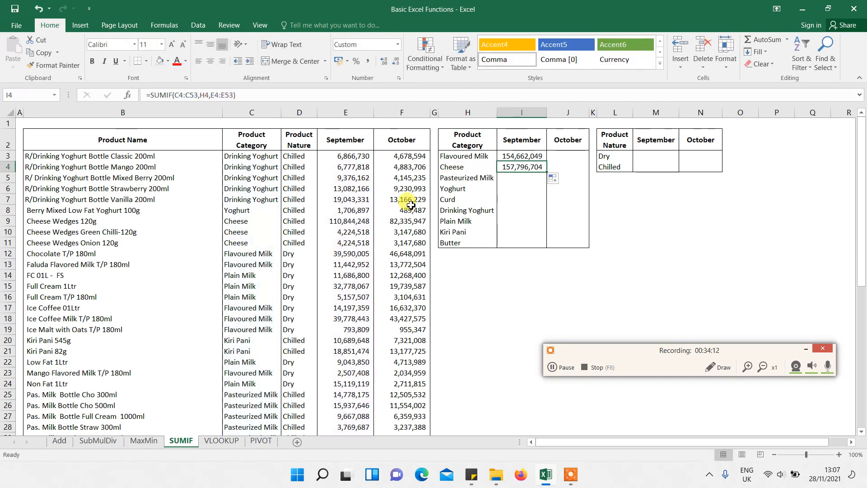
key(ctrl+z)
Make the criteria range in the I3 SUMIF formula absolute as $C$3:$C$52
click(516, 156)
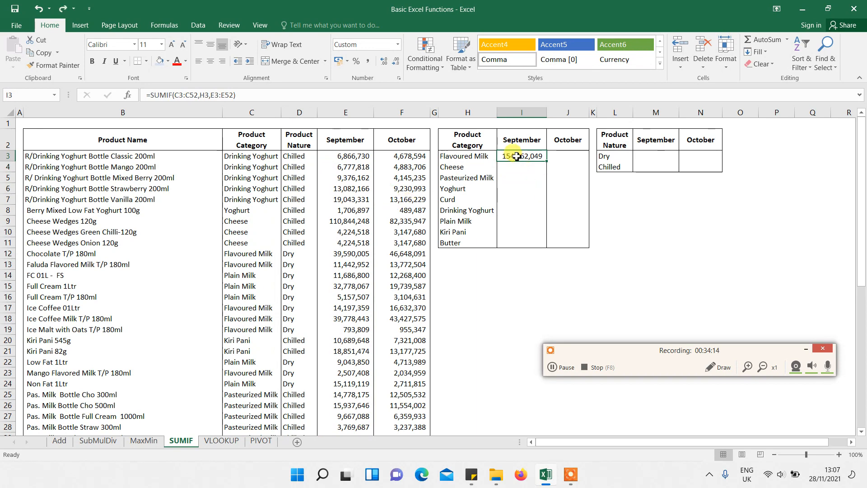
click(340, 94)
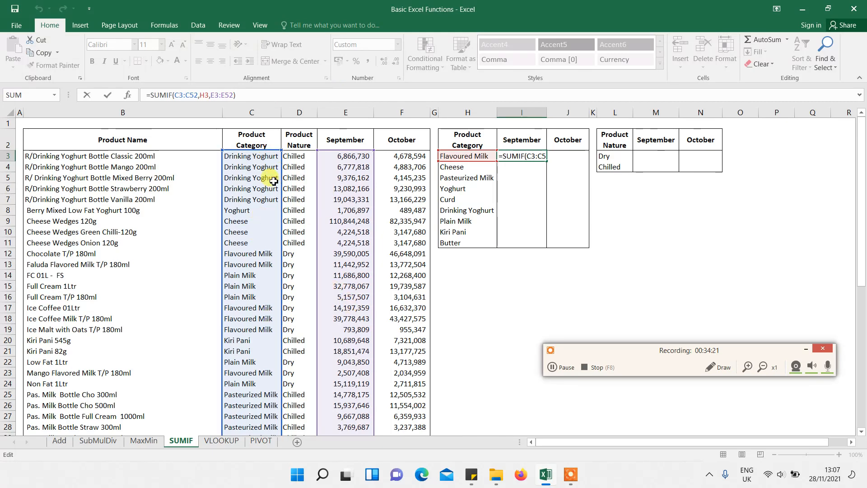
click(180, 95)
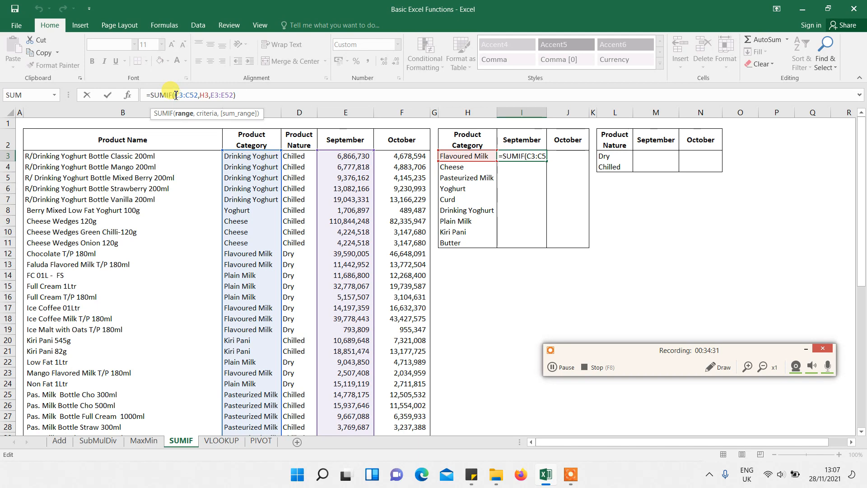
text($C)
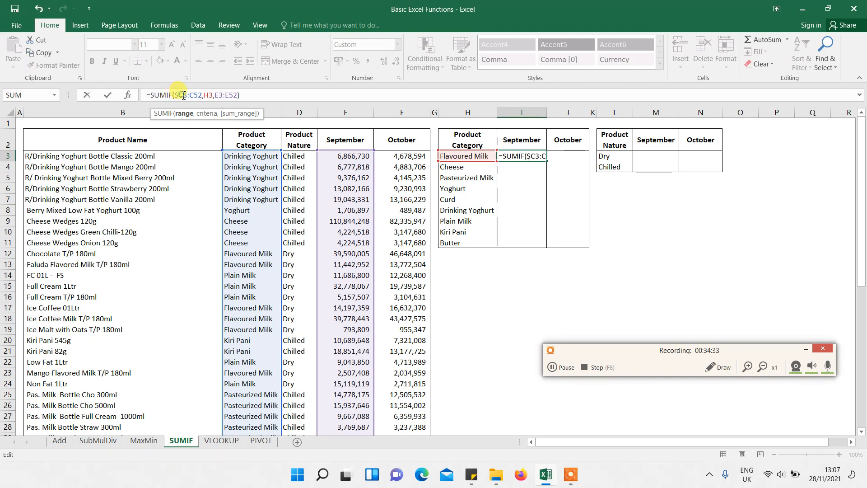
text($3:)
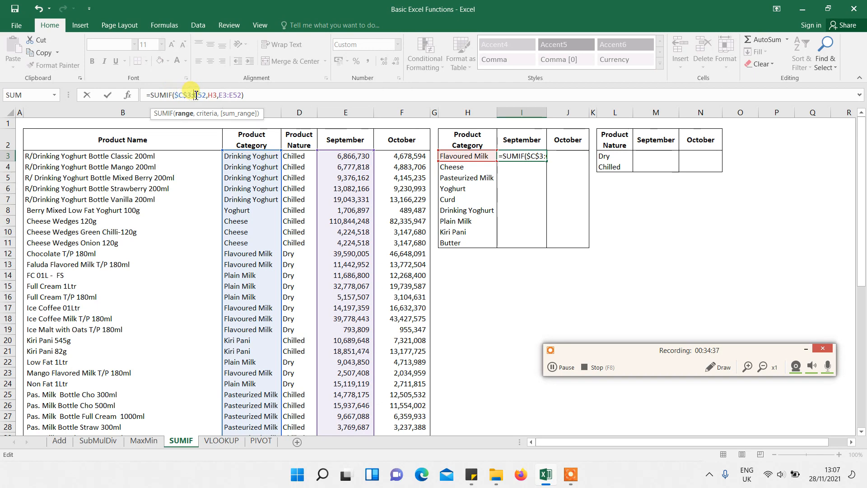
text($C)
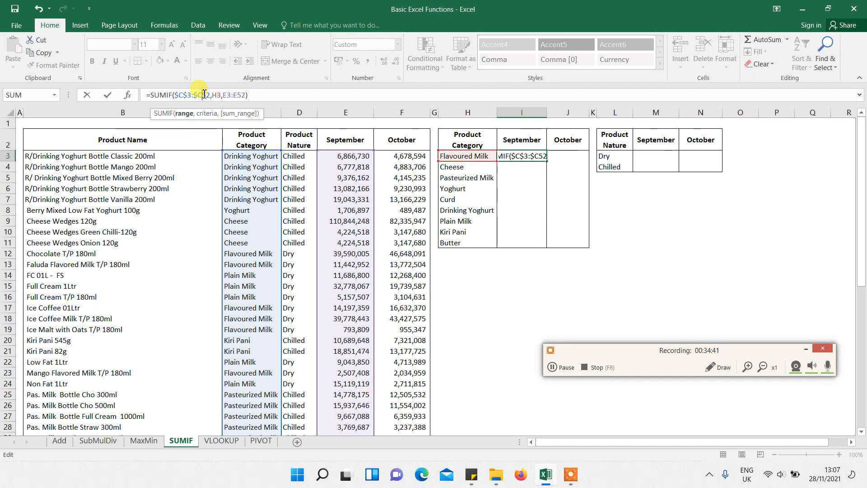
text($)
Make the sum range in the I3 formula absolute as $E$3:$E$52, keeping H3 relative, and enter the formula
click(230, 94)
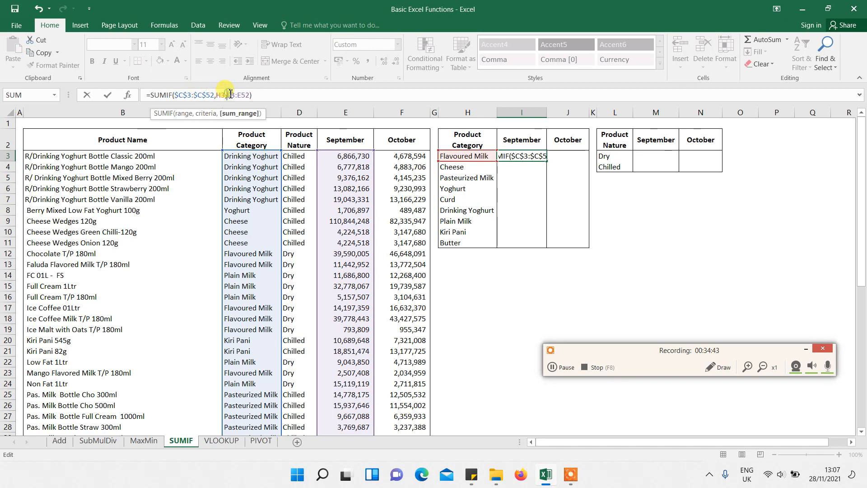
text($C)
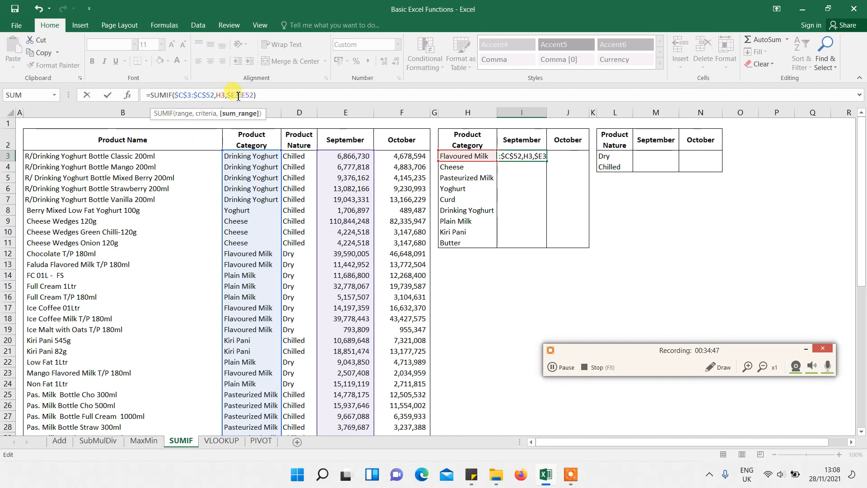
text($3:)
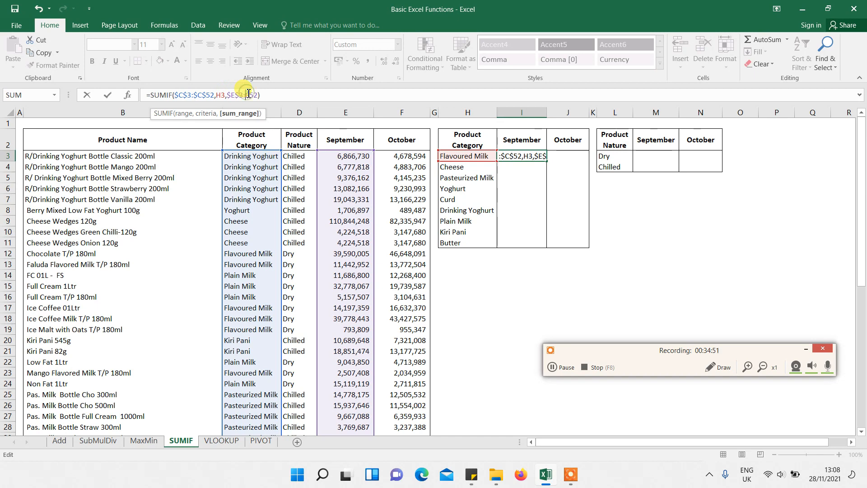
text($C)
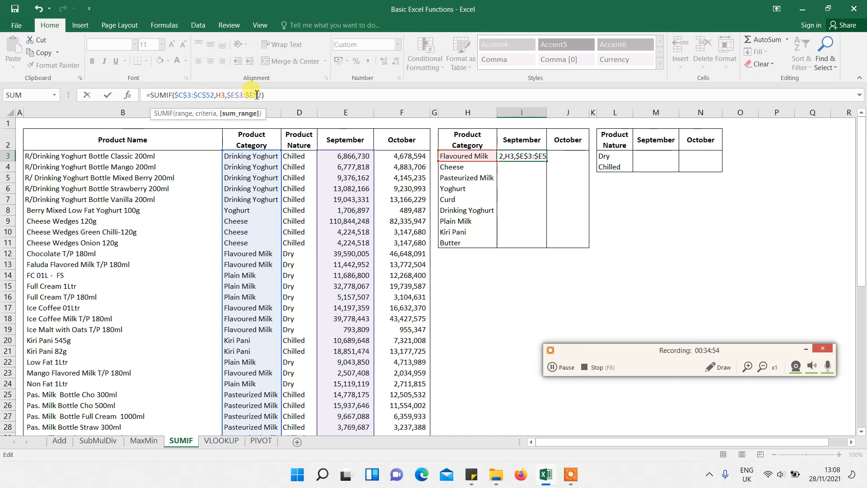
text($)
click(277, 94)
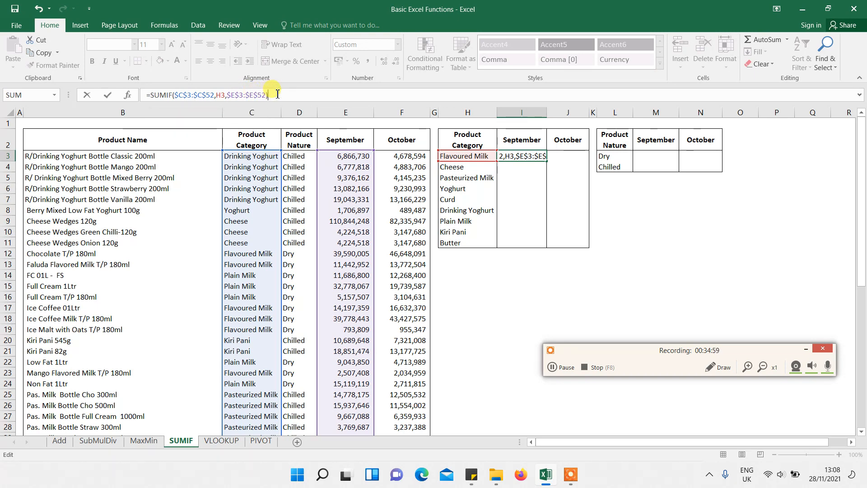
click(185, 95)
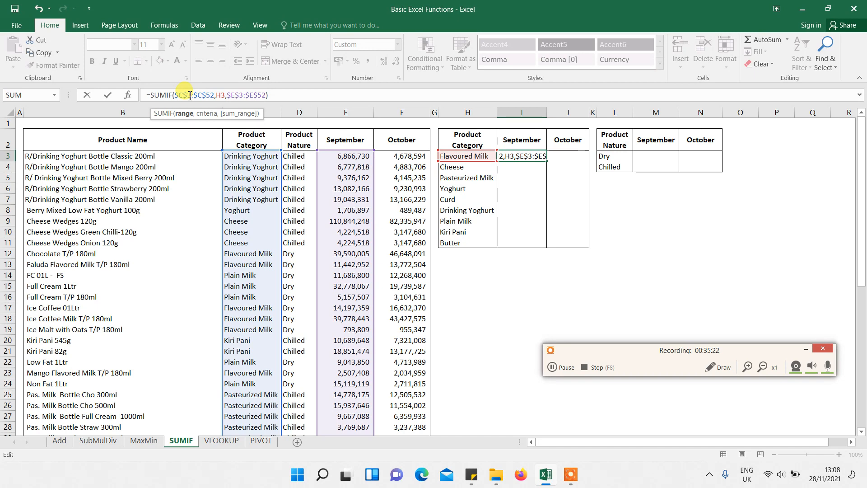
click(281, 96)
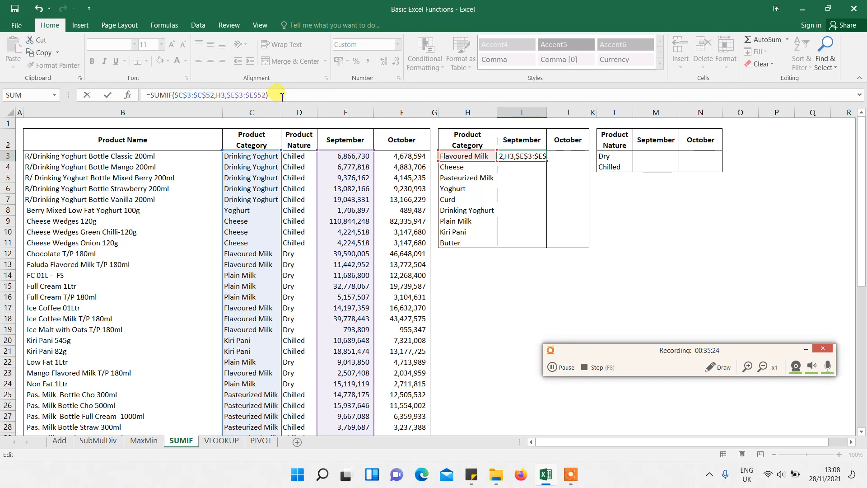
key(Return)
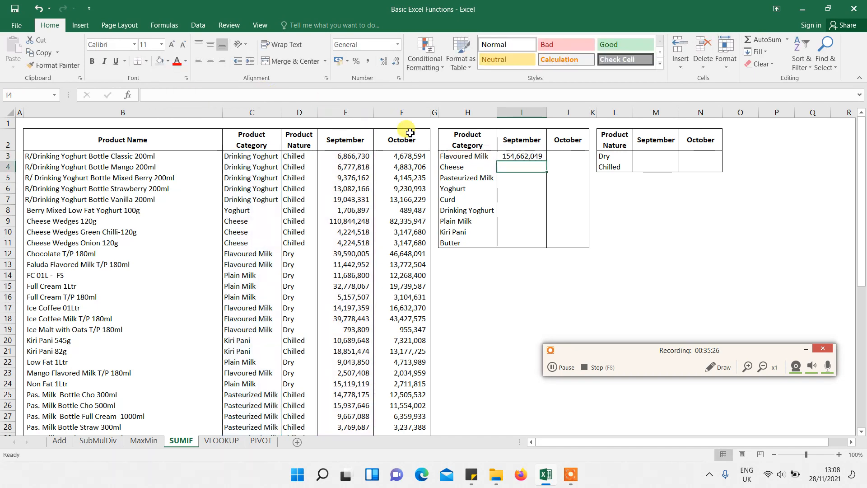
Try to fill the absolute-range SUMIF formula from I3 down to I11, check the Drinking Yoghurt formula, and undo the fill
click(515, 158)
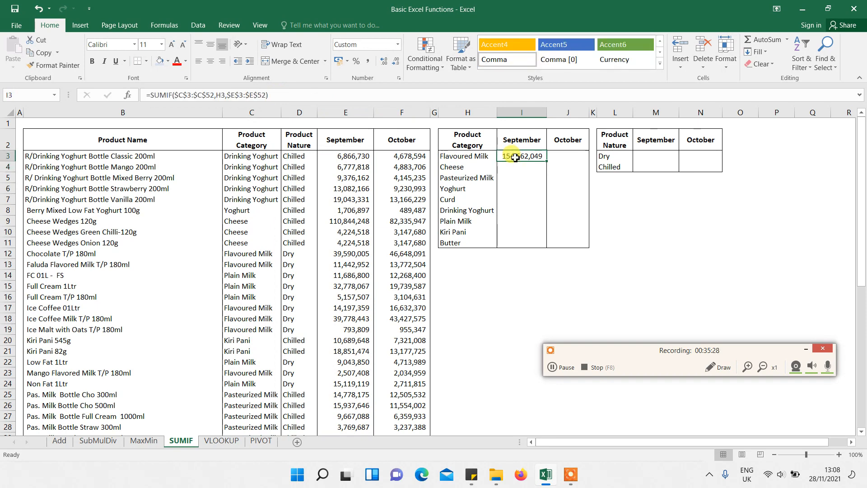
key(ctrl+c)
drag(515, 167, 515, 238)
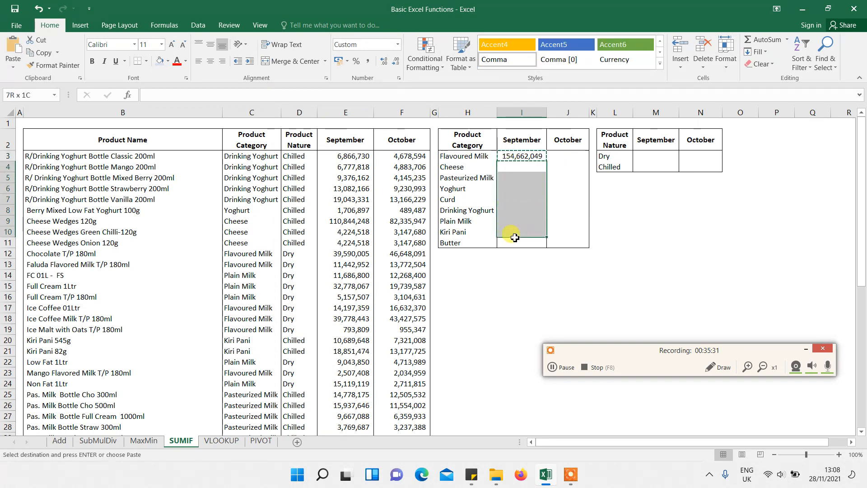
click(522, 156)
drag(537, 159, 544, 246)
click(526, 210)
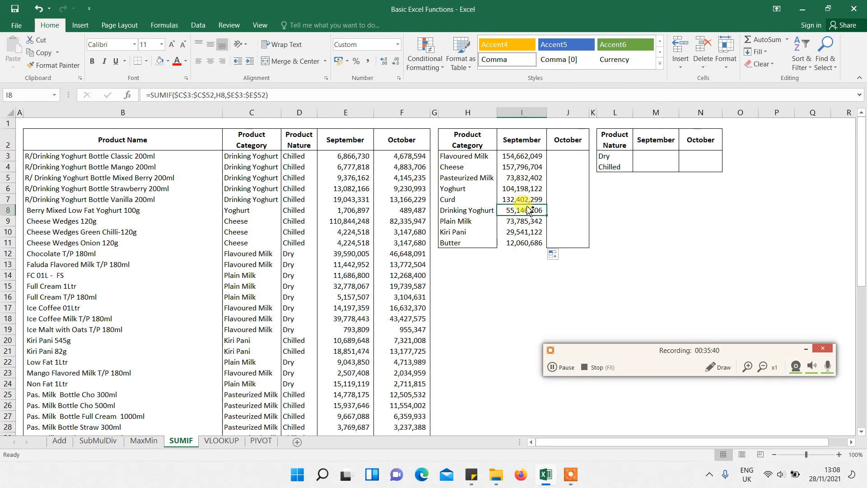
key(ctrl+z)
Copy the SUMIF formula from I3 and paste only the formula into I4 for Cheese
key(ctrl+c)
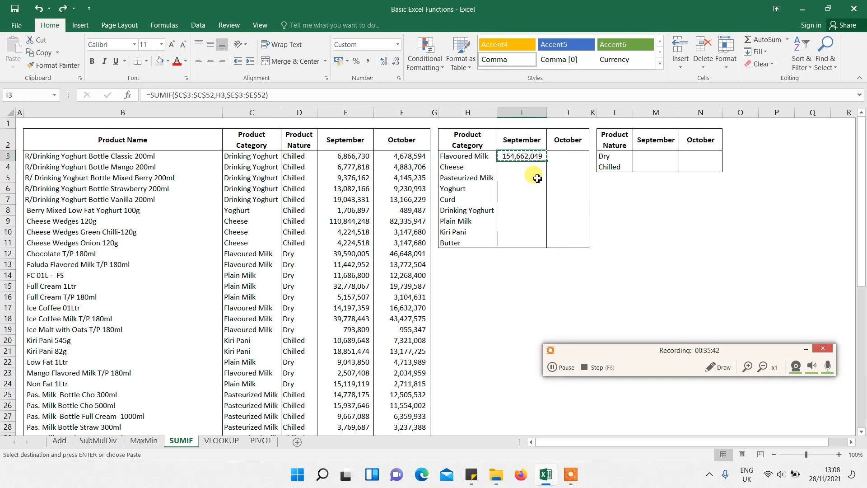
drag(521, 167, 520, 239)
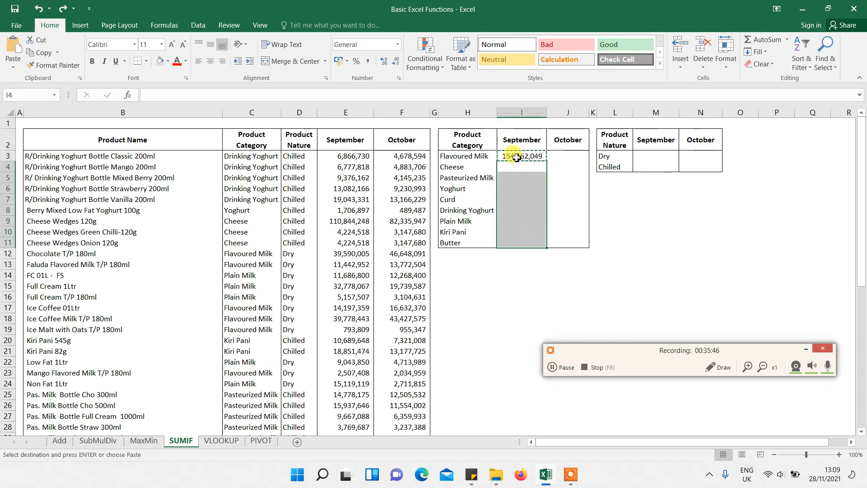
click(516, 158)
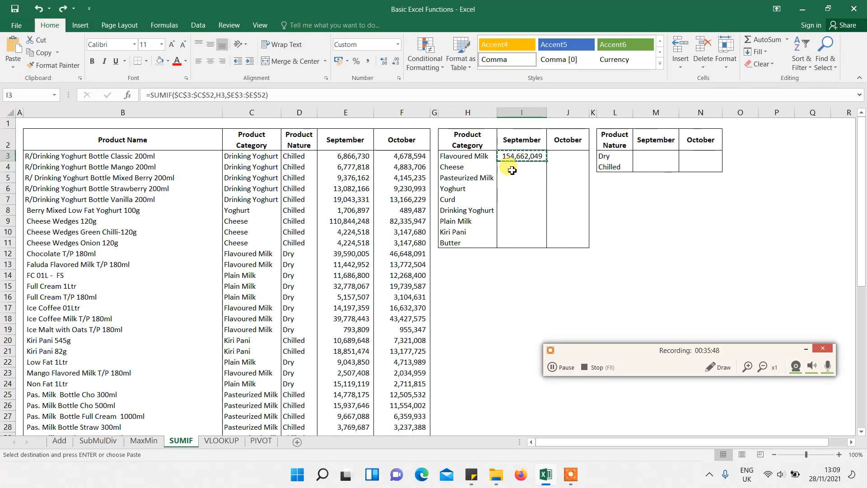
click(512, 170)
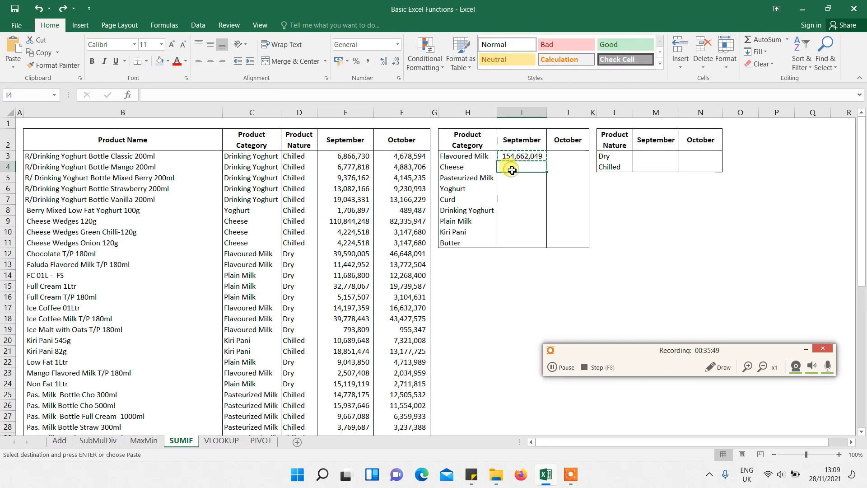
click(13, 70)
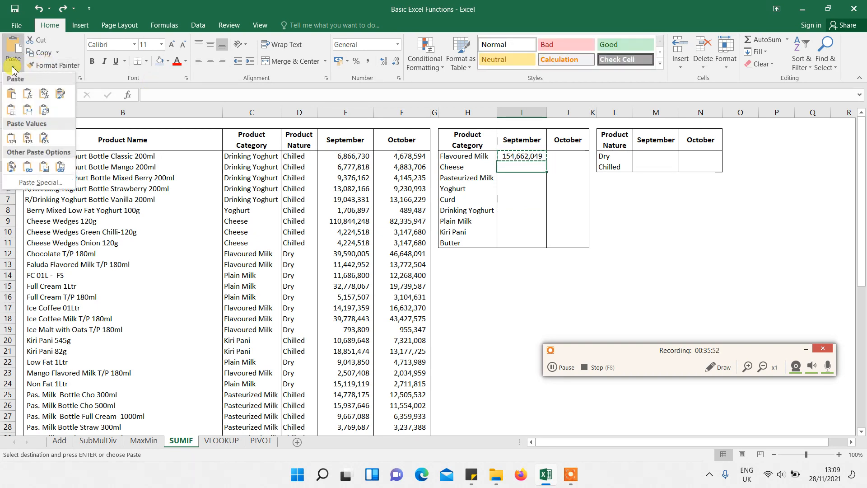
click(28, 95)
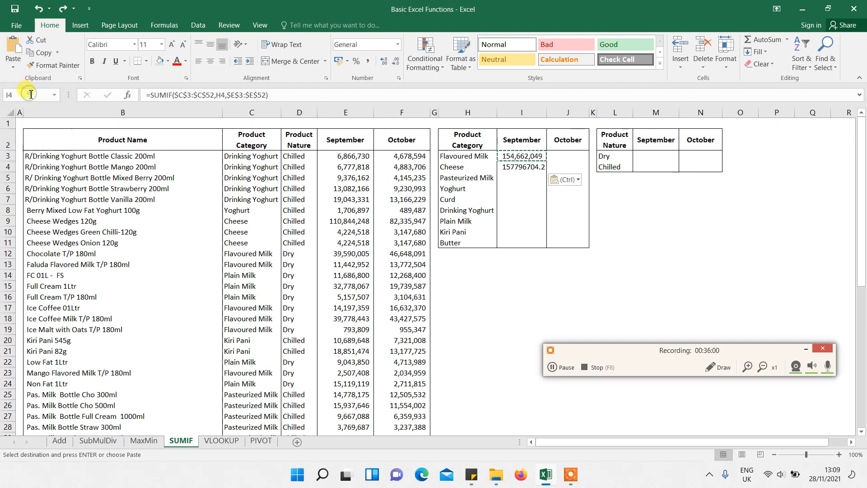
Format the Cheese total in I4 with thousands separators and no decimal places
click(368, 62)
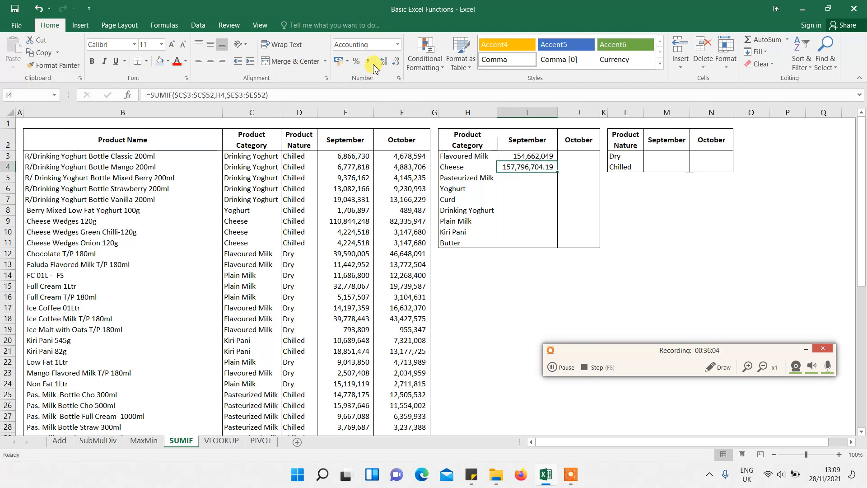
click(394, 63)
click(394, 63)
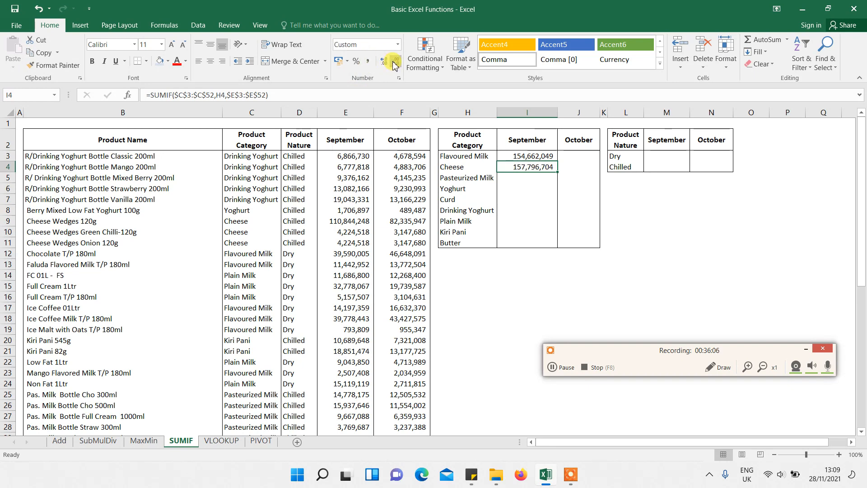
Inspect the ranges referenced by the I4 formula and clear the cell's contents
click(402, 93)
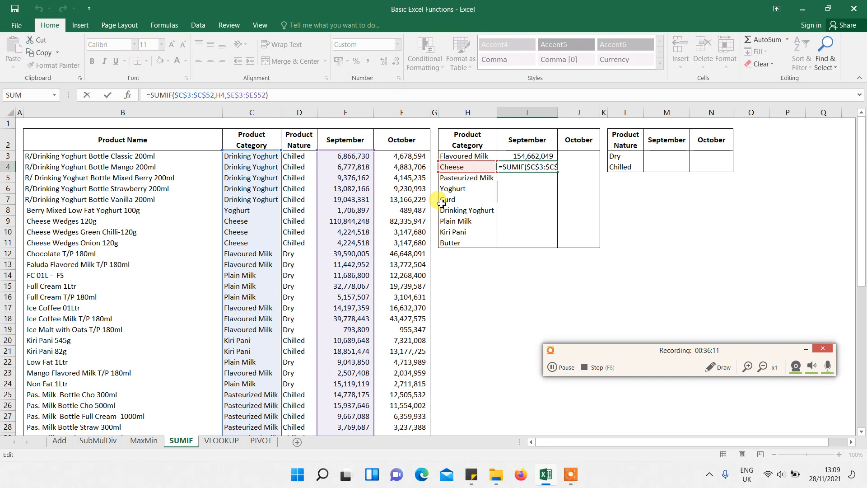
key(Escape)
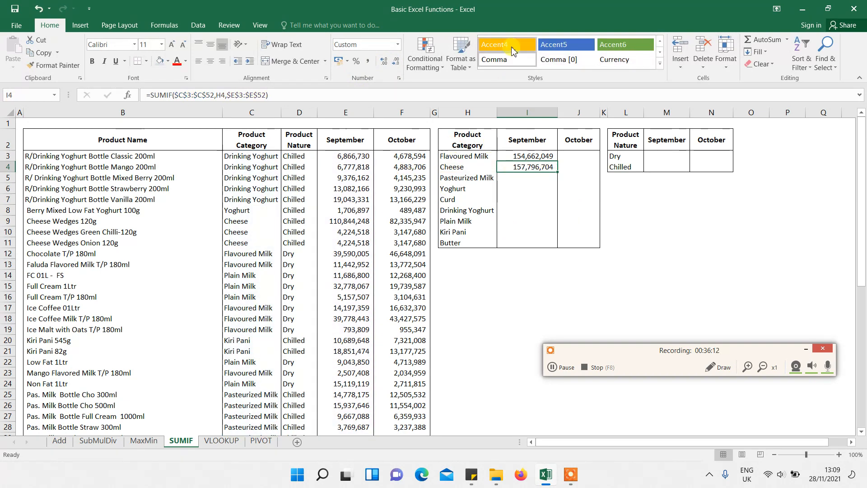
click(474, 93)
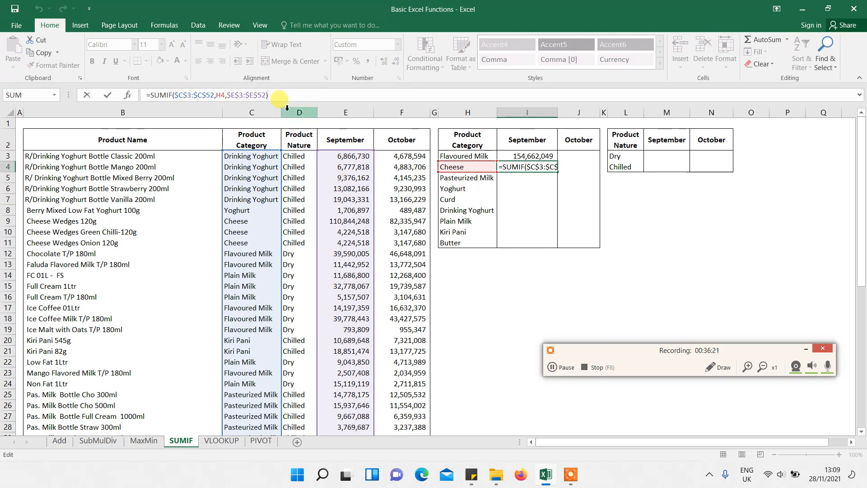
key(ctrl+Return)
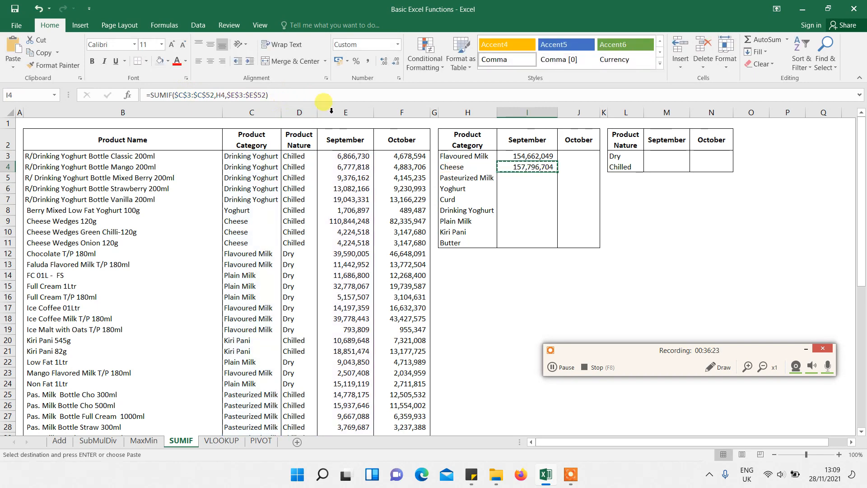
key(Delete)
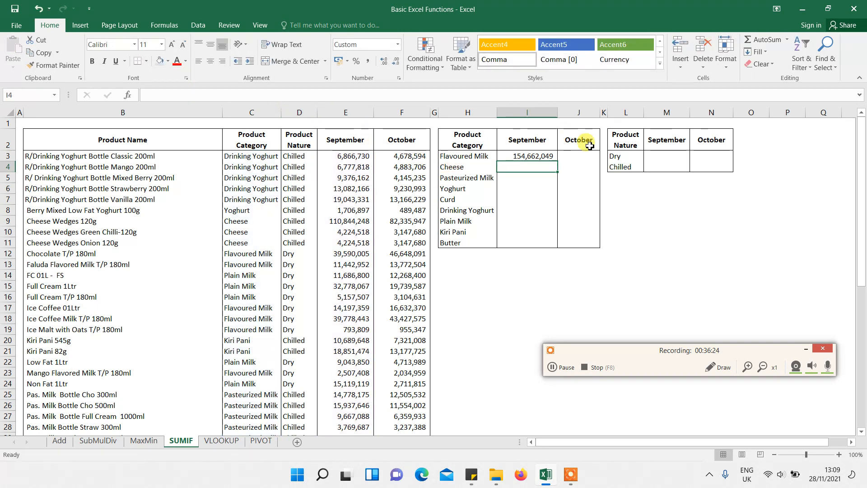
Copy the SUMIF formula from I3 and paste only the formula into I4:I11 for the remaining categories
click(536, 157)
key(ctrl+c)
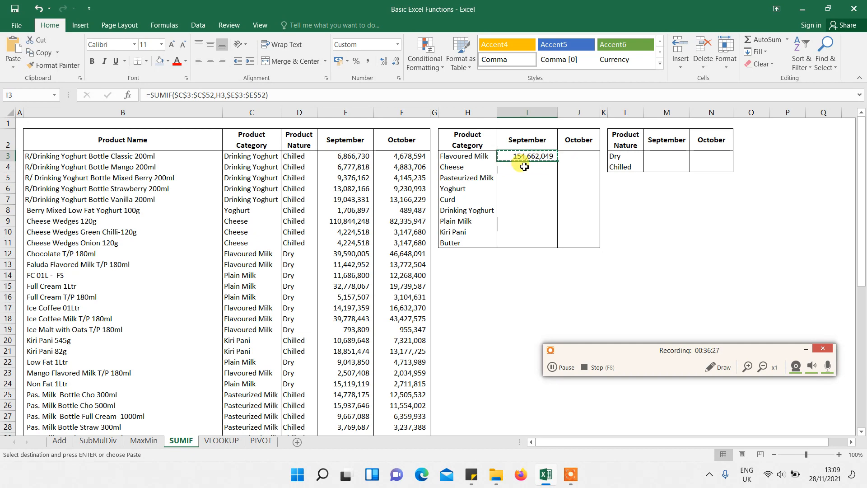
drag(524, 167, 518, 244)
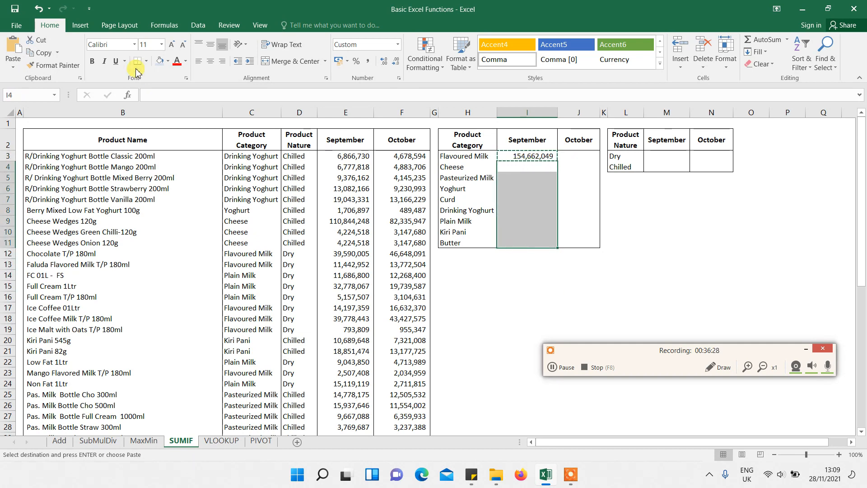
click(13, 64)
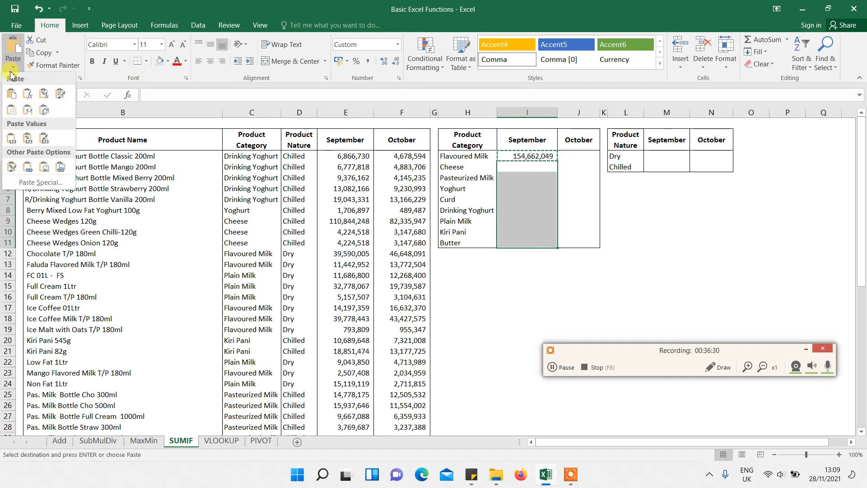
click(26, 95)
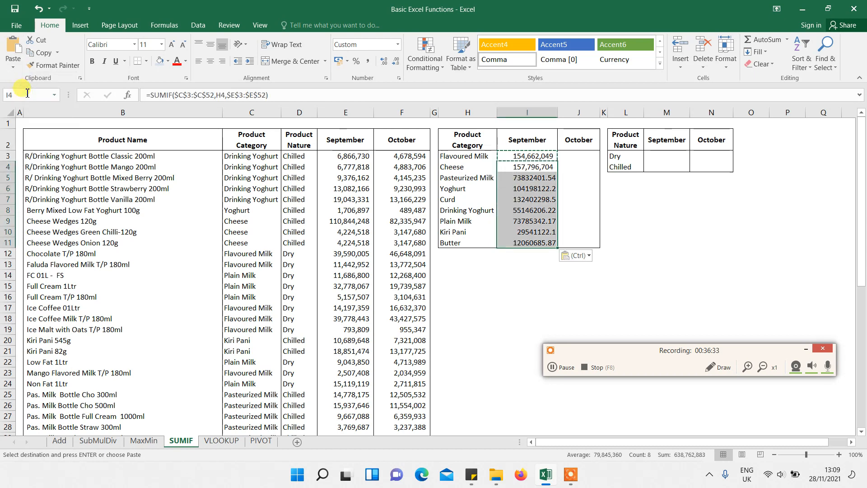
Format the September totals in I4:I11 with thousands separators and no decimals, and select the empty cell I12 below them
click(368, 62)
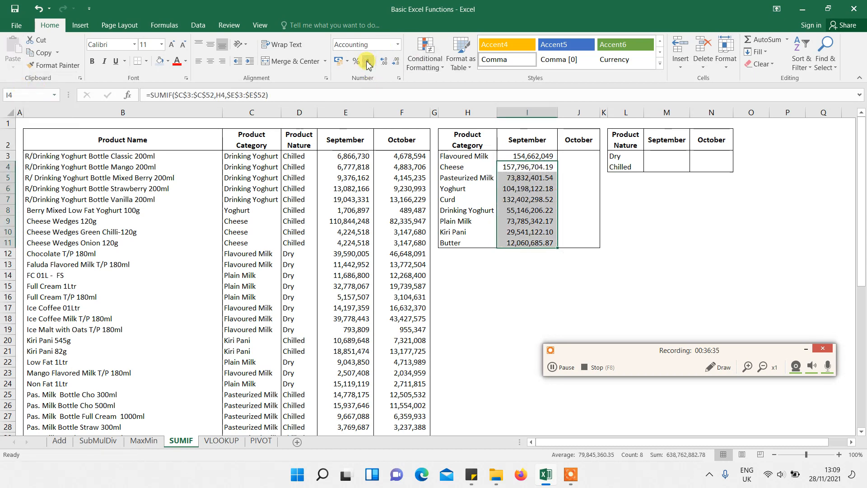
click(394, 64)
click(394, 63)
click(592, 203)
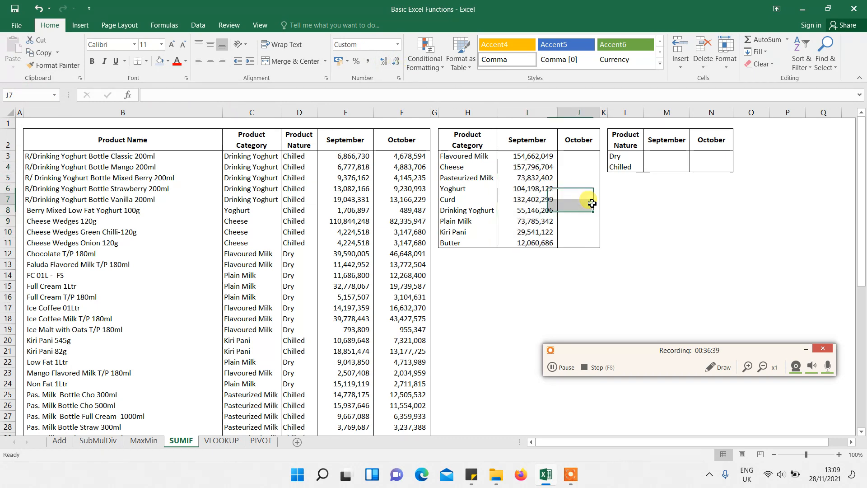
click(538, 252)
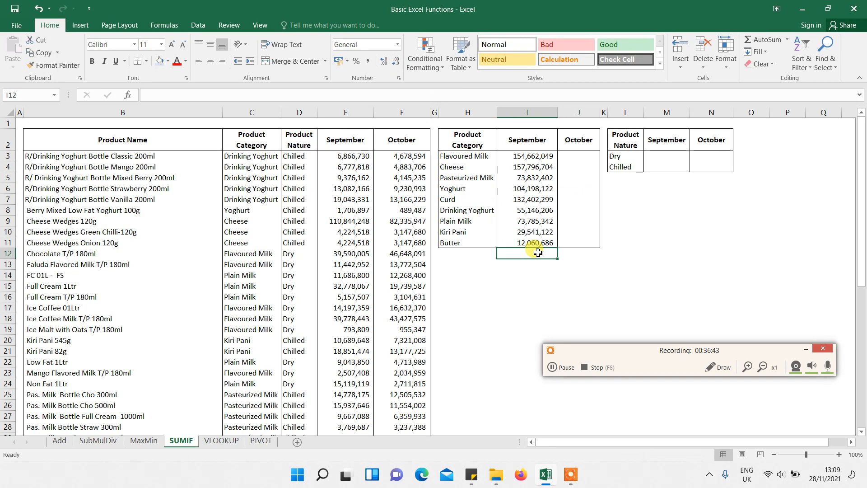
text(=)
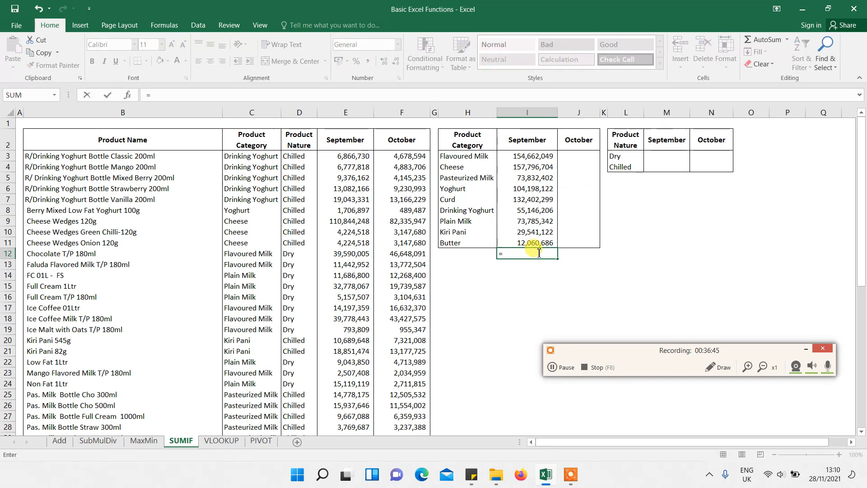
text(sum)
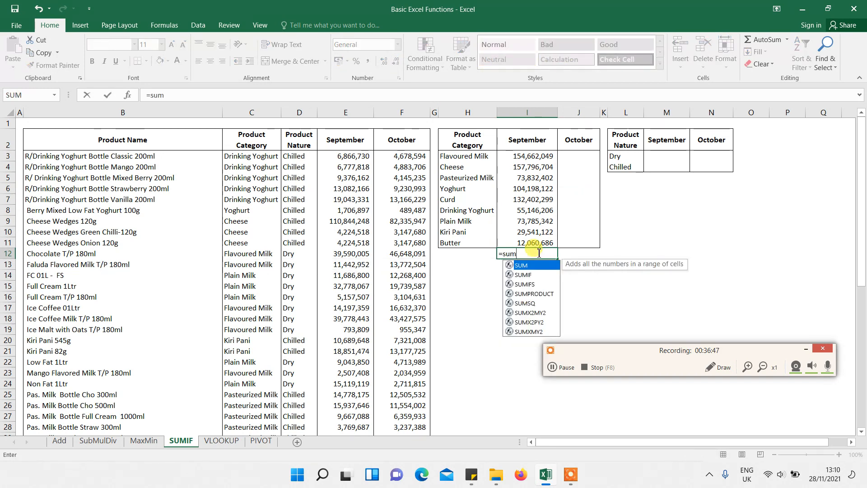
key(Tab)
key(Escape)
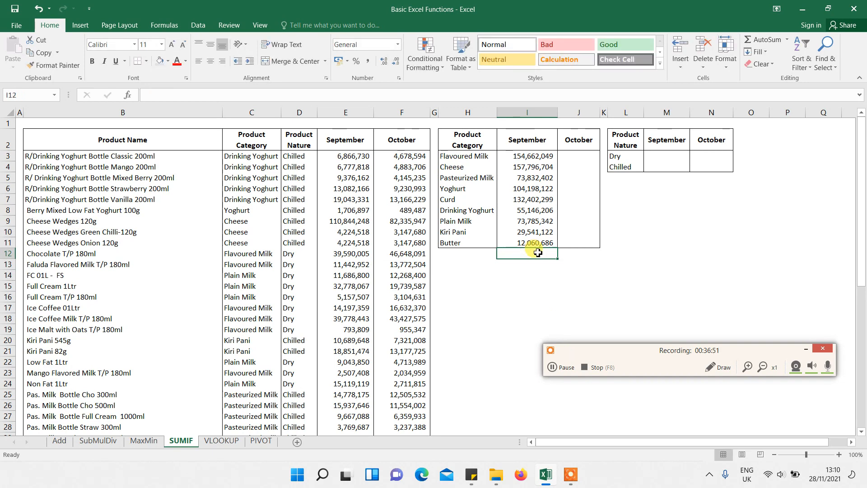
Add up the September category totals in I12 with =SUM(I3:I11)
key(alt+equal)
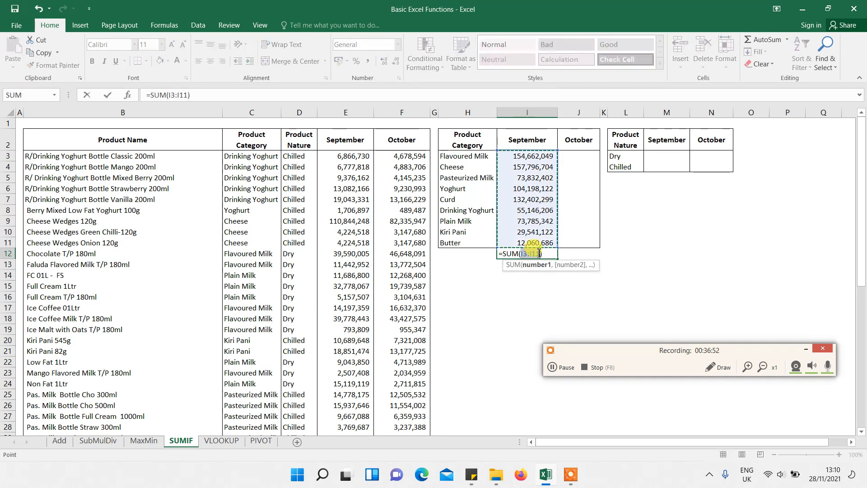
key(Return)
click(528, 254)
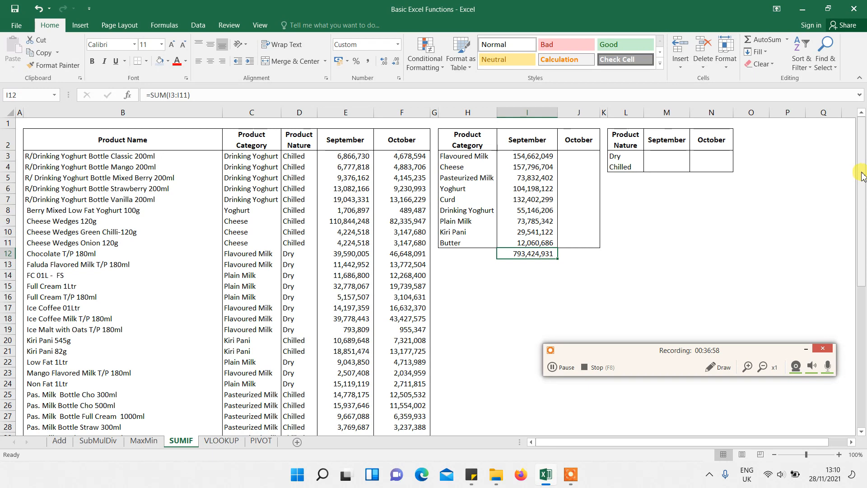
Add up the product list's September column in E53 with =SUM(E3:E52) as a cross-check
drag(860, 176, 863, 329)
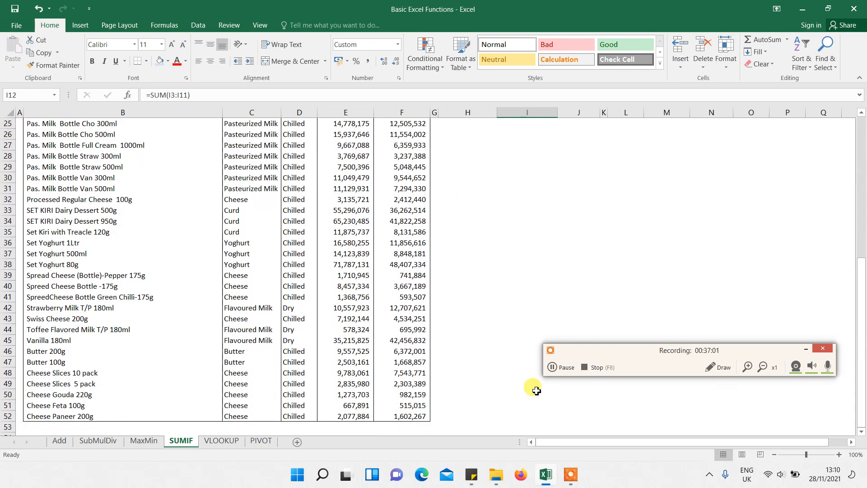
click(348, 427)
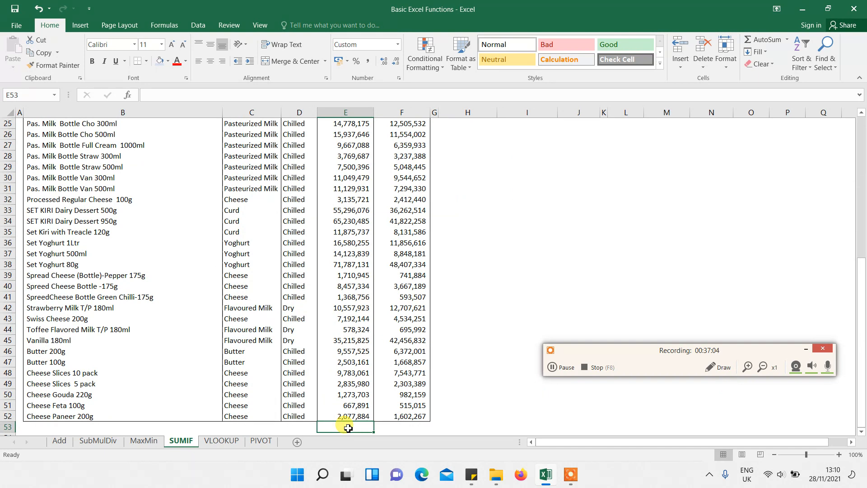
key(alt+equal)
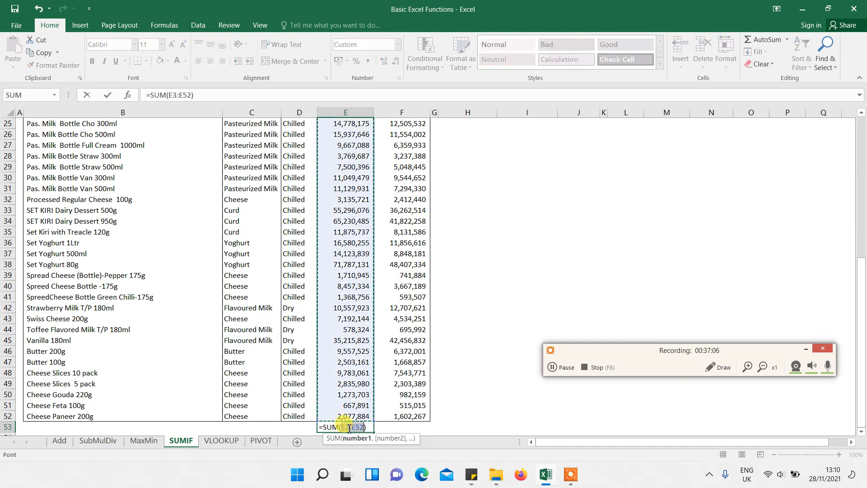
drag(863, 312, 863, 367)
key(Return)
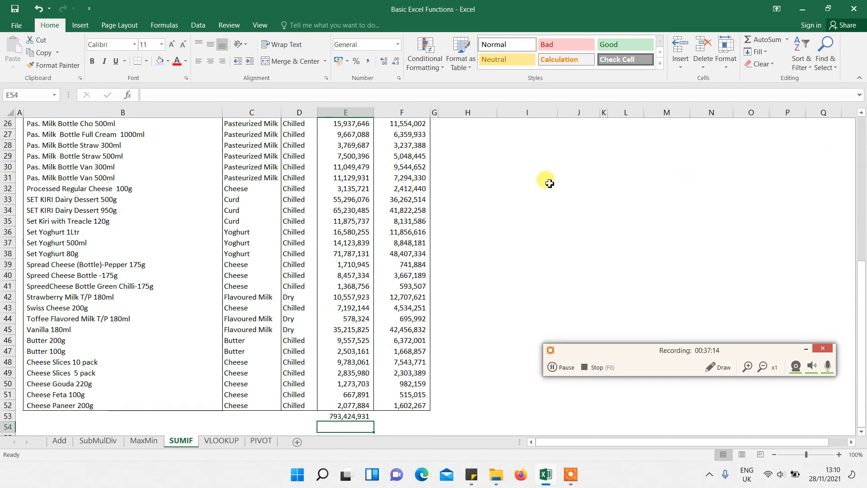
Examine the Product Category, Product Nature and September columns in the first rows of the product list
drag(859, 336, 858, 120)
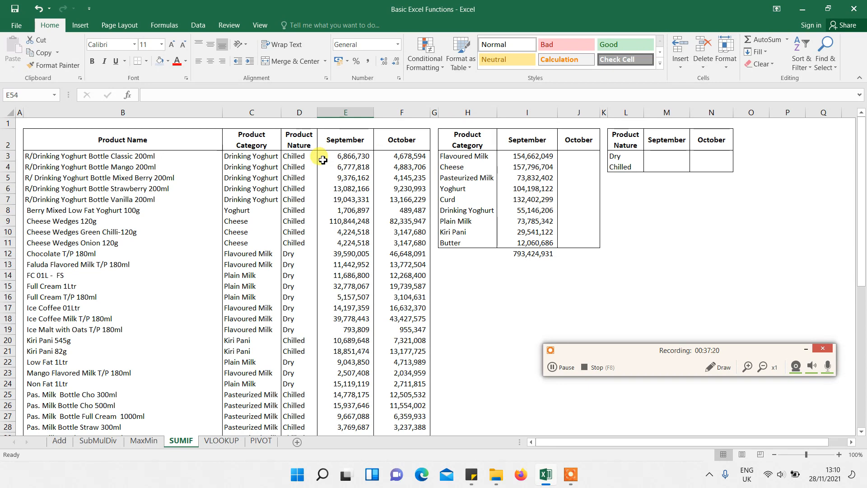
click(253, 154)
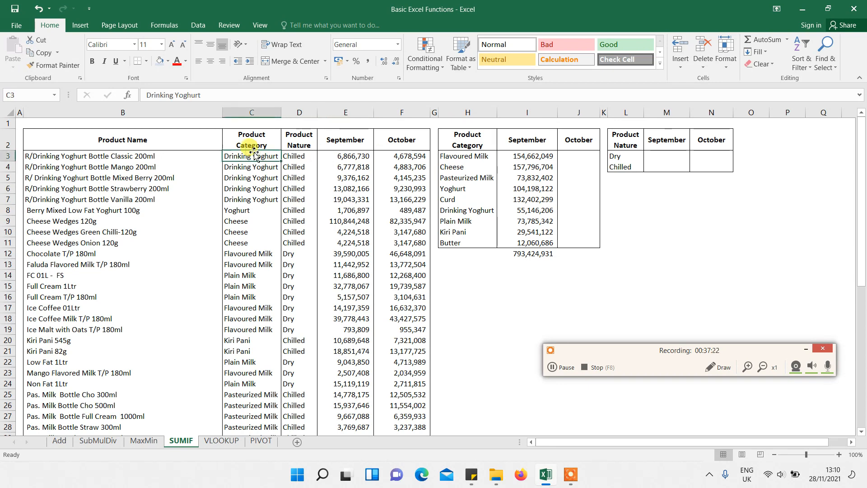
key(Up)
key(Down)
key(Right)
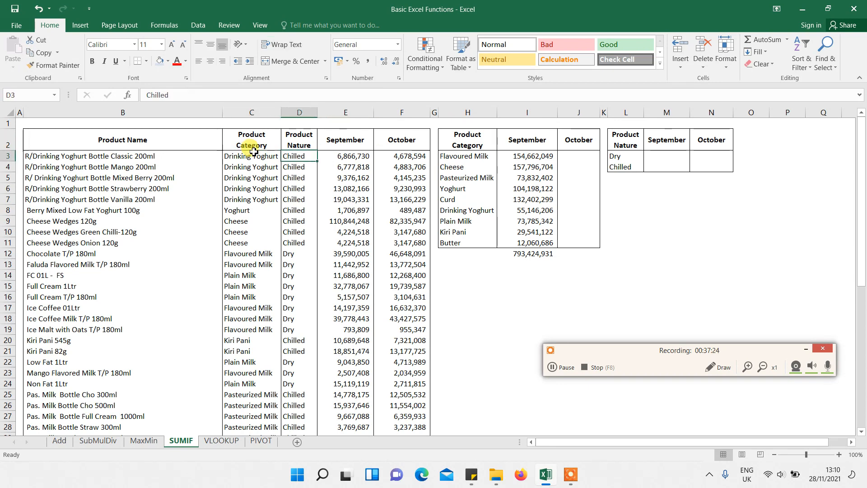
key(Right)
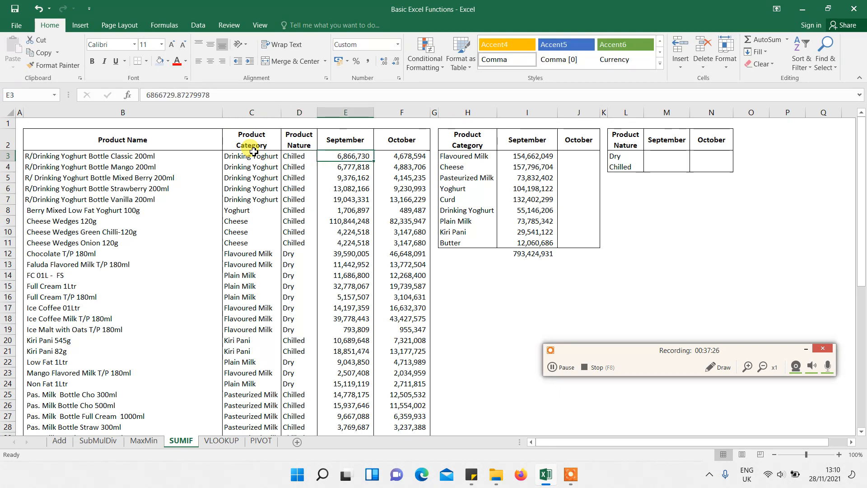
click(260, 26)
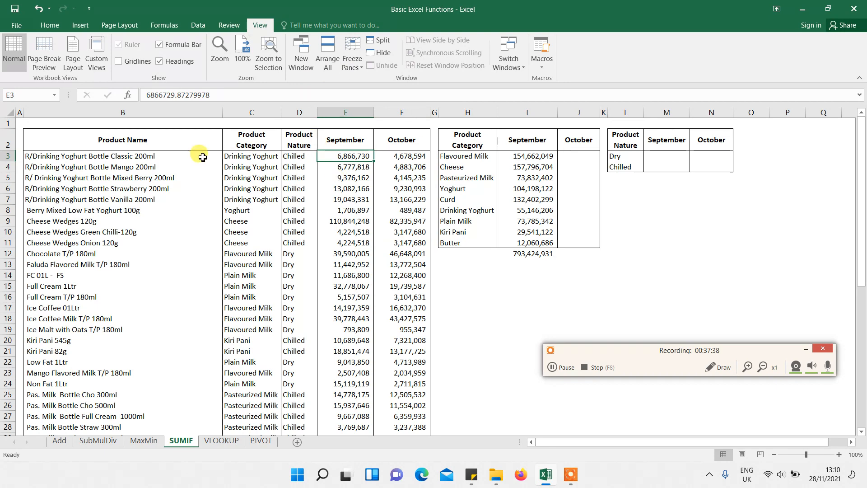
key(Down)
key(Down)
key(Down)
key(Down)
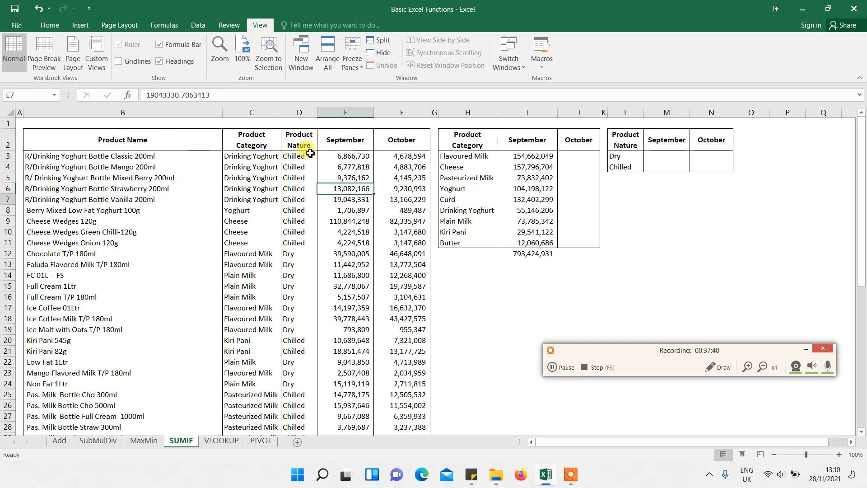
Look through the September column of the product list down to its total below the last row
key(Down)
key(Down)
key(Down)
key(Down)
key(Down)
key(Down)
key(Down)
key(Down)
key(Down)
key(Down)
key(Down)
key(Down)
key(Down)
key(Down)
key(Down)
key(Down)
key(Down)
key(Down)
key(Down)
key(Down)
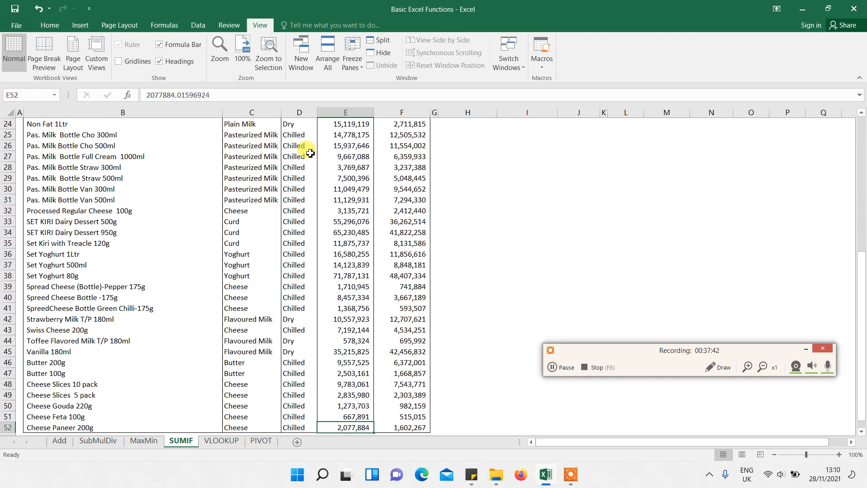
key(Down)
key(Down)
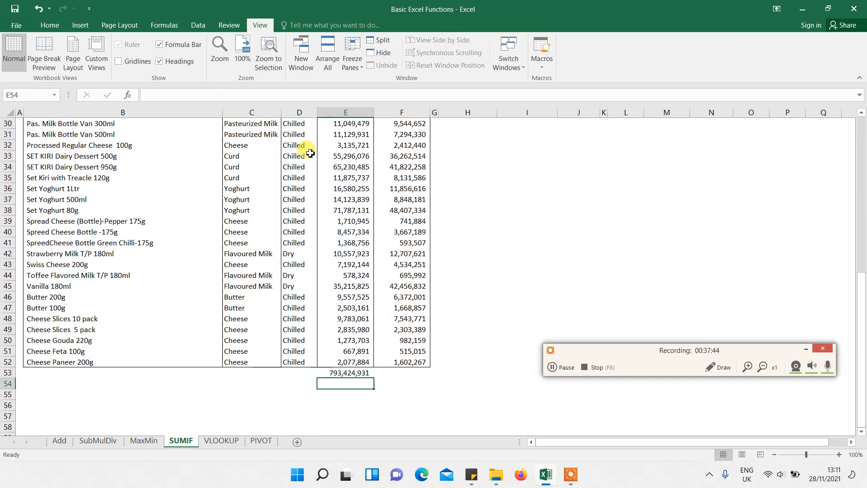
Freeze the panes at cell E3 so that rows 1–2 and columns A–D stay in view
key(Up)
key(Up)
key(Up)
key(Up)
key(Up)
key(Up)
key(Up)
key(Up)
key(Up)
key(Up)
key(Up)
key(Up)
key(Up)
key(Up)
key(Up)
key(Up)
key(Up)
key(Up)
key(Up)
key(Up)
key(Up)
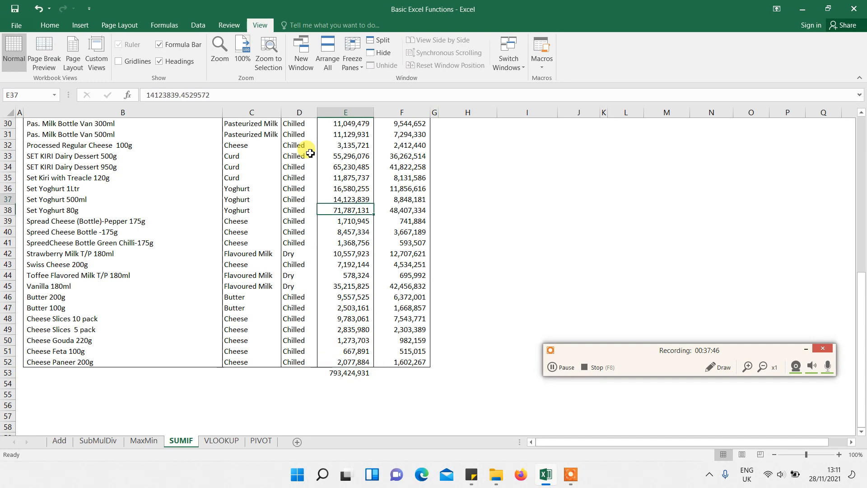
key(Up)
key(Up)
key(Up)
key(Up)
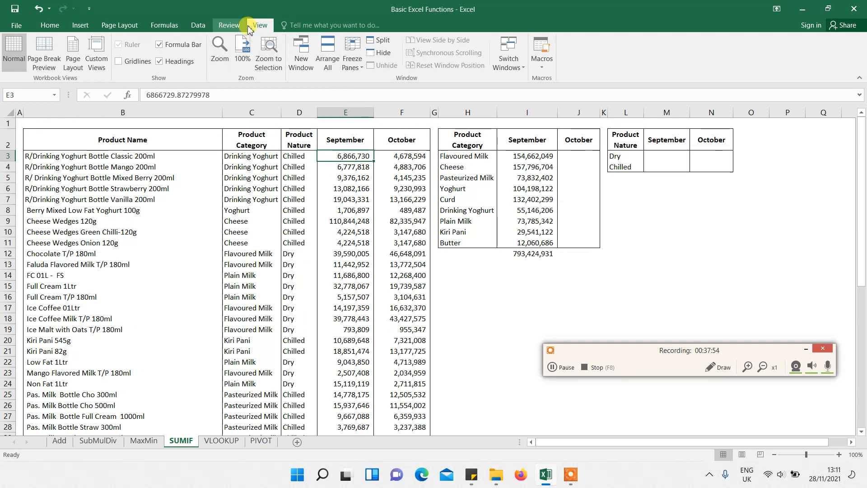
click(357, 69)
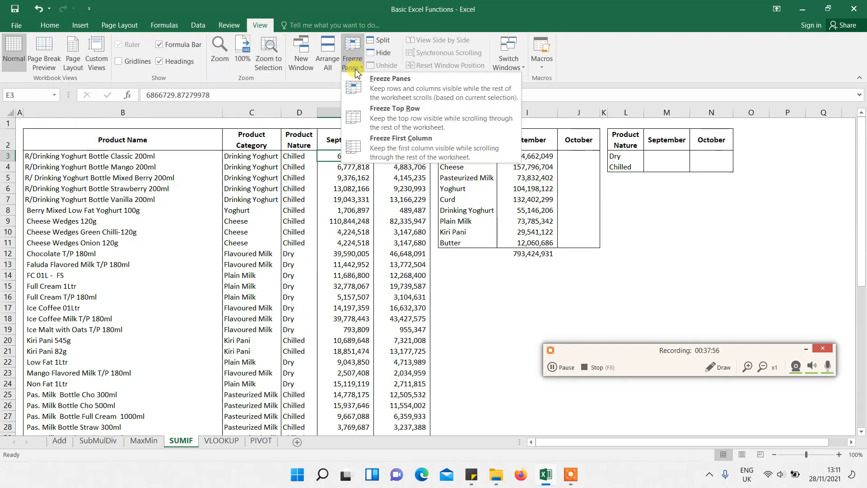
click(372, 90)
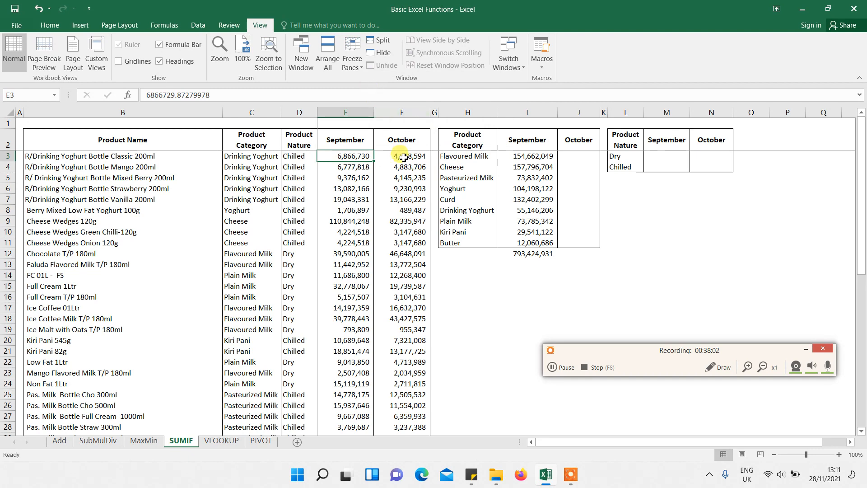
Check the frozen headings by moving down the September column past the list's end and back up to row 1
key(Down)
key(Down)
key(Down)
key(Down)
key(Down)
key(Down)
key(Down)
key(Down)
key(Down)
key(Down)
key(Down)
key(Down)
key(Down)
key(Down)
key(Down)
key(Down)
key(Down)
key(Down)
key(Down)
key(Down)
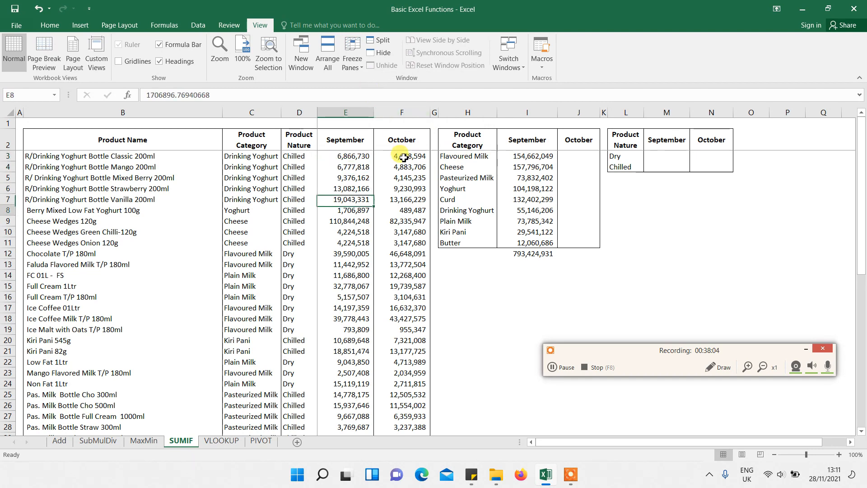
key(Down)
key(Down)
key(Down)
key(Down)
key(Down)
key(Down)
key(Down)
key(Down)
key(Down)
key(Down)
key(Down)
key(Down)
key(Down)
key(Down)
key(Down)
key(Down)
key(Down)
key(Down)
key(Down)
key(Down)
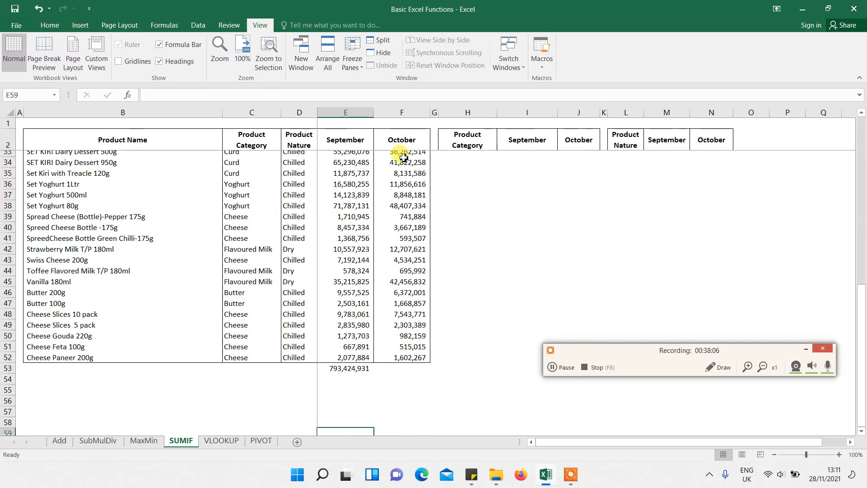
key(Up)
key(Up)
key(Up)
key(Up)
key(Up)
key(Up)
key(Up)
key(Up)
key(Up)
key(Up)
key(Up)
key(Up)
key(Up)
key(Up)
key(Up)
key(Up)
key(Up)
key(Up)
key(Up)
key(Up)
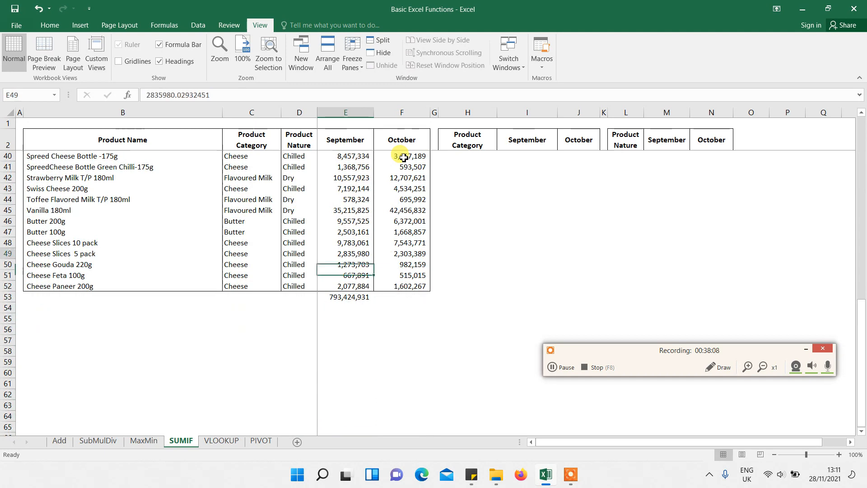
key(Up)
key(Up)
key(Up)
key(Up)
key(Up)
key(Up)
key(Up)
key(Up)
key(Up)
key(Up)
key(Up)
key(Up)
key(Up)
key(Up)
key(Up)
key(Up)
key(Up)
key(Up)
key(Up)
key(Up)
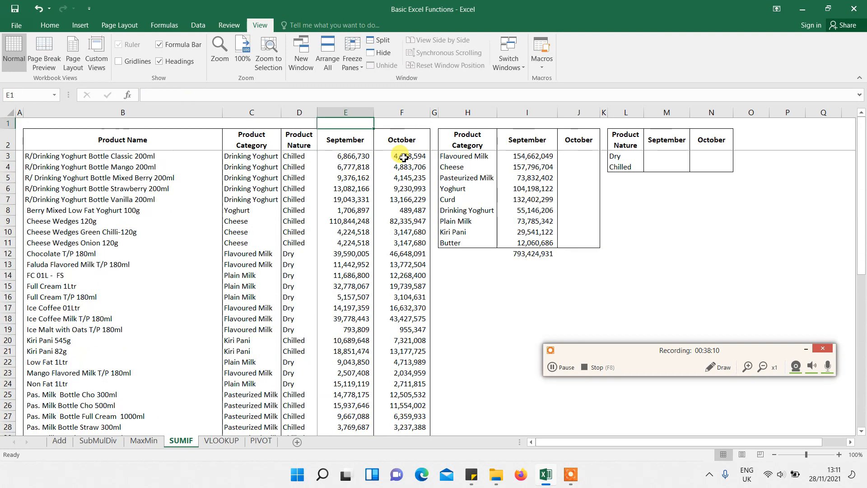
Copy the September sum formula from E53 into F53 to total the October column, and check the copied formula
drag(861, 176, 862, 424)
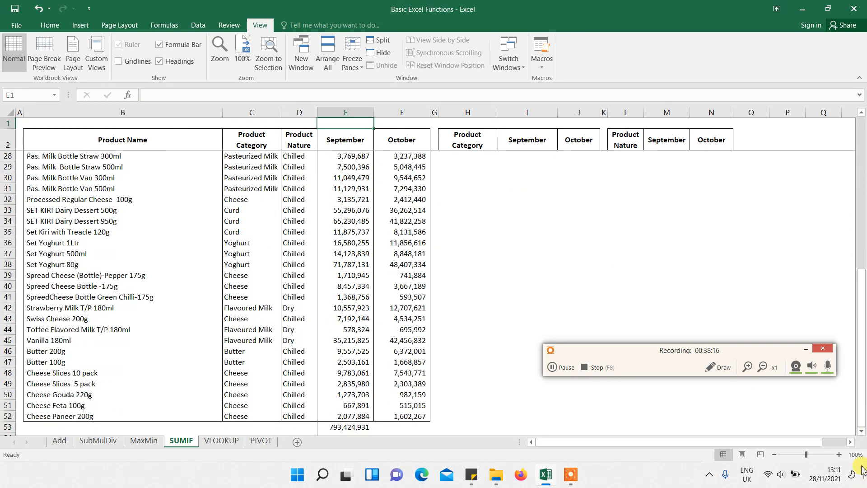
click(862, 431)
click(862, 431)
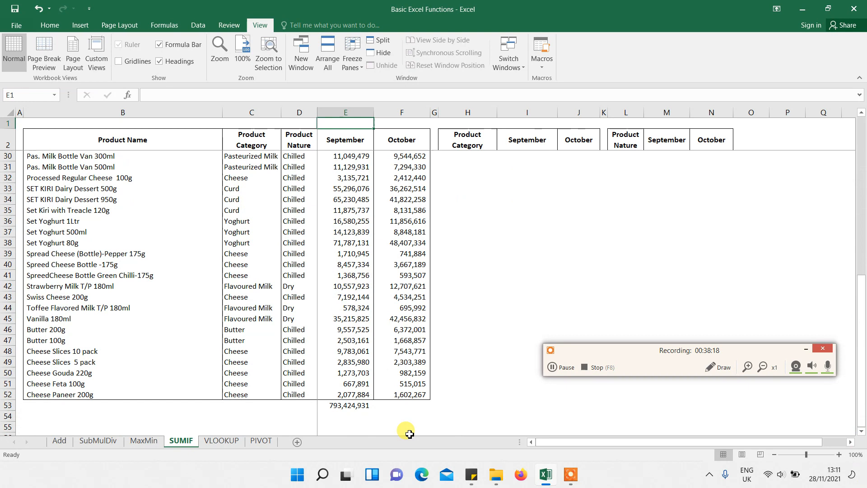
click(345, 405)
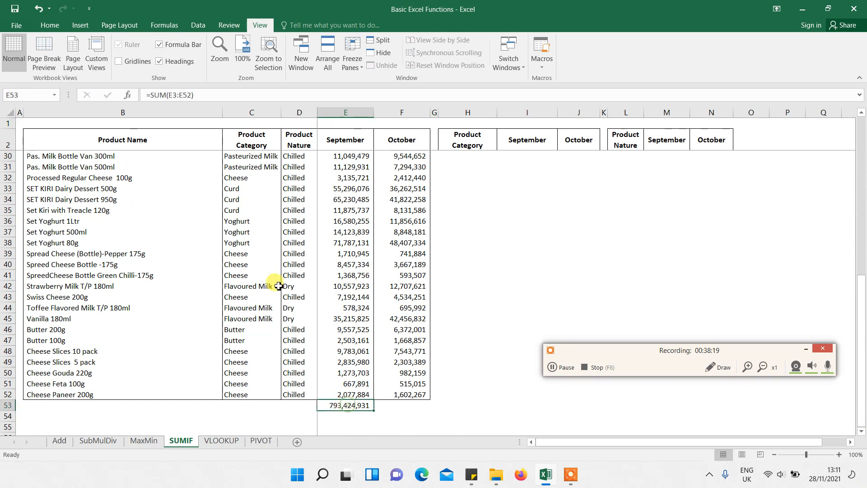
click(211, 97)
key(Escape)
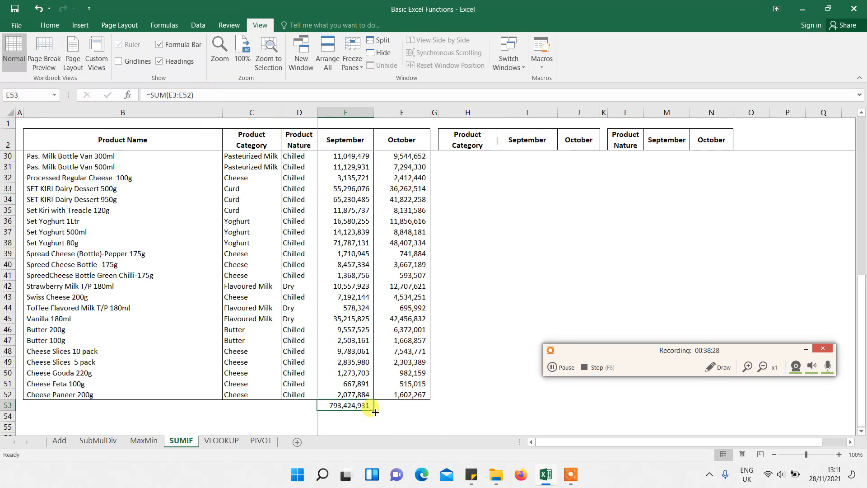
drag(375, 411, 414, 411)
click(408, 329)
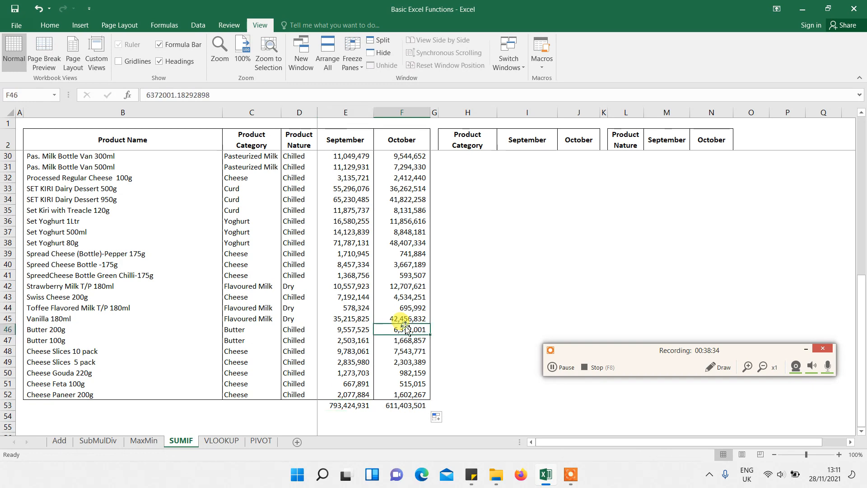
click(399, 405)
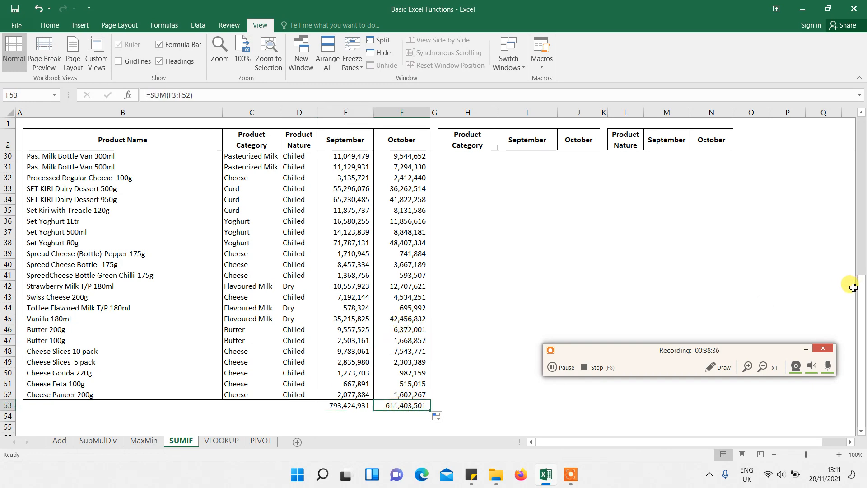
Total October for Flavoured Milk in J3 with =SUMIF(C3:C52,H3,F3:F52)
drag(860, 291, 861, 135)
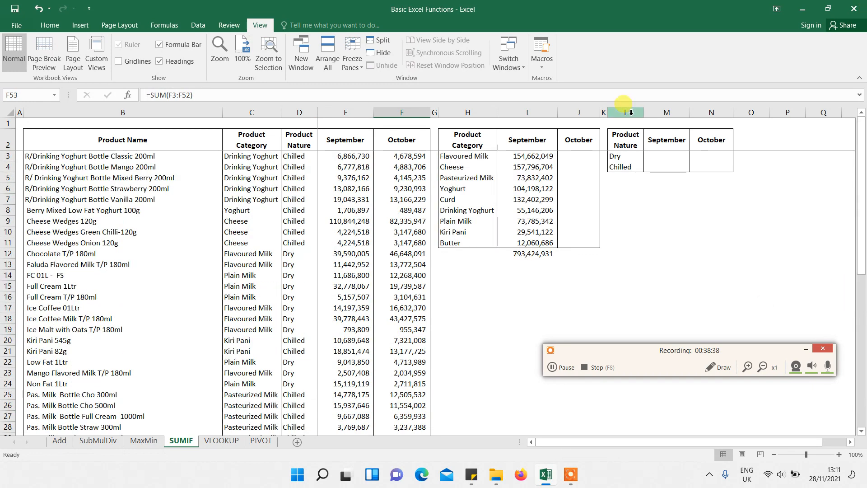
click(569, 156)
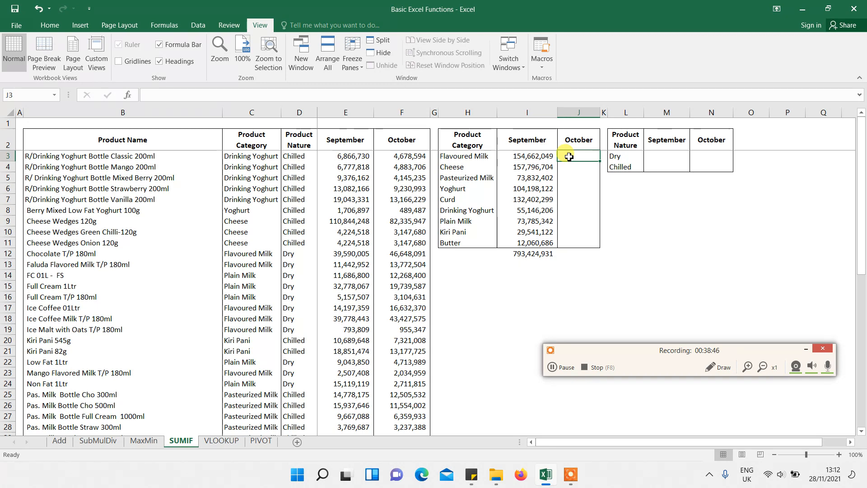
text(=)
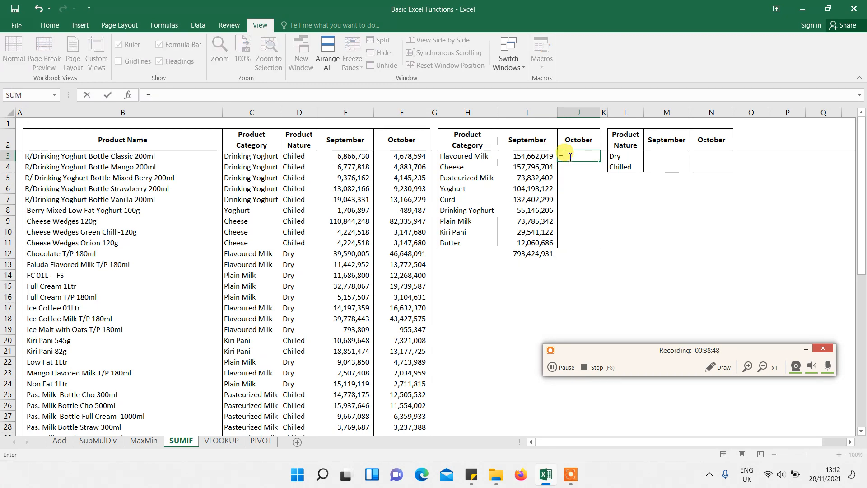
text(sumi)
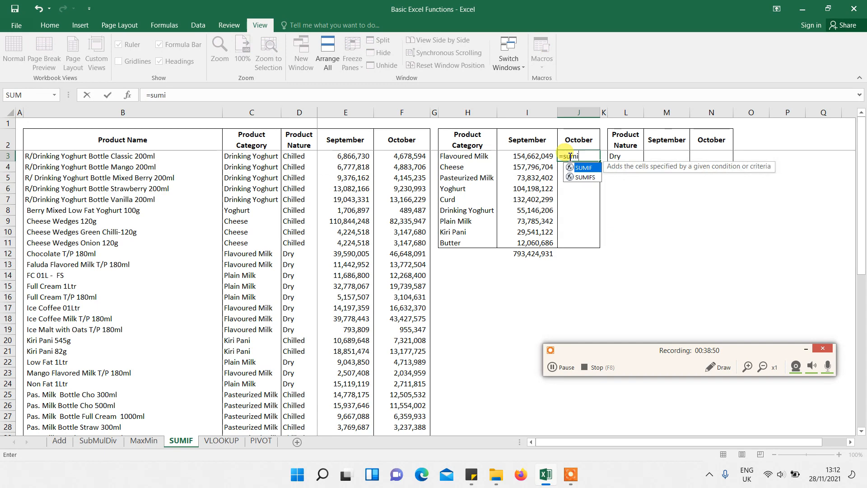
text(f)
key(Tab)
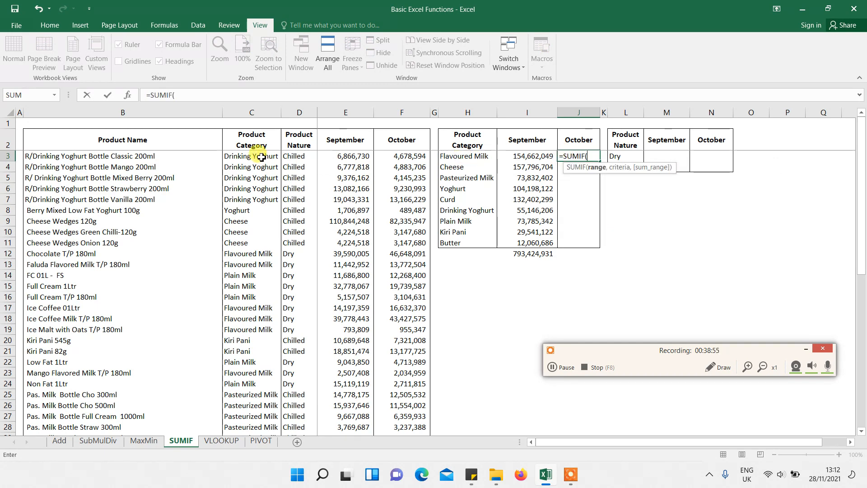
drag(270, 162, 259, 419)
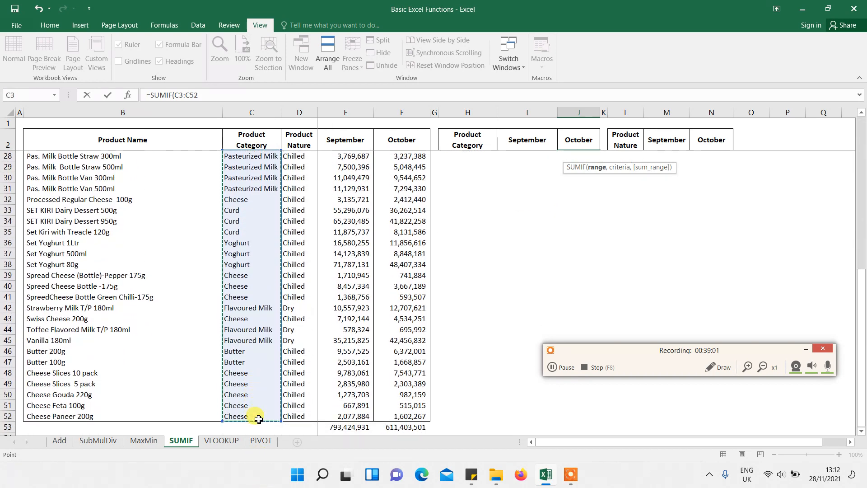
text(,)
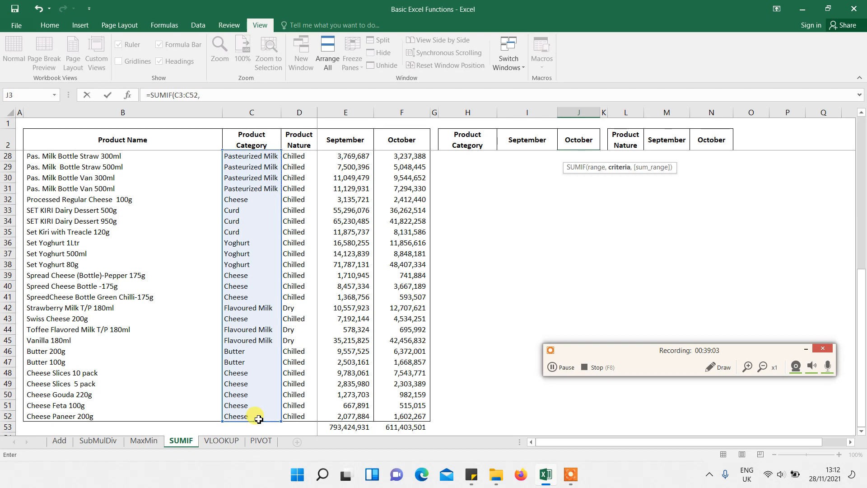
drag(860, 297, 861, 299)
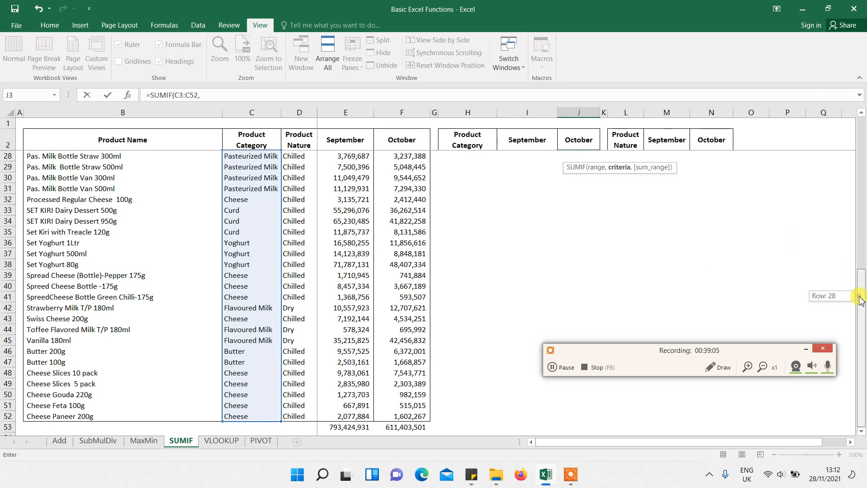
drag(863, 179, 862, 120)
click(481, 156)
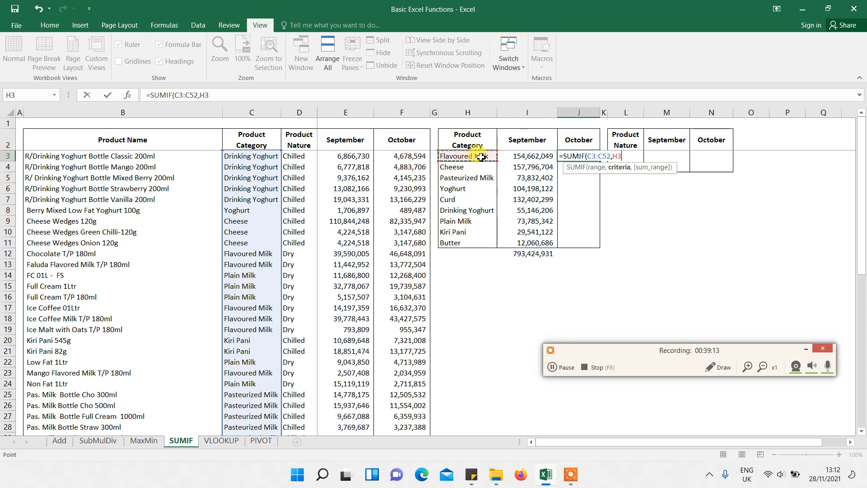
text(,)
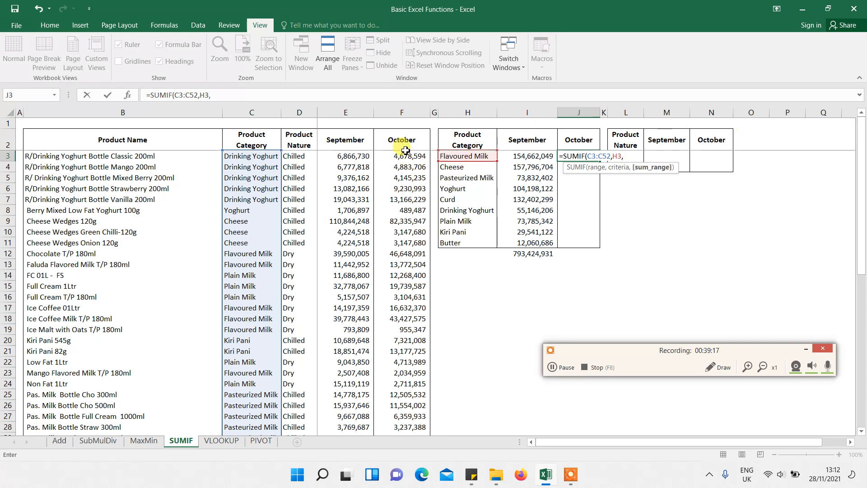
click(392, 156)
drag(393, 181, 407, 401)
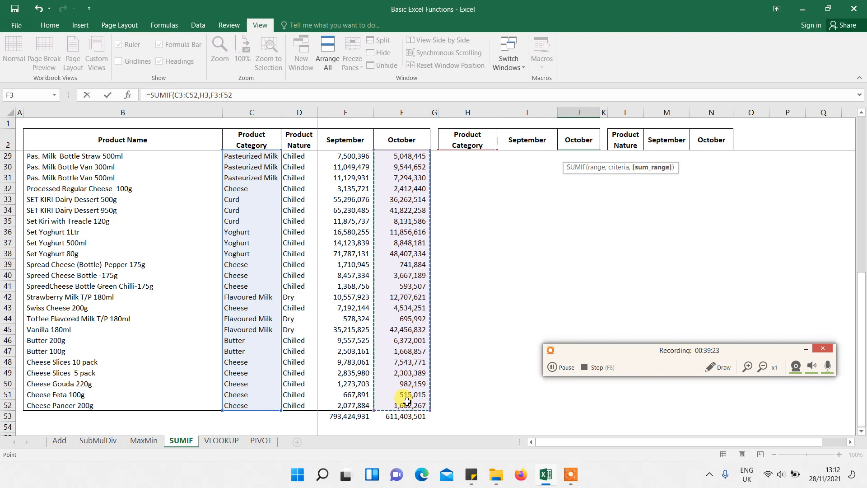
key(Return)
key(Up)
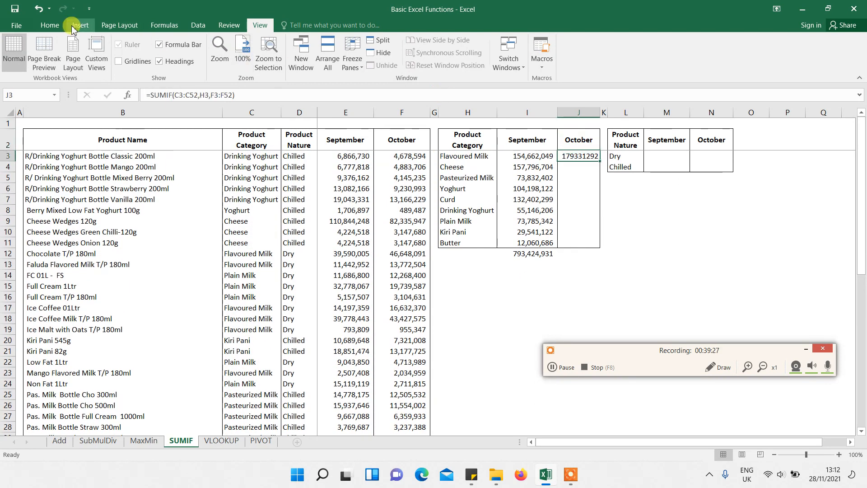
Format J3 with thousands separators and no decimals, and autofit column J to its contents
click(54, 26)
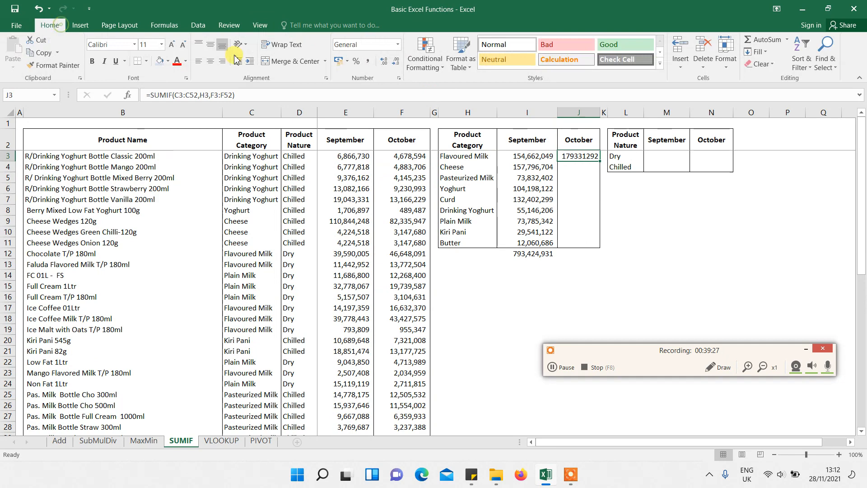
click(367, 62)
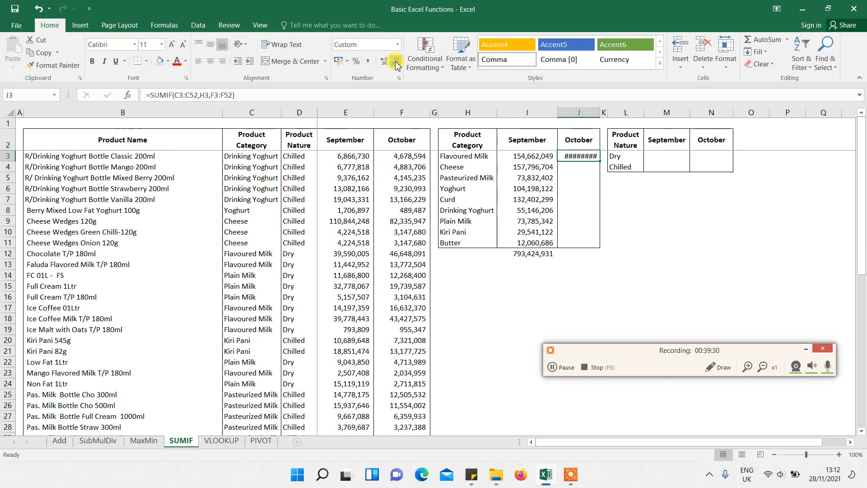
double_click(600, 110)
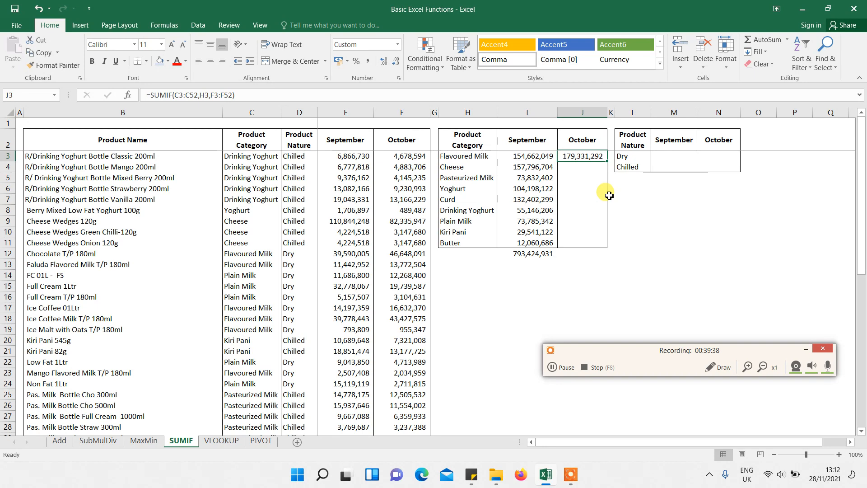
Make the category range in J3's SUMIF formula absolute as $C$3:$C$52
click(181, 94)
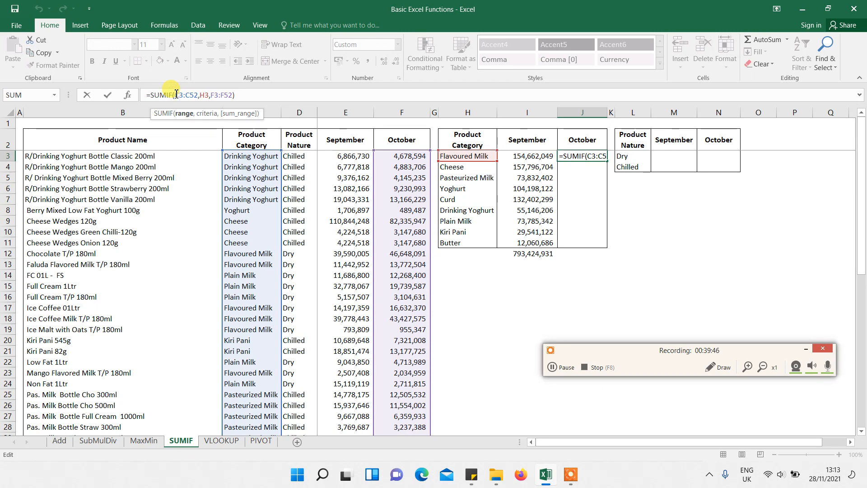
text(4)
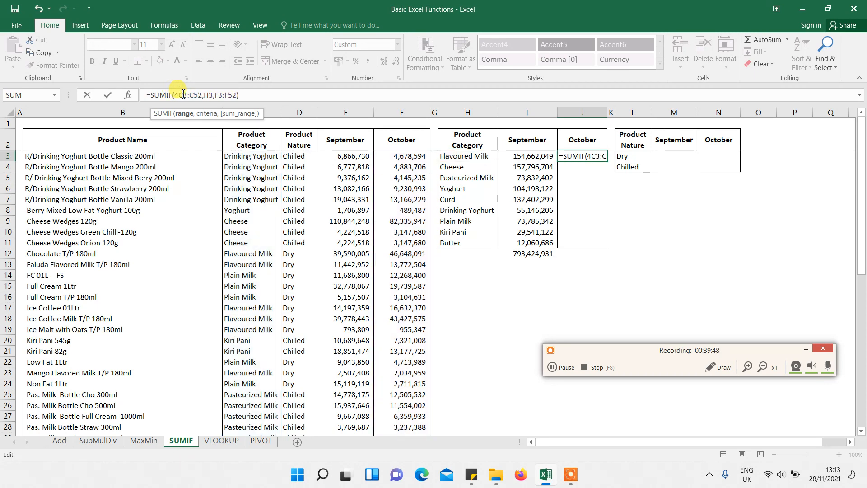
key(BackSpace)
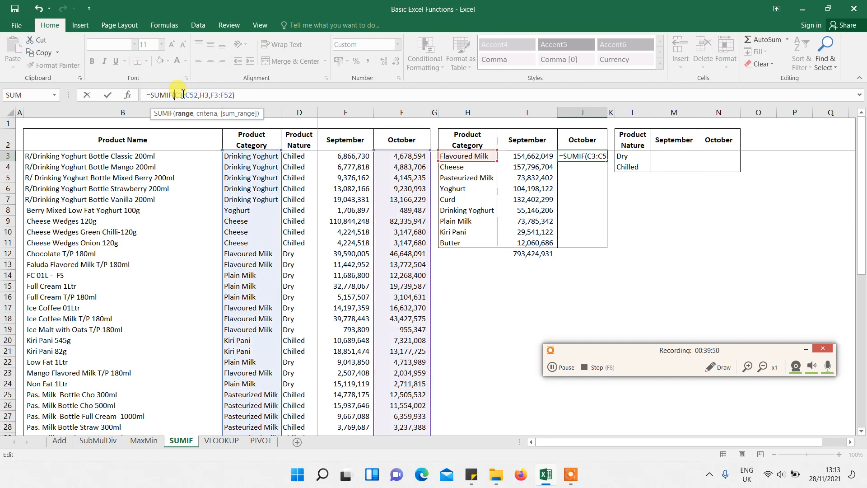
text($)
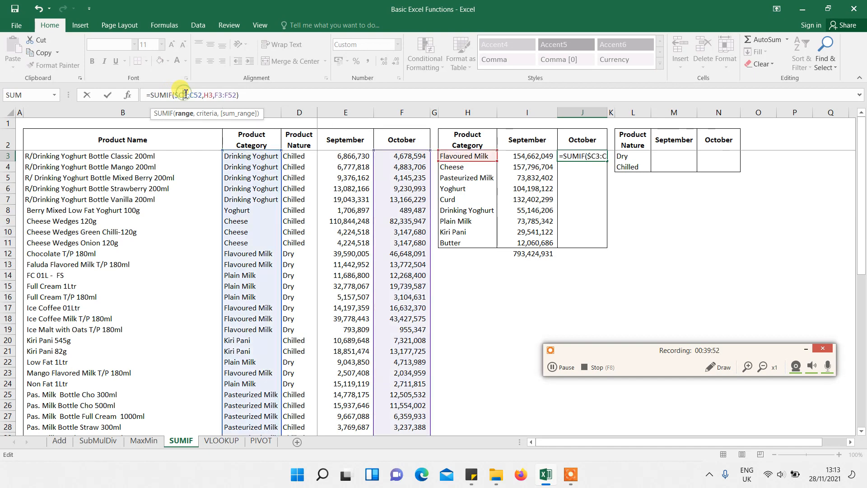
click(185, 94)
text($)
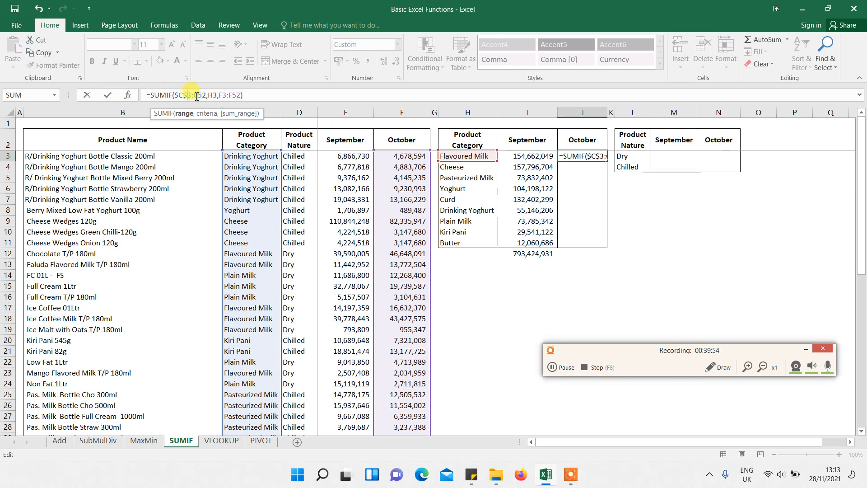
click(196, 95)
text($)
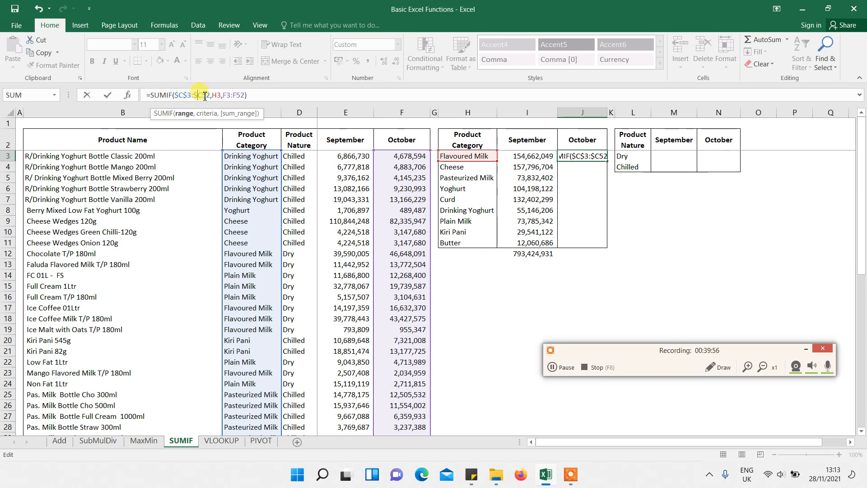
click(204, 95)
text($)
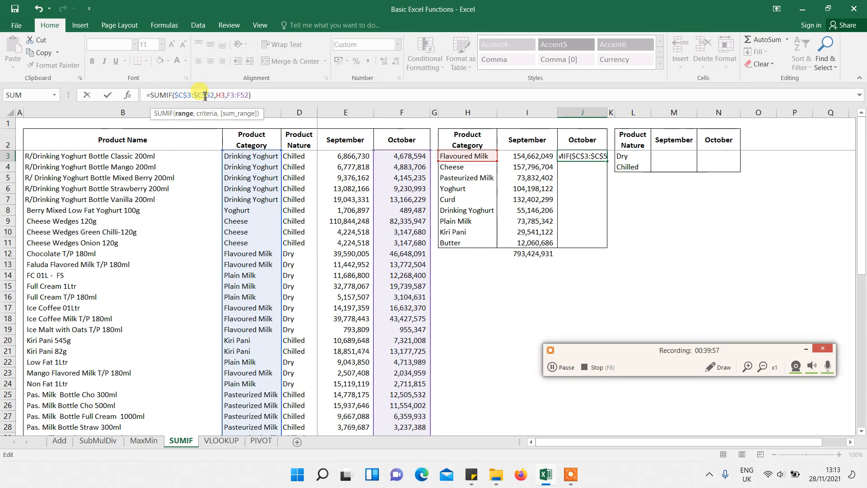
Make the October sum range in J3's SUMIF formula absolute as $F$3:$F$52, and keep J3 selected
click(229, 95)
text($F$)
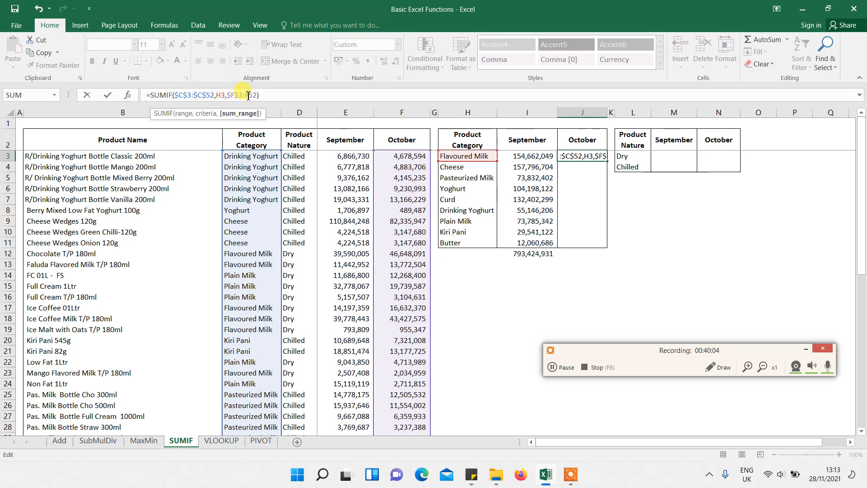
click(248, 96)
text($F$)
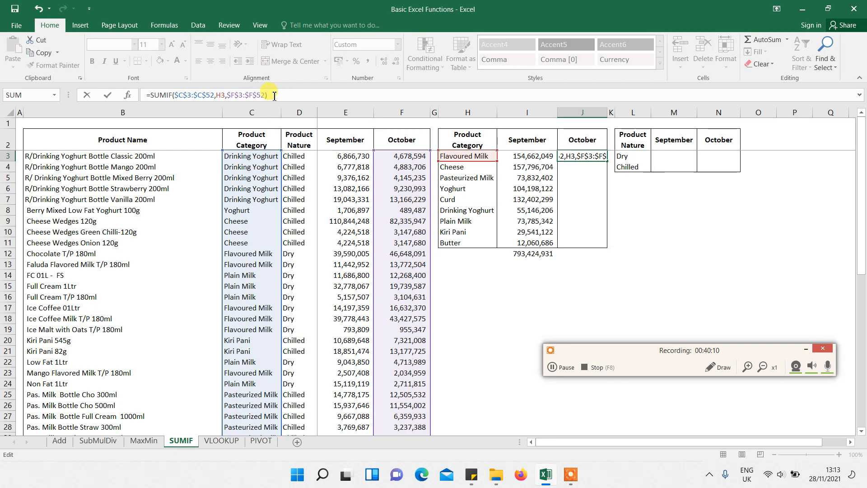
key(ctrl+Return)
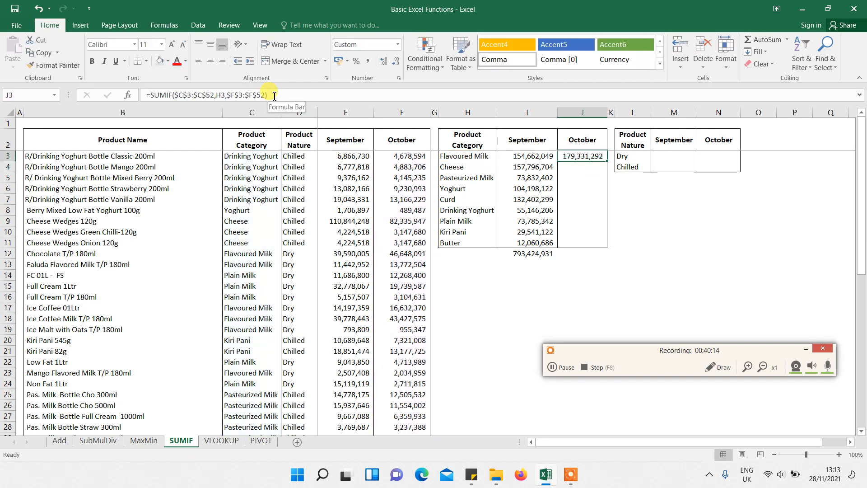
Copy the J3 formula into J4:J11 for the remaining product categories, pasting formulas only
key(ctrl+c)
click(575, 166)
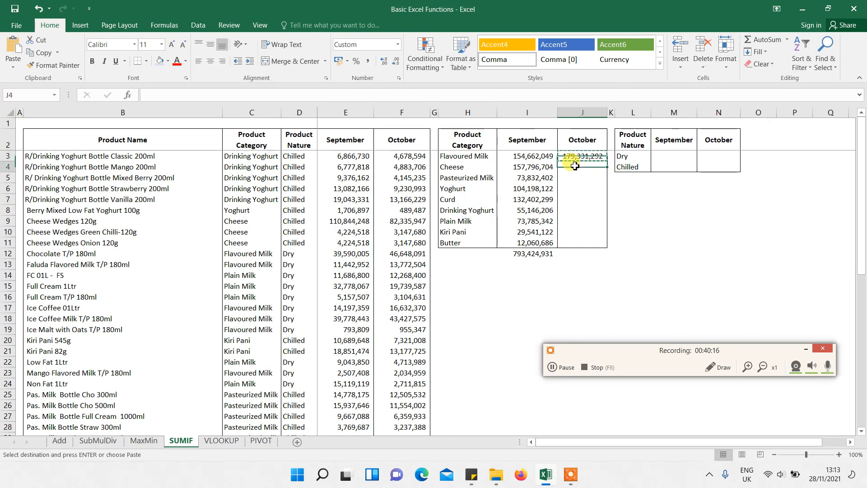
drag(575, 166, 581, 242)
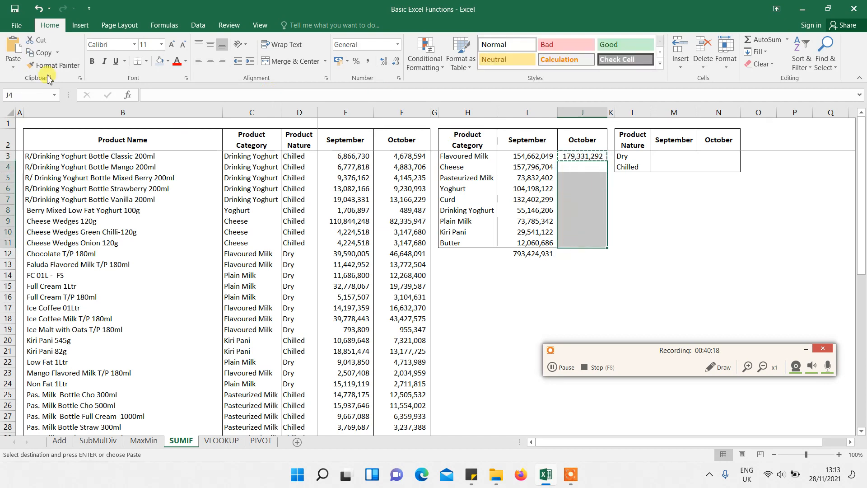
click(14, 67)
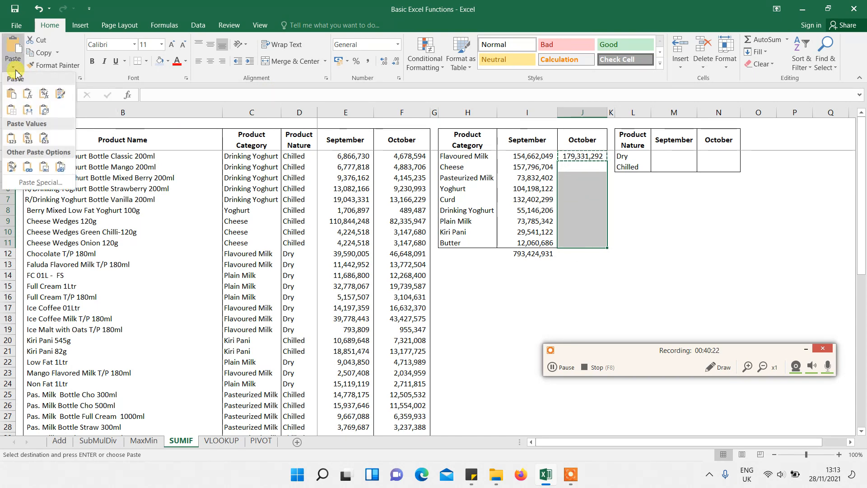
click(27, 94)
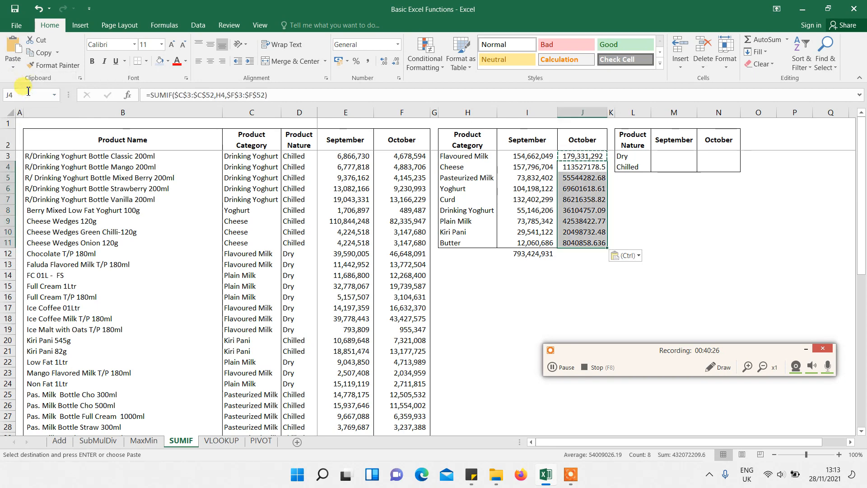
Format the October totals in J4:J11 with thousands separators and no decimals
click(366, 61)
click(396, 62)
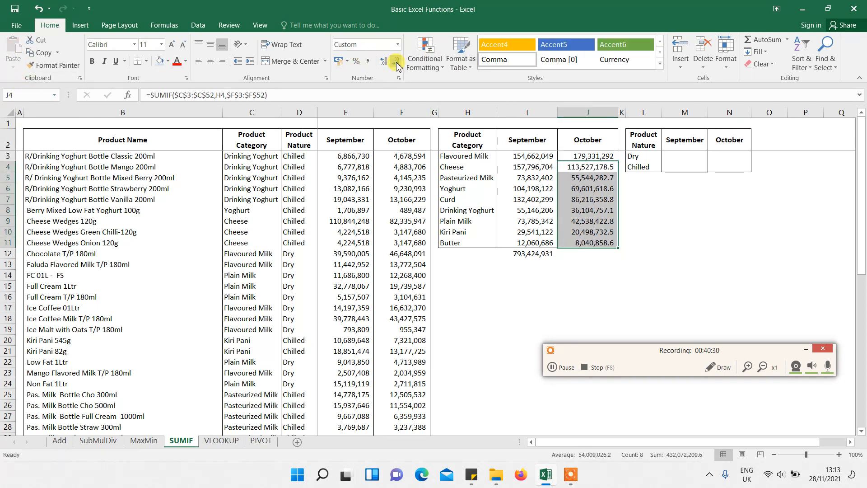
click(396, 62)
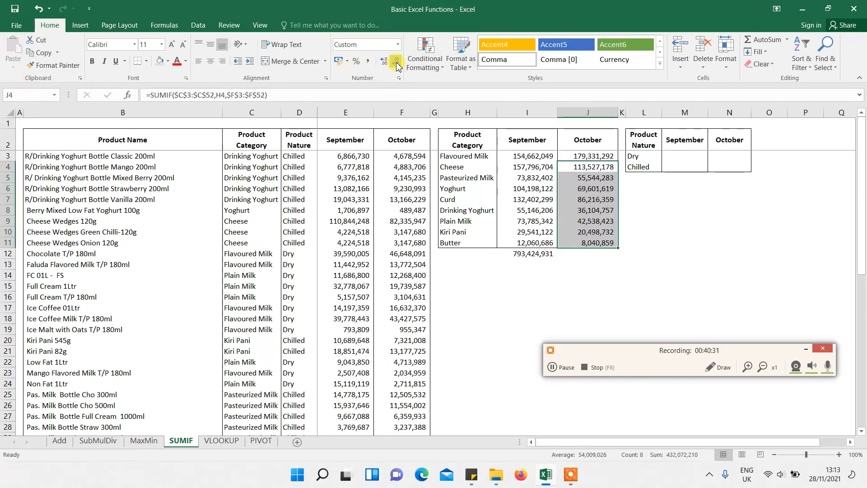
Check the October list total in F53, and copy the September sum formula from I12 into J12 to cross-check the category totals
click(527, 253)
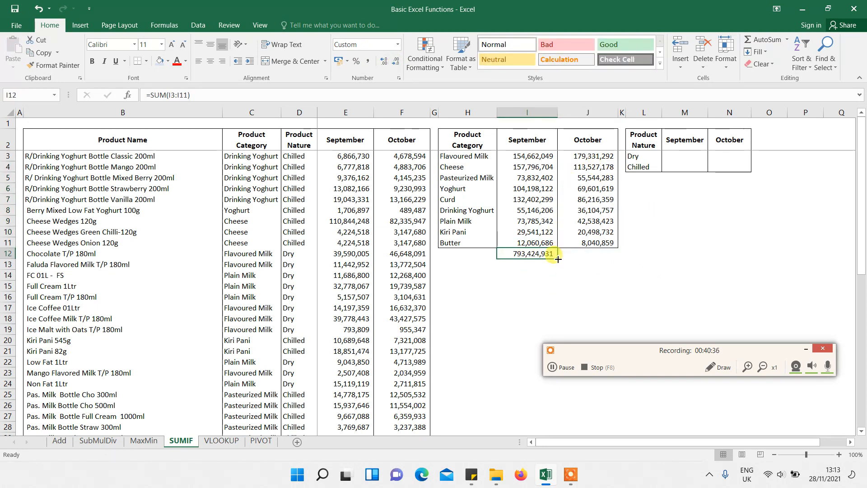
drag(853, 199, 862, 412)
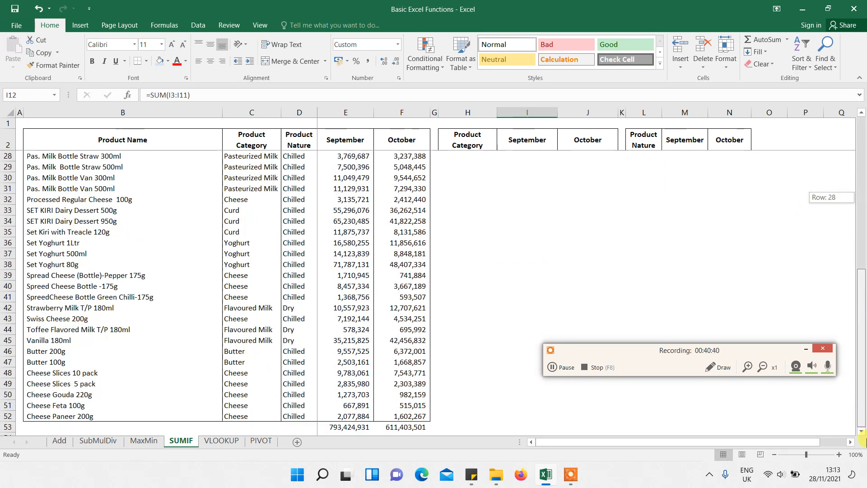
drag(863, 440, 856, 455)
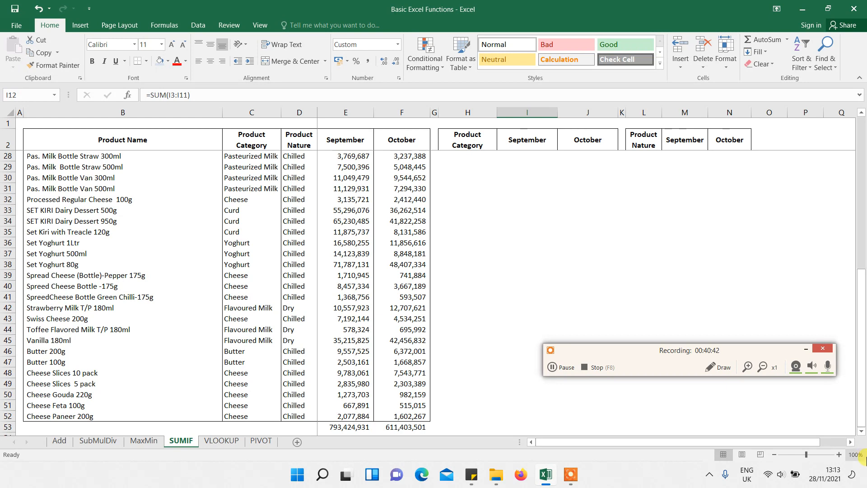
click(392, 427)
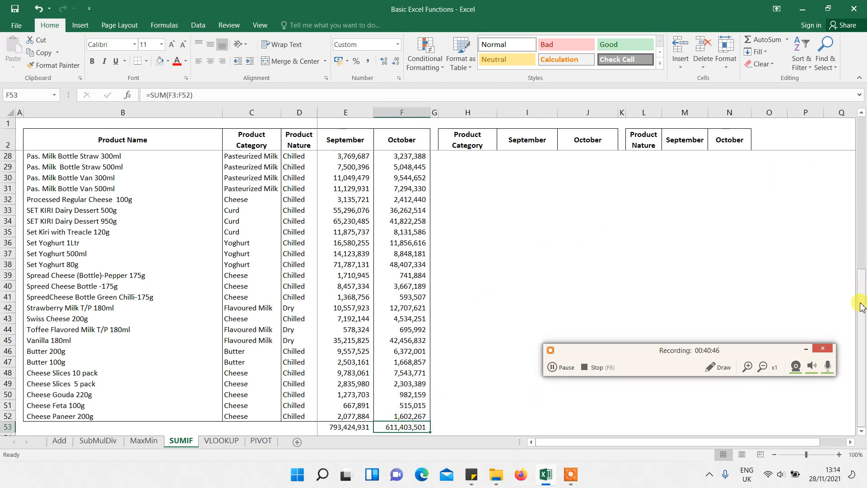
drag(859, 315, 861, 166)
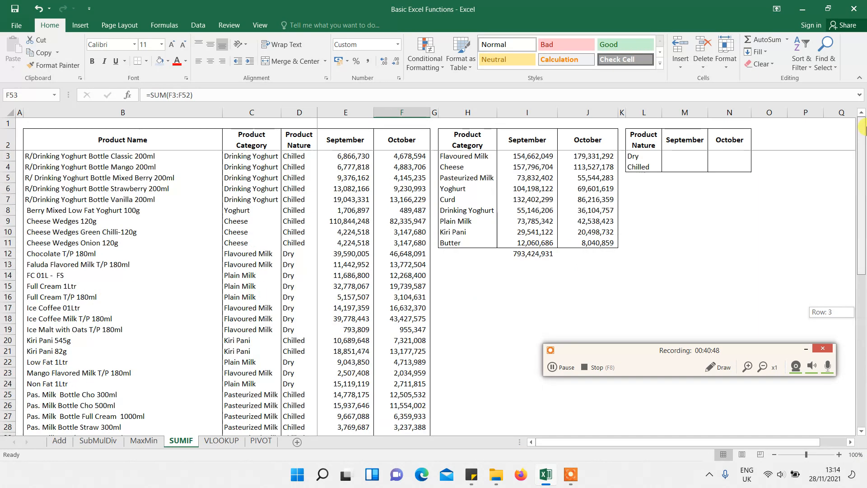
click(540, 253)
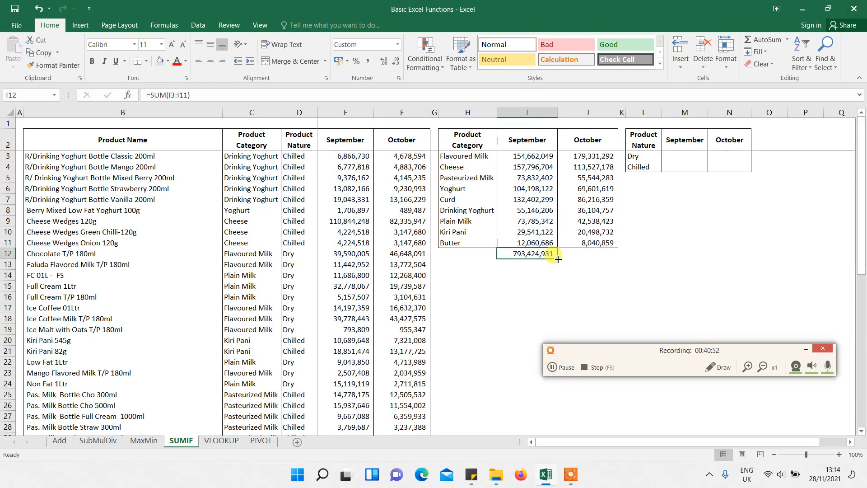
drag(557, 259, 587, 256)
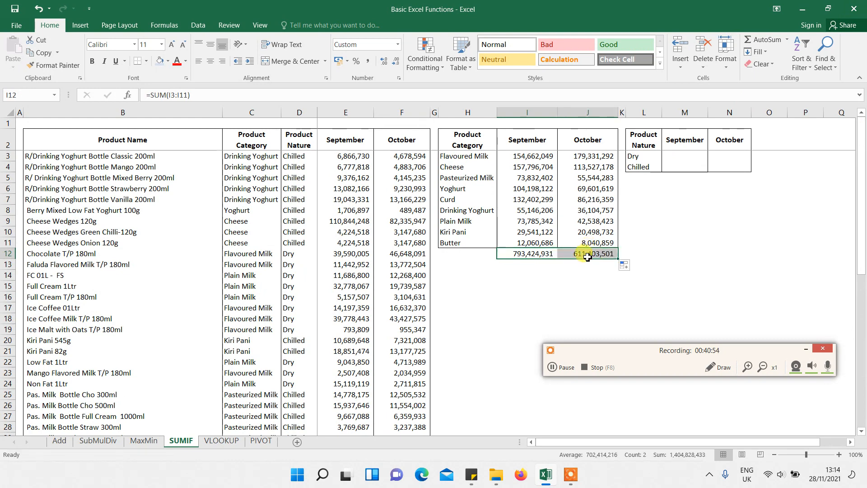
click(585, 241)
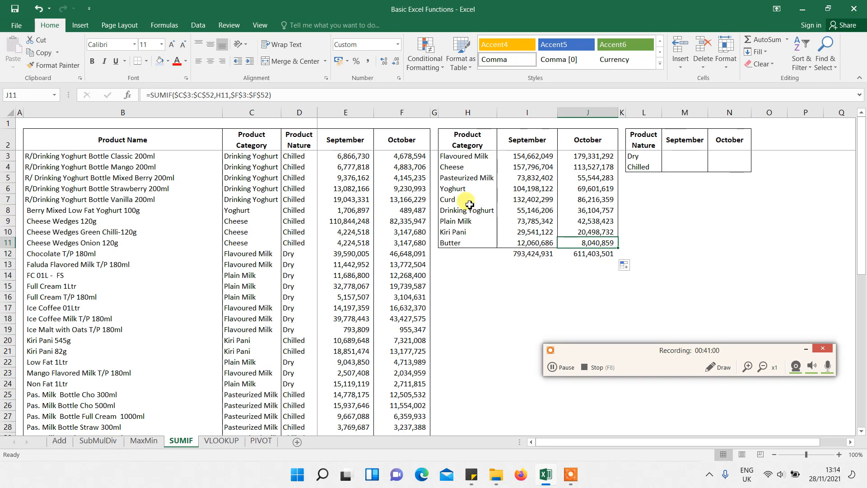
Start a SUMIF formula in M3 for the Dry September total, with D3:D52 as the criteria range
click(647, 142)
key(Down)
key(Right)
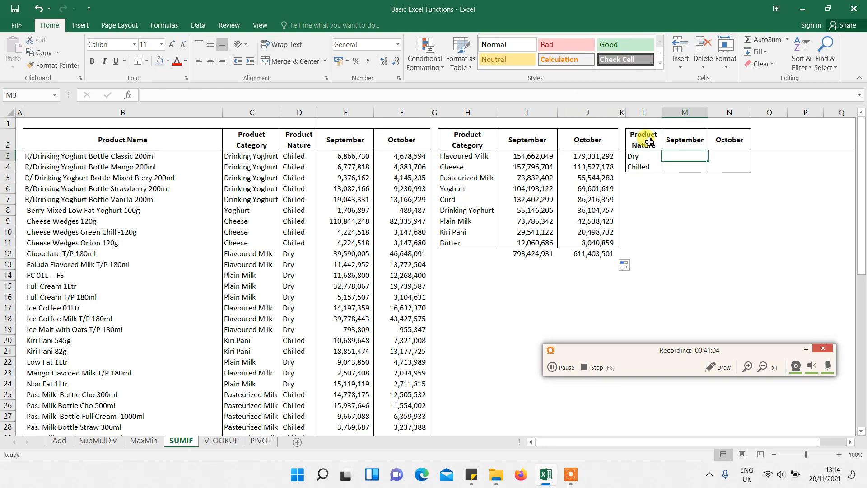
click(308, 142)
click(683, 146)
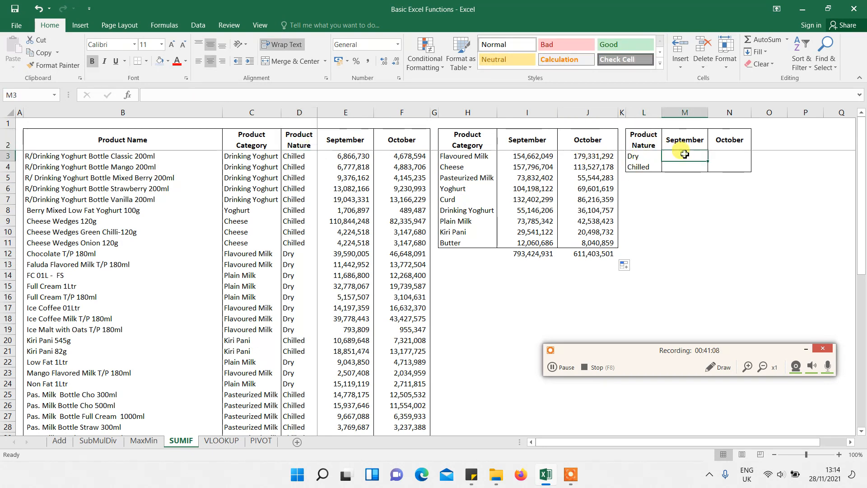
click(684, 154)
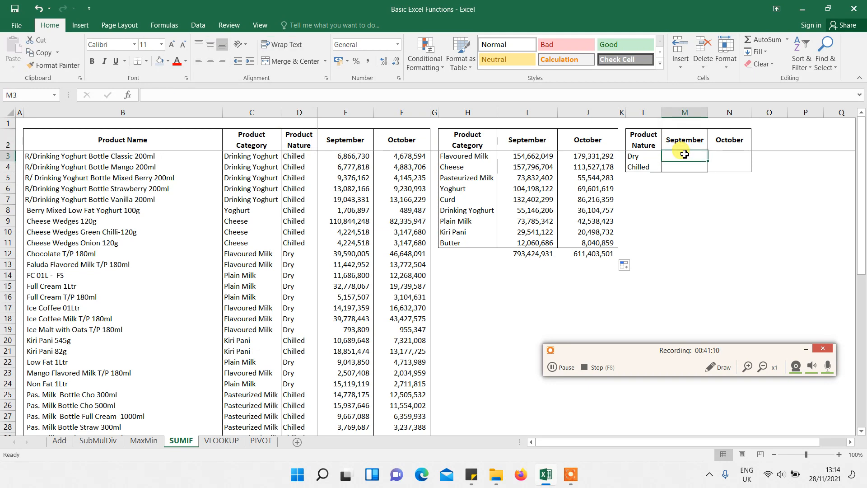
text(=)
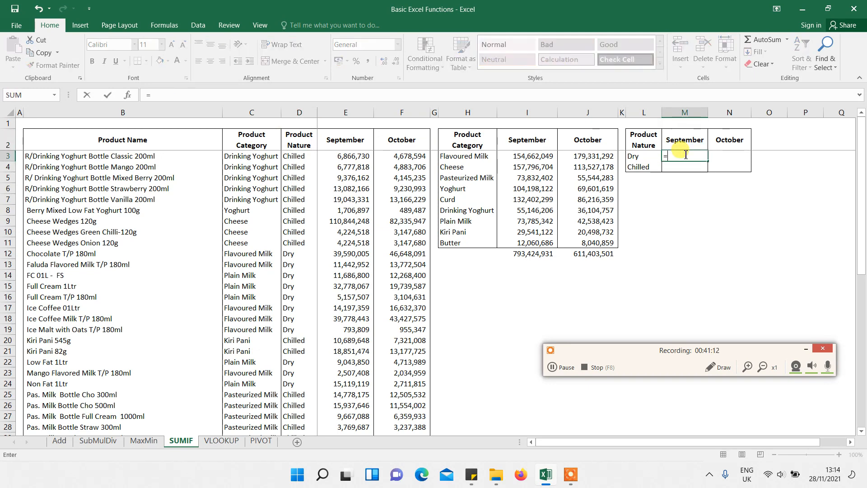
text(sumi)
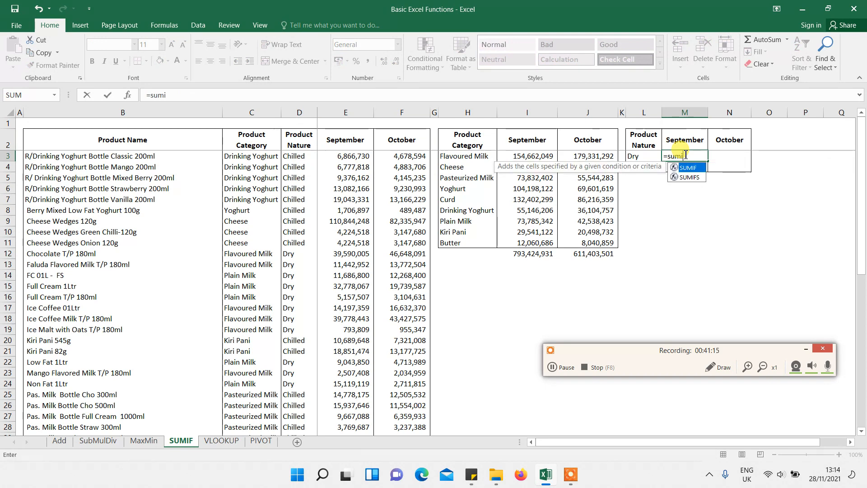
key(Tab)
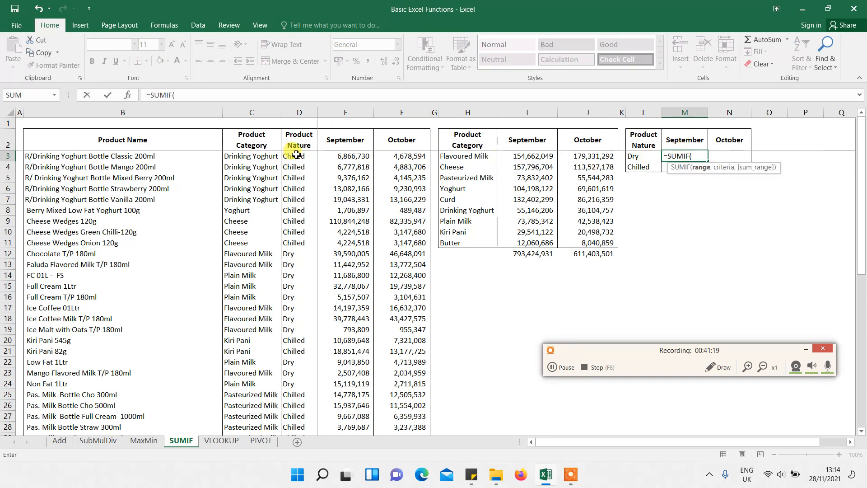
drag(295, 155, 298, 373)
drag(304, 474, 300, 423)
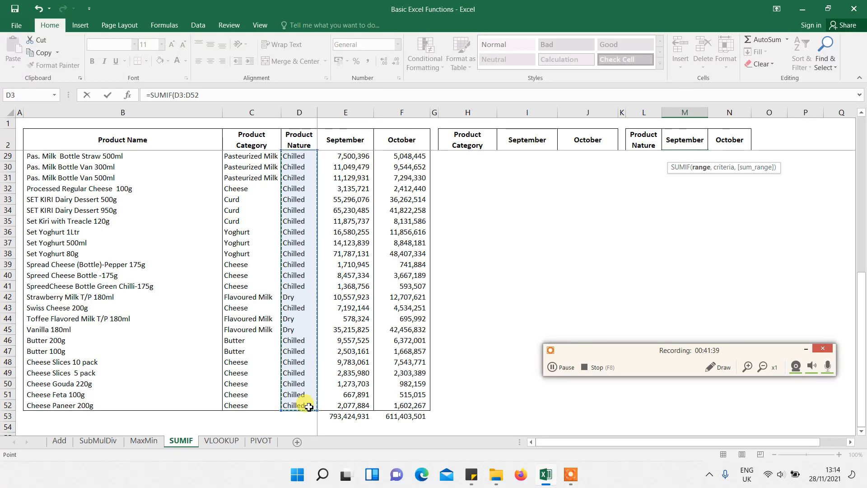
text(,)
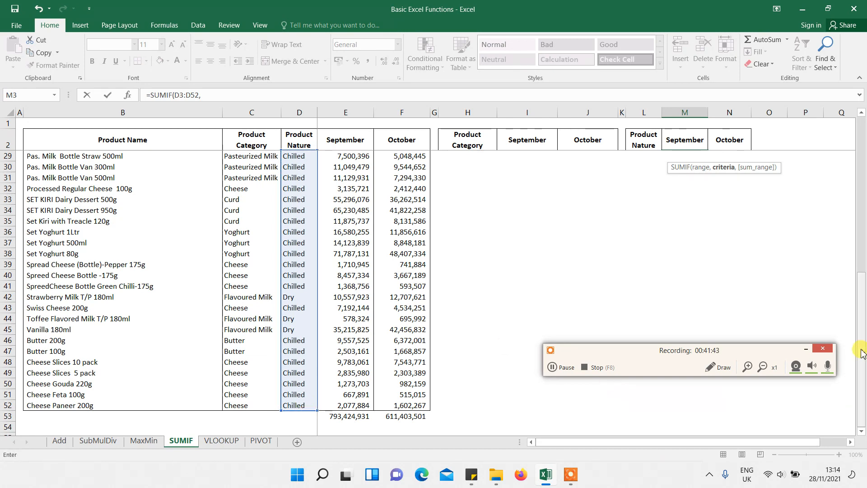
Complete the M3 SUMIF formula with L3 as the criteria and E3:E52 as the sum range
drag(862, 353, 852, 2)
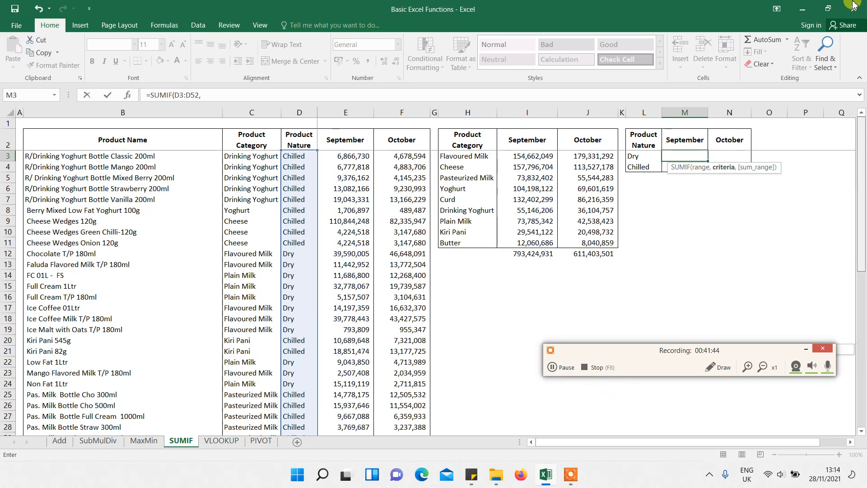
click(640, 157)
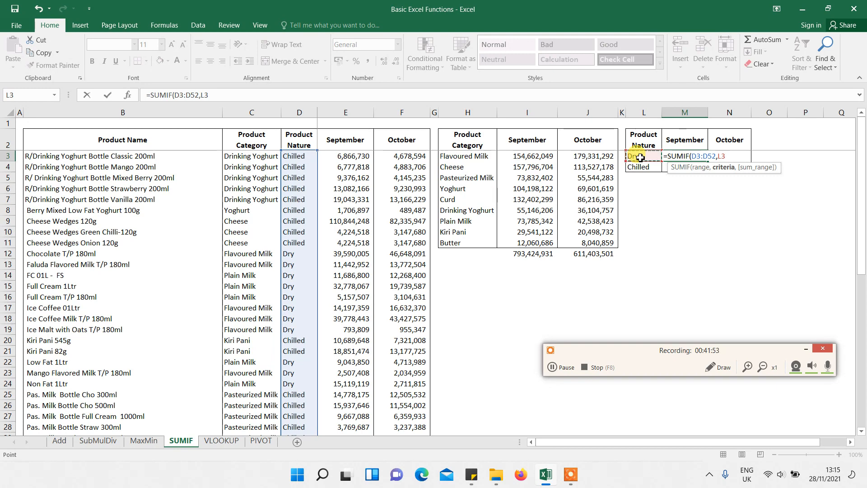
text(,)
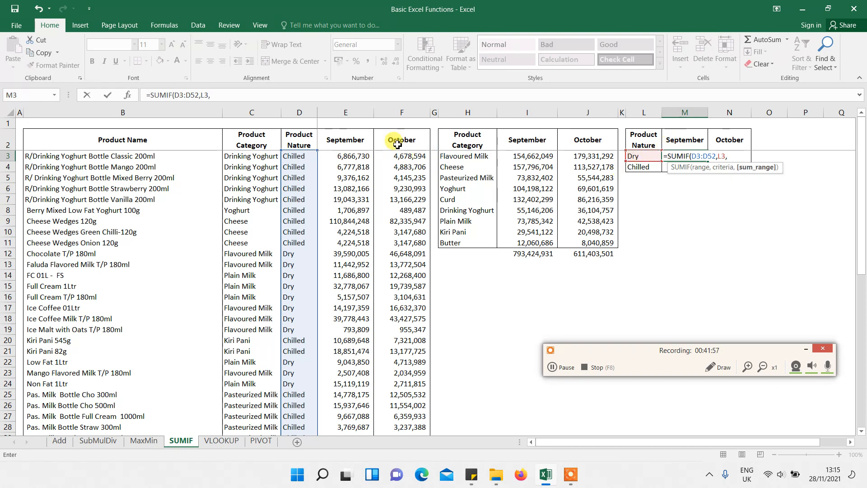
drag(354, 157, 343, 403)
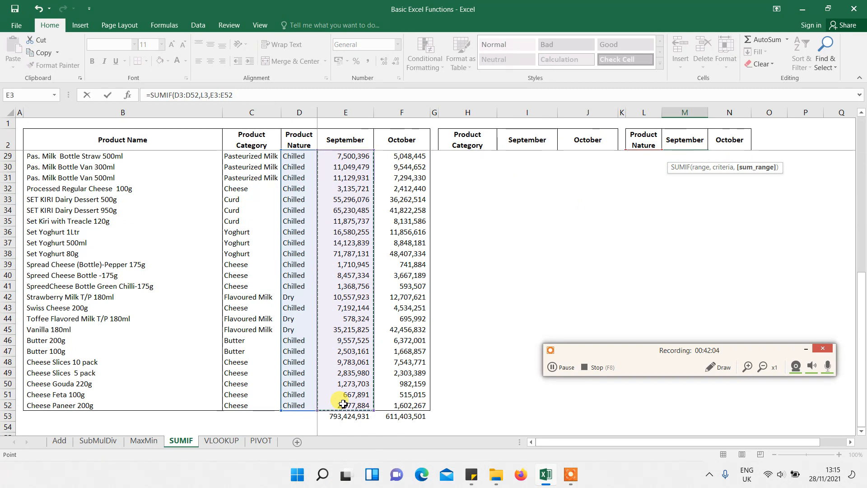
key(Return)
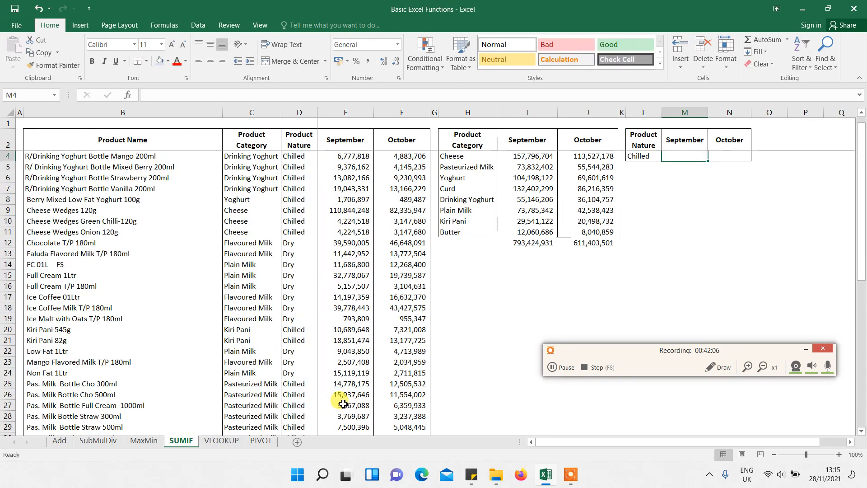
Format the Dry September total in M3 with thousands separators and no decimals
key(Up)
key(Up)
key(Down)
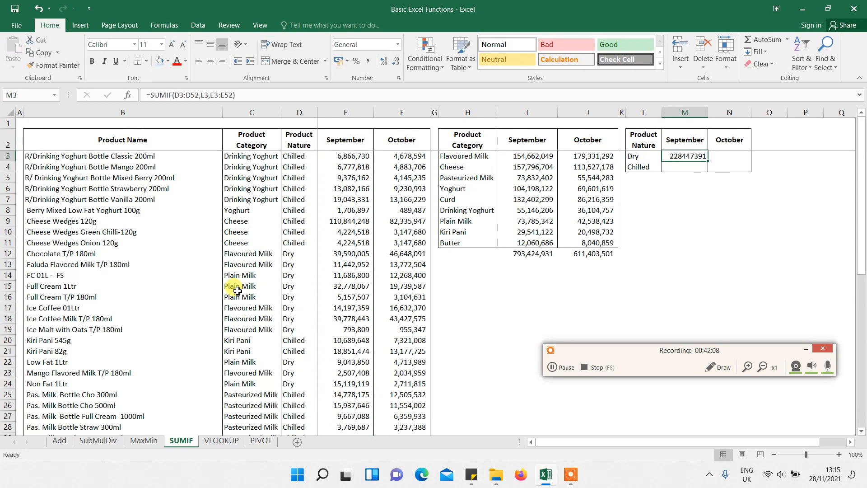
click(369, 62)
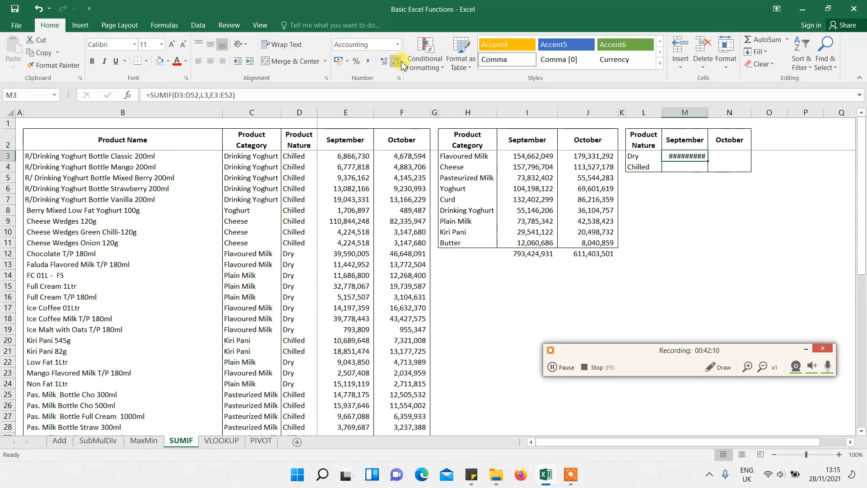
click(401, 65)
Auto-fit the widths of columns M and N, and undo both width changes
double_click(708, 116)
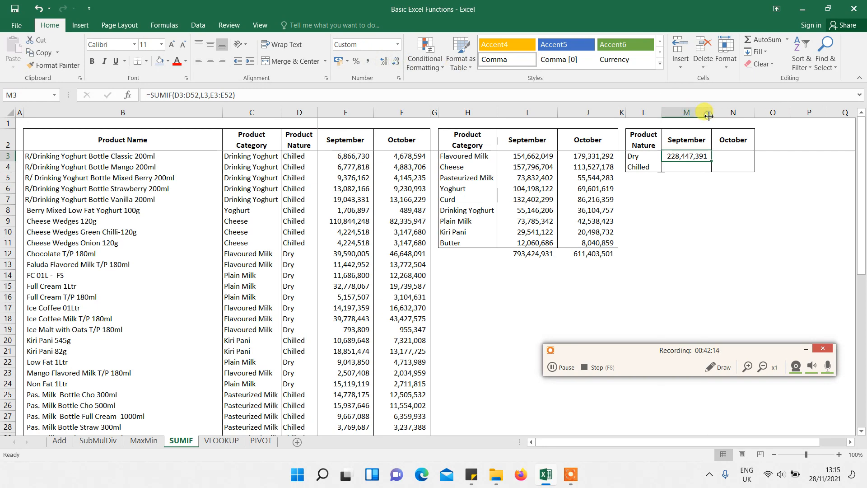
double_click(755, 112)
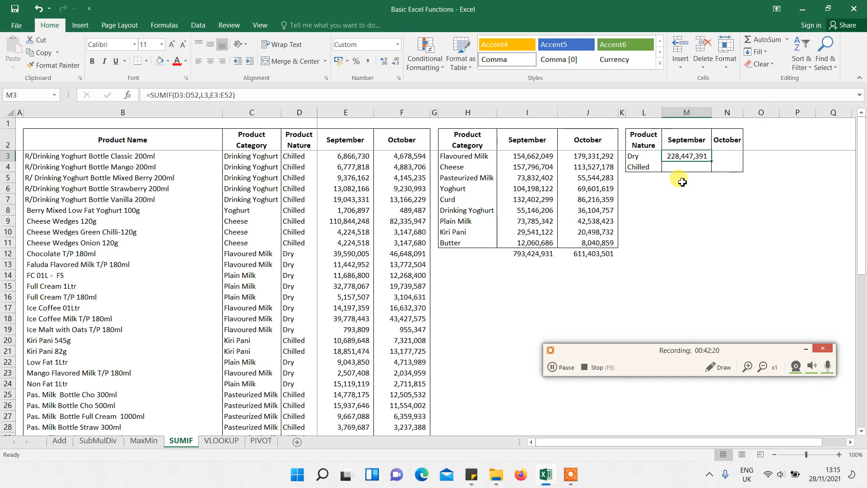
key(ctrl+z)
key(ctrl+z)
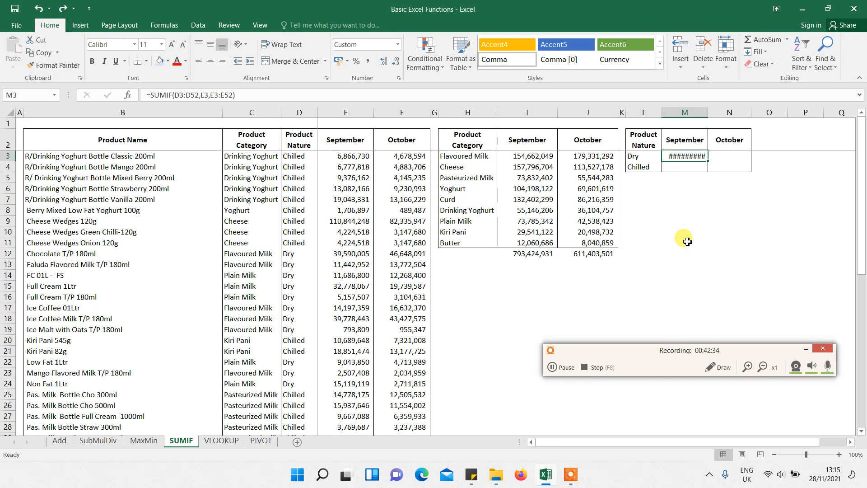
Auto-fit the width of column M to the September total in M3
click(684, 201)
click(686, 167)
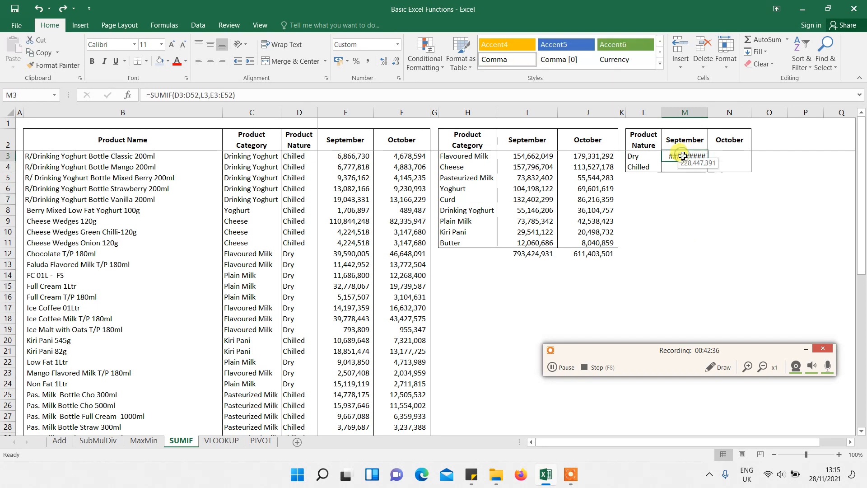
click(684, 191)
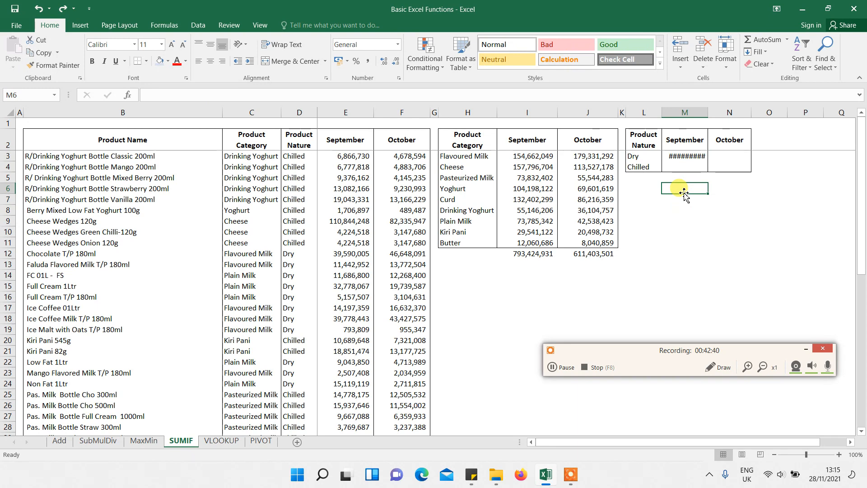
double_click(708, 112)
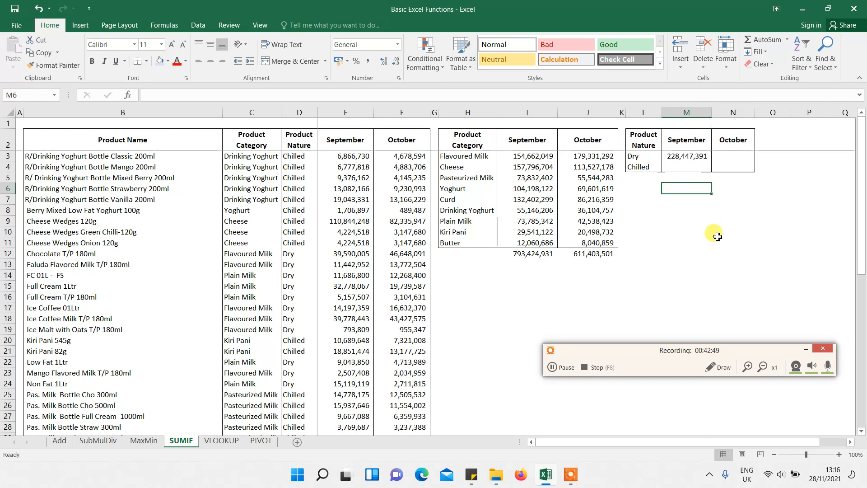
Make the product nature criteria range in M3's SUMIF formula absolute as $D$3:$D$52
click(682, 156)
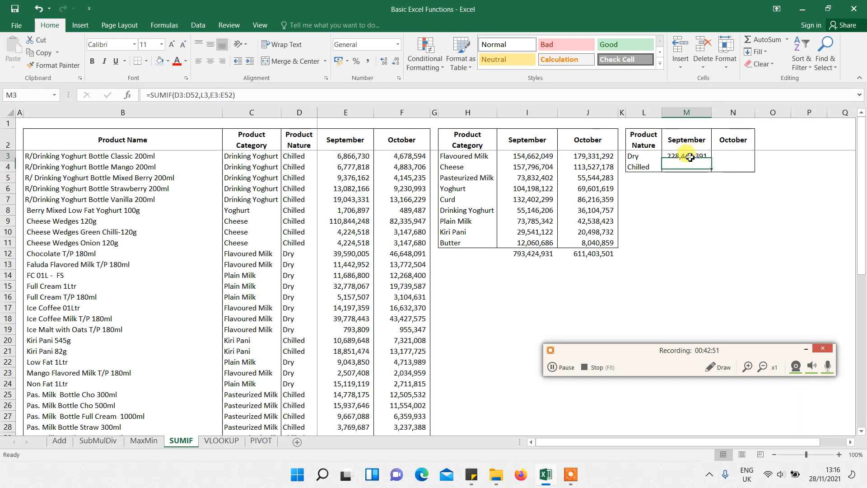
click(291, 95)
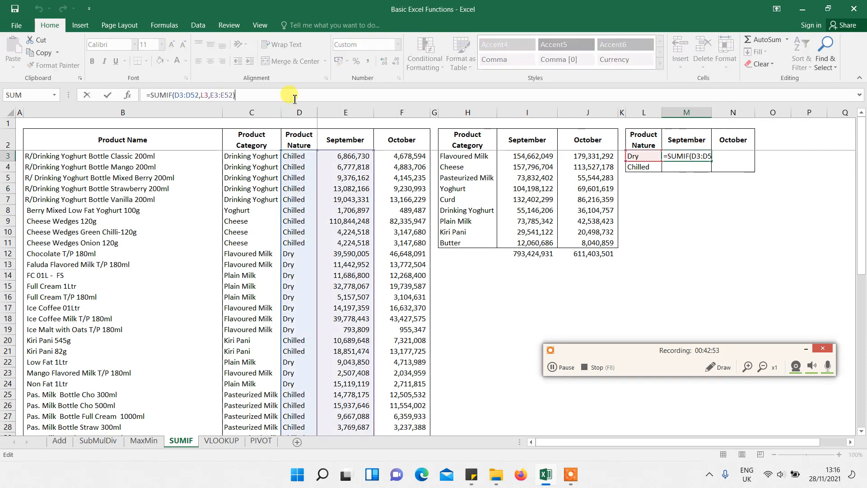
click(182, 96)
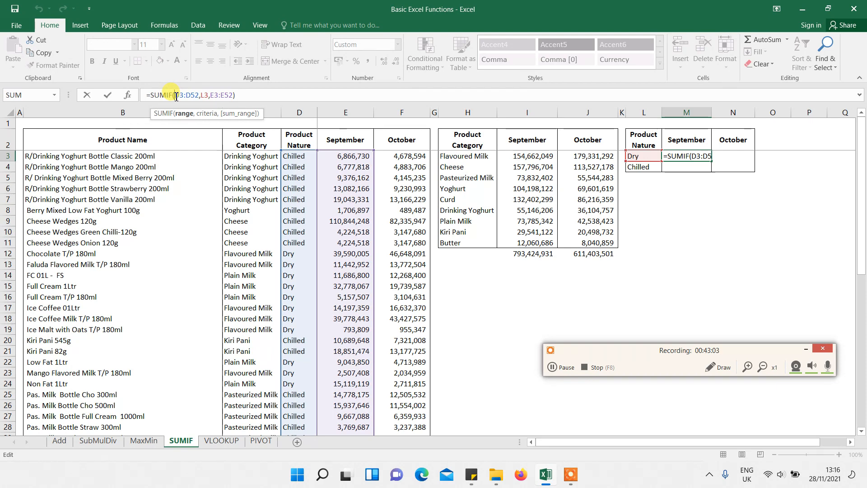
text(4)
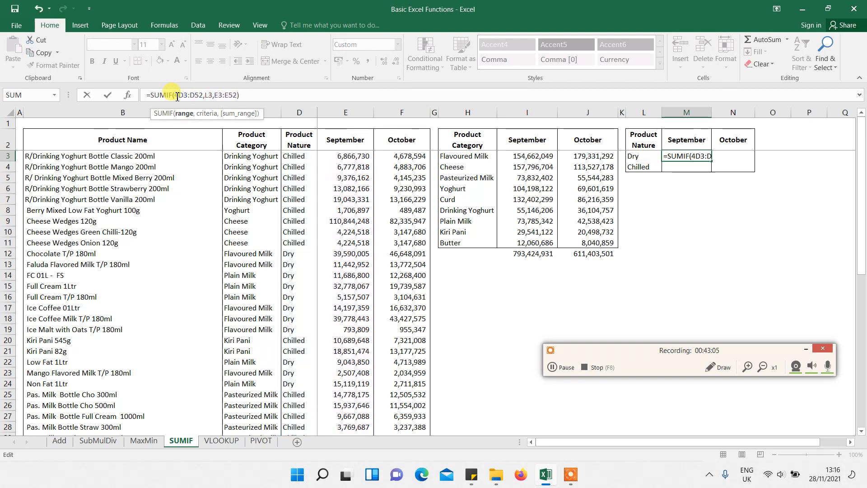
key(BackSpace)
text($)
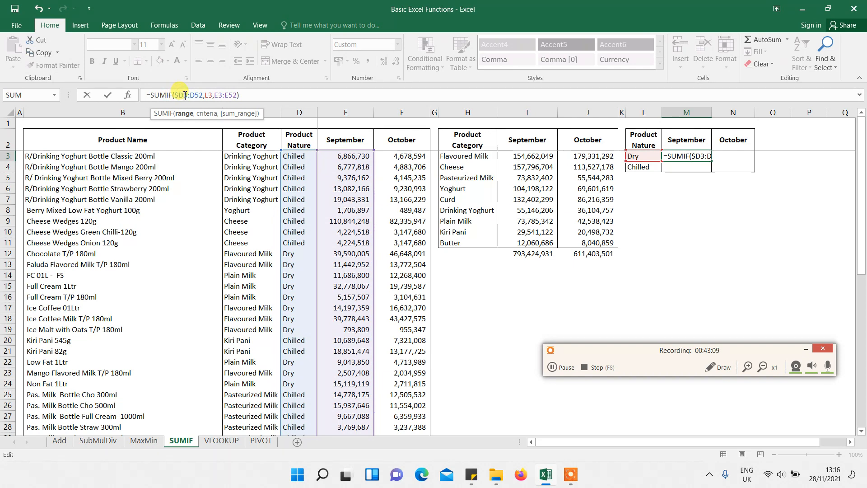
click(185, 95)
text($)
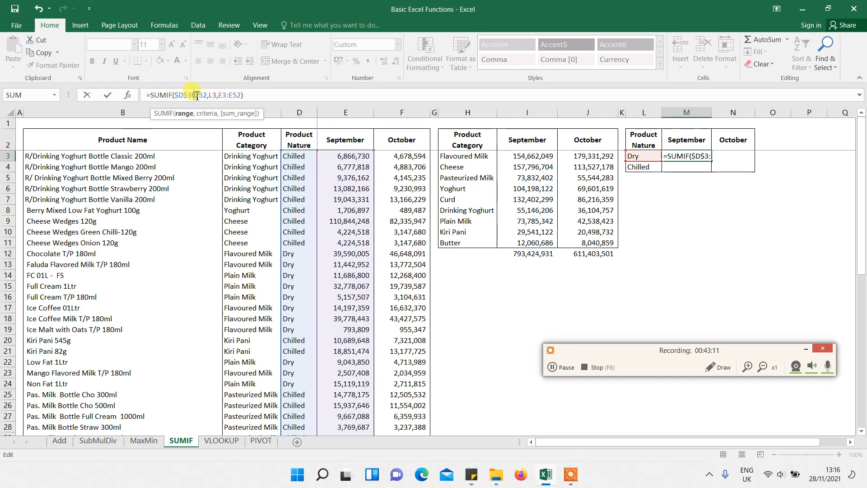
click(196, 96)
text($)
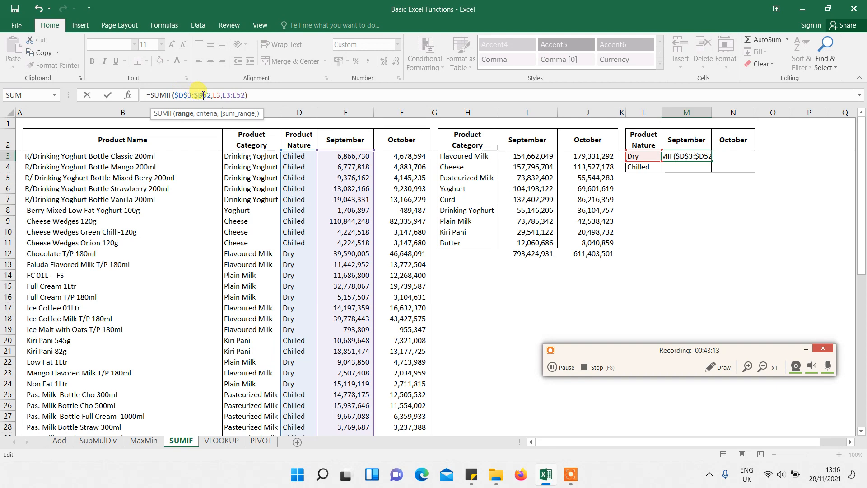
click(204, 95)
text($)
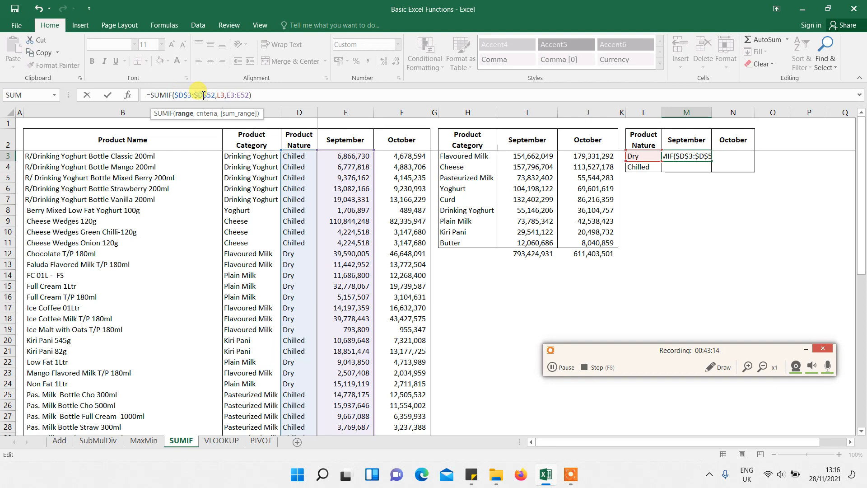
Make the September sum range in M3's SUMIF formula absolute as $E$3:$E$52, and keep M3 selected
click(228, 95)
text($)
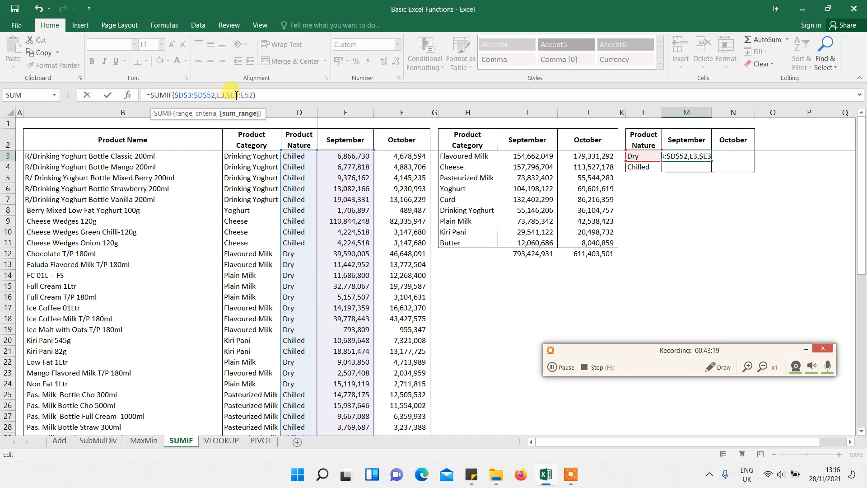
click(236, 95)
text($)
click(246, 95)
text($)
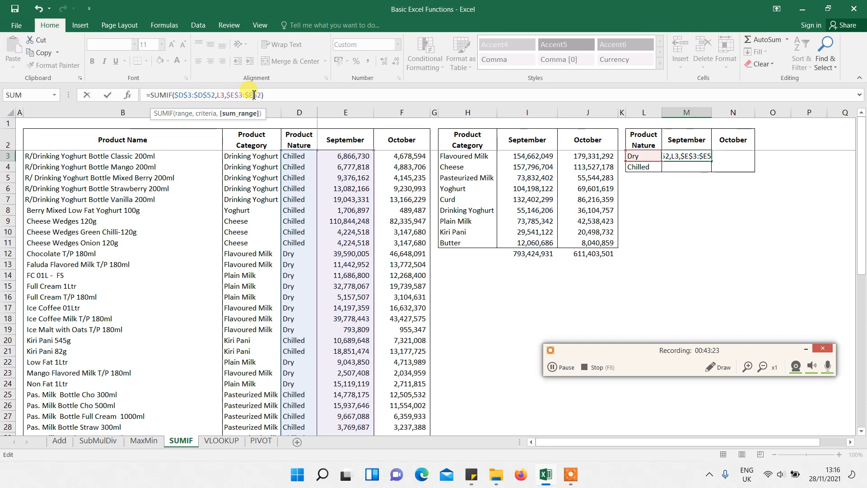
click(254, 94)
text($)
click(276, 94)
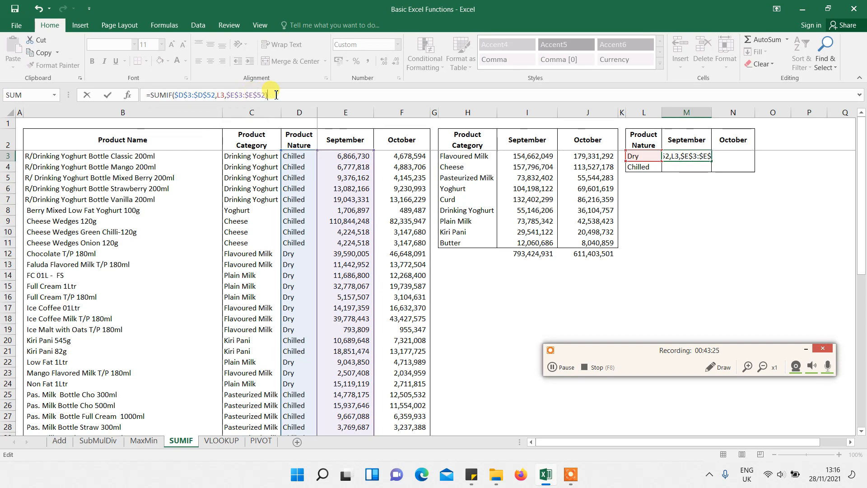
key(Return)
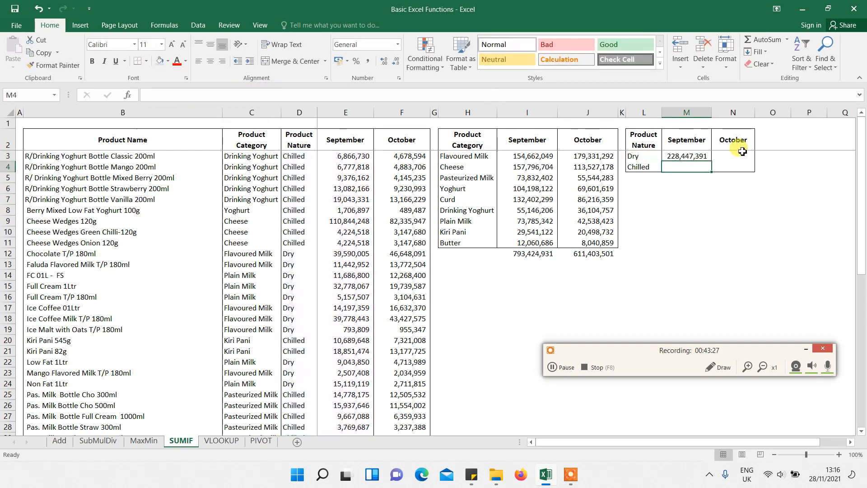
click(695, 156)
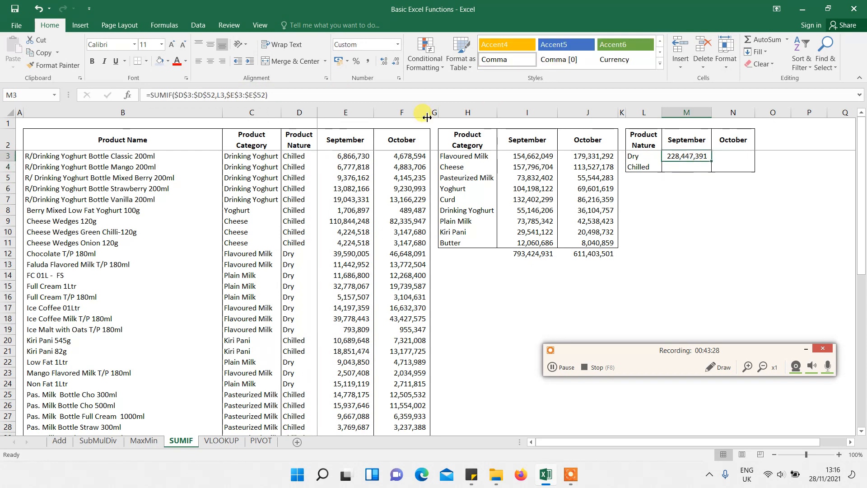
key(ctrl+Return)
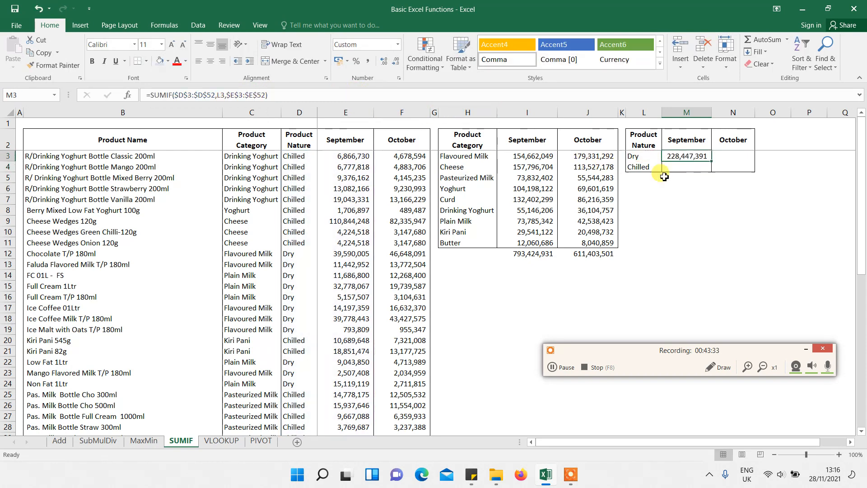
Copy the SUMIF formula from M3 into M4 for the Chilled September total, pasting formulas only
key(ctrl+c)
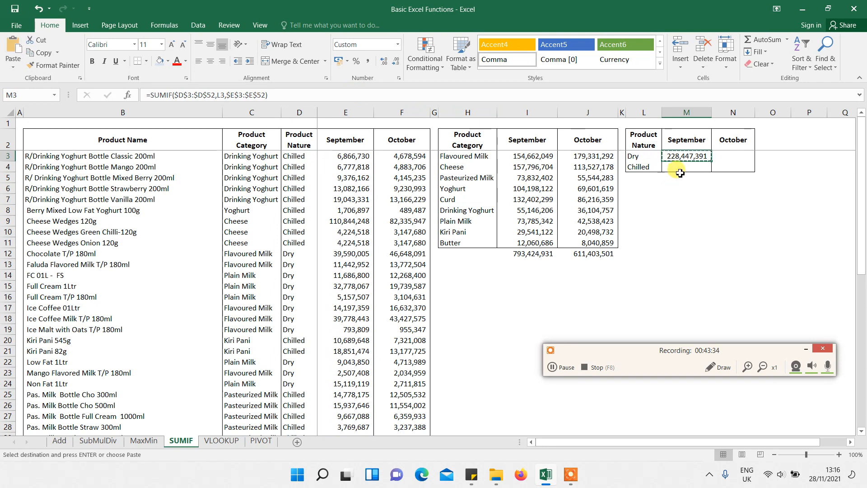
click(677, 167)
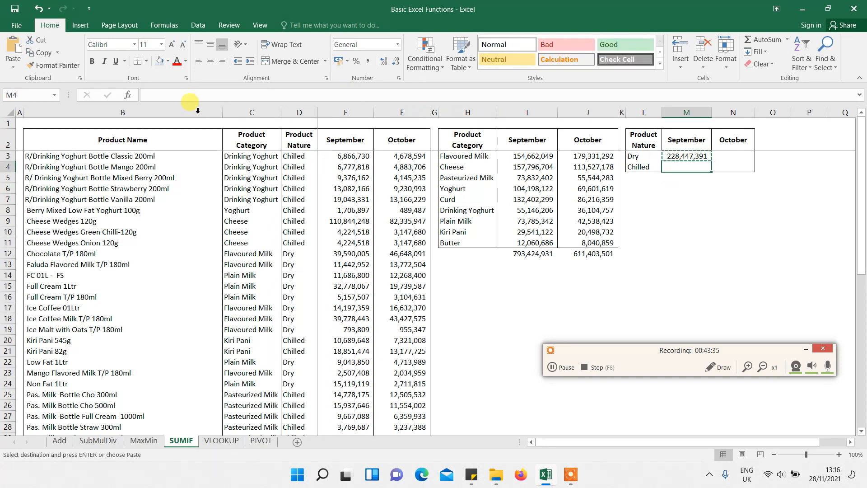
click(13, 66)
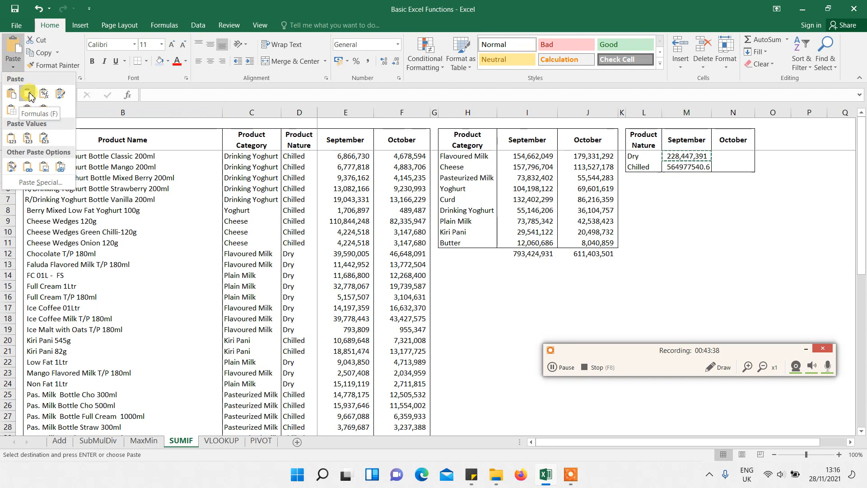
click(28, 93)
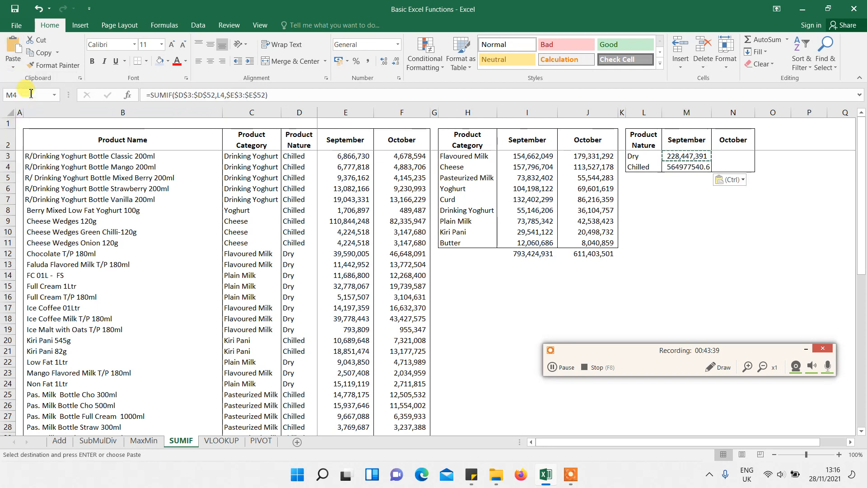
Format the Chilled September total in M4 with comma style and no decimal places
click(368, 61)
click(395, 64)
click(395, 64)
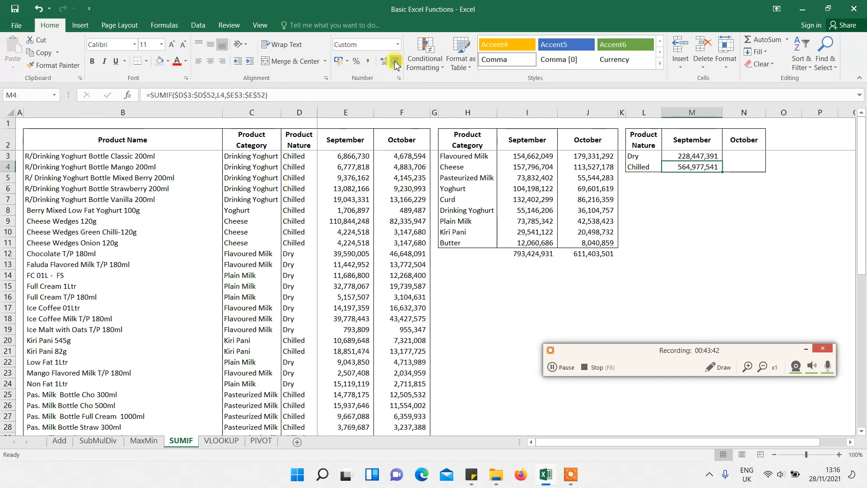
Compare the September grand total in I12 with the one beneath the product list in column E
click(689, 177)
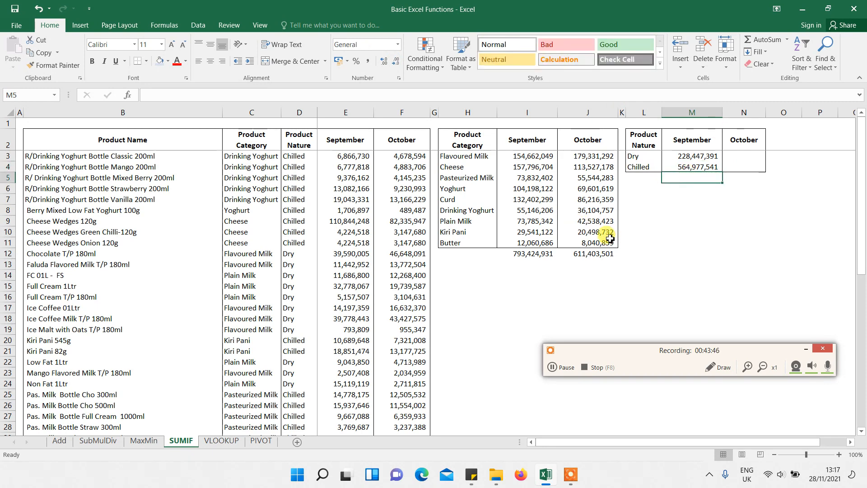
click(521, 255)
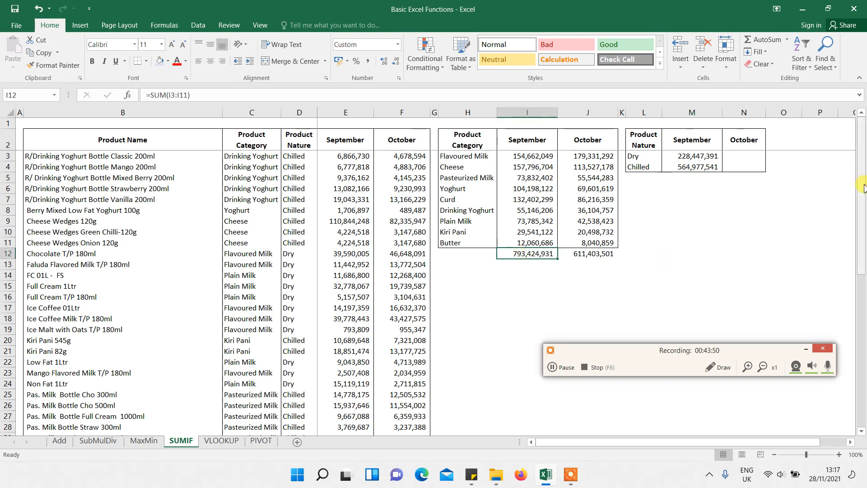
drag(863, 189, 863, 415)
click(356, 432)
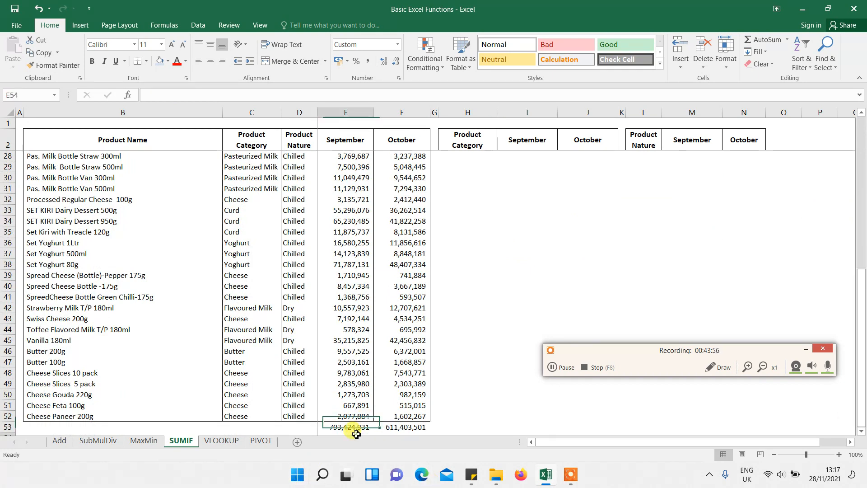
drag(863, 298, 863, 160)
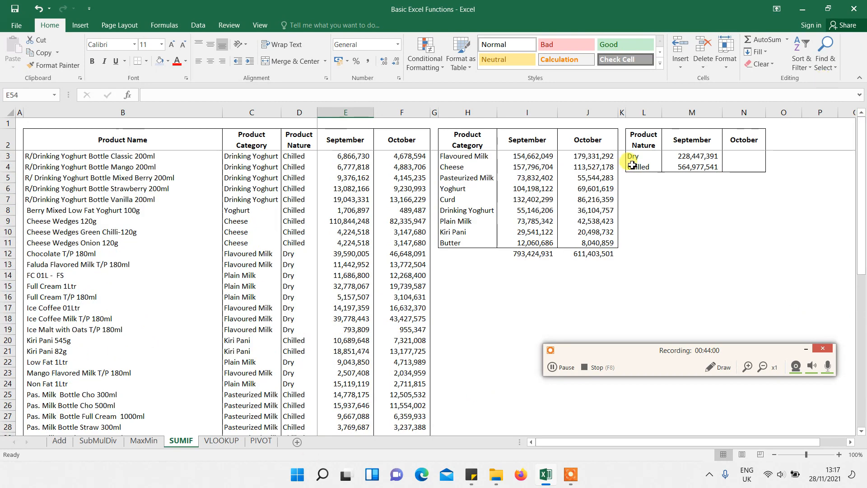
Total the Dry and Chilled September figures in M5 with =SUM(M3:M4)
click(693, 177)
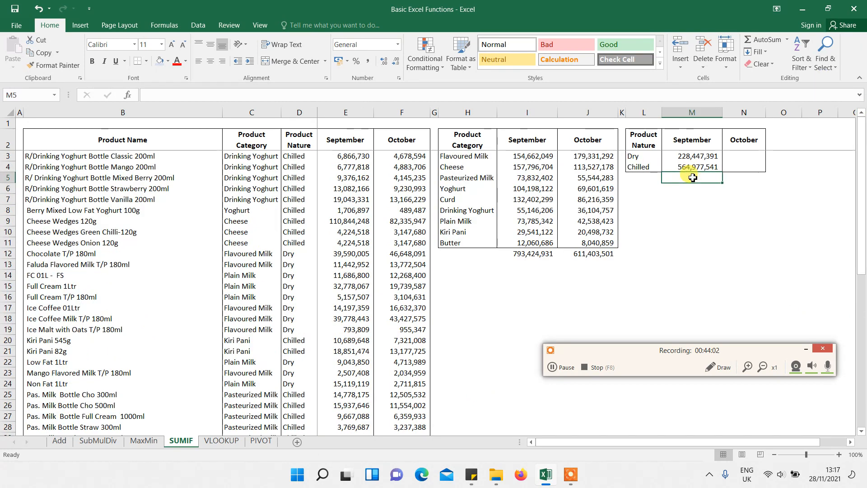
key(alt+equal)
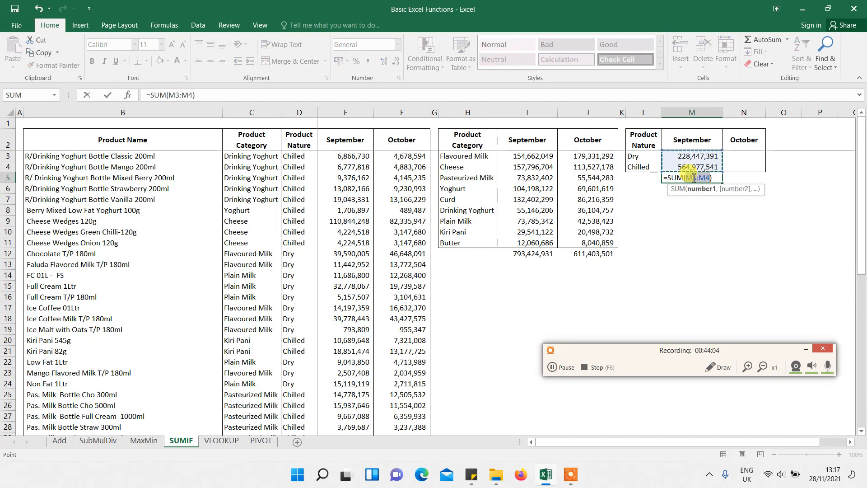
key(Return)
click(718, 177)
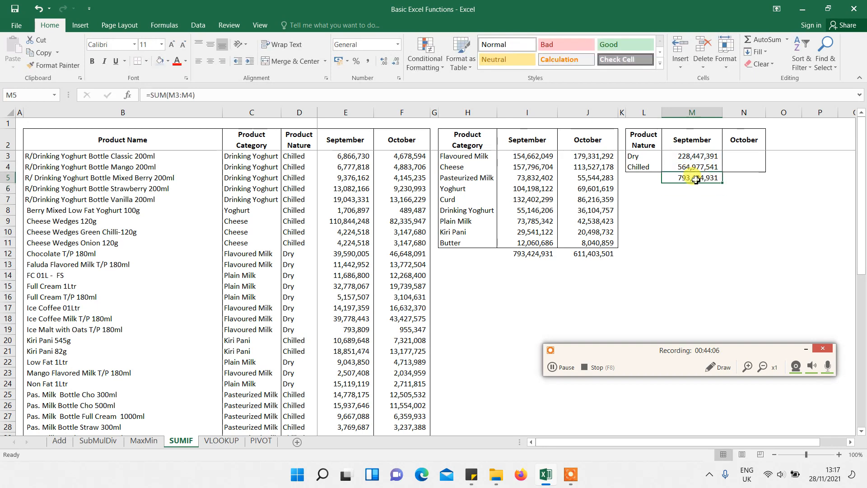
Replace the formula in M5 with the cell addition =M3+M4
text(=)
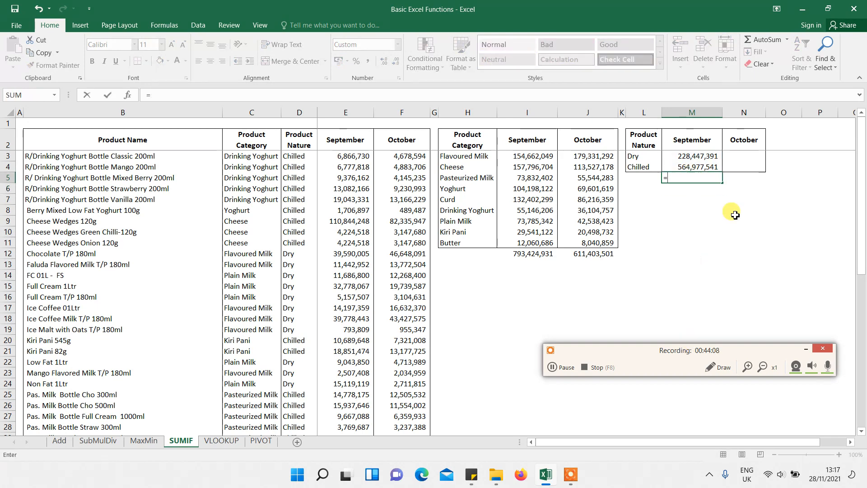
click(705, 156)
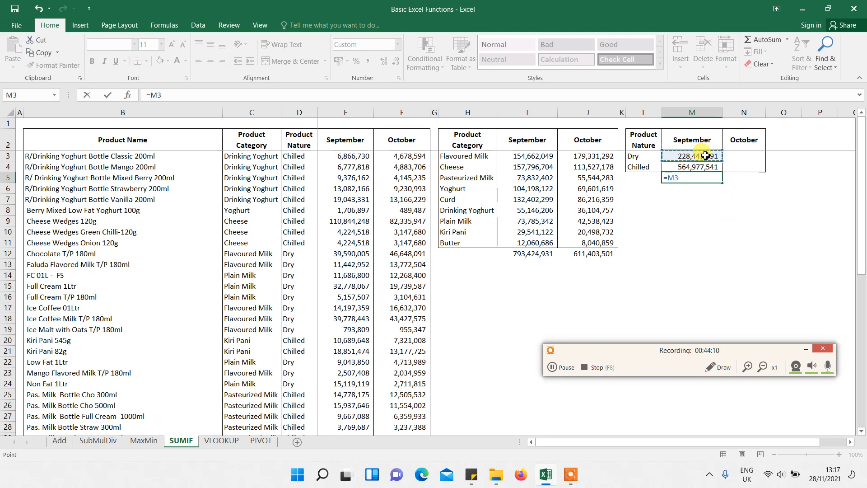
text(+)
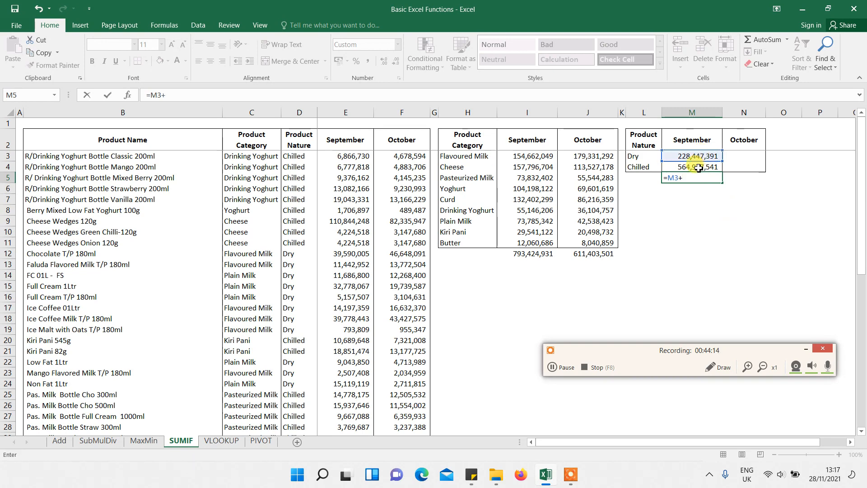
click(699, 168)
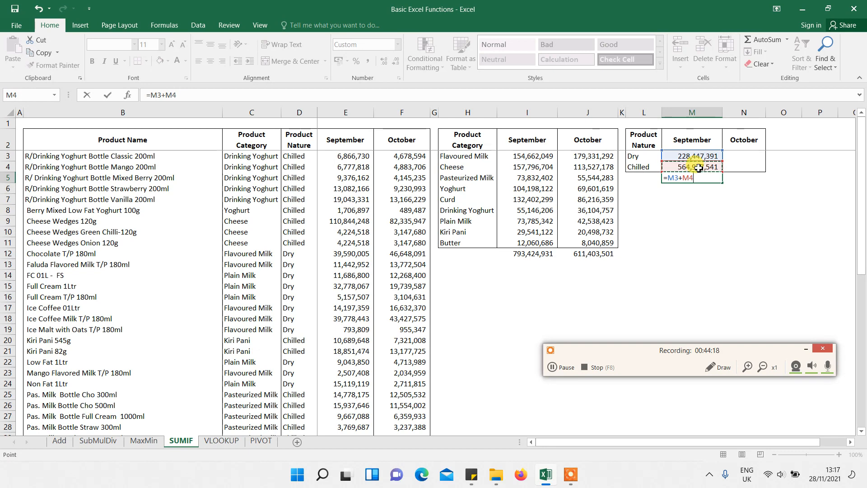
key(Return)
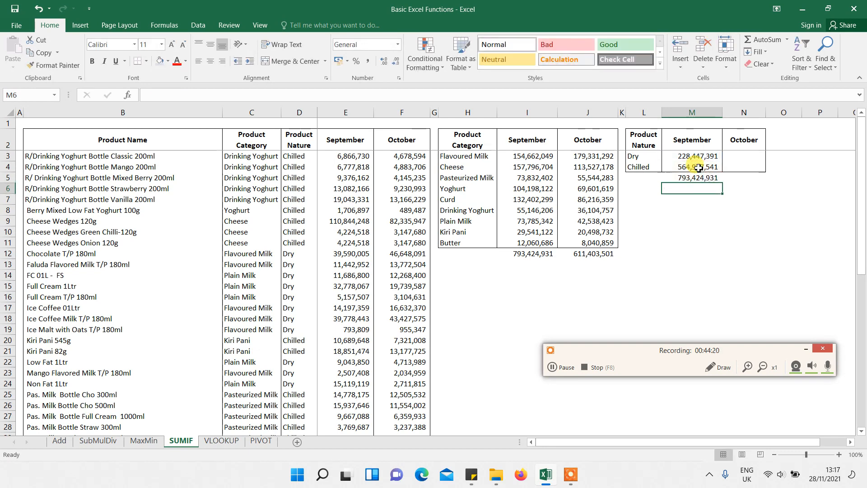
Replace the addition in M5 with an AutoSum formula, =SUM(M3:M4), and keep M5 selected
click(694, 178)
key(alt+equal)
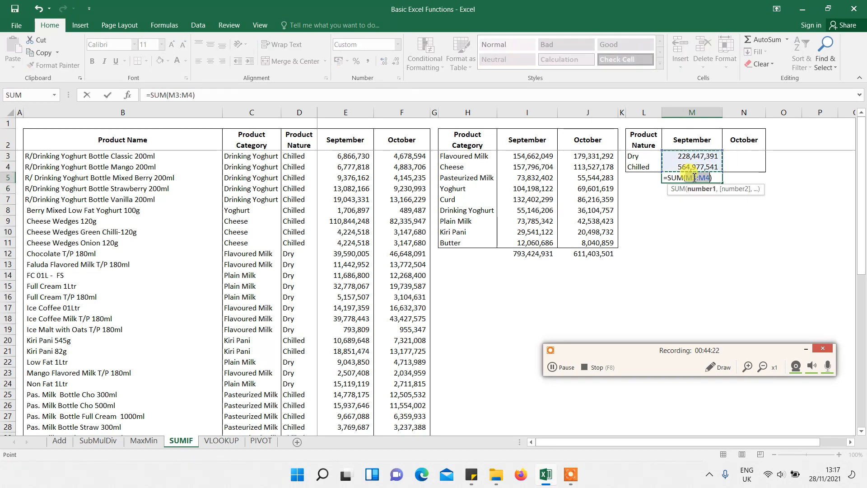
key(Return)
click(695, 177)
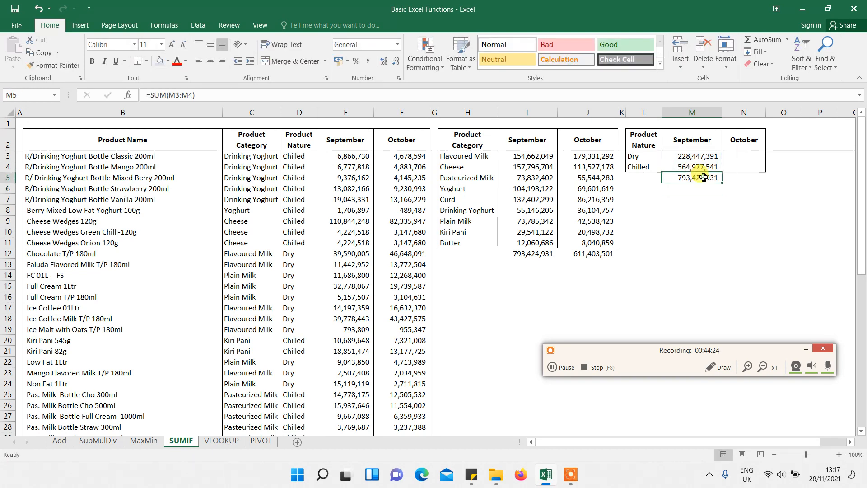
Start a SUMIF formula in N3 for the Dry October total, with the product nature range D3:D52 as its criteria range
click(698, 155)
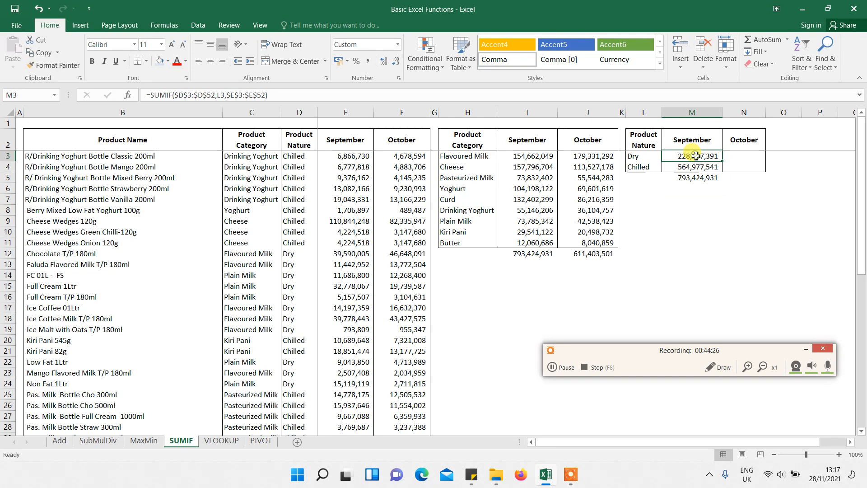
click(728, 154)
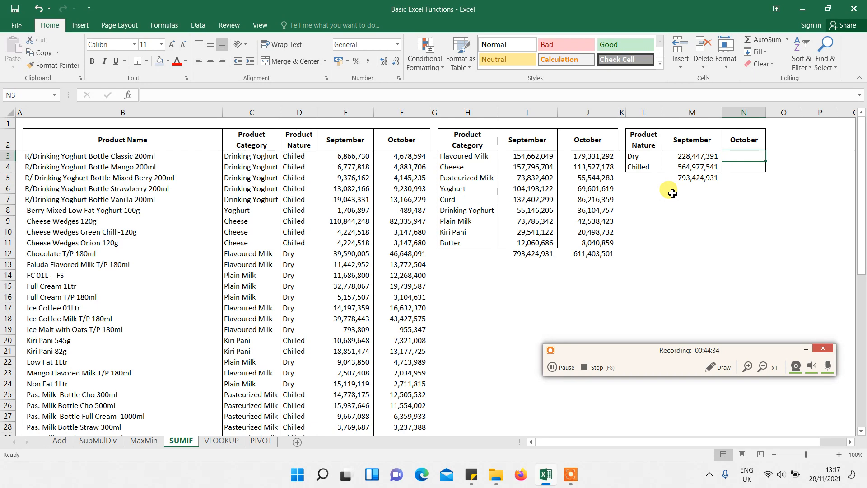
text(=sum)
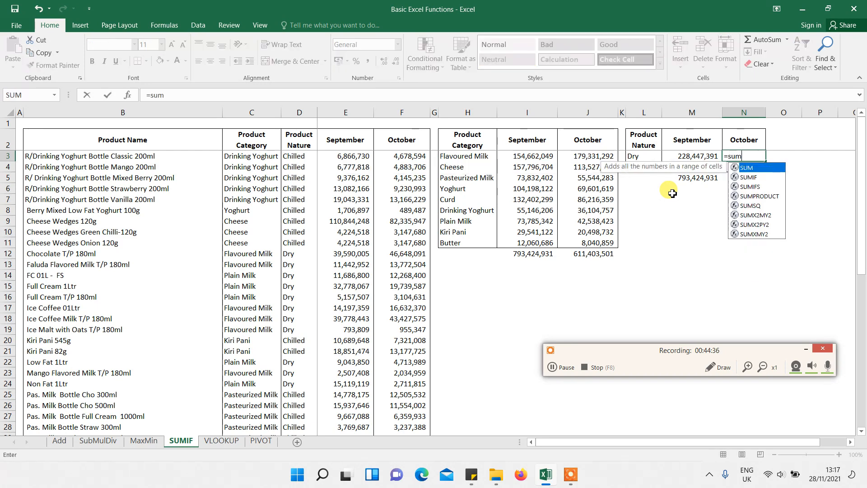
key(Down)
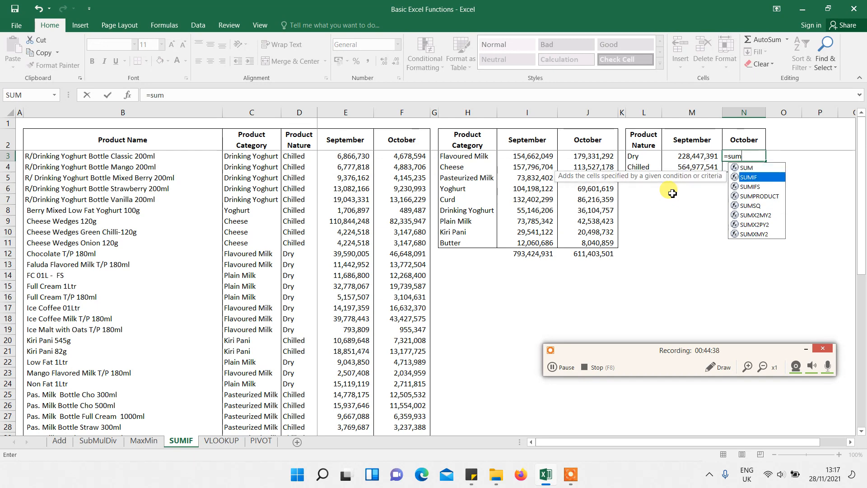
key(Tab)
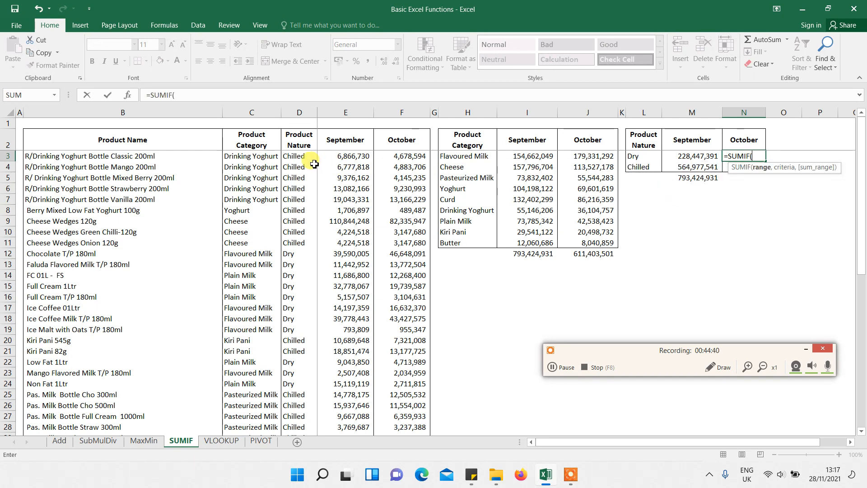
drag(304, 158, 290, 404)
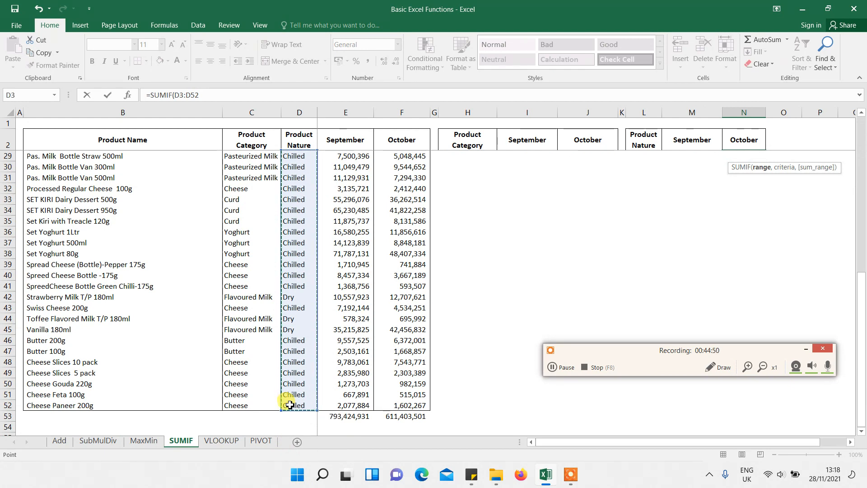
text(,)
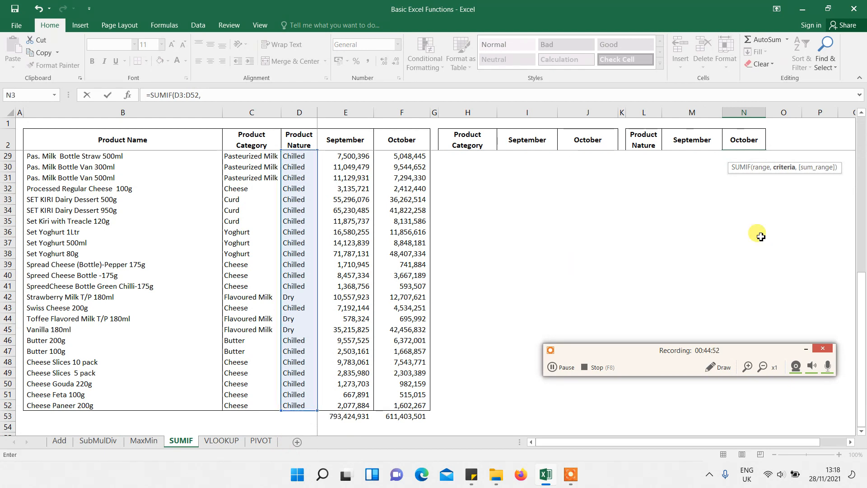
Complete N3's SUMIF formula with L3 as the criterion and the October figures F3:F52 as the sum range, and reselect N3
drag(863, 312, 851, 8)
click(641, 158)
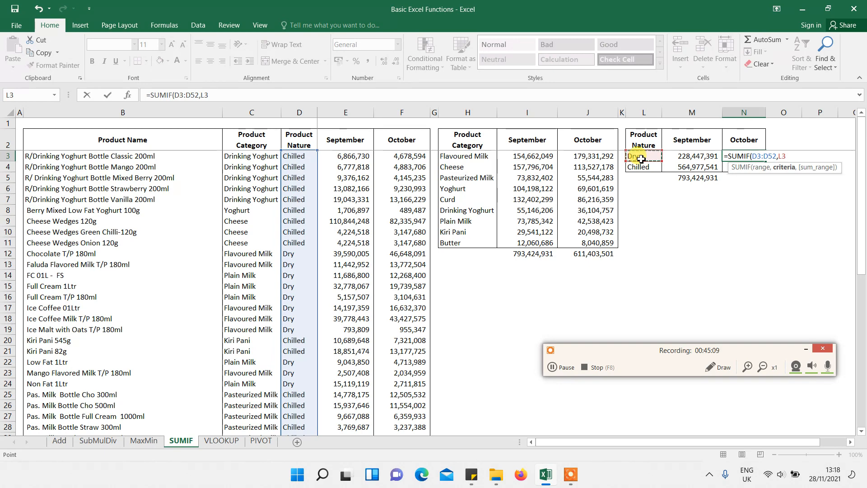
text(,)
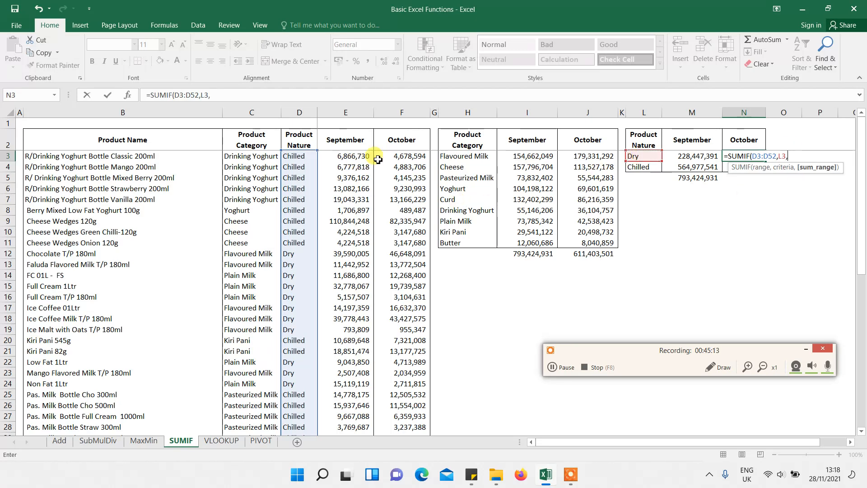
drag(395, 156, 402, 342)
drag(410, 461, 412, 407)
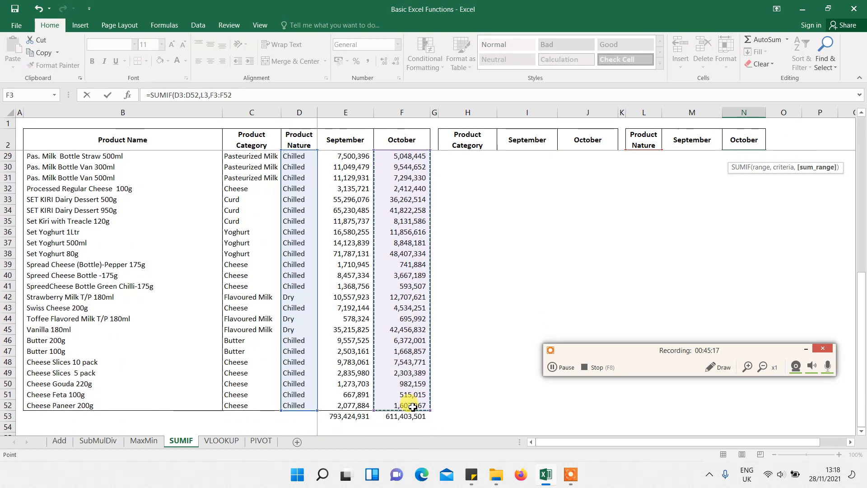
key(Return)
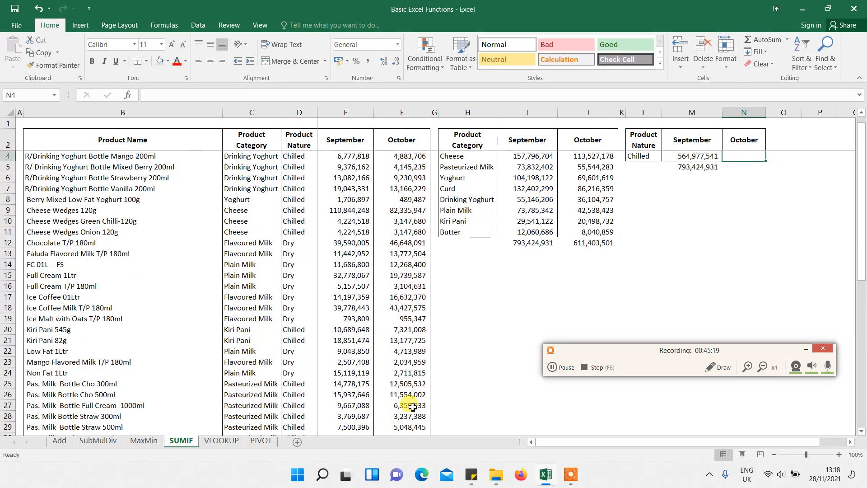
key(Up)
key(Up)
key(Down)
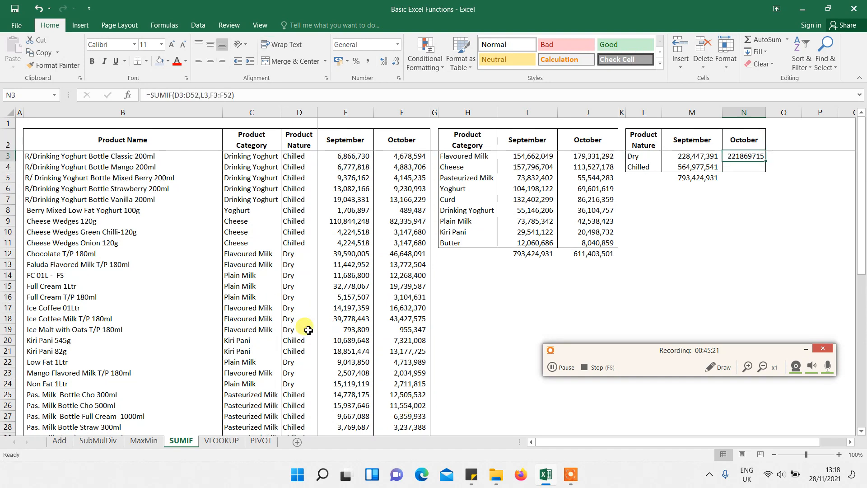
Format the October total in N3 with comma style and no decimals, and auto-fit the width of column N
click(370, 61)
click(396, 61)
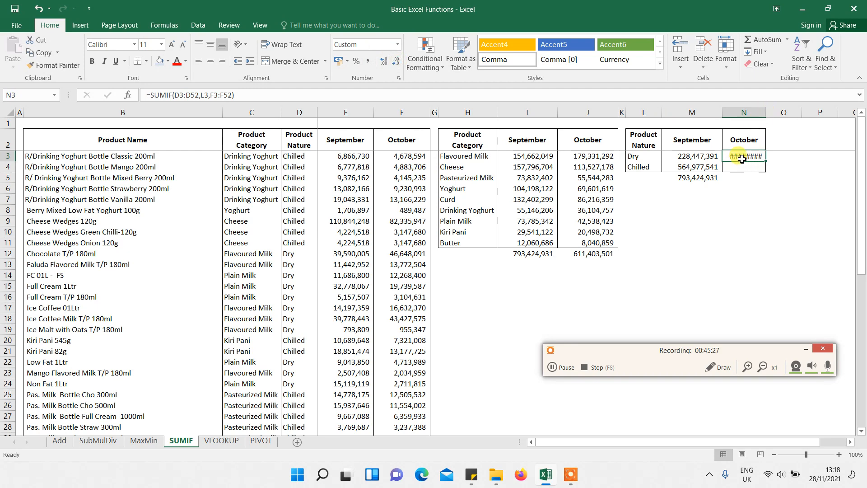
double_click(767, 113)
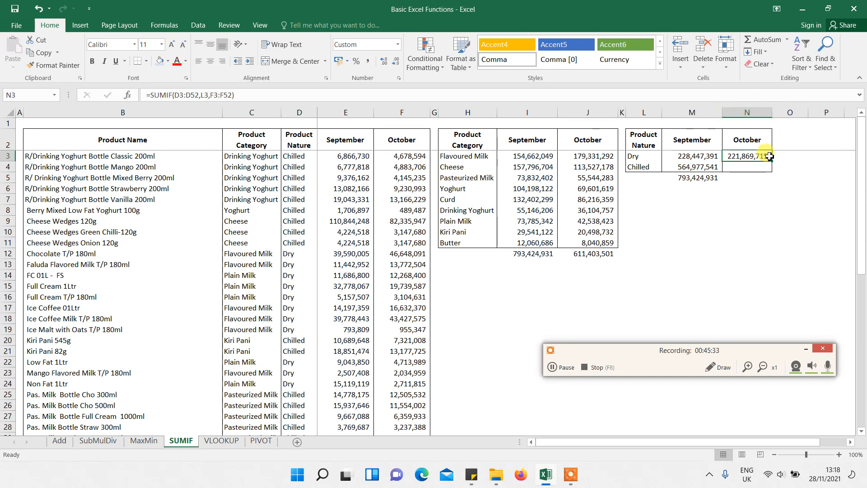
Make the criteria range in N3's SUMIF formula absolute as $D$3:$D$52
key(ctrl+c)
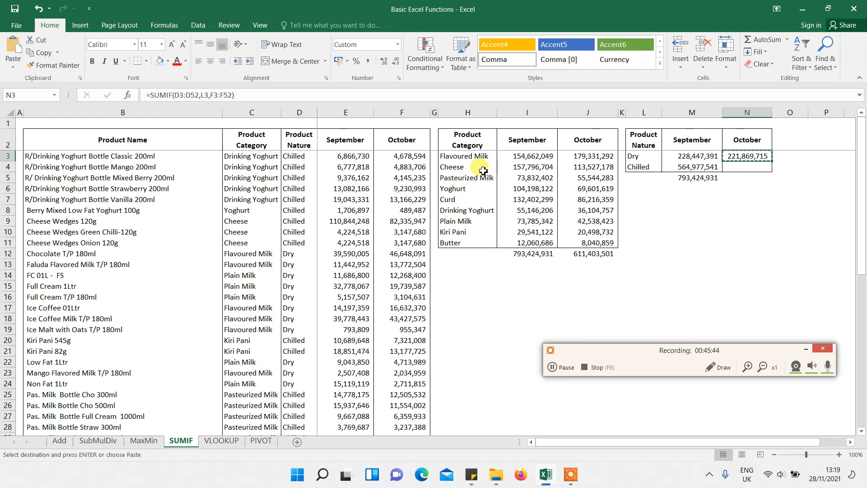
click(175, 95)
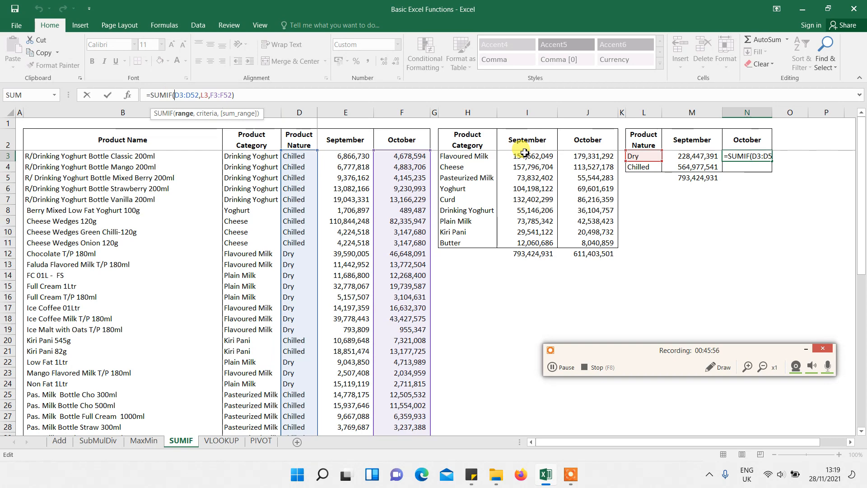
text($)
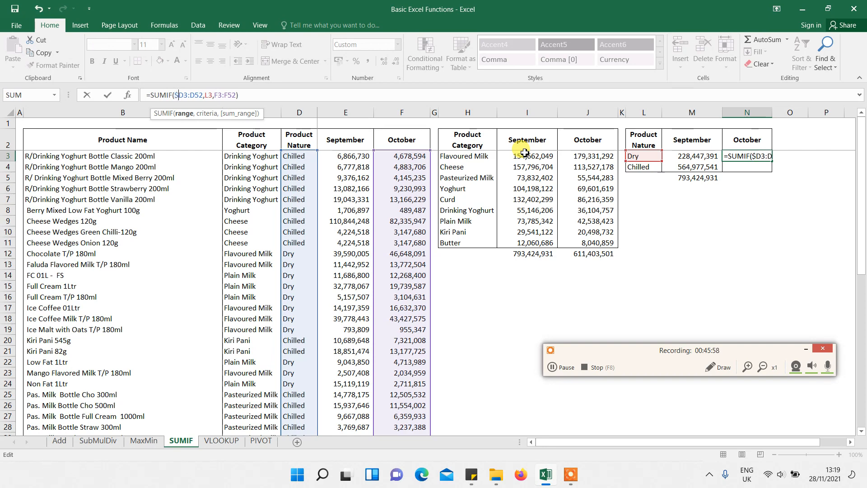
click(184, 96)
text($D)
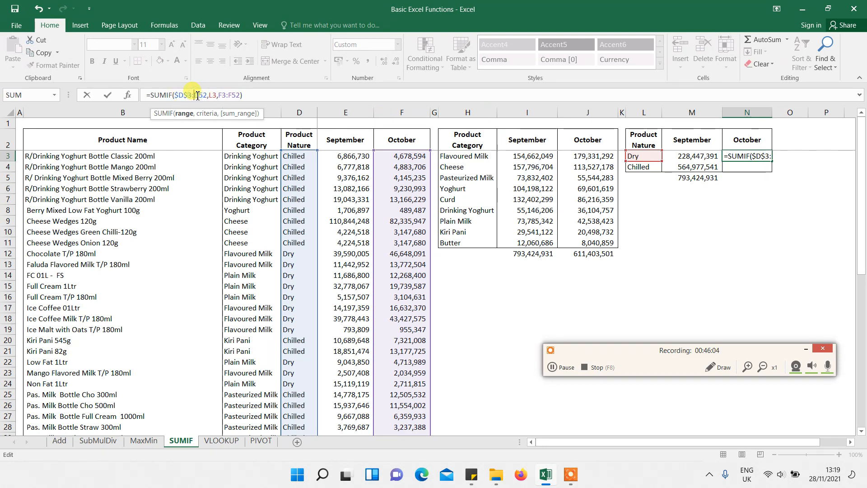
text($)
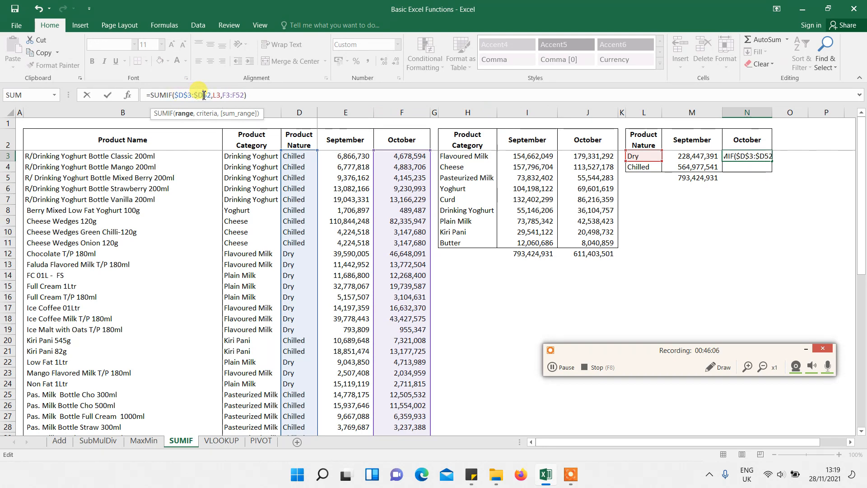
click(204, 95)
text($)
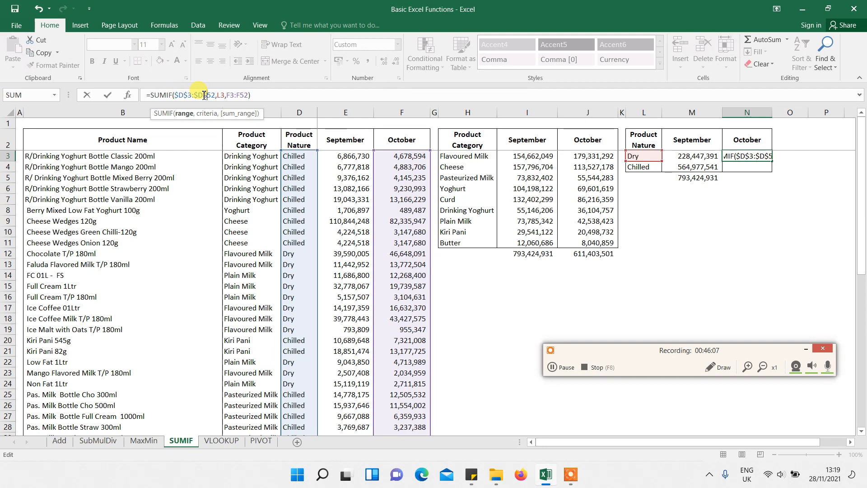
Make the sum range in N3's SUMIF formula absolute as $F$3:$F$52 and commit the formula
click(229, 95)
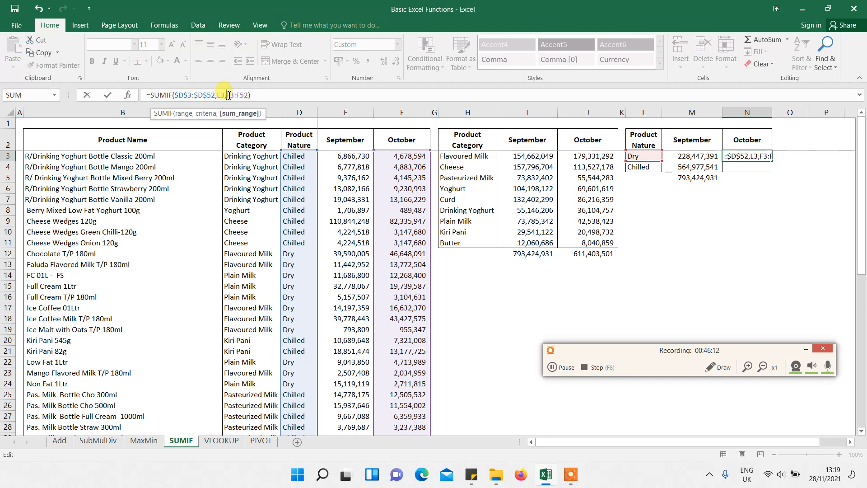
text($)
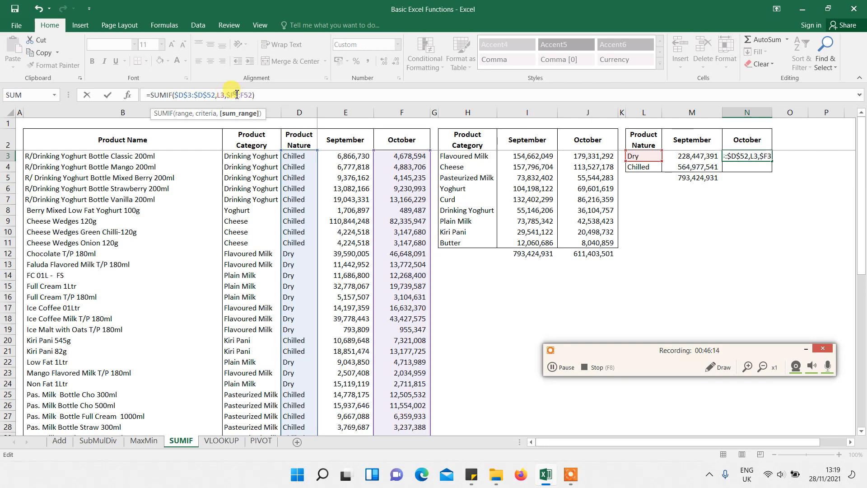
click(236, 94)
text($)
click(247, 94)
text($)
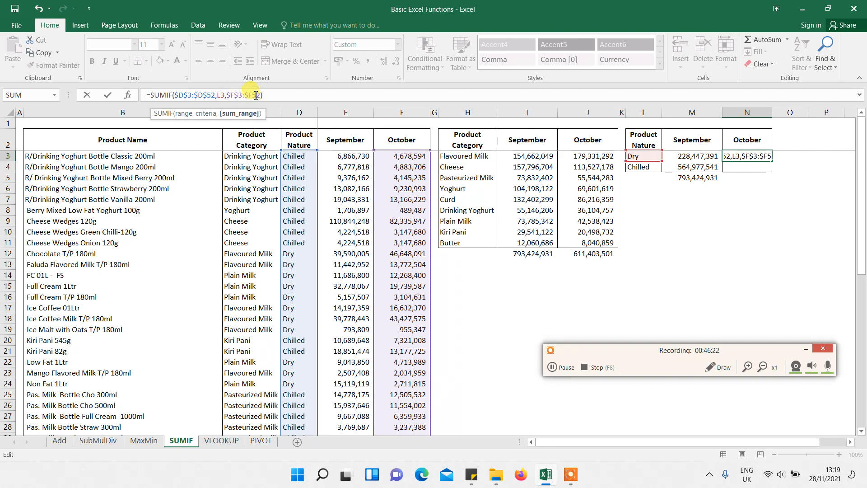
click(256, 94)
text($)
click(279, 94)
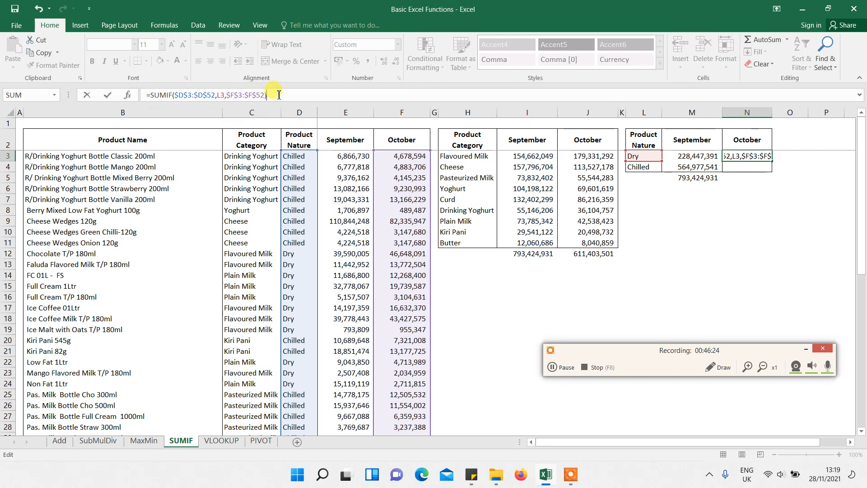
key(Return)
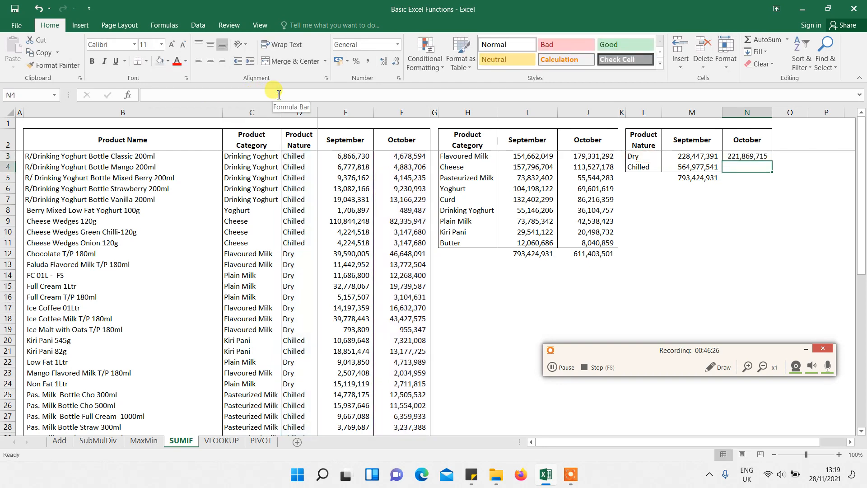
Copy the SUMIF formula from N3 into N4 for the Chilled October total, pasting only the formula
key(Up)
key(ctrl+c)
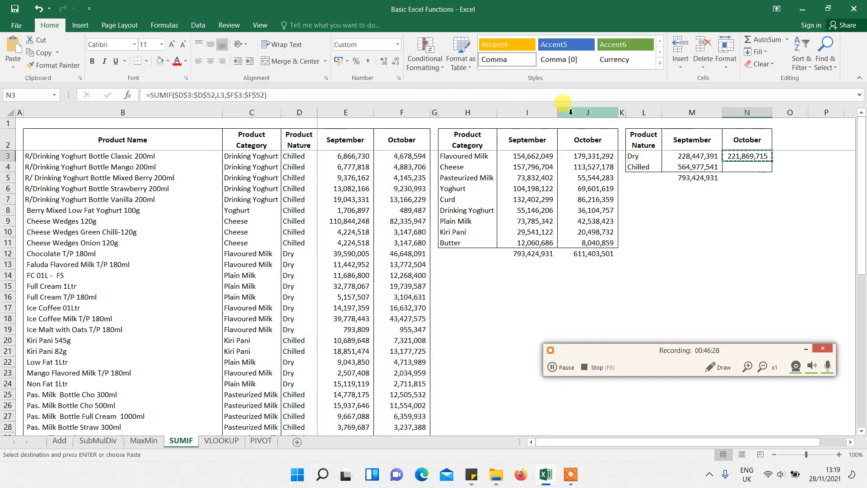
click(745, 167)
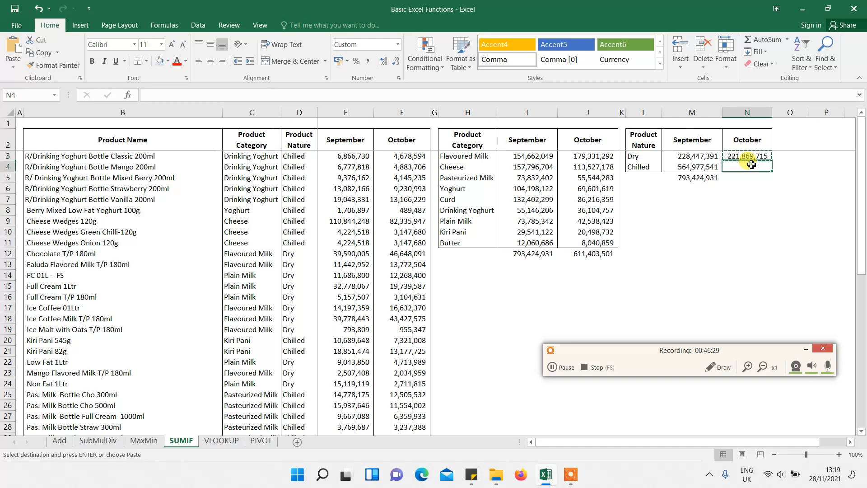
click(12, 66)
click(28, 94)
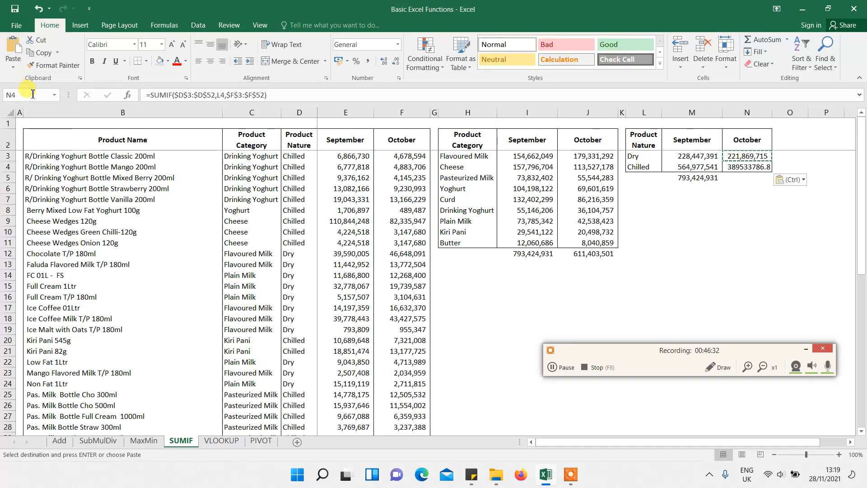
Format the Chilled October total in N4 with comma style and no decimals
click(367, 61)
click(398, 64)
click(398, 64)
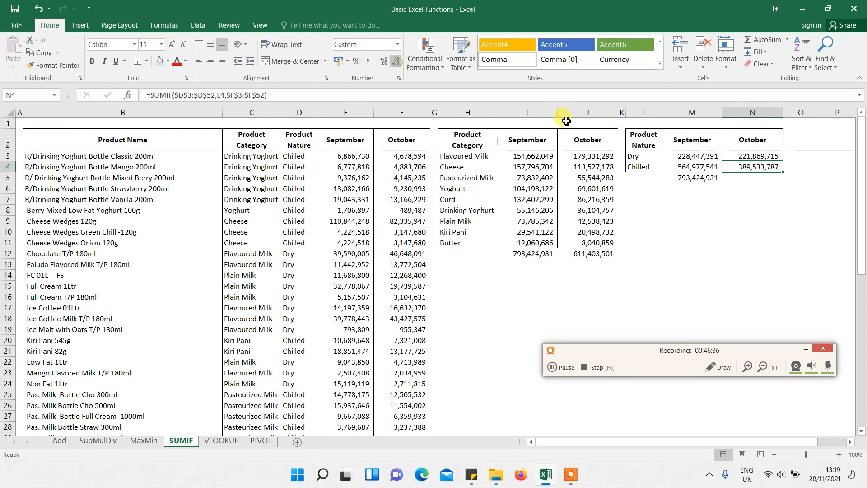
Extend the M5 sum formula across to N5 and compare the October total with J12 and the product list's total row
click(711, 182)
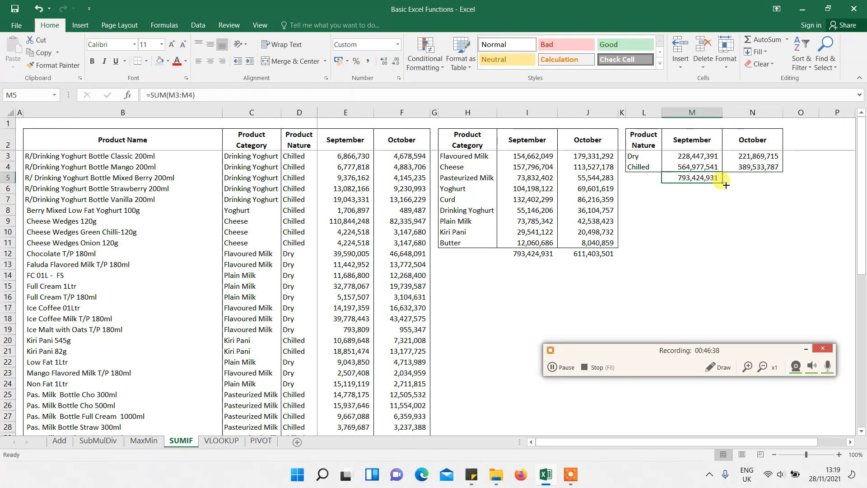
drag(724, 184, 759, 183)
click(744, 180)
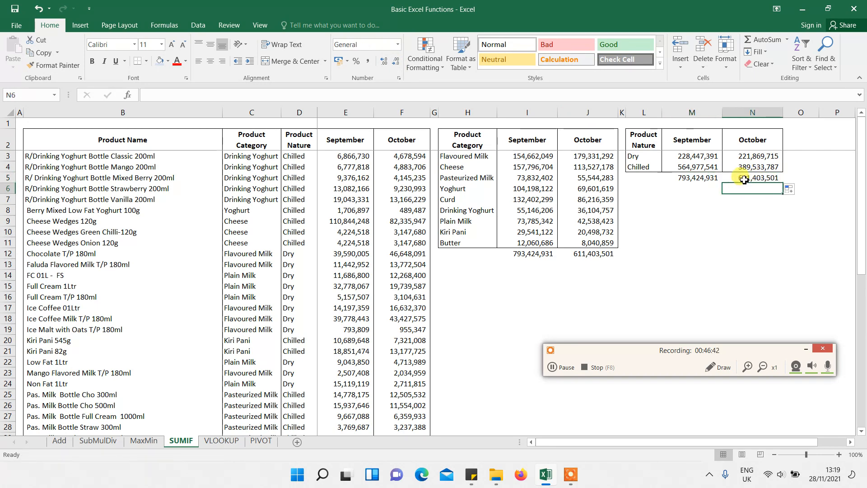
click(585, 256)
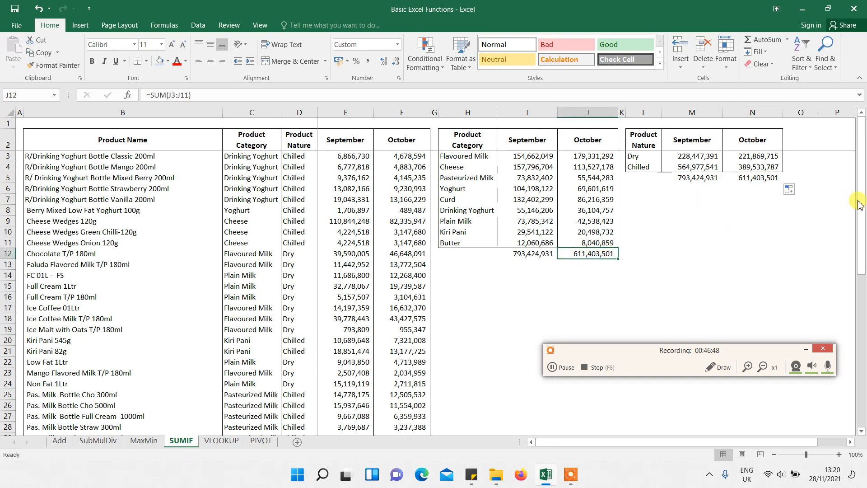
drag(862, 199, 864, 379)
drag(863, 457, 860, 107)
Bold the September and October totals in M5:N5, I12:J12 and E53:F53
drag(701, 179, 758, 178)
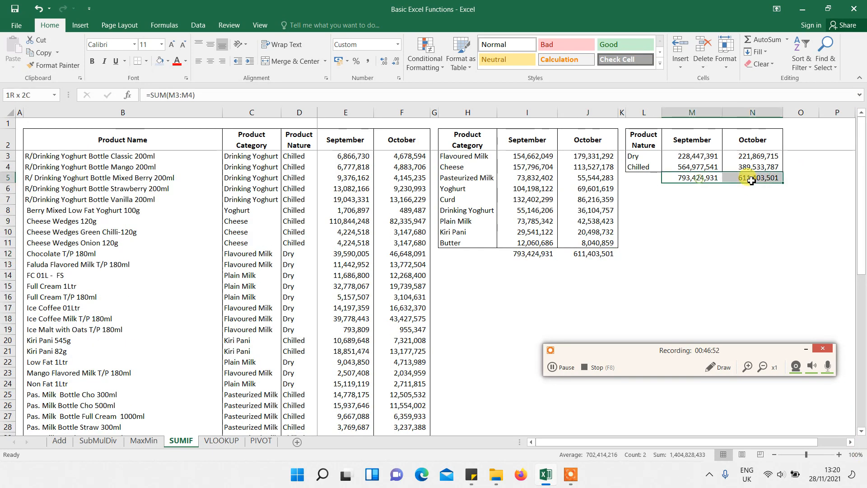
click(92, 66)
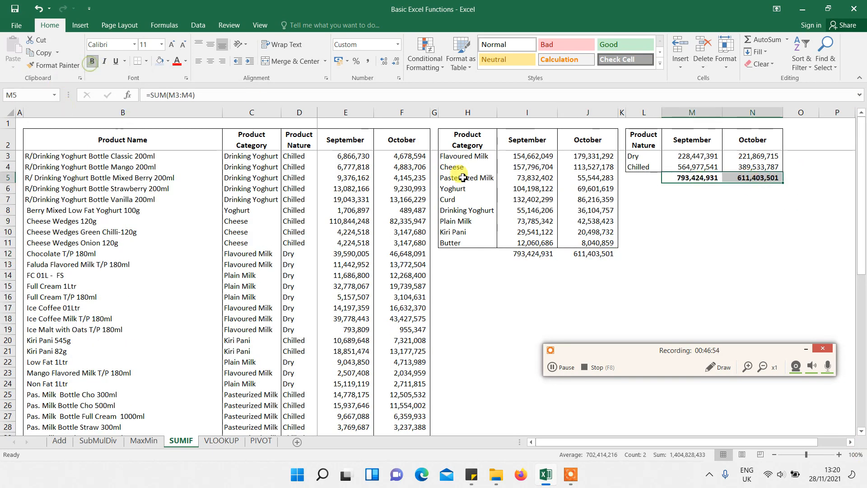
drag(536, 255, 597, 251)
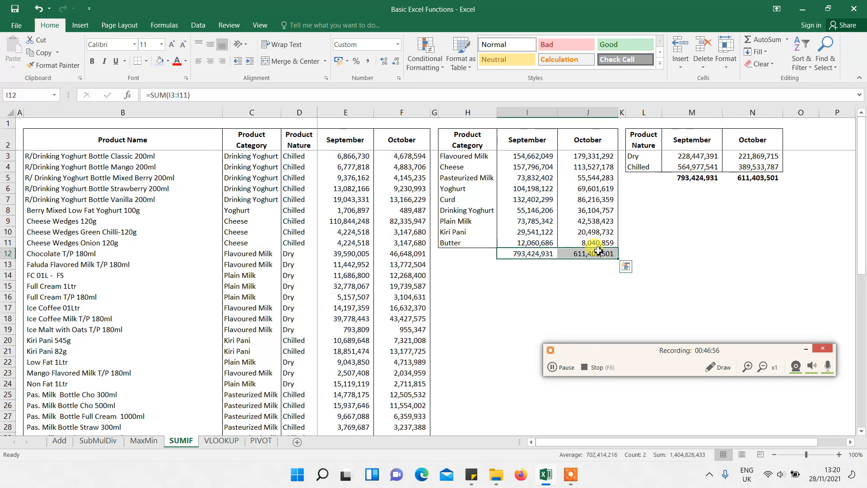
click(91, 65)
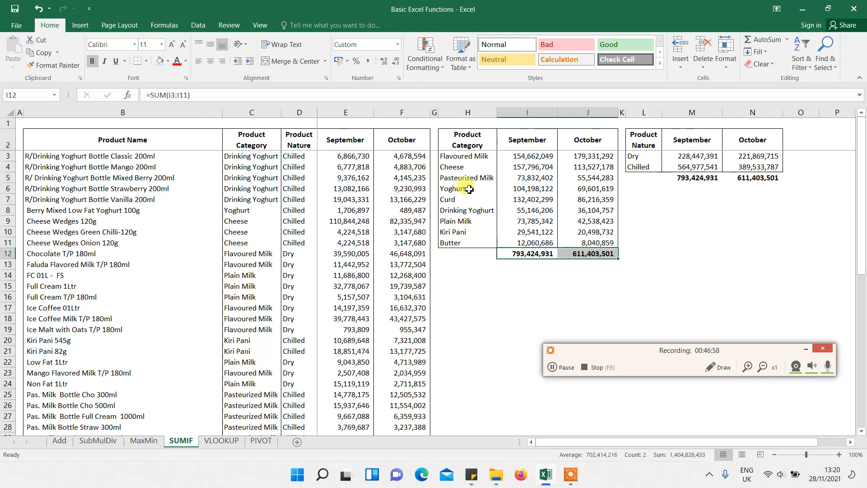
drag(863, 190, 857, 310)
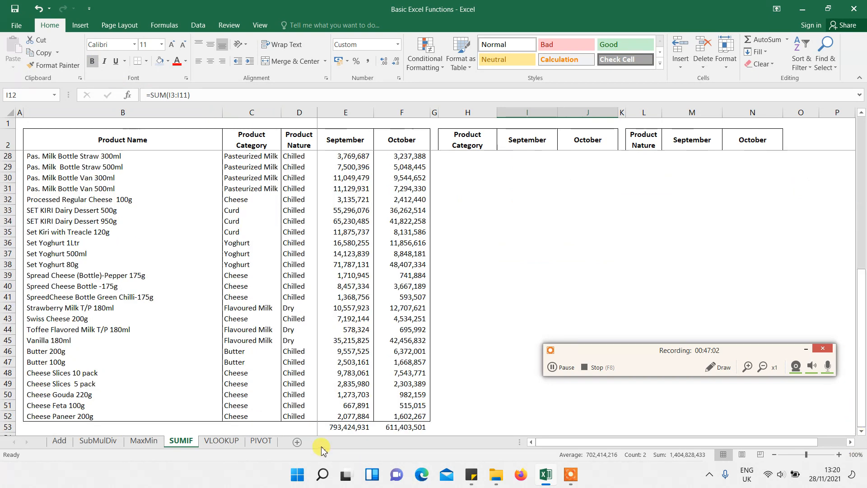
drag(337, 427, 378, 428)
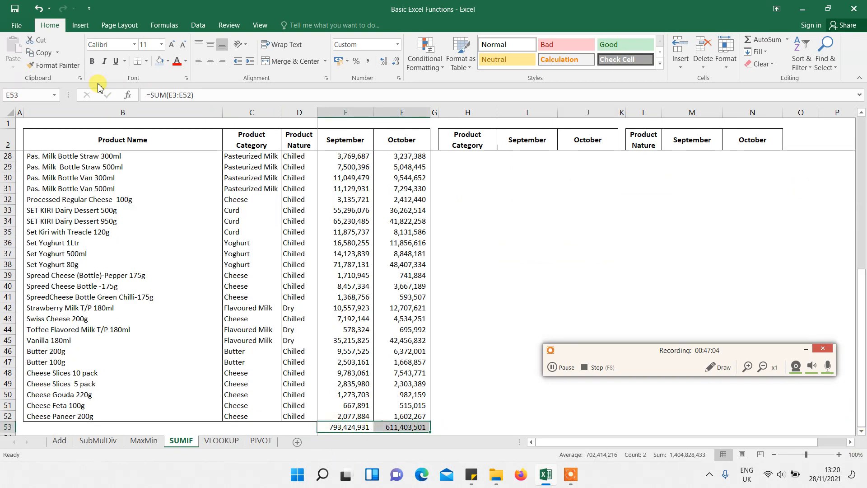
click(93, 66)
click(544, 242)
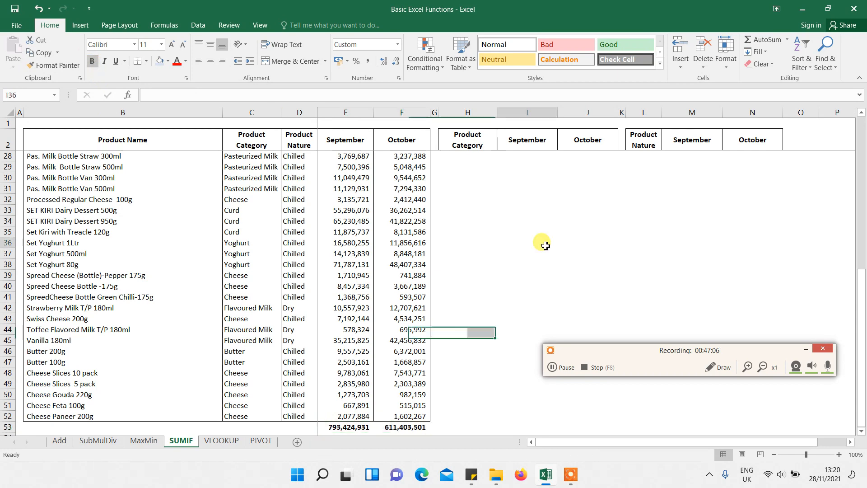
drag(862, 309, 863, 156)
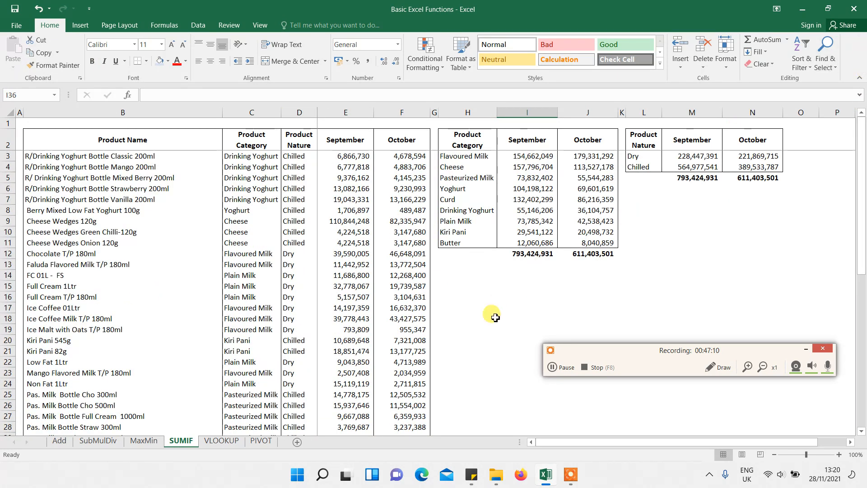
Look over the VLOOKUP worksheet's product, price and revenue columns, glancing at the SUMIF and PIVOT worksheets
click(218, 442)
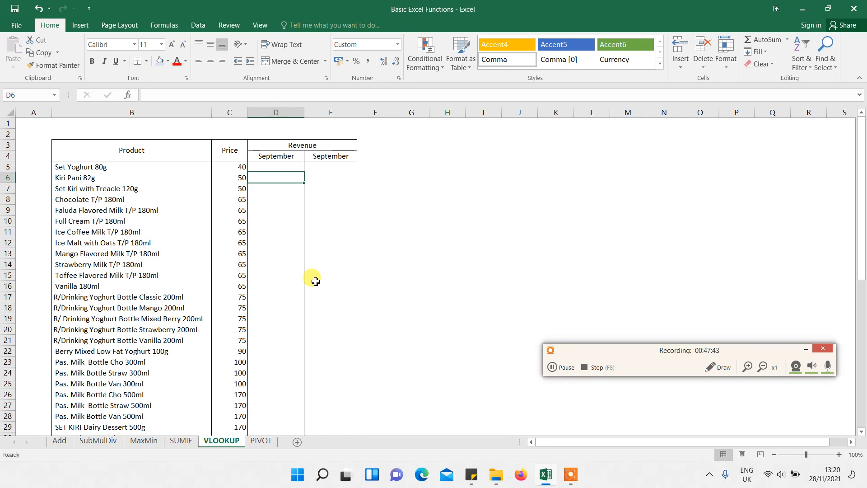
click(126, 167)
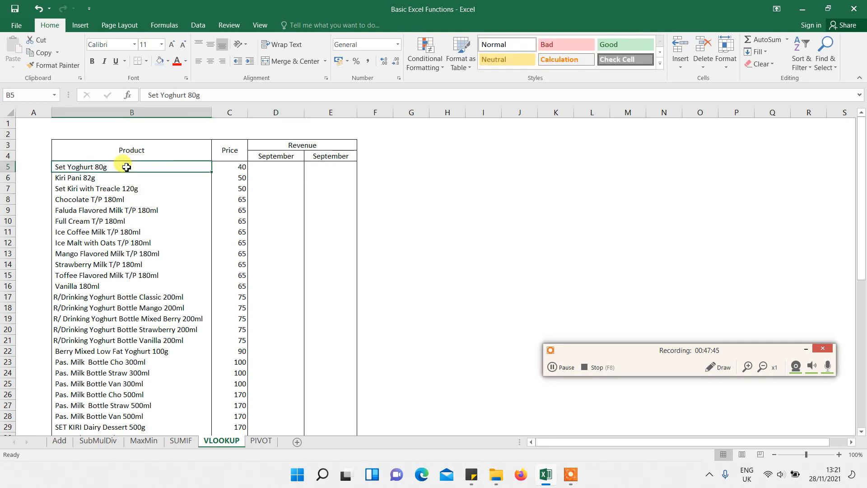
click(274, 168)
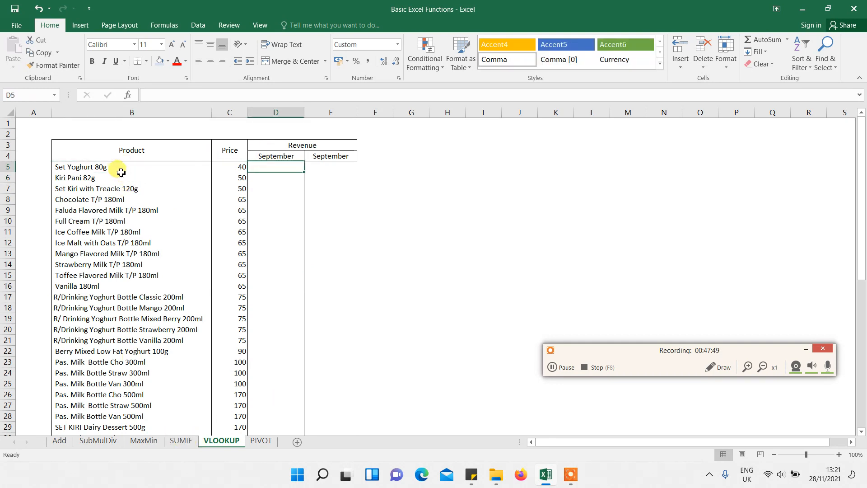
click(181, 441)
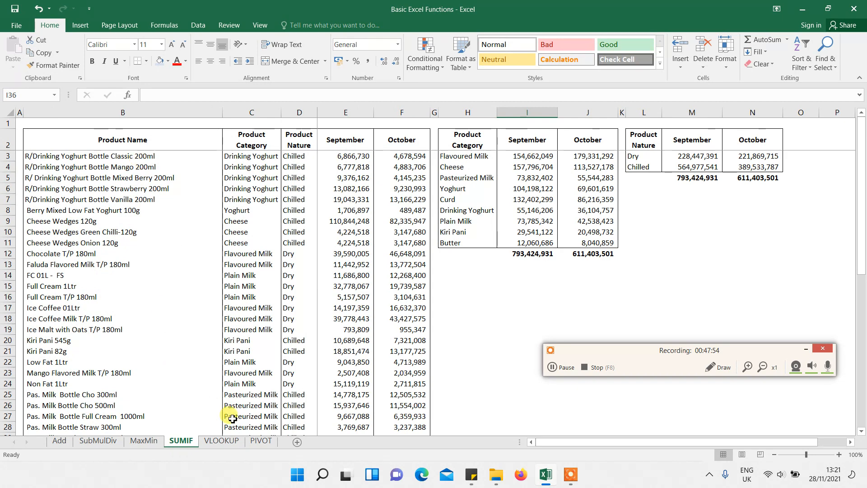
click(256, 441)
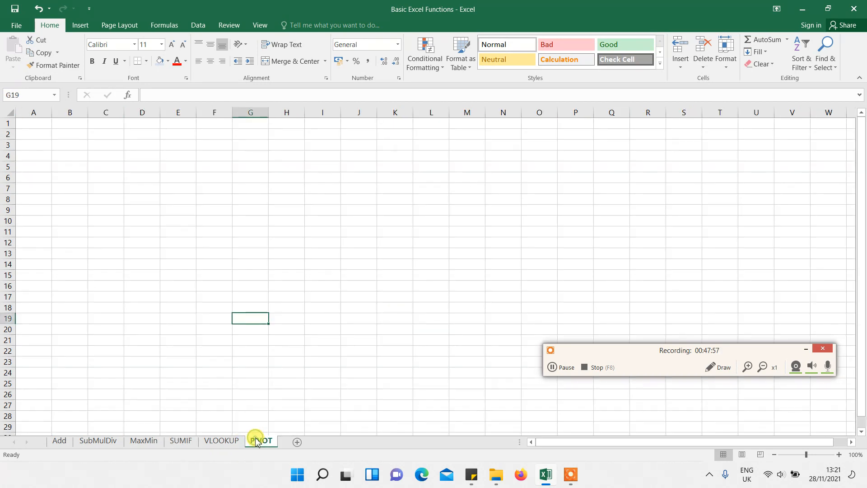
click(220, 440)
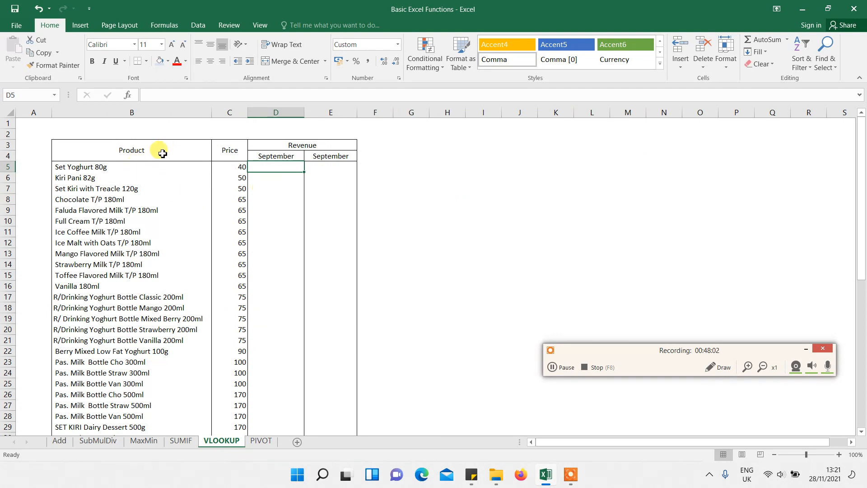
Compare the product list in column B of the VLOOKUP worksheet with the product names in column B of the SUMIF worksheet
drag(161, 166, 151, 438)
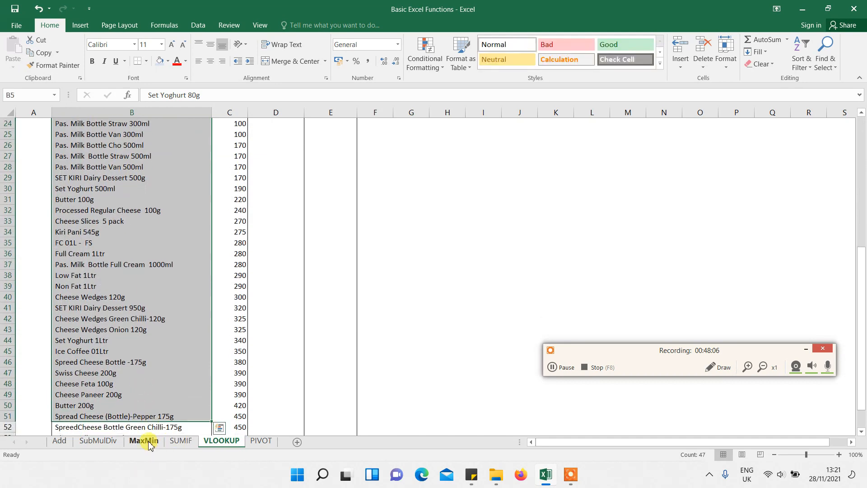
click(179, 441)
click(131, 243)
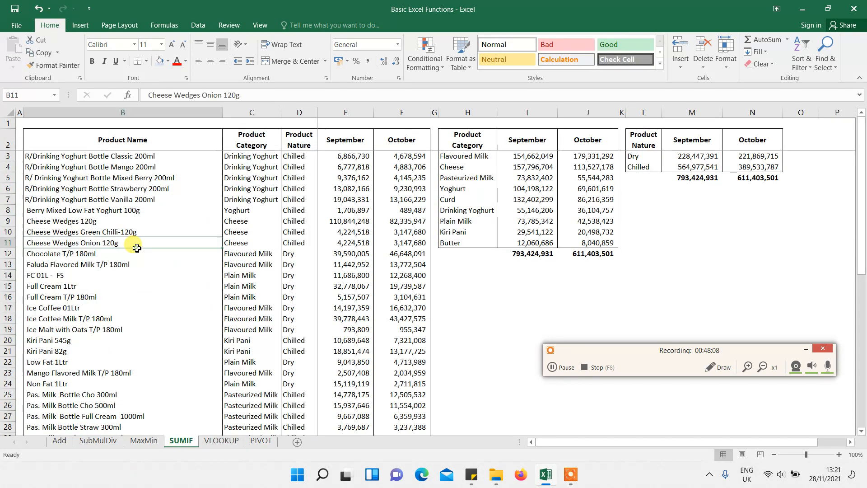
click(157, 199)
key(Up)
key(Up)
key(Up)
key(Up)
key(Up)
key(Up)
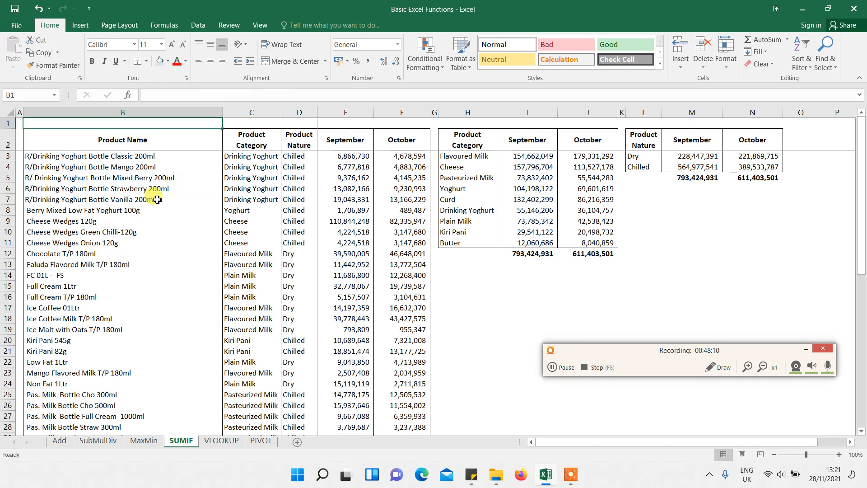
key(Down)
key(Down)
key(Down)
key(Down)
key(Down)
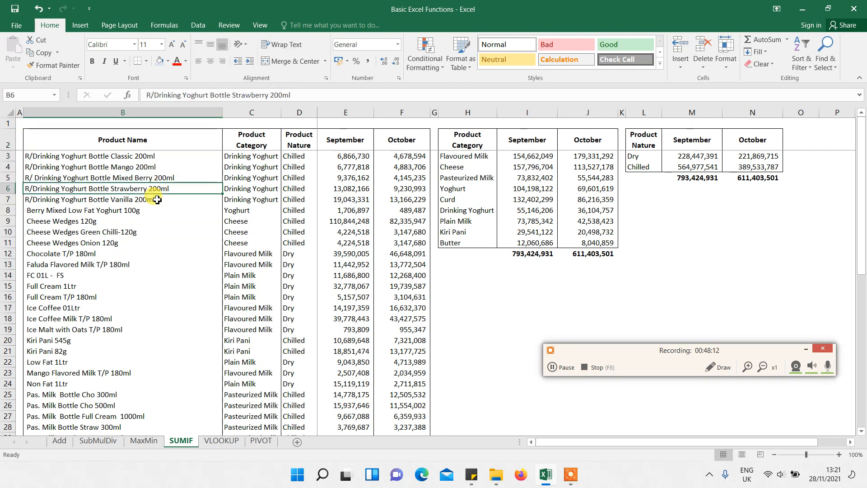
click(560, 367)
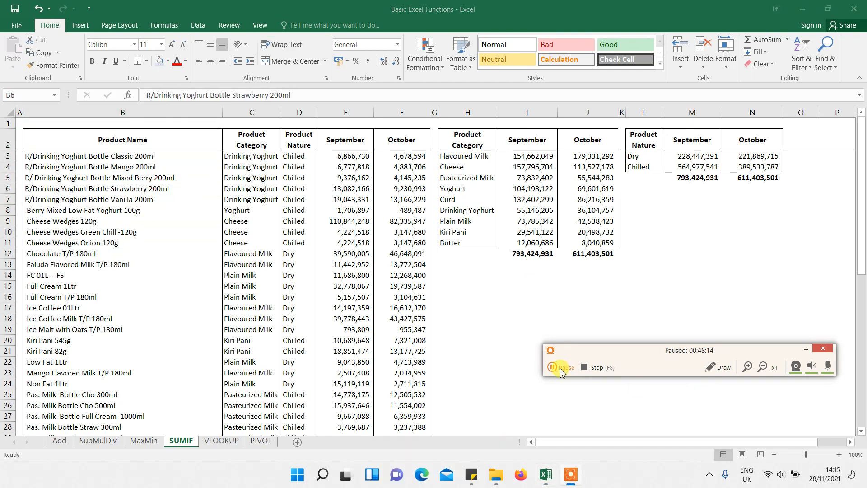
click(560, 368)
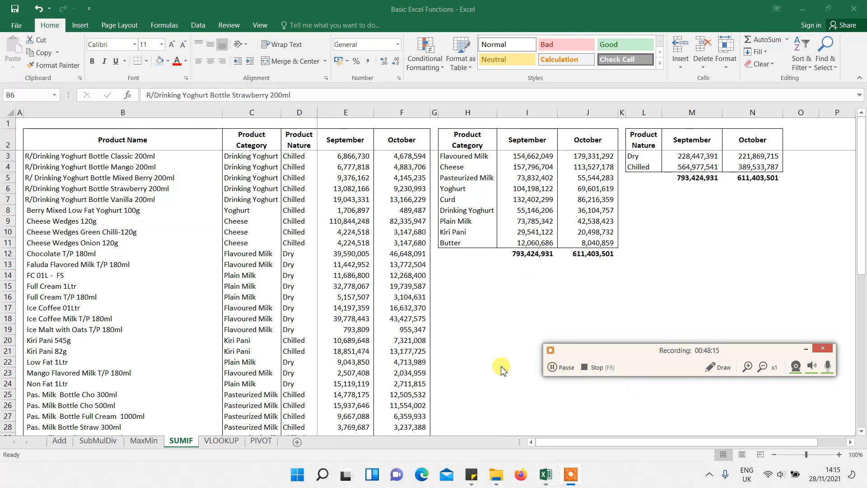
Return to the VLOOKUP worksheet and examine its product, price and revenue table up to the header rows
click(221, 441)
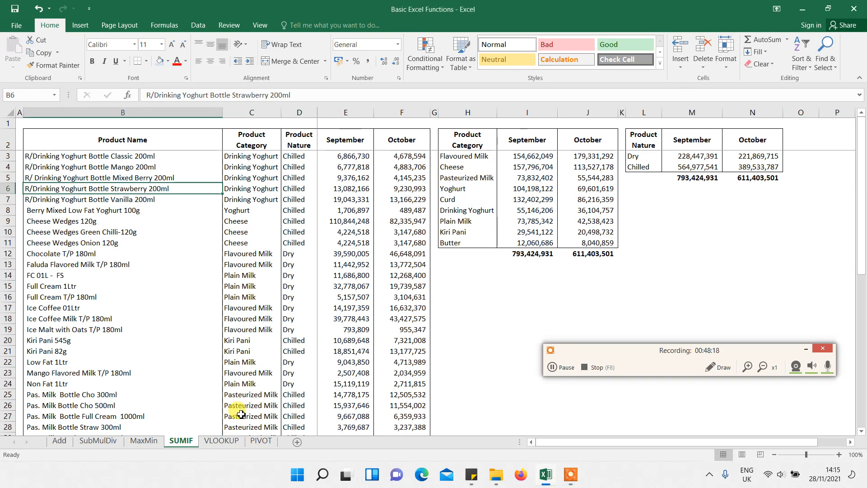
click(226, 439)
click(452, 201)
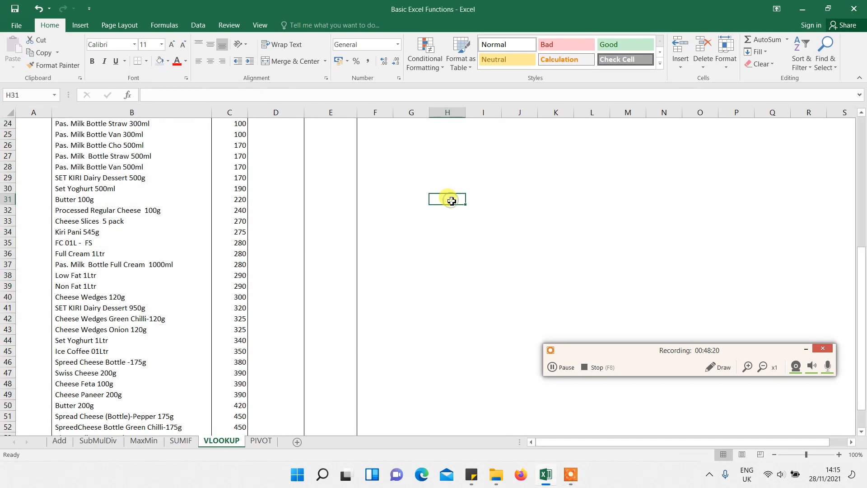
key(Up)
key(Up)
key(Up)
key(Up)
key(Up)
key(Up)
key(Up)
key(Up)
key(Up)
key(Up)
key(Up)
key(Up)
key(Up)
key(Up)
key(Up)
key(Up)
key(Up)
key(Up)
key(Up)
key(Up)
key(Up)
key(Up)
key(Up)
key(Up)
key(Up)
key(Up)
key(Up)
key(Up)
key(Up)
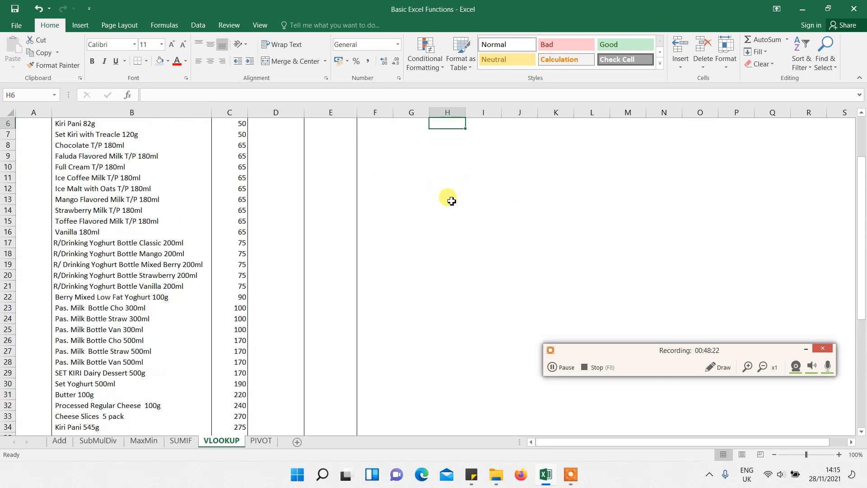
key(Down)
key(Down)
key(Down)
key(Down)
key(Down)
key(Down)
key(Down)
key(Down)
key(Down)
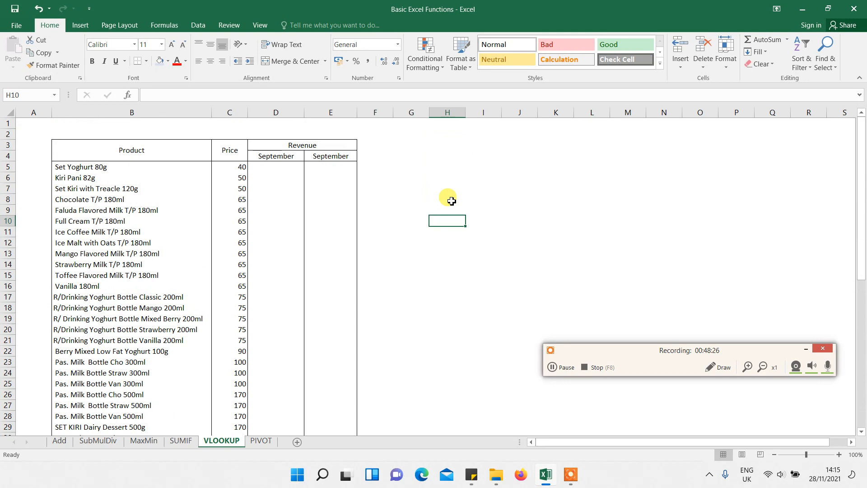
Enter the label Product A in cell H6, beside the product and price table
key(Up)
key(Up)
key(Up)
key(Up)
key(Up)
key(Down)
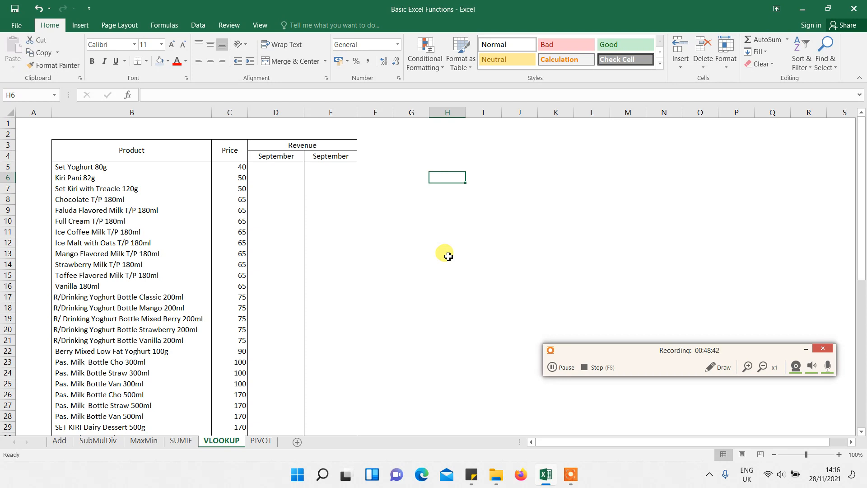
text(Product)
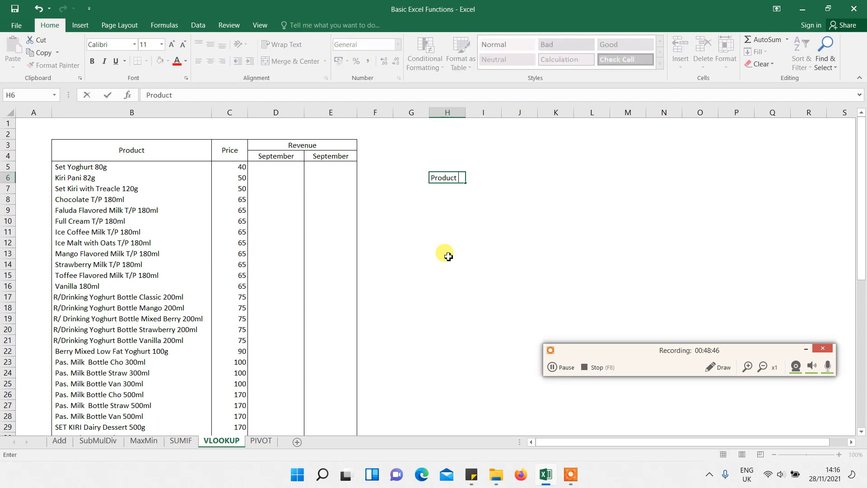
text( A)
key(Return)
Copy the H6 label down to H7 and change it to Product B
key(ctrl+d)
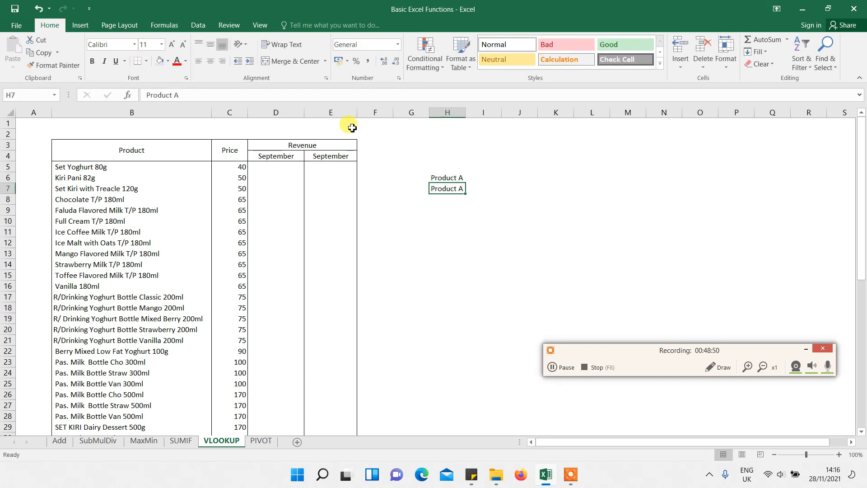
click(333, 96)
text(=)
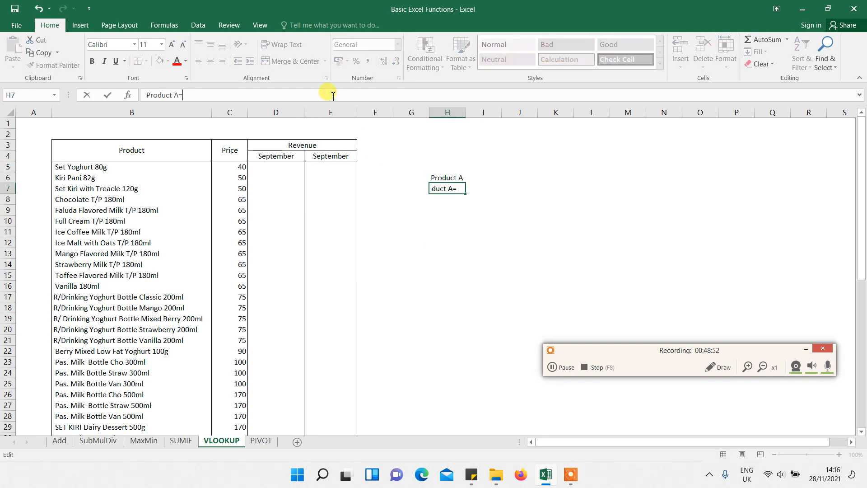
key(BackSpace)
text(B)
key(Return)
Fill the Product B label down to H8 and H9, and change H8 to Product C
key(ctrl+d)
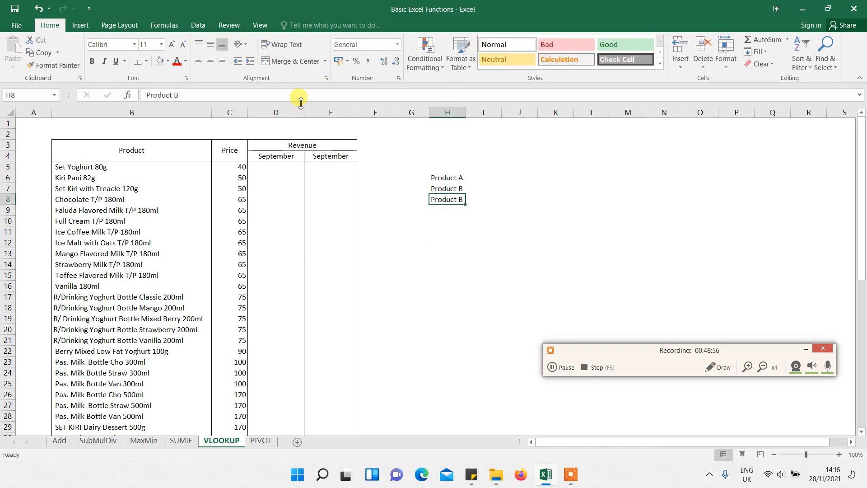
key(Return)
key(ctrl+d)
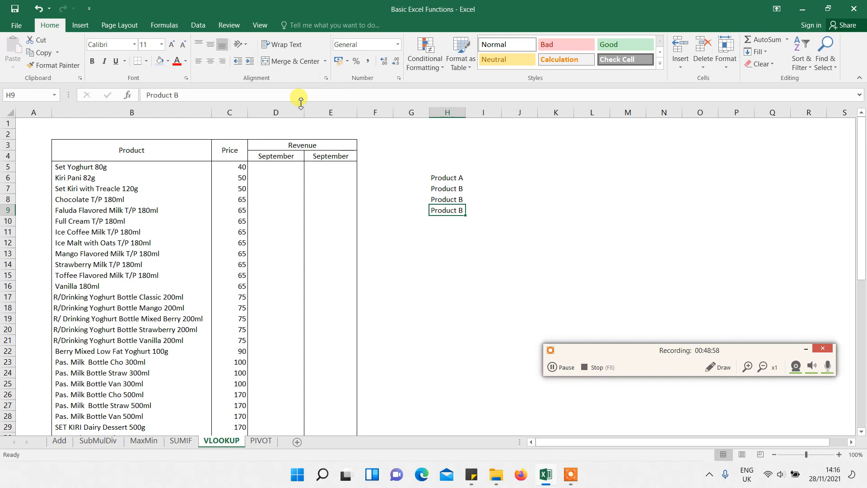
click(440, 199)
click(306, 96)
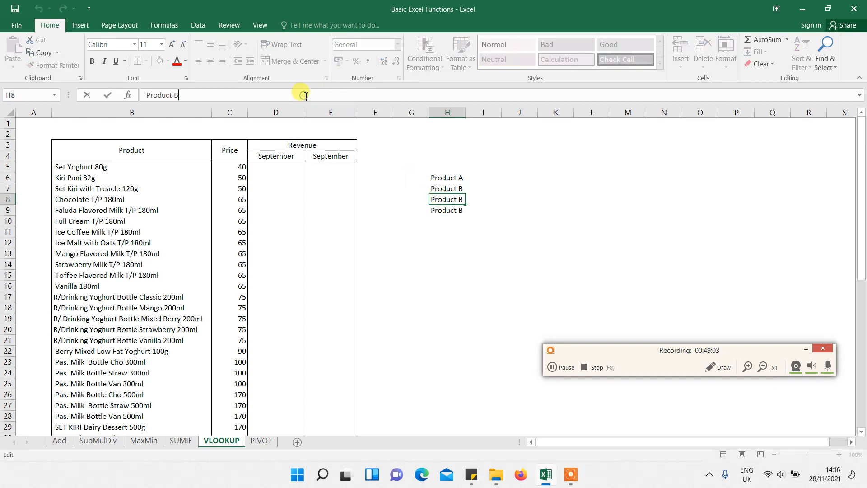
text(=)
key(BackSpace)
key(BackSpace)
text(C)
key(Return)
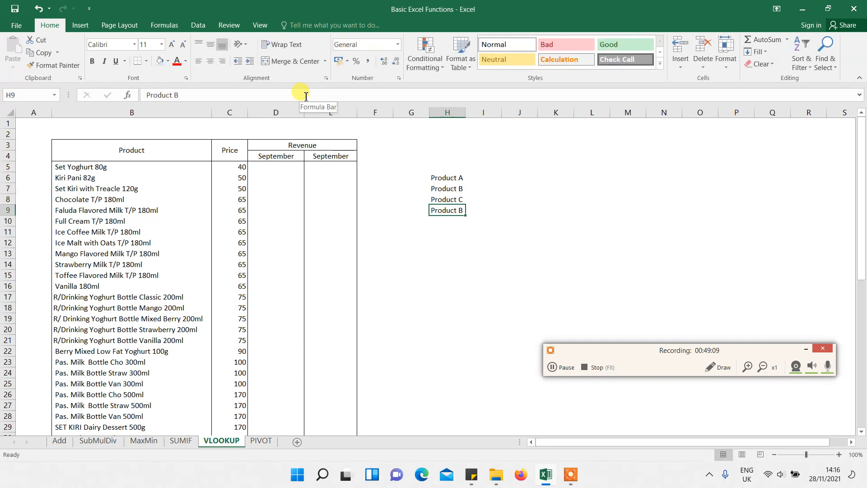
Change the label in H9 to Product D
click(305, 95)
key(BackSpace)
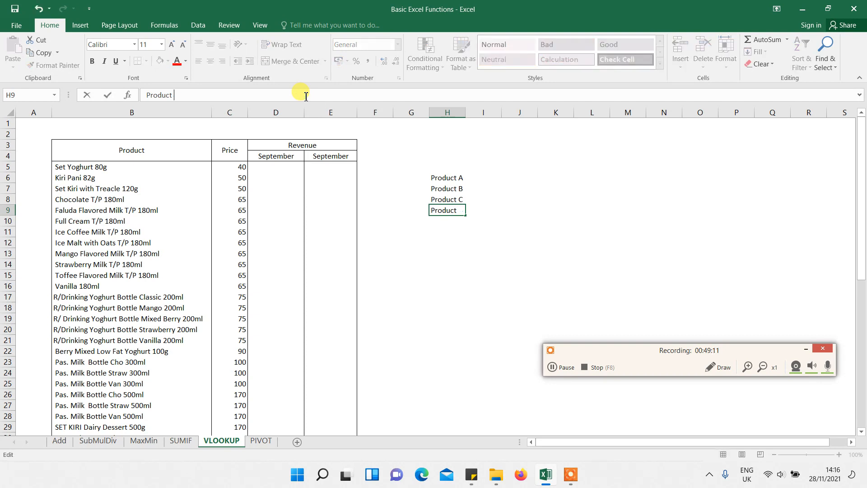
text(D)
key(Return)
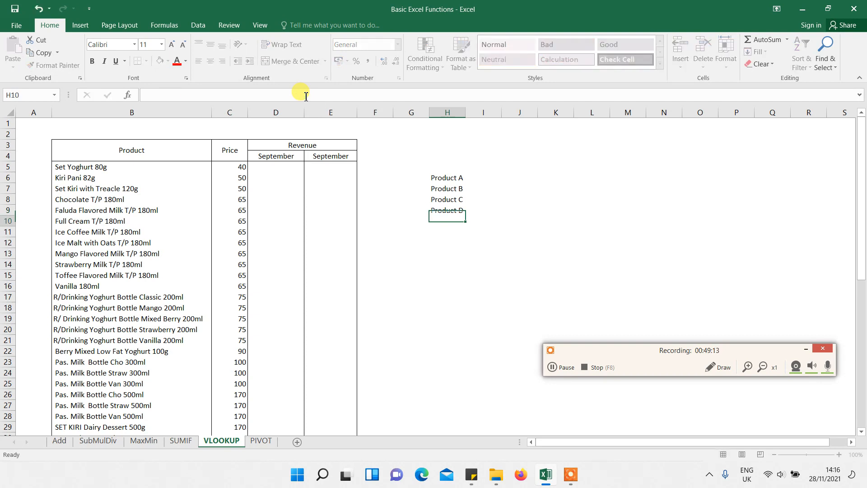
Add the headings Product in H5 and Sales Qty in I5 above the small example list
click(455, 170)
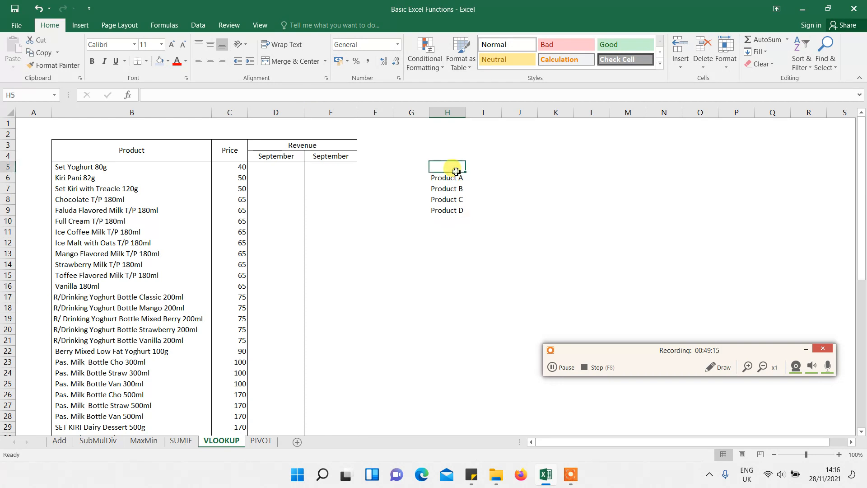
click(482, 180)
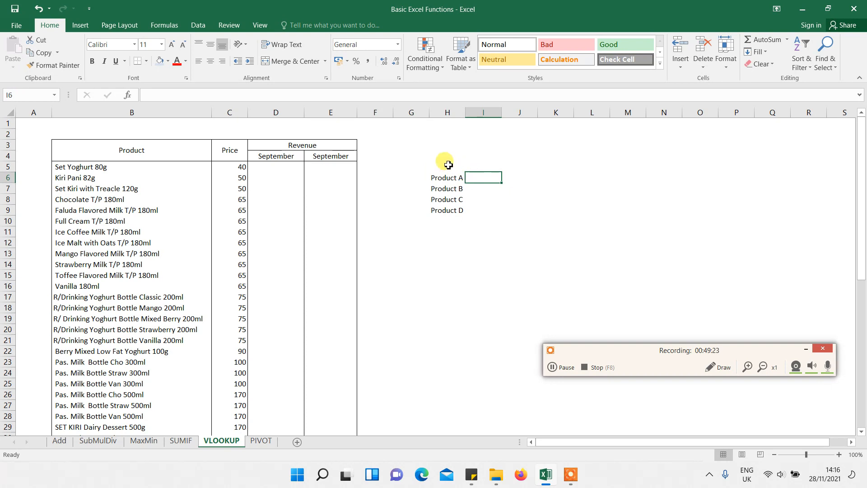
click(446, 165)
text(Product)
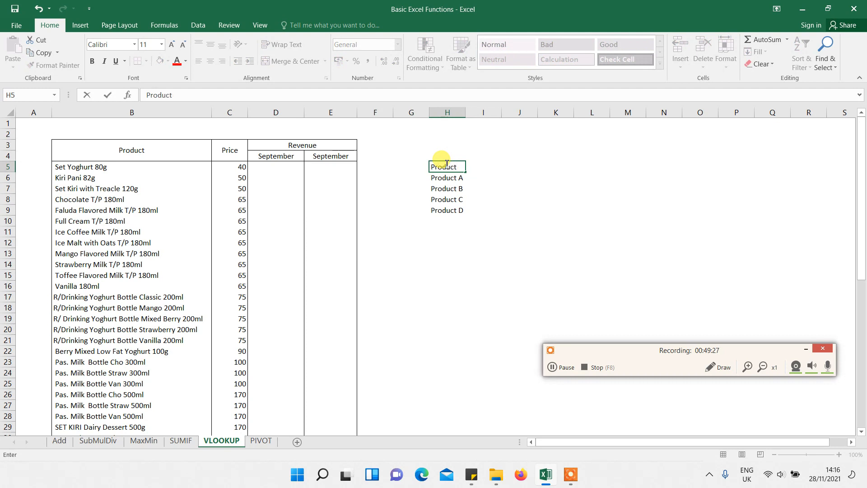
key(Return)
click(485, 168)
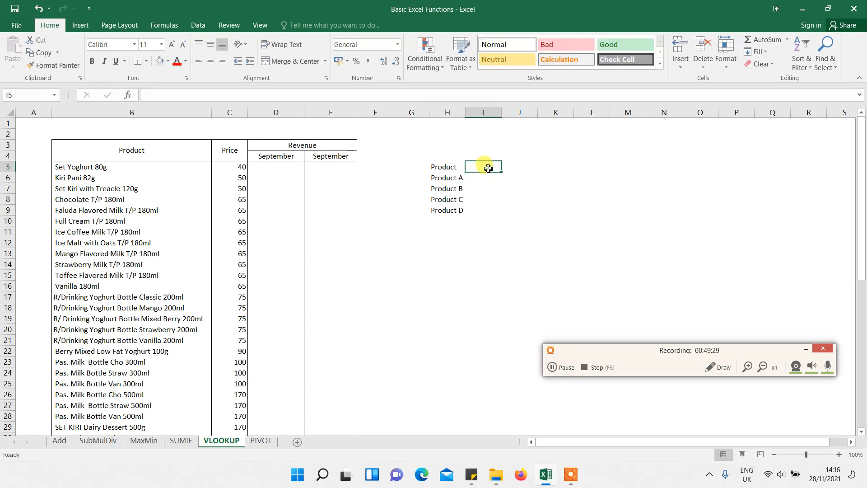
text(Sa)
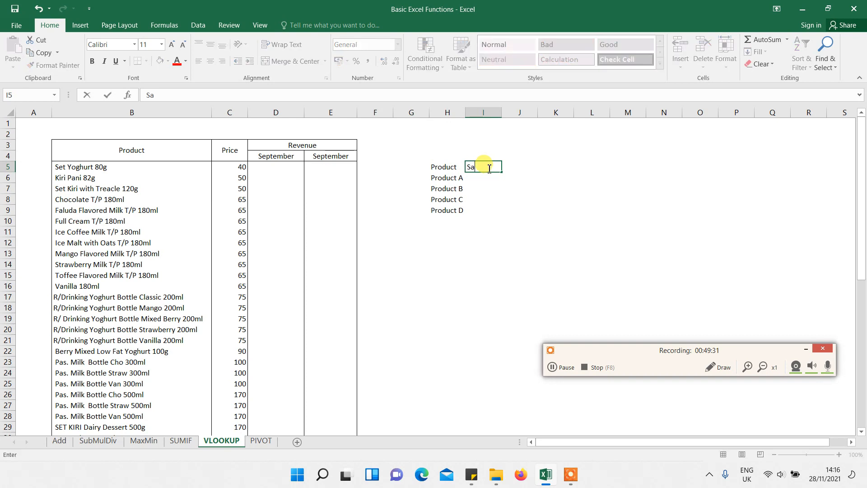
text(les Qty)
key(Return)
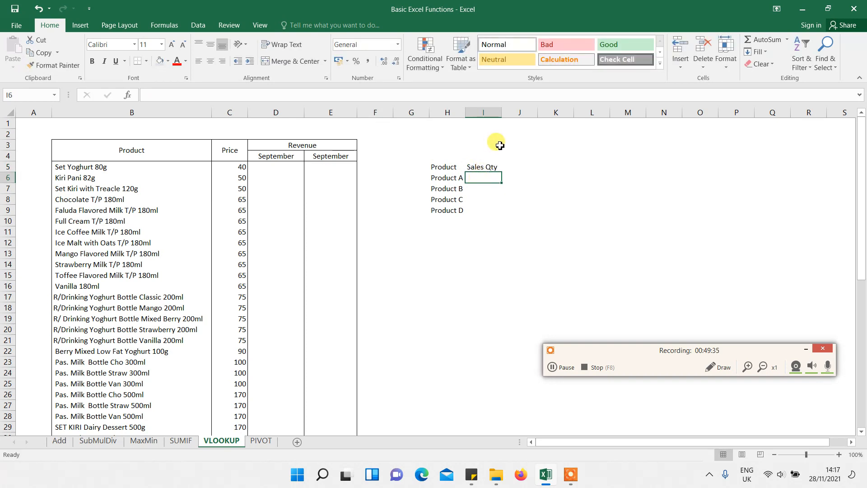
Copy the product labels in H6:H9 to H13:H16 to start a second example list
click(447, 252)
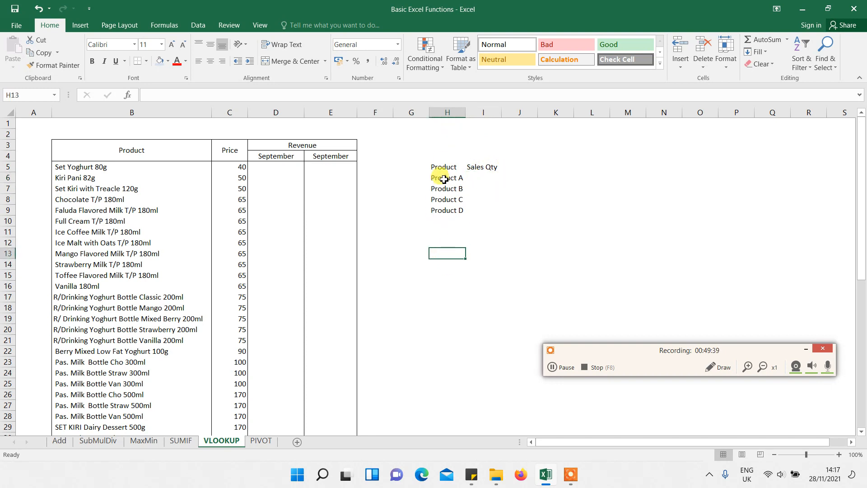
drag(443, 181, 447, 211)
key(ctrl+c)
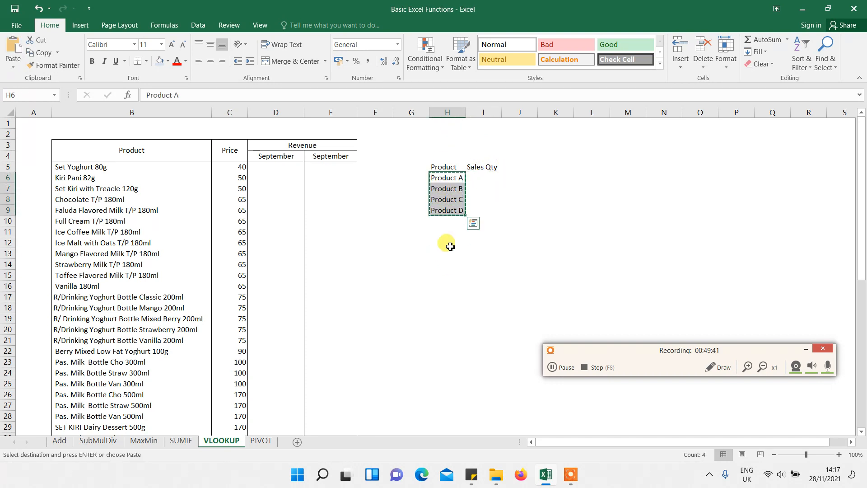
click(447, 251)
key(ctrl+v)
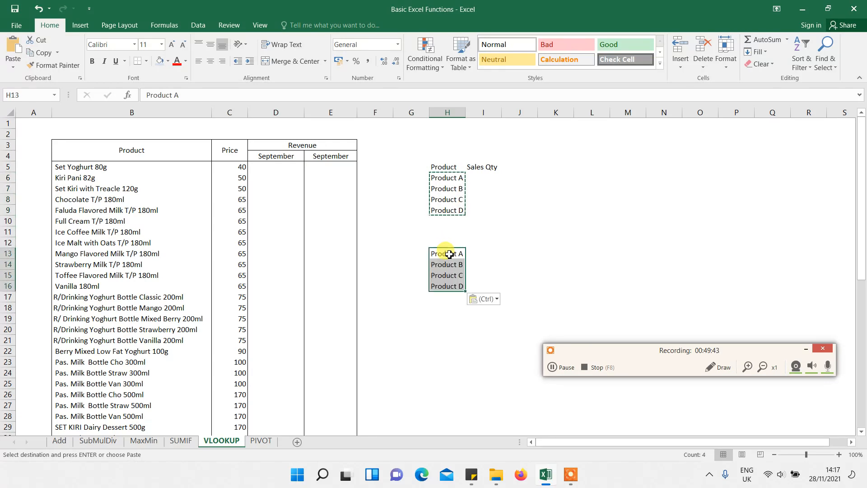
click(450, 251)
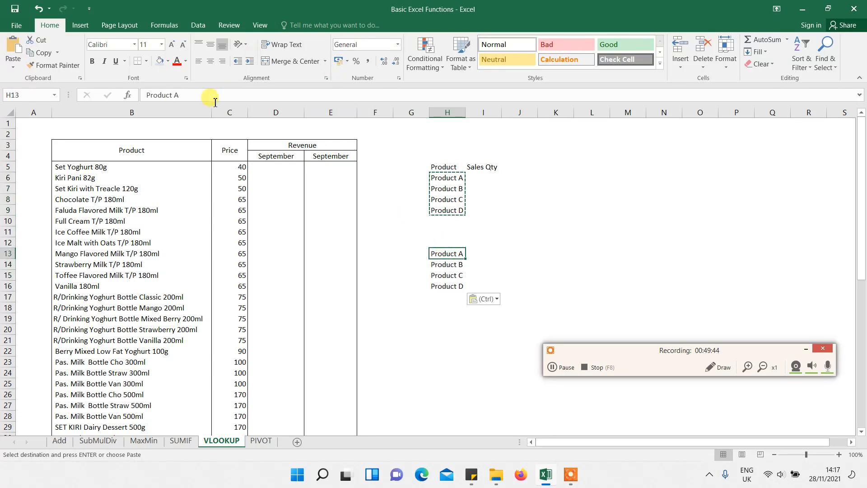
click(353, 96)
key(BackSpace)
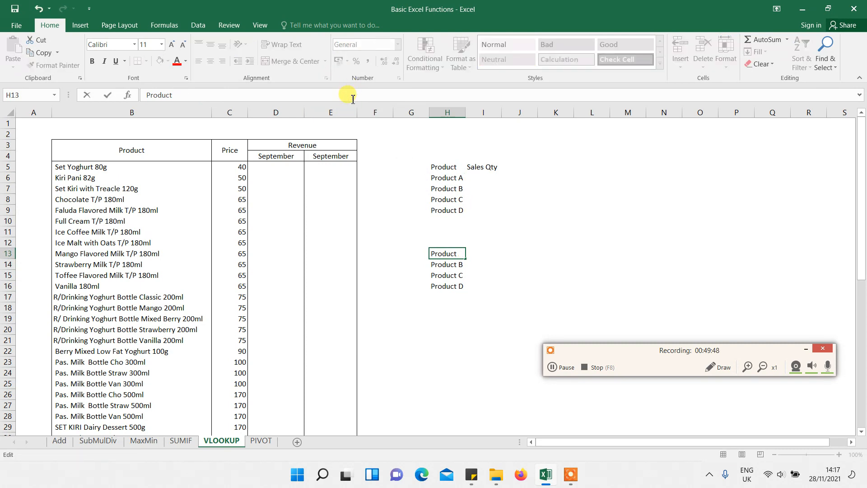
key(Return)
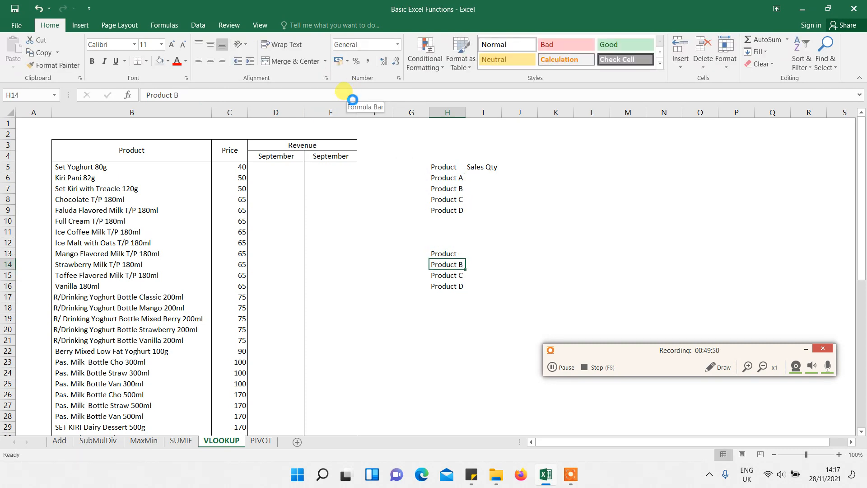
key(ctrl+z)
Enter the sales quantities 1000, 8000, 5000 and 4000 for Products A to D in I6:I9
click(475, 255)
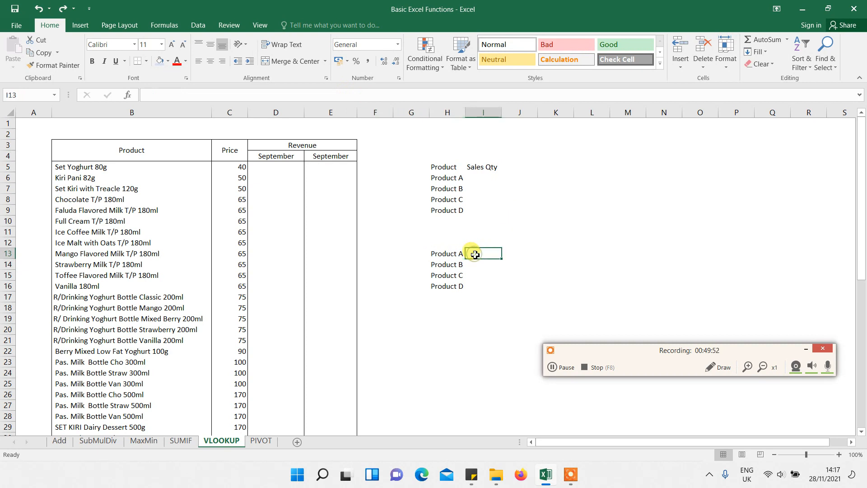
click(481, 183)
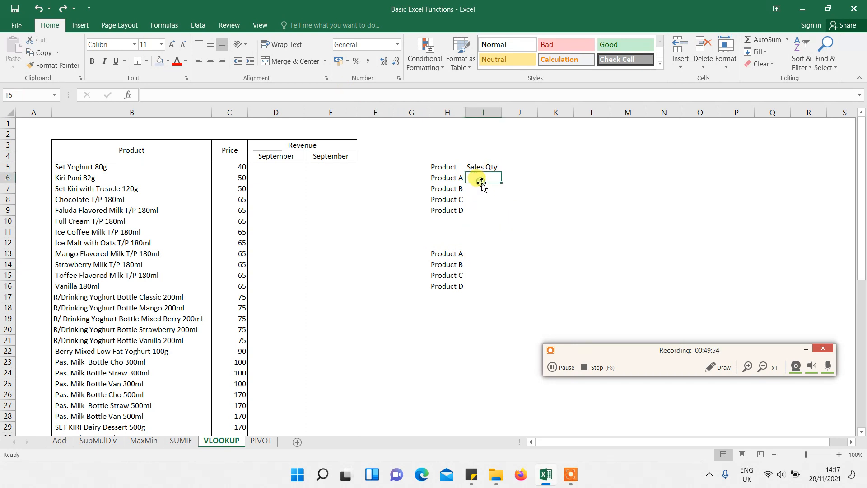
text(1000)
key(Return)
text(8000)
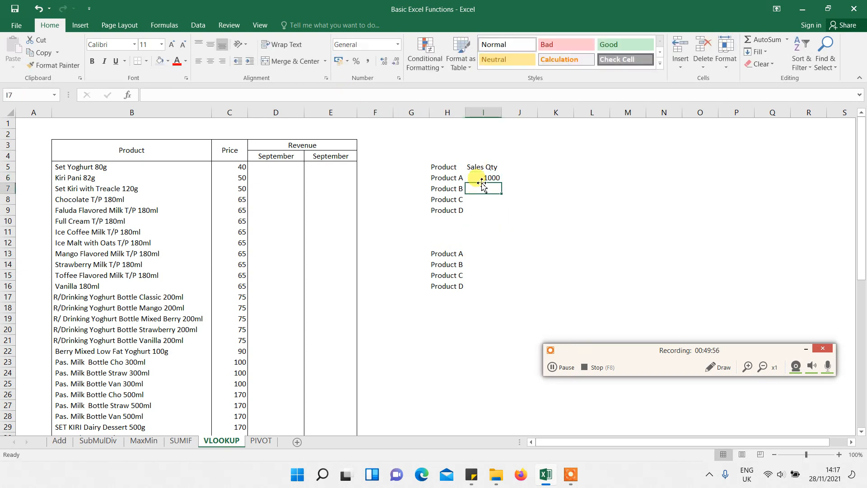
key(Return)
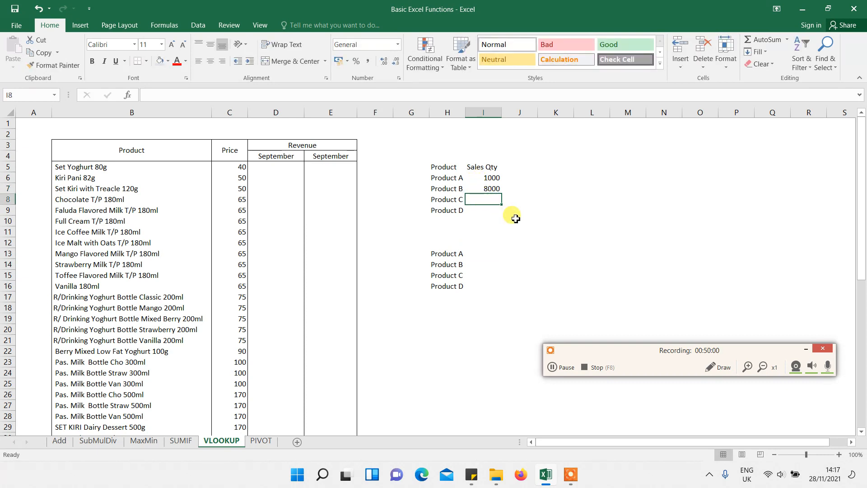
text(5000)
key(Return)
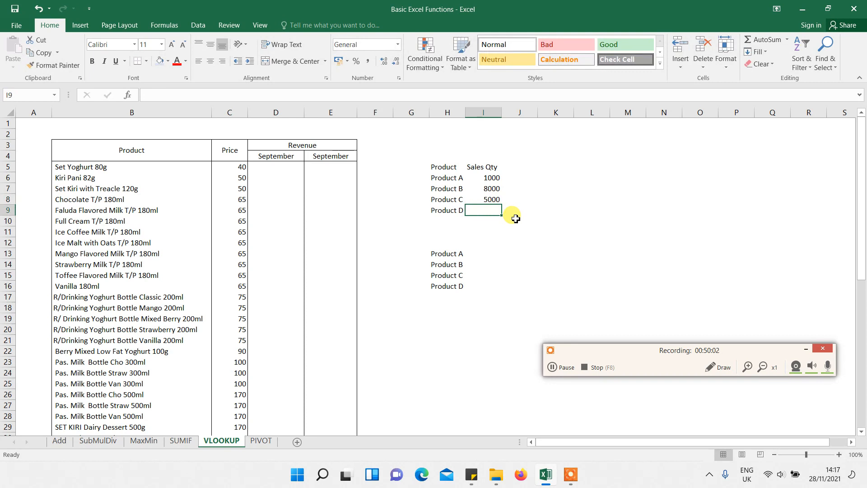
text(4000)
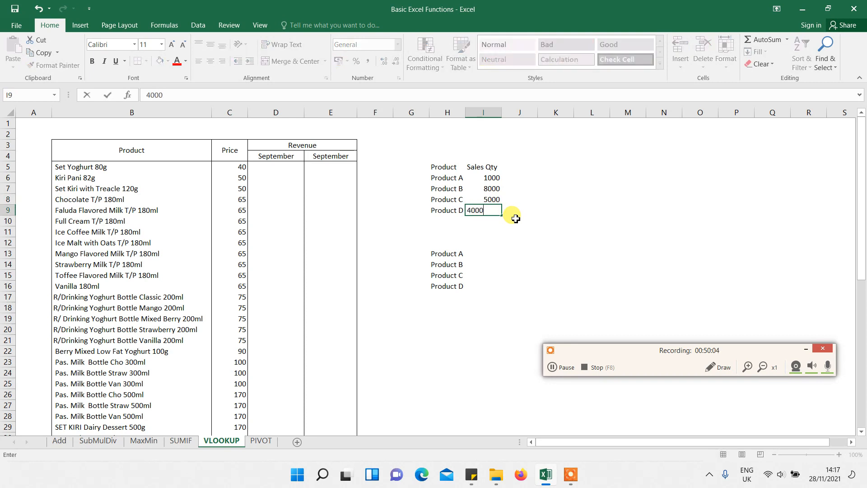
key(Return)
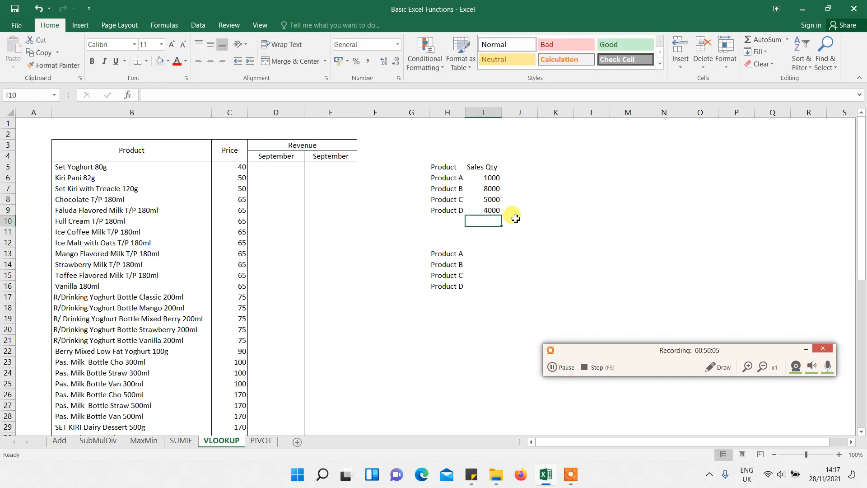
click(484, 252)
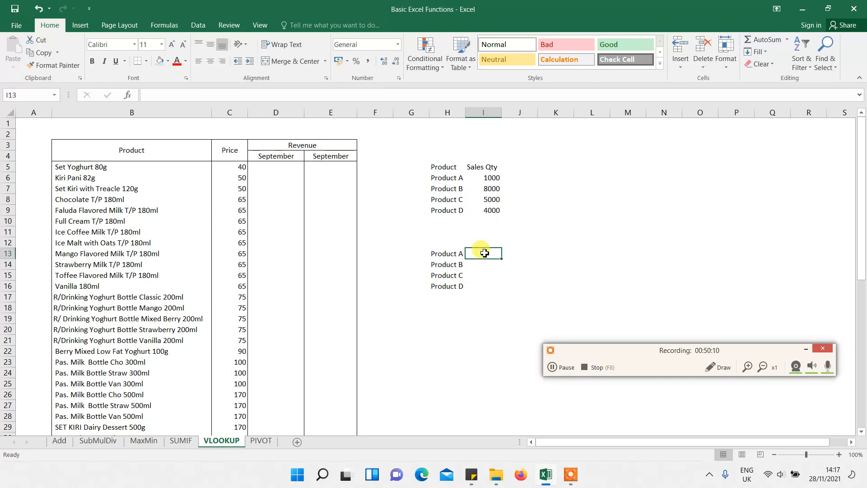
click(449, 253)
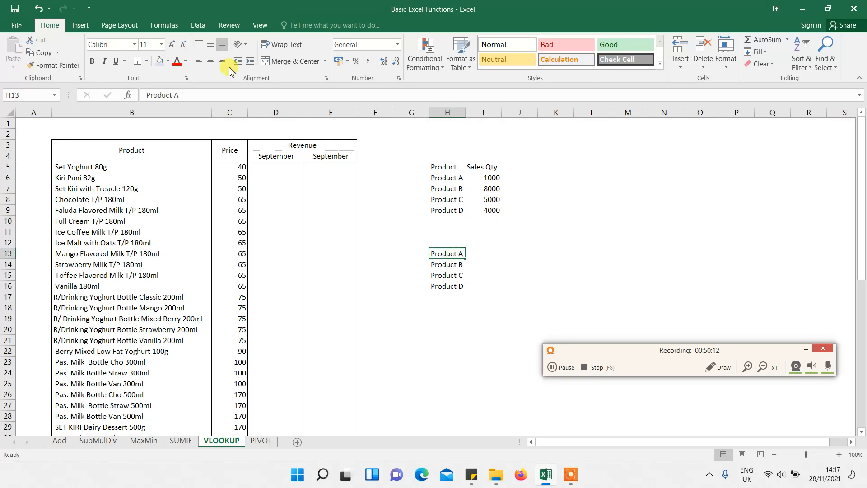
click(200, 95)
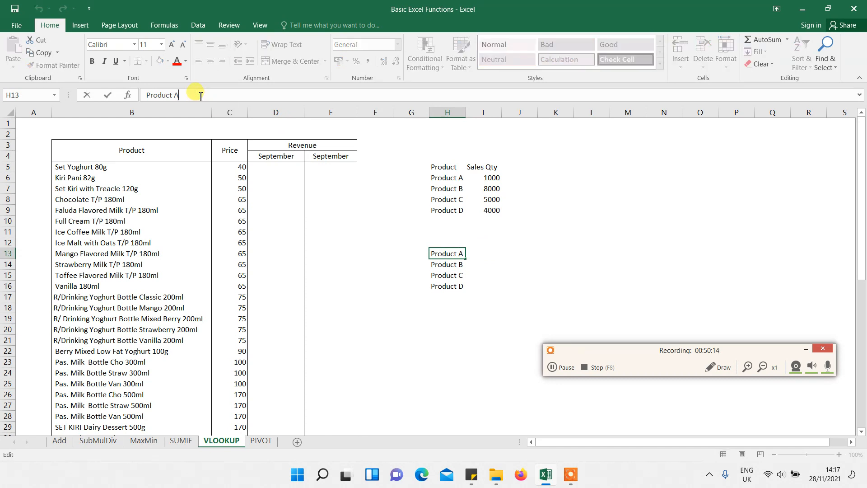
key(BackSpace)
key(Escape)
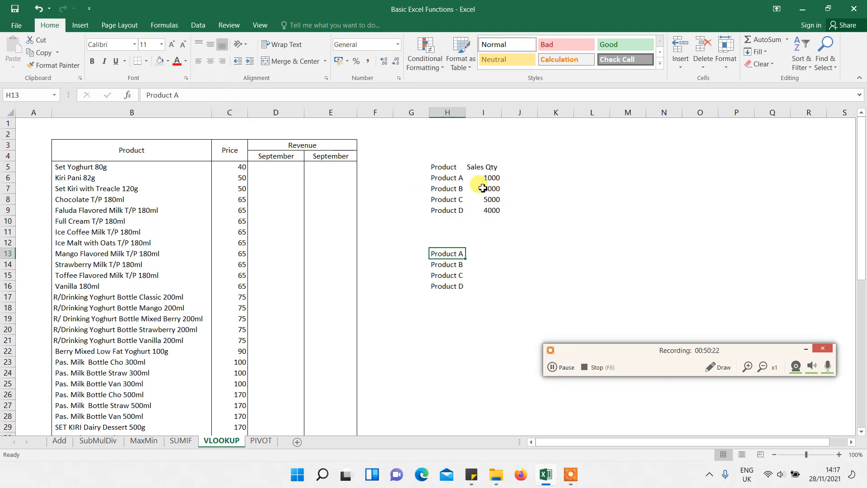
click(523, 178)
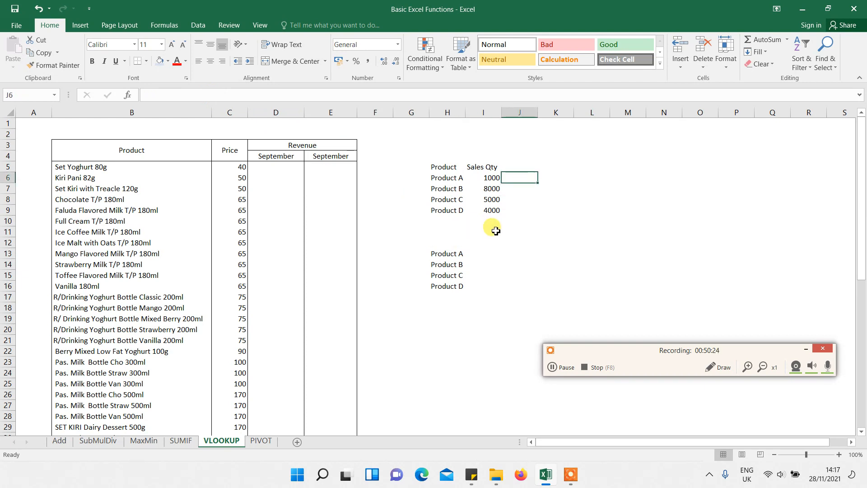
click(481, 253)
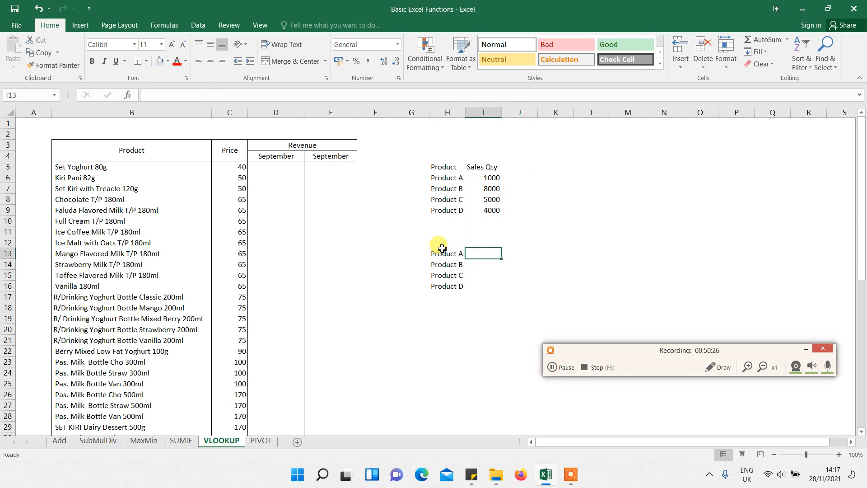
Head the second example list by copying the Product heading from H5 to H12 and entering Price in I12
click(441, 167)
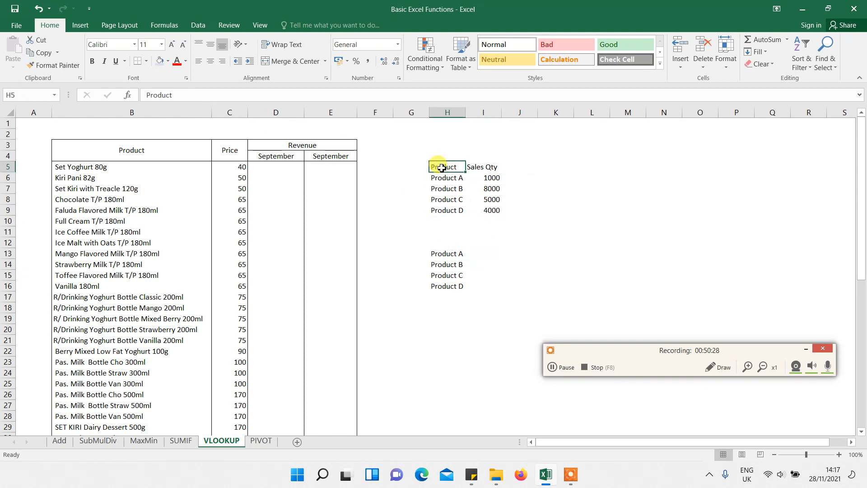
key(ctrl+c)
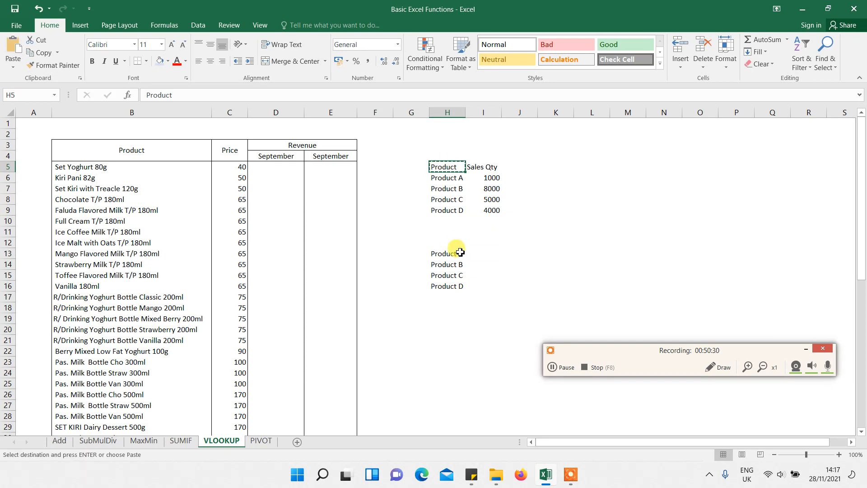
click(450, 243)
key(ctrl+v)
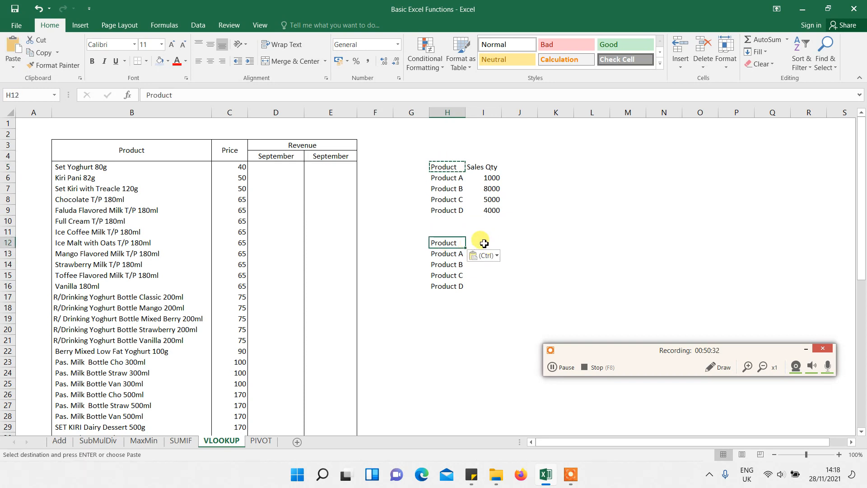
click(483, 243)
text(Price)
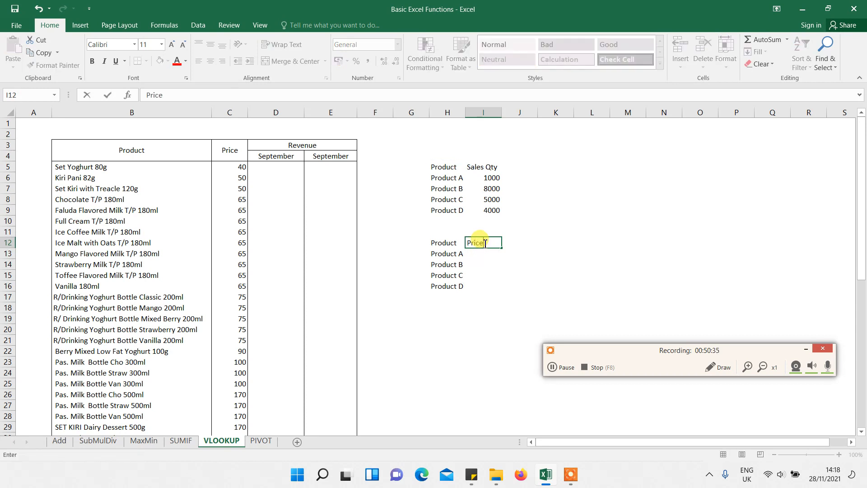
Finish the Price heading in I12 and enter prices 100, 150, 125 and 135 for Products A to D in I13:I16
key(Return)
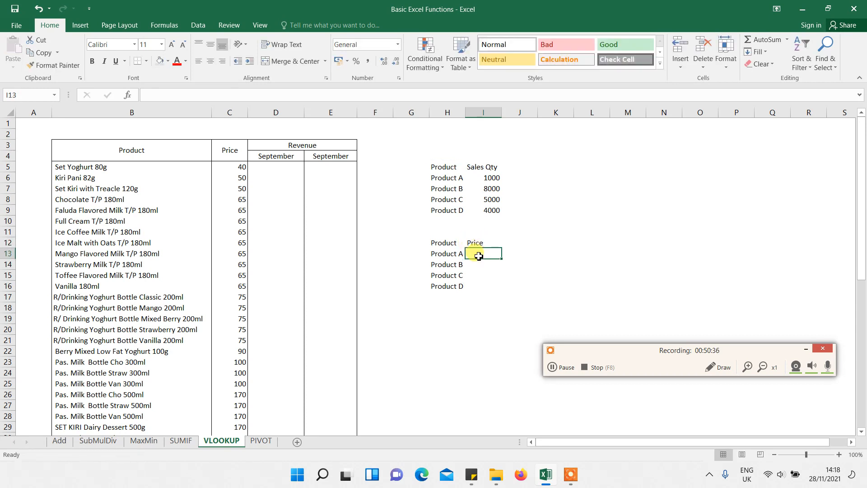
text(100)
key(Return)
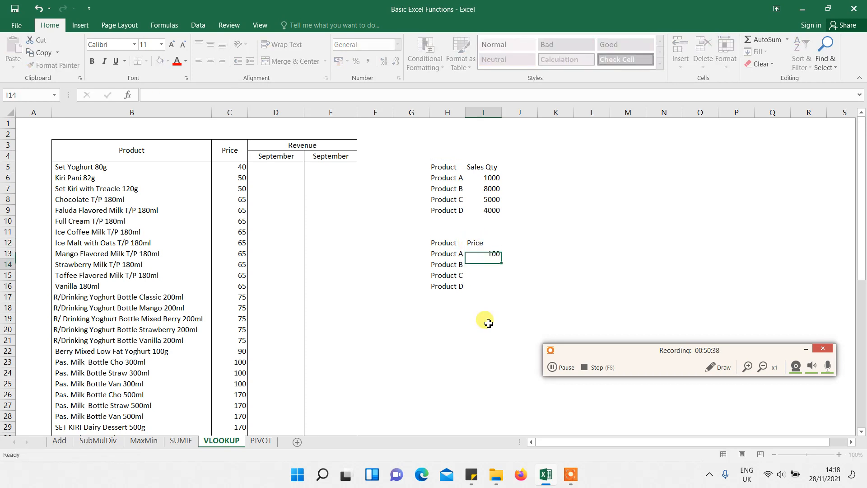
text(15)
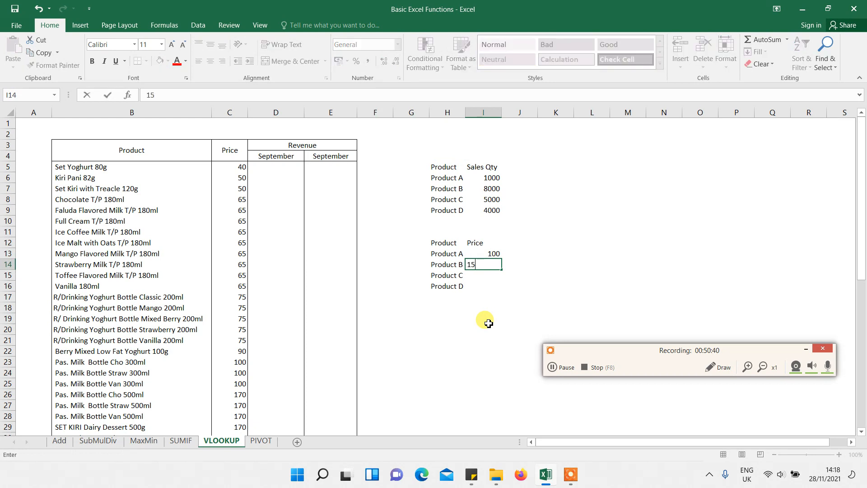
text(0)
key(Return)
text(125)
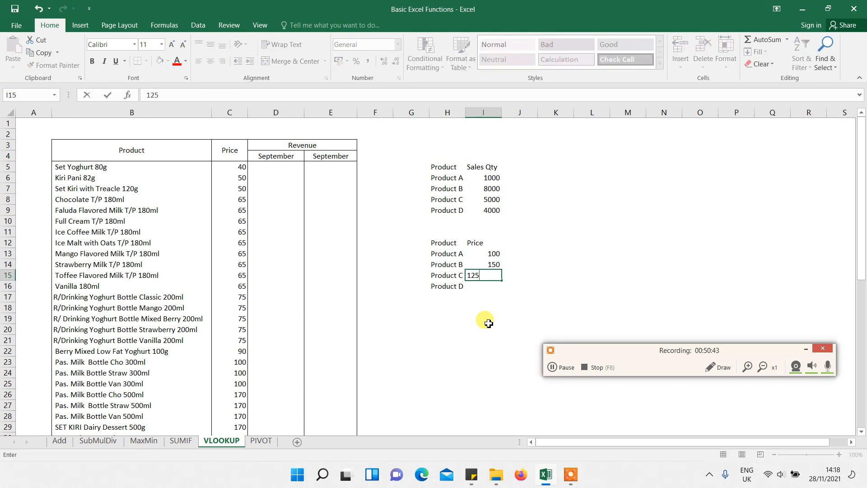
key(Return)
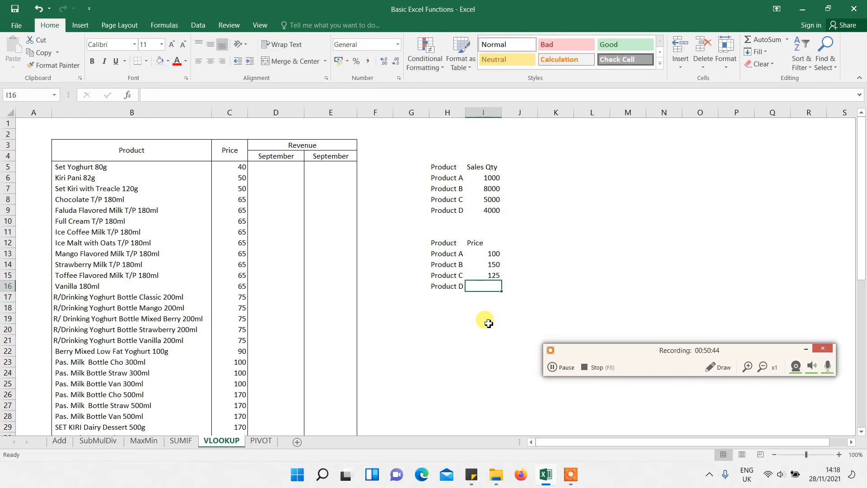
text(135)
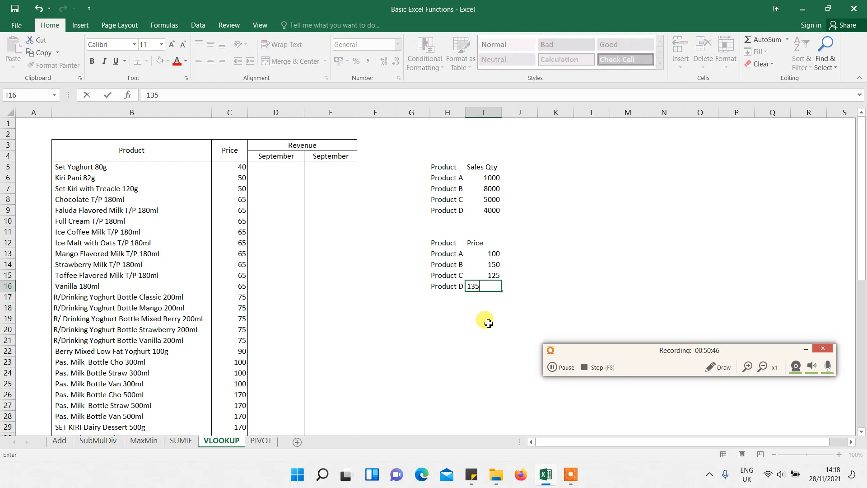
key(Return)
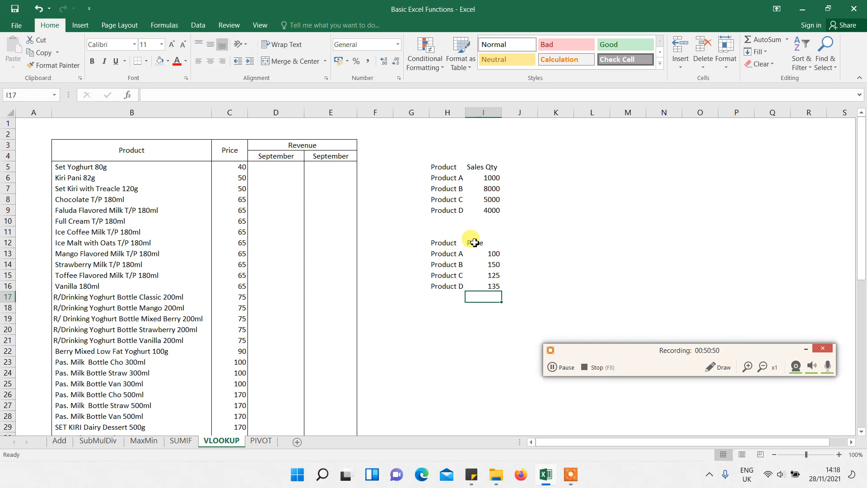
Compare the product order in the Sales Qty table with the order in the Price table
click(474, 243)
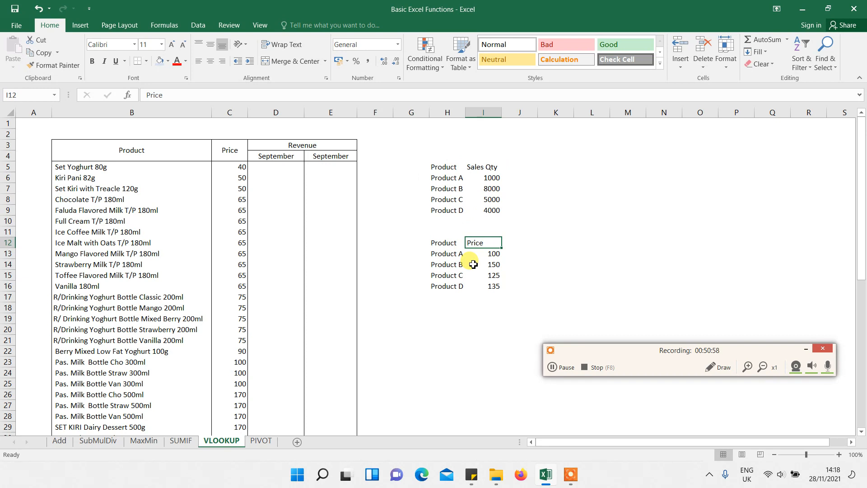
click(435, 256)
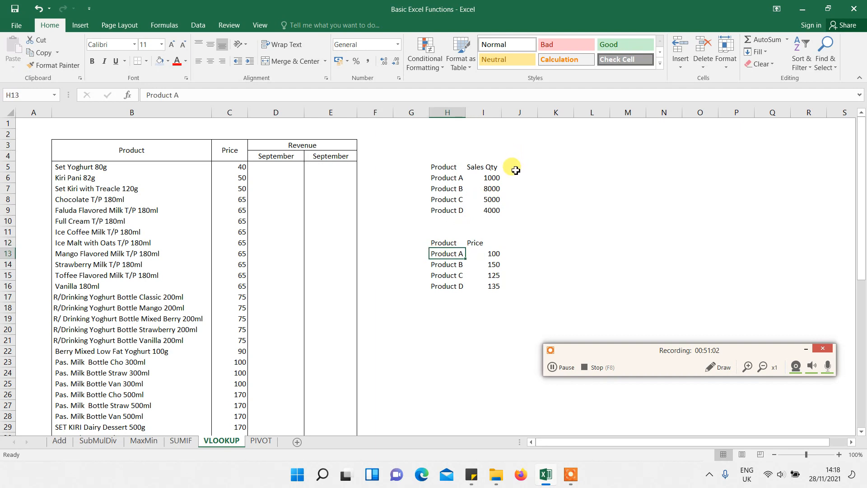
click(454, 177)
drag(453, 177, 454, 208)
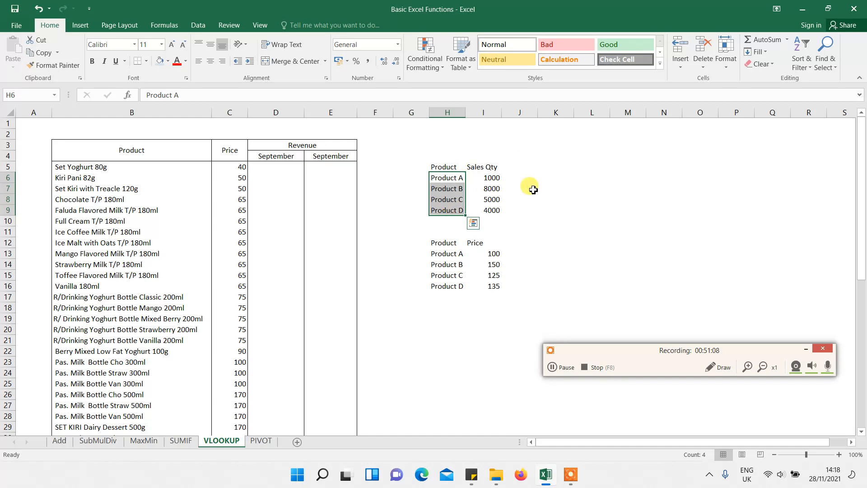
click(448, 256)
drag(451, 266, 452, 287)
Link Product A's price beside its sales quantity by entering =I13 in J6
click(516, 178)
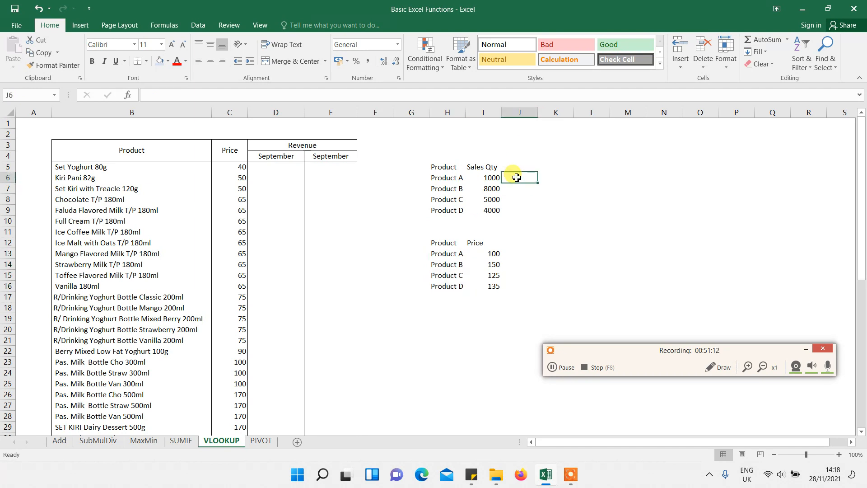
text(=)
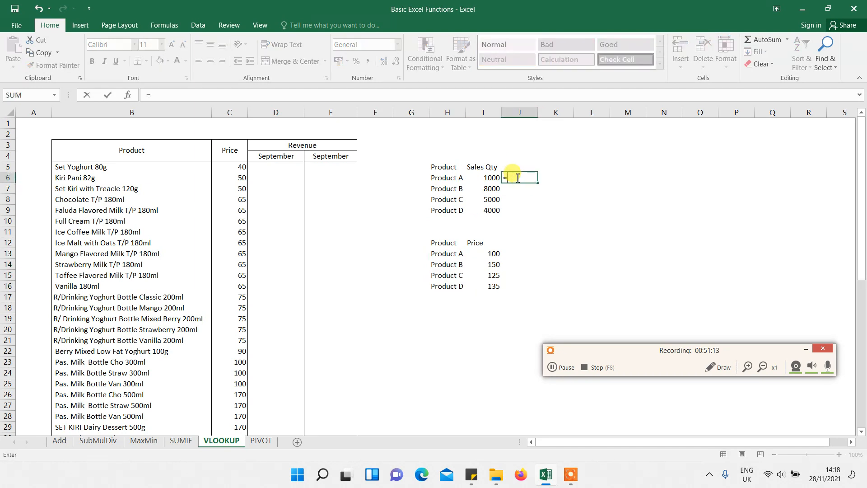
click(488, 256)
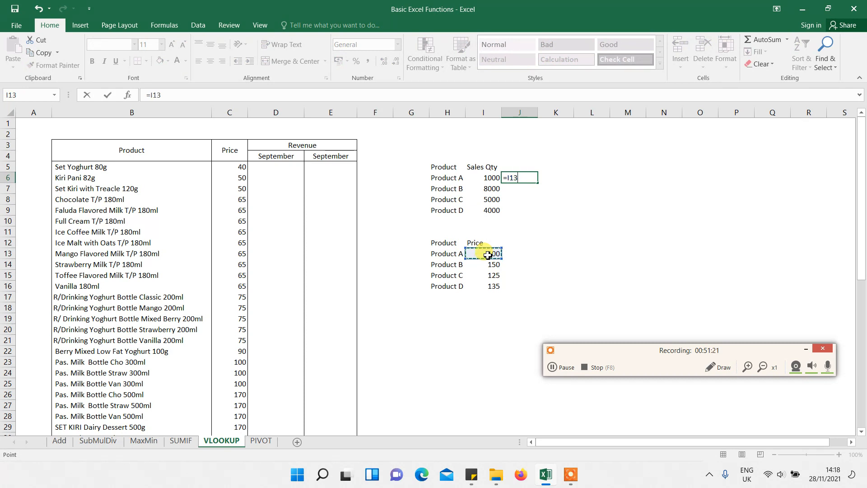
key(Return)
Add the heading Price in J5, beside the Sales Qty heading
click(520, 166)
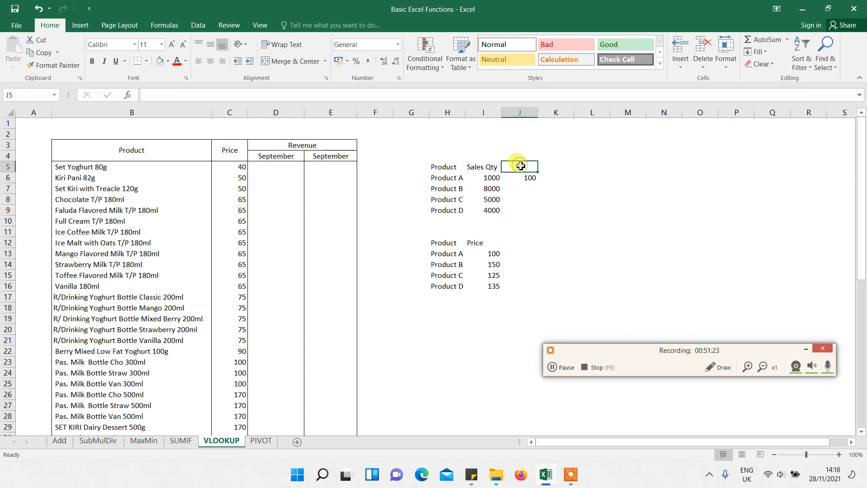
text(Price)
key(Return)
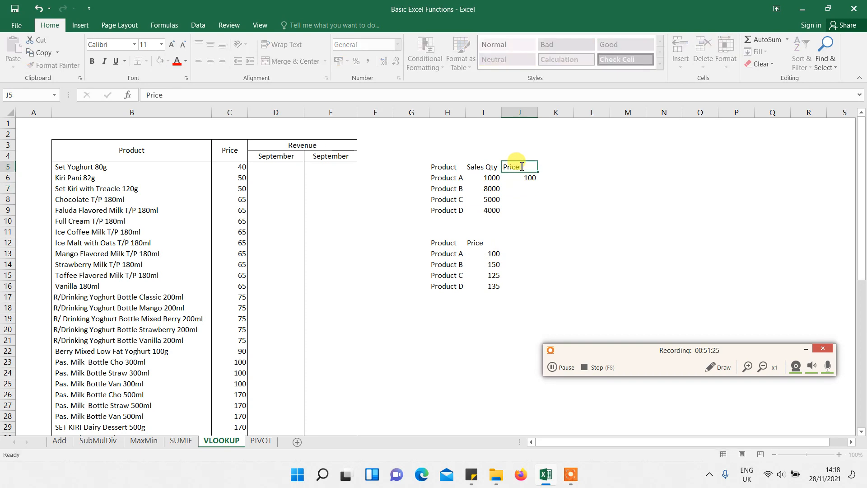
Fill the J6 price formula down to J9 and check the reference each filled cell uses
drag(539, 184, 536, 214)
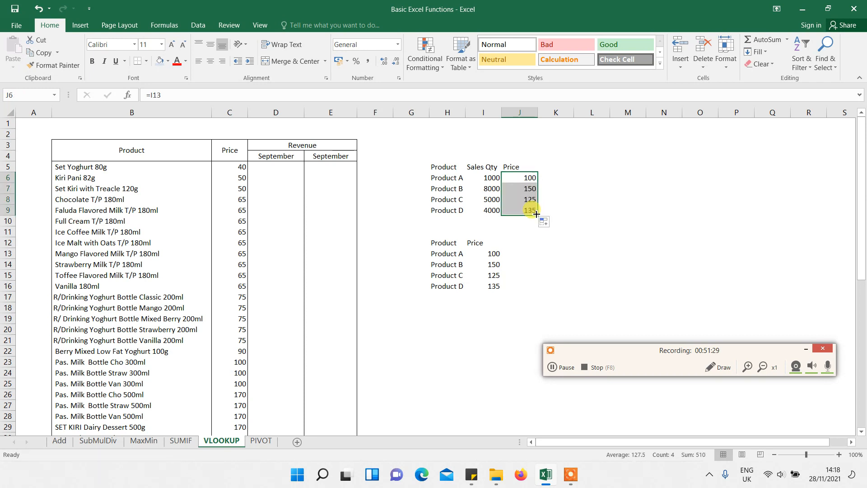
click(527, 210)
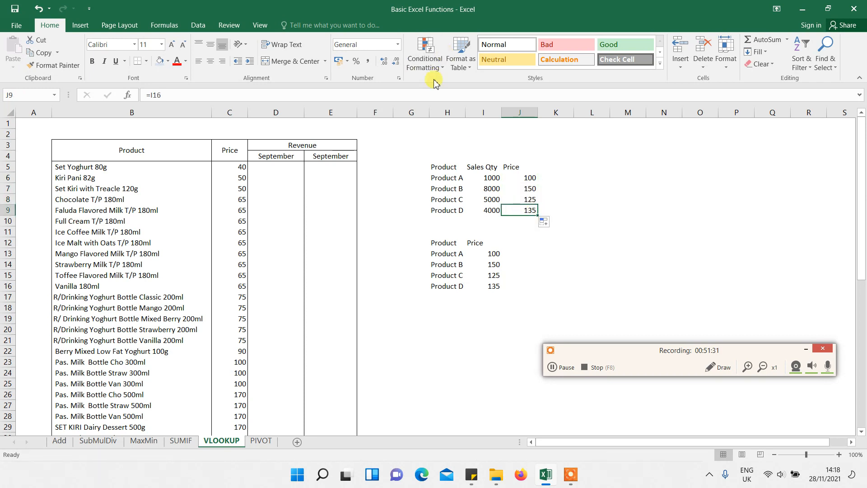
click(428, 93)
key(Escape)
key(Up)
key(Up)
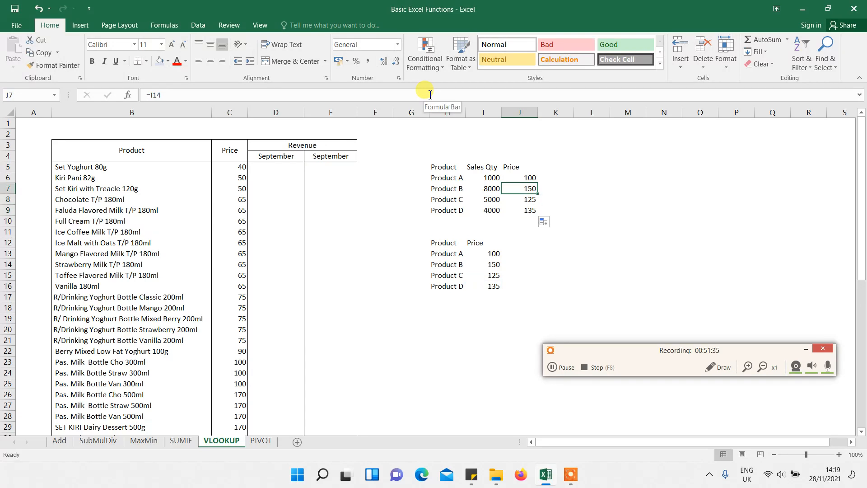
key(Up)
key(Up)
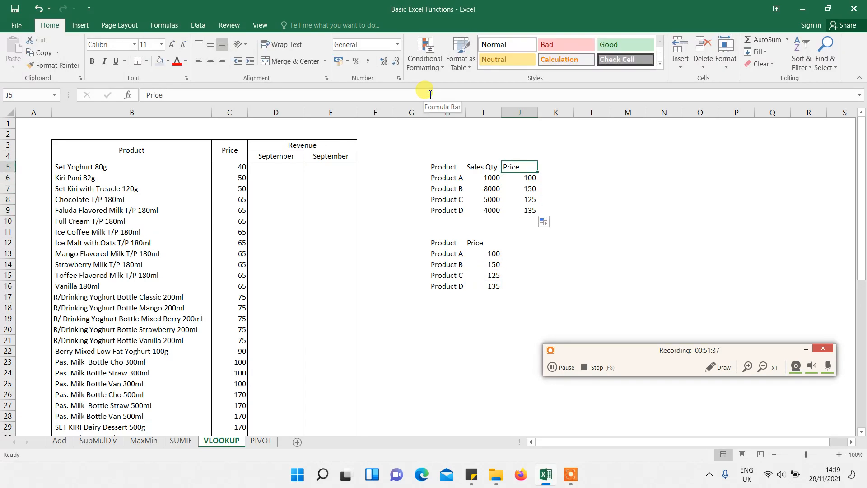
key(Down)
key(Down)
key(Down)
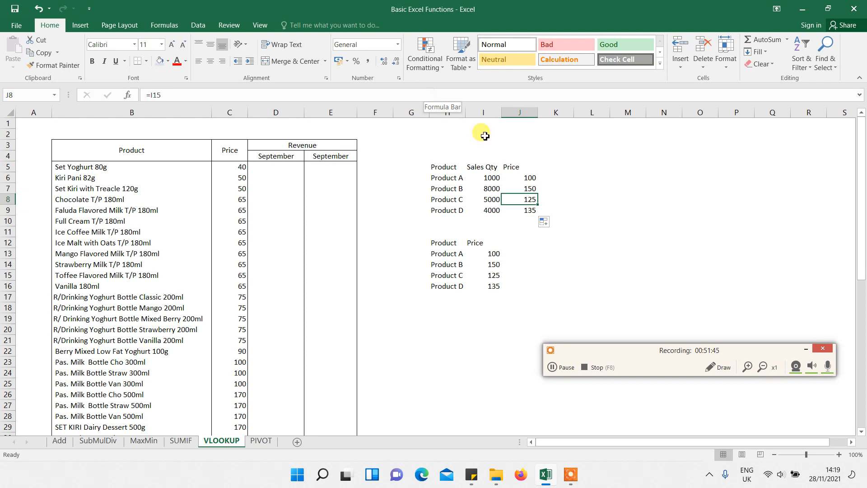
click(446, 256)
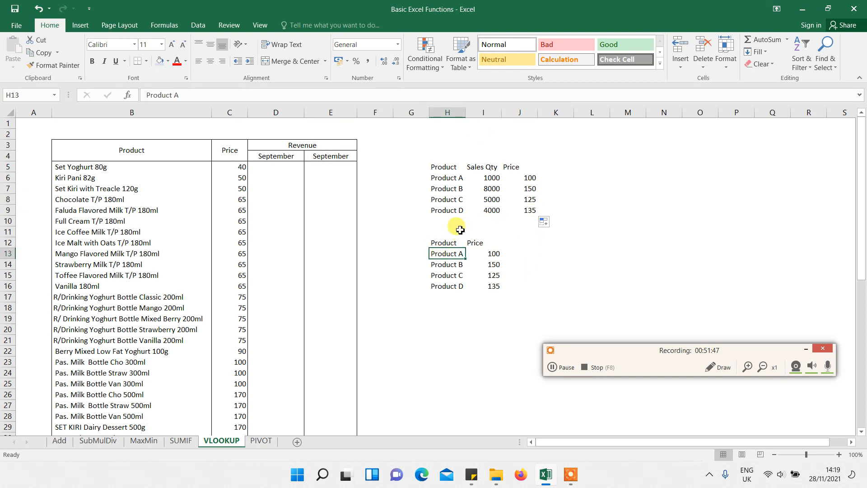
click(526, 178)
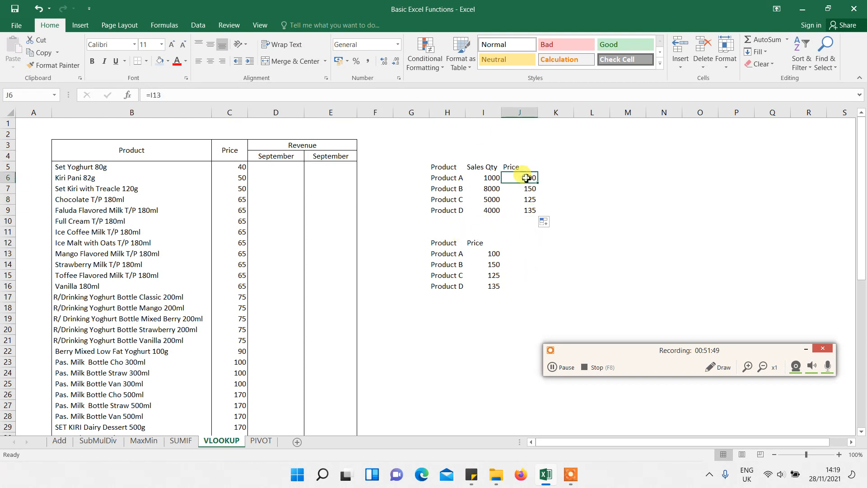
Rename the first two products of the Price table, setting H13 to Product B and H14 to Product C
click(452, 257)
click(238, 96)
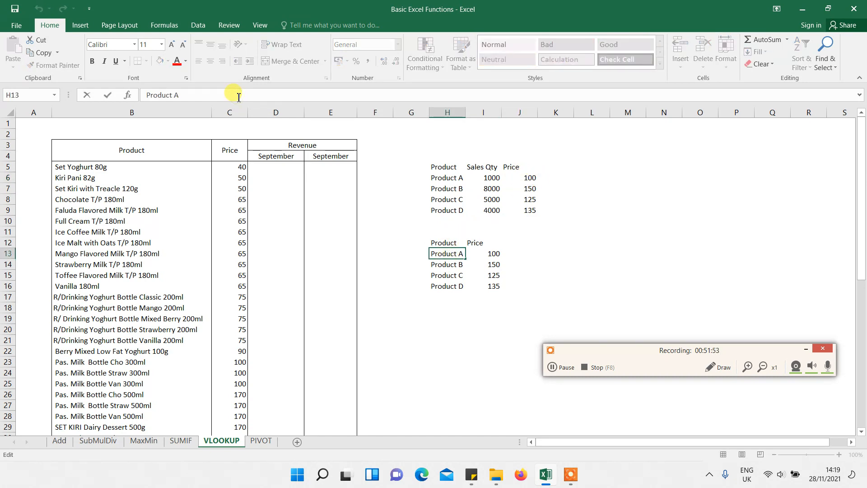
key(BackSpace)
key(Return)
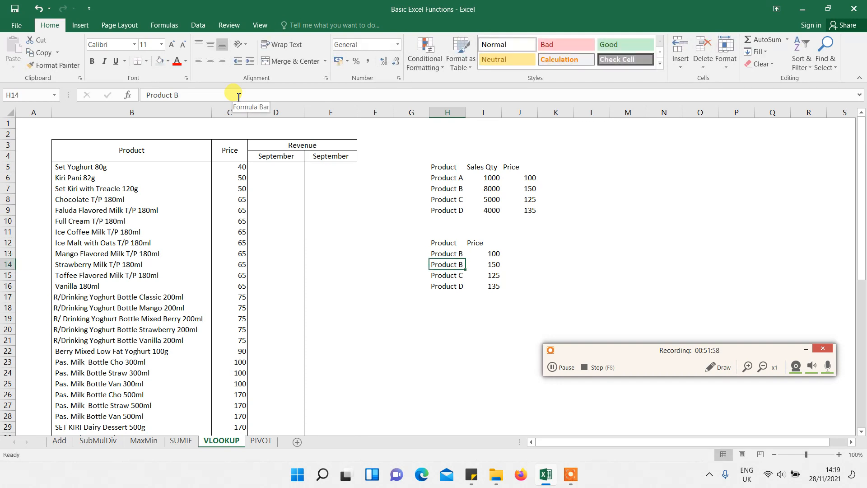
click(240, 94)
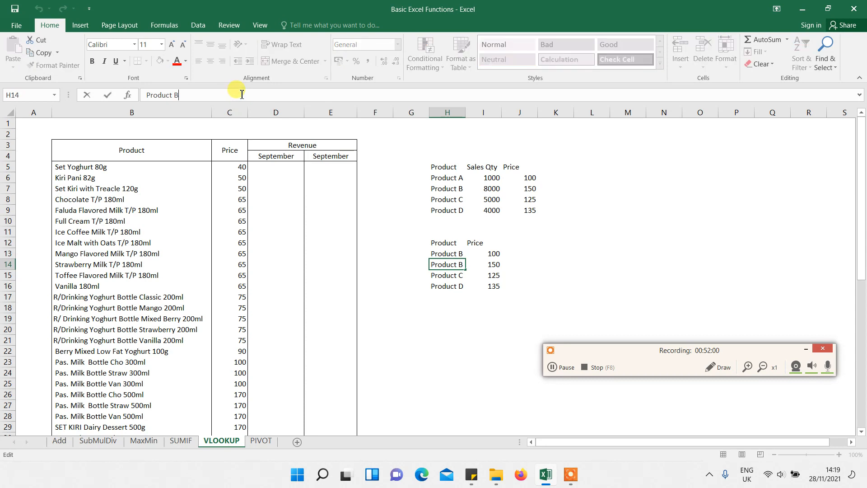
key(BackSpace)
key(Return)
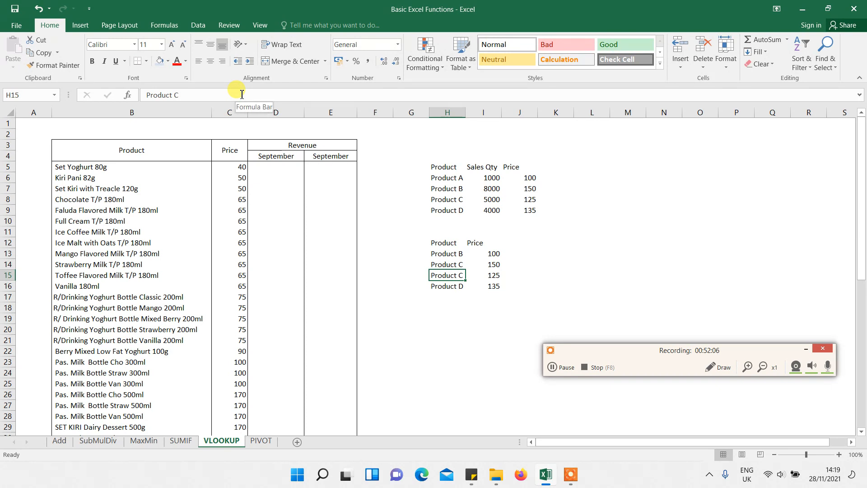
Rename the last two products of the Price table, setting H15 to Product D and H16 to Product A
click(242, 94)
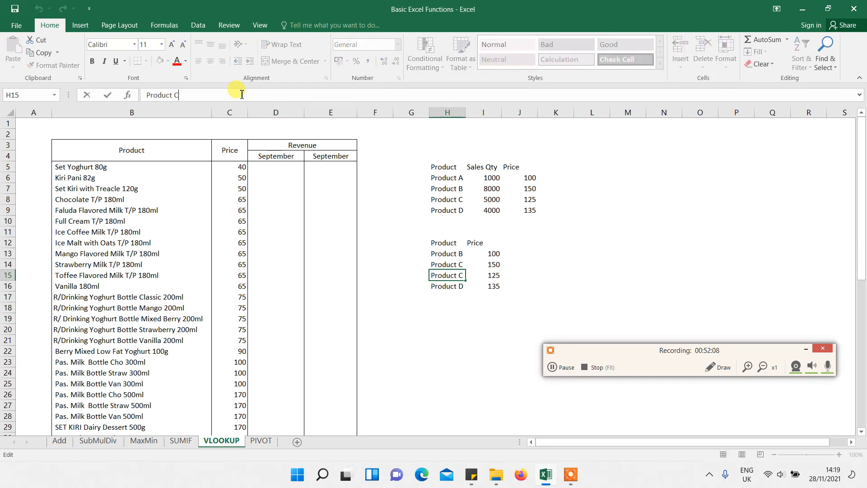
key(Return)
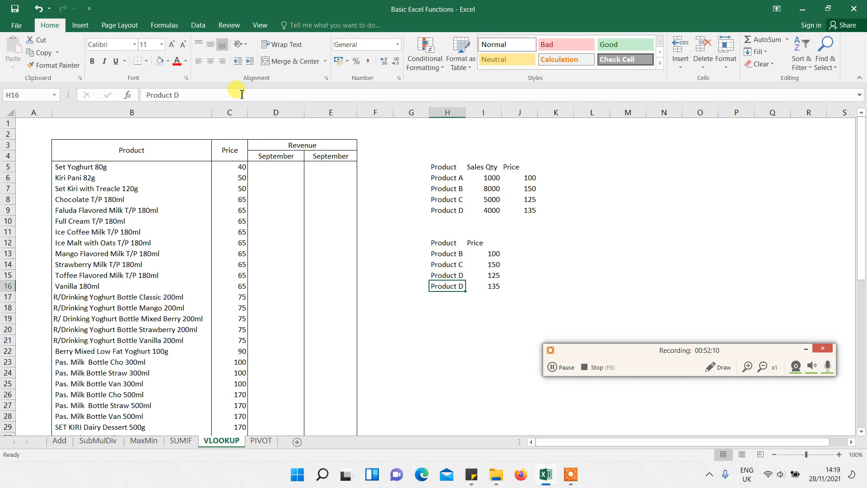
click(241, 94)
key(BackSpace)
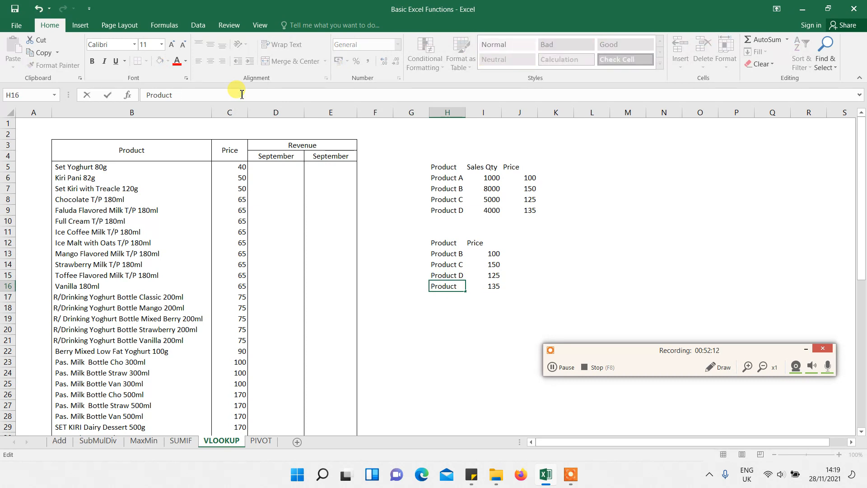
text(A)
key(Return)
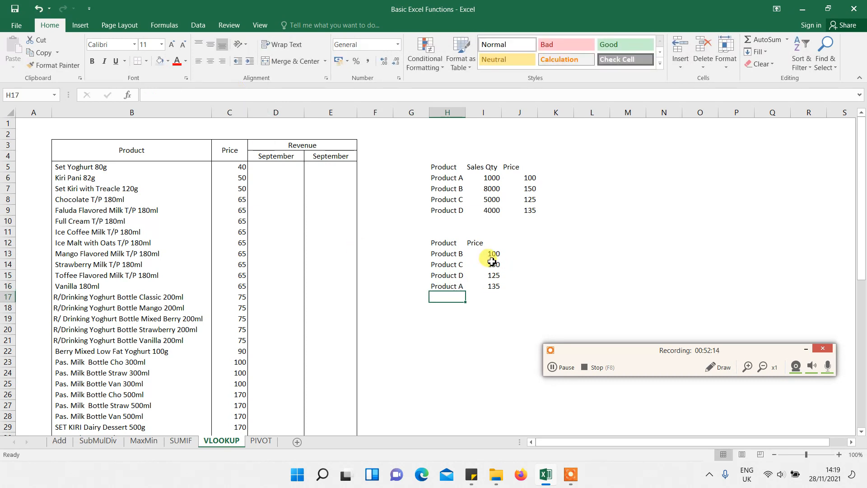
Clear the prices in I13:I16 and the linked price formulas in J6:J9
drag(489, 255, 488, 285)
key(Delete)
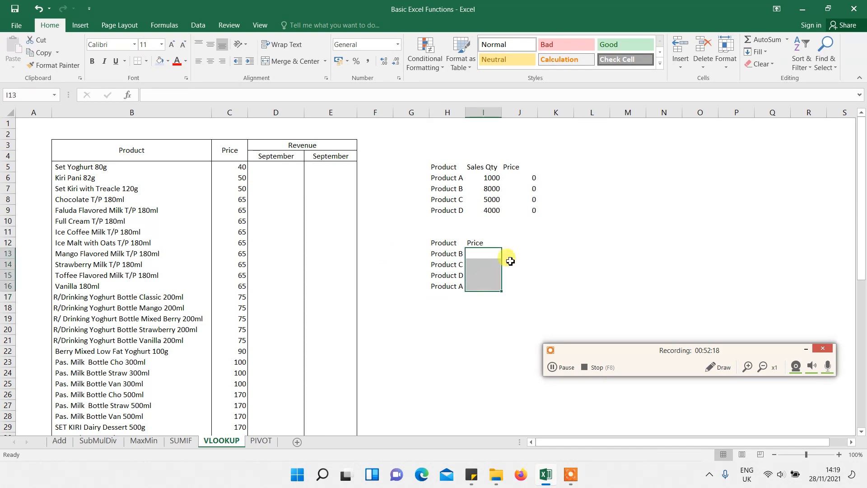
drag(532, 179, 530, 213)
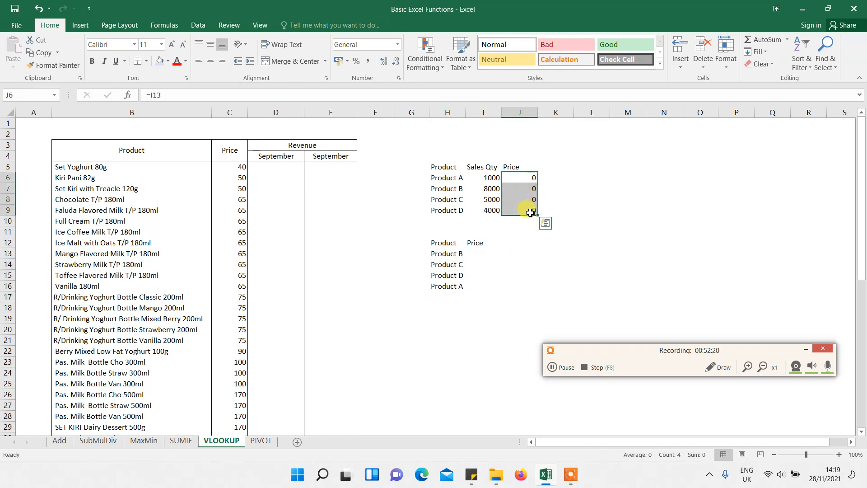
key(Delete)
click(477, 253)
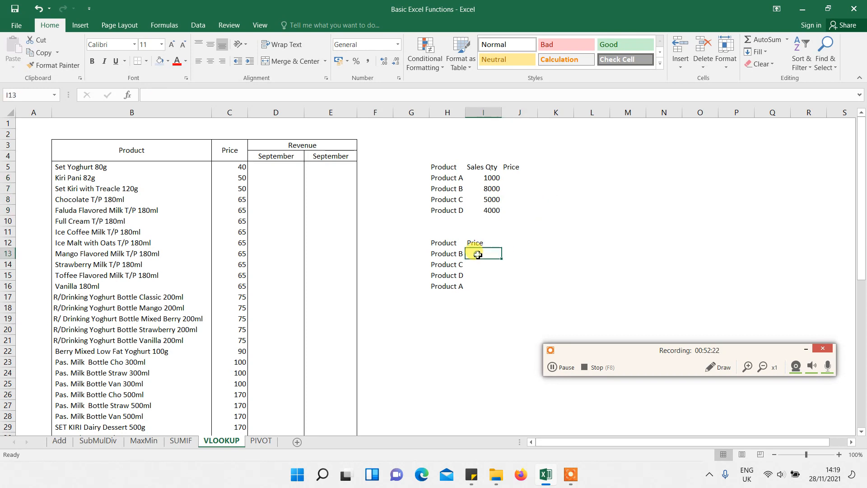
click(515, 177)
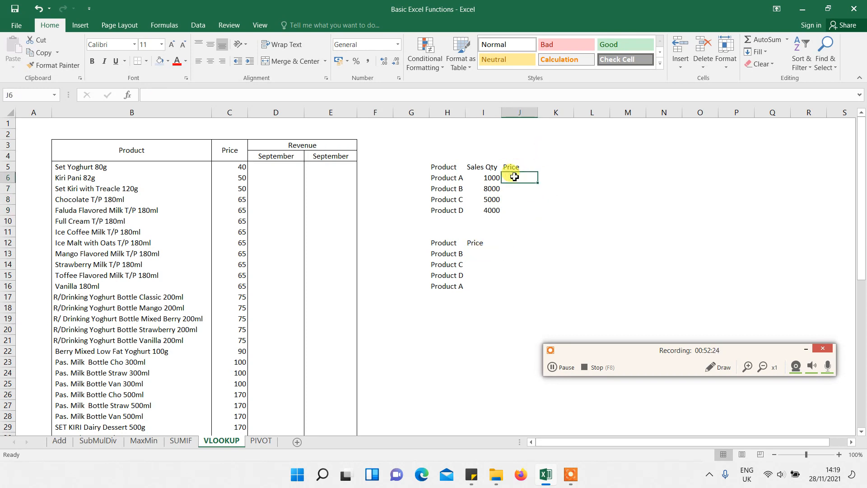
text(=)
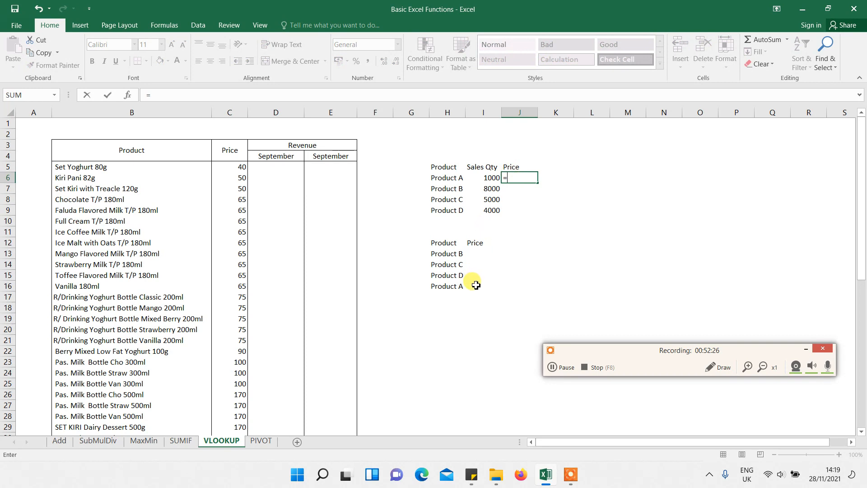
key(Escape)
Enter the Price table values 150, 125, 100 and 135 in I13:I16 for Products B, C, D and A
click(475, 253)
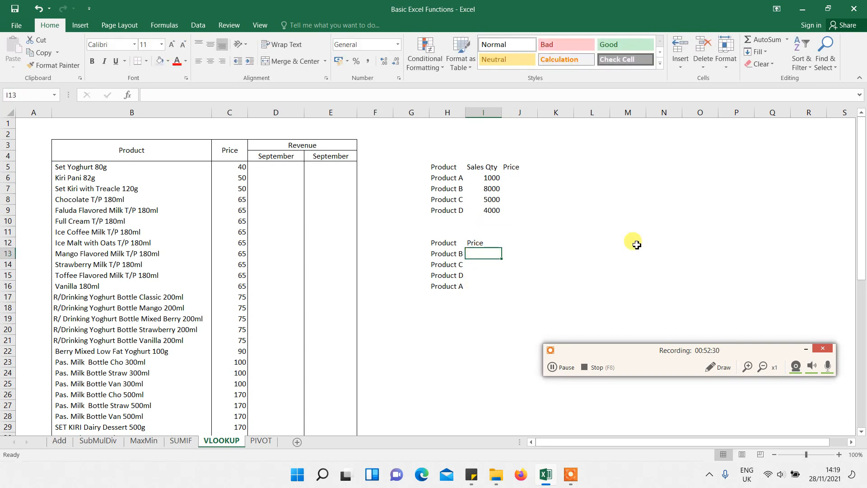
text(1500)
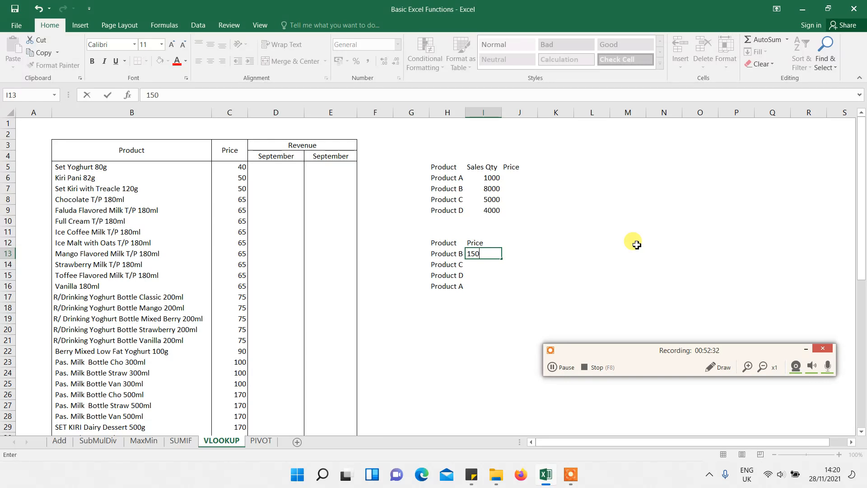
key(Return)
text(125)
key(Return)
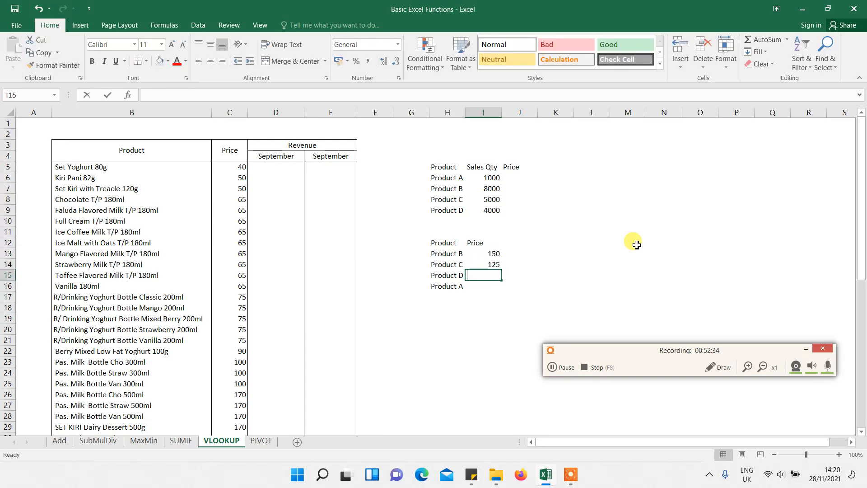
text(100)
key(Return)
text(13)
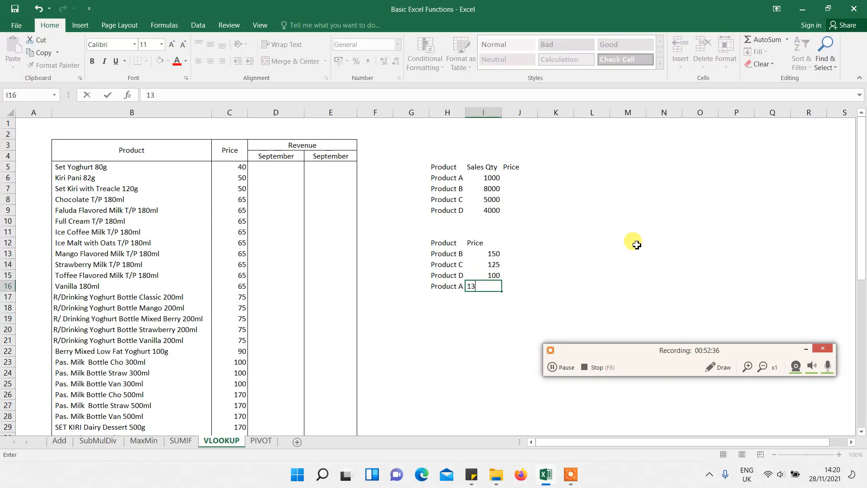
text(5)
key(Return)
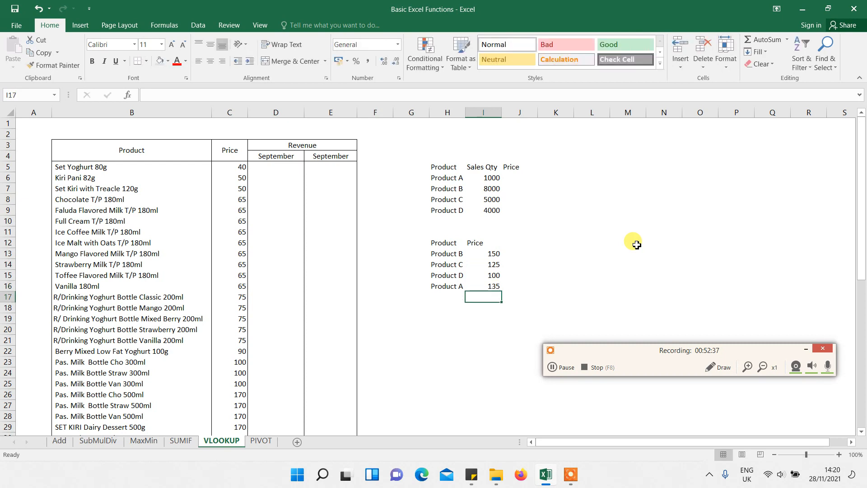
Link the sales table prices of Products A and B to the Price table, with =I16 in J6 and =I13 in J7
click(515, 179)
text(=)
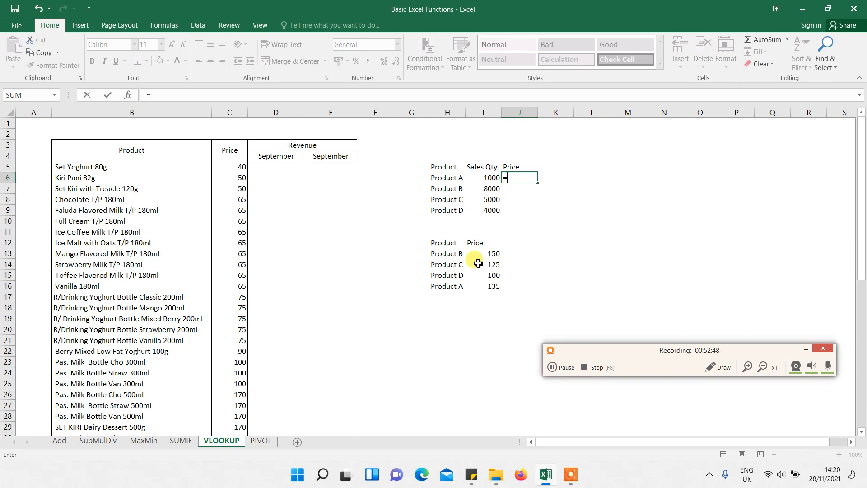
click(494, 286)
key(Return)
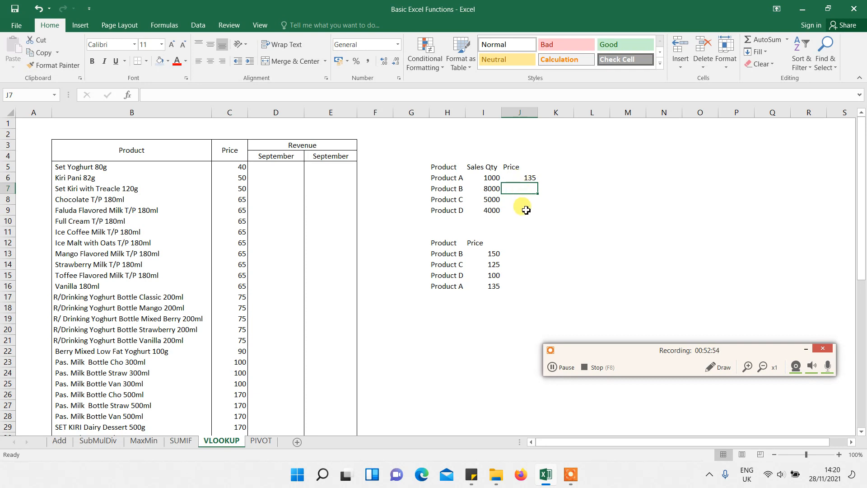
text(=)
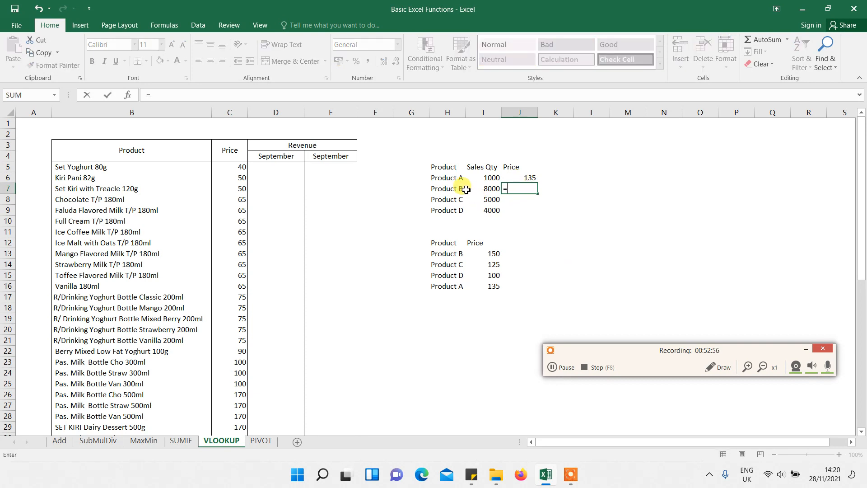
click(496, 256)
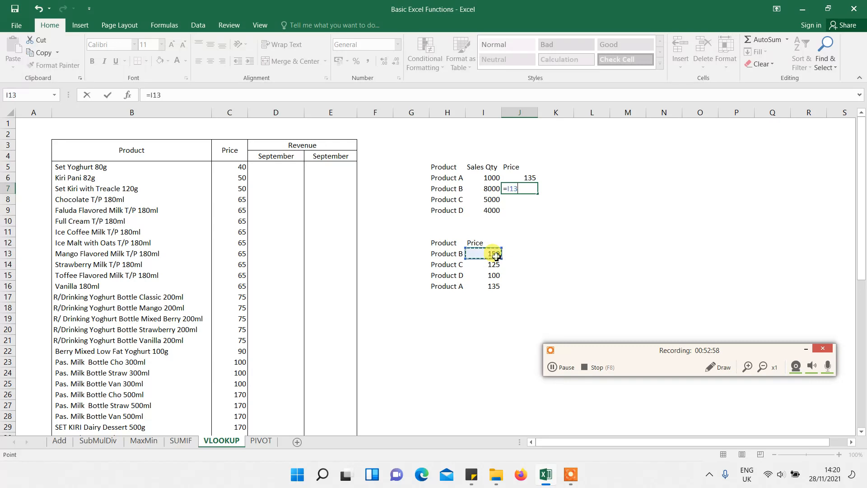
key(Return)
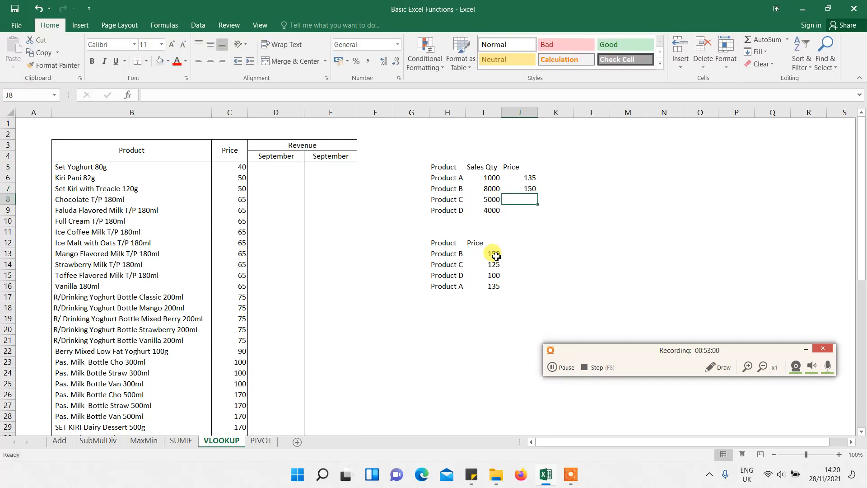
Link the sales table prices of Products C and D to the Price table, with =I14 in J8 and =I15 in J9
text(=)
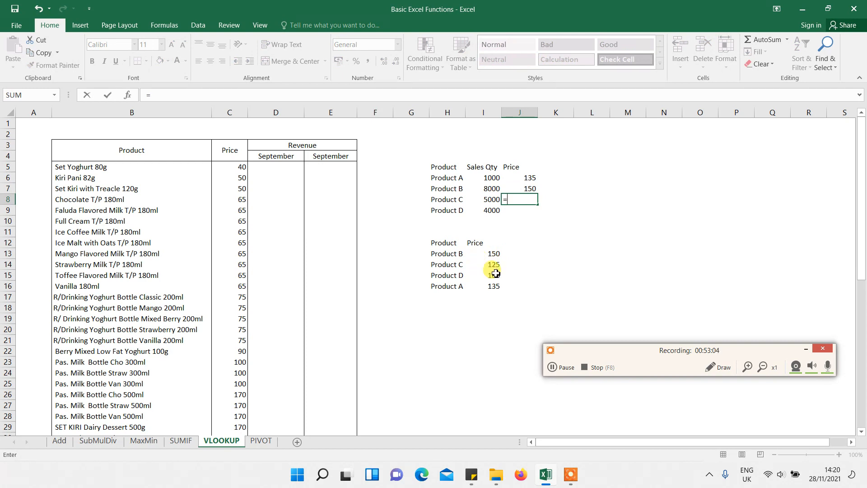
click(492, 265)
key(Return)
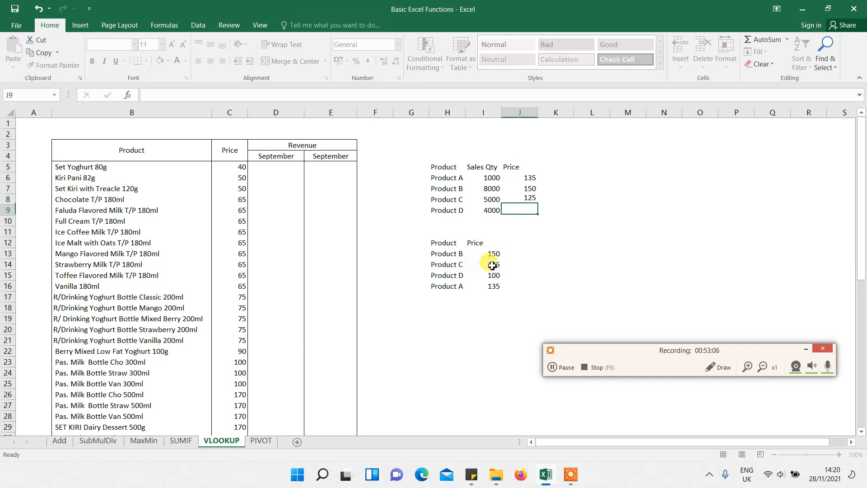
text(=)
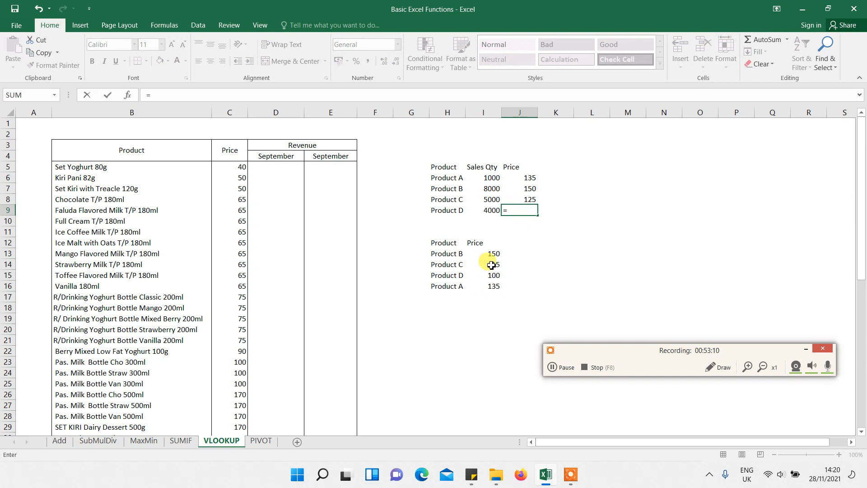
click(493, 275)
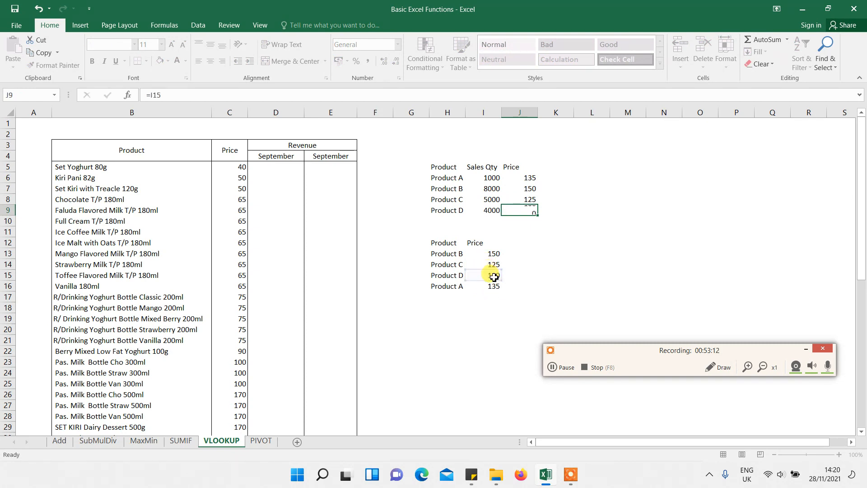
key(Return)
Check the reference used in J6 and review the linked prices in J6:J9
click(530, 177)
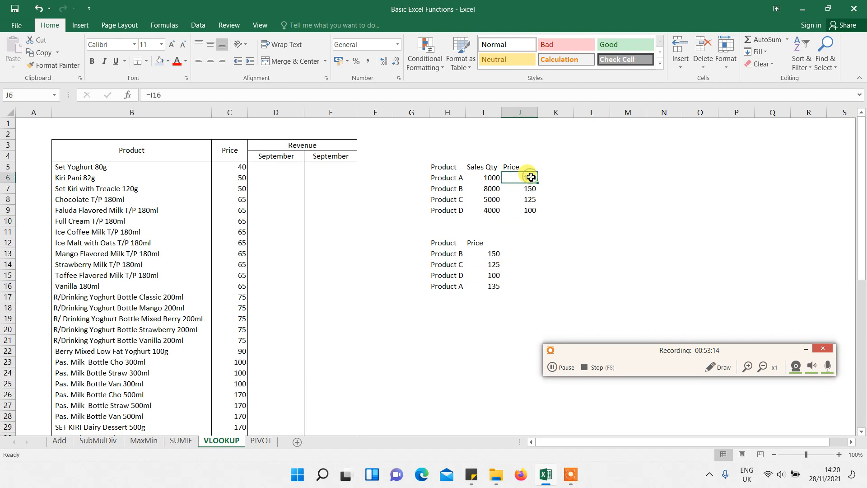
drag(516, 179, 521, 214)
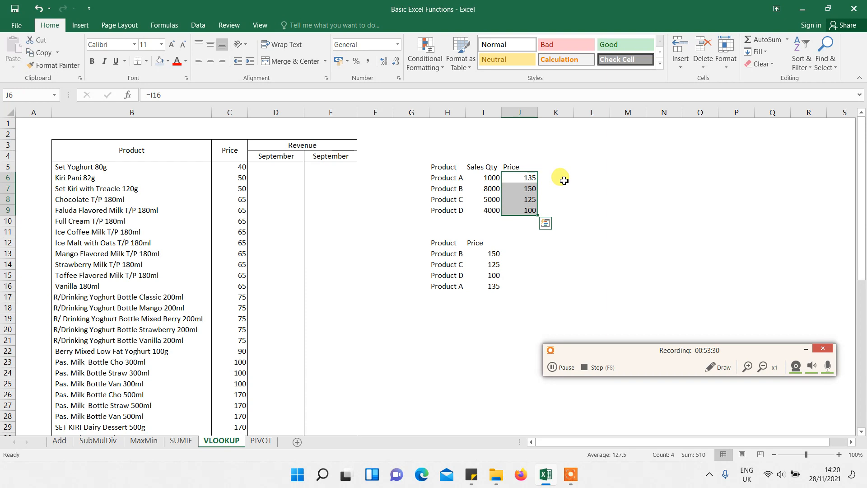
click(563, 180)
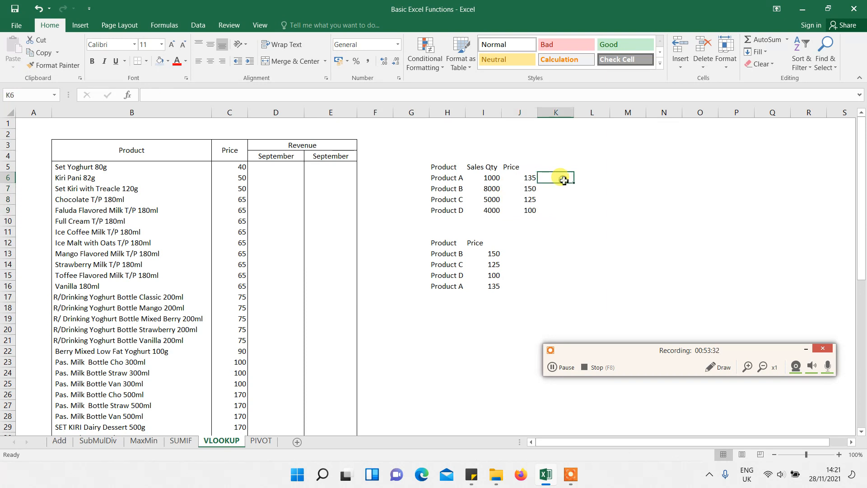
Center the Price header in J5 and add a second Price header in K5, centered horizontally and vertically
click(516, 167)
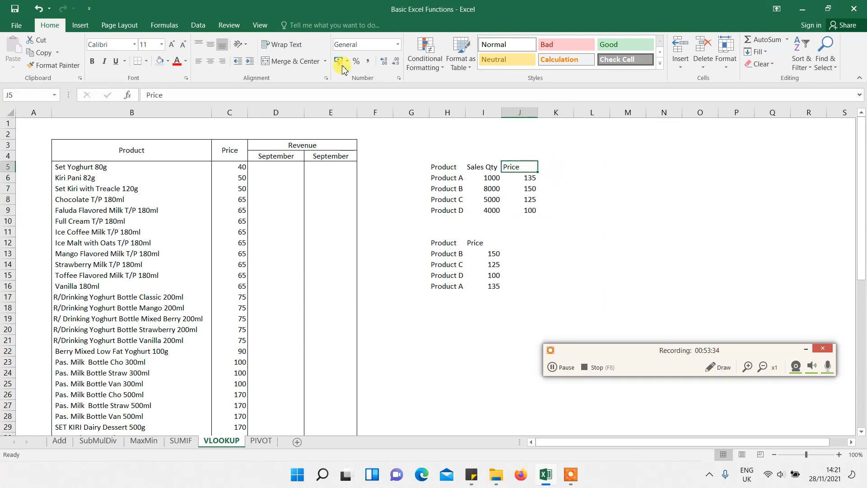
click(210, 61)
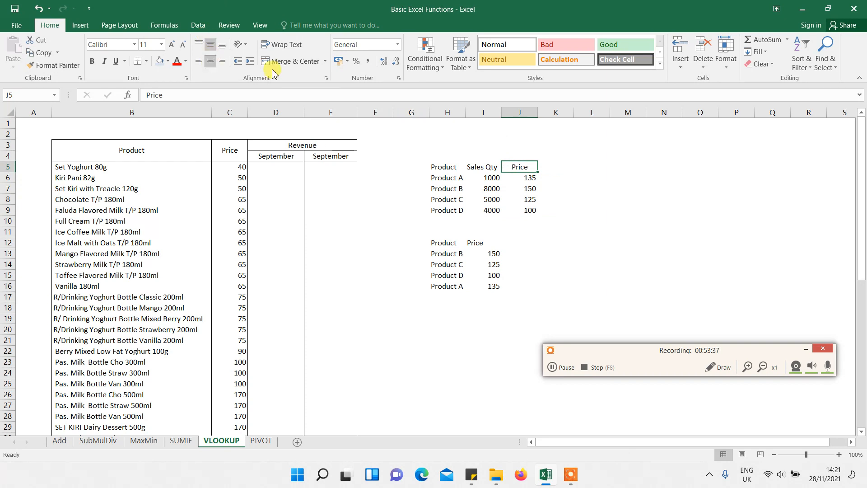
click(553, 167)
text(Price)
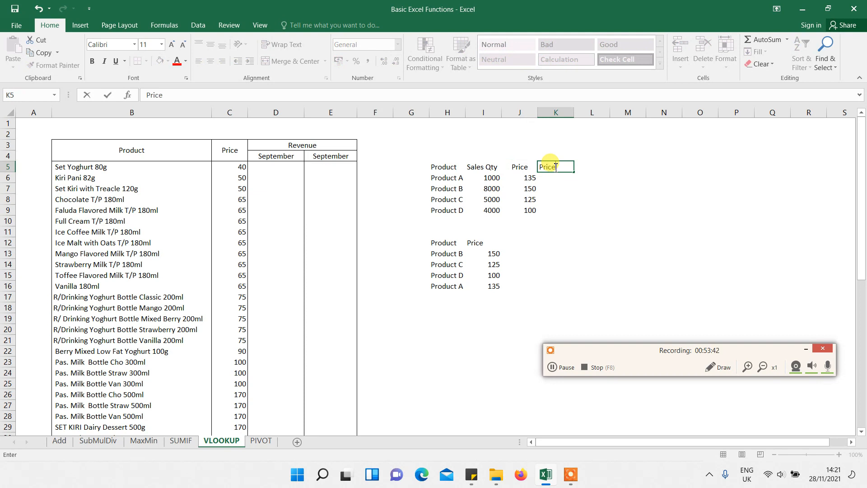
key(Return)
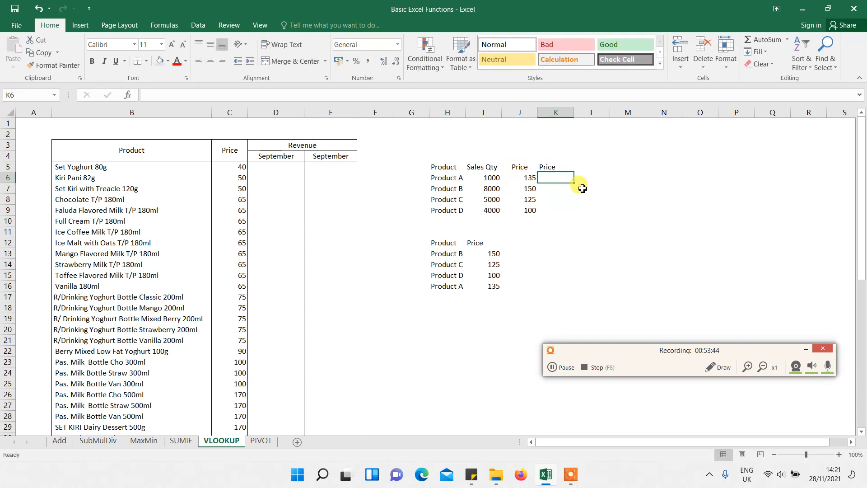
click(550, 166)
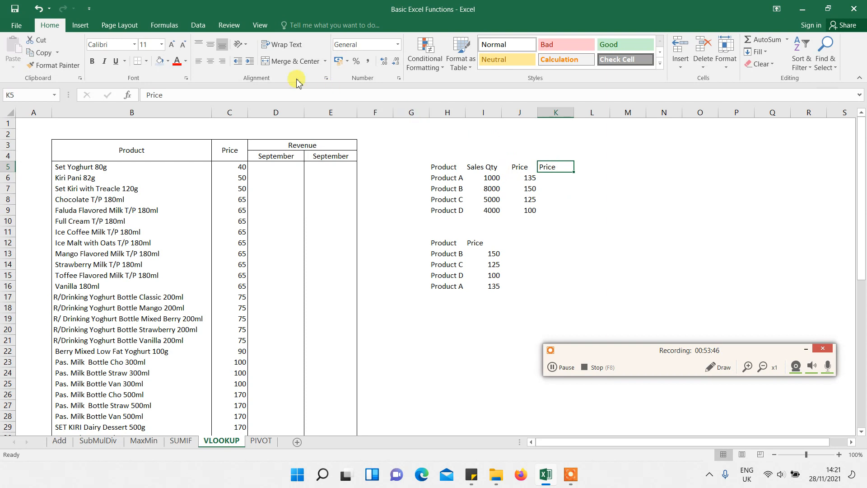
click(209, 46)
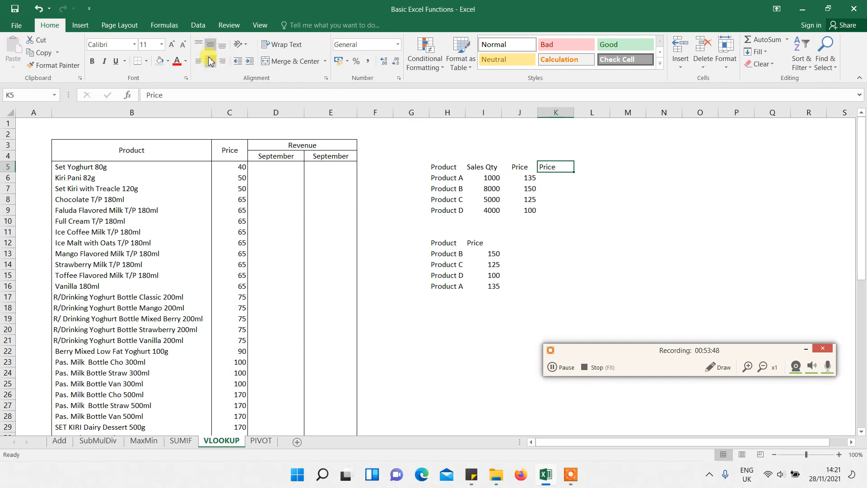
click(211, 60)
click(546, 180)
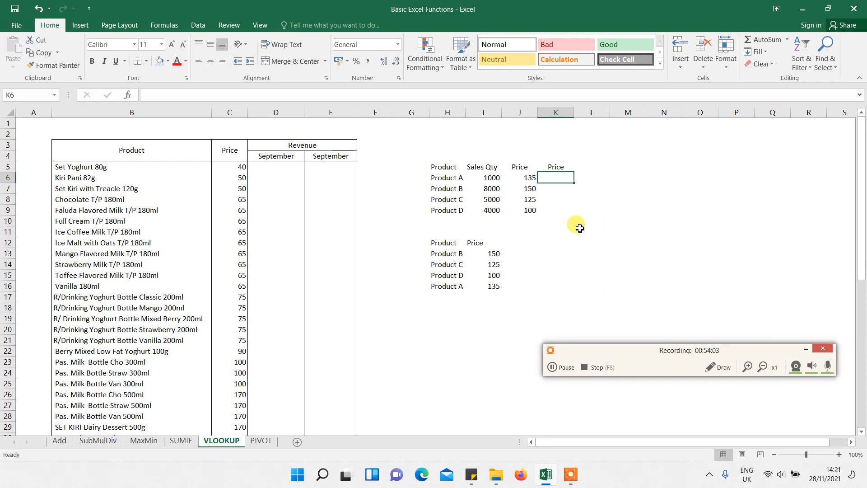
text(=)
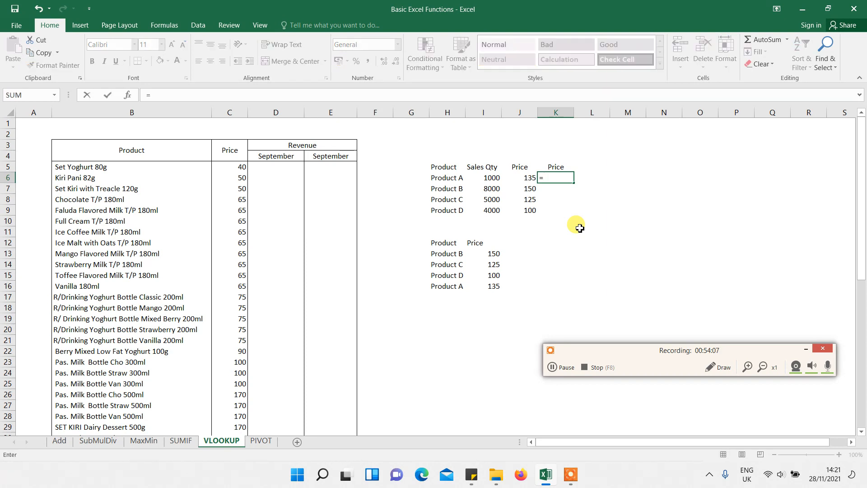
text(vl)
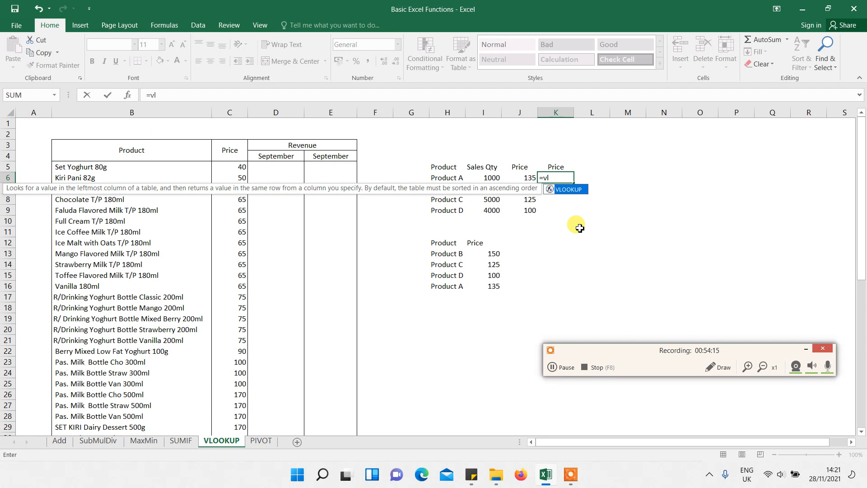
key(Tab)
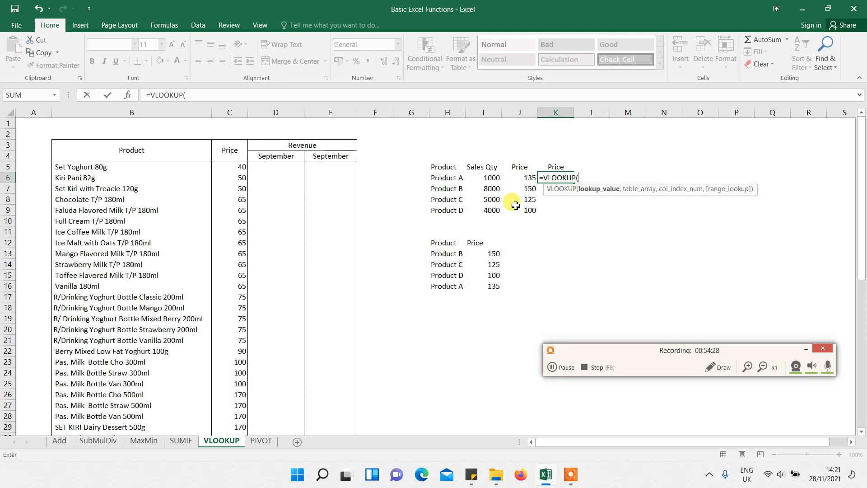
click(560, 367)
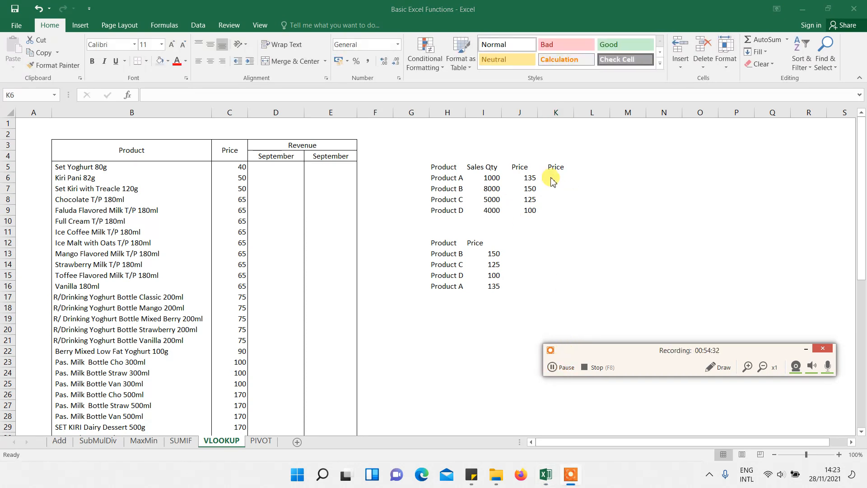
Begin a VLOOKUP formula in K6 with Product A in H6 as the lookup value
click(552, 180)
text(=)
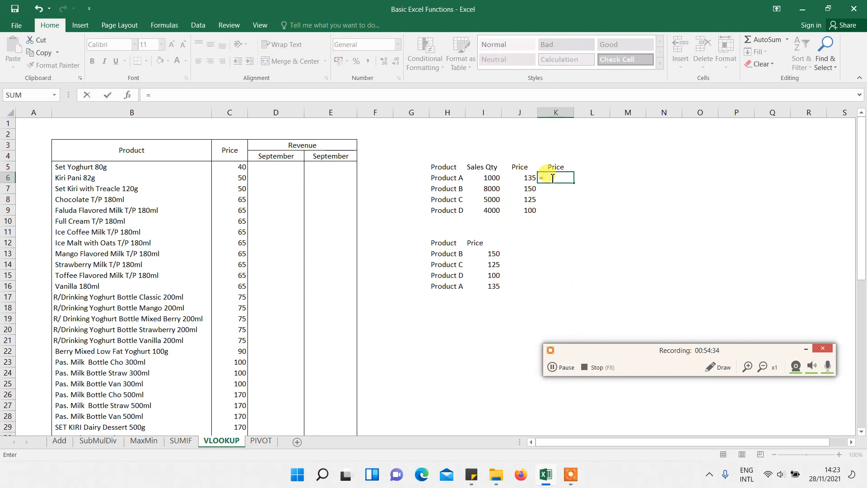
text(vl)
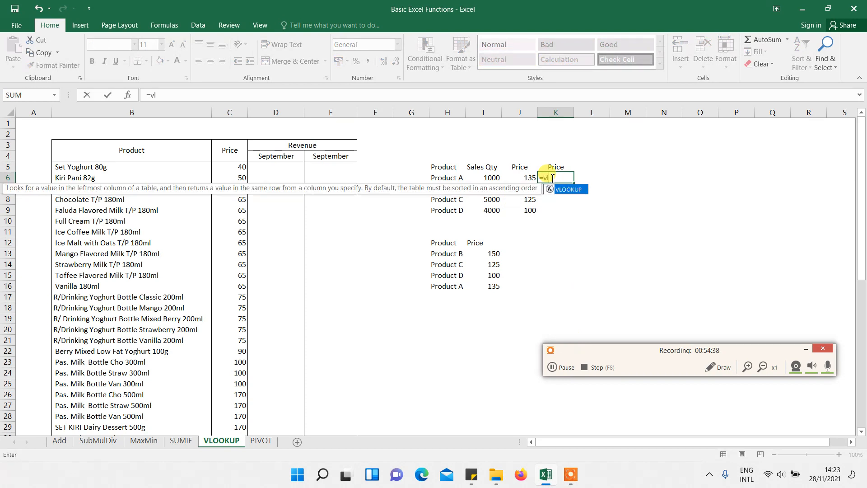
key(Tab)
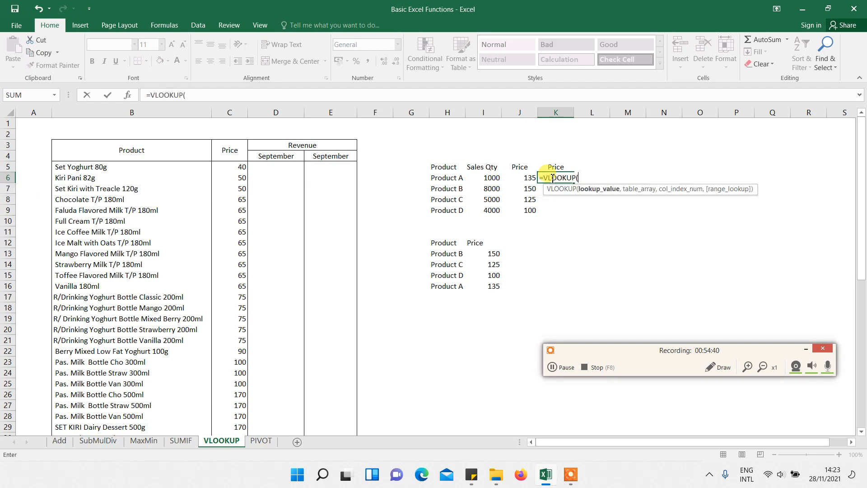
click(442, 178)
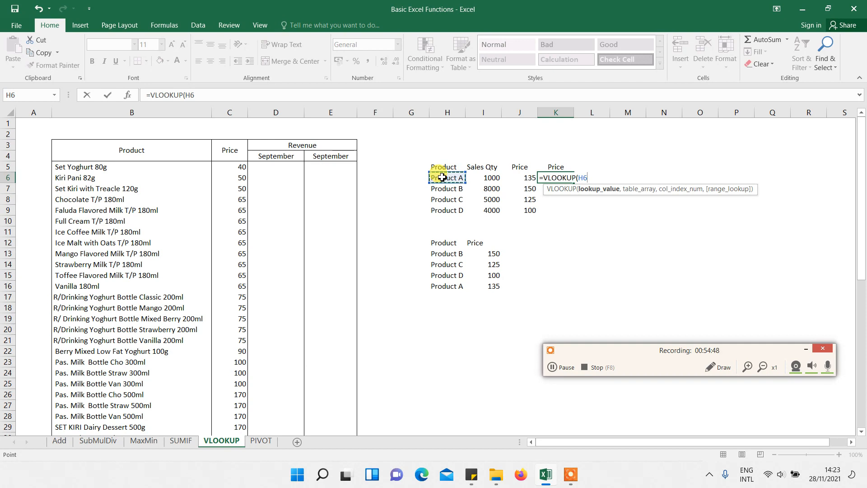
text(,)
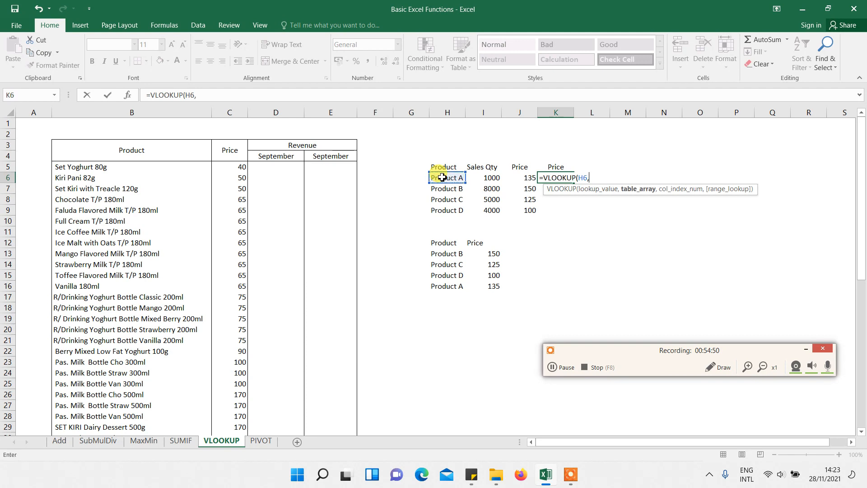
Set the table array of the K6 VLOOKUP to the Price table range H12:I16, including its headers
click(455, 247)
drag(455, 248, 489, 286)
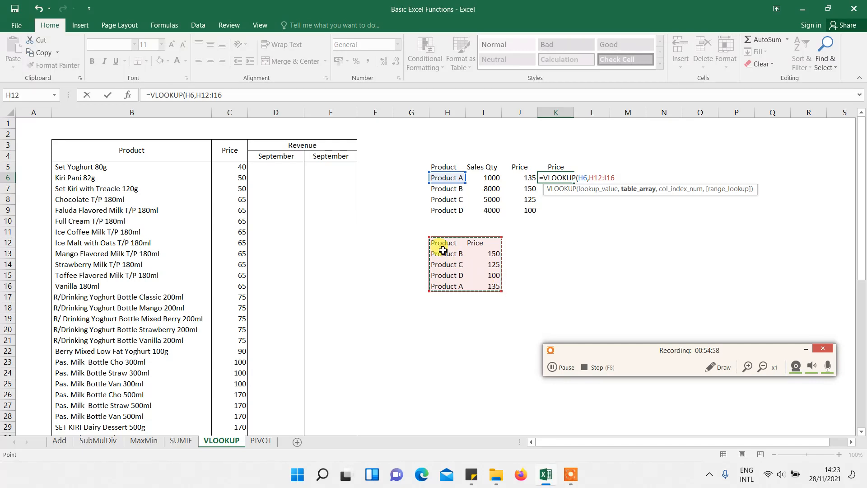
drag(441, 246, 449, 273)
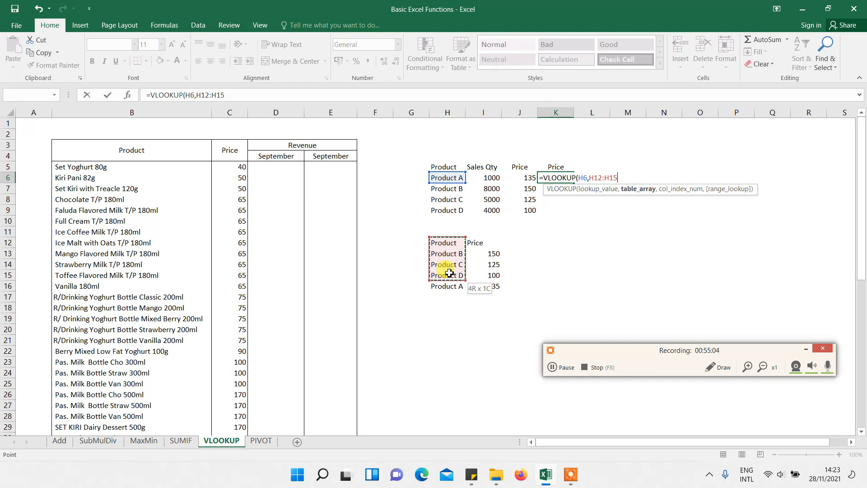
drag(449, 275, 477, 276)
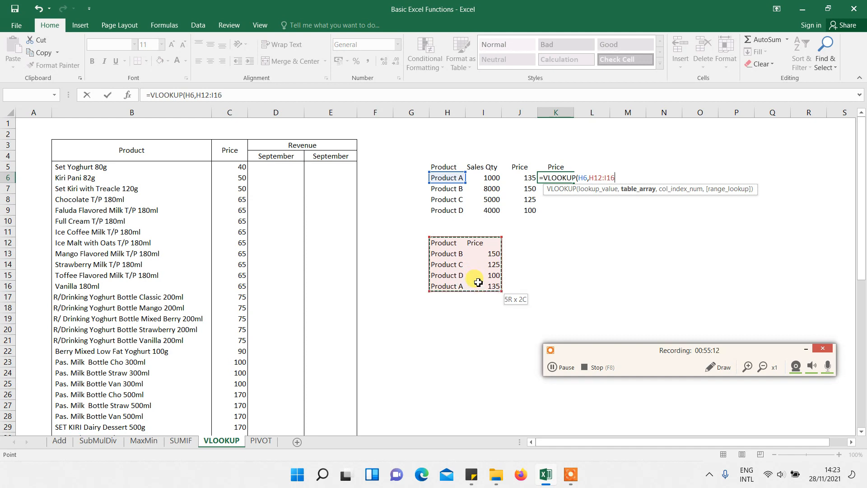
drag(478, 284, 479, 287)
mouse_move(479, 286)
mouse_down()
mouse_move(458, 289)
mouse_move(480, 289)
mouse_move(447, 278)
mouse_move(464, 244)
mouse_move(482, 287)
mouse_up()
drag(471, 286, 475, 285)
mouse_move(482, 286)
mouse_down()
mouse_move(440, 274)
mouse_move(479, 287)
mouse_up()
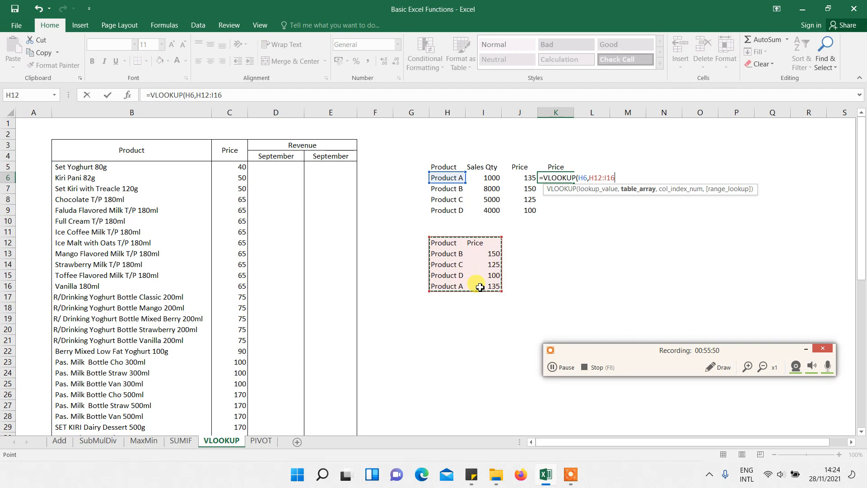
Complete the K6 VLOOKUP with column index 2 and exact match 0
text(,)
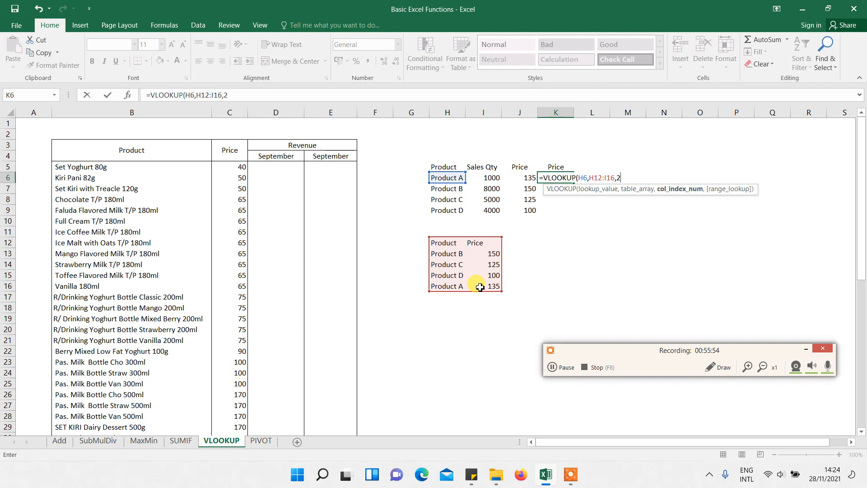
text(2,)
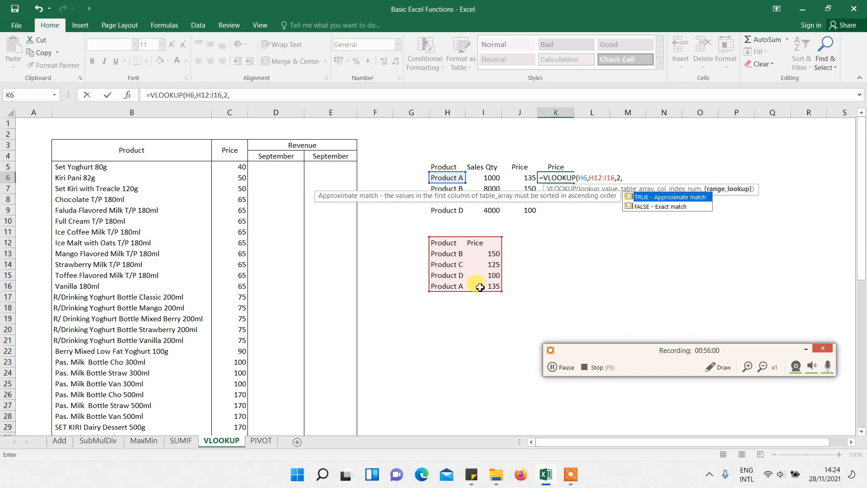
text(0)
key(Return)
key(Up)
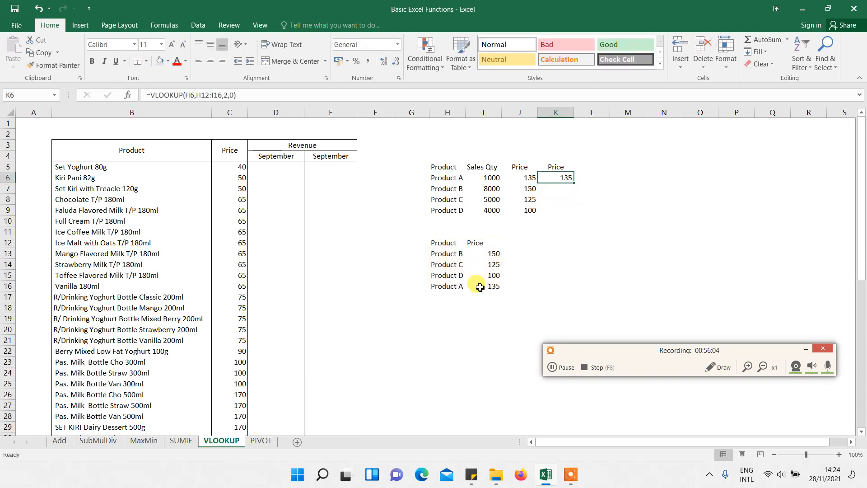
Compare the cell link in J6 with the VLOOKUP in K6 and examine the K6 table array reference
click(527, 177)
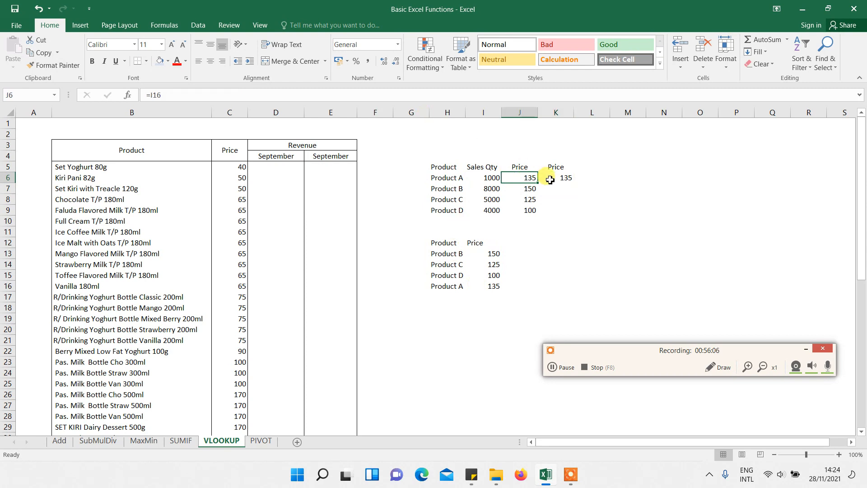
click(550, 179)
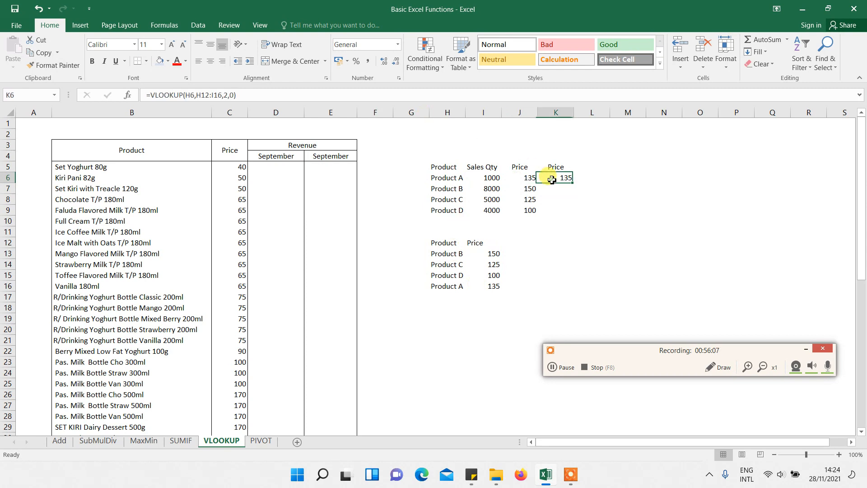
click(298, 93)
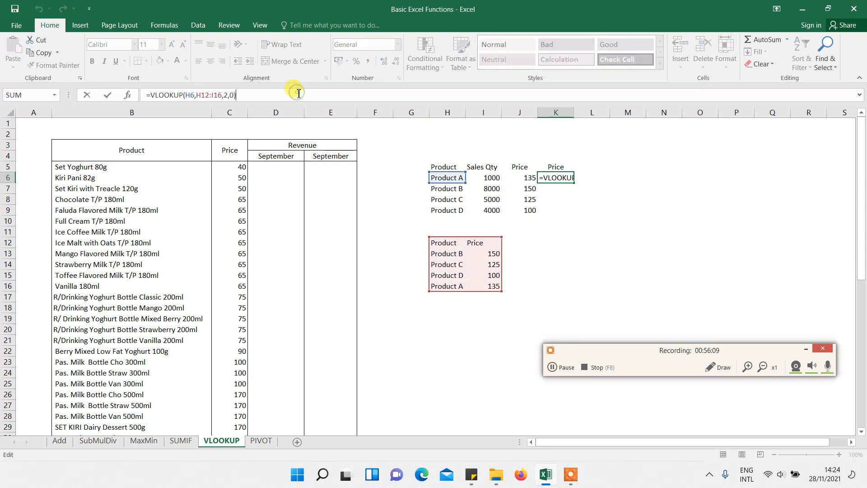
click(204, 95)
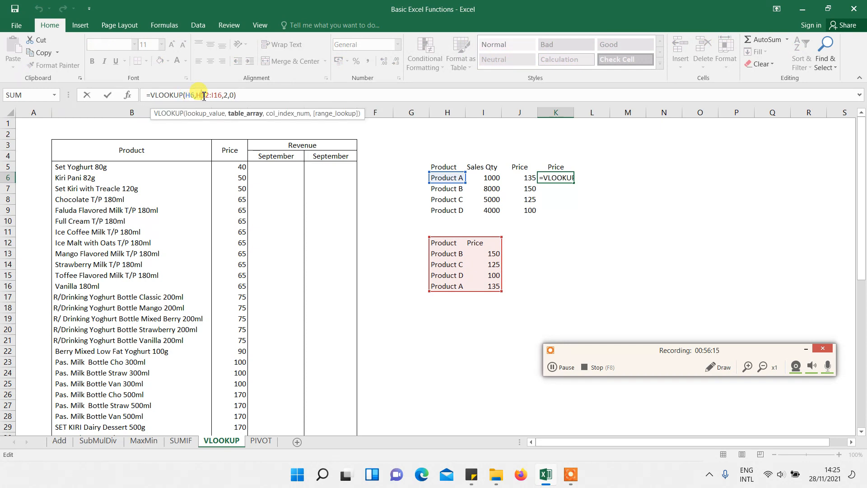
key(ctrl+Return)
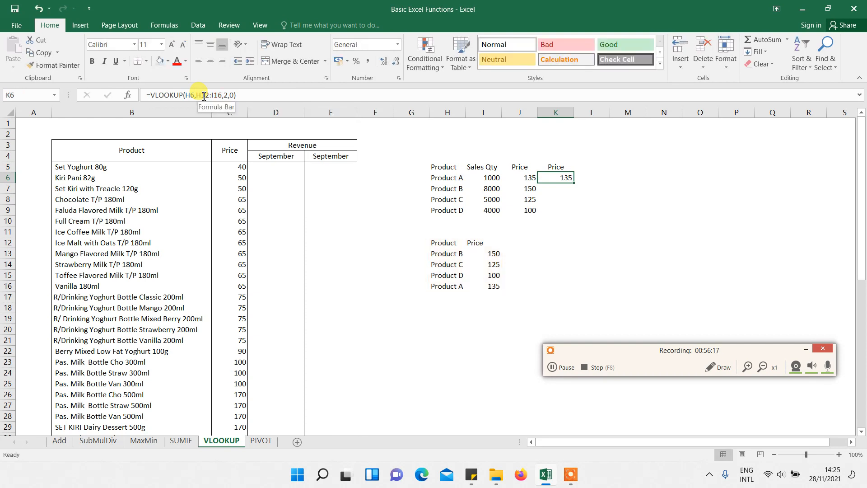
Copy the K6 VLOOKUP down to K7 and K8, examining the table range each copy references
key(Return)
key(ctrl+d)
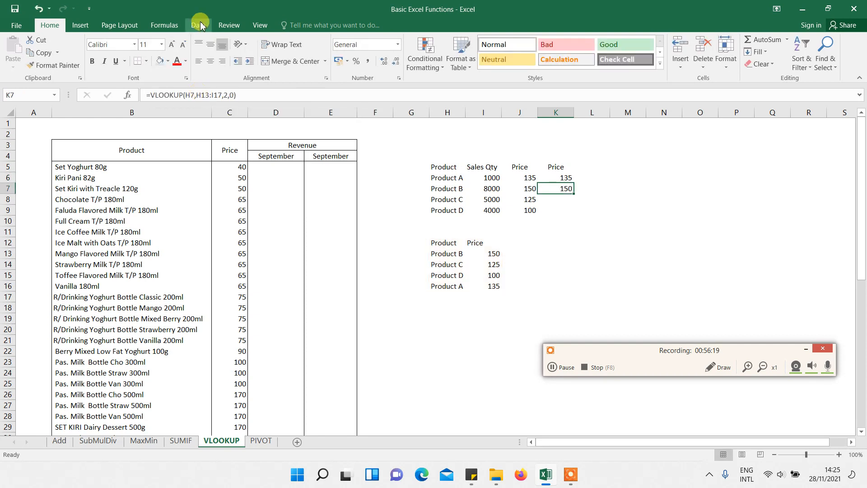
click(272, 95)
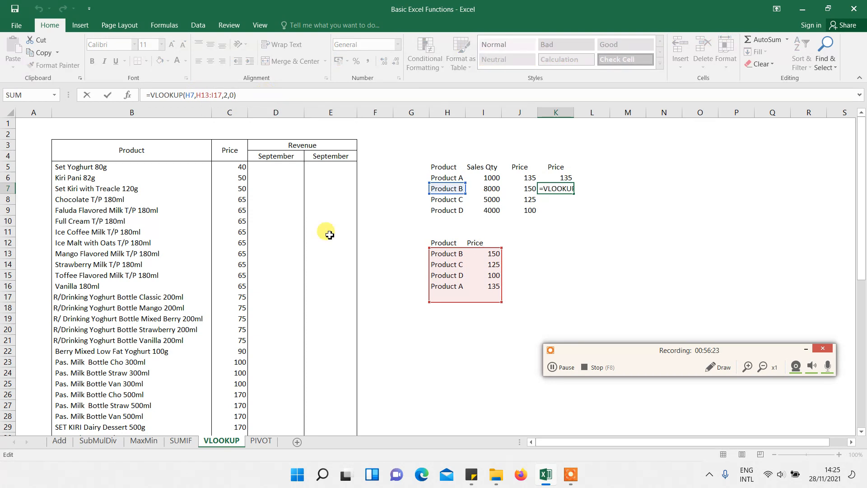
key(ctrl+Return)
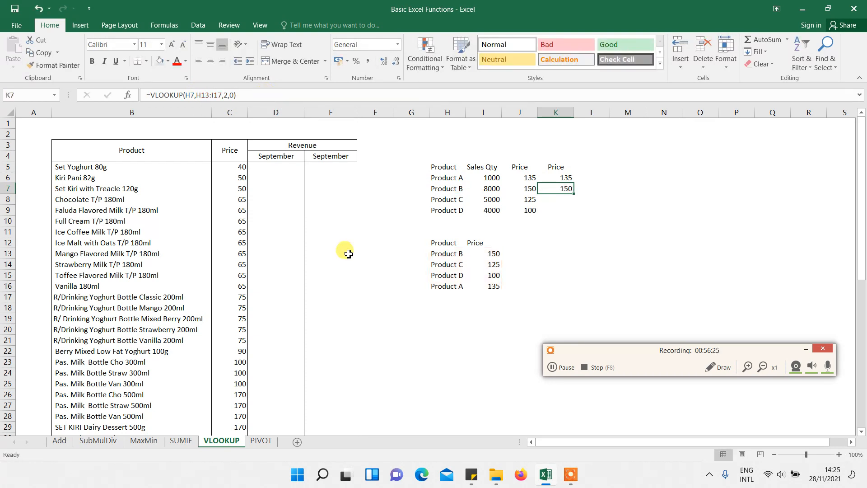
key(Down)
key(ctrl+d)
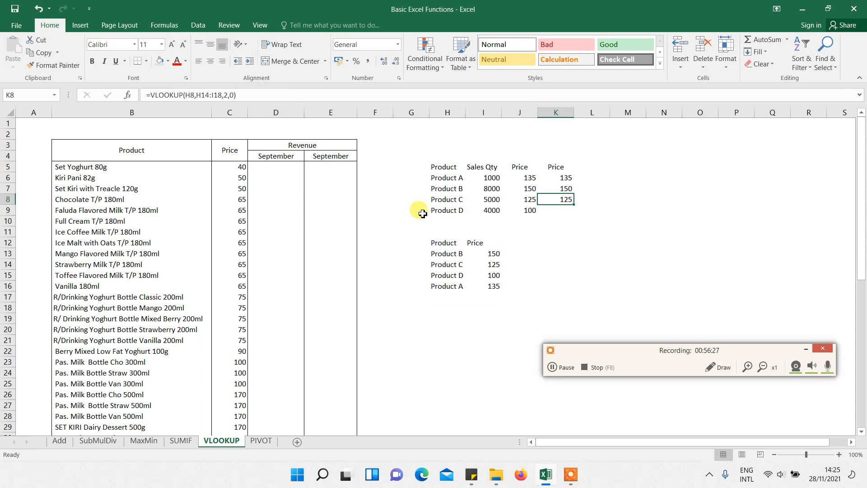
click(370, 95)
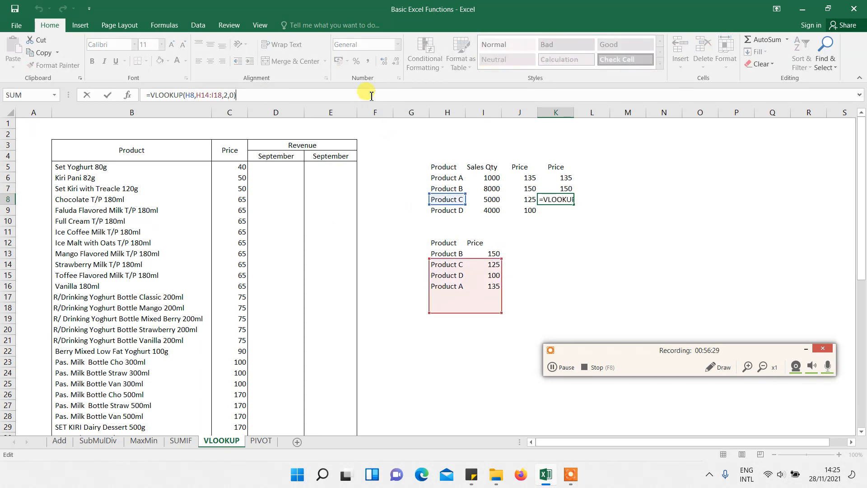
key(Escape)
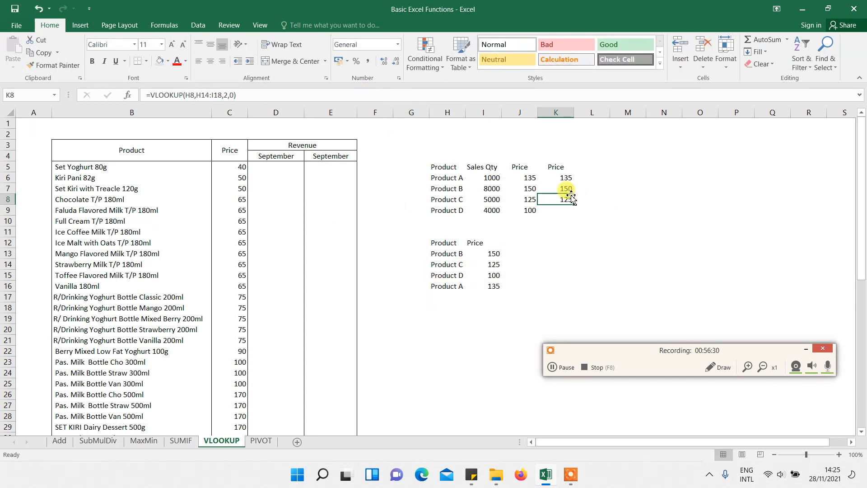
click(501, 94)
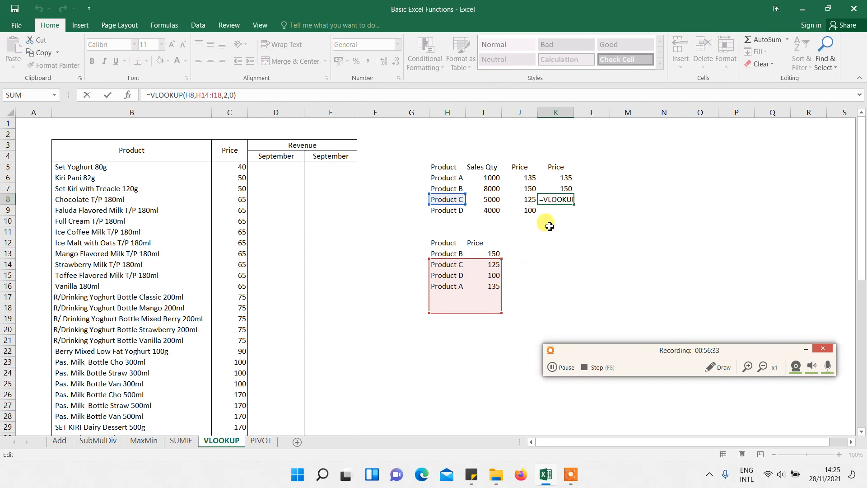
key(Escape)
Clear the copied VLOOKUP formulas from K7:K8
drag(559, 188, 559, 198)
key(Delete)
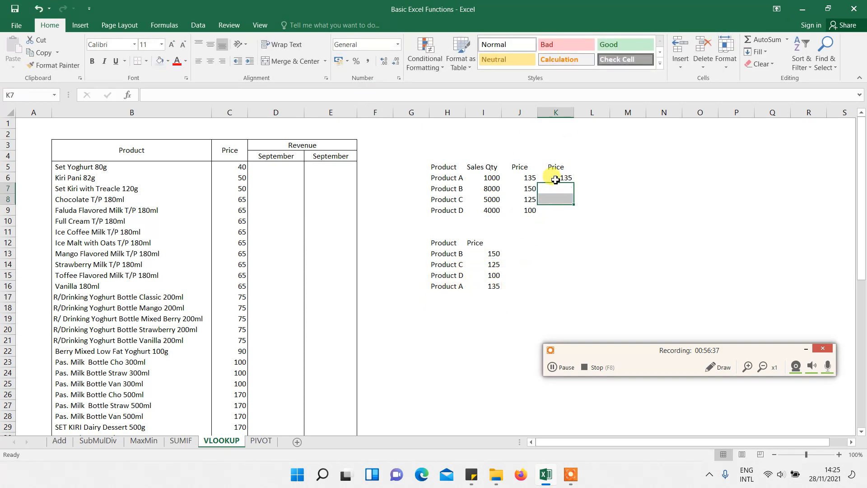
Make the table array in the K6 VLOOKUP absolute, as $H$12:$I$16
click(555, 178)
click(243, 95)
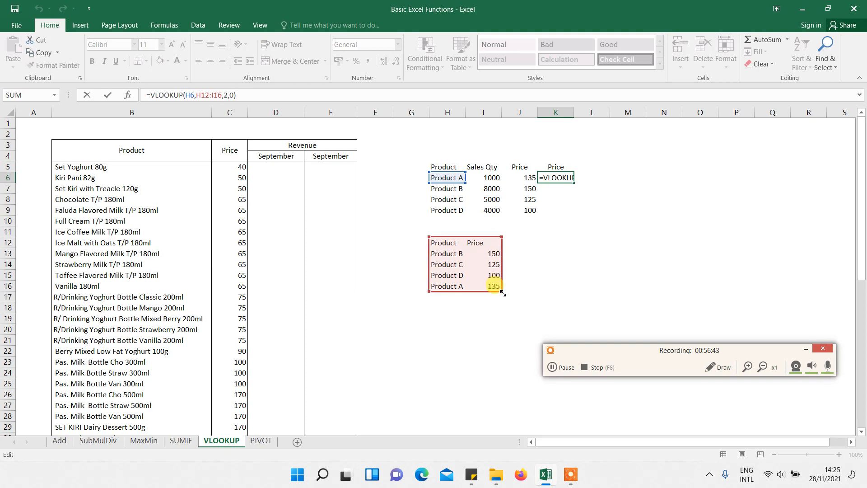
click(198, 96)
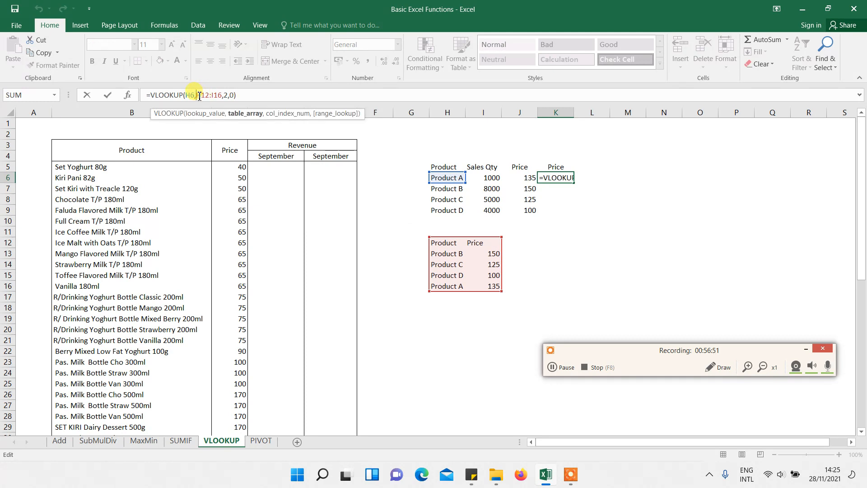
click(199, 97)
text($)
click(205, 96)
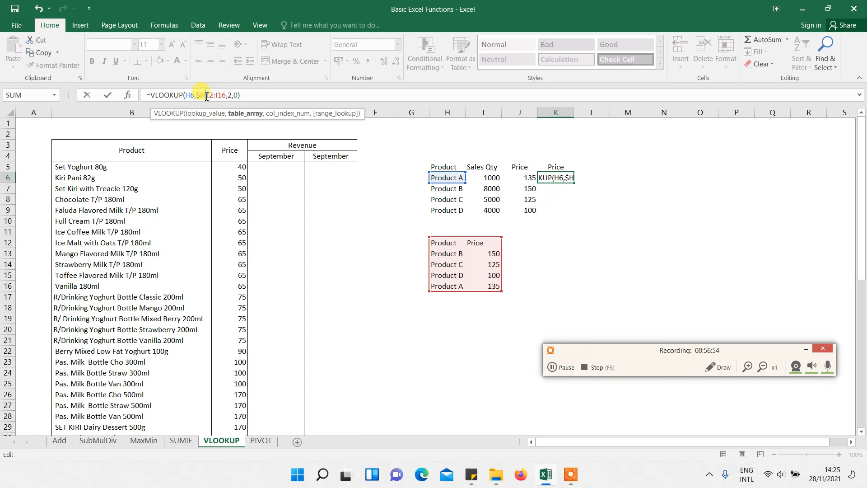
text($)
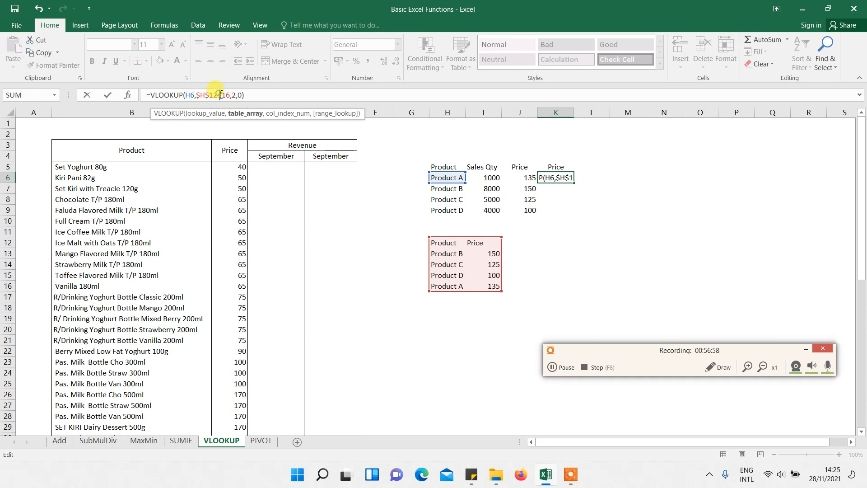
click(220, 95)
text($)
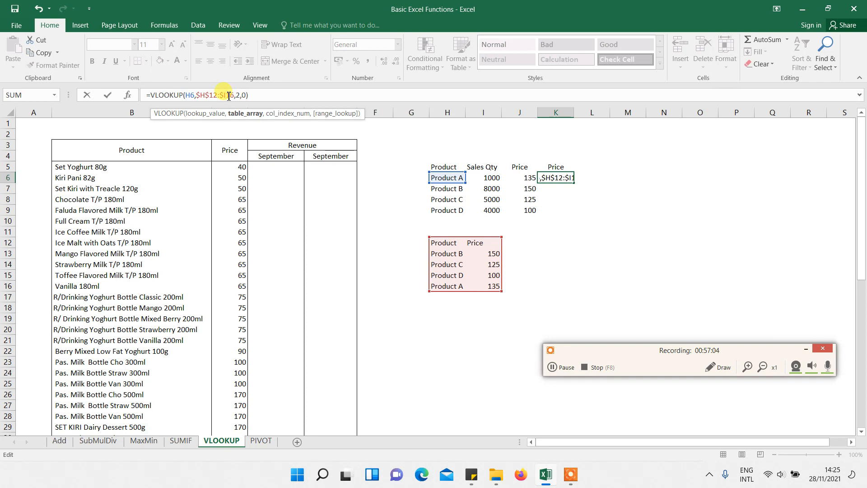
click(229, 95)
text($)
key(ctrl+Return)
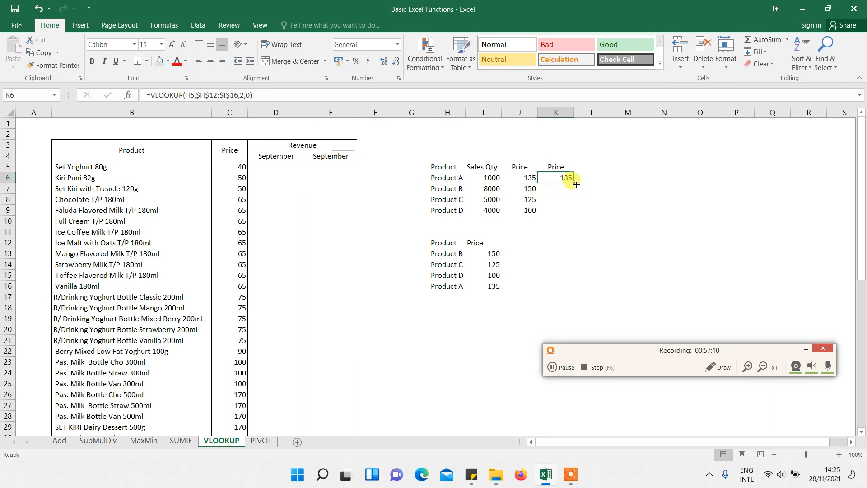
Try filling the K6 VLOOKUP down through K9 twice, undoing each fill
drag(575, 185, 572, 212)
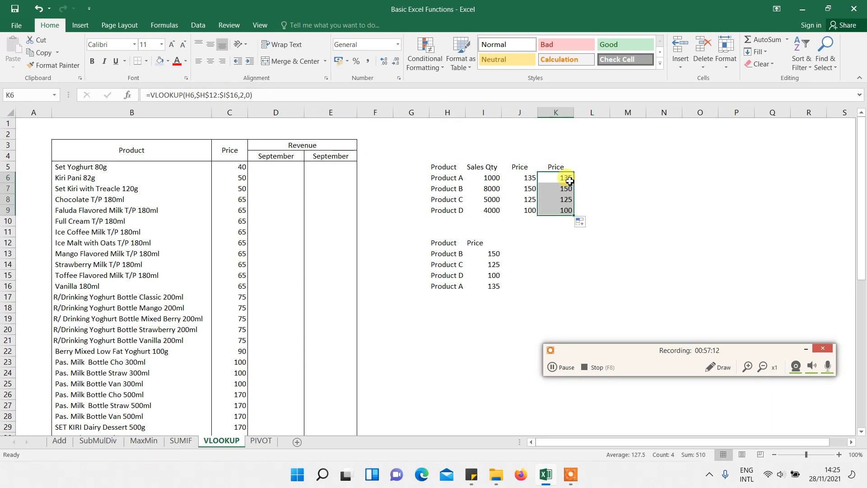
key(ctrl+z)
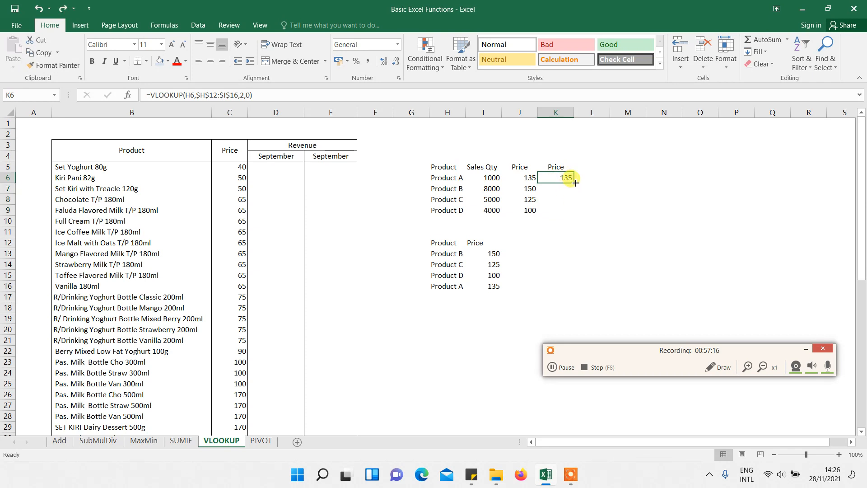
drag(574, 183, 572, 212)
key(ctrl+z)
Fill the K6 VLOOKUP down through K9 and select the filled cells K7:K9
double_click(575, 184)
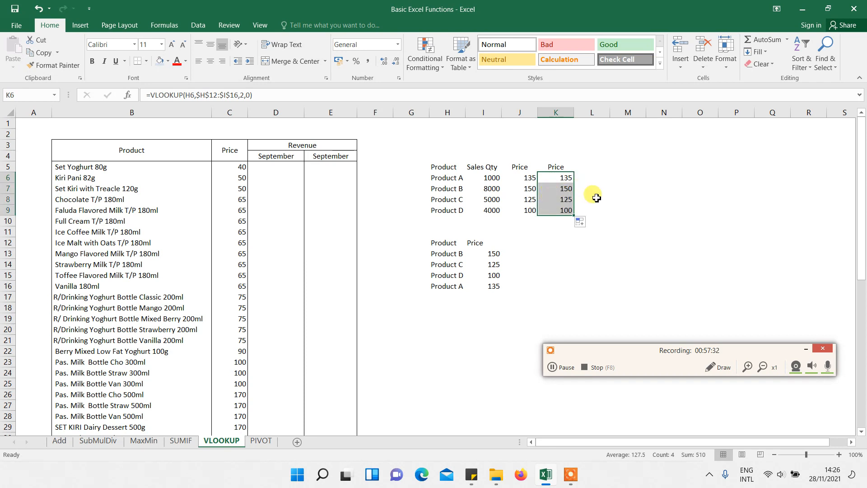
drag(558, 188, 557, 207)
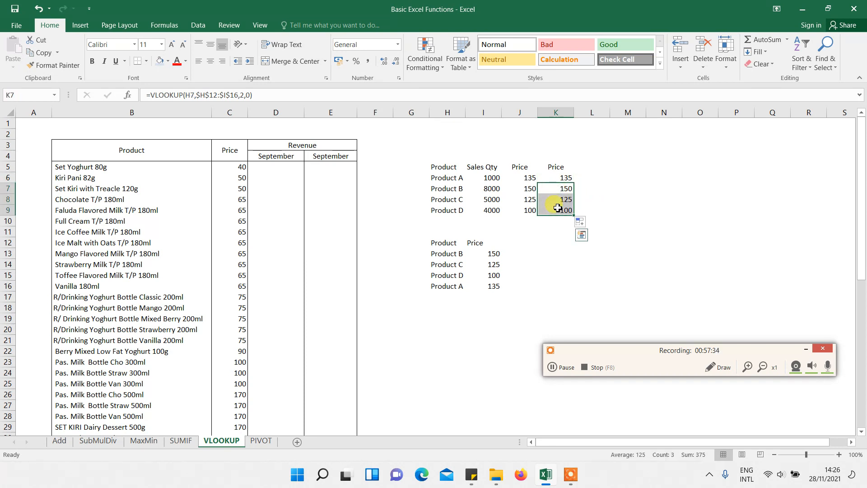
Clear K7:K9 and fill the K6 VLOOKUP down again through K9
key(Delete)
click(557, 209)
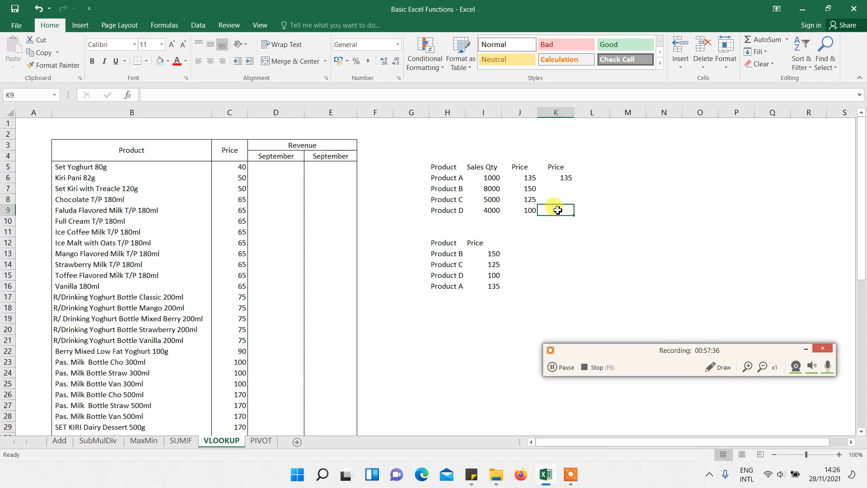
key(shift+Up)
key(shift+Up)
key(shift+Up)
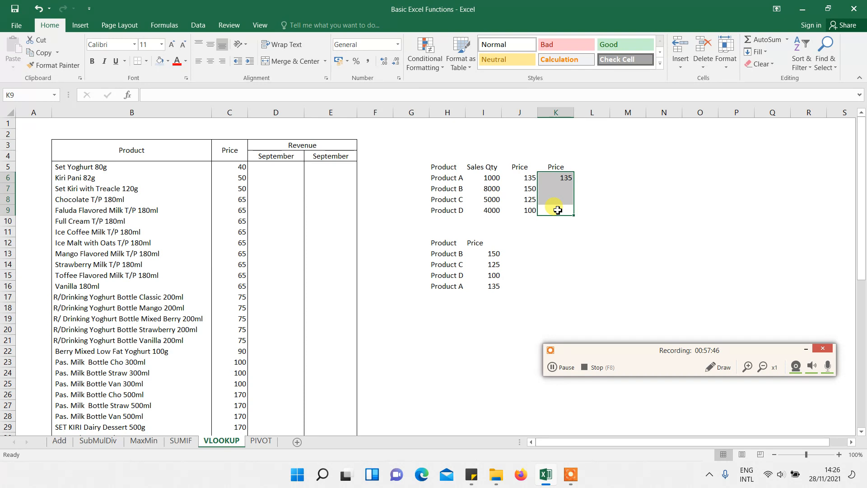
key(ctrl+d)
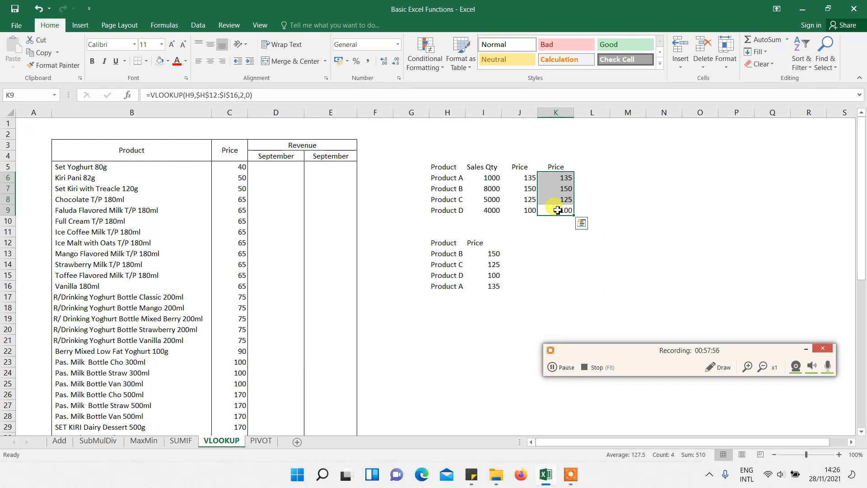
Inspect the VLOOKUP formulas in K6, K8 and K9 and the direct cell link in J6
click(555, 180)
click(483, 99)
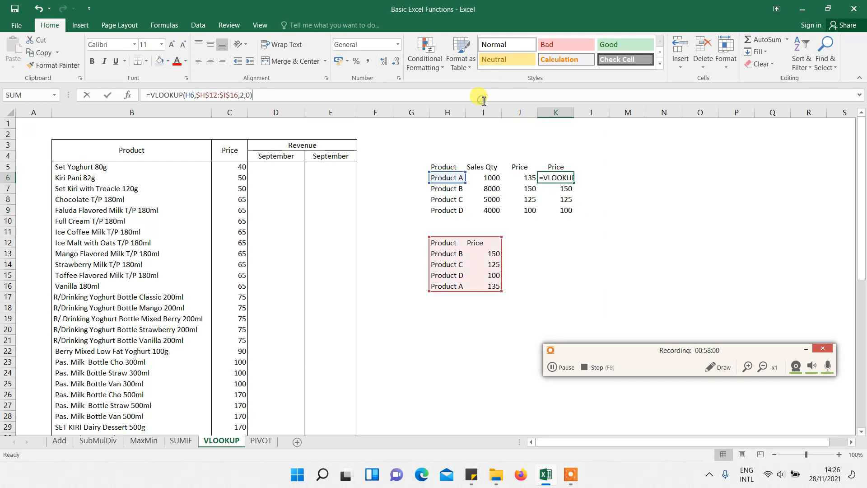
key(Escape)
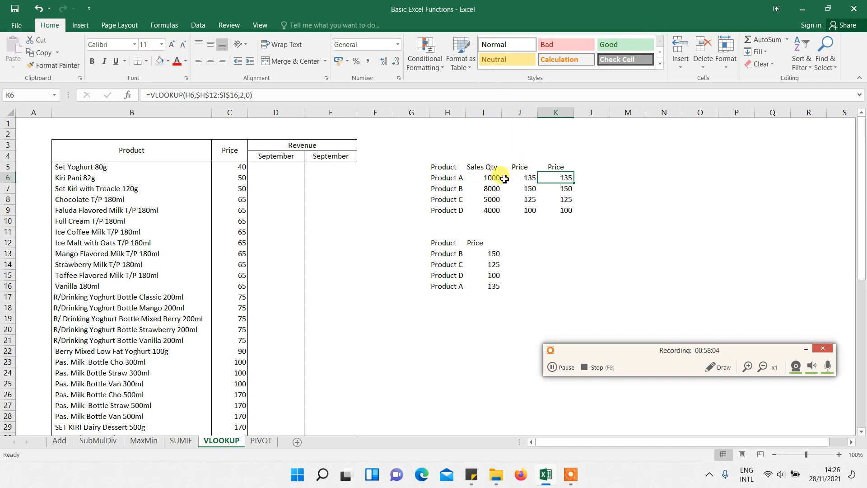
click(528, 179)
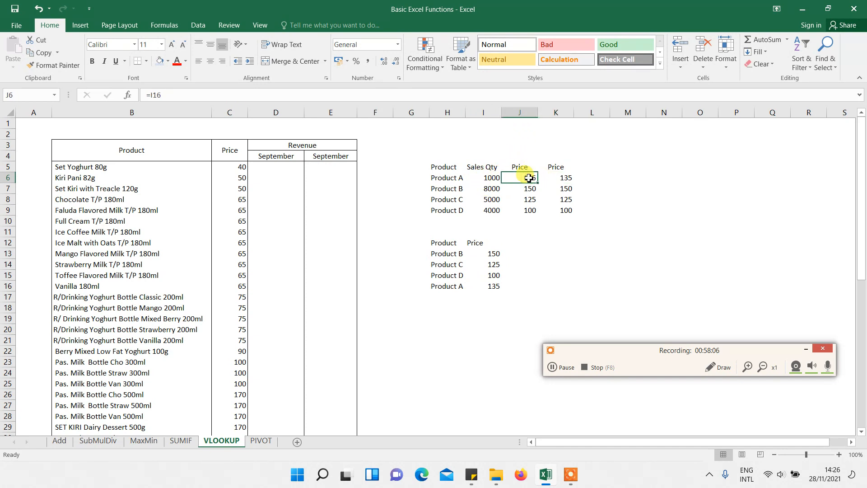
click(570, 178)
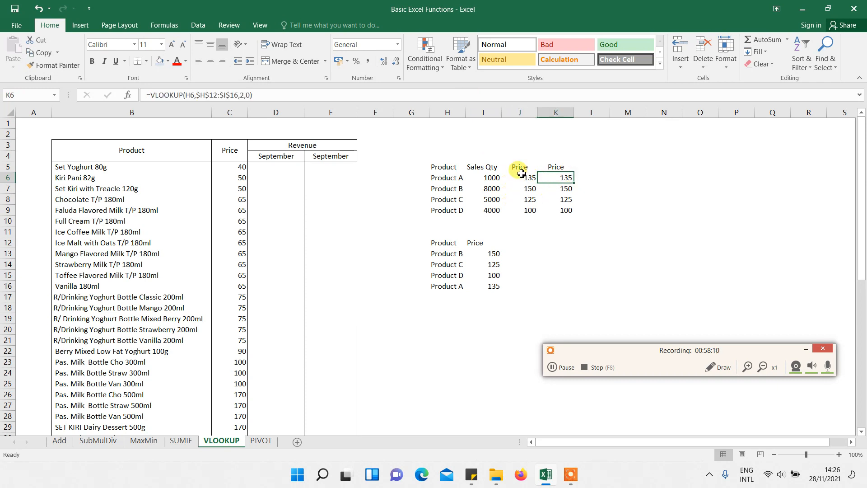
click(340, 95)
key(Escape)
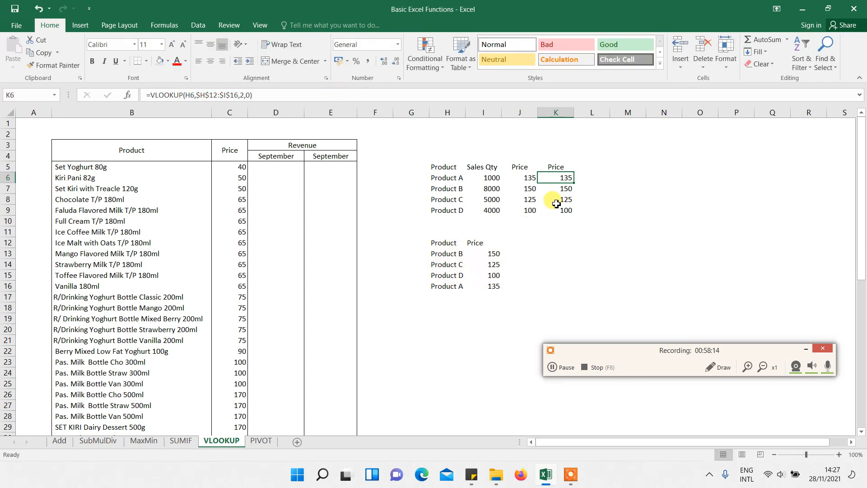
click(563, 195)
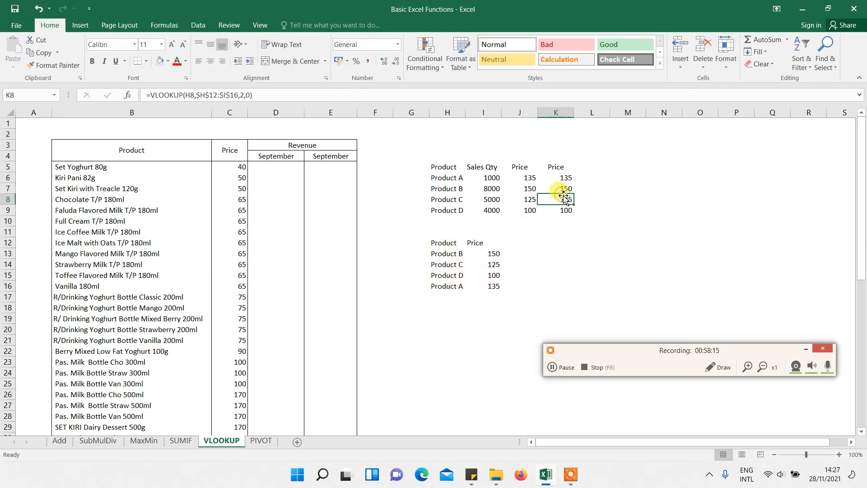
click(504, 95)
key(Escape)
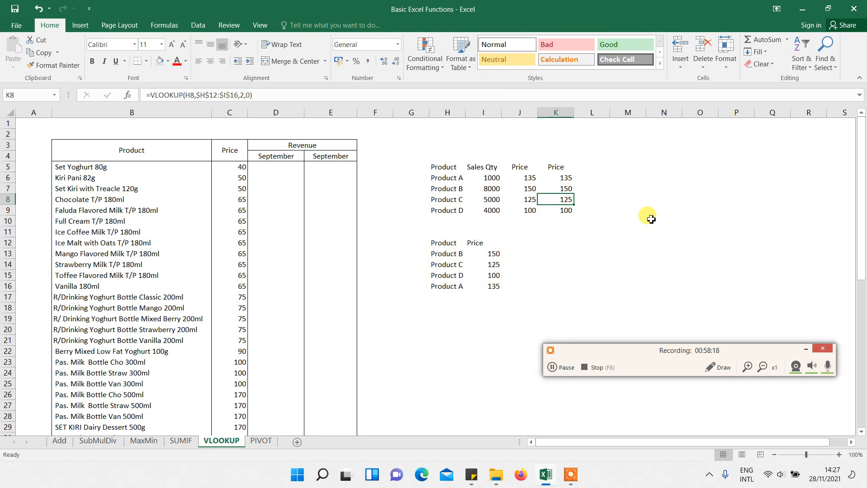
click(559, 212)
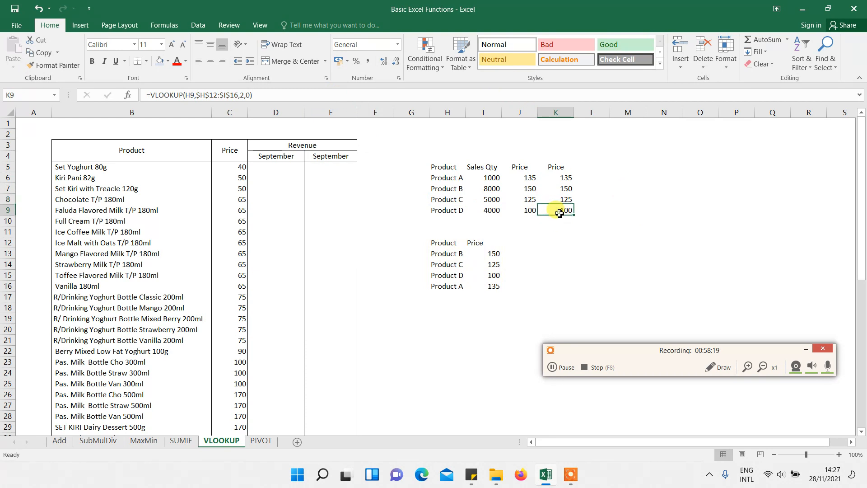
click(470, 93)
key(Escape)
Step through the manual price links in J6:J8 and compare them with the VLOOKUP in K6
click(524, 190)
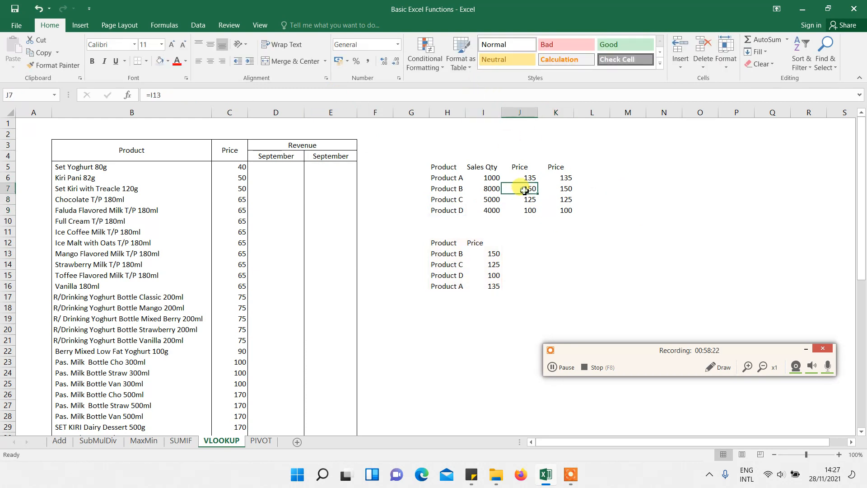
key(Up)
key(Down)
key(Up)
key(Down)
key(Down)
key(Up)
key(Up)
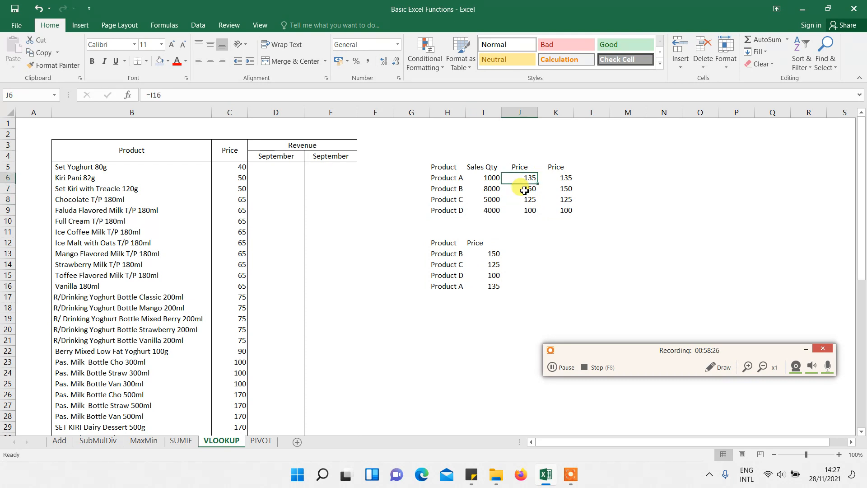
key(Up)
key(Down)
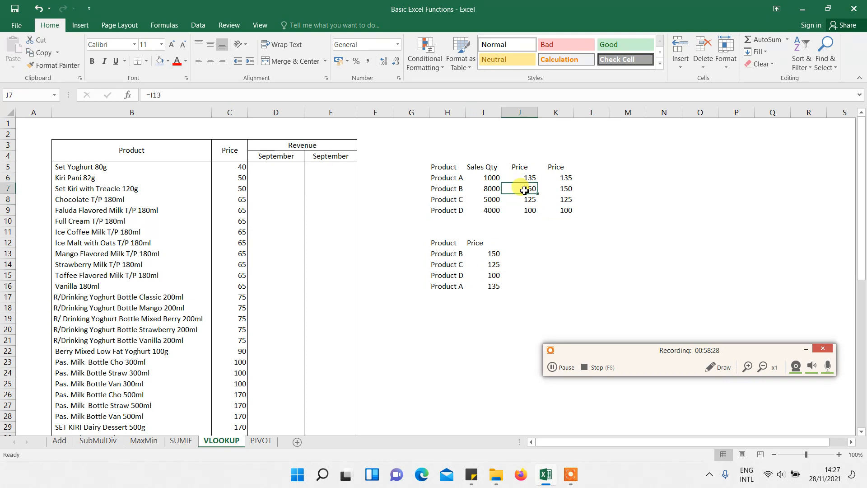
key(Up)
key(Down)
key(Up)
key(Right)
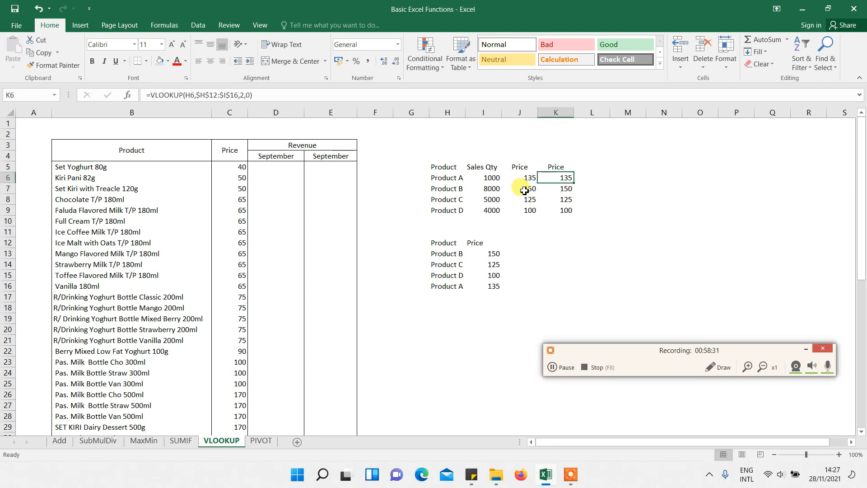
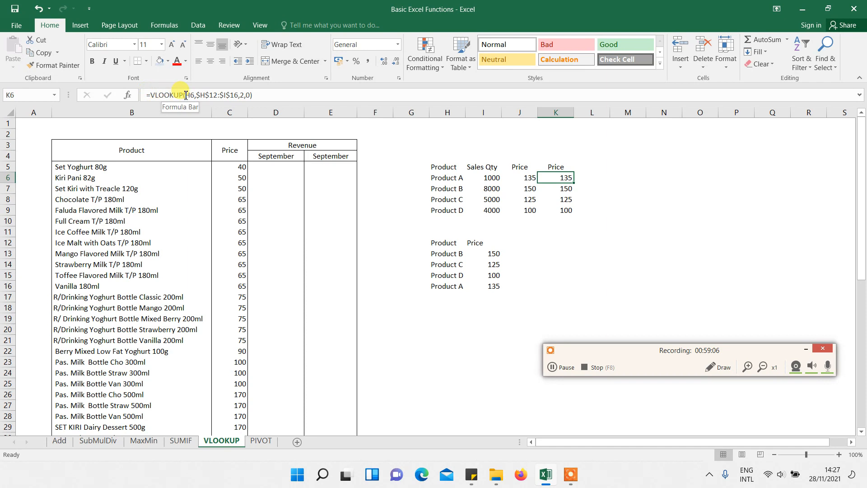
Review the arguments of the K6 VLOOKUP formula and leave it as it is
click(265, 95)
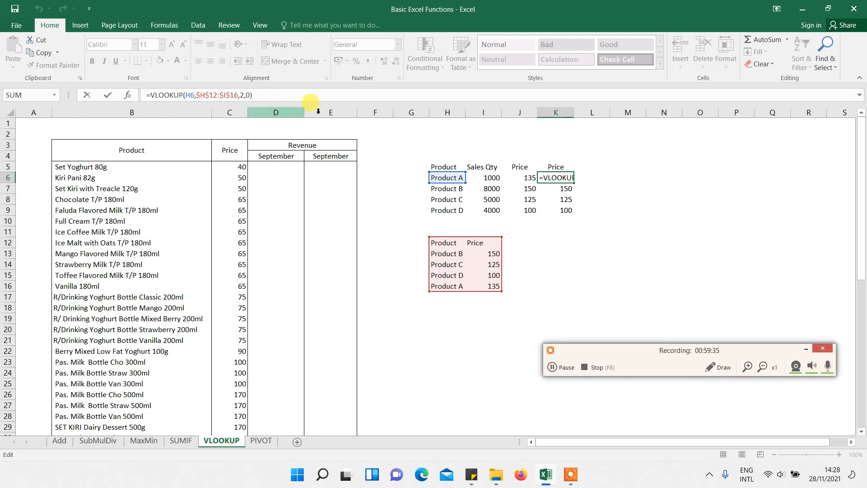
key(Return)
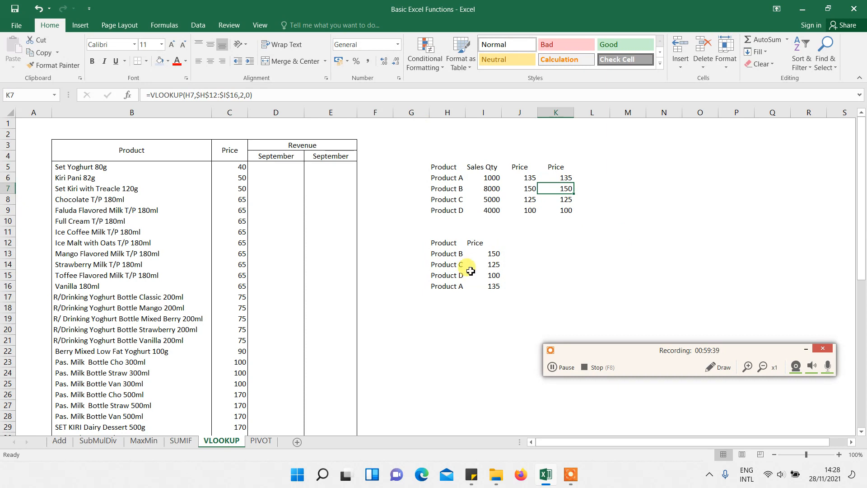
click(560, 255)
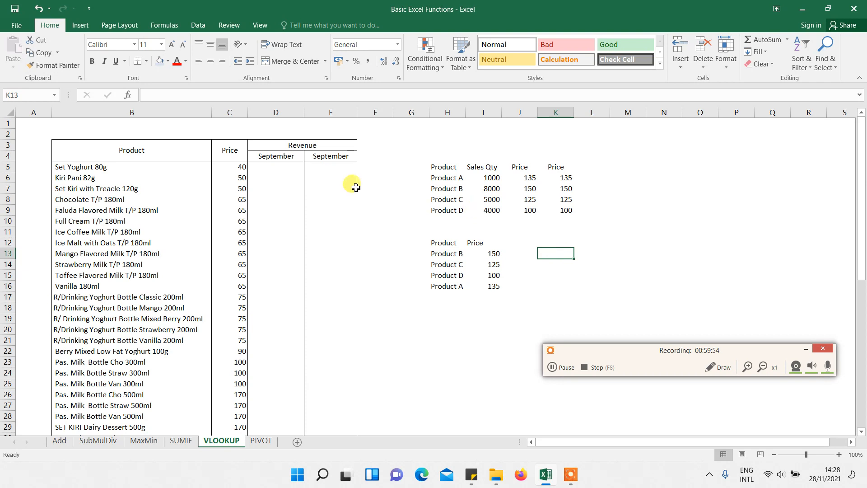
Compare the product list and empty revenue columns on the VLOOKUP sheet with the product revenues on the SUMIF sheet
click(300, 182)
key(Up)
key(Up)
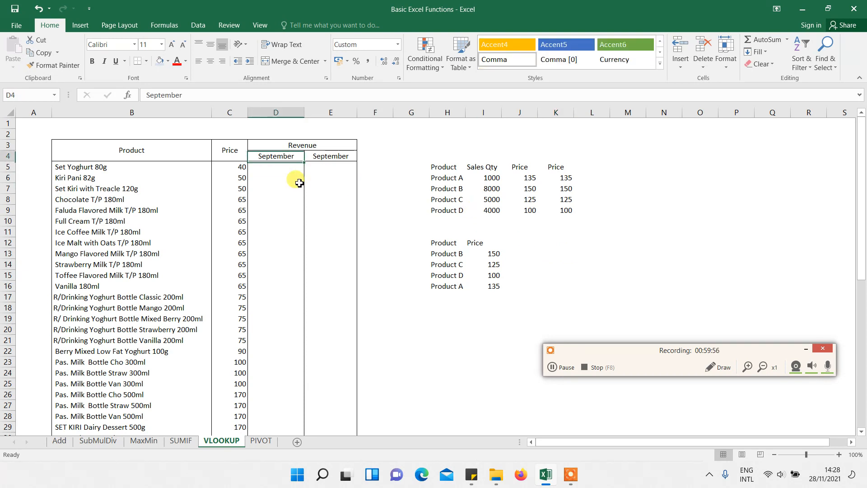
key(Down)
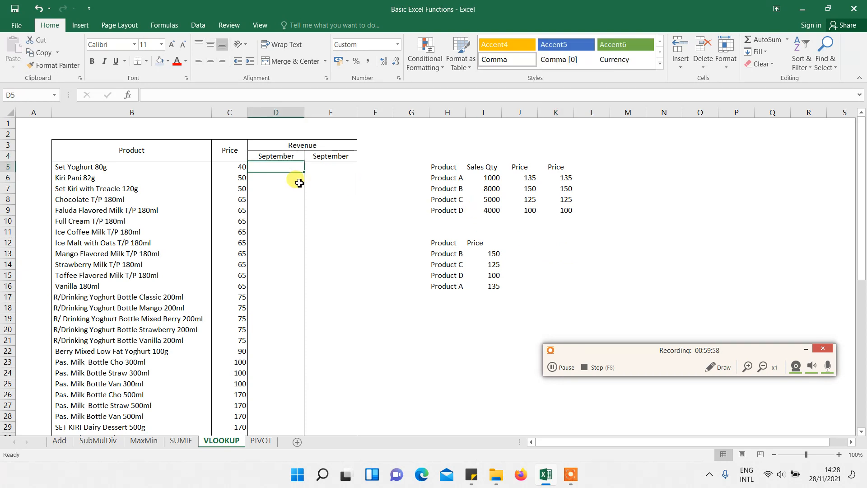
click(152, 168)
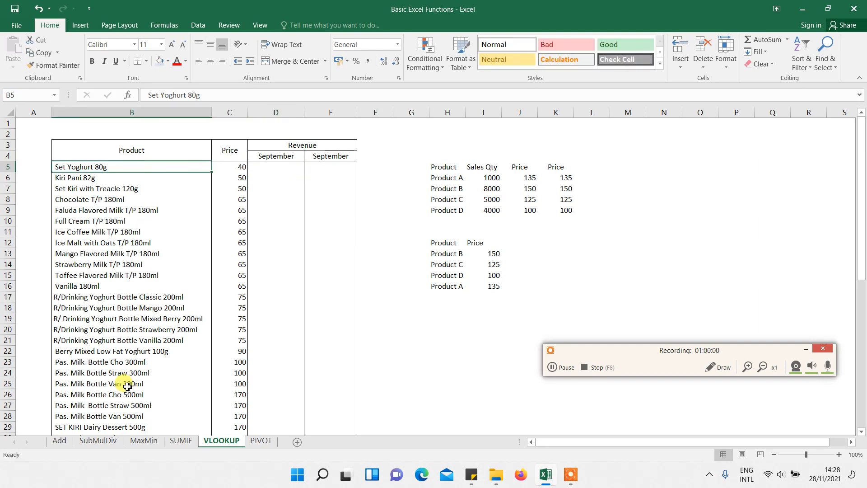
click(181, 442)
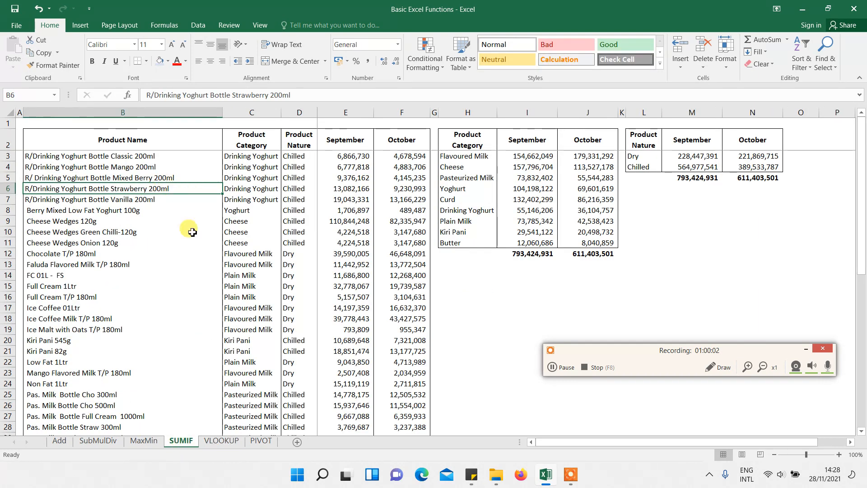
click(221, 441)
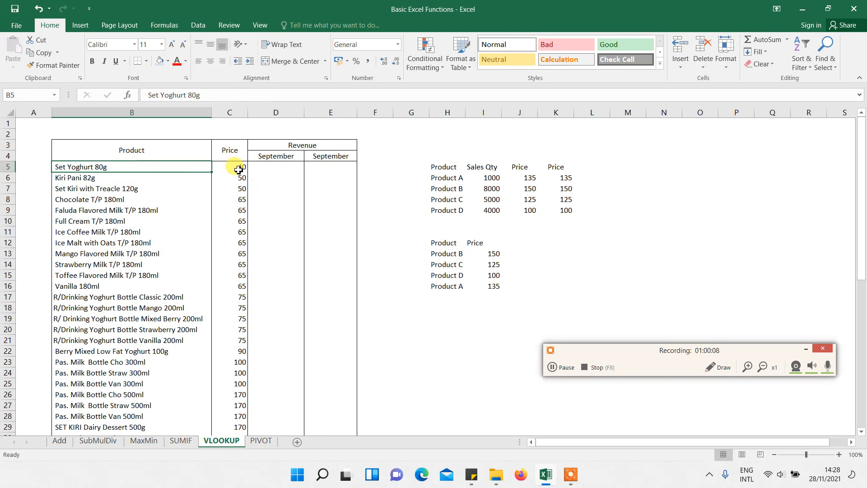
click(186, 443)
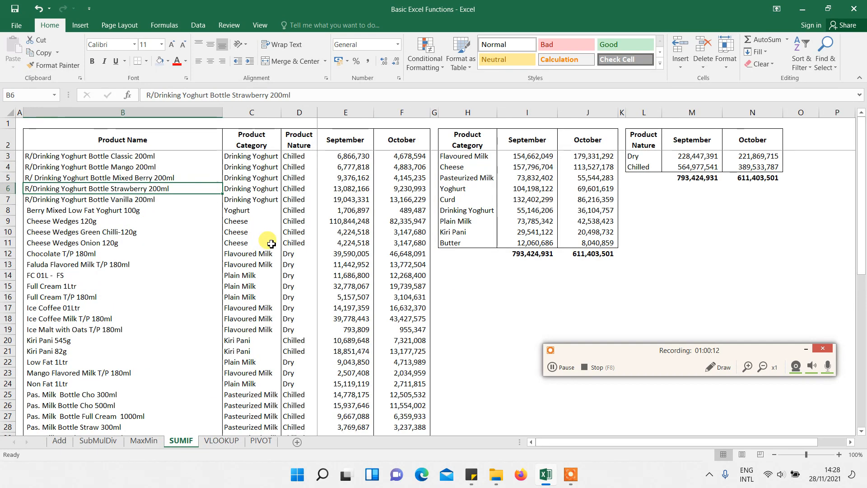
click(222, 441)
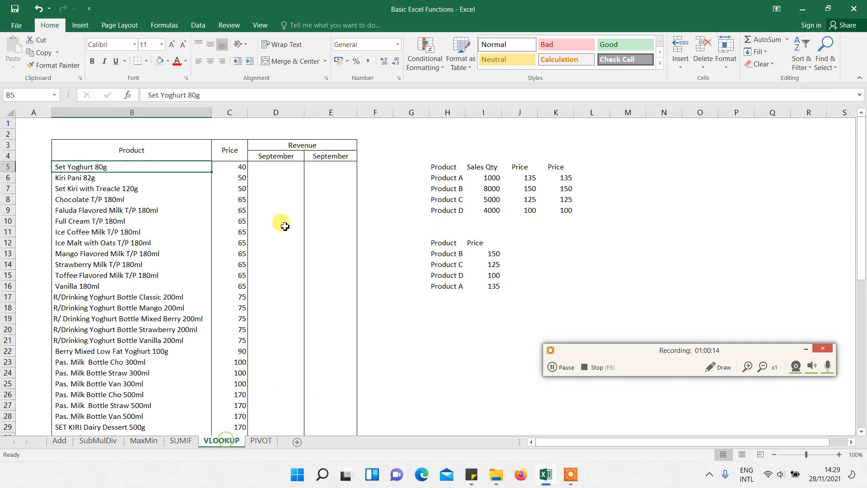
click(291, 170)
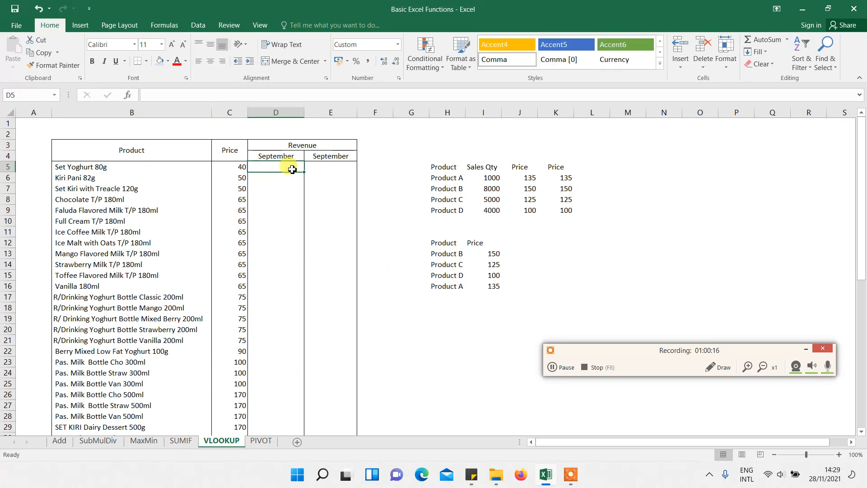
click(182, 441)
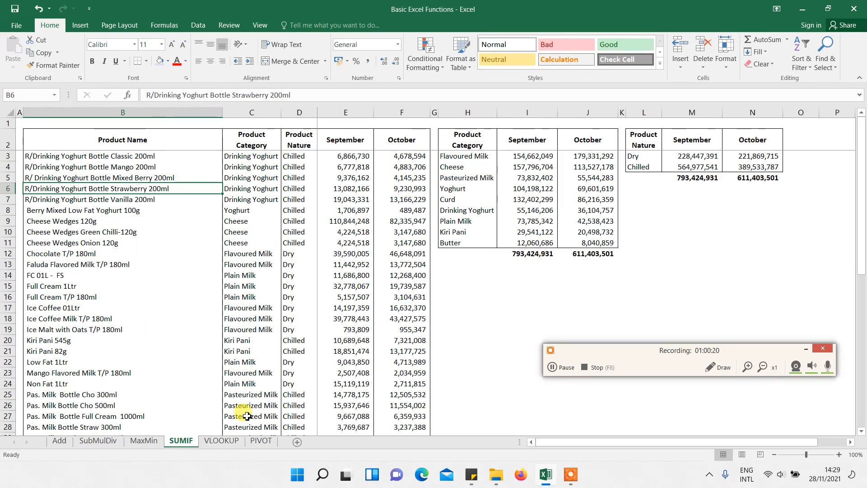
click(221, 441)
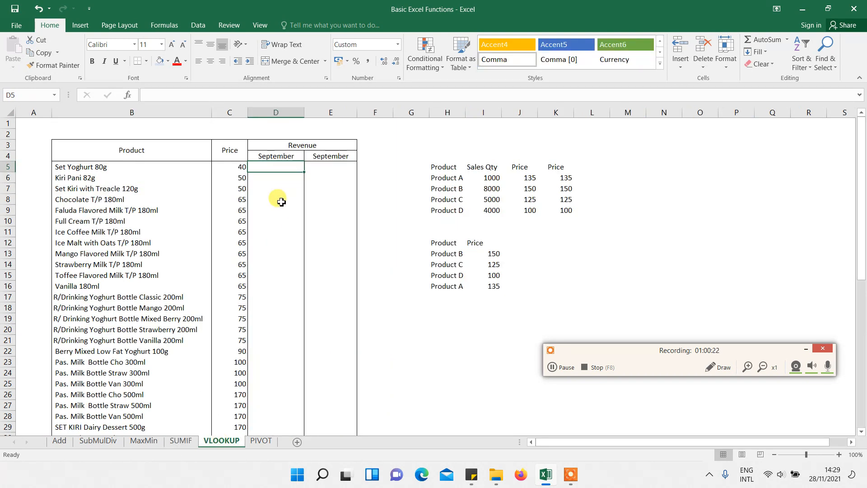
Add outside borders around the example tables in G5:L17 on the VLOOKUP sheet
click(566, 175)
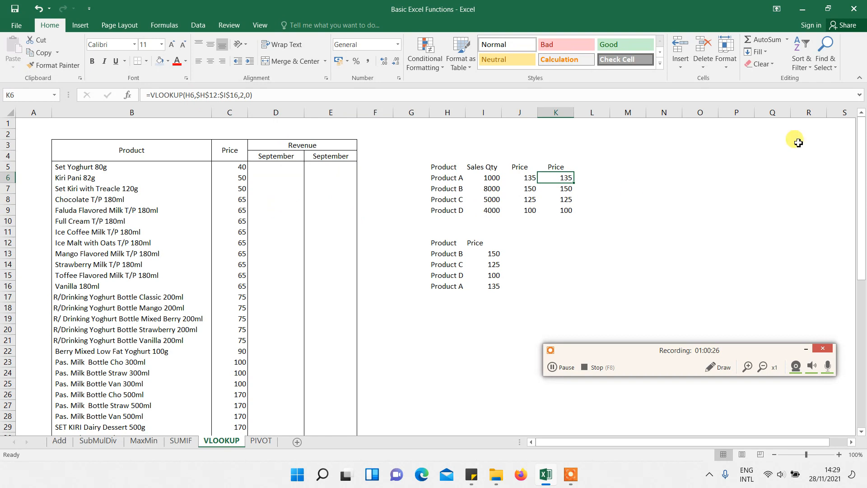
drag(422, 164, 578, 295)
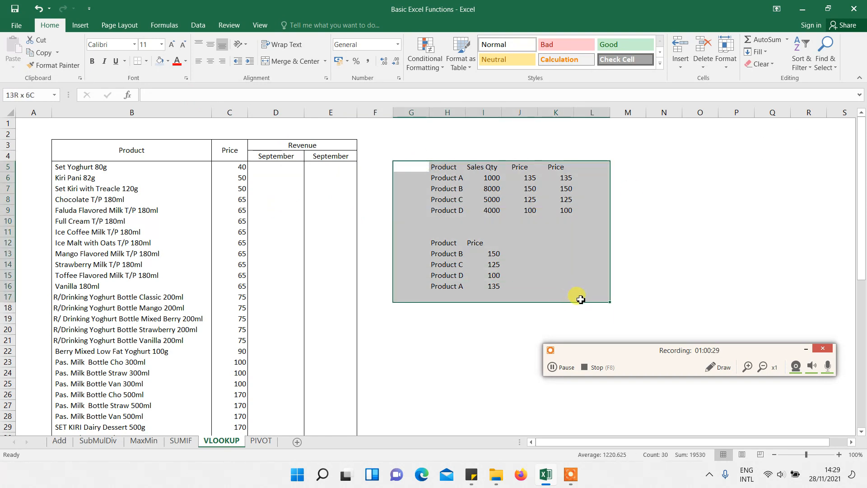
click(146, 61)
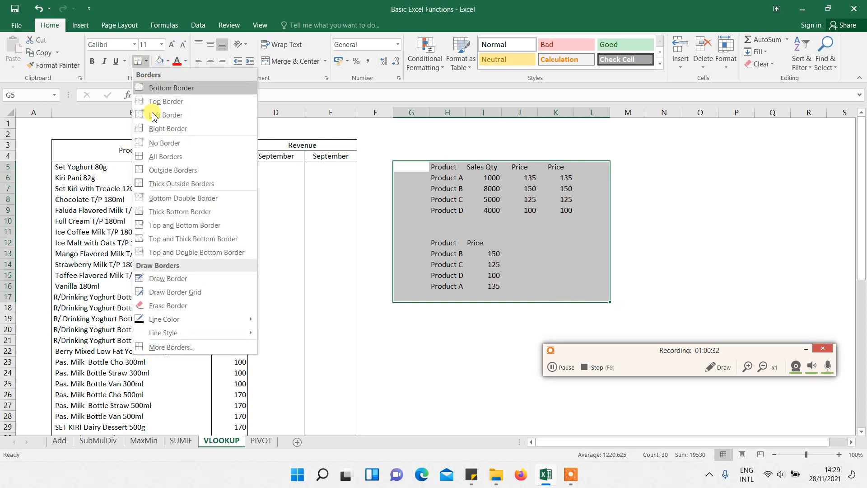
click(165, 170)
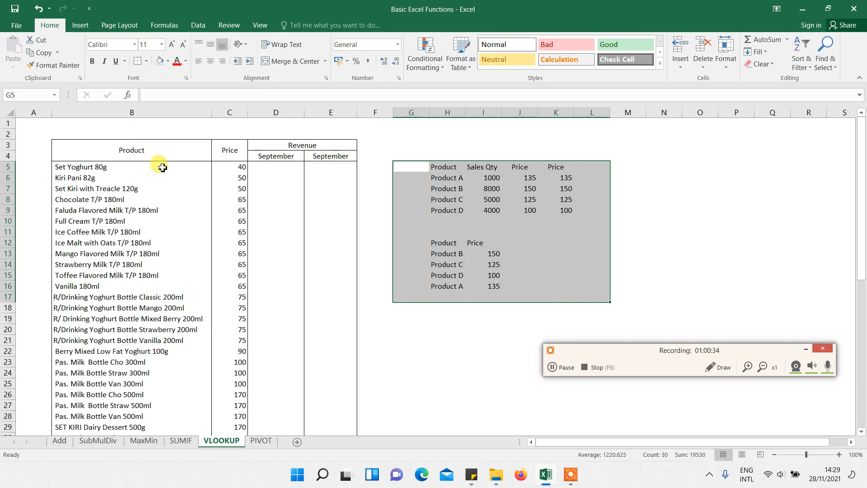
click(657, 277)
click(218, 190)
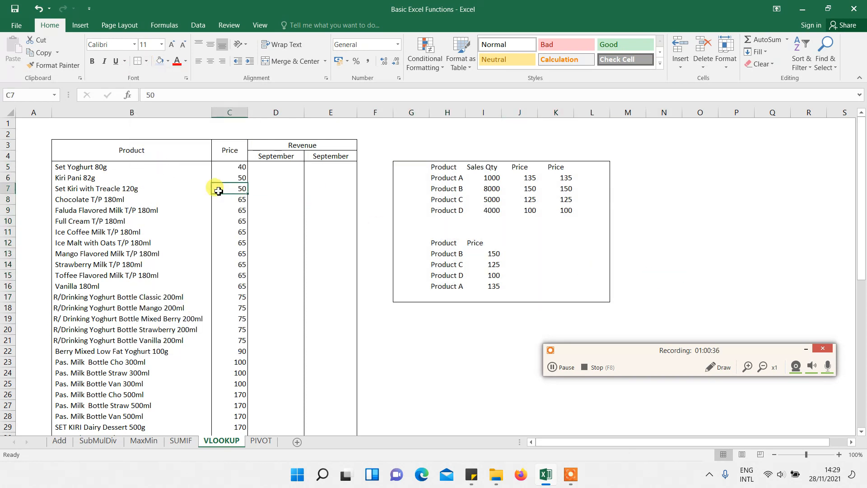
key(Up)
key(Up)
key(Up)
key(Down)
key(Down)
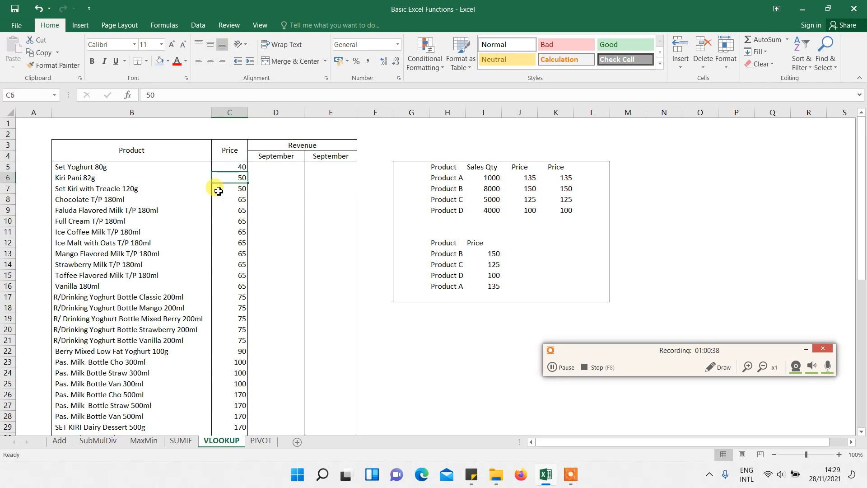
Enter =VLOOKUP(B5,SUMIF!B3:F52,4,0) in D5 to bring in the September revenue of Set Yoghurt 80g
key(Up)
key(Right)
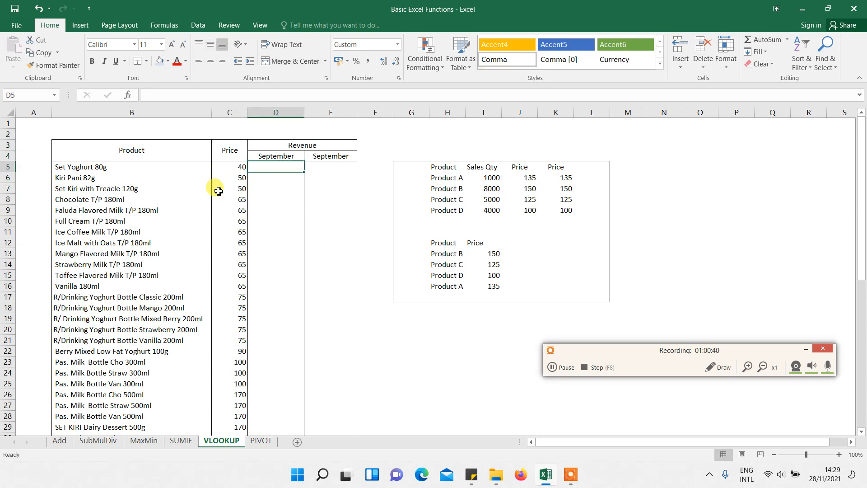
text(=vl)
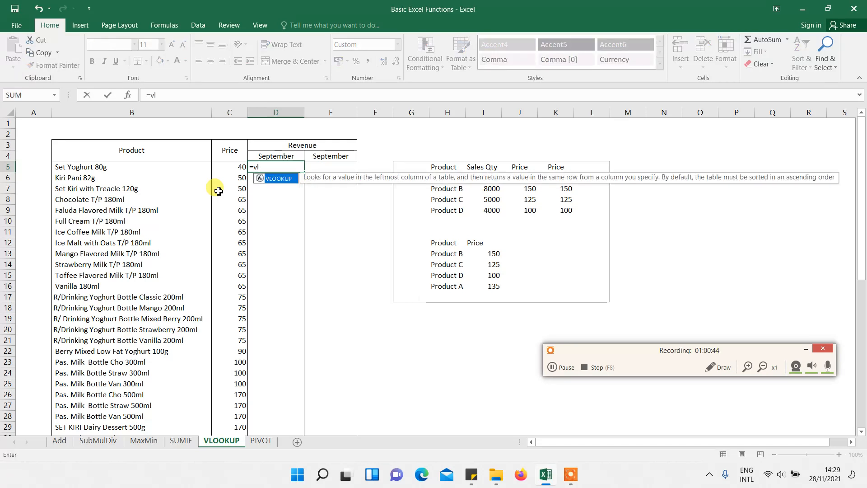
key(Tab)
click(150, 168)
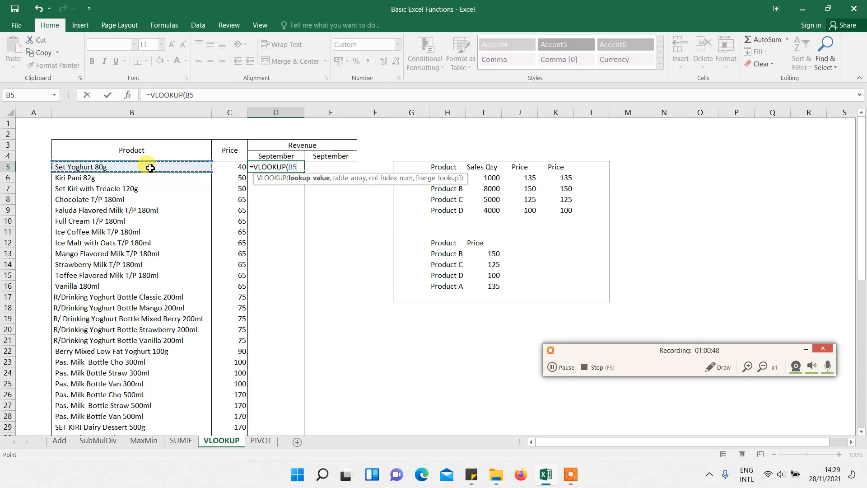
text(,)
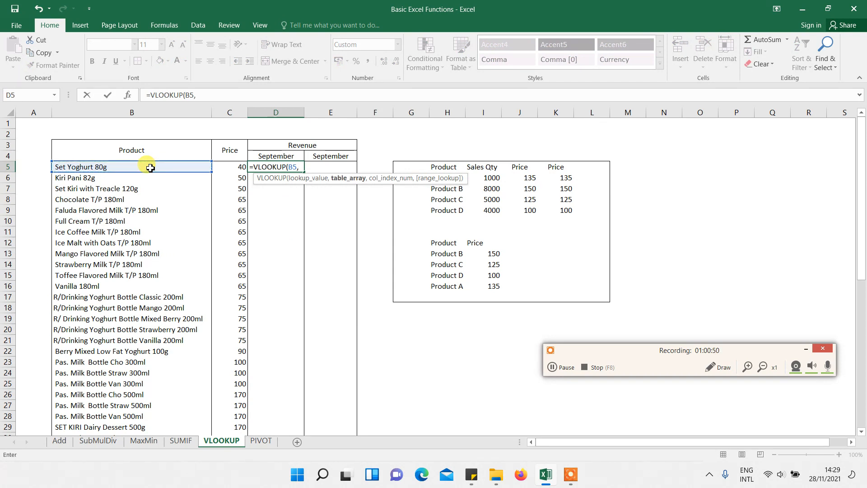
click(179, 443)
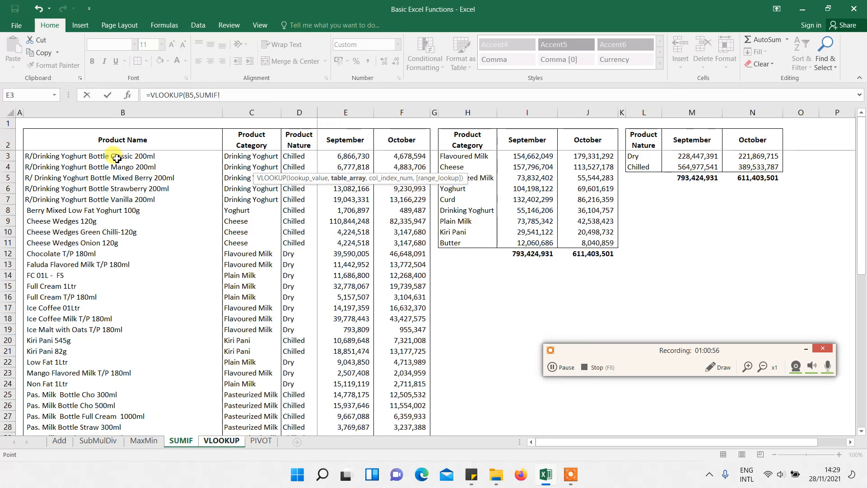
drag(119, 158, 412, 407)
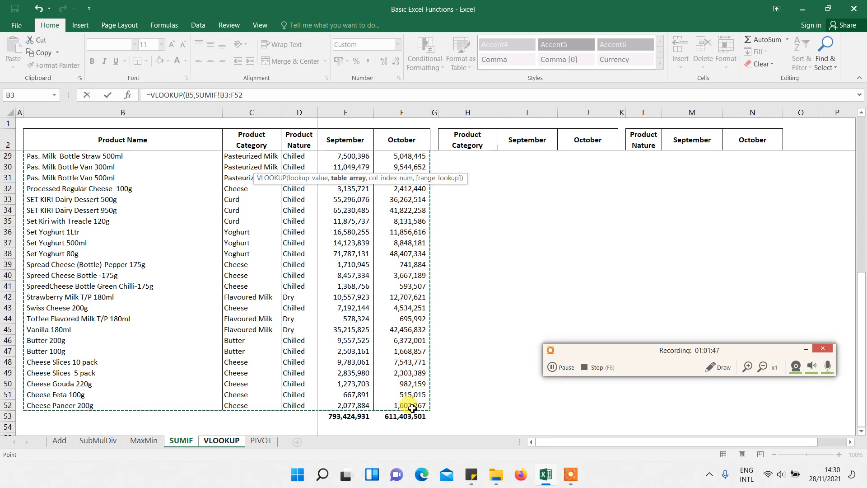
text(,)
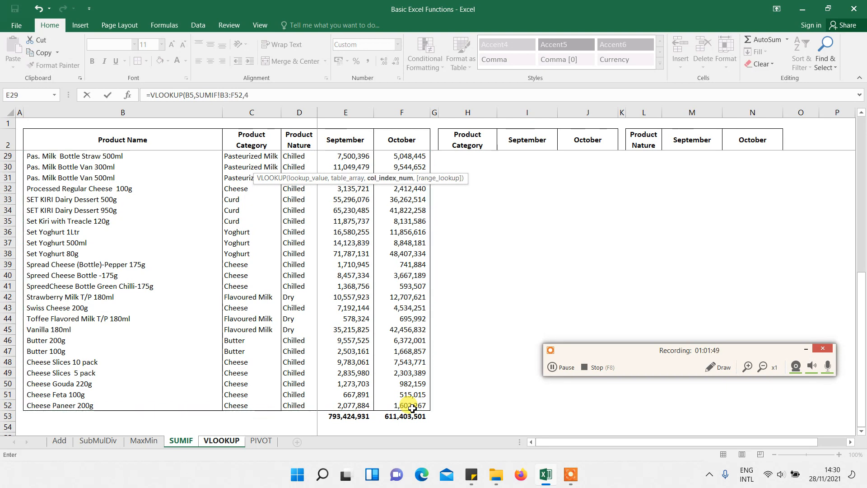
text(4,)
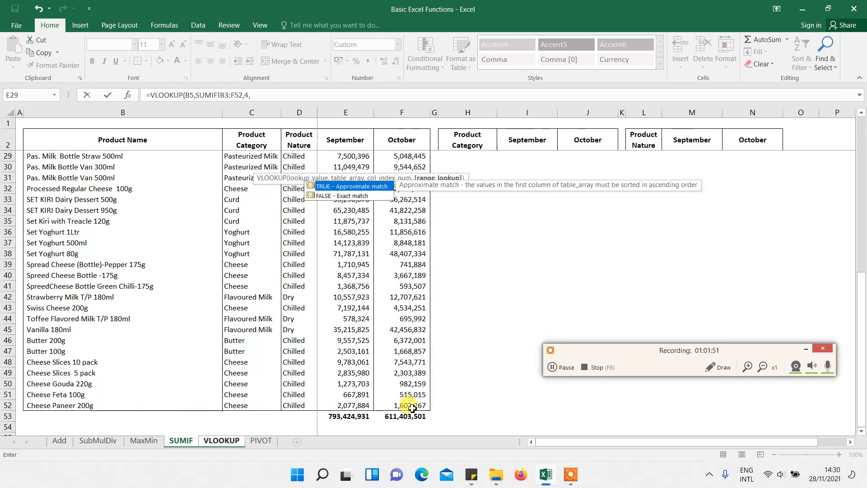
text(0)
key(Return)
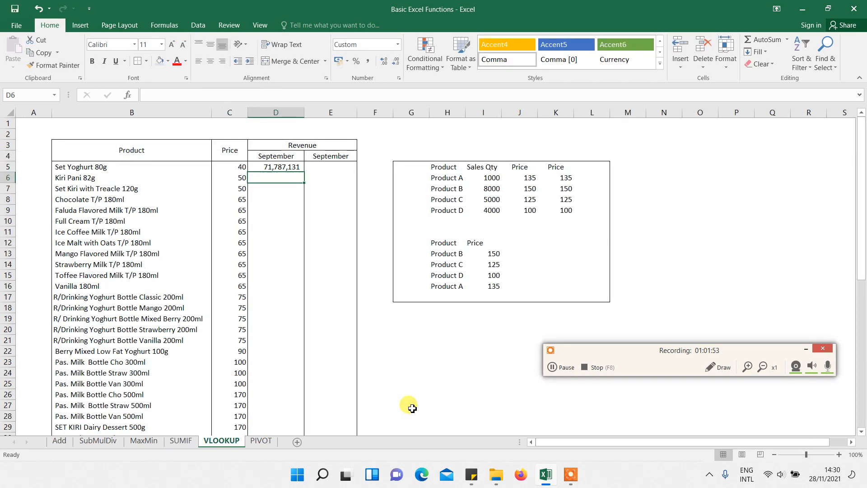
Make the table range in the D5 VLOOKUP absolute as SUMIF!$B$3:$F$52
key(Up)
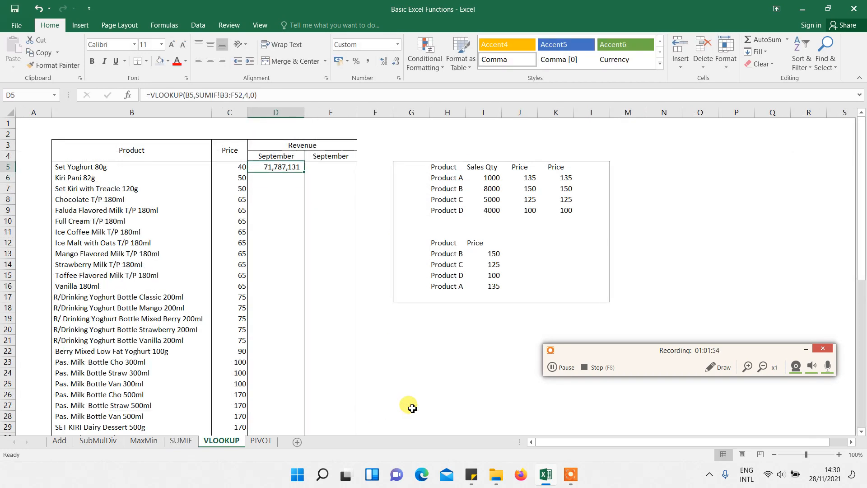
click(272, 95)
key(Escape)
click(271, 95)
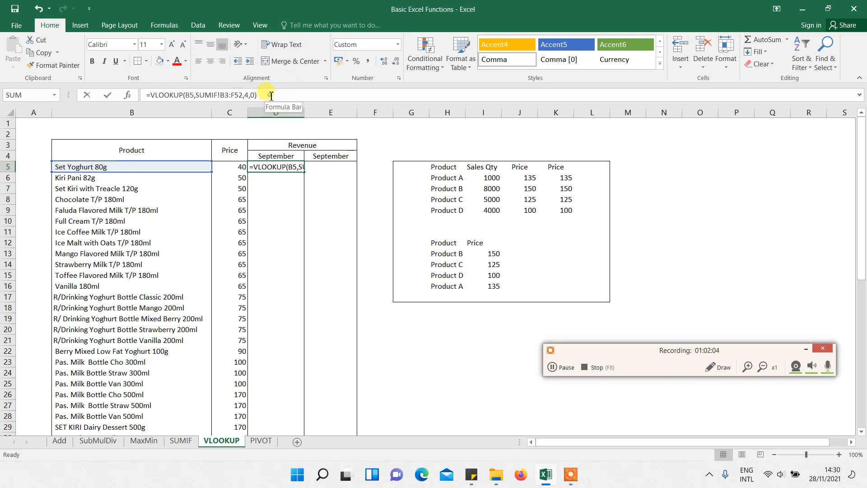
click(227, 95)
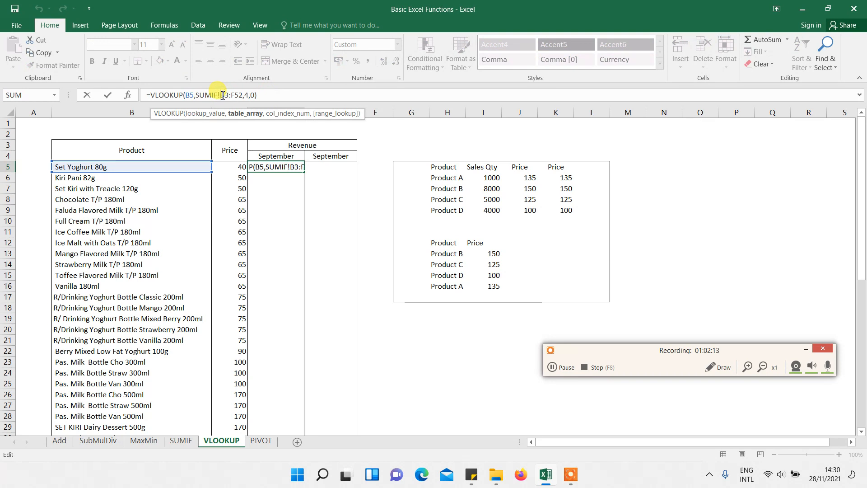
text($B$)
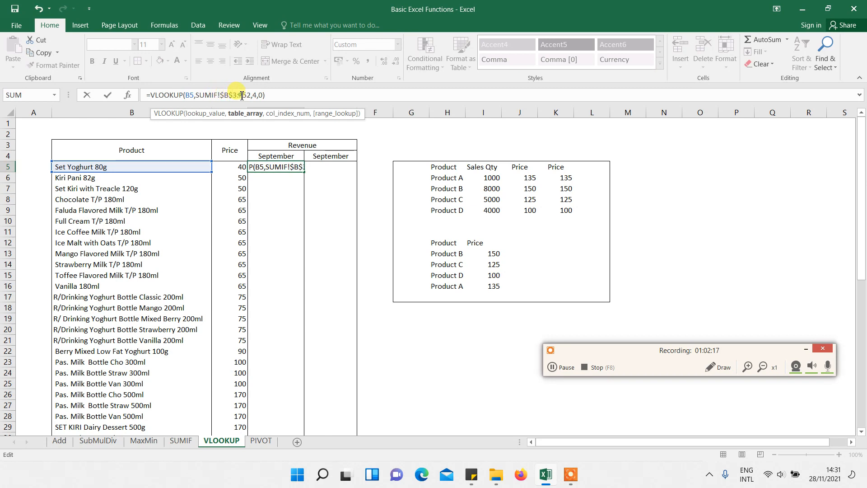
click(242, 95)
text($F$)
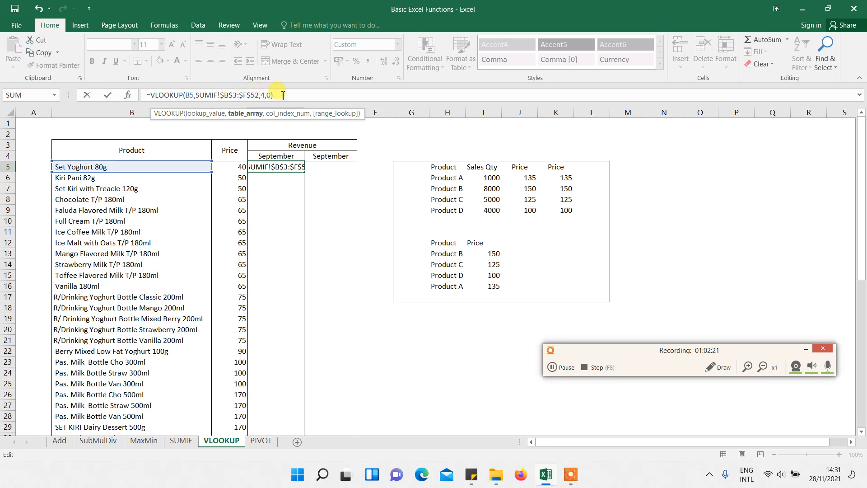
click(282, 95)
key(Return)
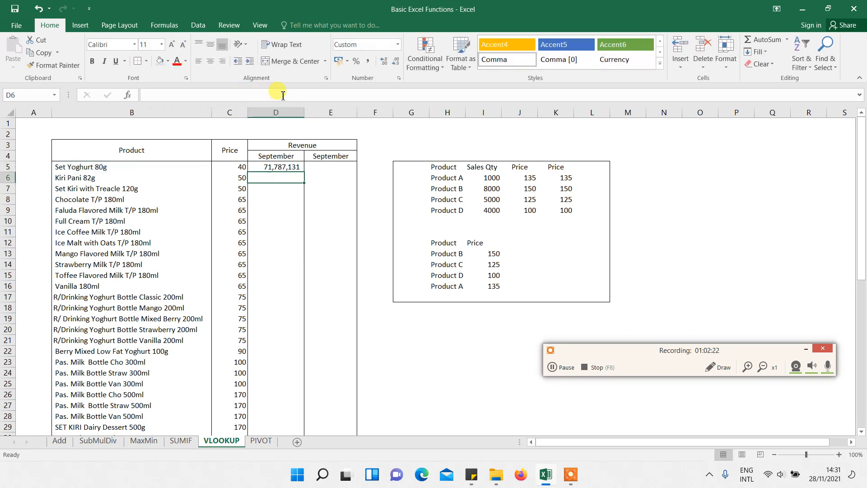
Copy the full VLOOKUP formula text from D5 into E5 with its references unchanged
key(Up)
key(Right)
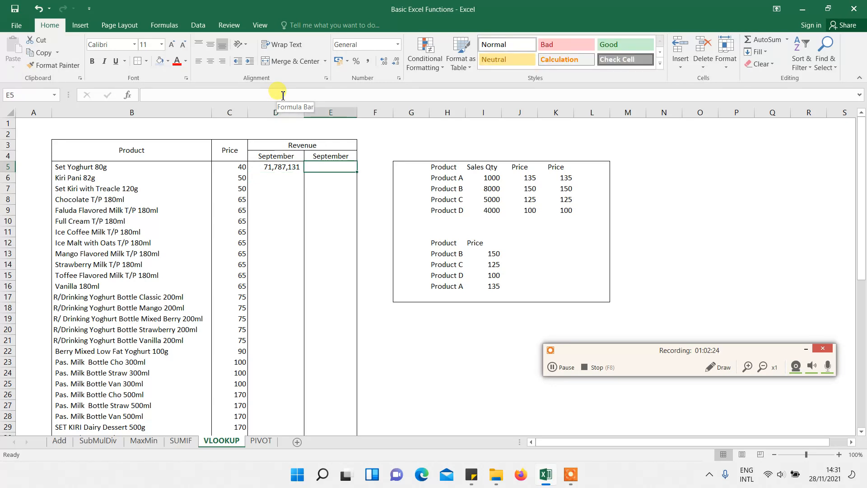
key(Left)
click(282, 96)
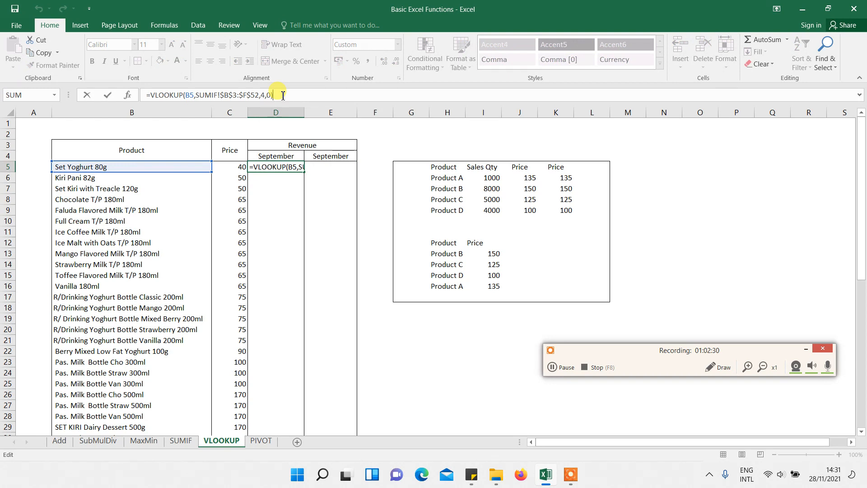
key(Escape)
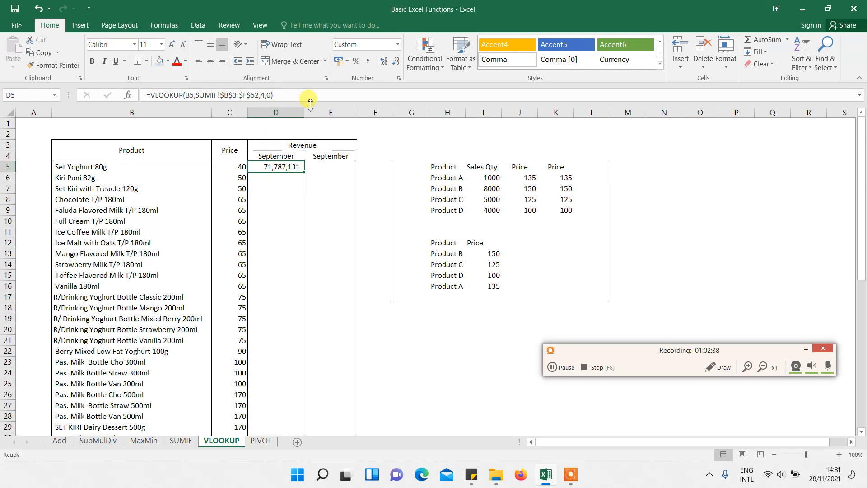
drag(290, 91, 188, 72)
key(ctrl+c)
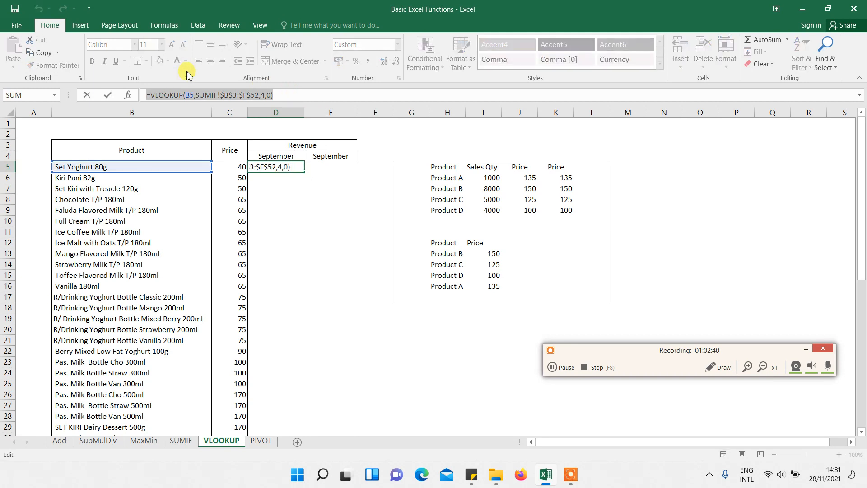
key(Tab)
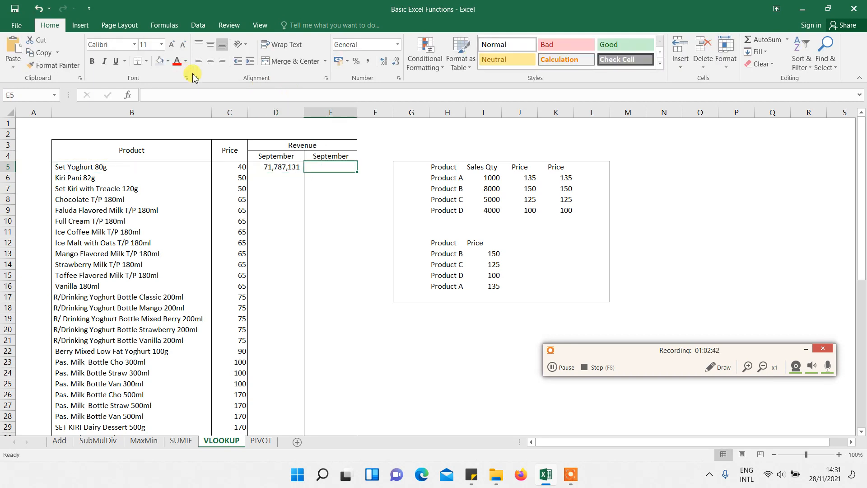
click(204, 98)
key(ctrl+v)
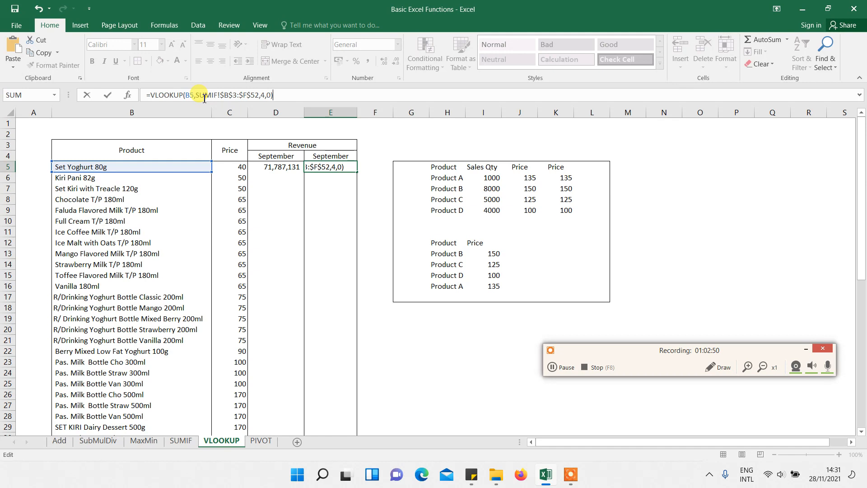
key(Return)
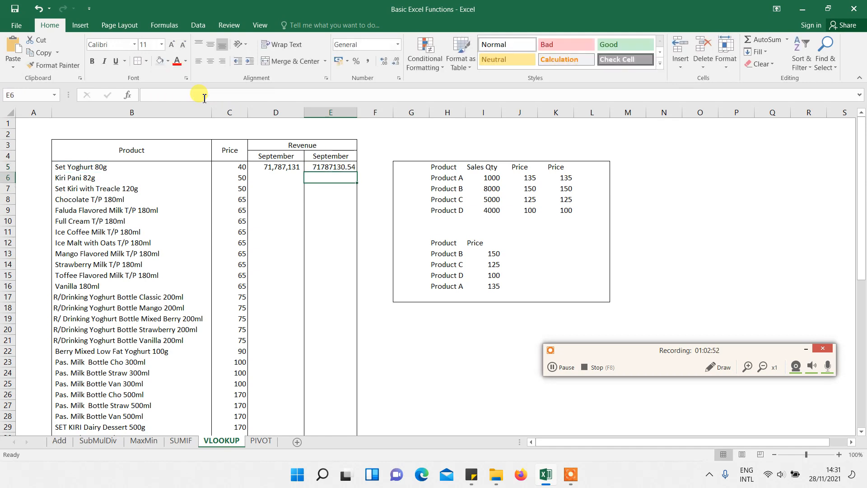
Format the revenue in E5 with the comma style and no decimal places
key(Up)
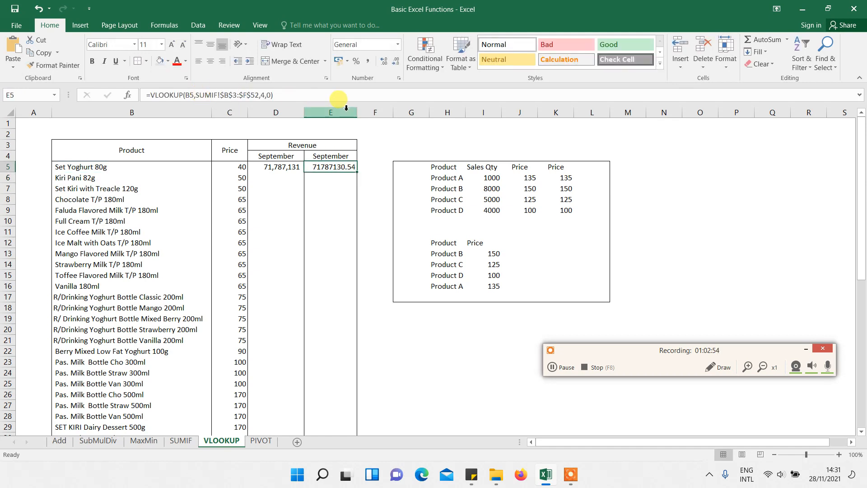
click(369, 64)
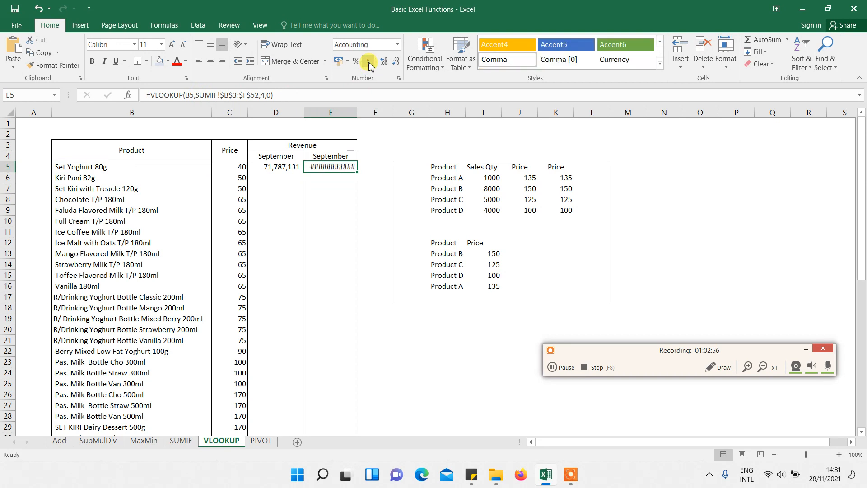
click(396, 64)
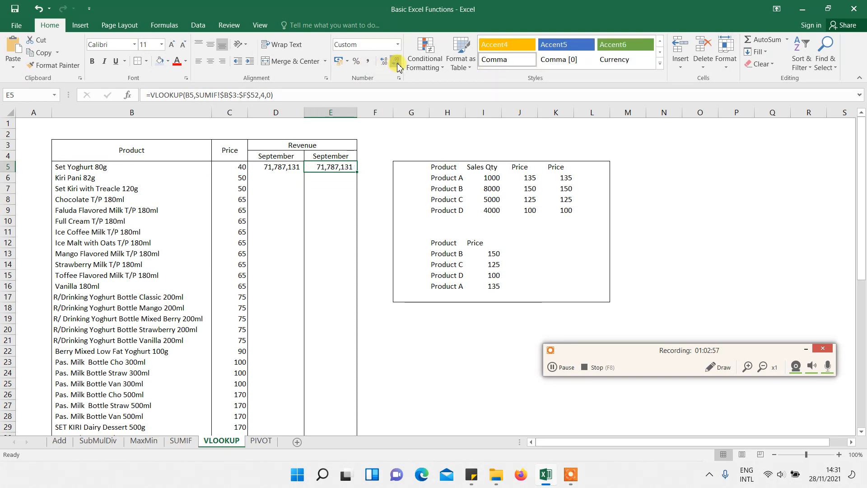
Change the second revenue column heading in E4 to October
click(325, 158)
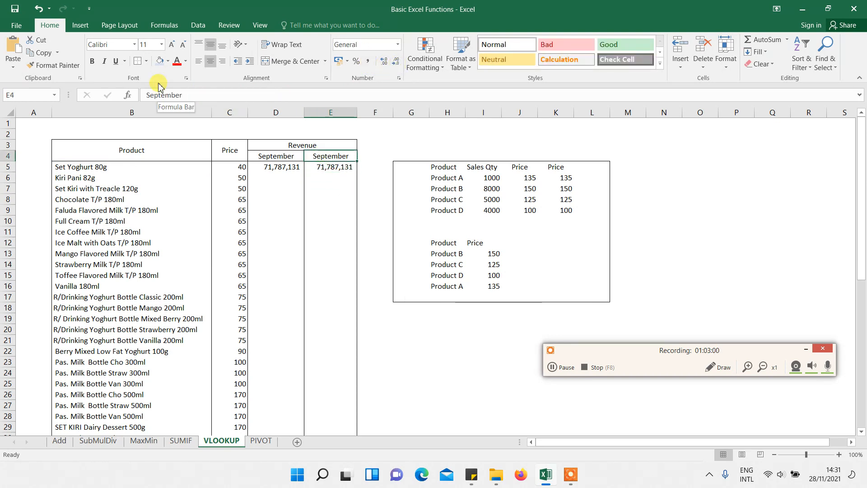
text(October)
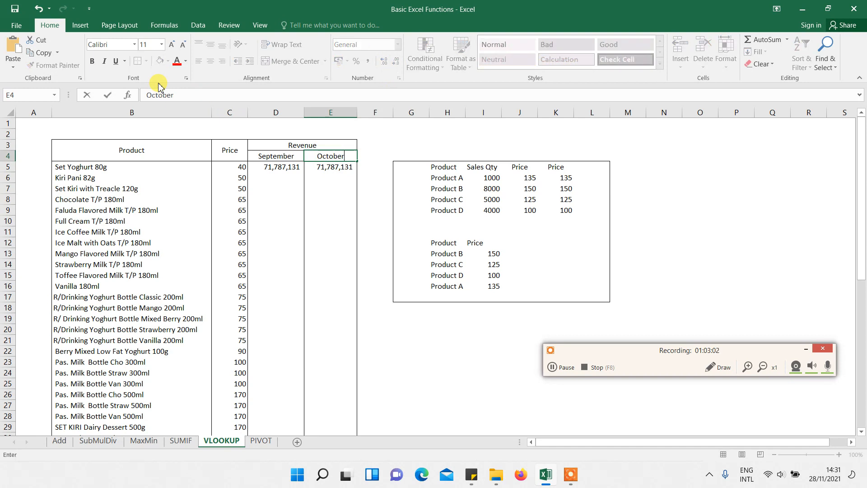
key(Return)
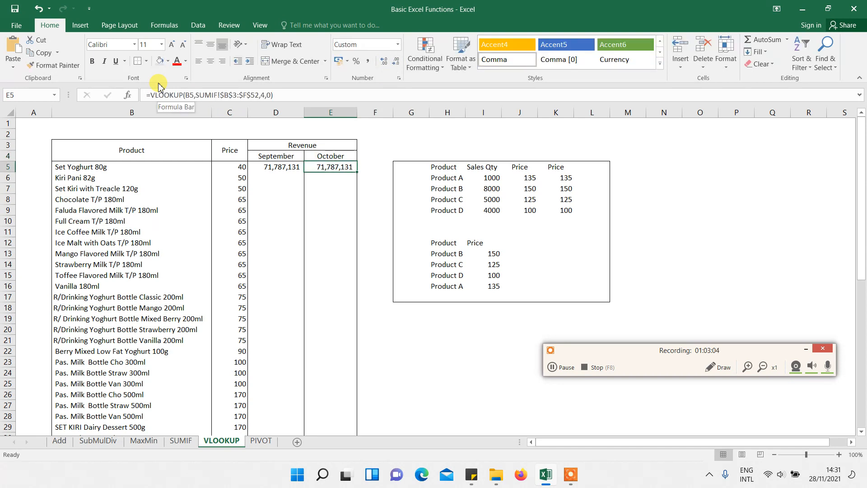
Check the column index in the E5 VLOOKUP against the position of the October column in the SUMIF sheet's table
click(288, 96)
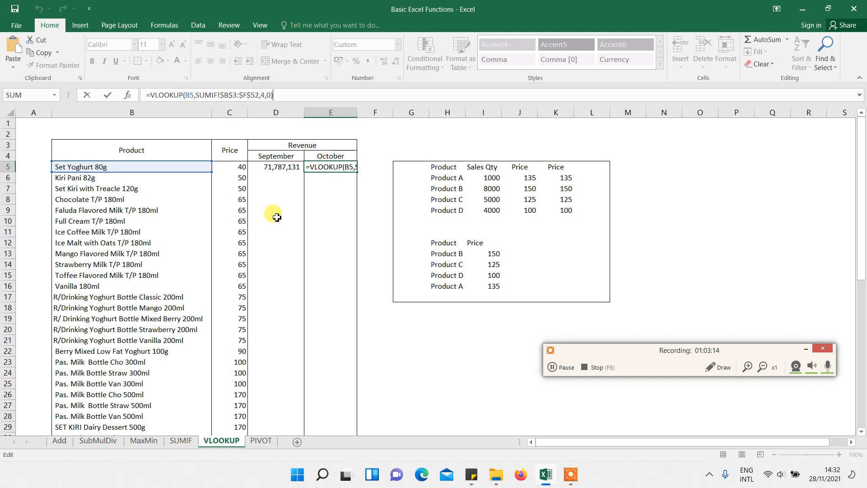
key(ctrl+Return)
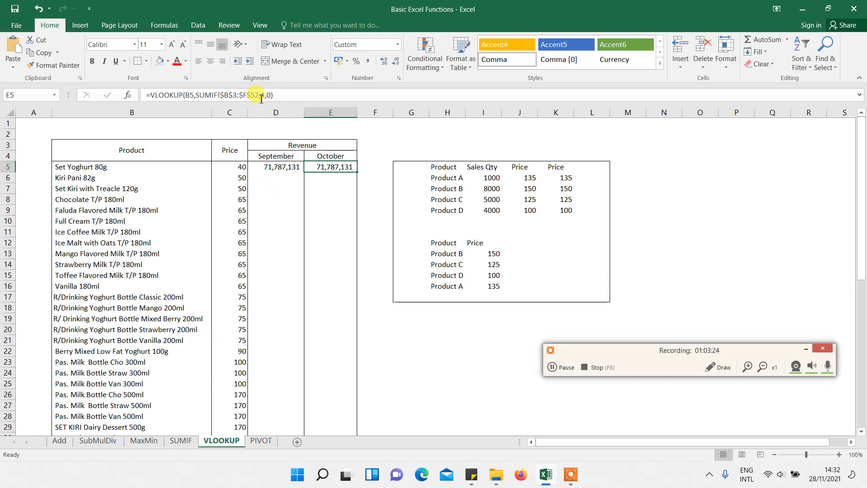
click(182, 442)
click(141, 208)
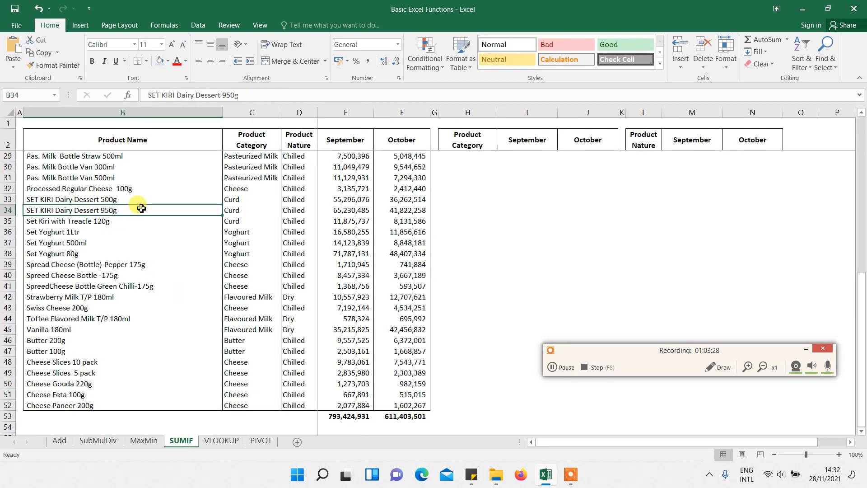
key(Right)
key(Right)
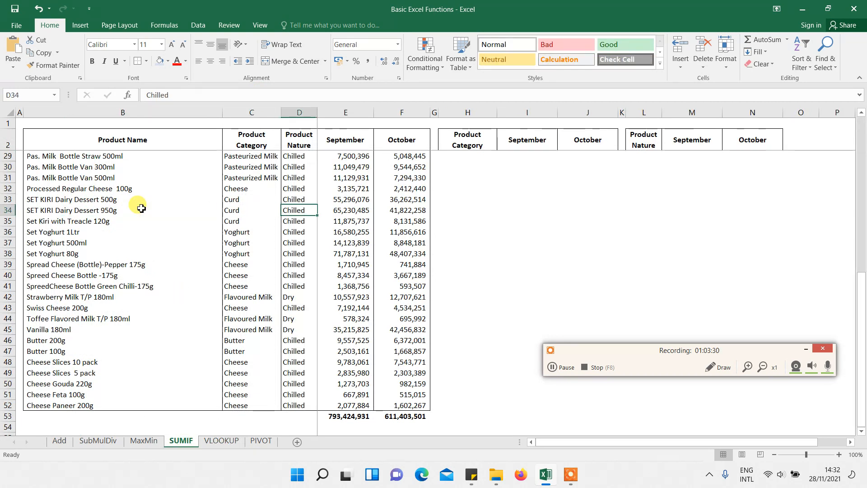
key(Right)
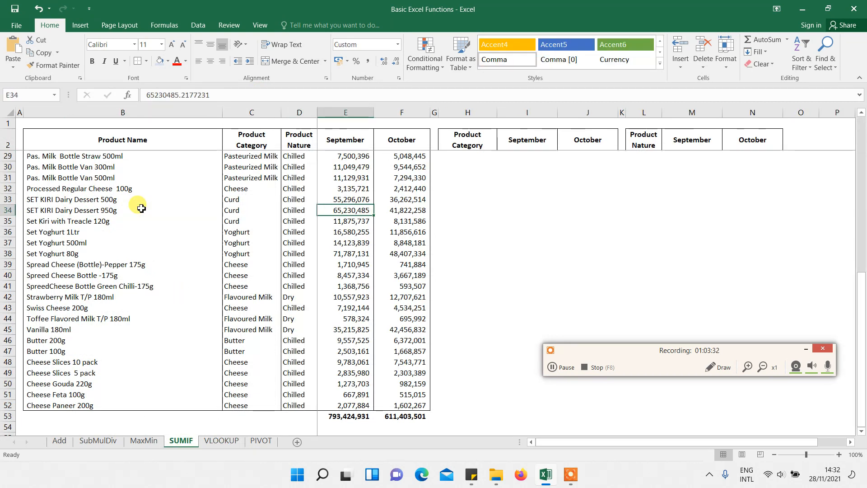
key(Right)
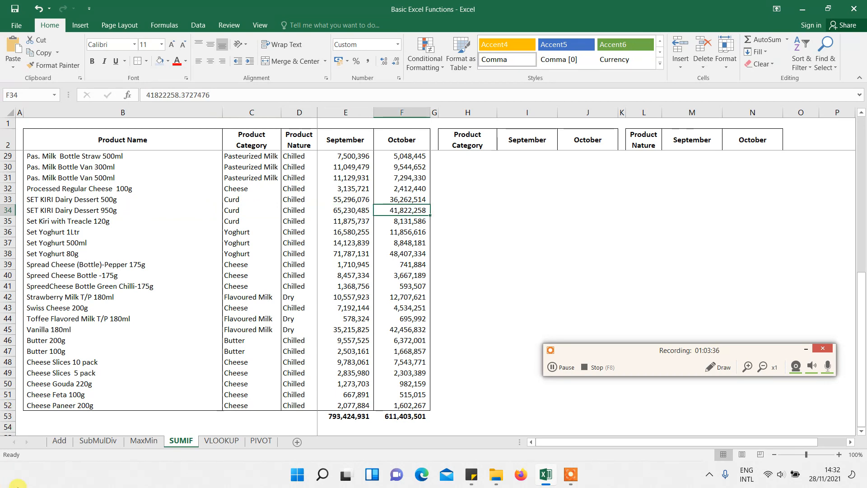
click(219, 440)
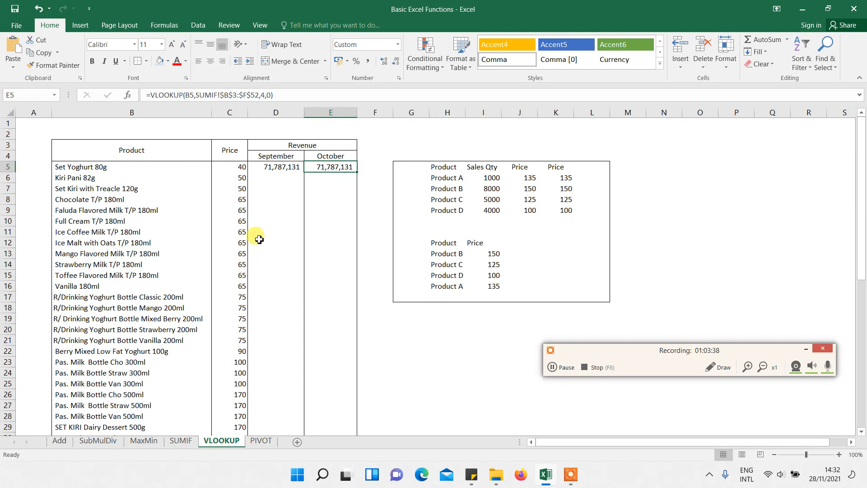
Set the column index of the VLOOKUP formula in E5 to 5 so it returns the October revenue
click(266, 97)
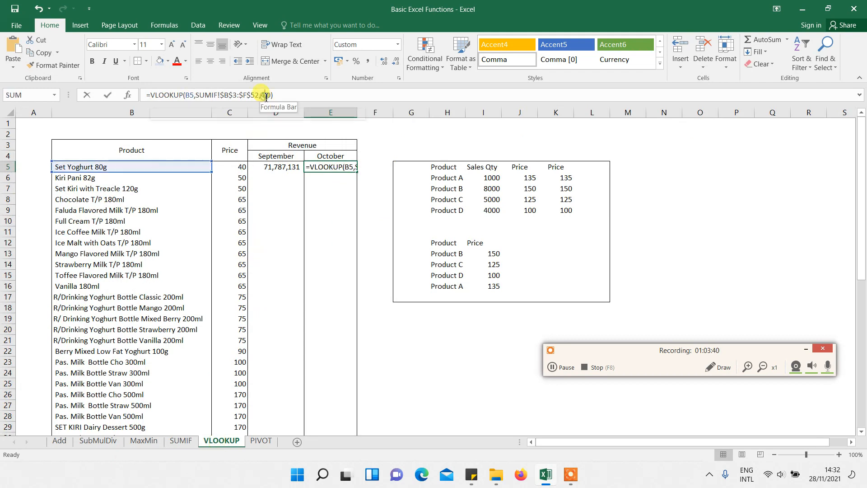
key(BackSpace)
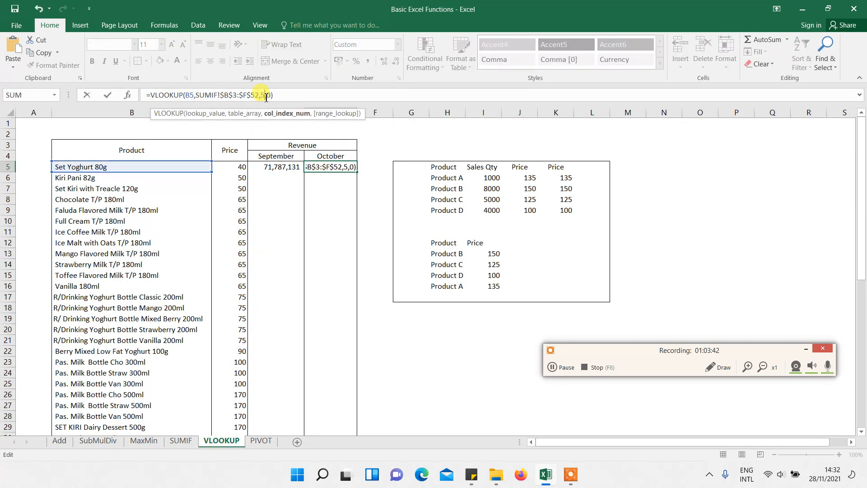
click(288, 97)
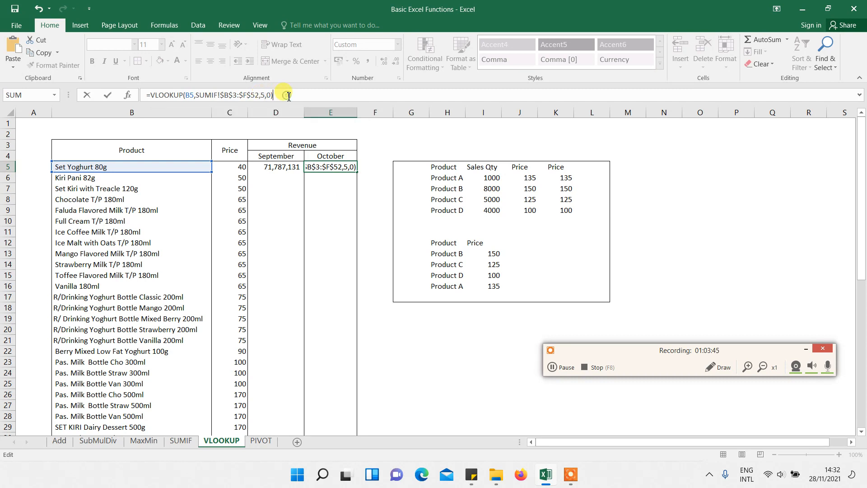
key(ctrl+Return)
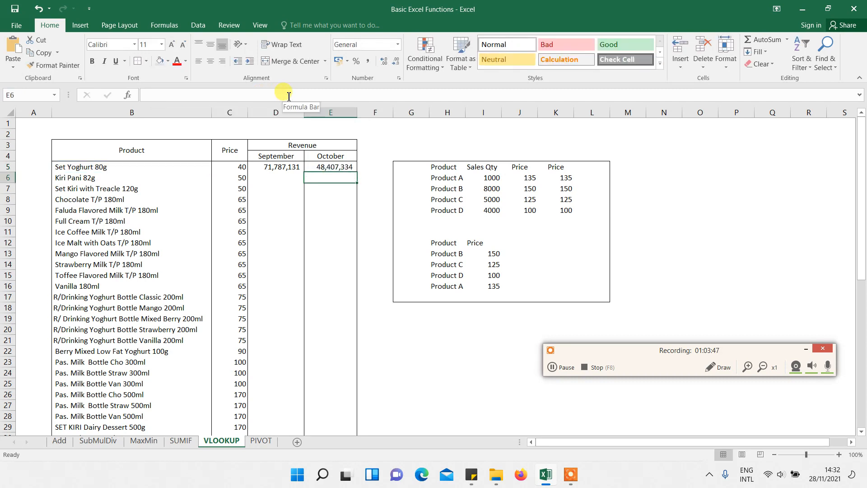
drag(273, 167, 312, 168)
click(312, 167)
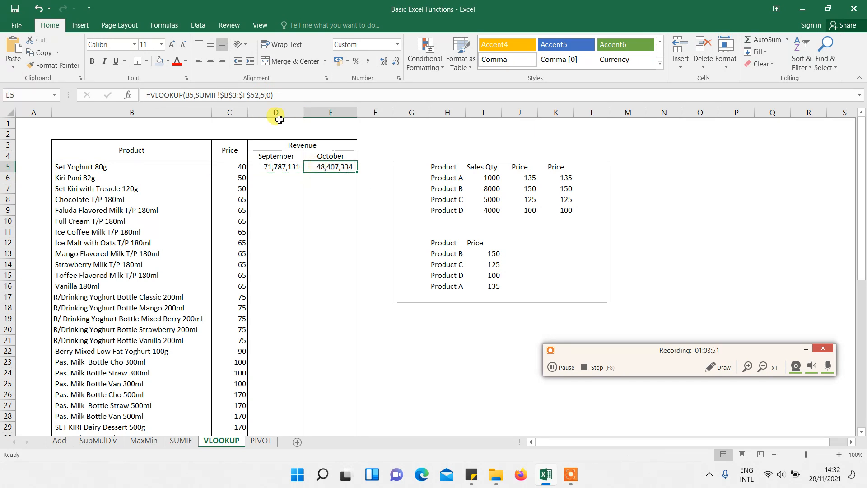
click(291, 97)
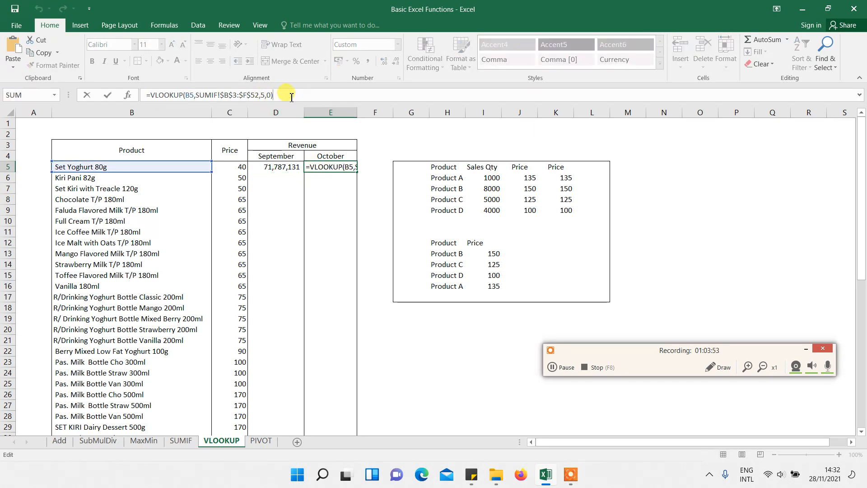
key(Return)
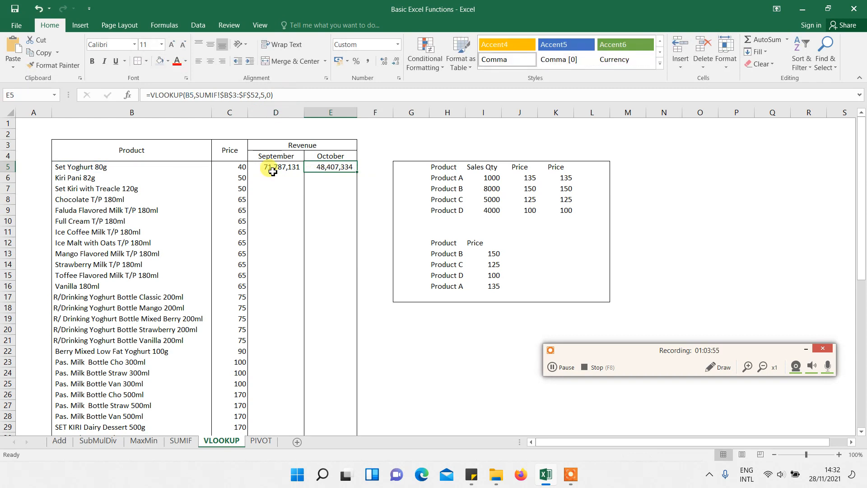
Copy the VLOOKUP formulas in D5:E5 and paste only the formulas into D6:E54 for all remaining products
click(299, 169)
drag(298, 169, 316, 429)
key(ctrl+c)
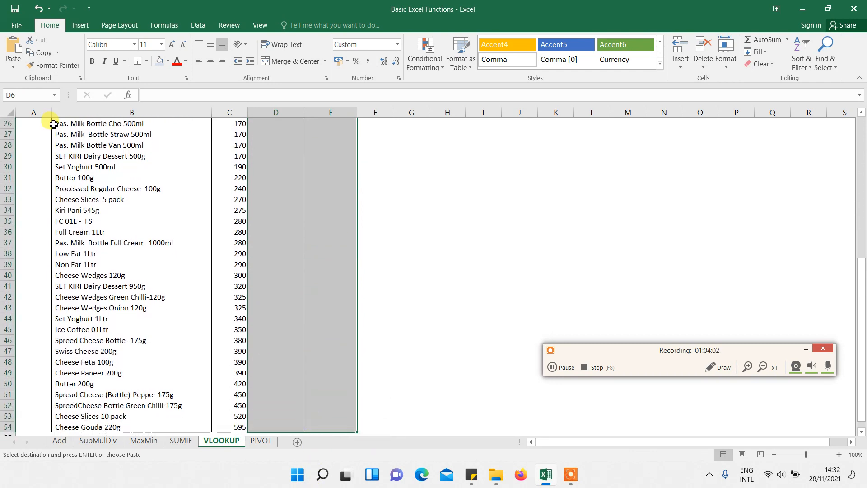
click(12, 68)
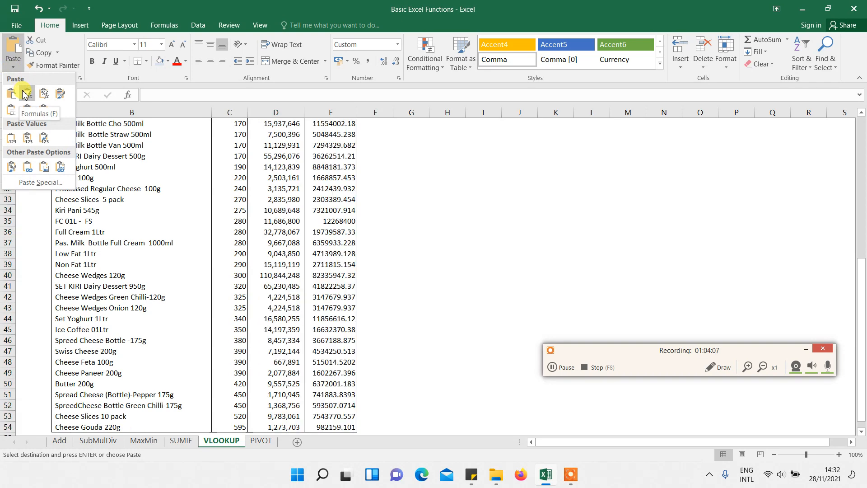
click(25, 94)
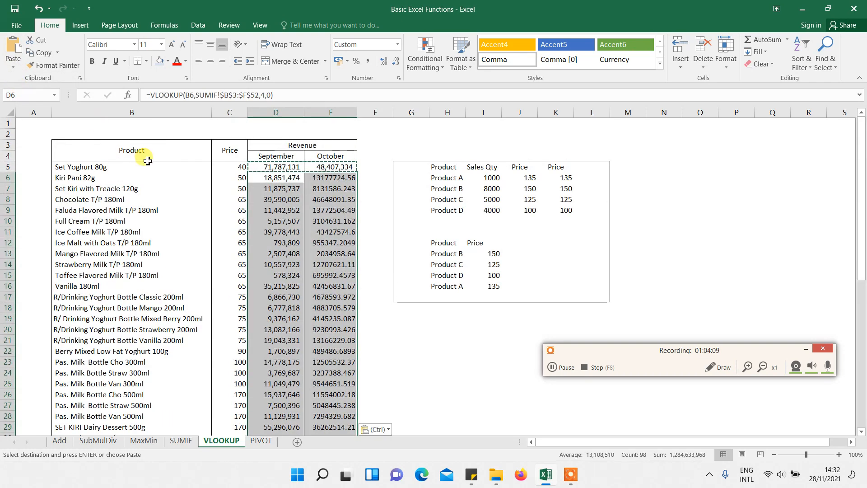
Format the revenues in D6:E54 with the comma style and no decimal places
click(367, 61)
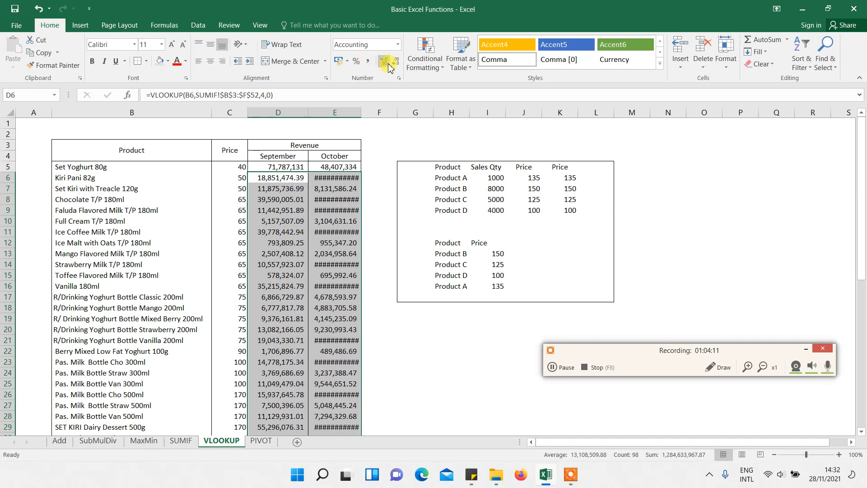
click(396, 62)
click(396, 61)
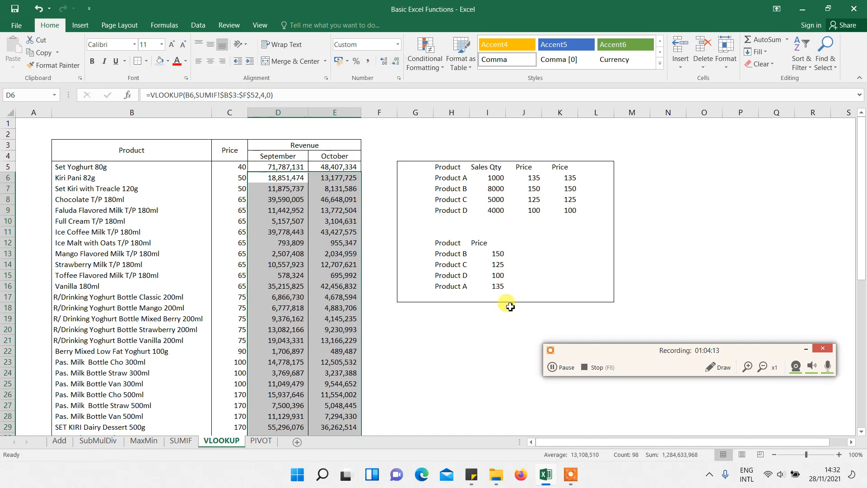
click(656, 285)
Total the September revenues in D55 with =SUM(D5:D54) and extend the total to October in E55
drag(861, 228, 859, 467)
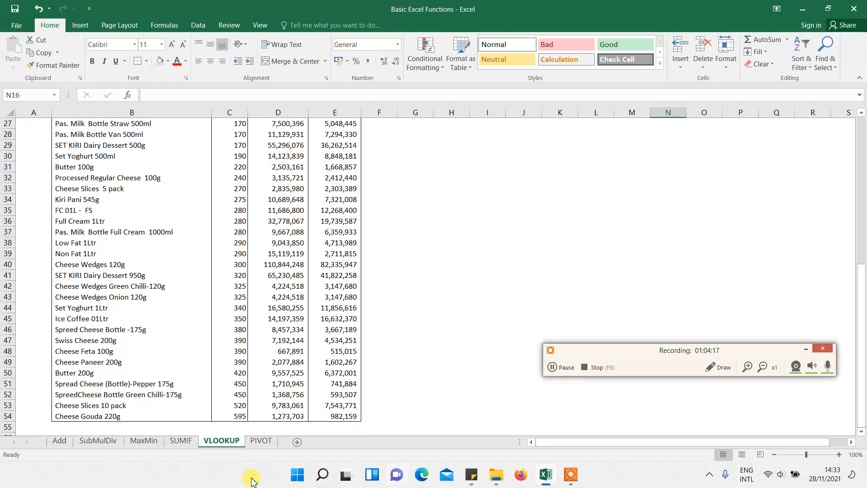
click(264, 427)
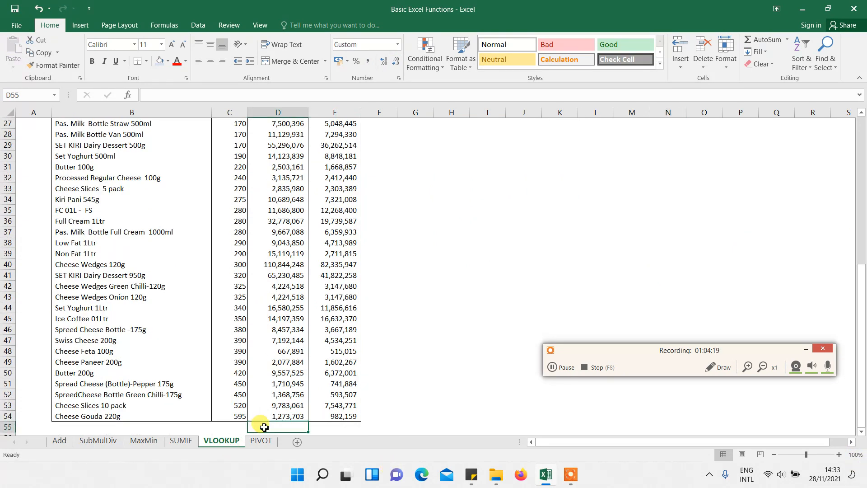
key(alt+equal)
key(Return)
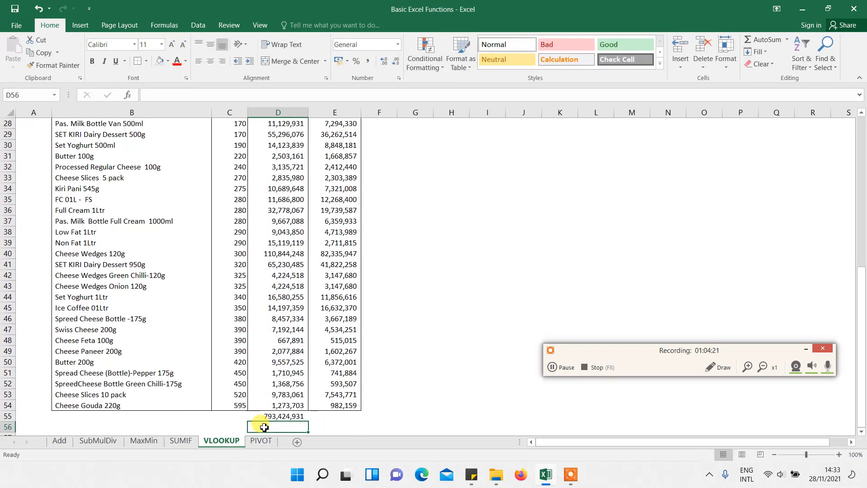
click(264, 416)
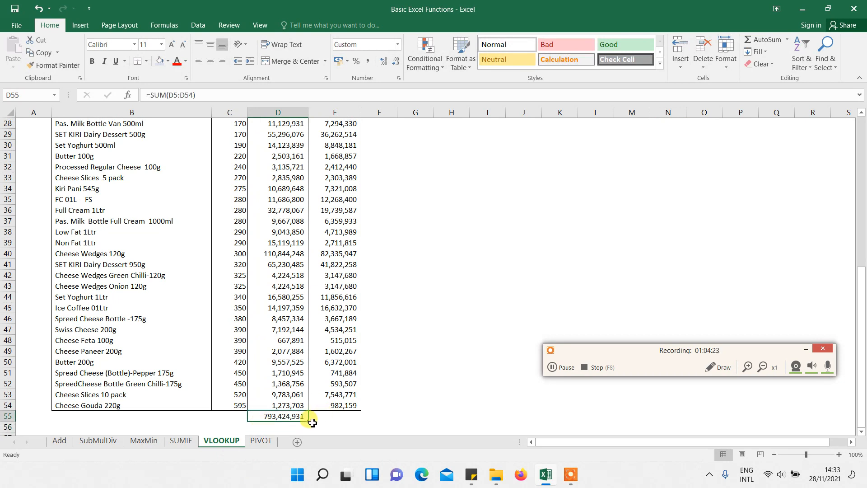
drag(307, 421, 336, 423)
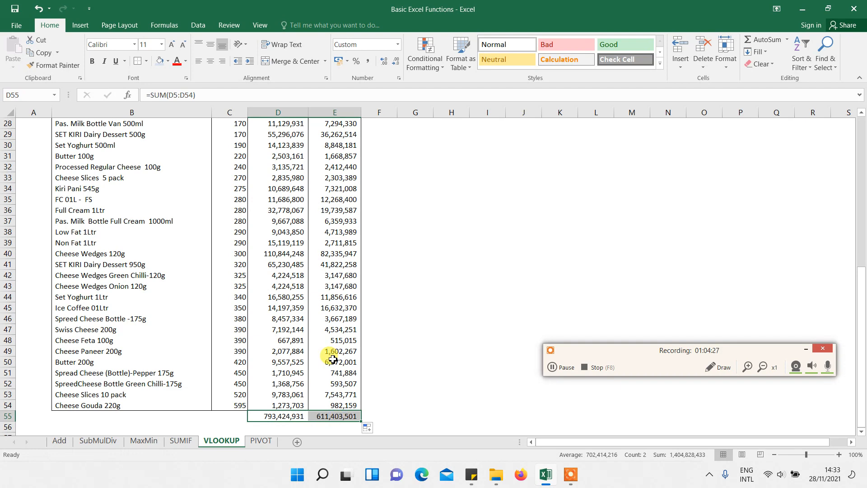
Compare the September and October totals with those beneath the SUMIF sheet's product table, and return to the VLOOKUP sheet
click(335, 361)
click(185, 441)
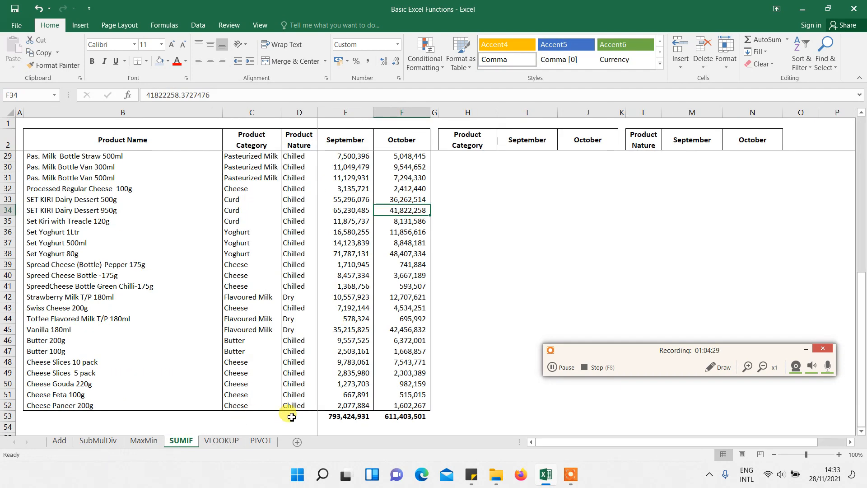
click(355, 417)
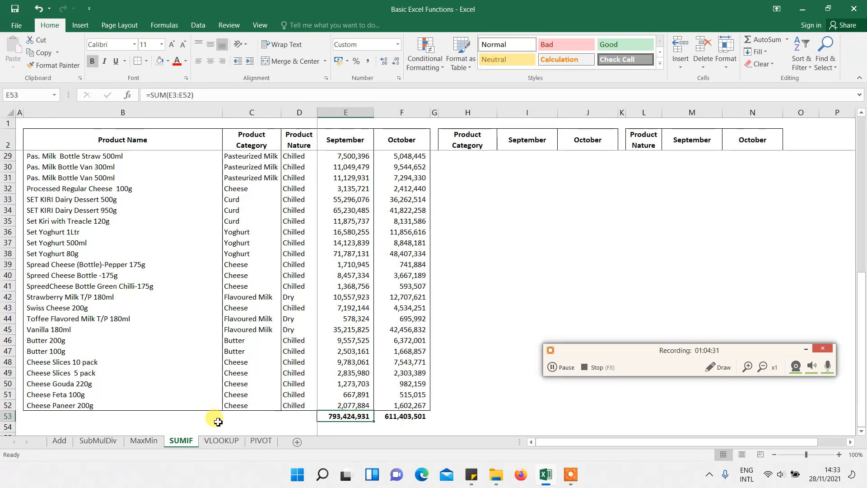
click(220, 441)
click(325, 285)
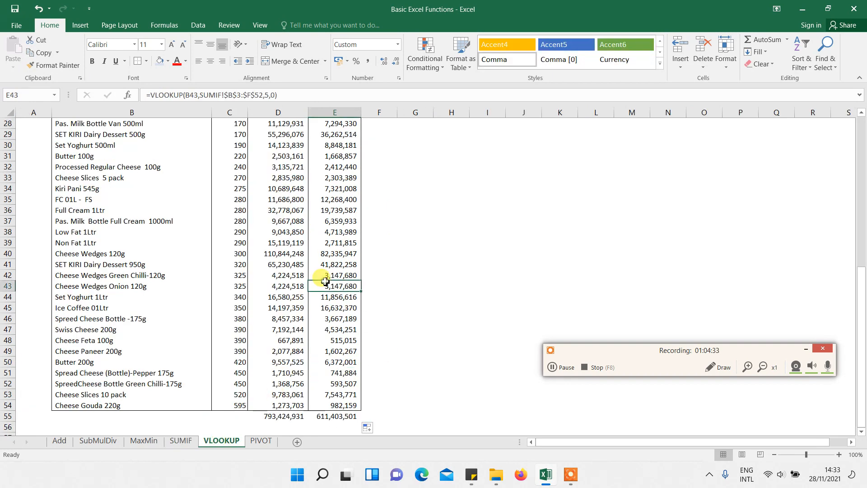
Review the completed September and October lookup columns from the start of the VLOOKUP sheet's product table
drag(860, 294, 861, 90)
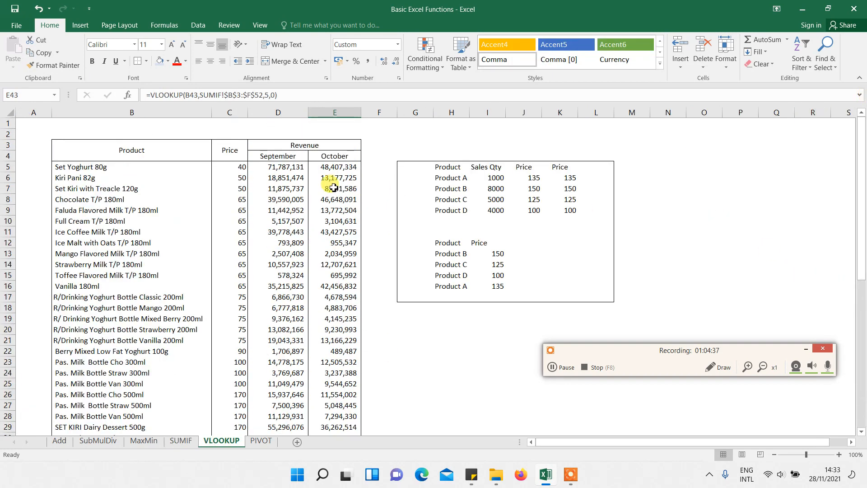
click(307, 180)
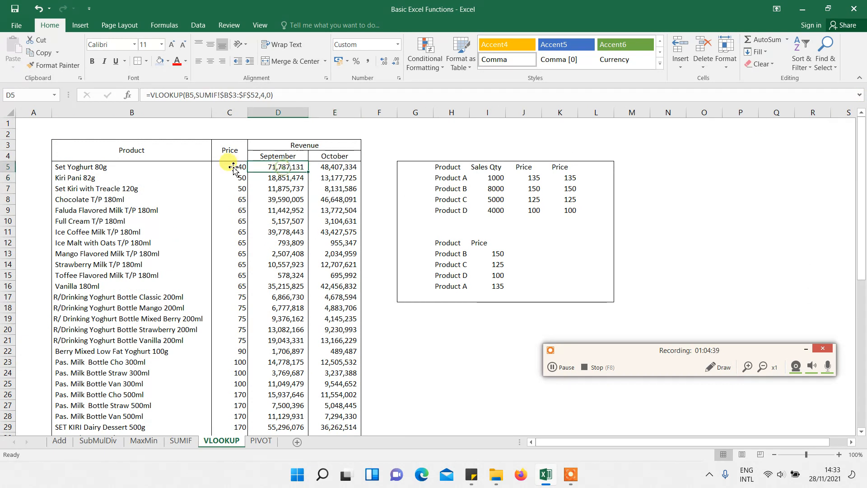
click(172, 155)
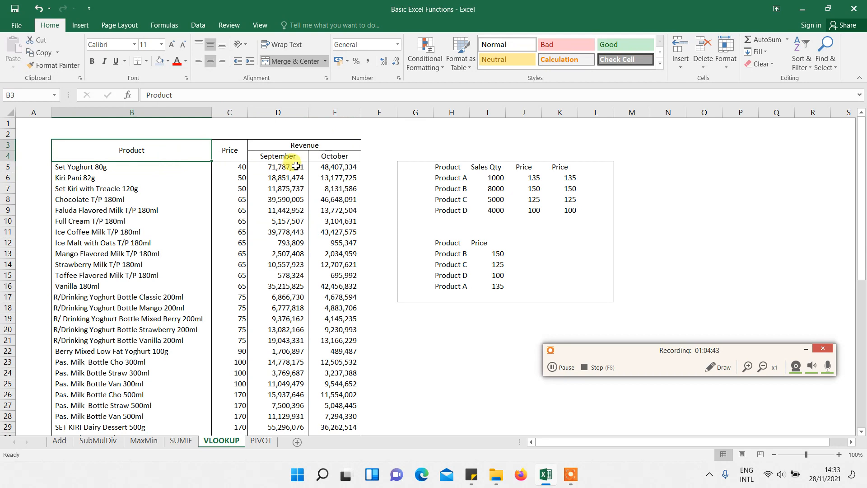
click(299, 232)
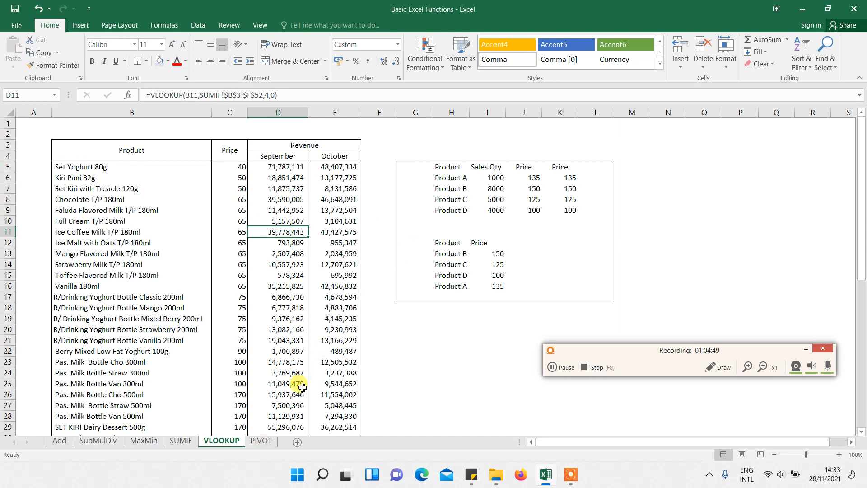
click(379, 202)
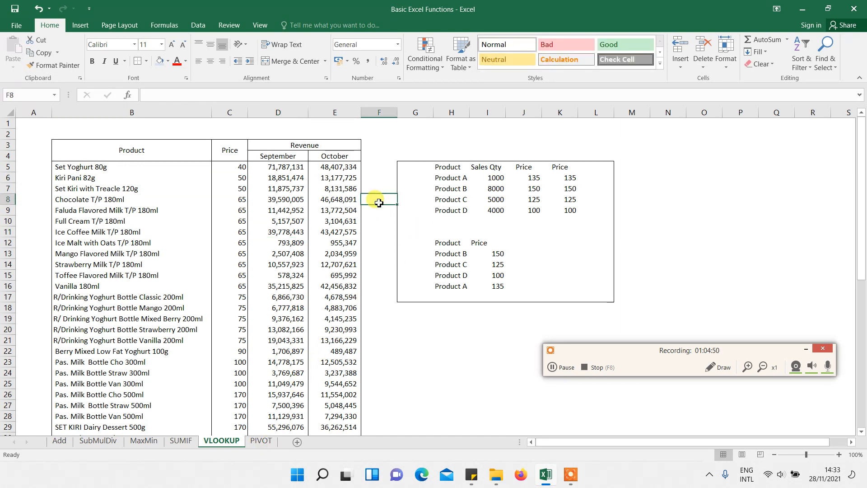
key(Up)
key(Up)
key(Up)
key(Up)
key(Up)
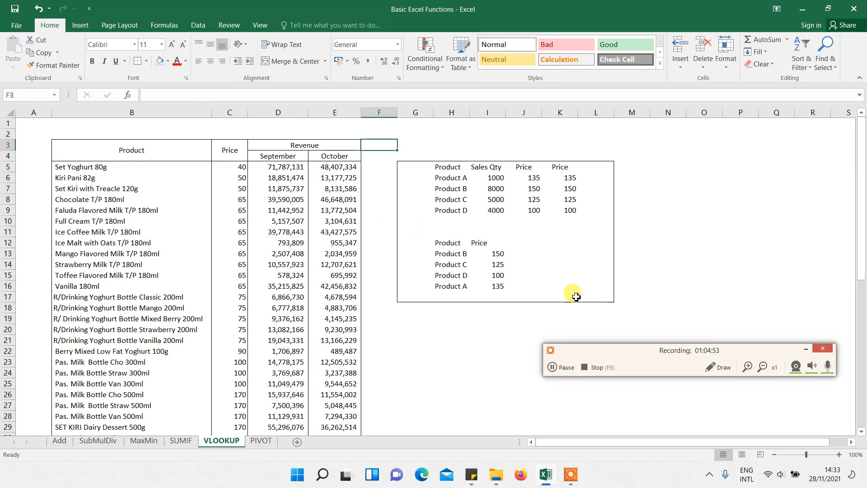
click(553, 367)
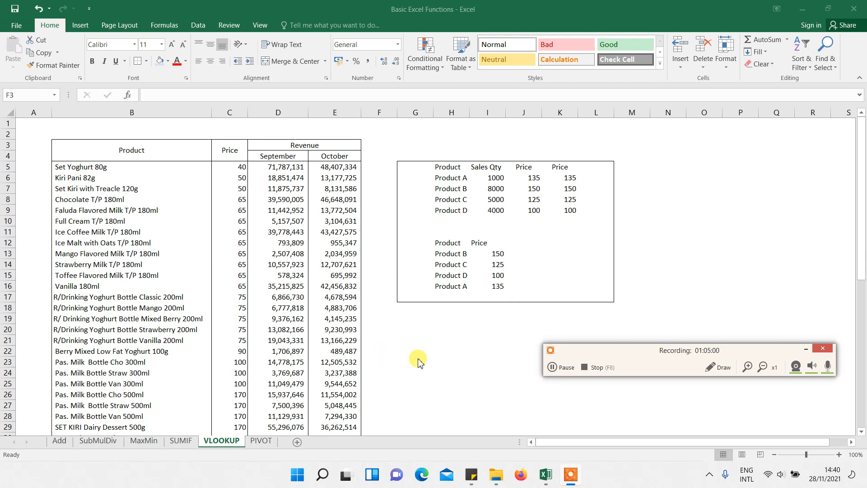
Open the PIVOT sheet and check the remaining topics at the end of the sticky note's function list
click(264, 441)
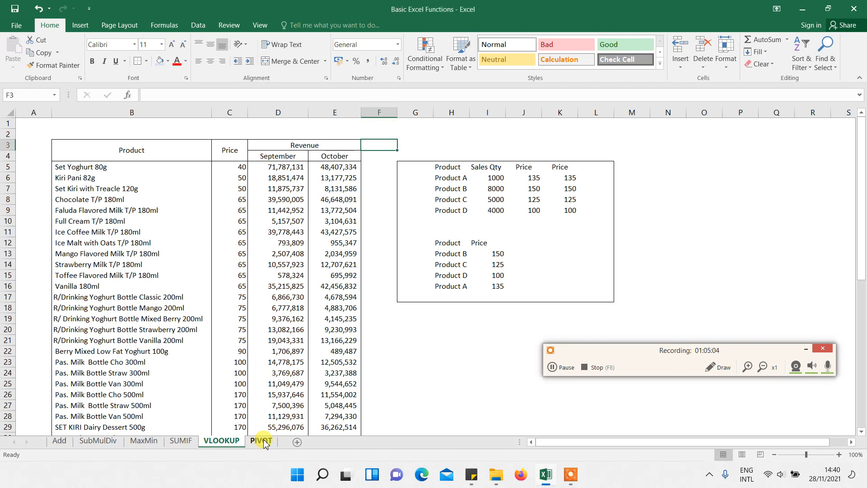
click(264, 440)
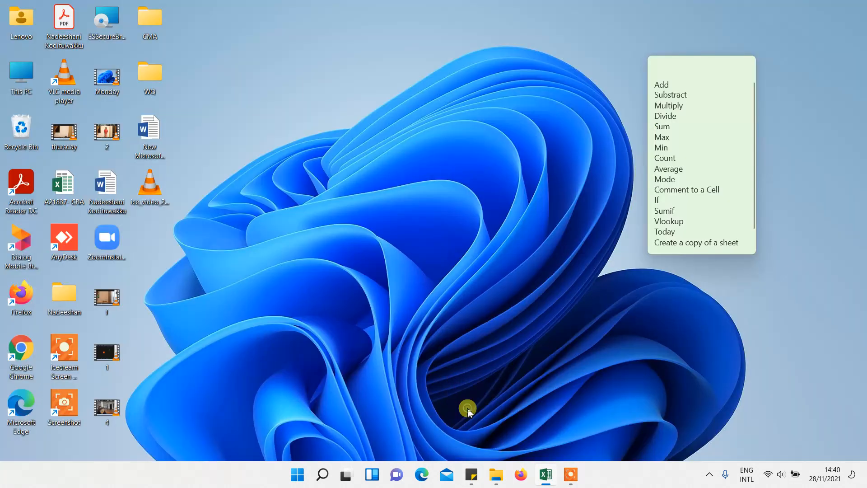
click(470, 412)
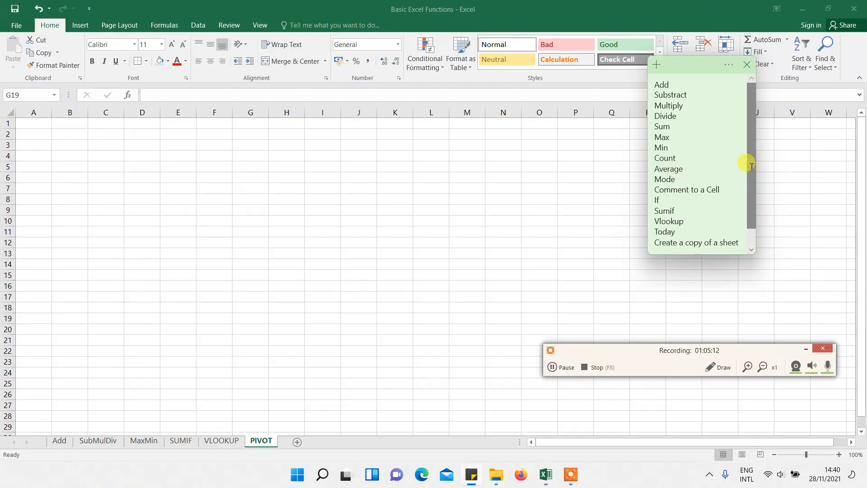
drag(751, 165, 747, 210)
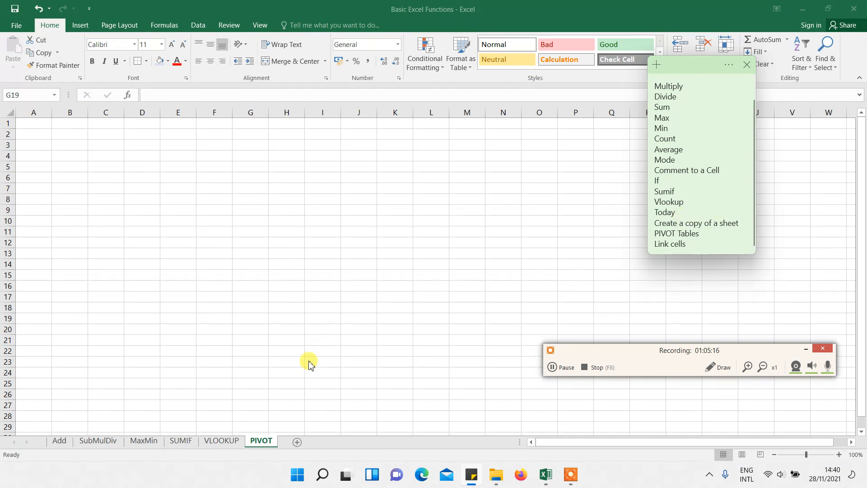
Go back to the SUMIF sheet and examine the product table alongside its category and nature summaries
click(228, 441)
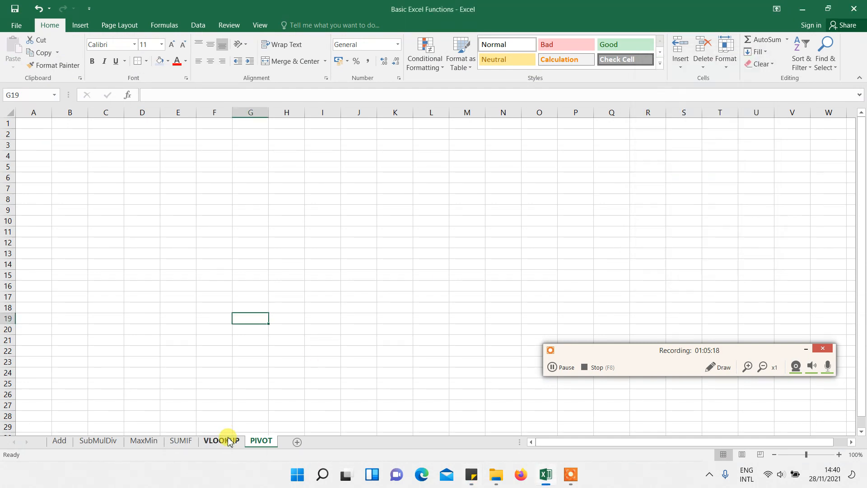
click(181, 441)
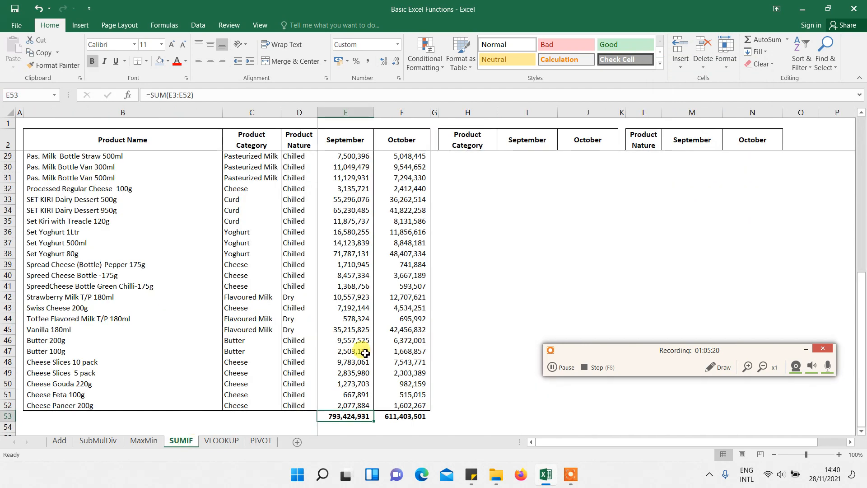
click(340, 384)
click(289, 329)
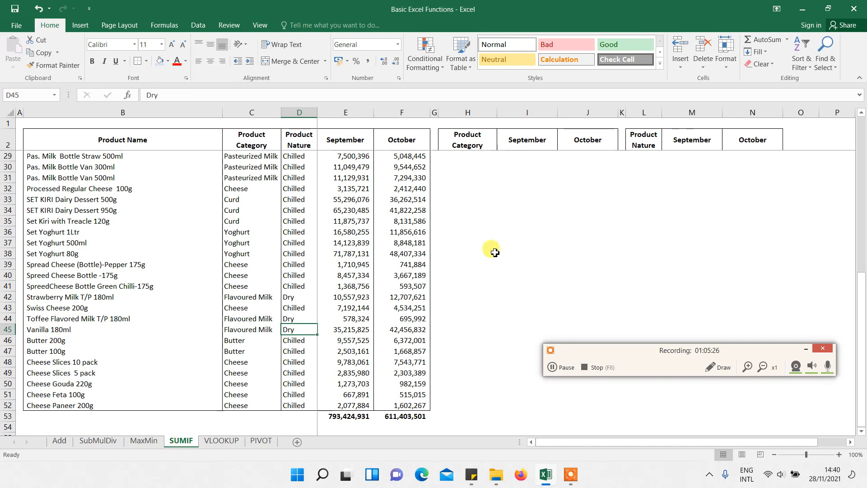
drag(861, 283, 858, 13)
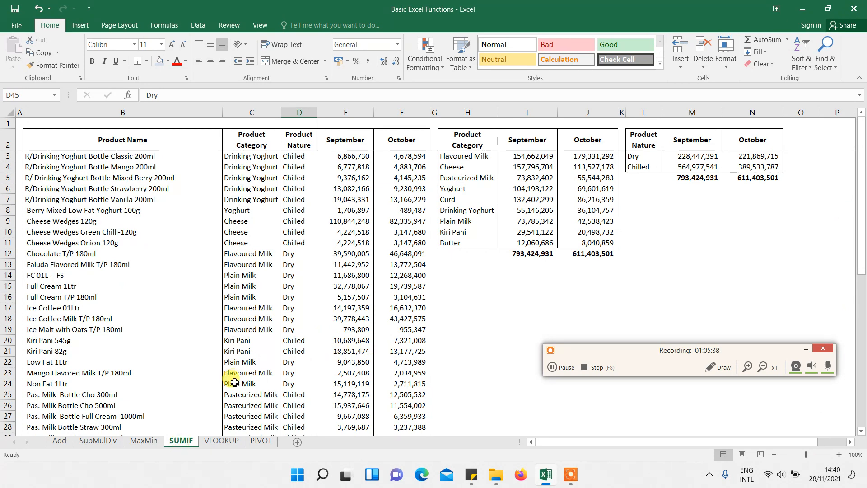
Create a copy of the SUMIF sheet in the same workbook, placed before the VLOOKUP sheet
right_click(179, 443)
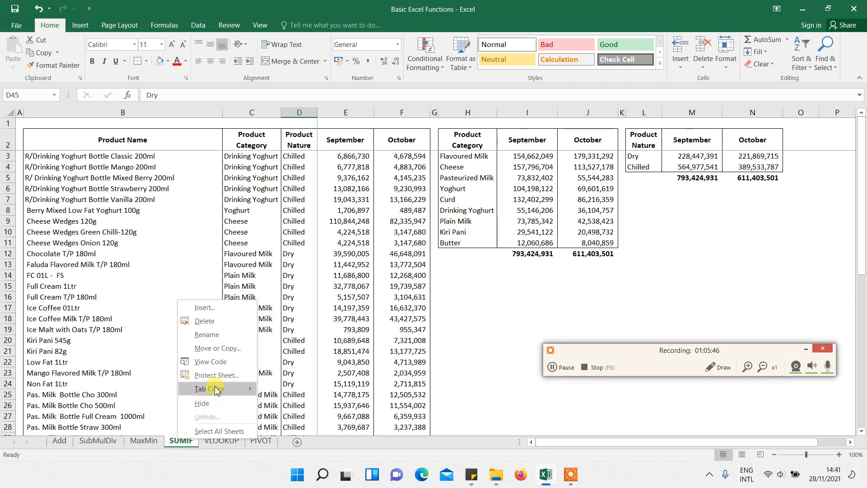
click(229, 354)
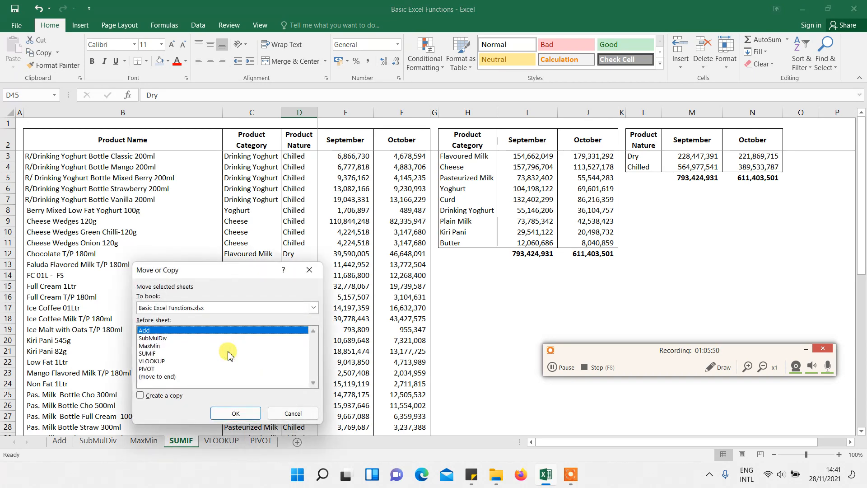
click(140, 396)
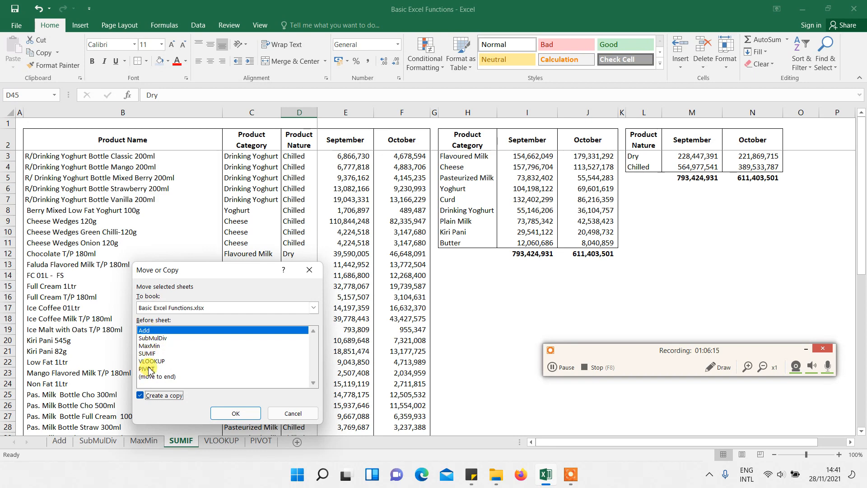
click(154, 362)
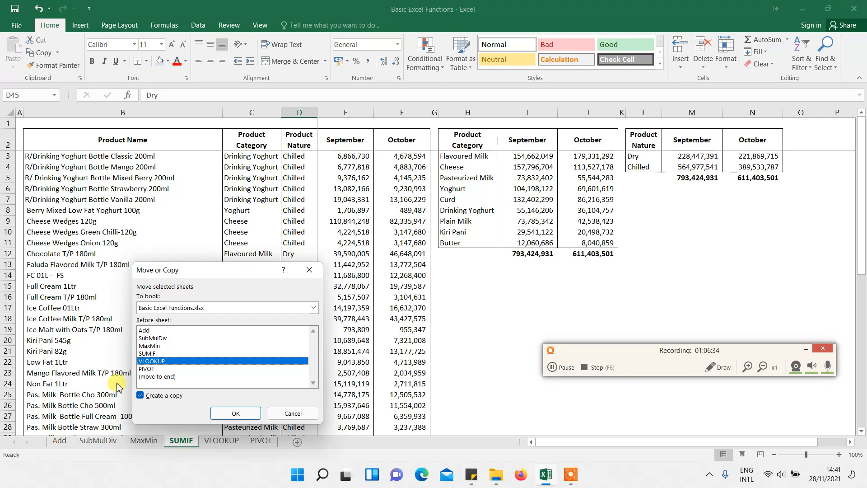
click(160, 332)
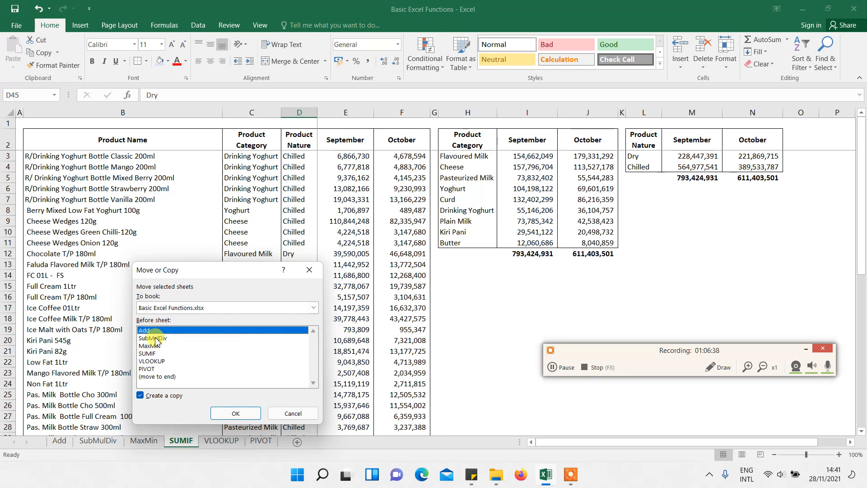
click(155, 339)
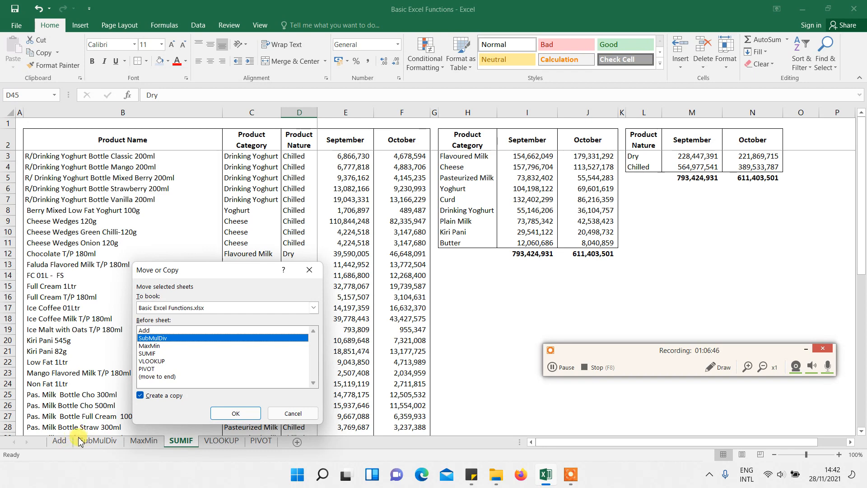
click(153, 362)
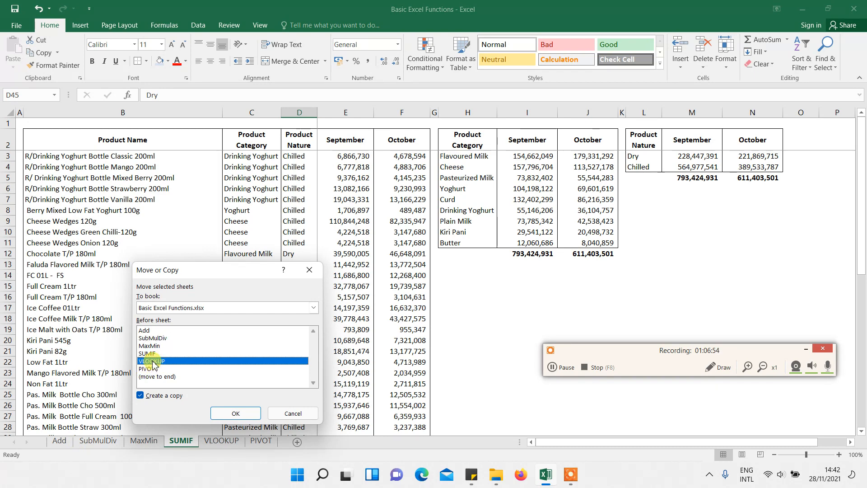
click(230, 413)
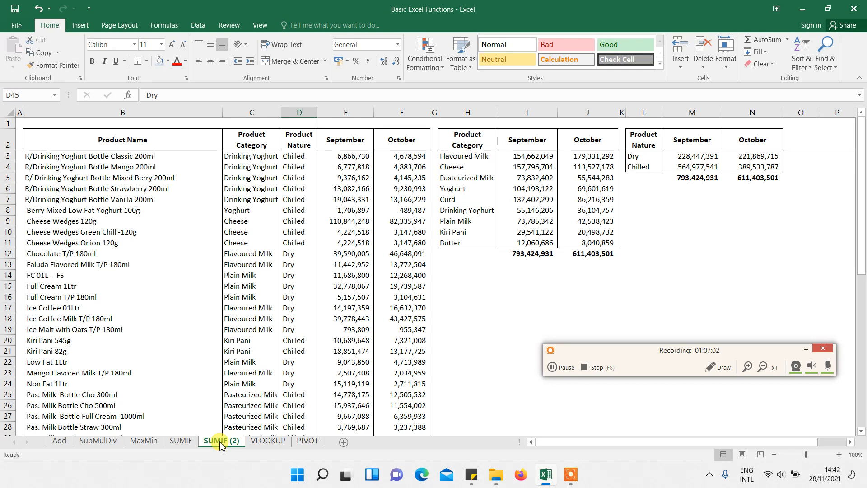
Rename the copied SUMIF sheet as "Suppoting for PIVOT"
right_click(221, 444)
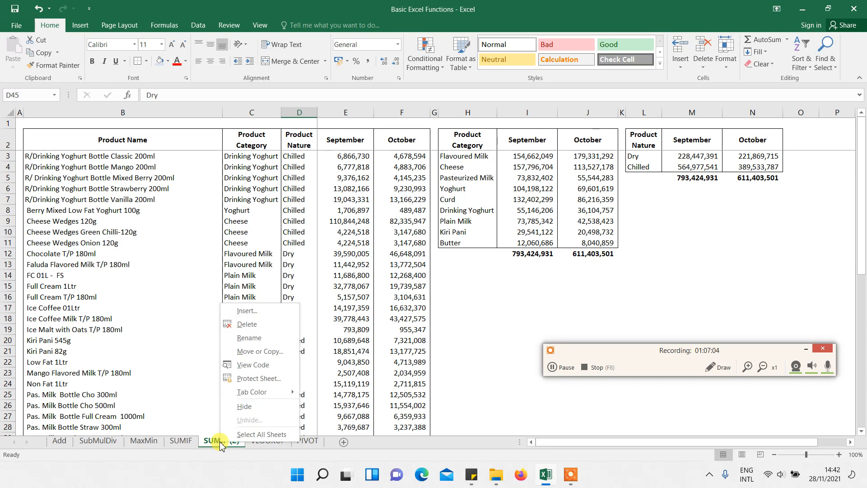
click(249, 338)
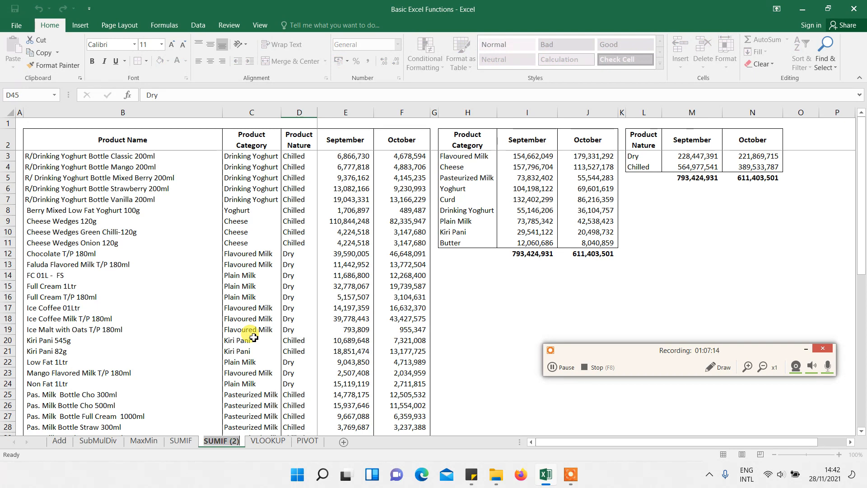
text(S)
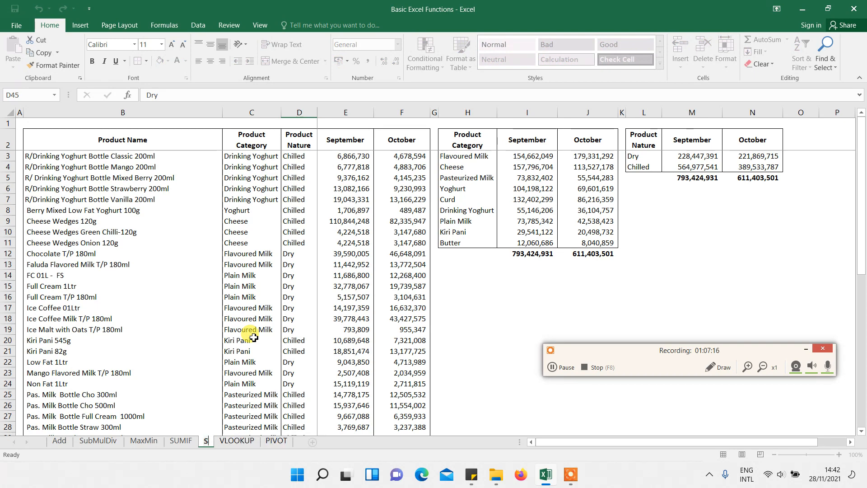
text(uppo)
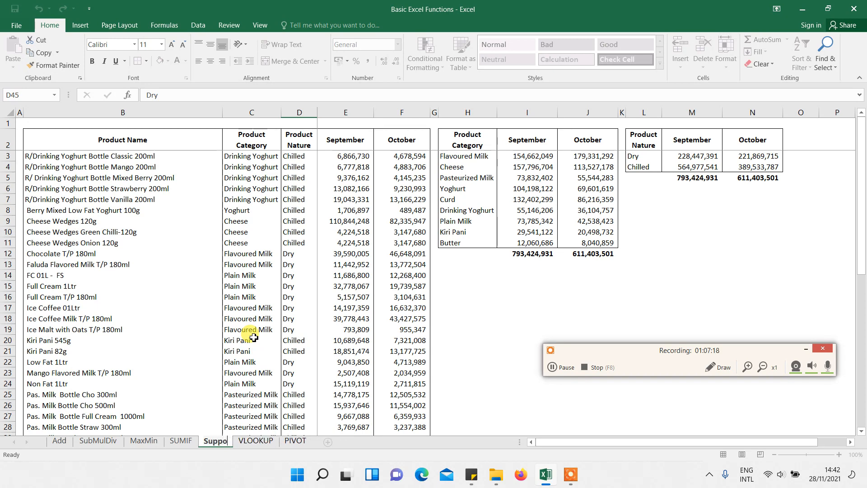
text(t)
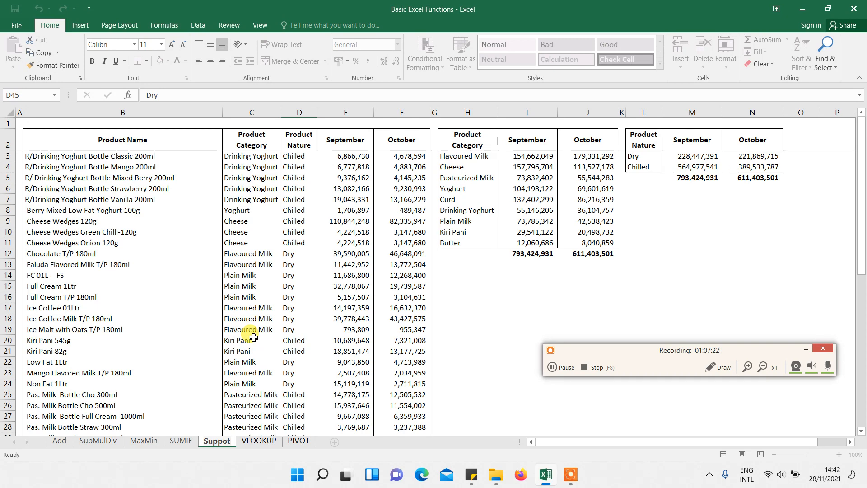
text(ing for)
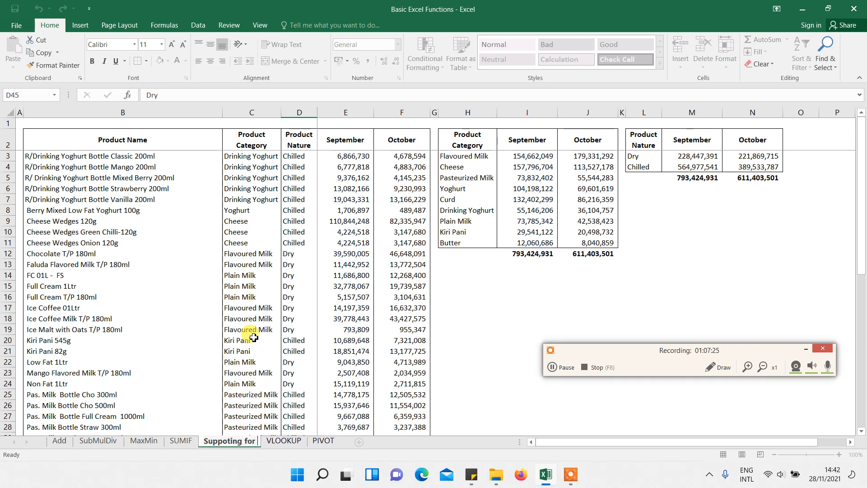
key(Return)
text(Pl)
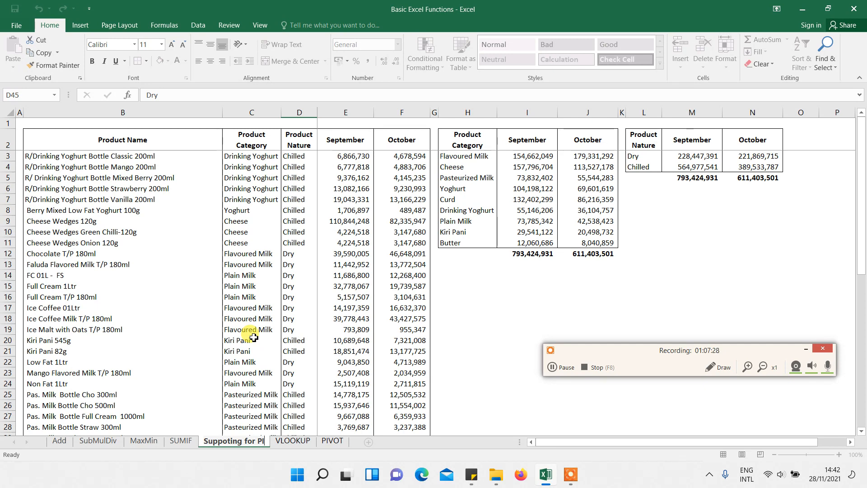
text(VOT)
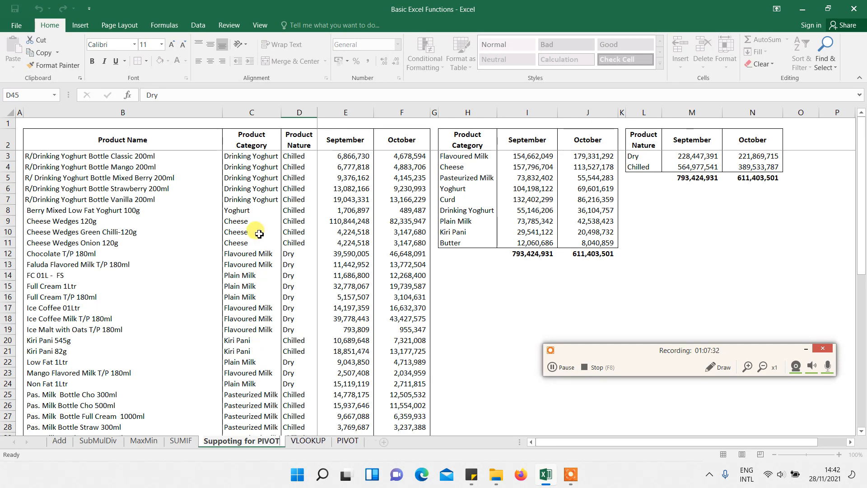
click(252, 232)
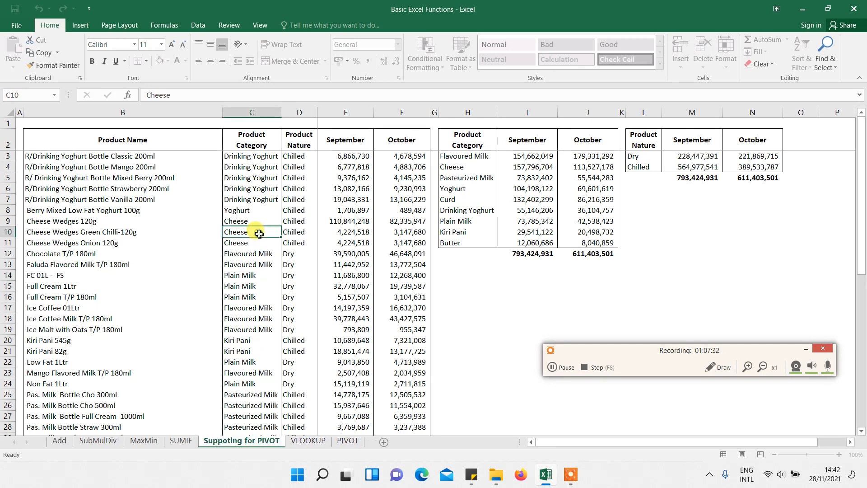
Set the tab color of the "Suppoting for PIVOT" sheet to green
right_click(237, 441)
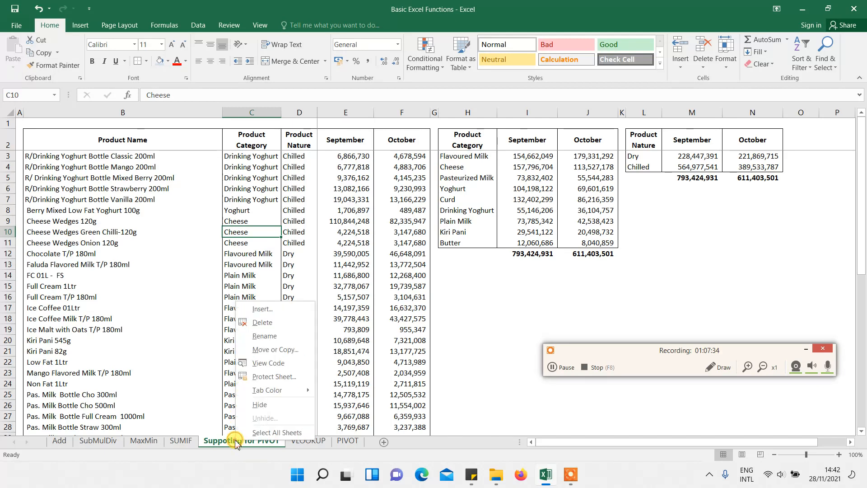
mouse_move(282, 390)
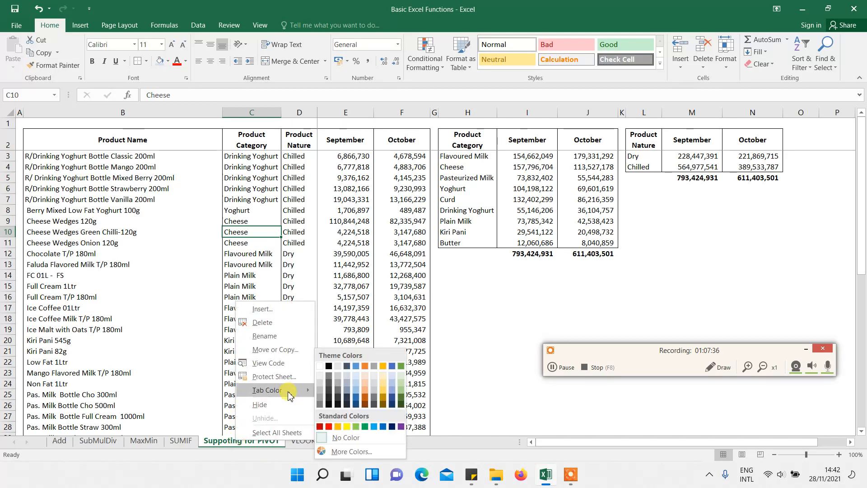
click(374, 426)
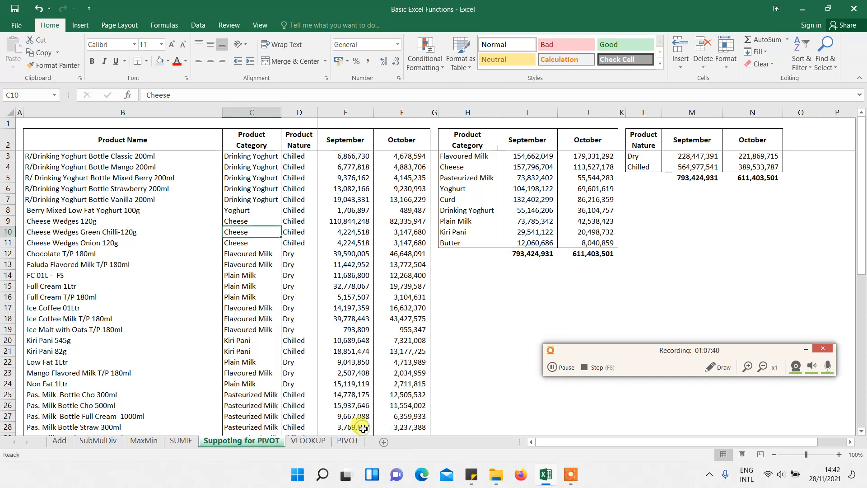
Compare the SUMIF sheet with its green-tabbed copy, and select cell B4 on the blank PIVOT sheet
click(181, 441)
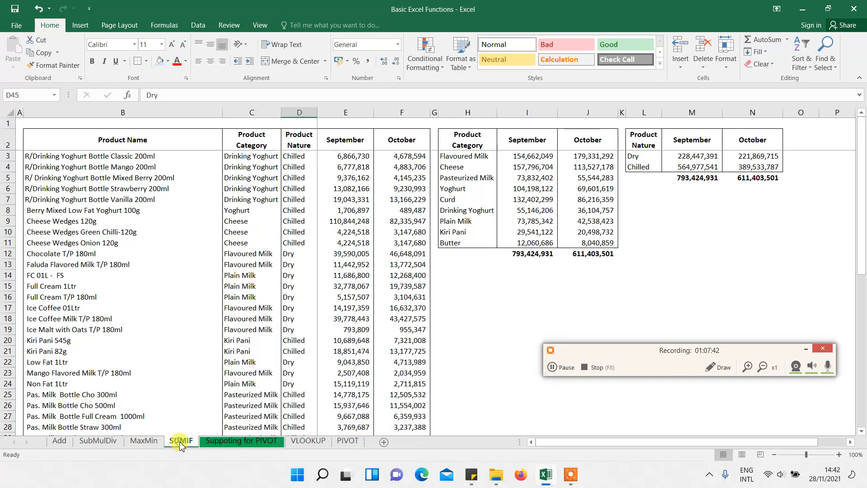
click(259, 443)
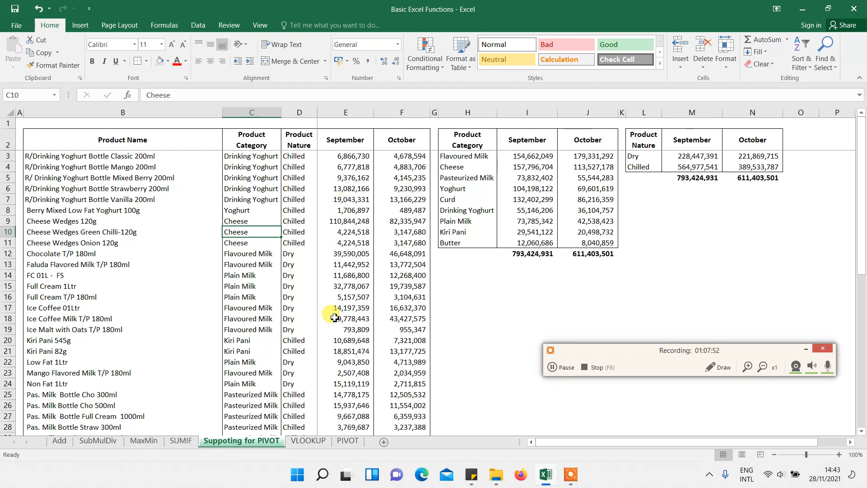
click(348, 441)
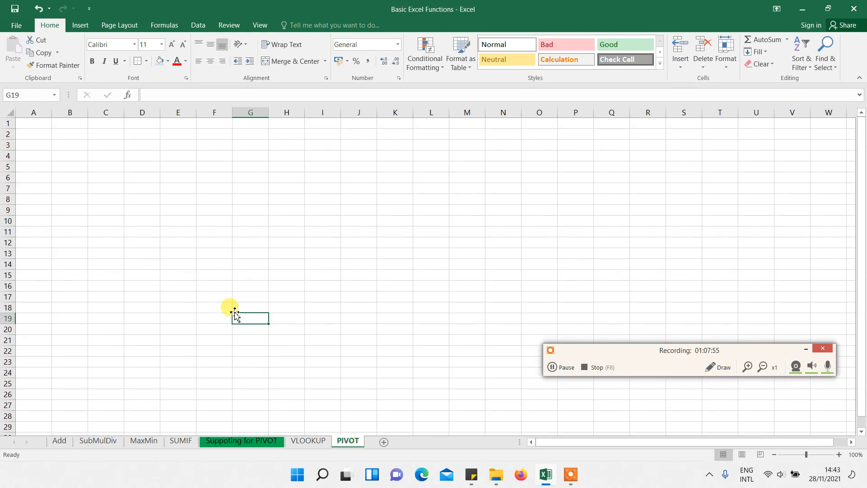
click(63, 158)
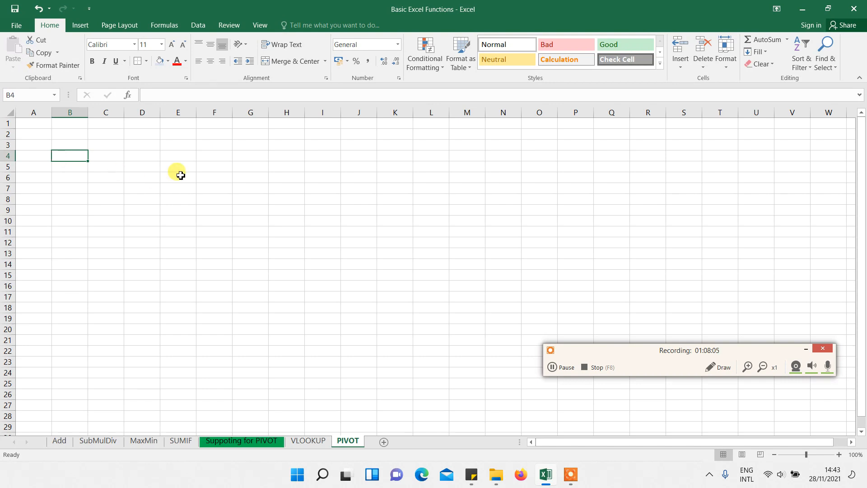
Review the product category and product nature summary tables on the SUMIF sheet as the target for the pivot report
click(181, 441)
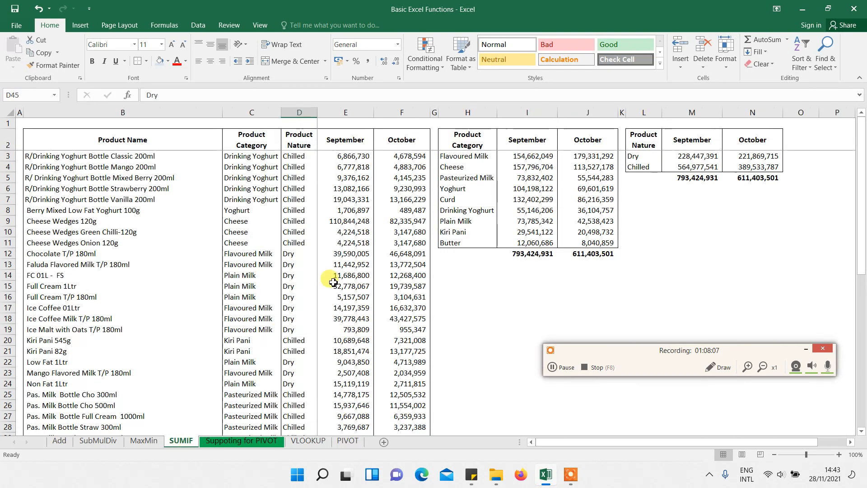
click(564, 188)
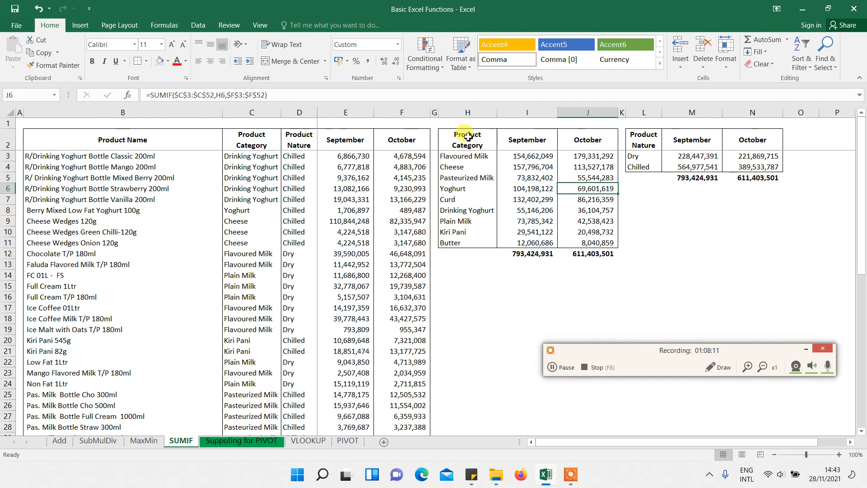
drag(468, 145, 573, 245)
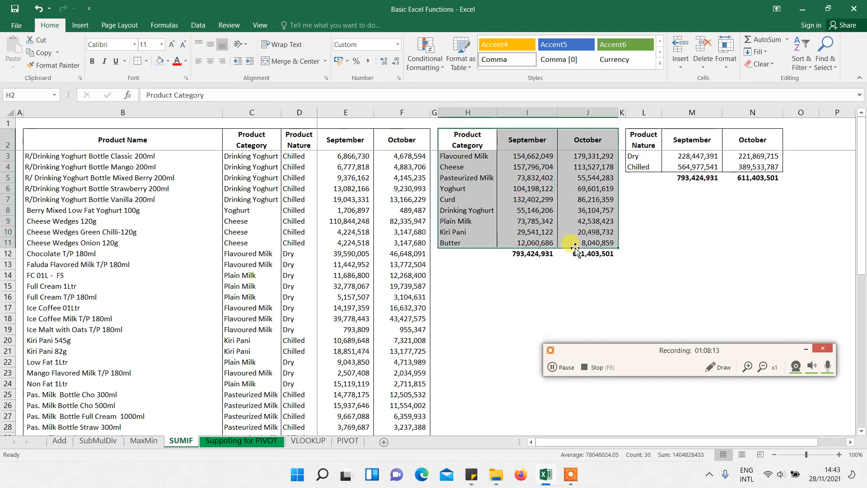
click(503, 321)
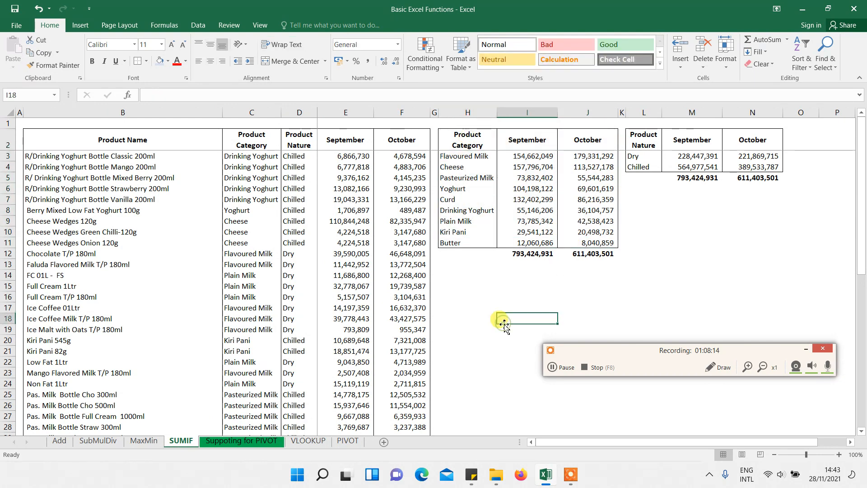
click(523, 166)
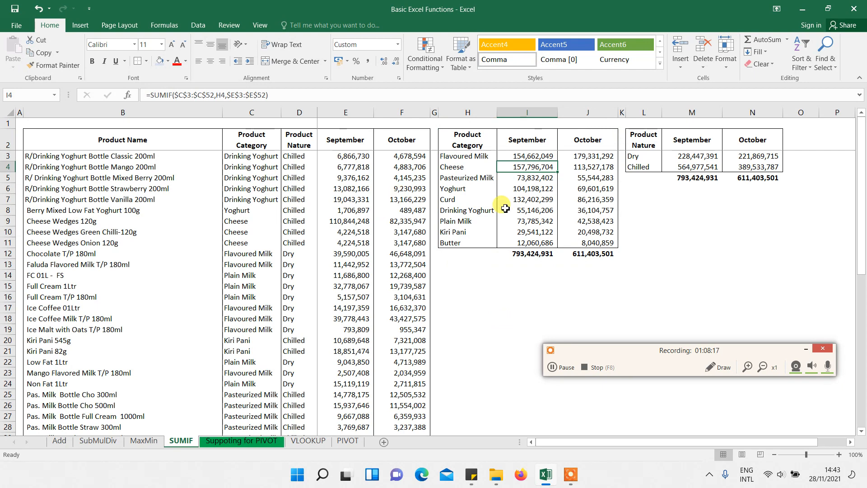
click(652, 159)
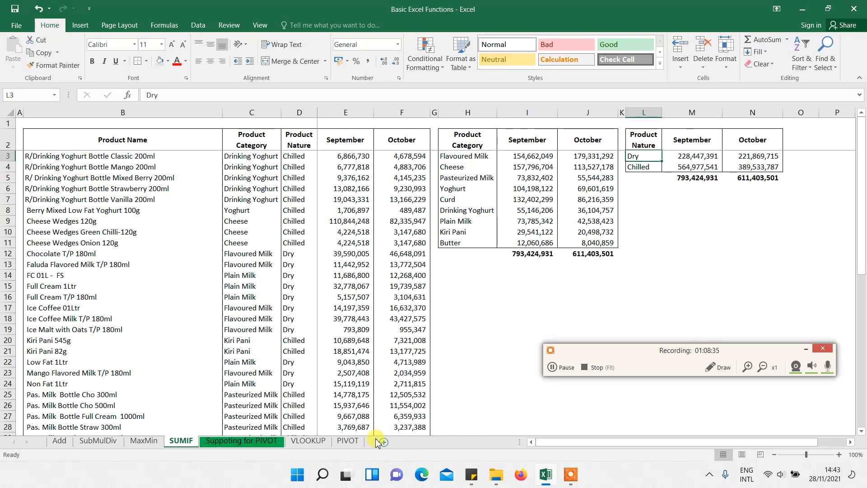
Create a pivot table at cell B4 of the PIVOT sheet from range B2:F52 of the "Suppoting for PIVOT" sheet
click(348, 441)
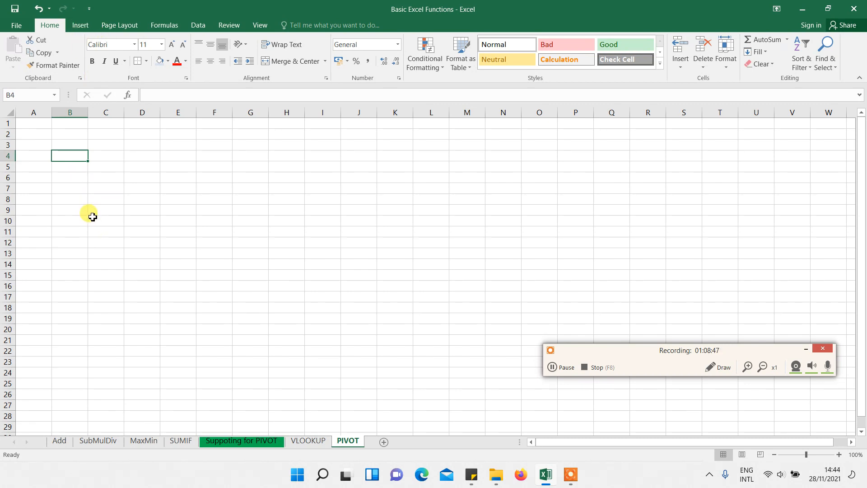
click(79, 27)
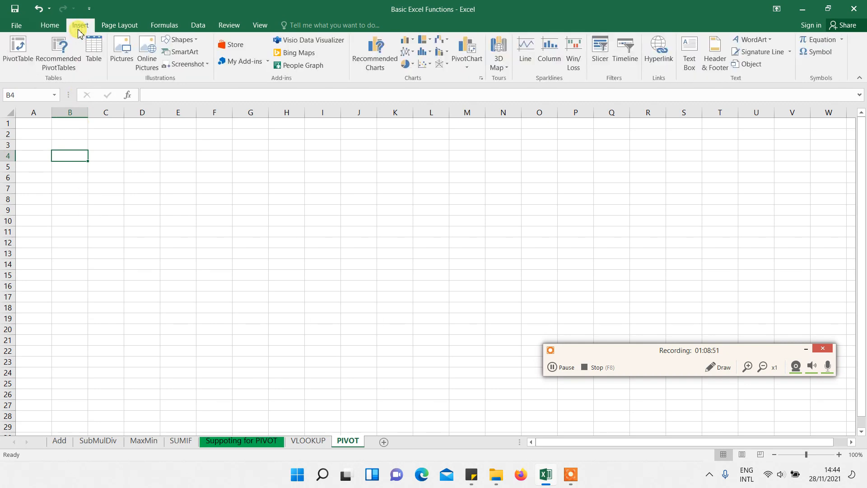
click(15, 47)
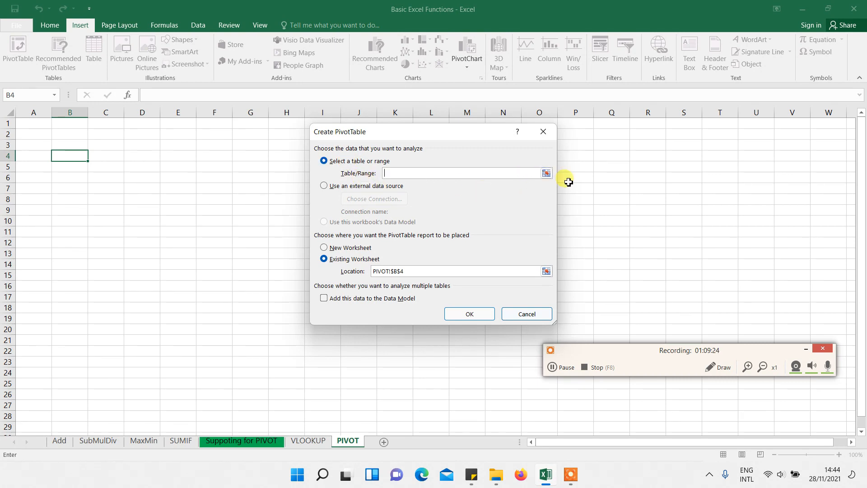
click(546, 173)
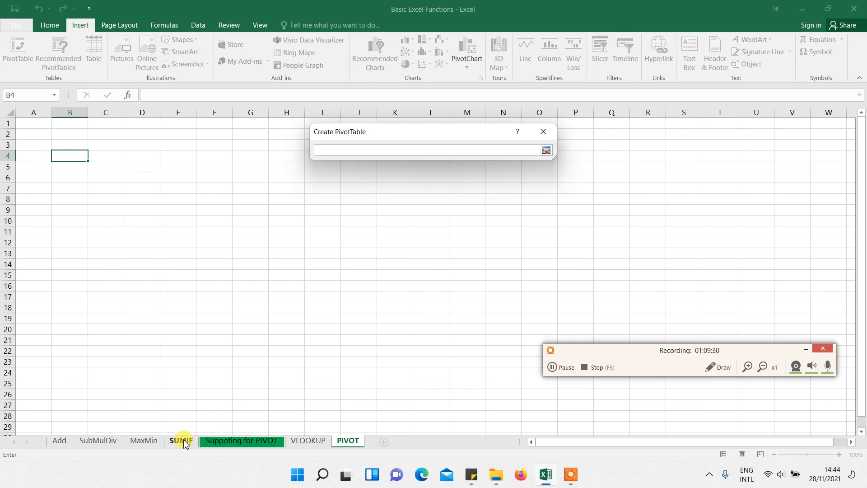
click(216, 444)
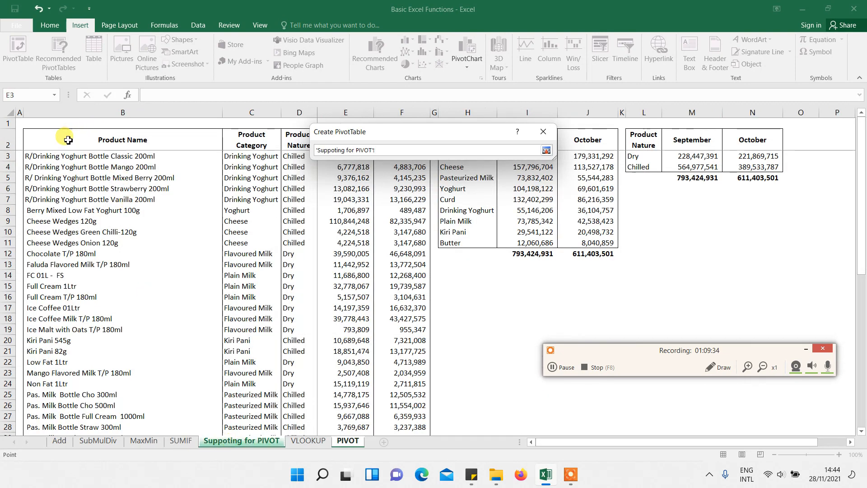
drag(68, 140, 253, 222)
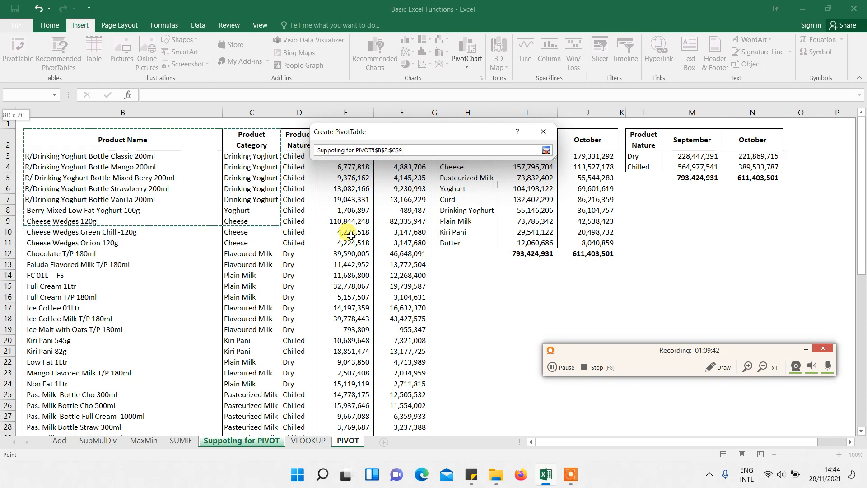
drag(351, 235, 418, 409)
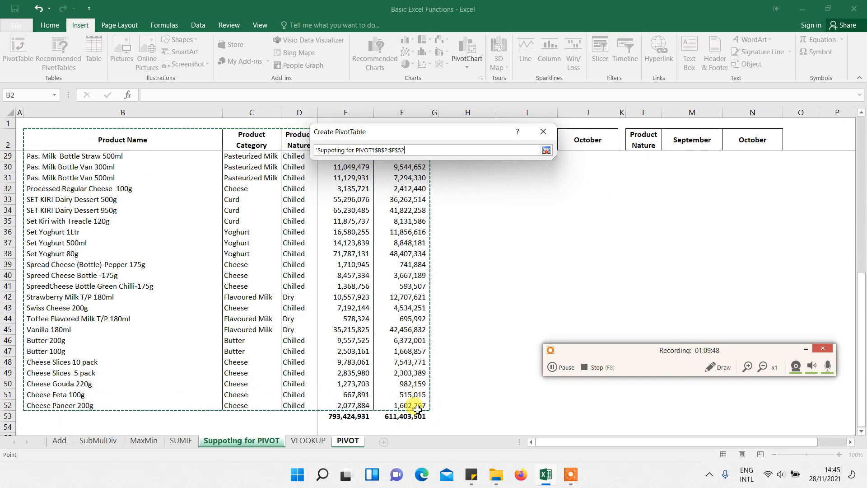
key(Return)
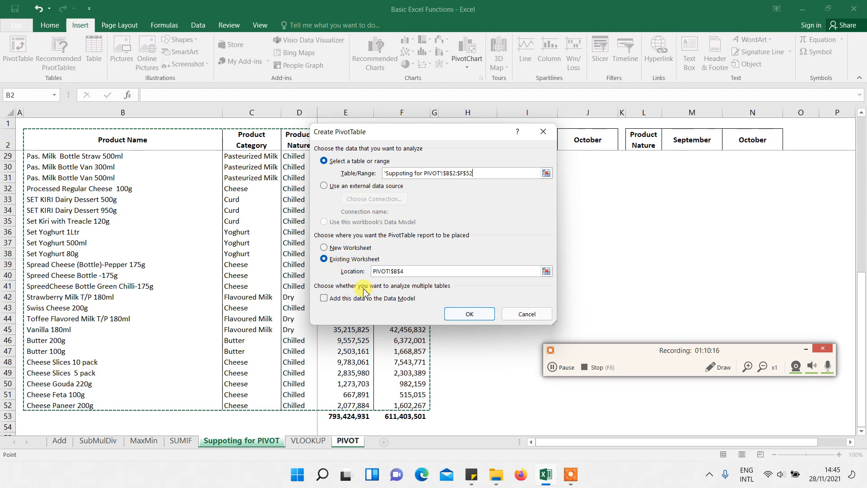
click(456, 314)
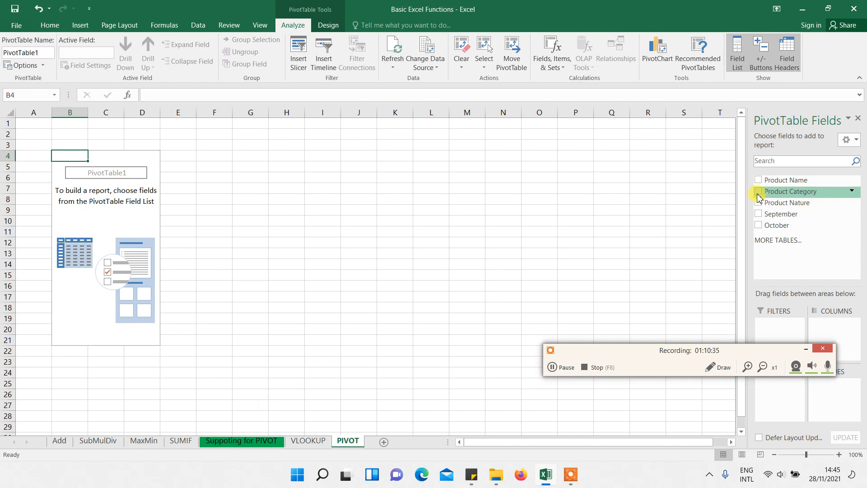
Place Product Category in the pivot table's rows and September alone in its values
drag(760, 195, 772, 402)
drag(759, 354, 556, 345)
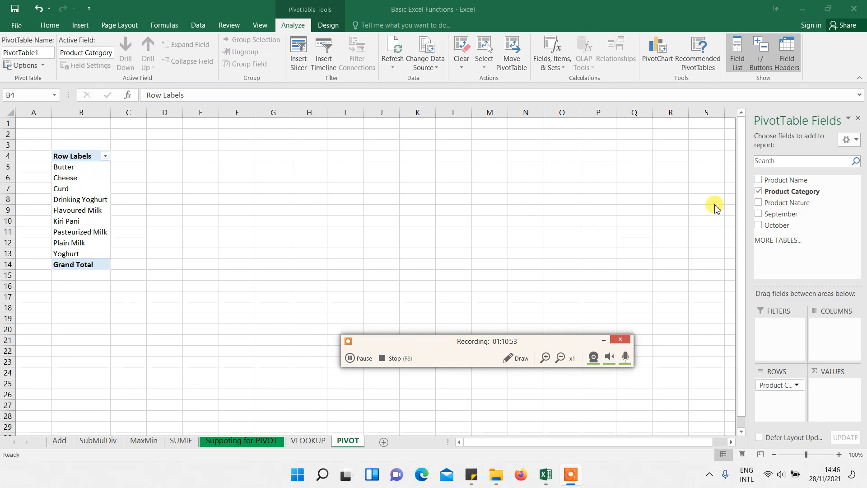
click(759, 215)
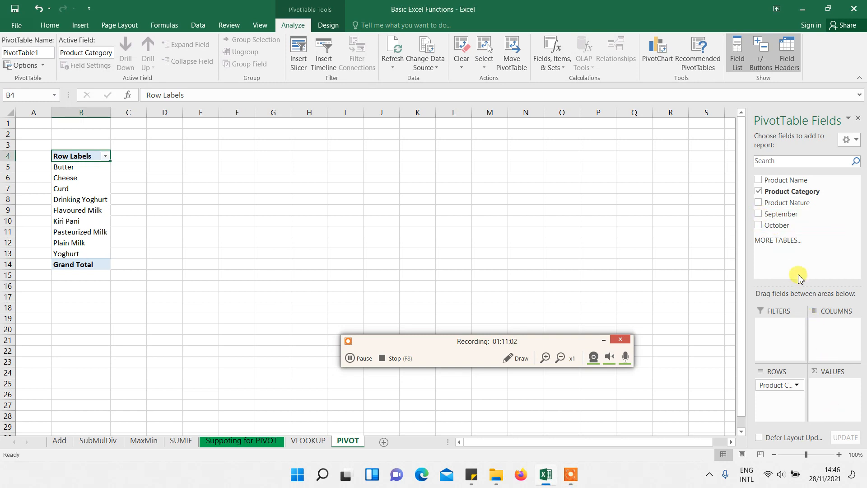
click(759, 215)
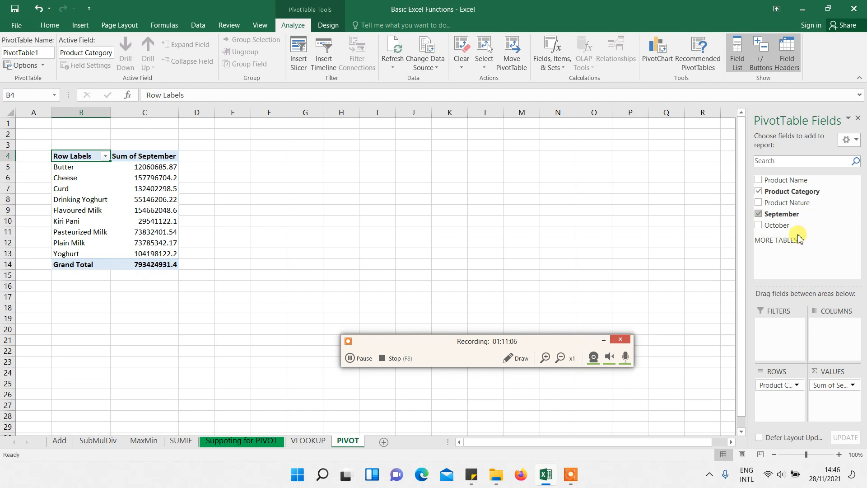
click(758, 225)
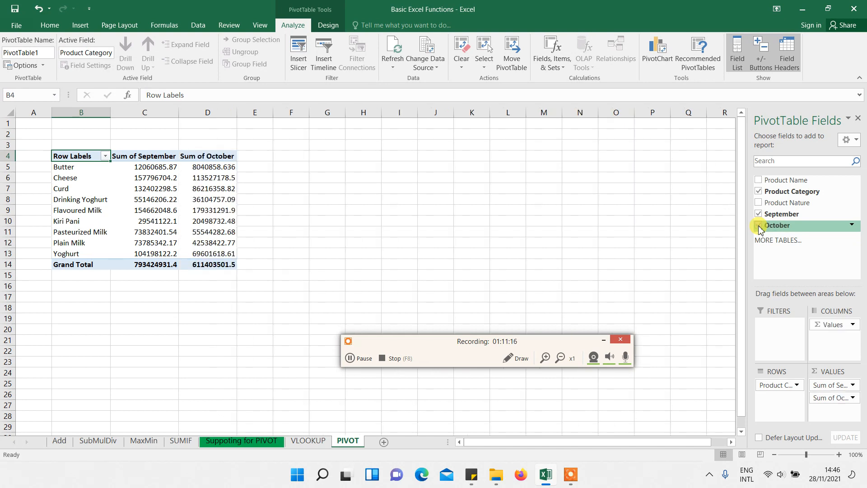
click(758, 225)
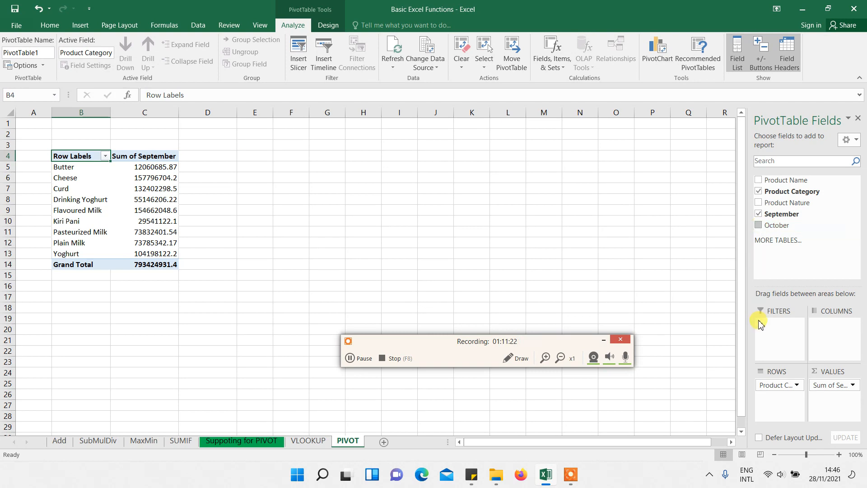
Examine the calculation types available in the September value field settings, keeping Sum
click(853, 386)
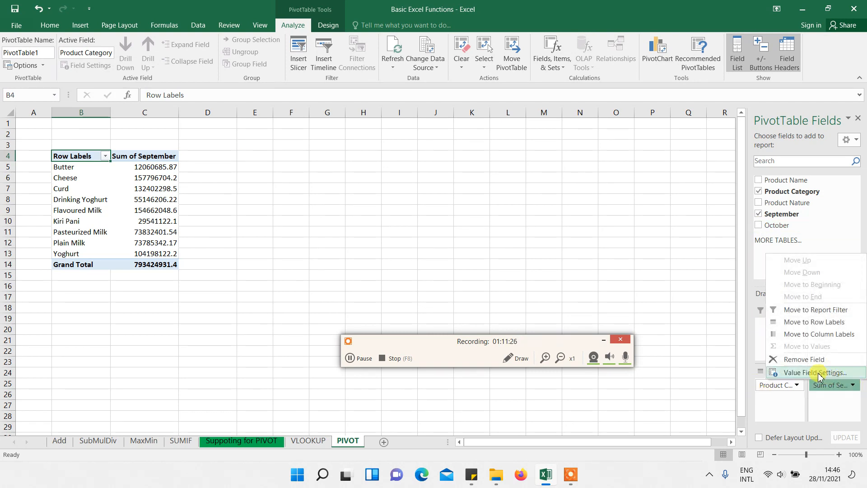
click(818, 373)
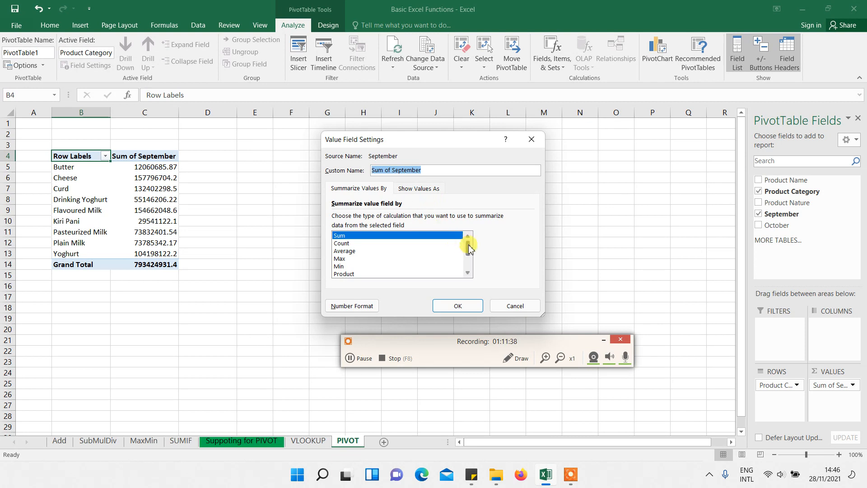
drag(467, 247, 475, 226)
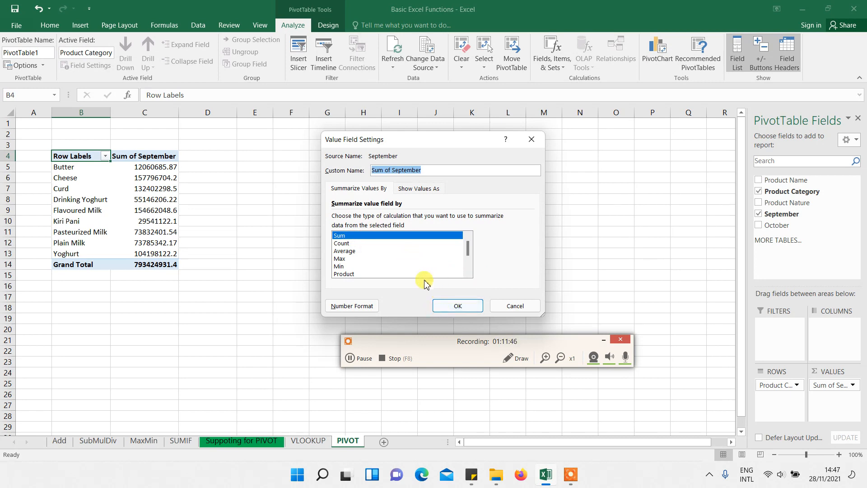
click(451, 307)
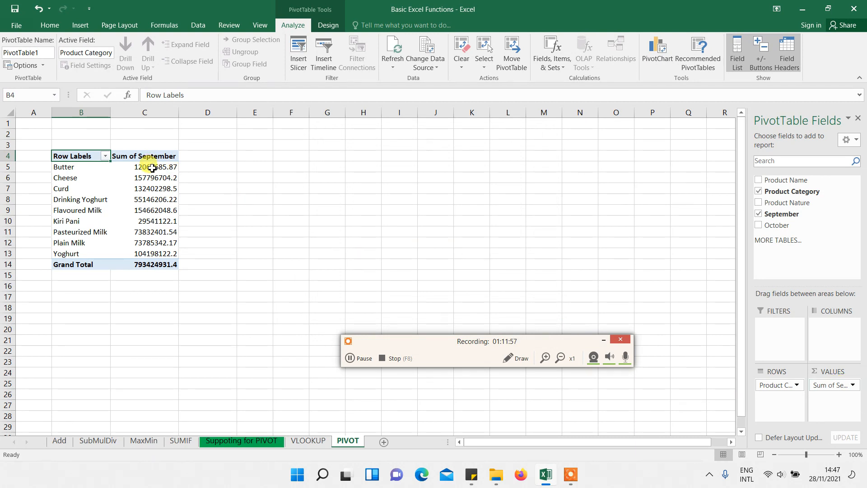
Format the pivot's September values, including the grand total, with thousands separators and no decimal places
drag(152, 168, 152, 261)
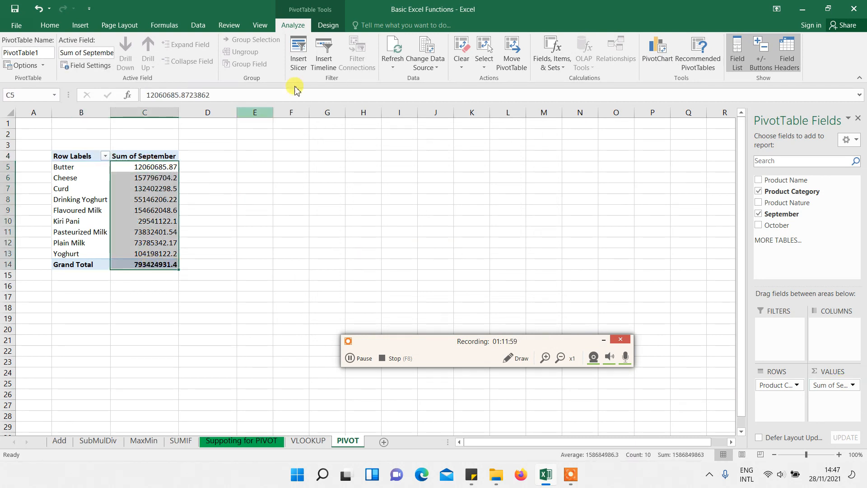
click(49, 26)
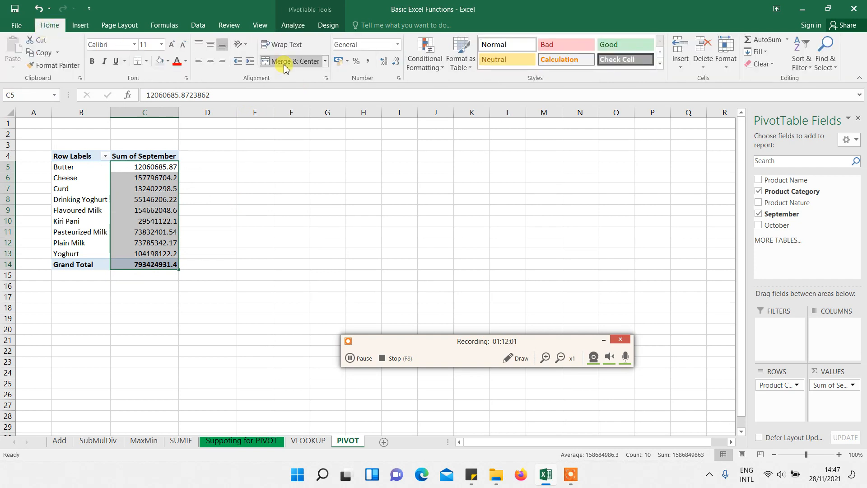
click(367, 62)
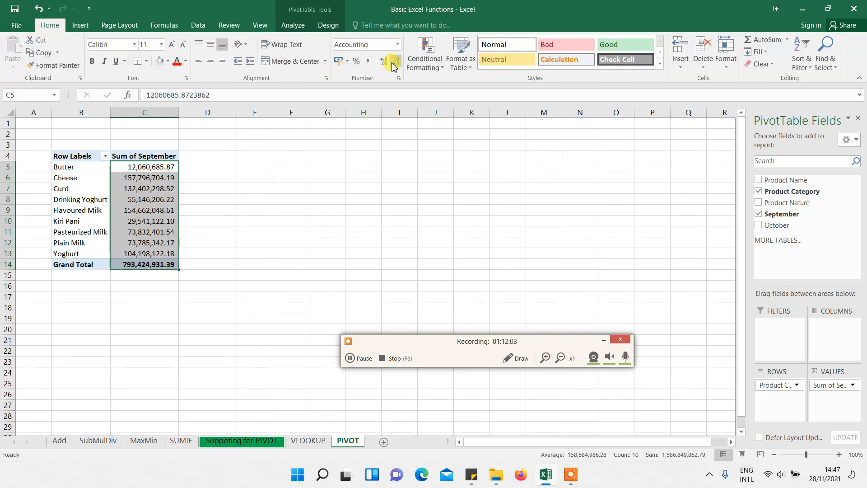
click(392, 65)
click(392, 66)
click(254, 202)
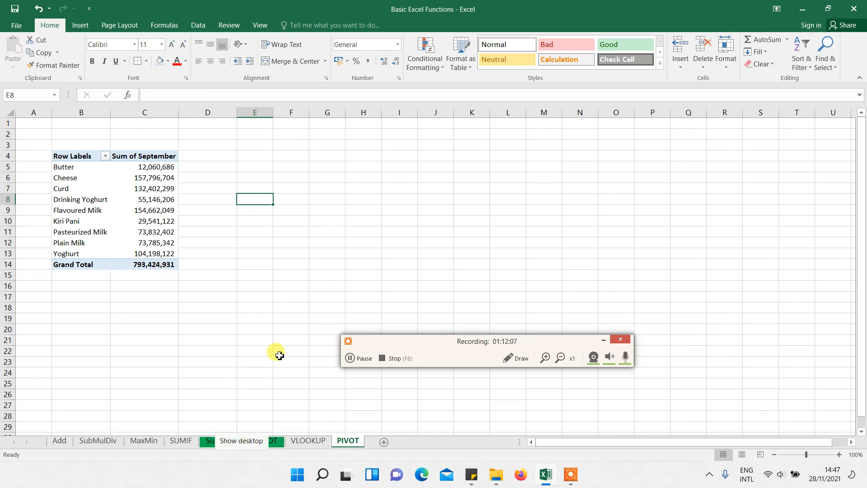
Compare the pivot's September category totals with the product category summary on the "Suppoting for PIVOT" sheet
click(257, 441)
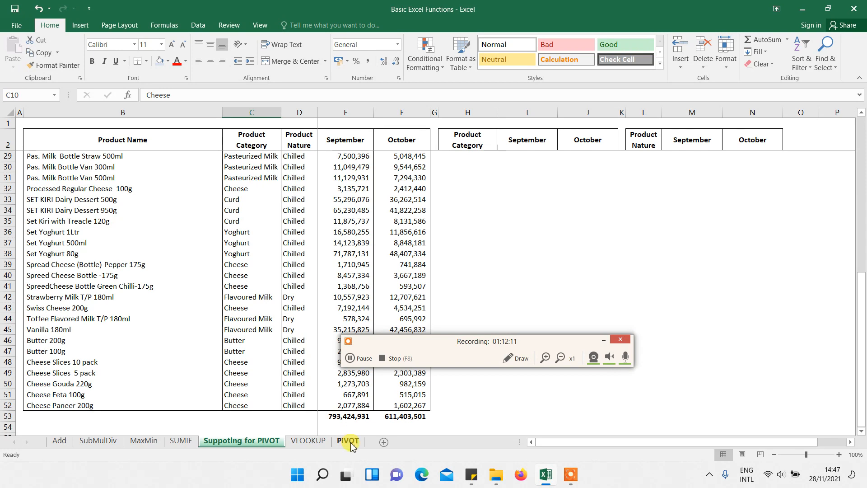
click(350, 441)
click(250, 441)
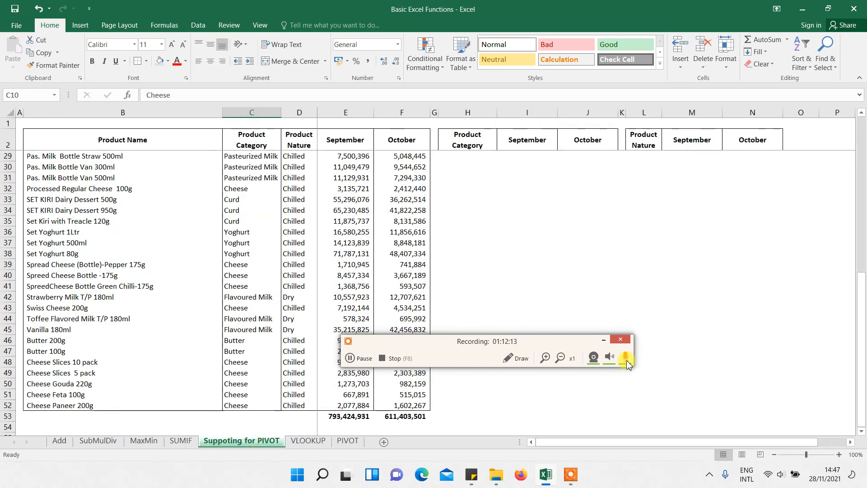
drag(862, 322, 858, 28)
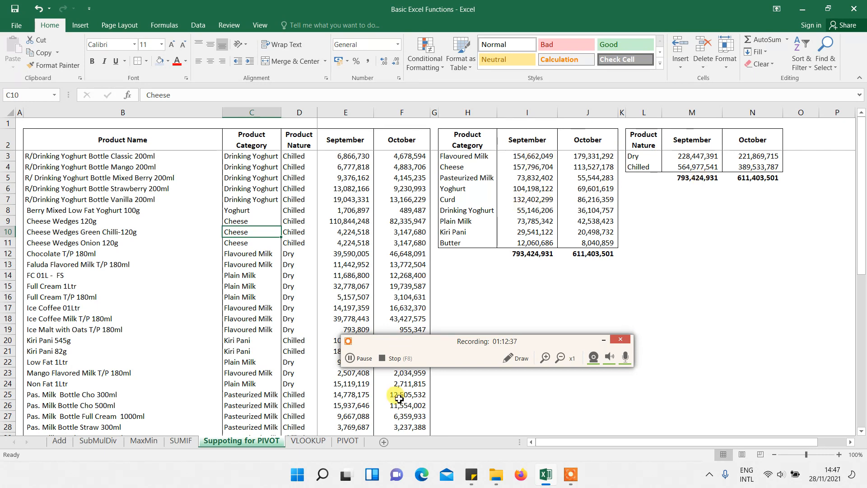
click(346, 442)
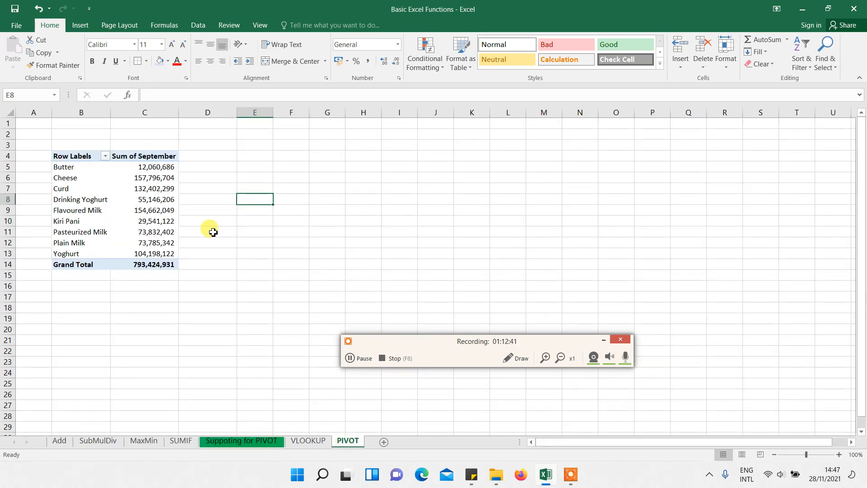
Check the Curd row's September total in the pivot table against the "Suppoting for PIVOT" sheet
click(91, 186)
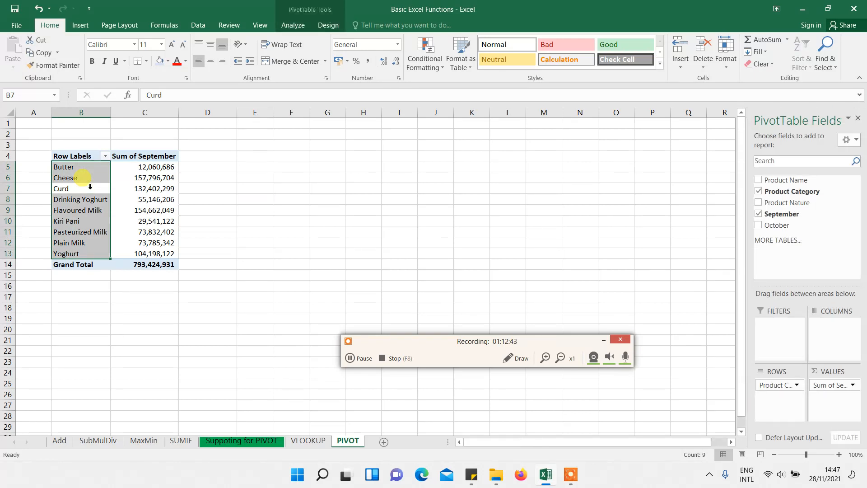
mouse_move(173, 186)
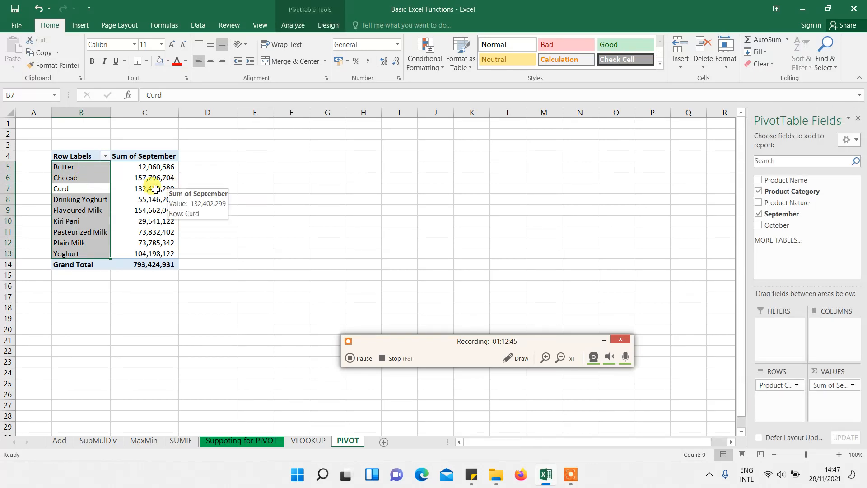
click(153, 189)
click(93, 186)
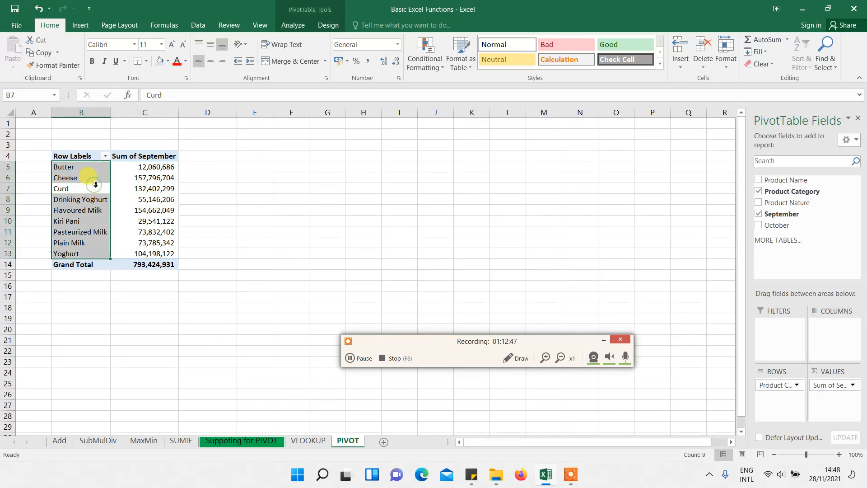
click(230, 189)
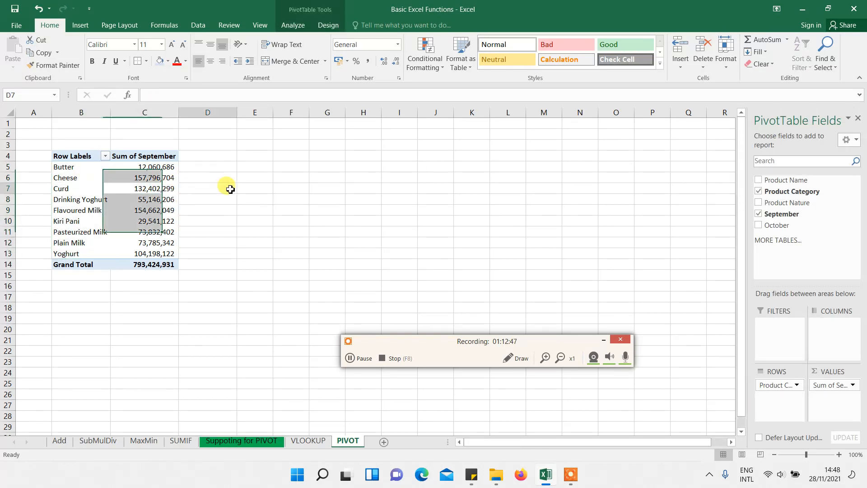
click(98, 192)
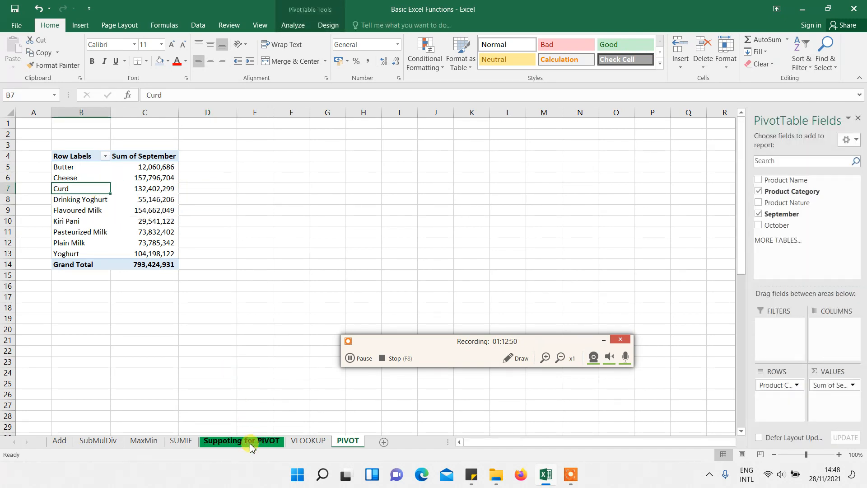
click(249, 443)
click(346, 440)
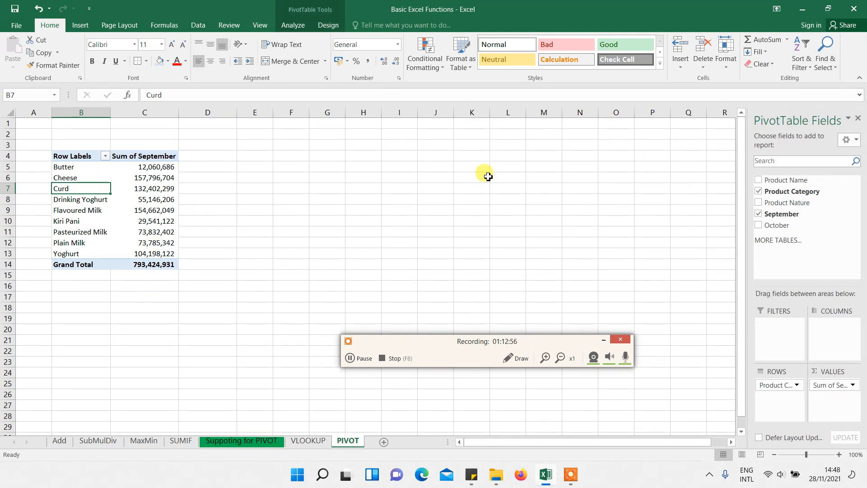
Replace Product Category with Product Nature as the pivot table's row field
click(758, 203)
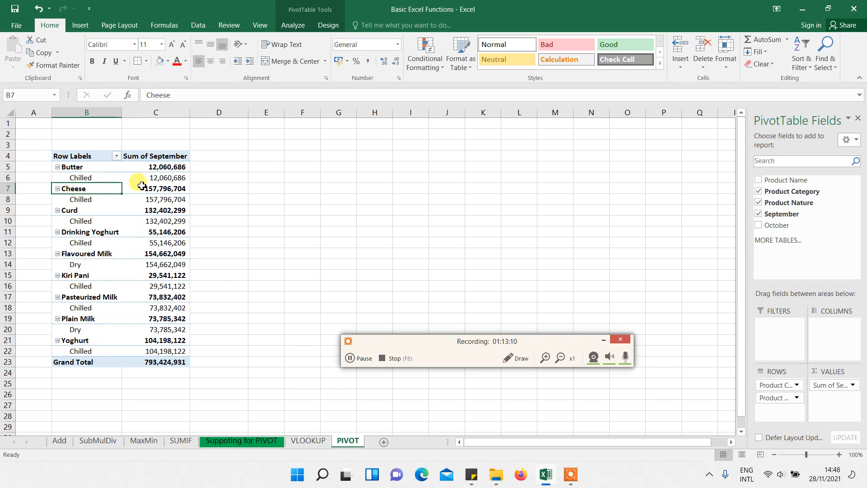
mouse_move(142, 185)
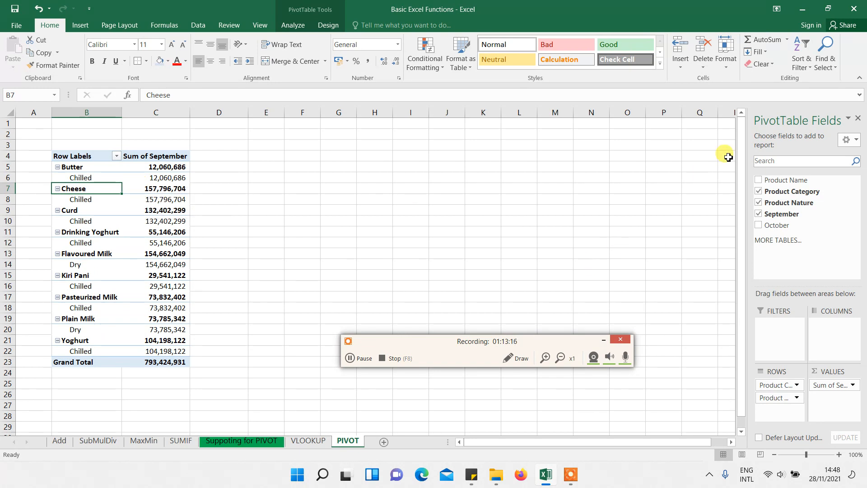
click(758, 191)
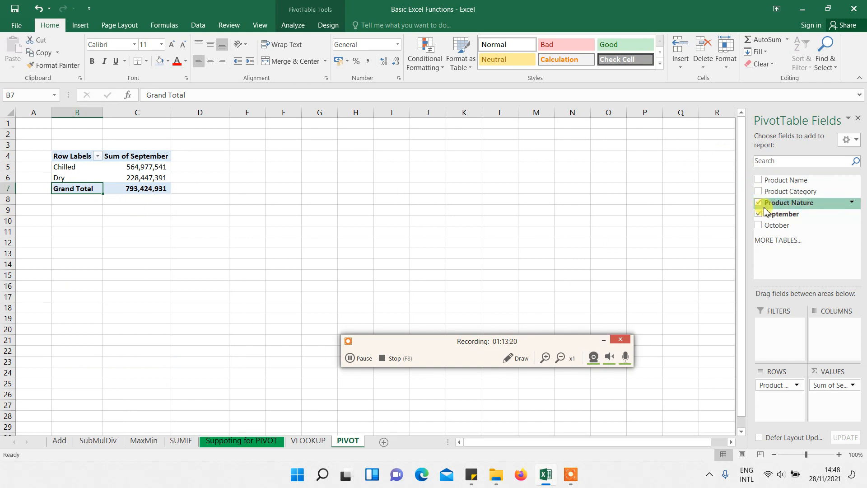
Add Product Category to the pivot table's rows, nested beneath Product Nature
click(759, 192)
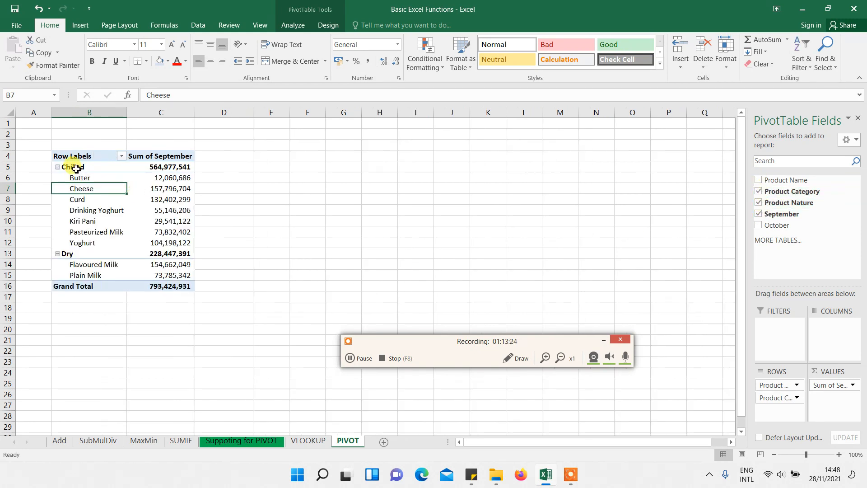
mouse_move(158, 209)
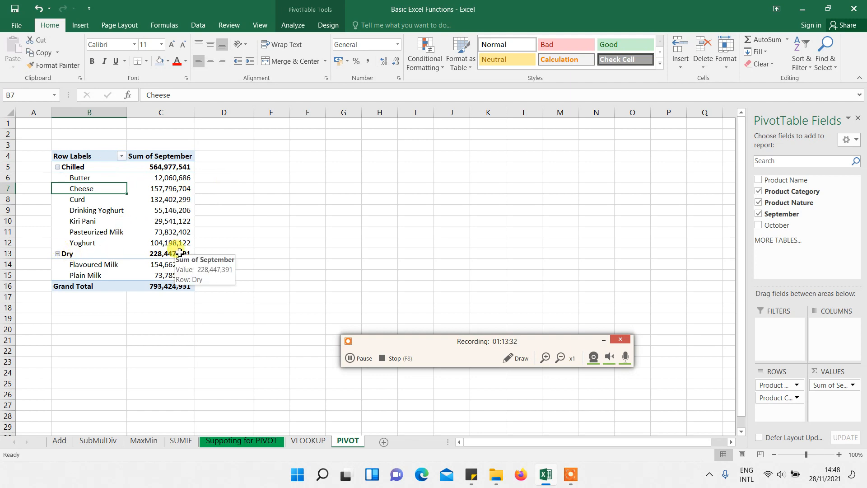
mouse_move(172, 288)
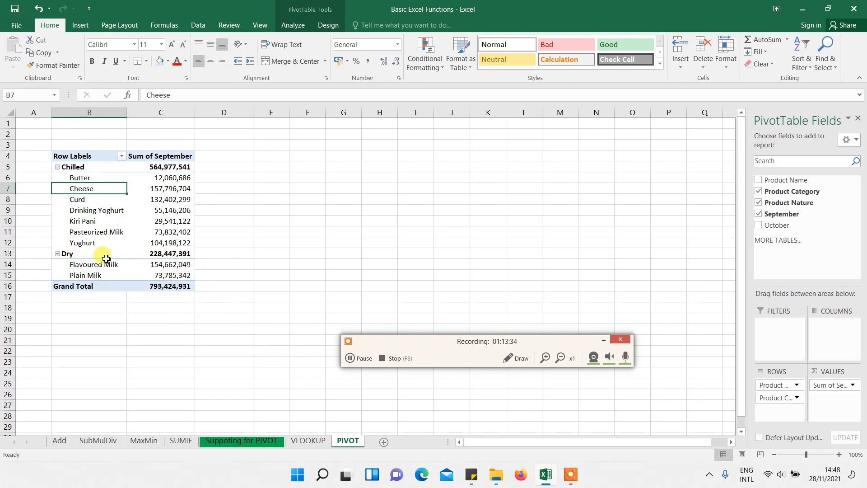
mouse_move(159, 255)
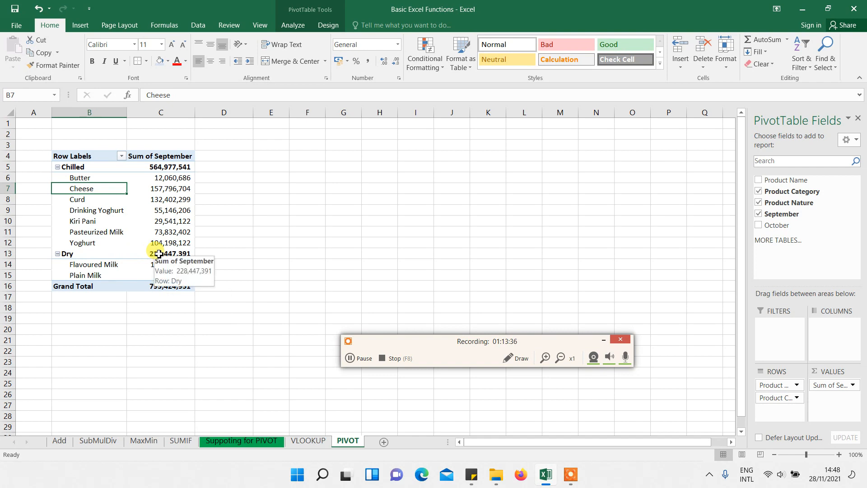
Format the pivot's September values, from the Chilled subtotal to the grand total, with thousands separators and no decimal places
drag(149, 167, 161, 284)
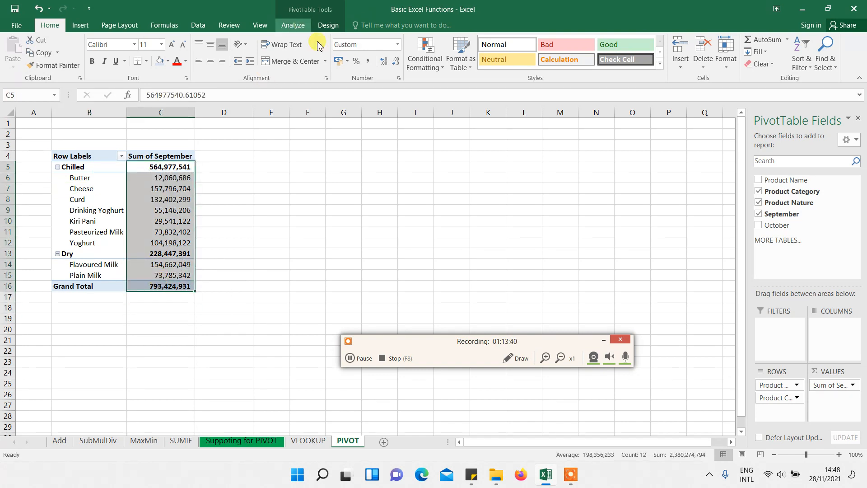
click(367, 62)
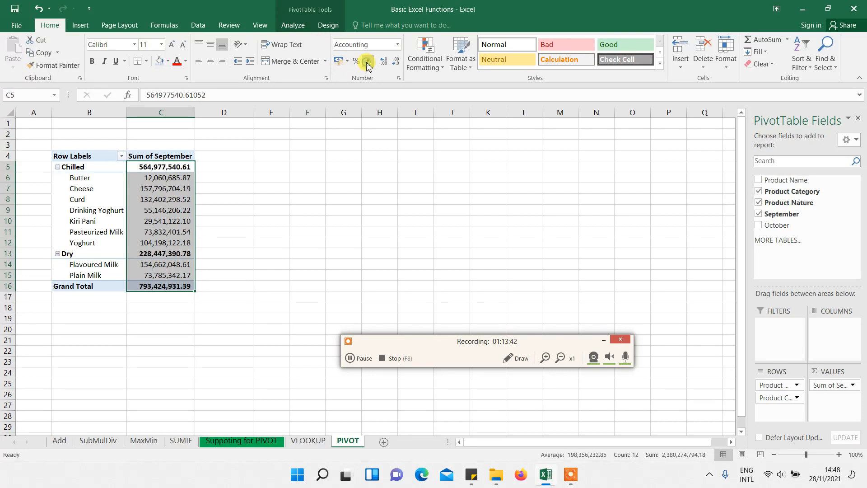
click(397, 68)
click(396, 67)
click(271, 239)
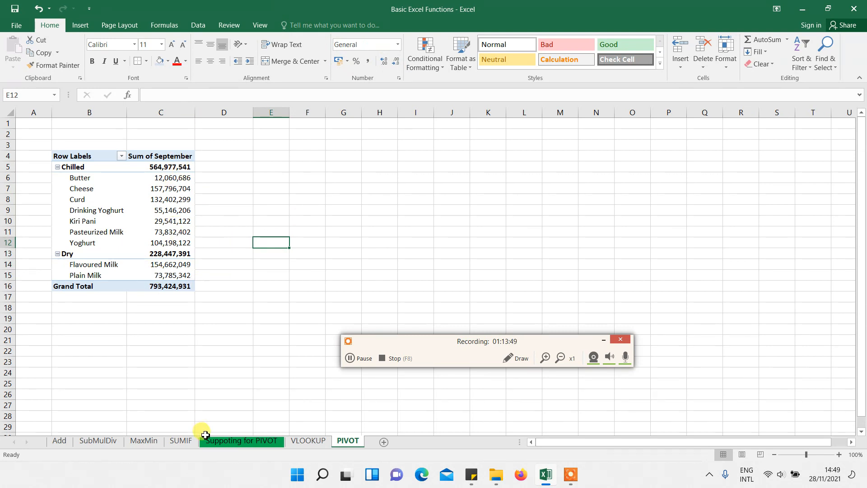
Compare the pivot's Chilled, Dry and grand totals for September with the product nature summary on the "Suppoting for PIVOT" sheet
click(220, 441)
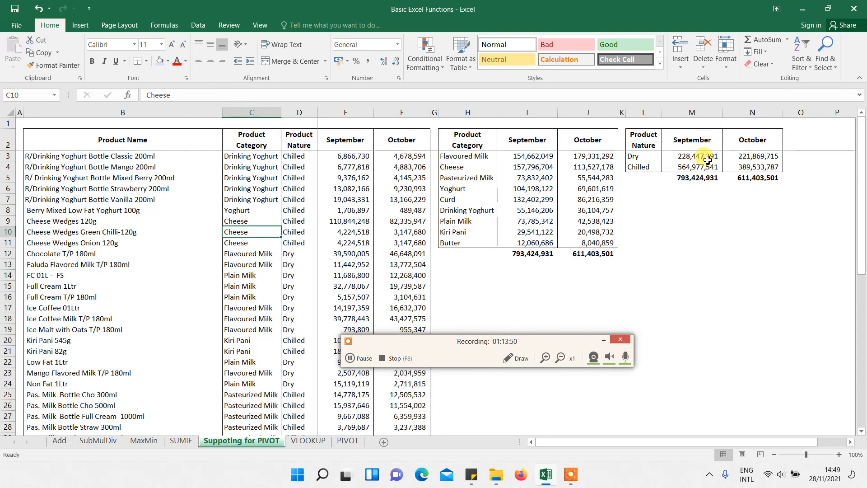
click(692, 164)
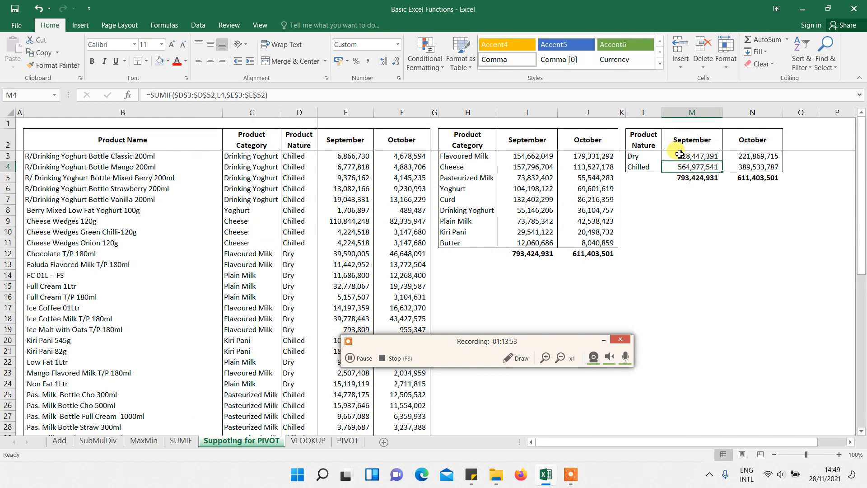
click(677, 154)
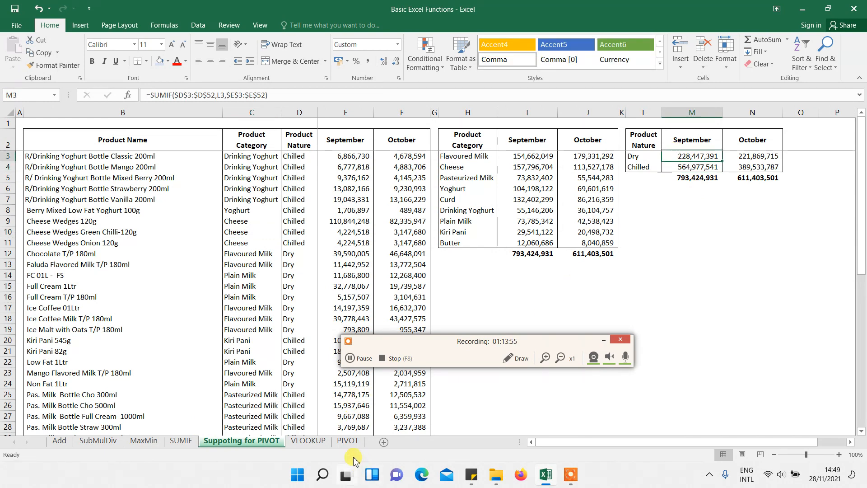
click(348, 440)
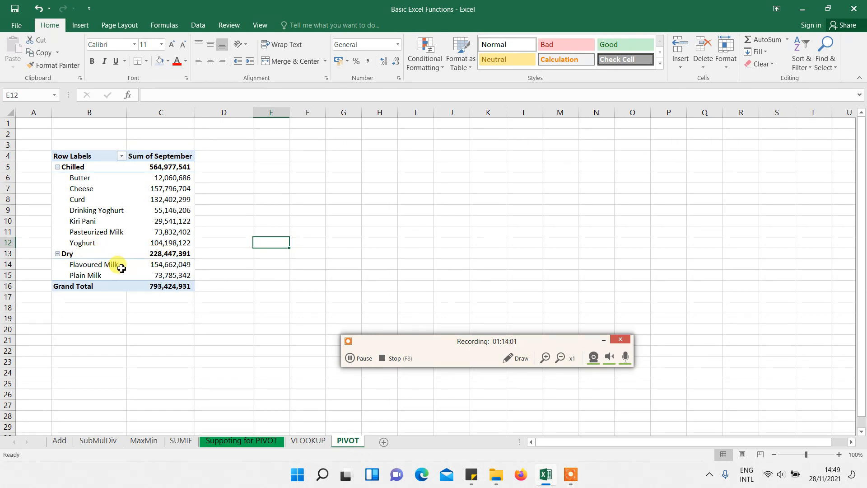
mouse_move(159, 275)
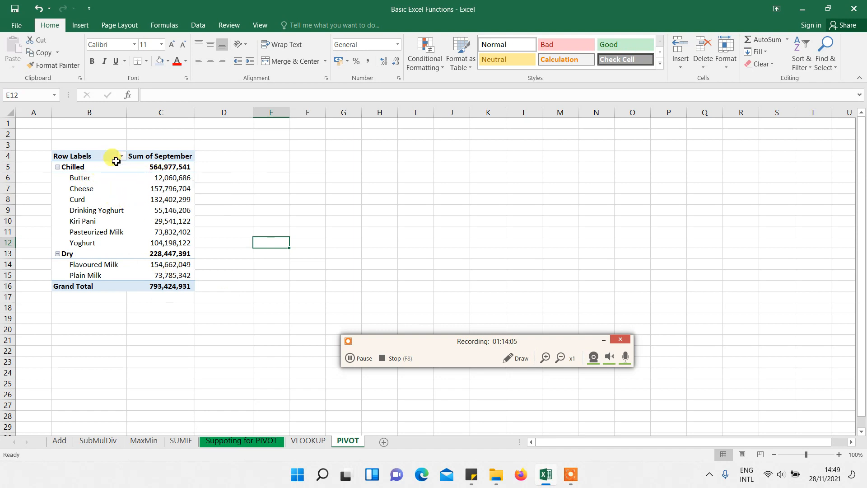
drag(162, 177, 164, 241)
click(212, 242)
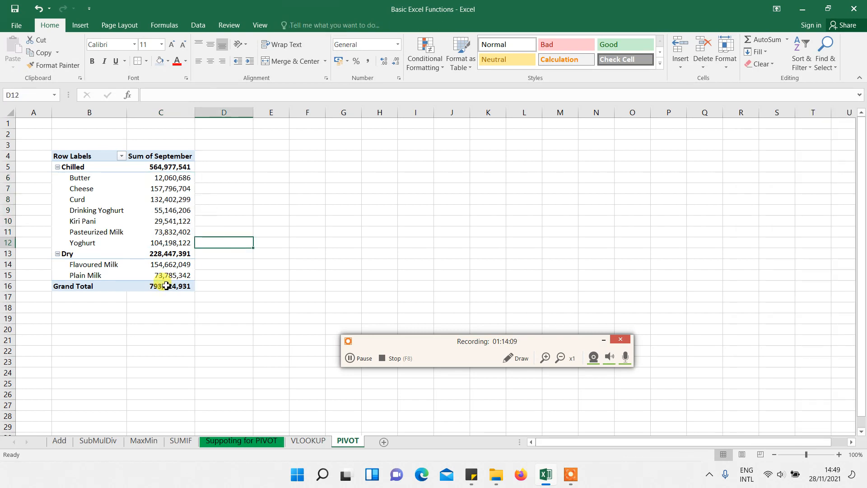
click(191, 286)
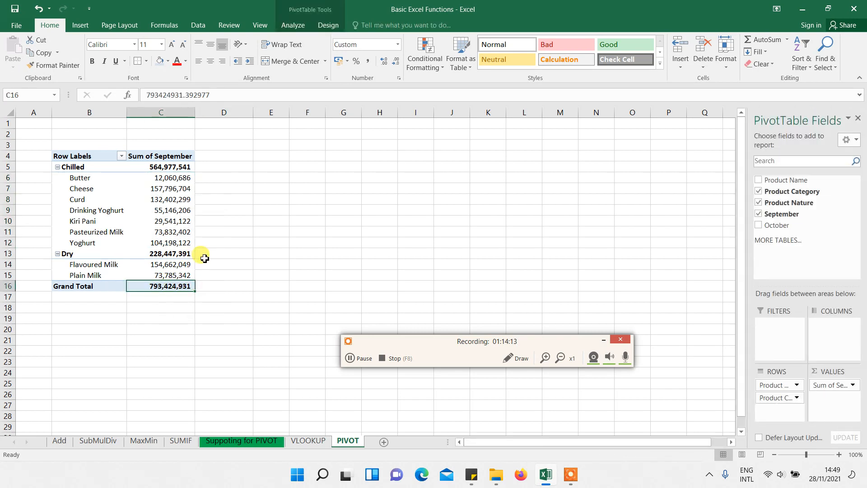
Rename the pivot's "Sum of September" header to "September", keeping a leading space before the word
click(310, 145)
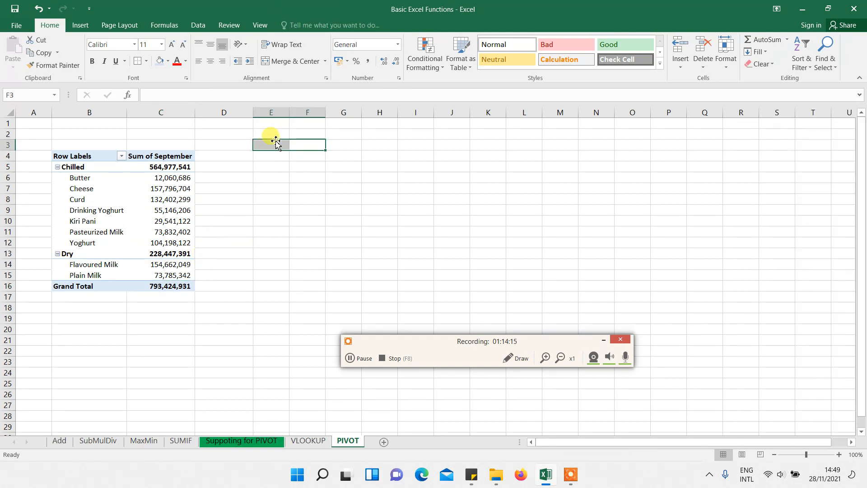
click(220, 154)
click(161, 156)
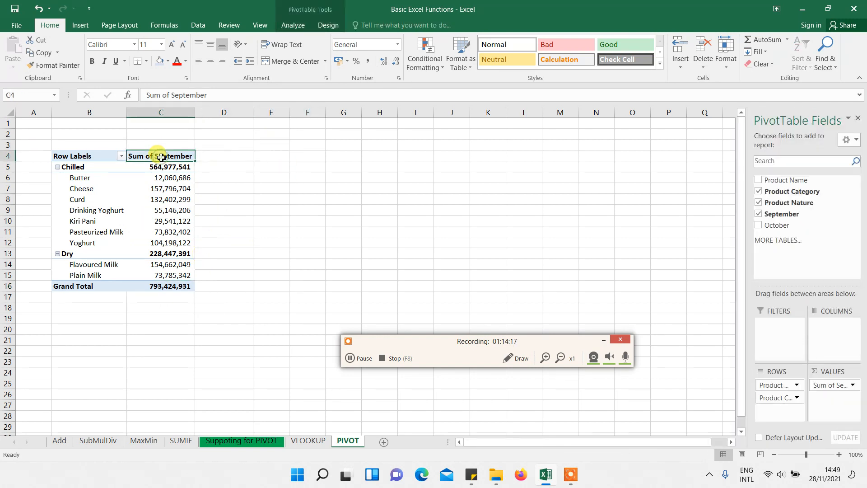
click(171, 96)
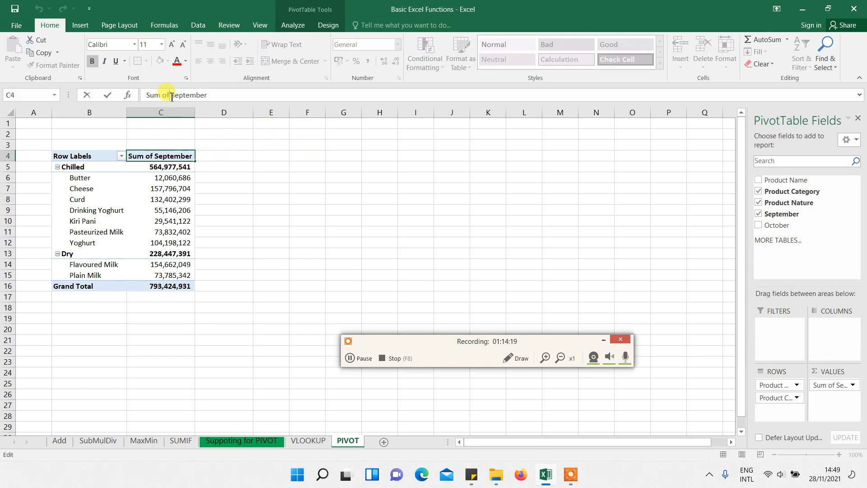
key(BackSpace)
key(BackSpace)
key(BackSpace)
key(BackSpace)
key(BackSpace)
key(BackSpace)
key(BackSpace)
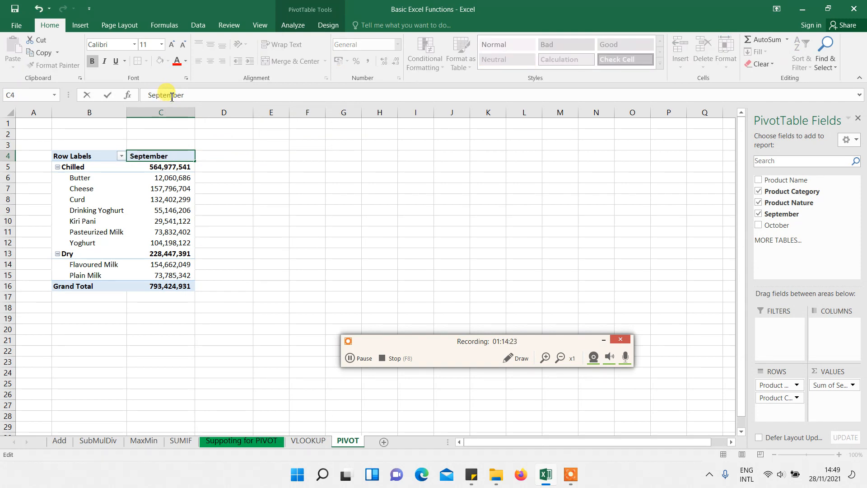
key(Return)
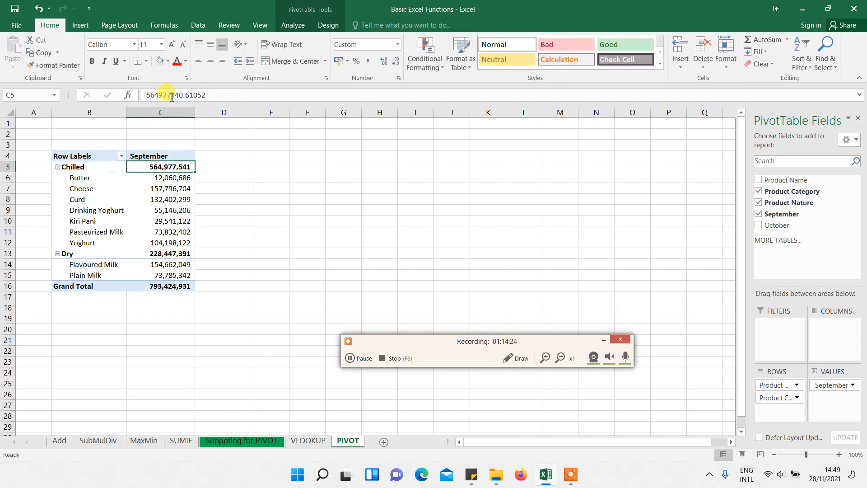
Try to remove the leading space from the pivot's September header, and put the space back
click(167, 155)
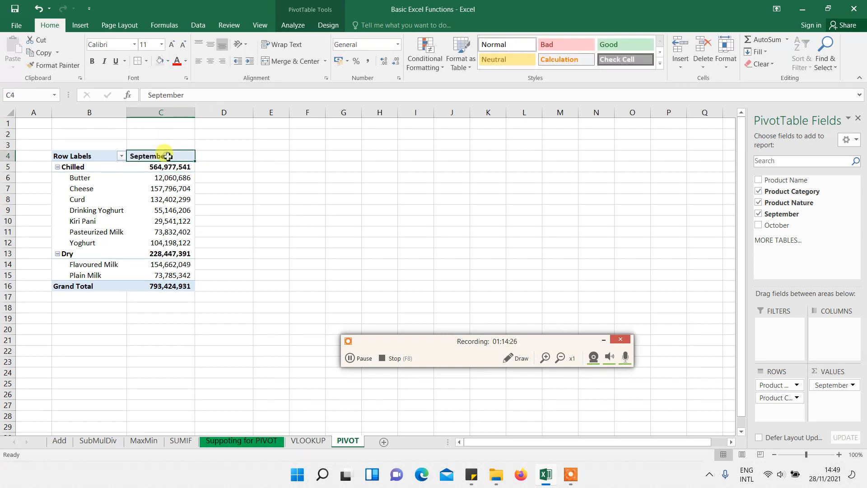
click(150, 94)
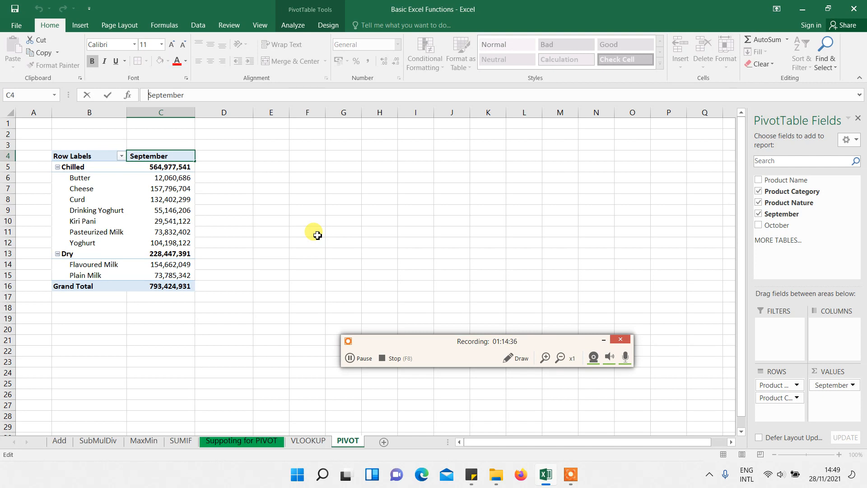
key(BackSpace)
key(Return)
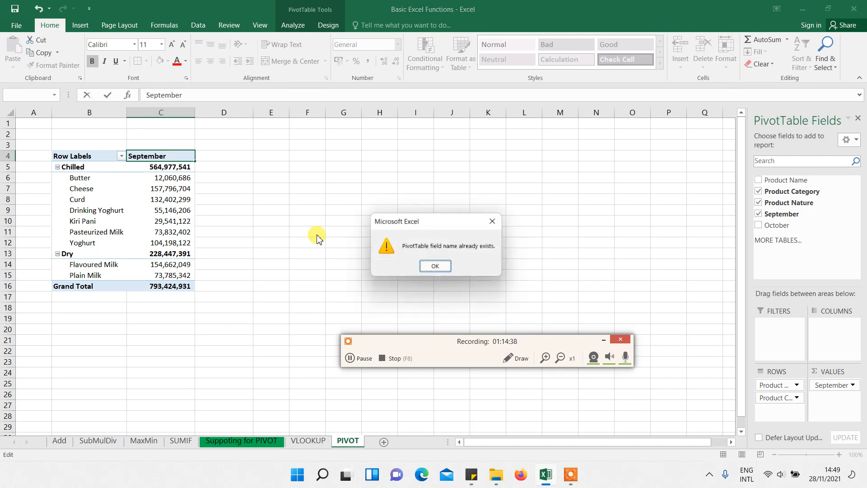
click(436, 267)
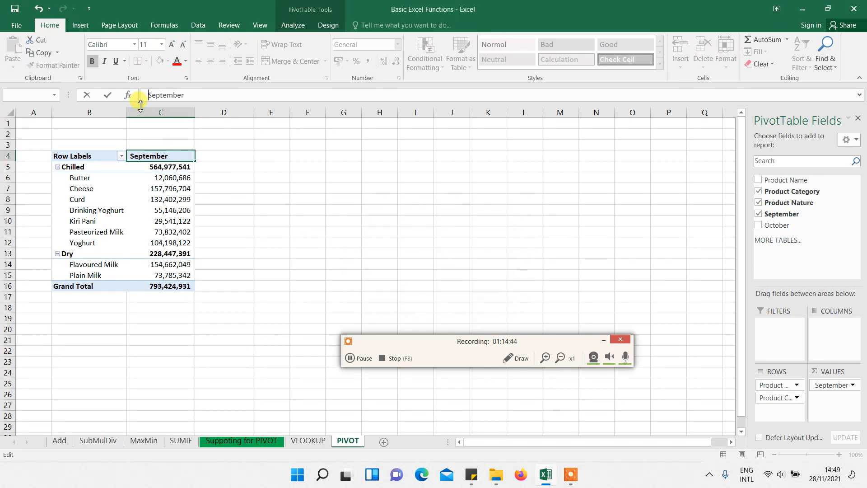
key(Return)
Center the pivot's September header horizontally and vertically in its cell
click(158, 156)
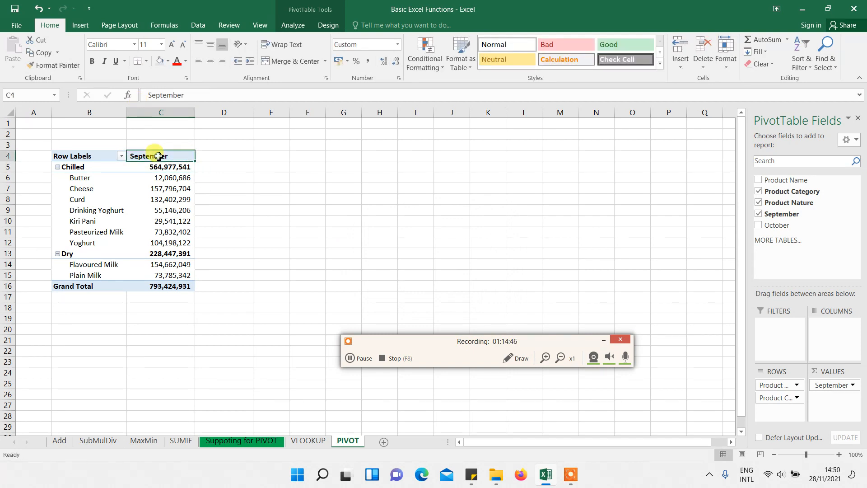
click(210, 44)
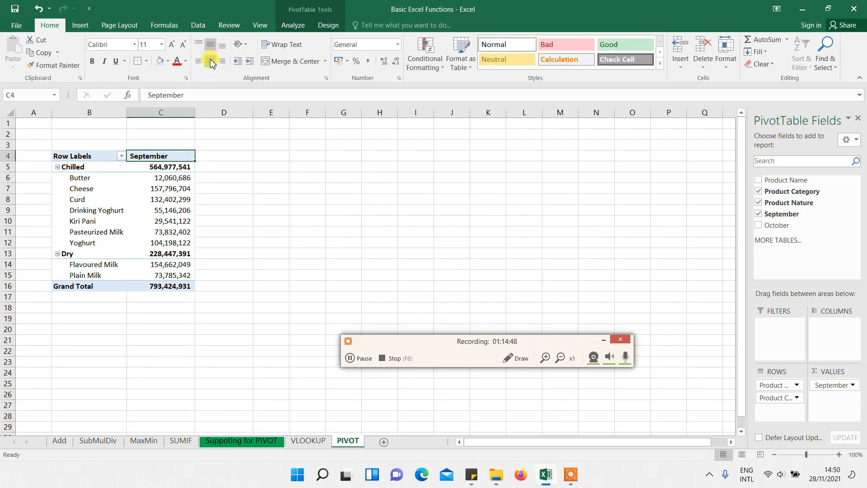
click(211, 60)
click(269, 263)
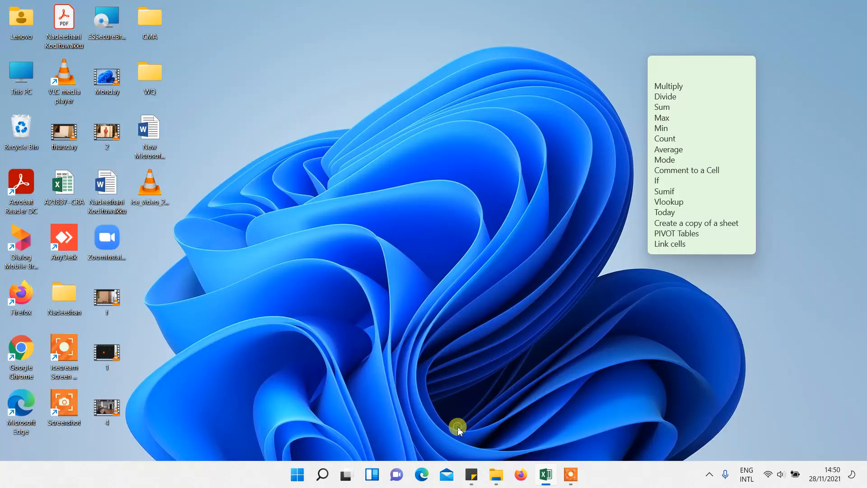
Review the end of the topic list in Sticky Notes, down to Link cells, and view the "Suppoting for PIVOT" sheet in Excel
click(457, 426)
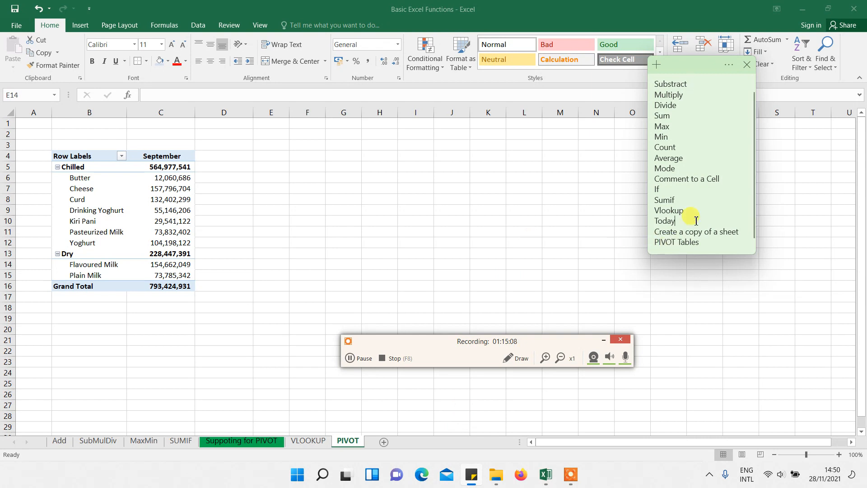
key(Down)
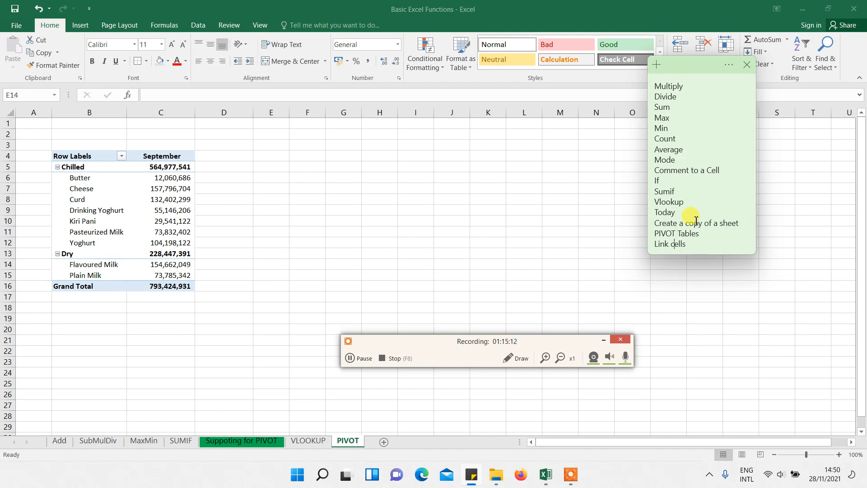
click(341, 213)
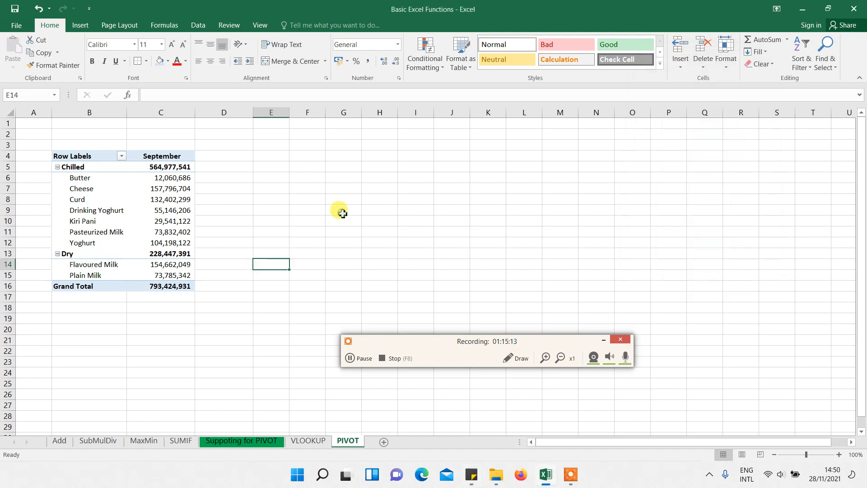
click(261, 441)
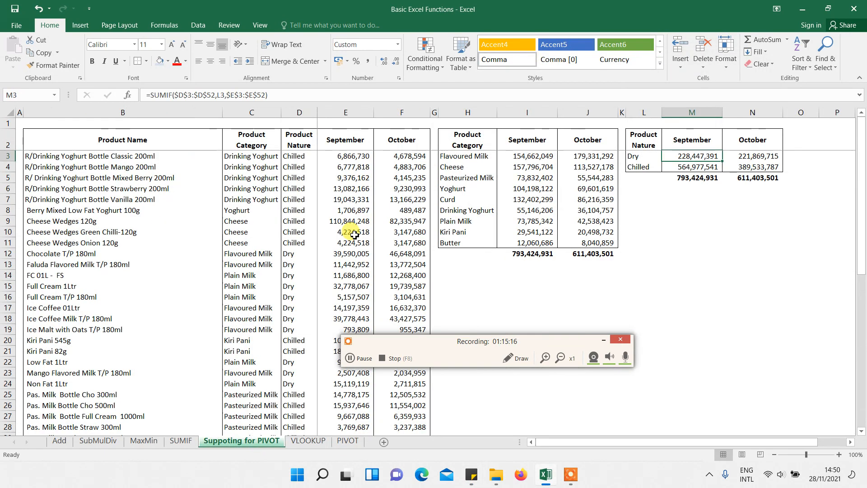
click(591, 286)
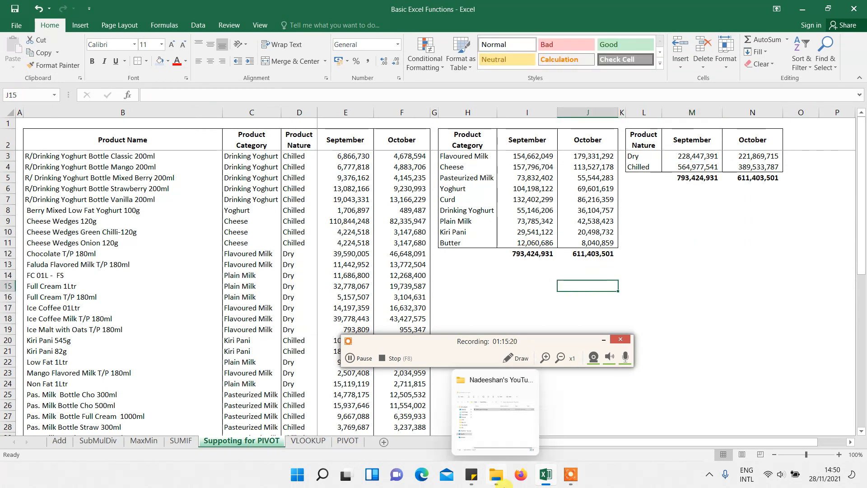
mouse_move(470, 478)
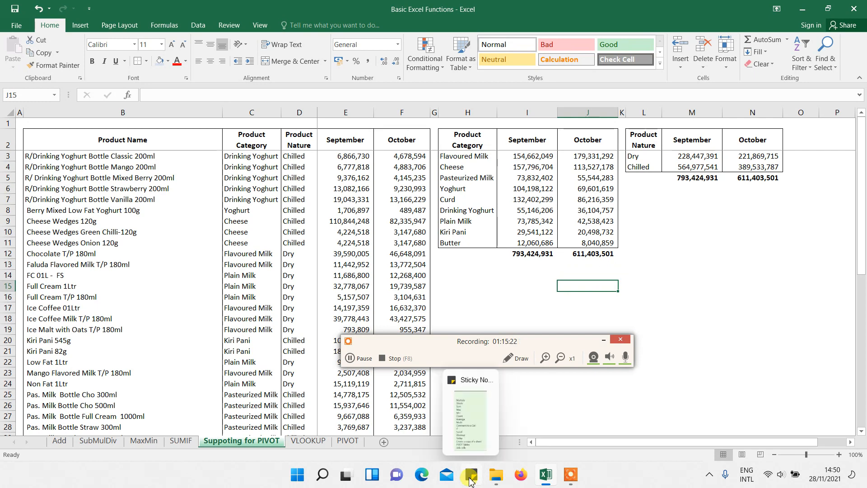
click(473, 410)
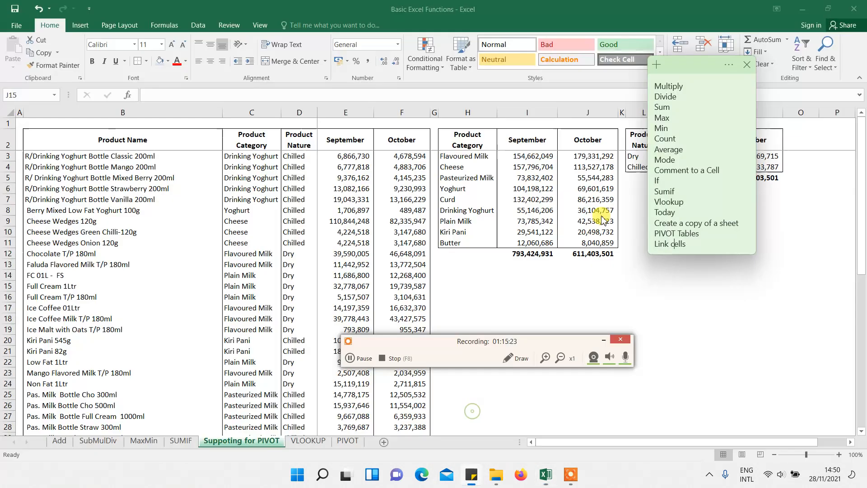
click(665, 181)
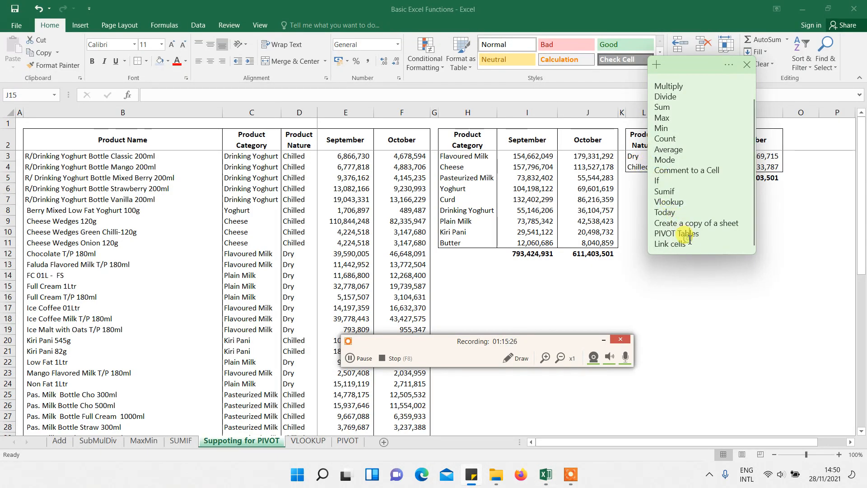
click(579, 289)
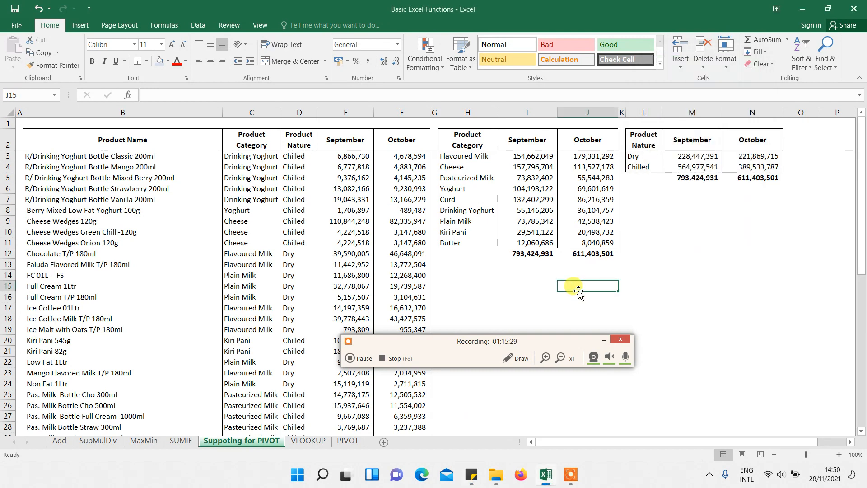
Link cell M8 of the "Suppoting for PIVOT" sheet to cell H9 of the MaxMin sheet
text(=)
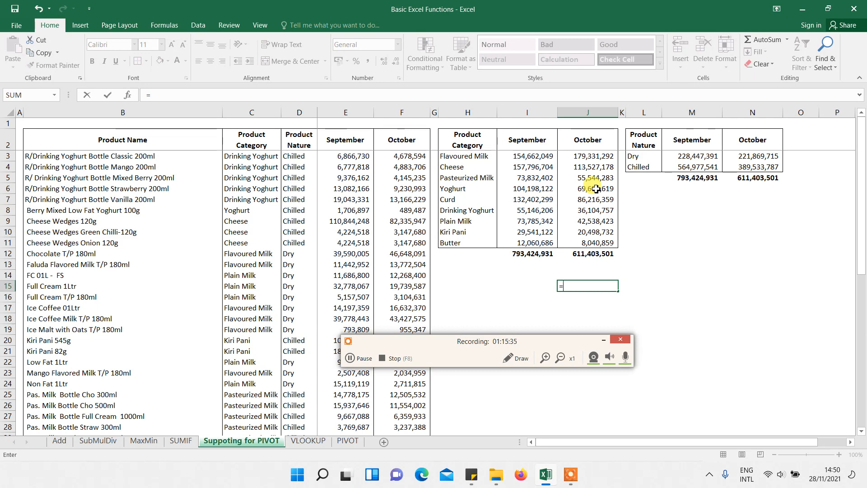
key(Escape)
click(673, 208)
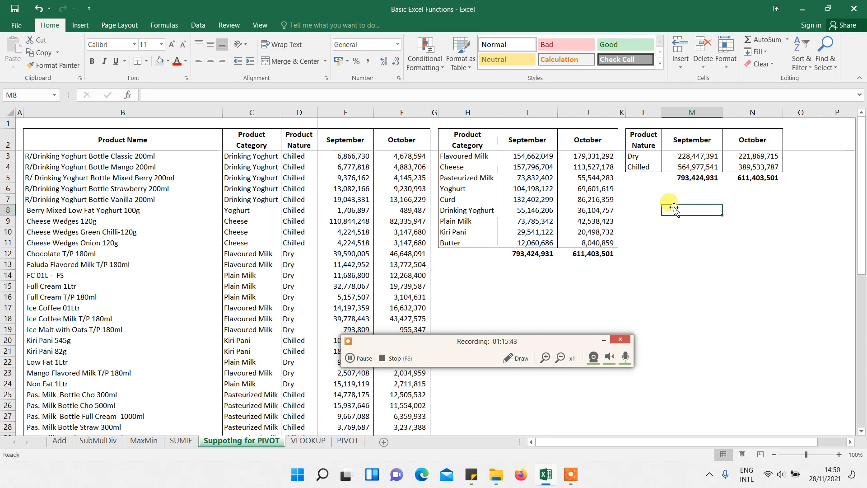
text(=)
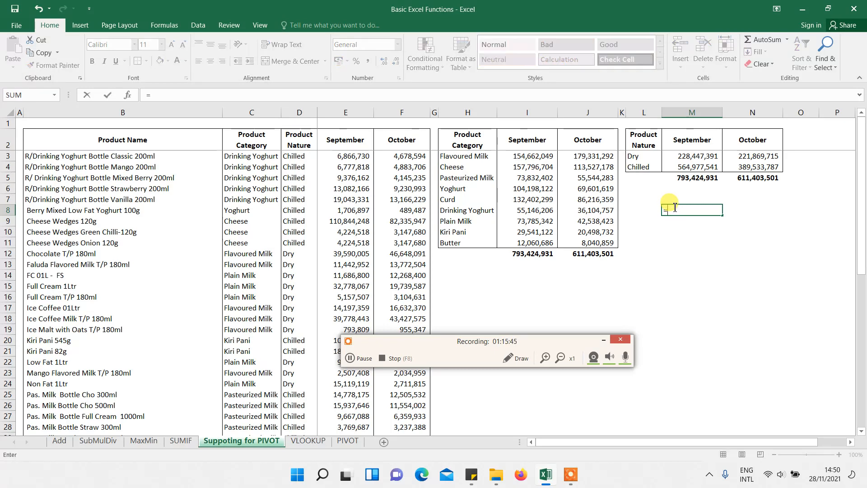
click(346, 441)
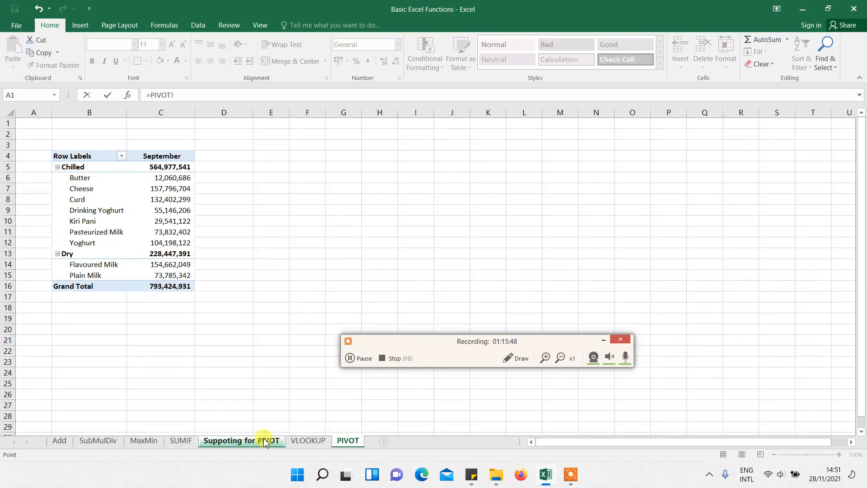
click(180, 442)
click(149, 441)
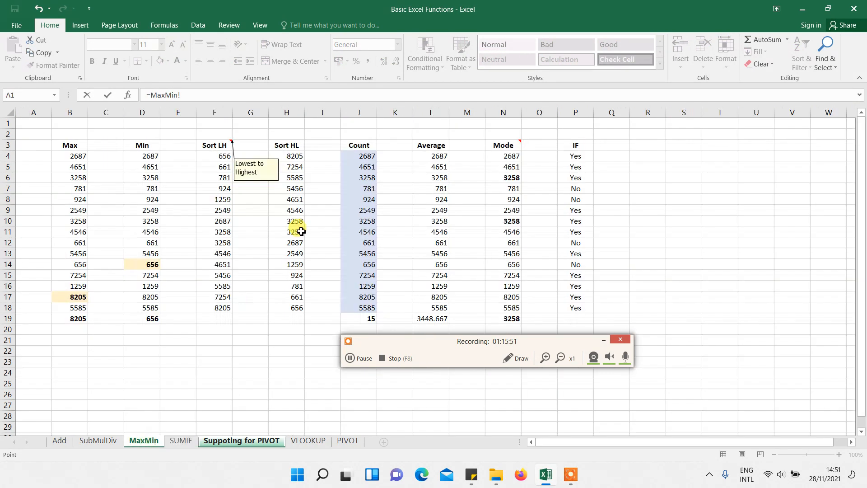
click(282, 211)
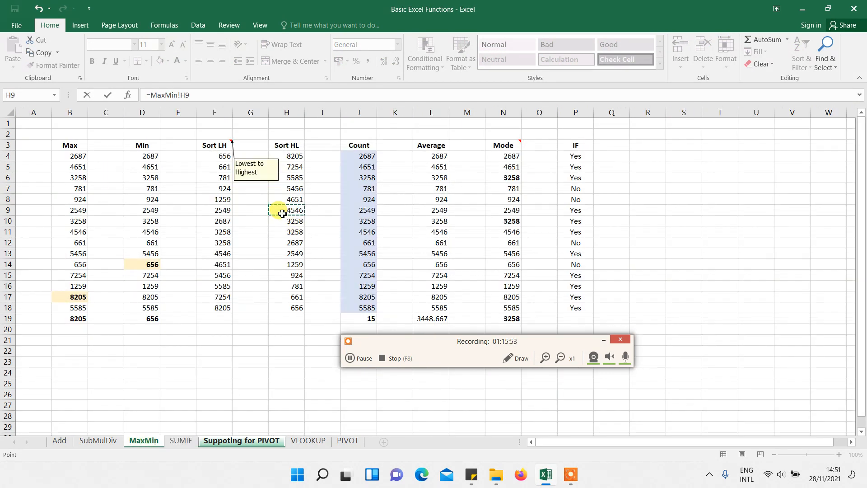
key(Return)
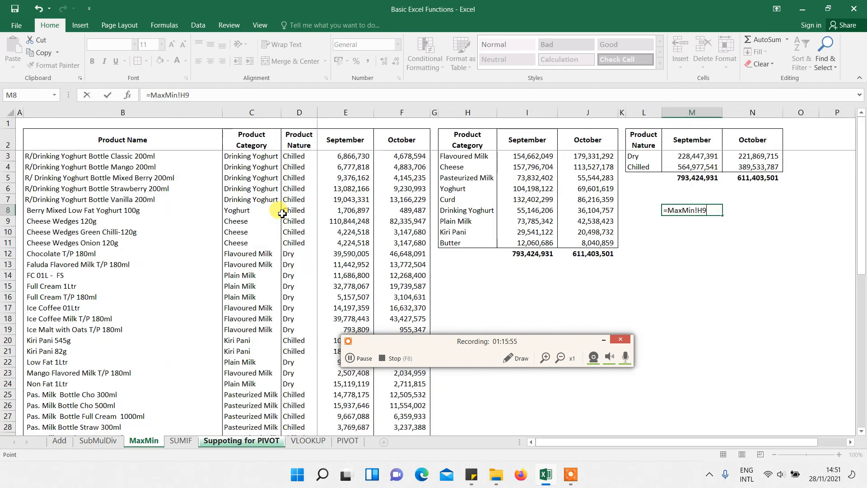
Format cell M8 in comma style with one decimal place, and clear the cell's contents
click(709, 211)
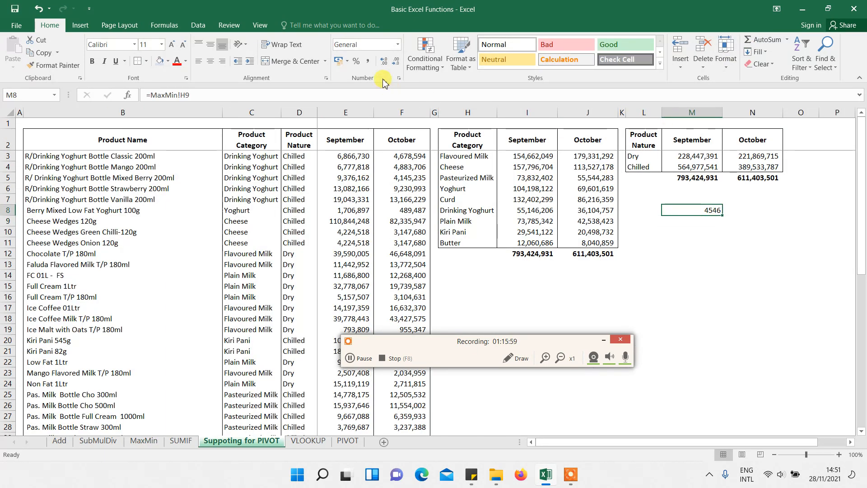
click(368, 62)
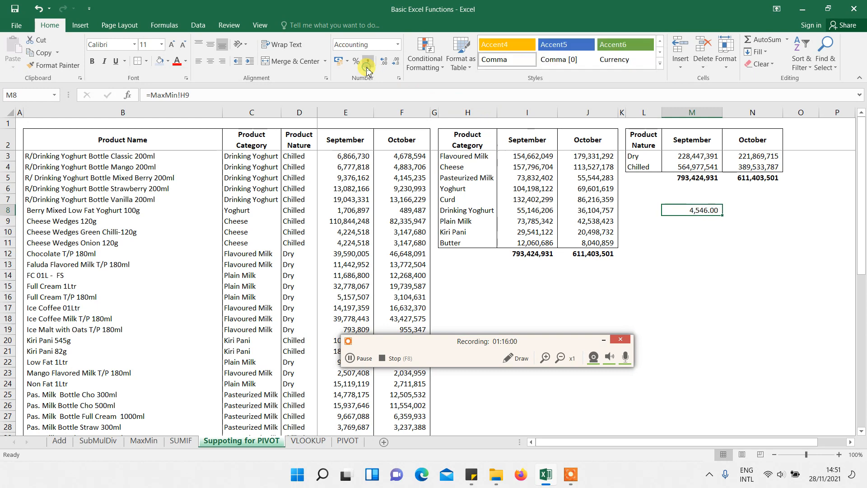
click(398, 63)
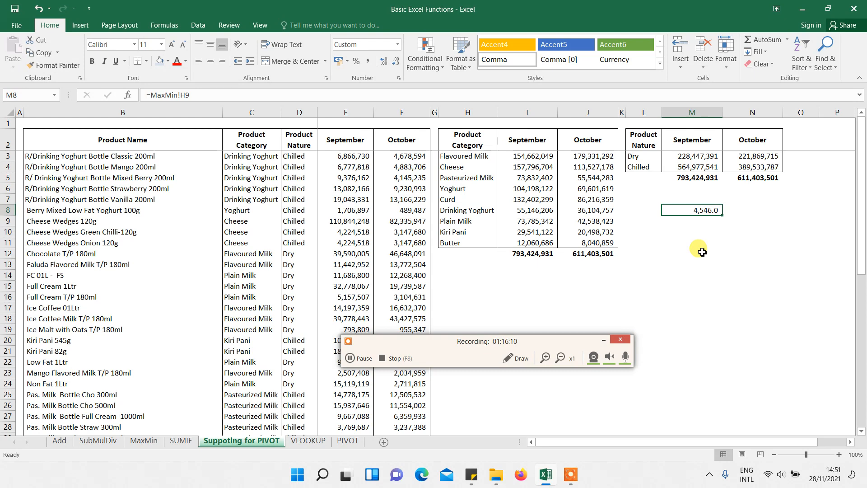
key(Delete)
click(701, 252)
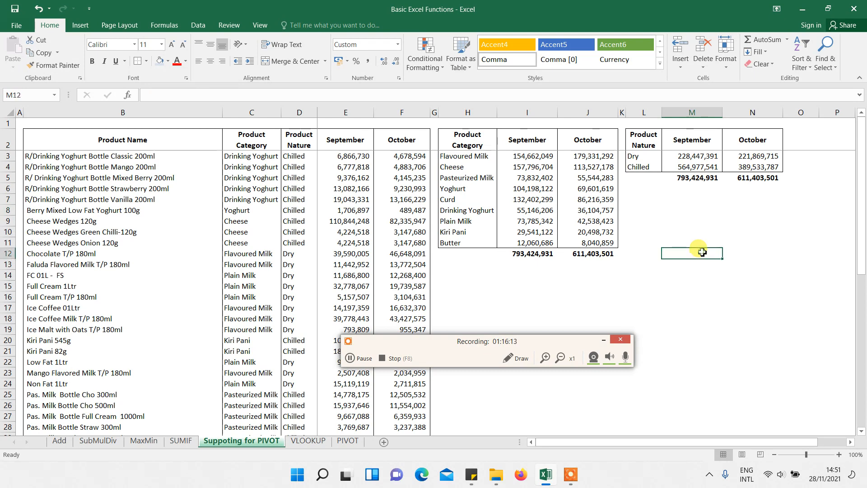
Review the topic list in Sticky Notes from Link cells up to Add
click(478, 480)
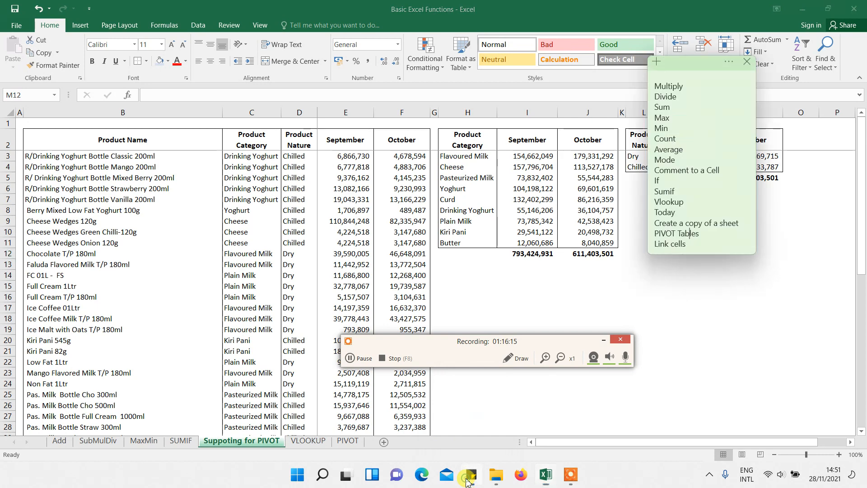
click(686, 207)
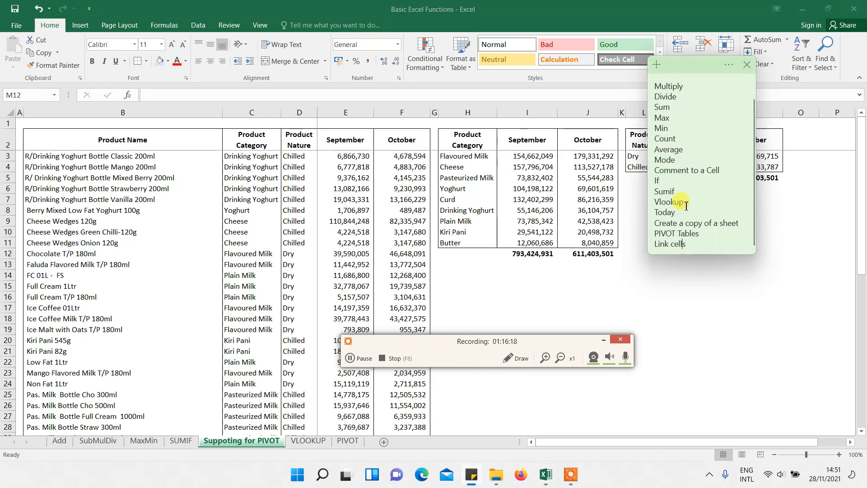
key(Up)
key(Up)
key(Up)
key(Up)
key(Up)
key(Up)
key(Up)
key(Up)
key(Up)
key(Up)
key(Up)
key(Up)
key(Up)
key(Up)
key(Up)
key(Up)
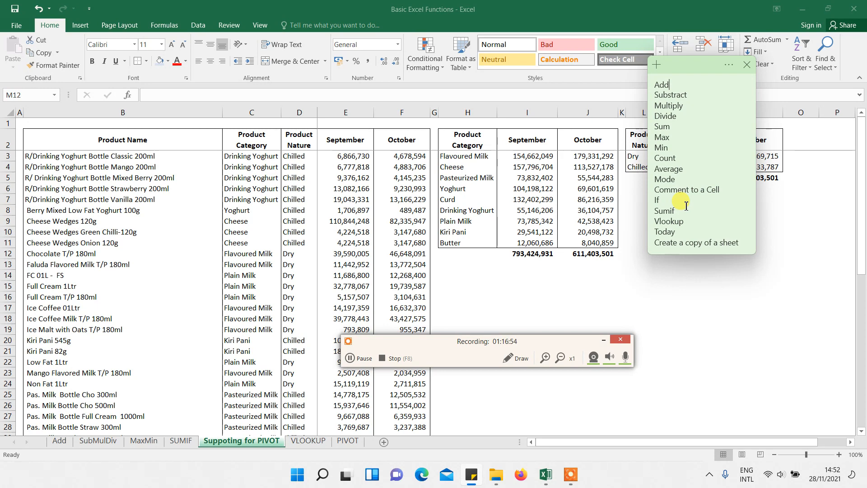
click(352, 359)
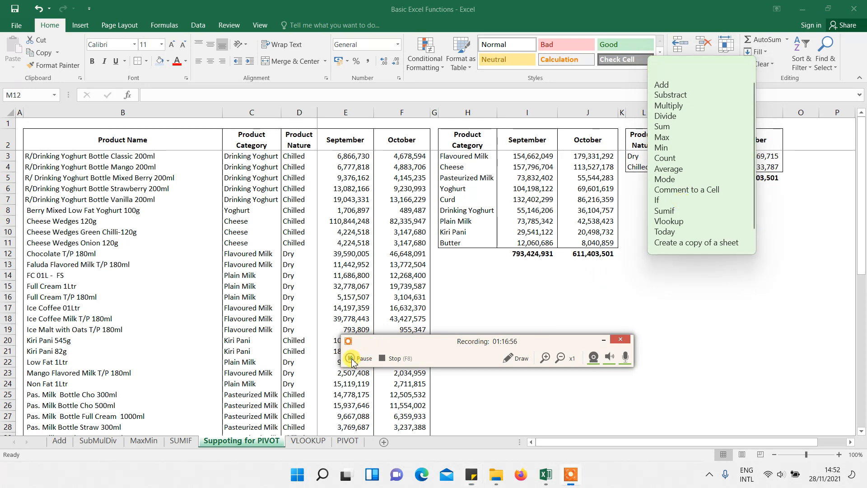